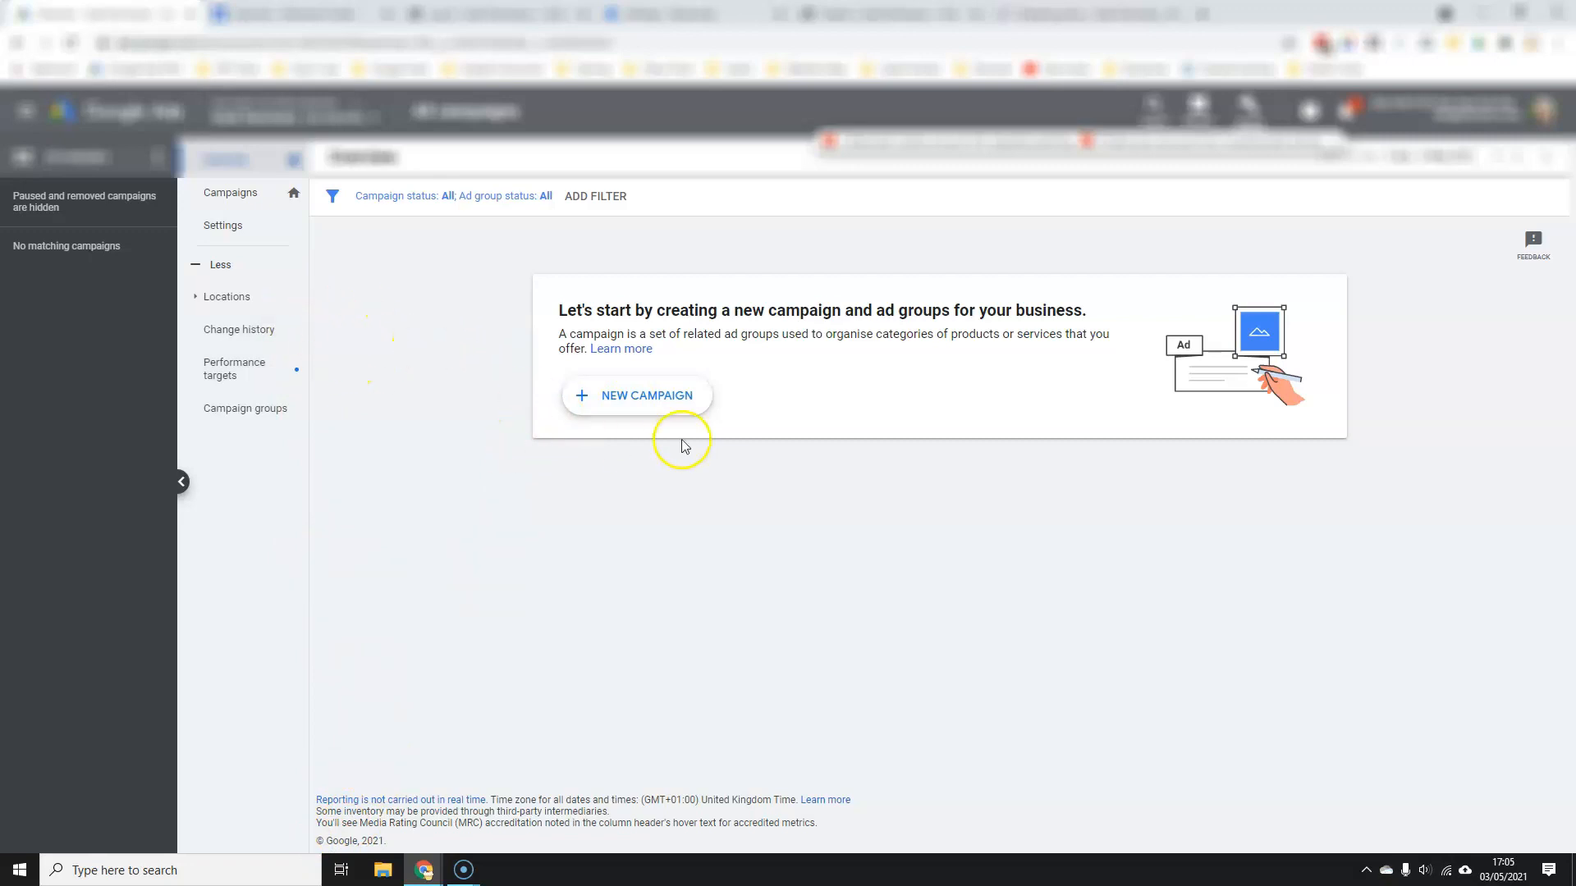
# Step: Start a new campaign without a goal's guidance
pyautogui.click(649, 396)
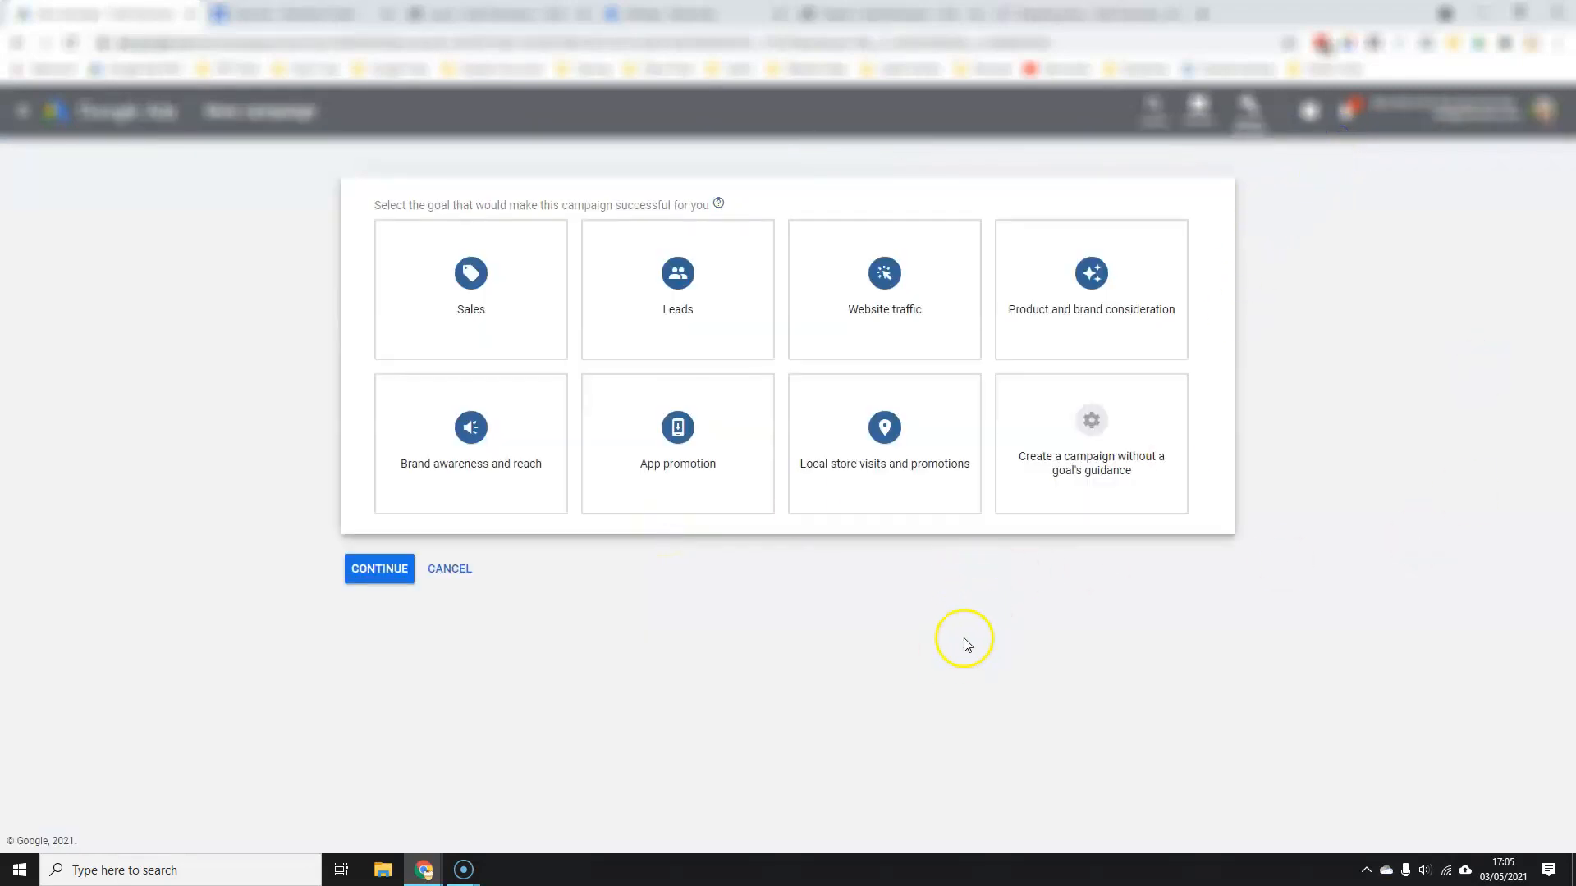
pyautogui.click(1091, 523)
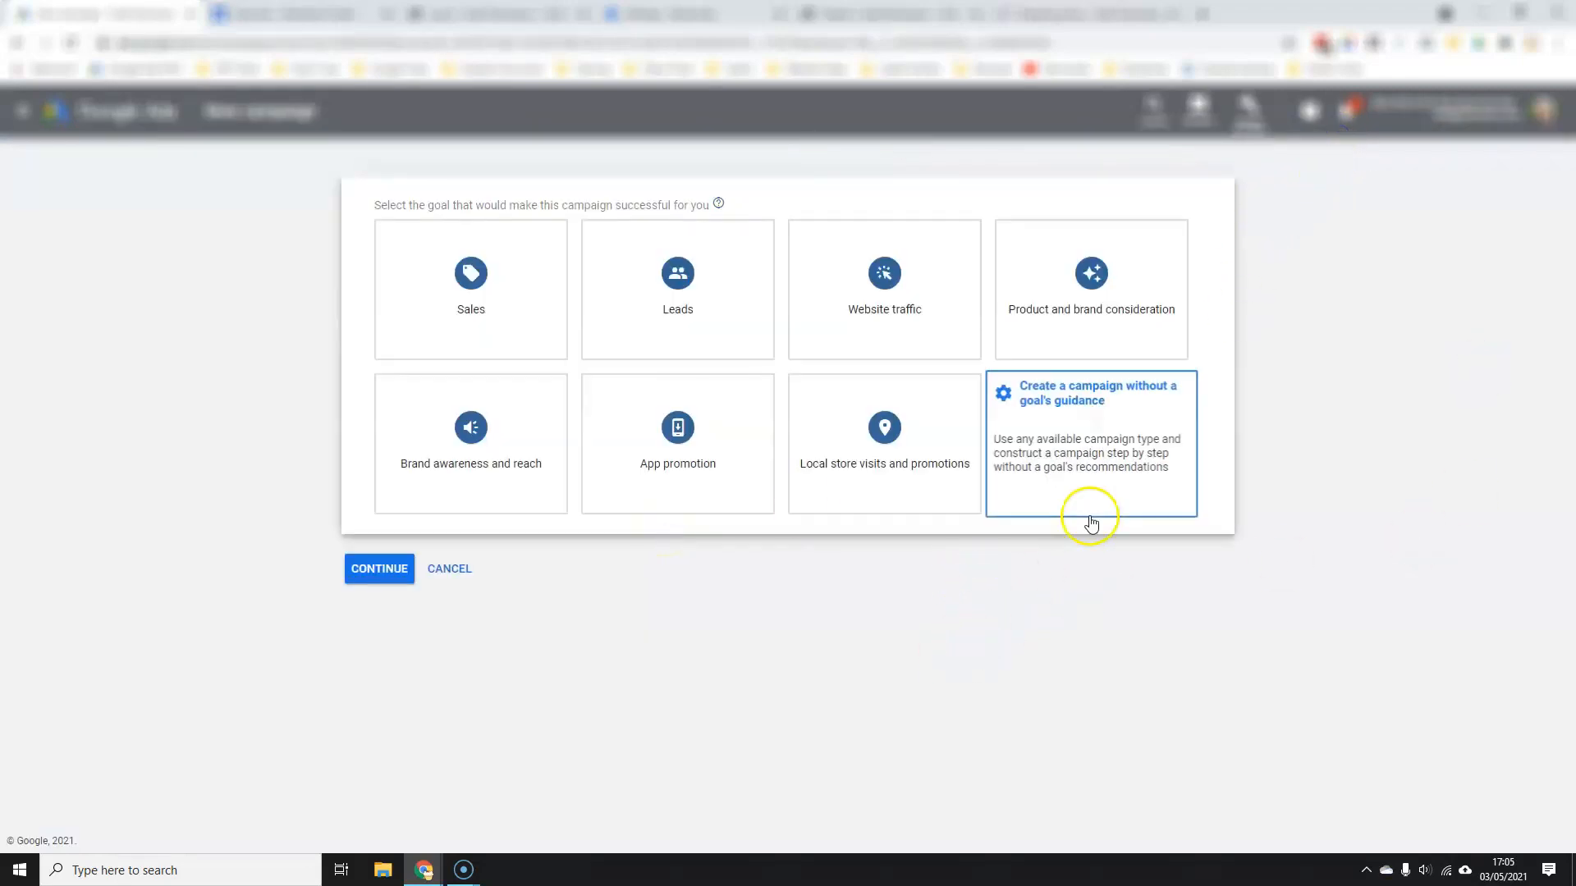
pyautogui.click(1105, 435)
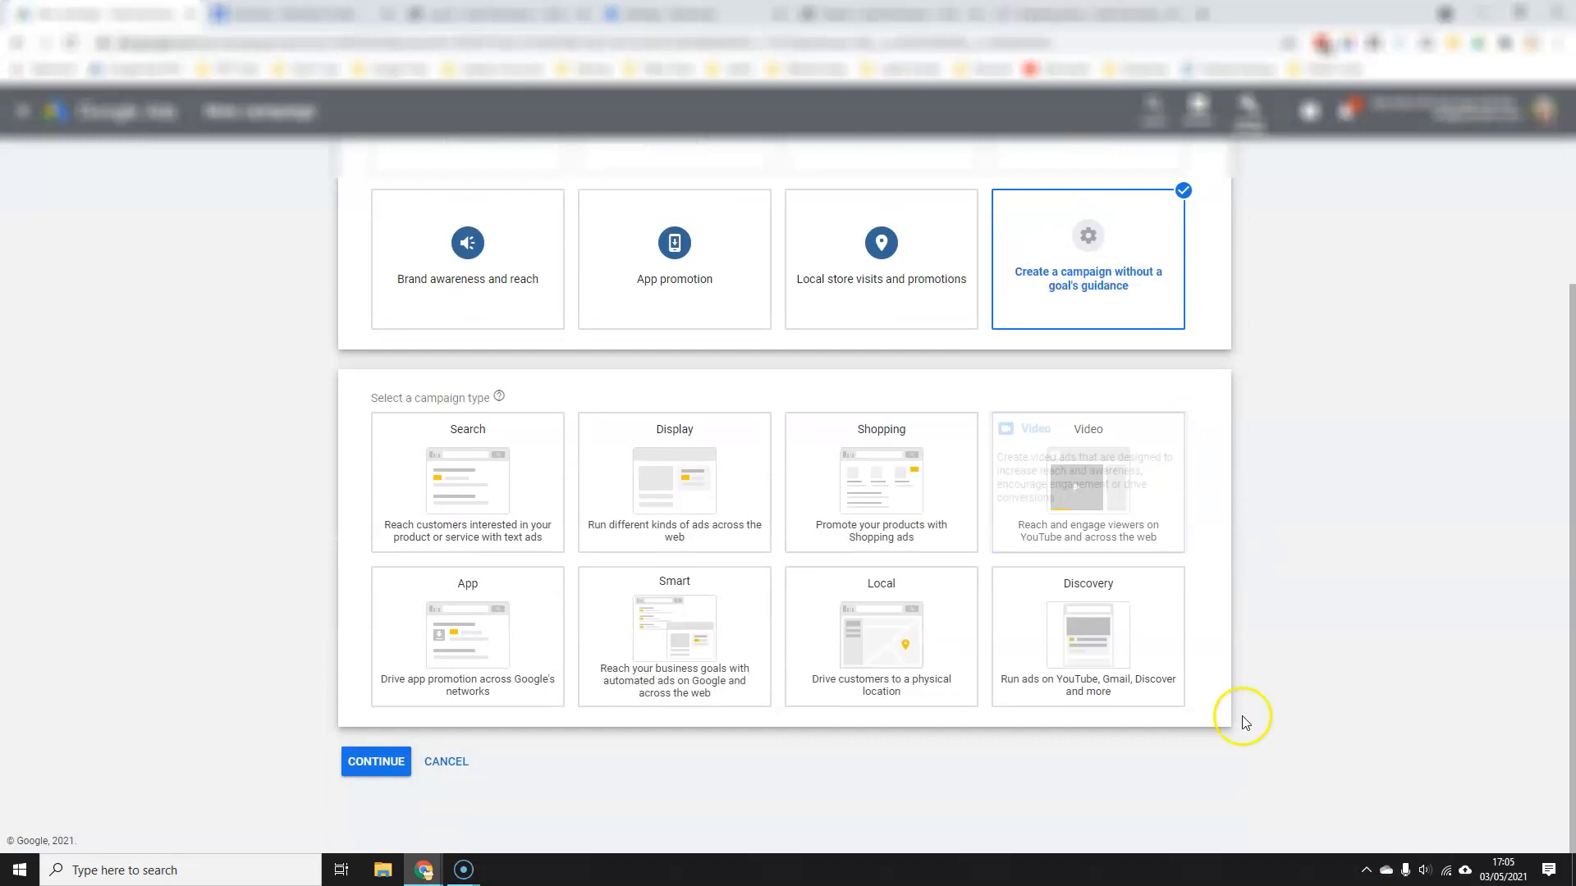
# Step: Choose Shopping as the campaign type with the Standard Shopping campaign subtype, and continue to the campaign settings
pyautogui.click(887, 503)
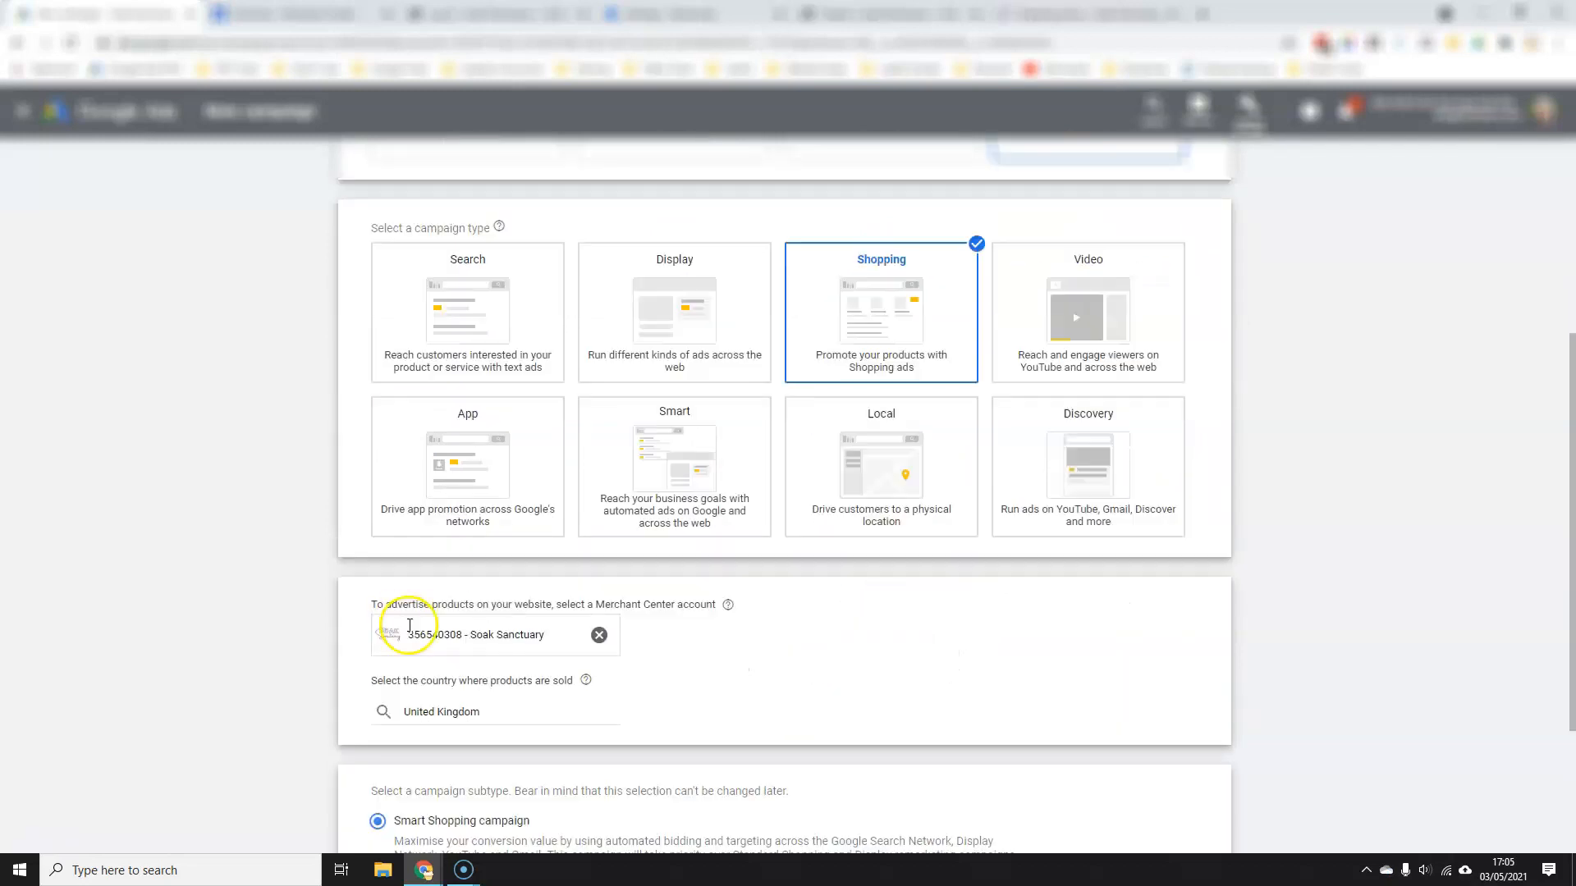
pyautogui.scroll(-3, 420, 650)
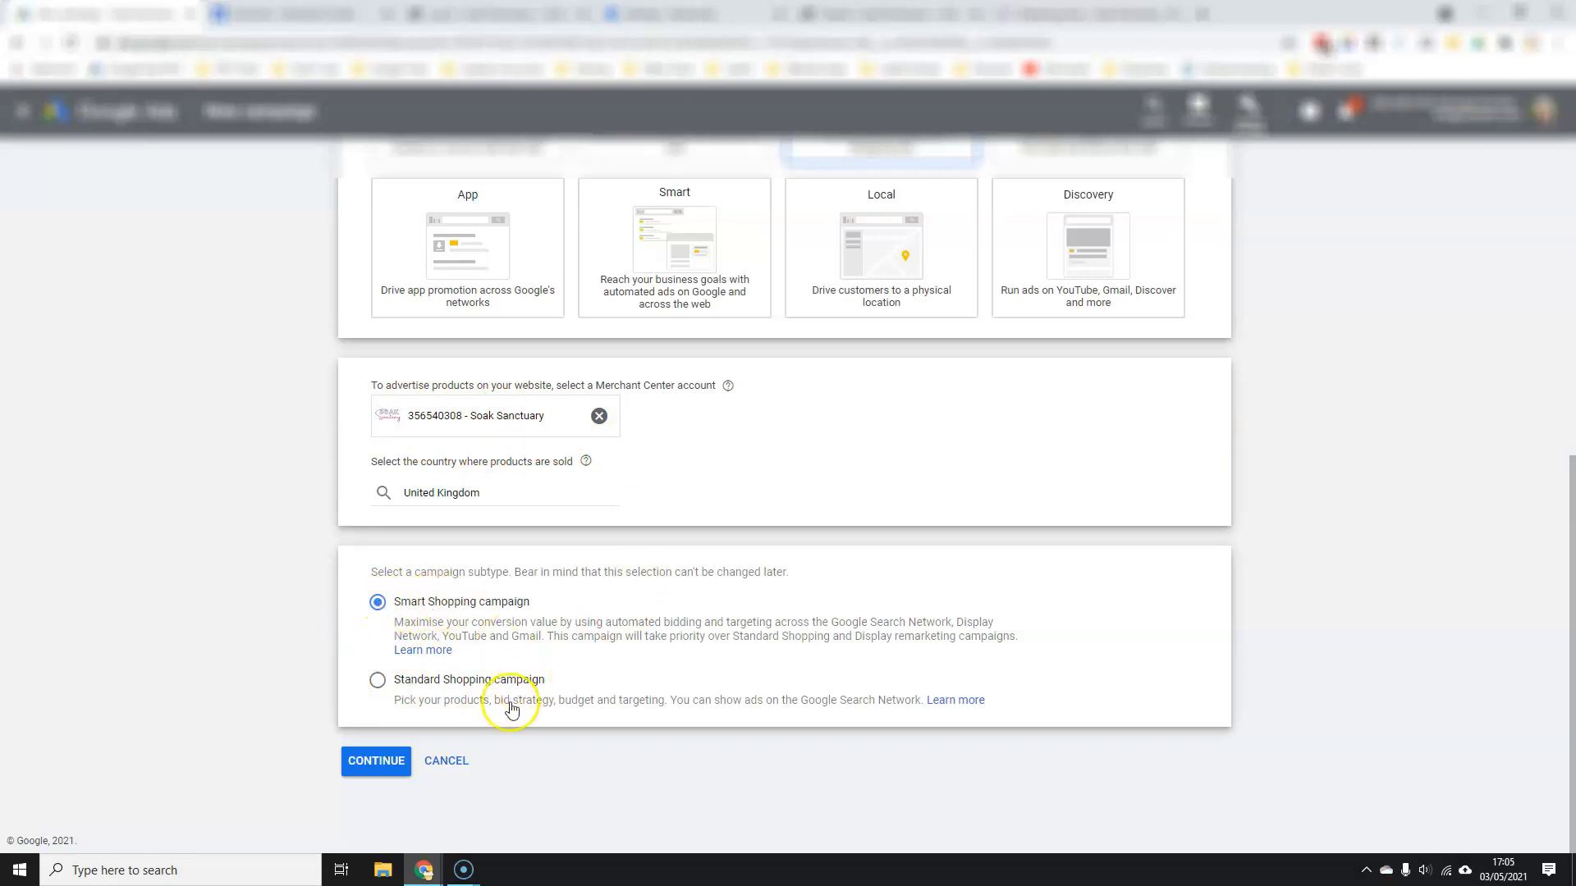
pyautogui.click(370, 692)
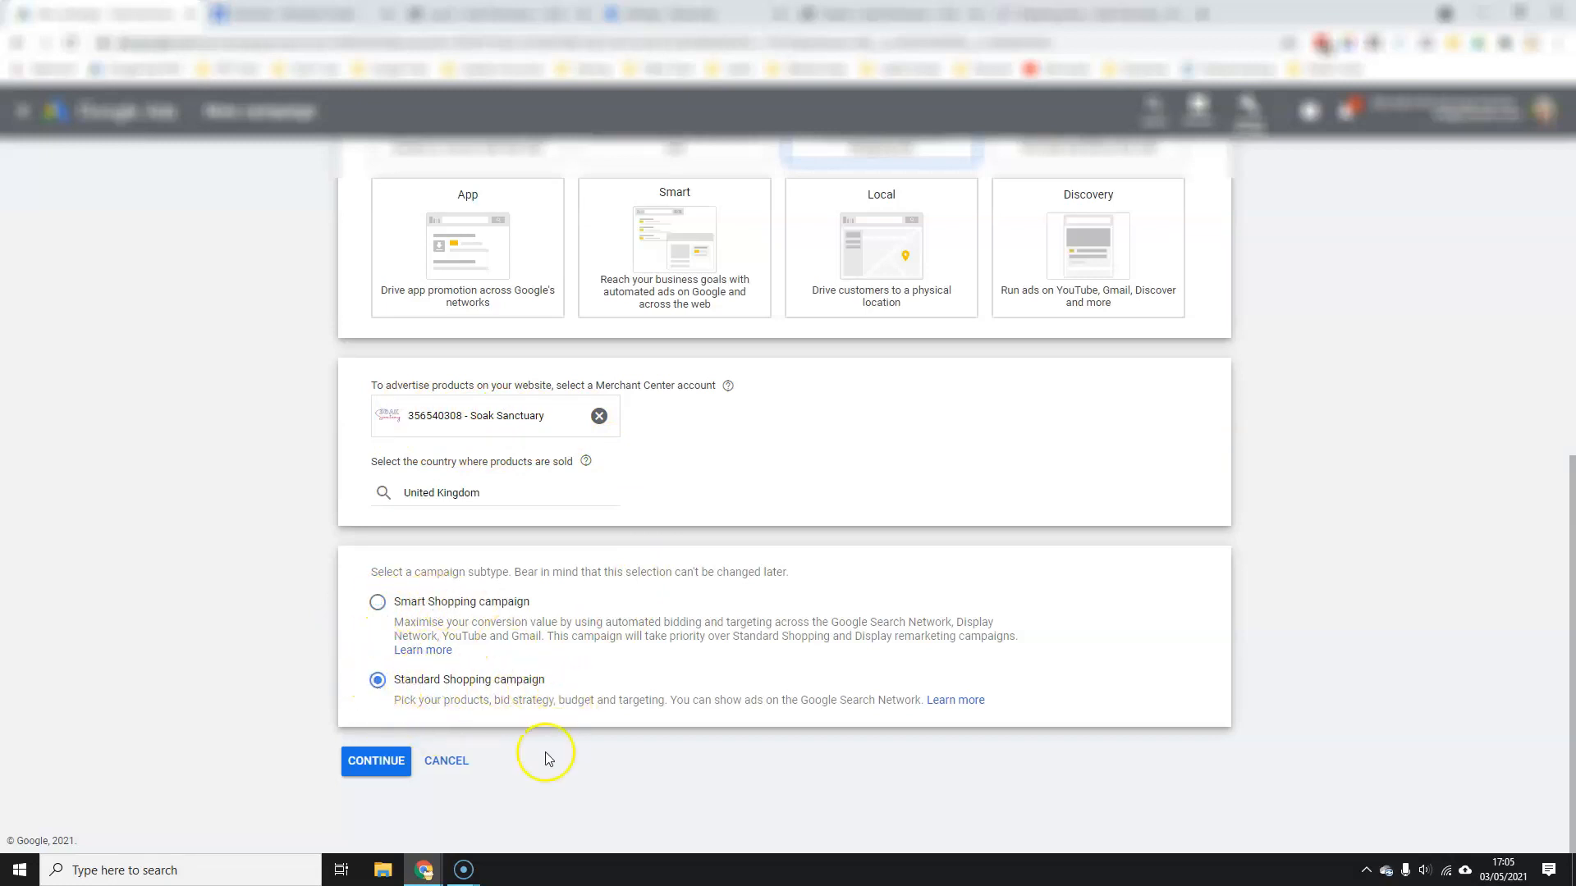
pyautogui.click(374, 763)
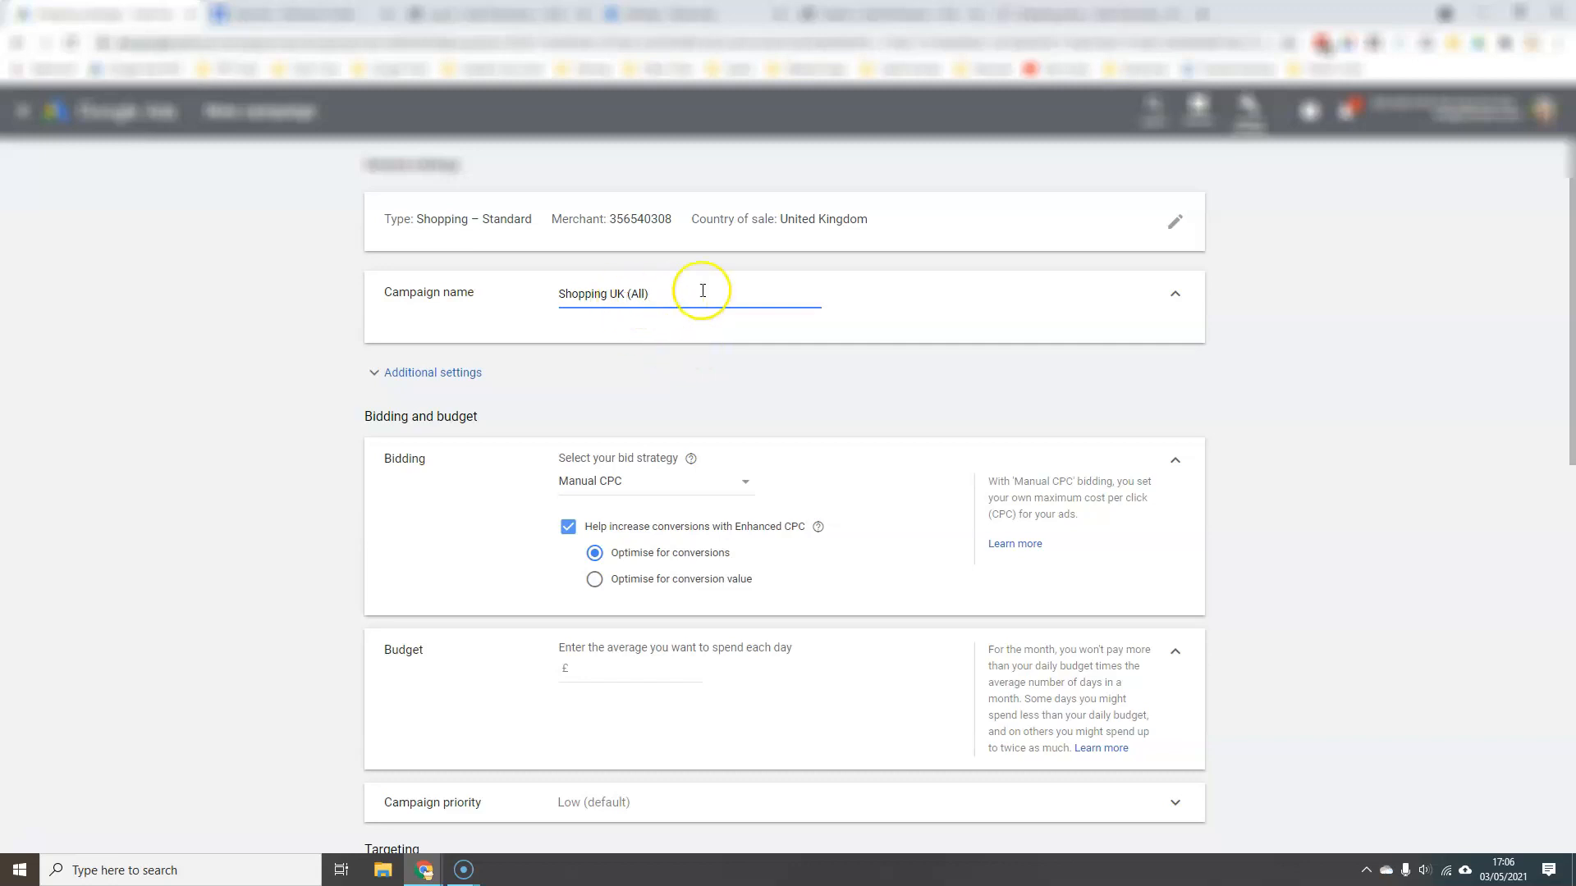
# Step: Name the campaign "Shopping UK (All)" and expand the inventory filter within the additional settings
pyautogui.click(374, 379)
pyautogui.click(617, 301)
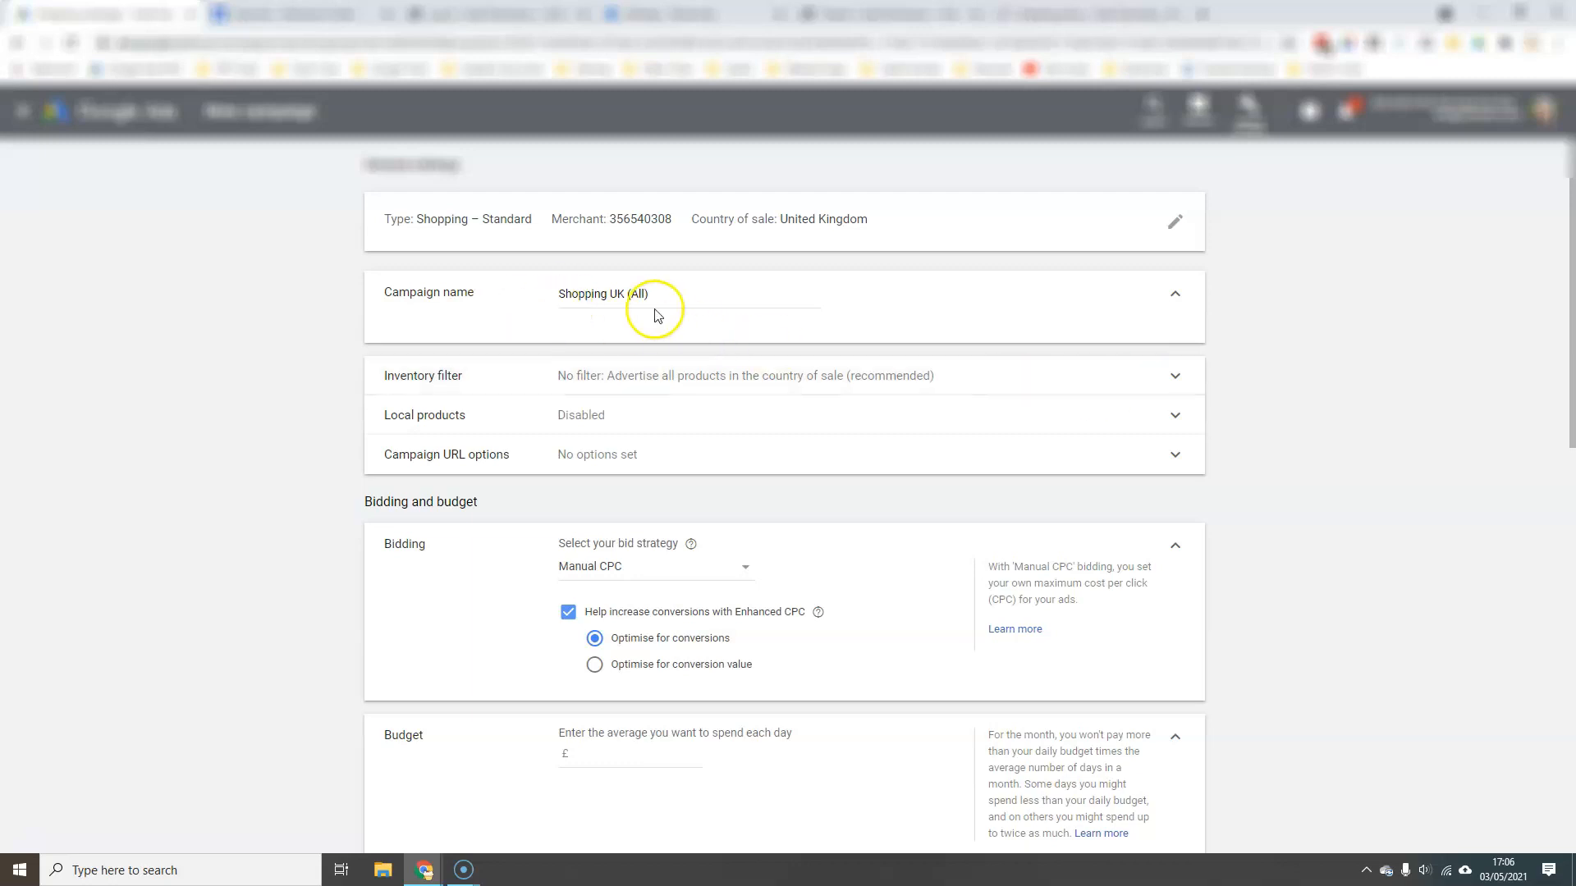
pyautogui.click(1176, 380)
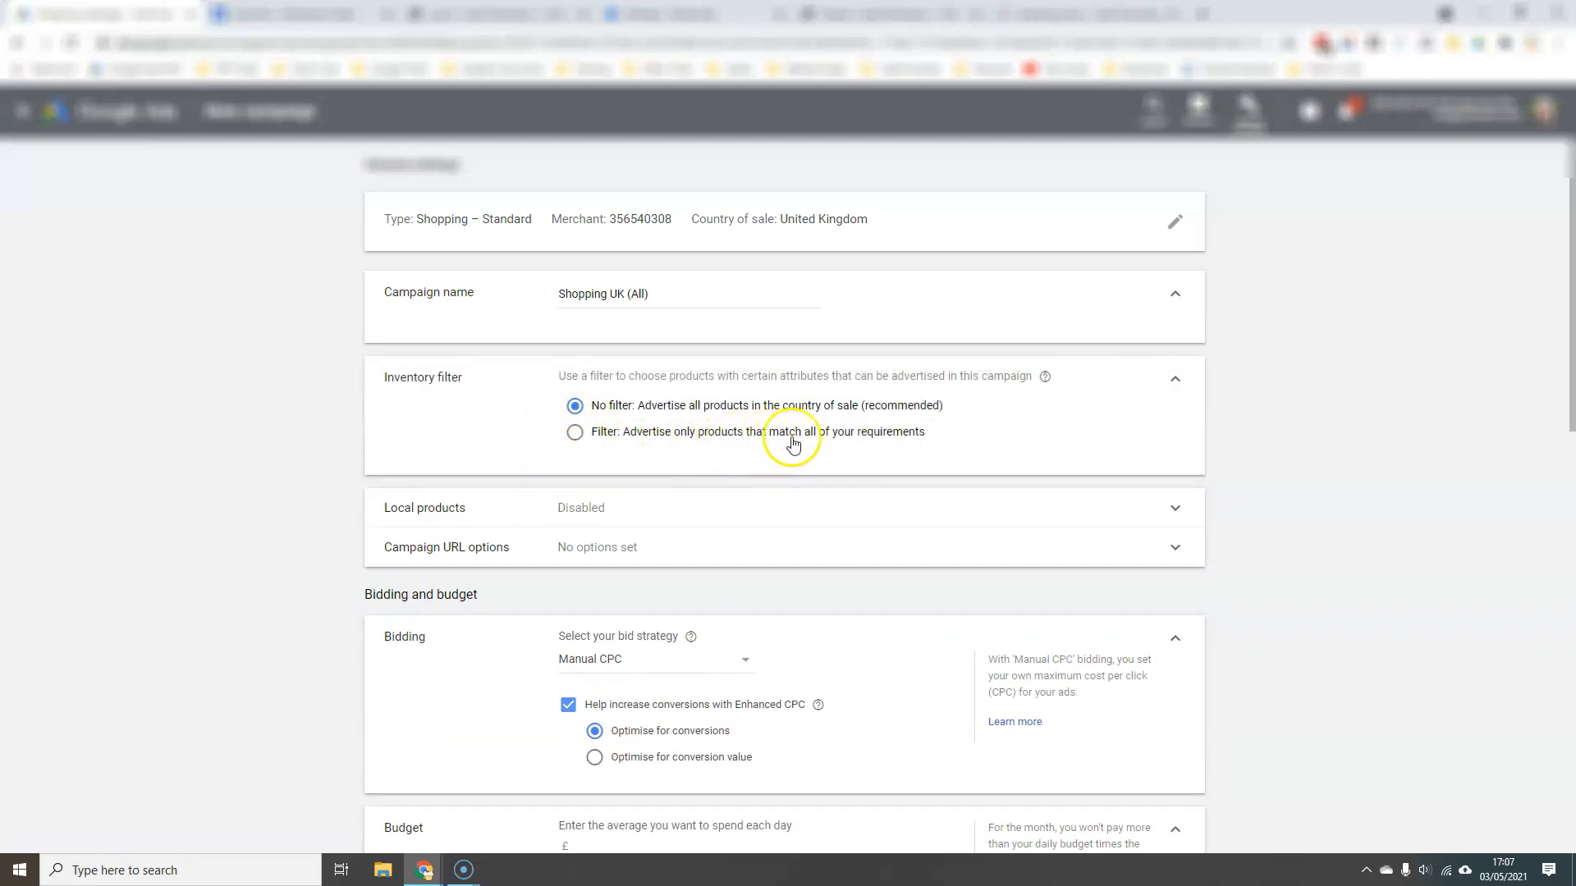
# Step: Try filtering the advertised products by attribute, and view the values offered for Brand
pyautogui.click(572, 435)
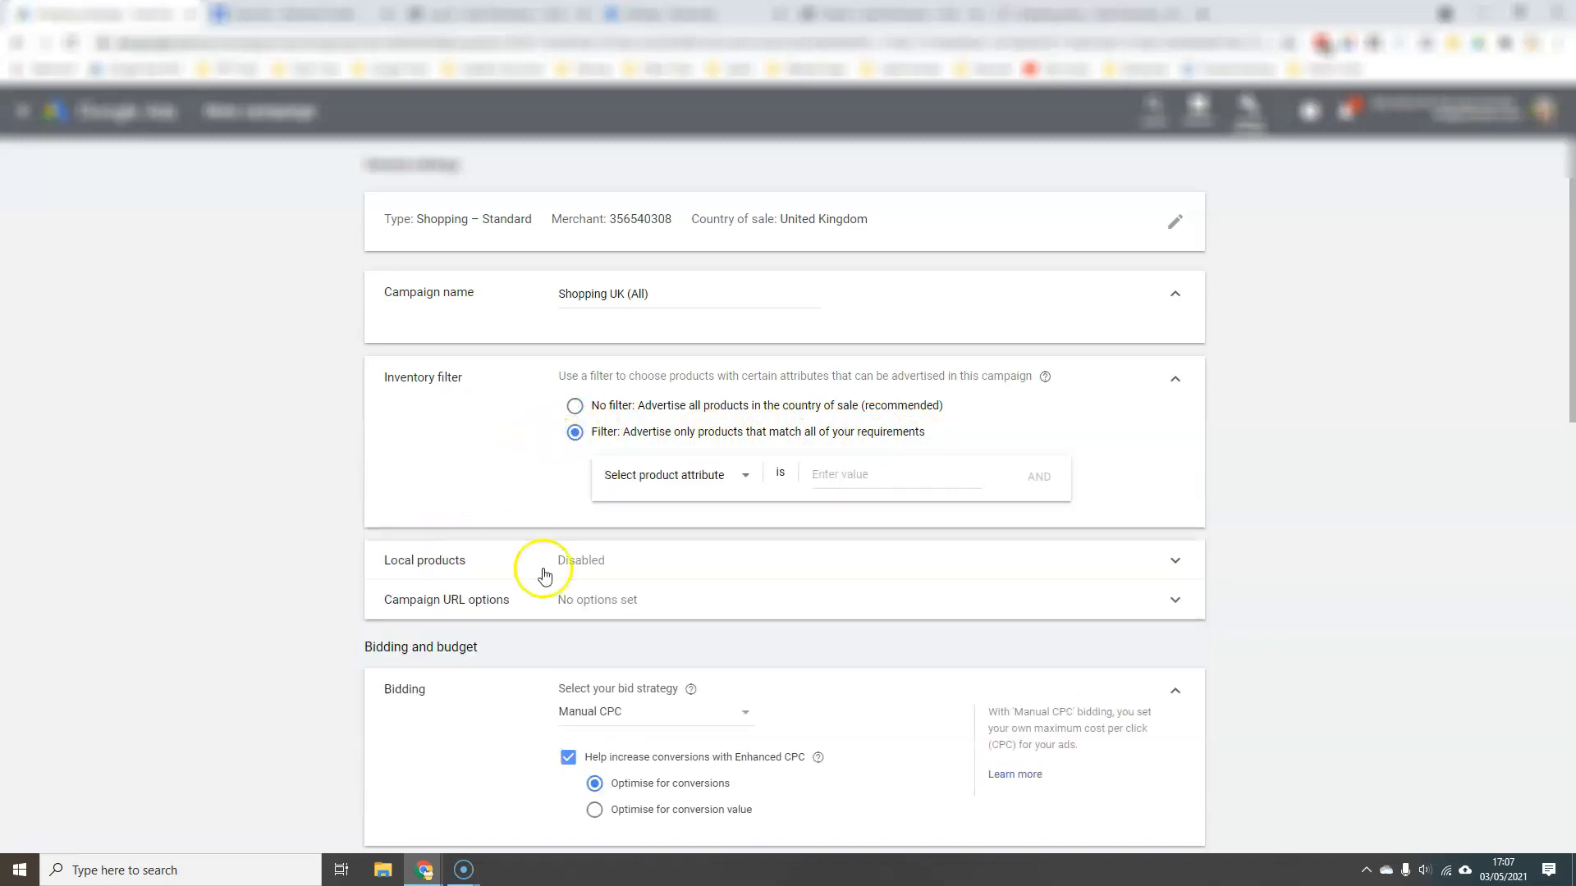
pyautogui.click(745, 478)
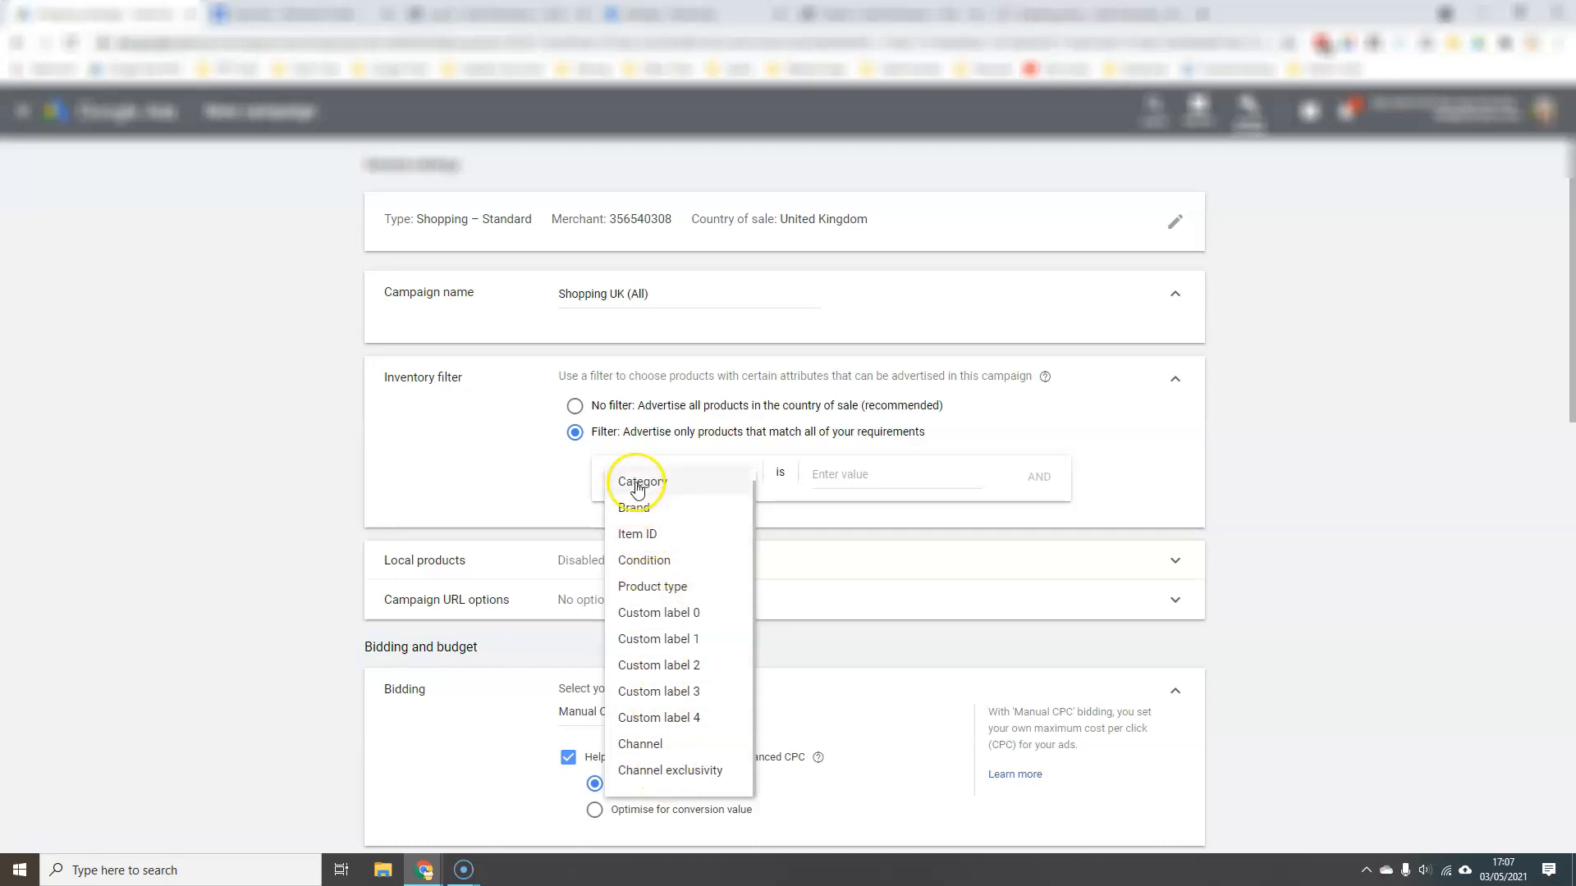
pyautogui.scroll(1, 690, 510)
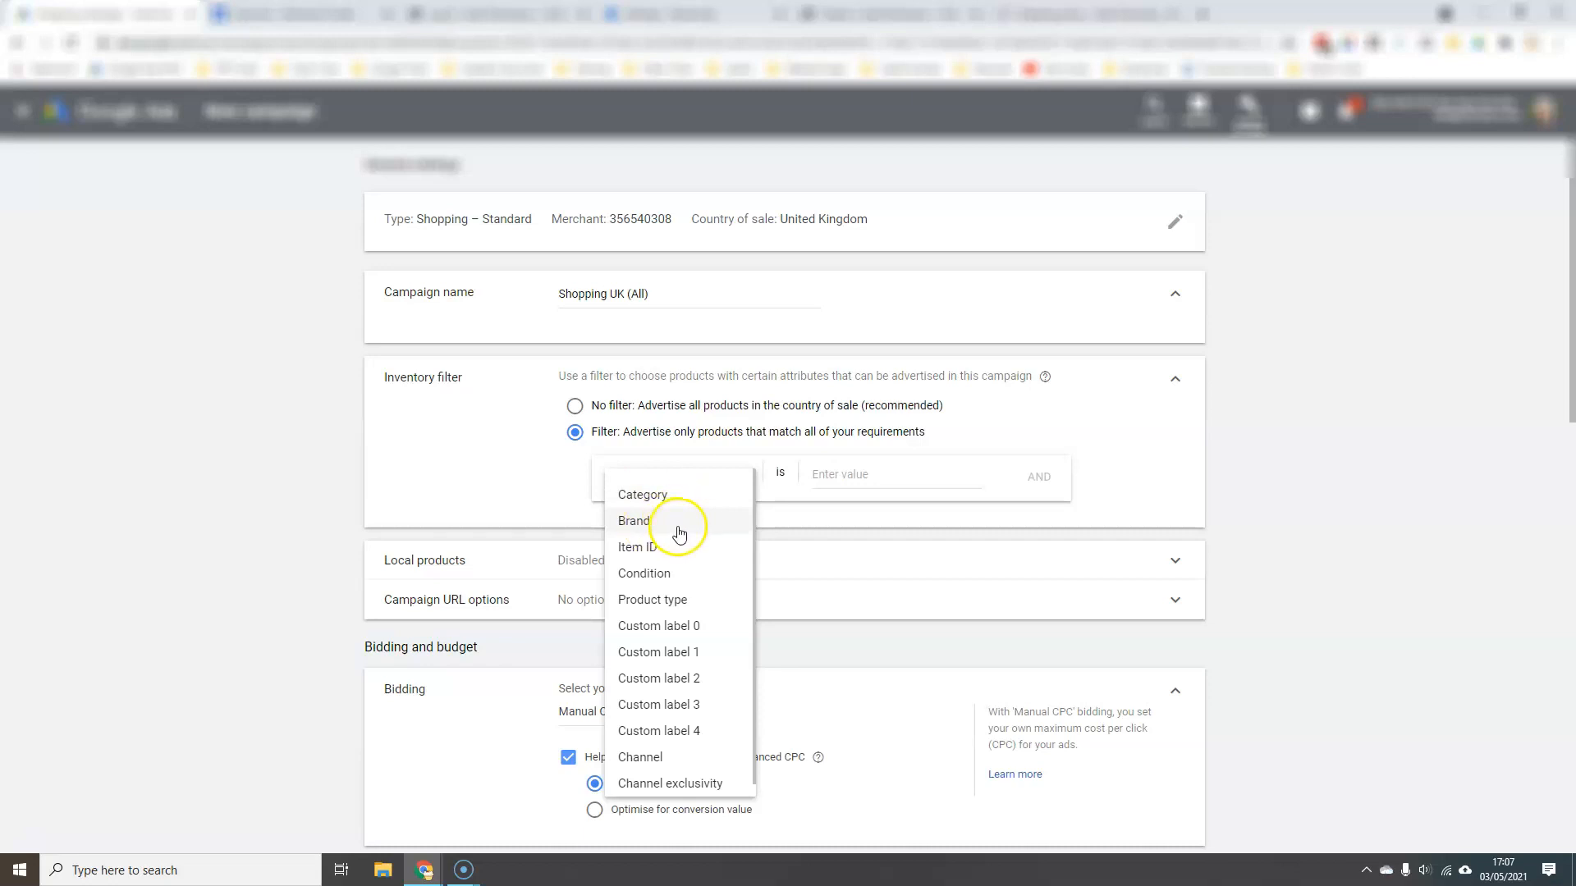
pyautogui.click(665, 495)
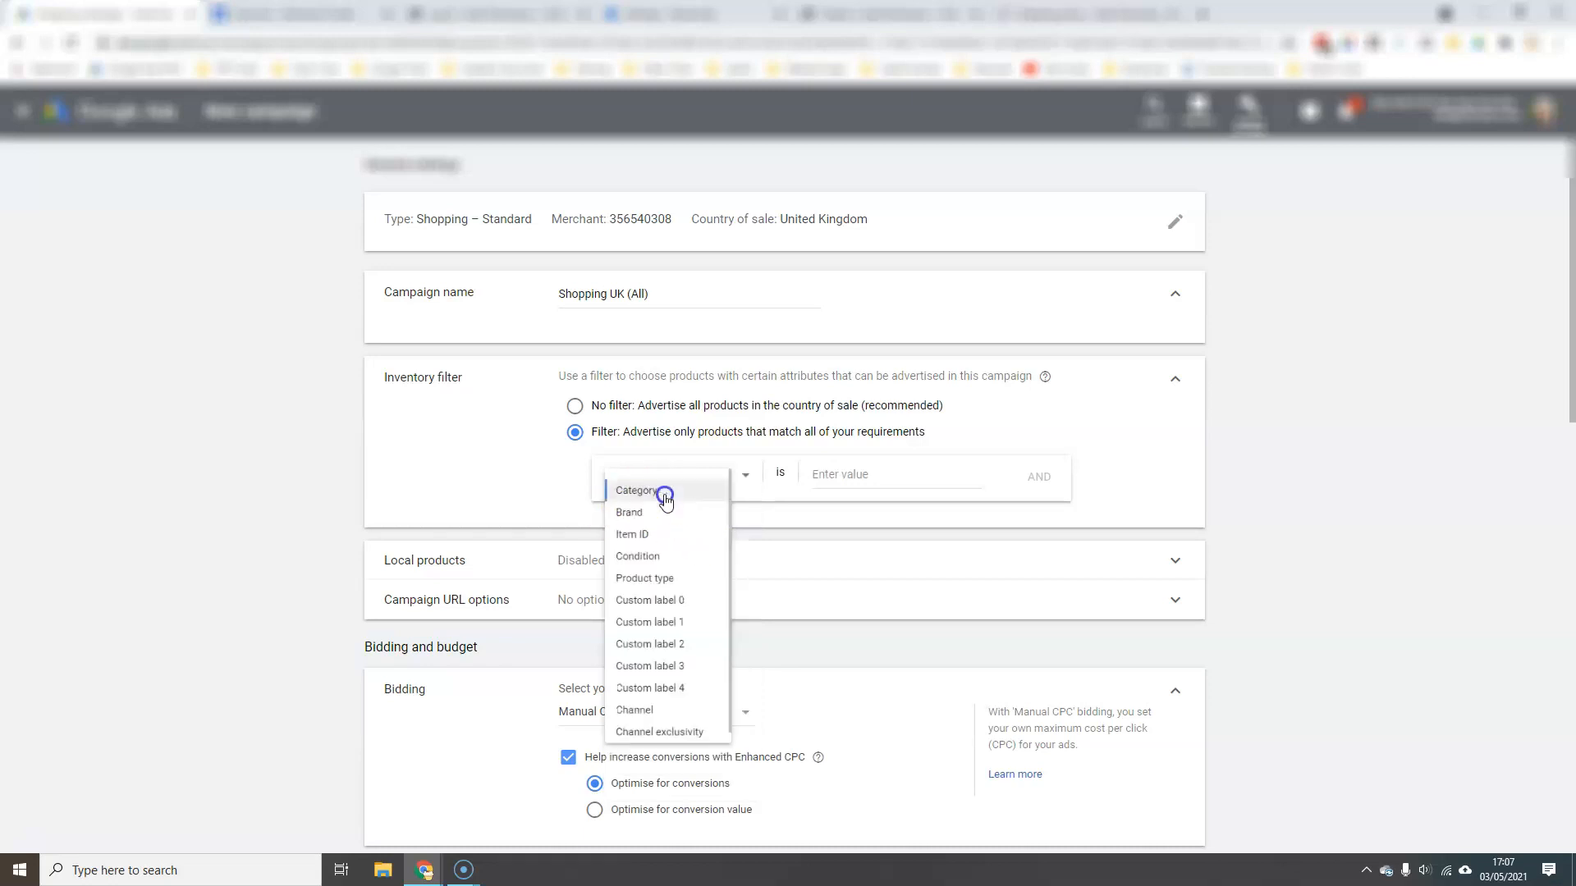
pyautogui.click(740, 476)
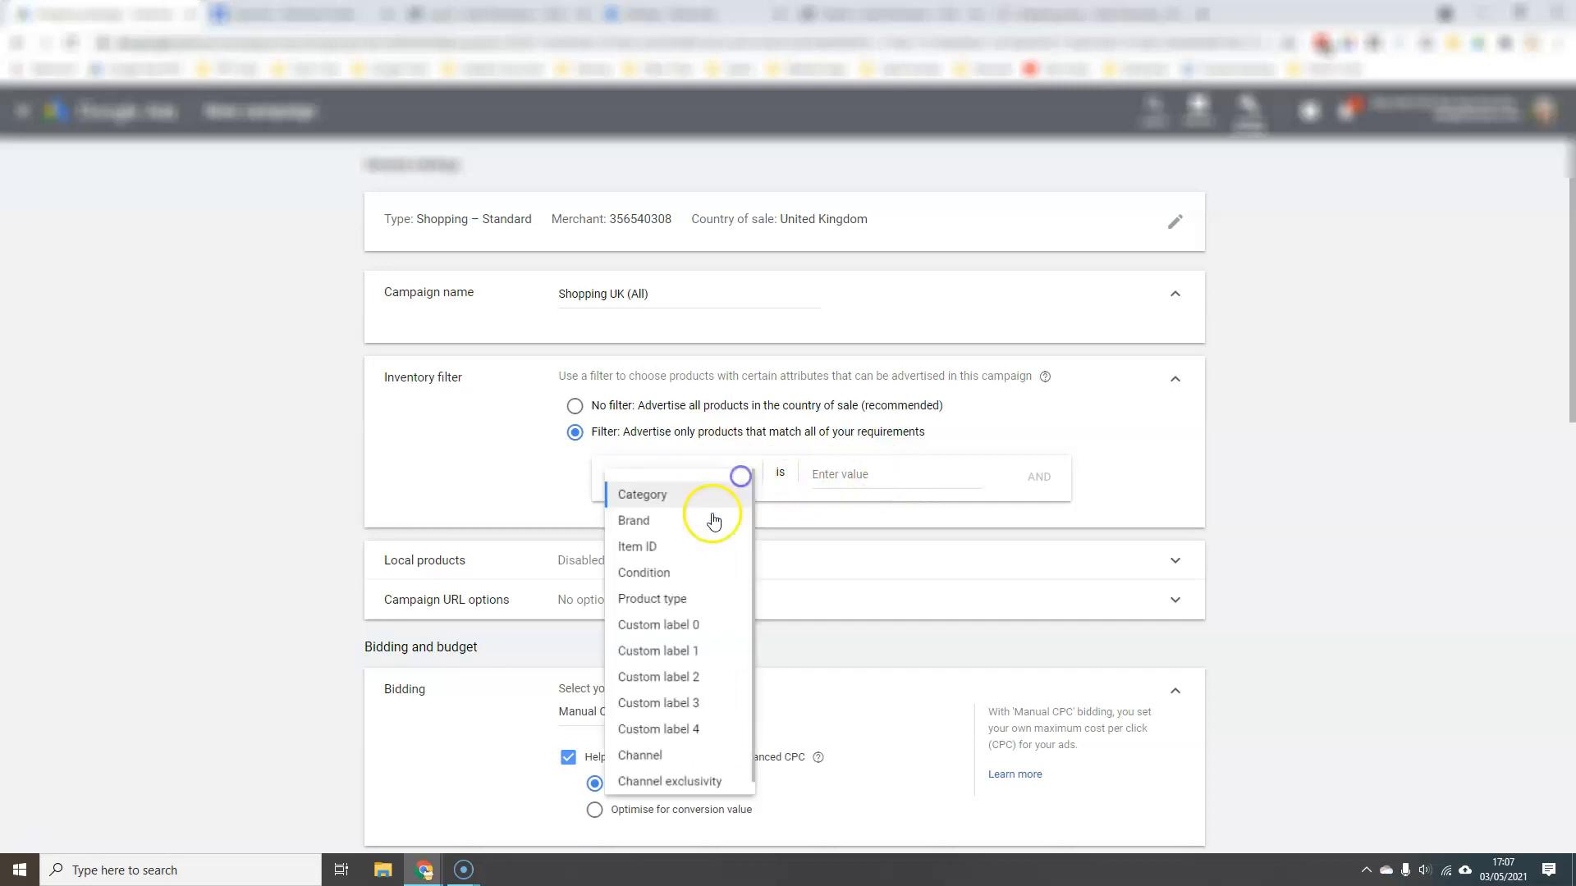
pyautogui.click(713, 520)
pyautogui.click(847, 476)
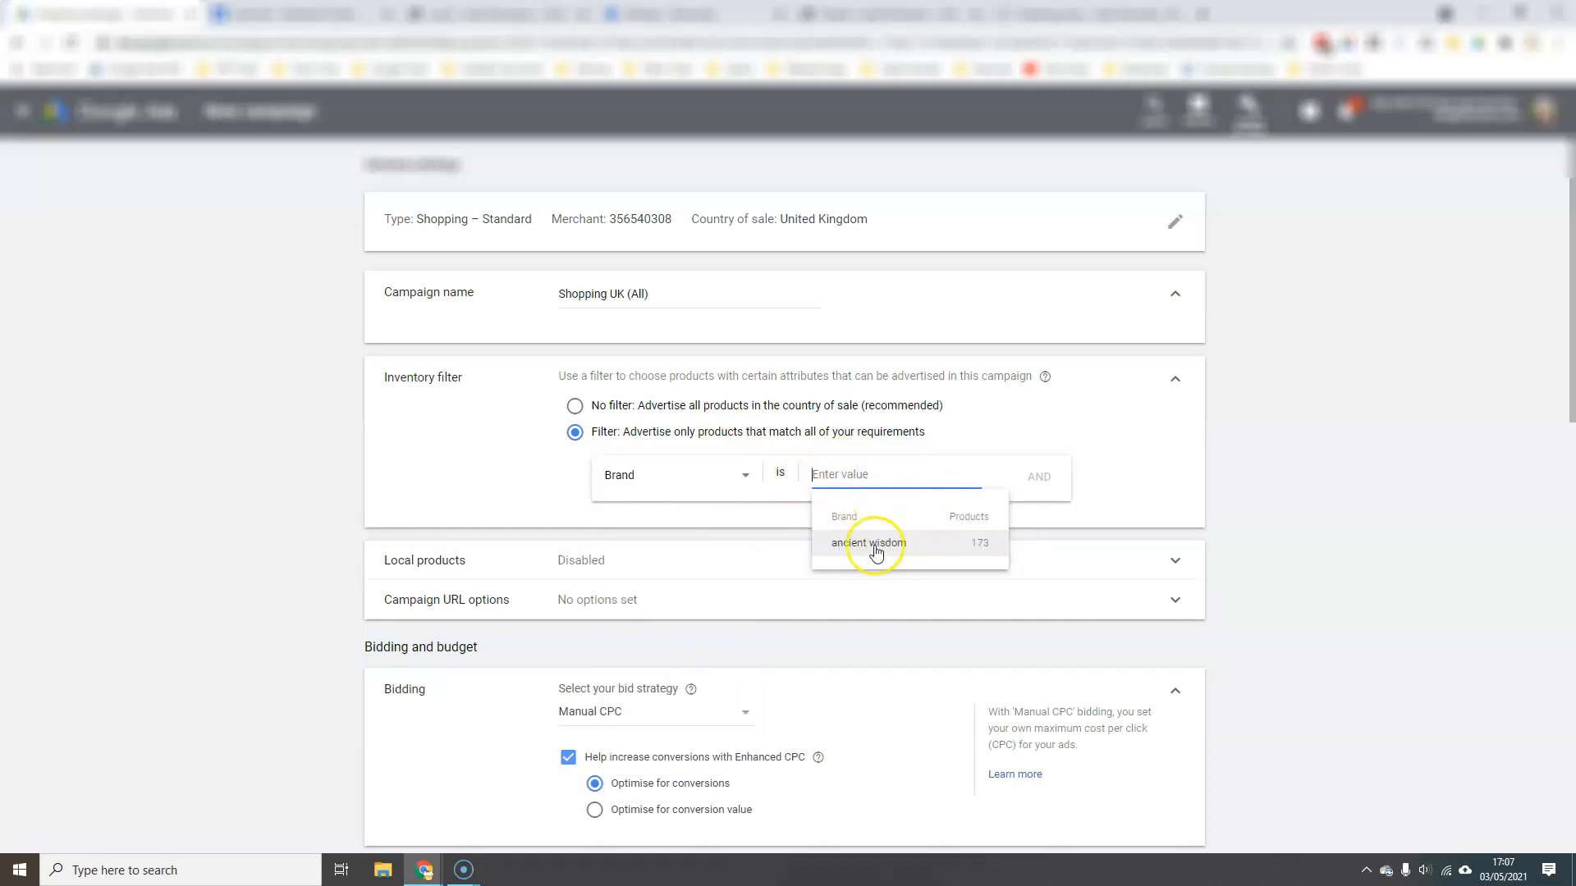
# Step: Switch the inventory filter attribute to Category and look through its available values
pyautogui.click(734, 479)
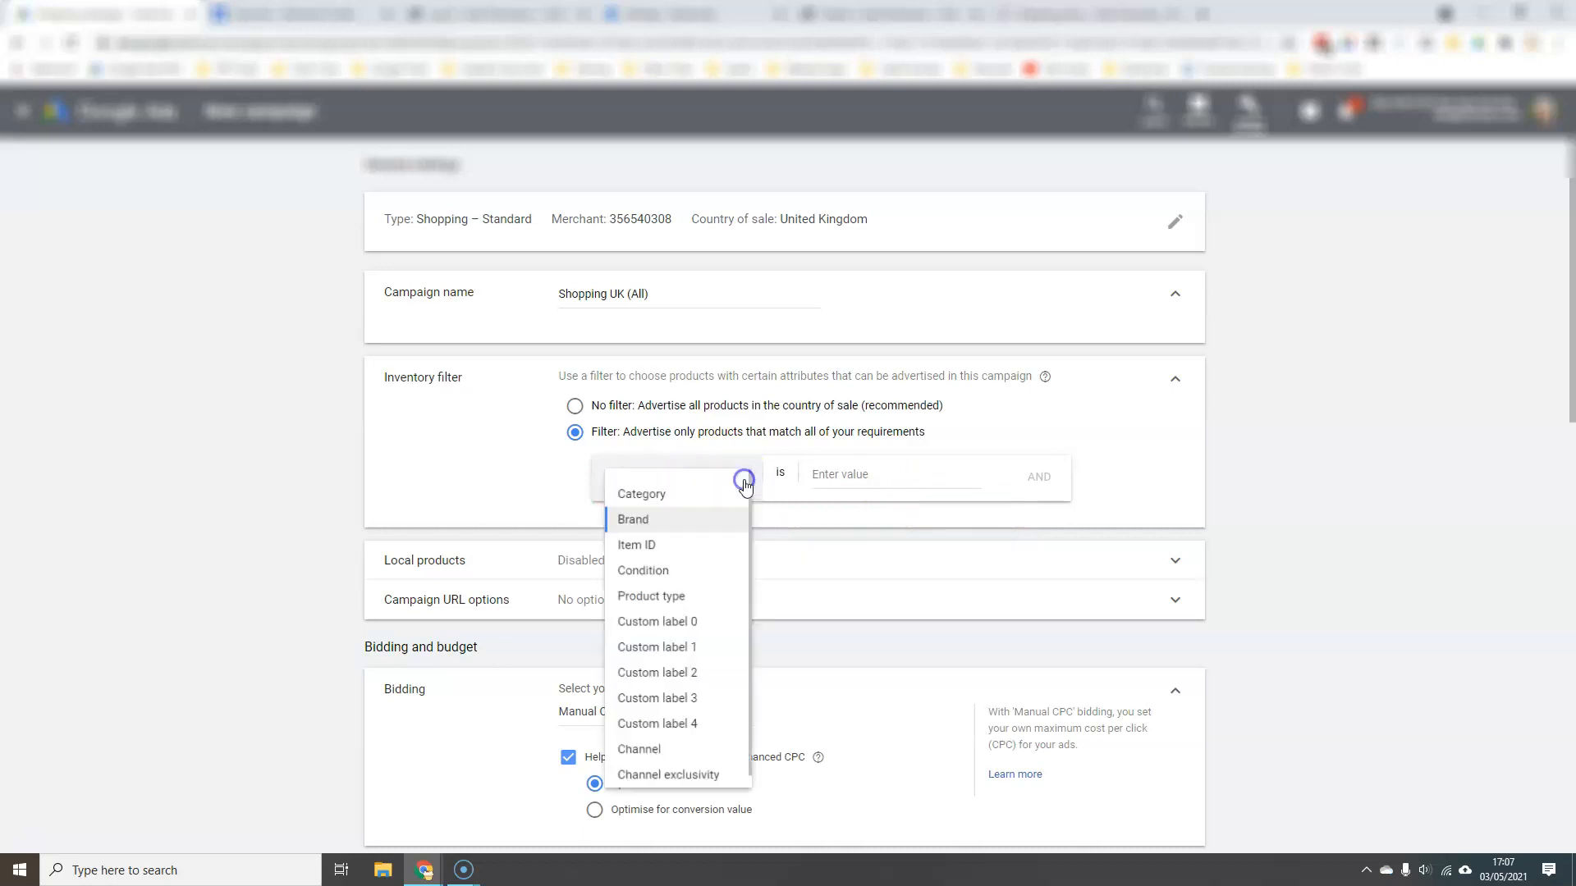
pyautogui.click(700, 492)
pyautogui.click(962, 488)
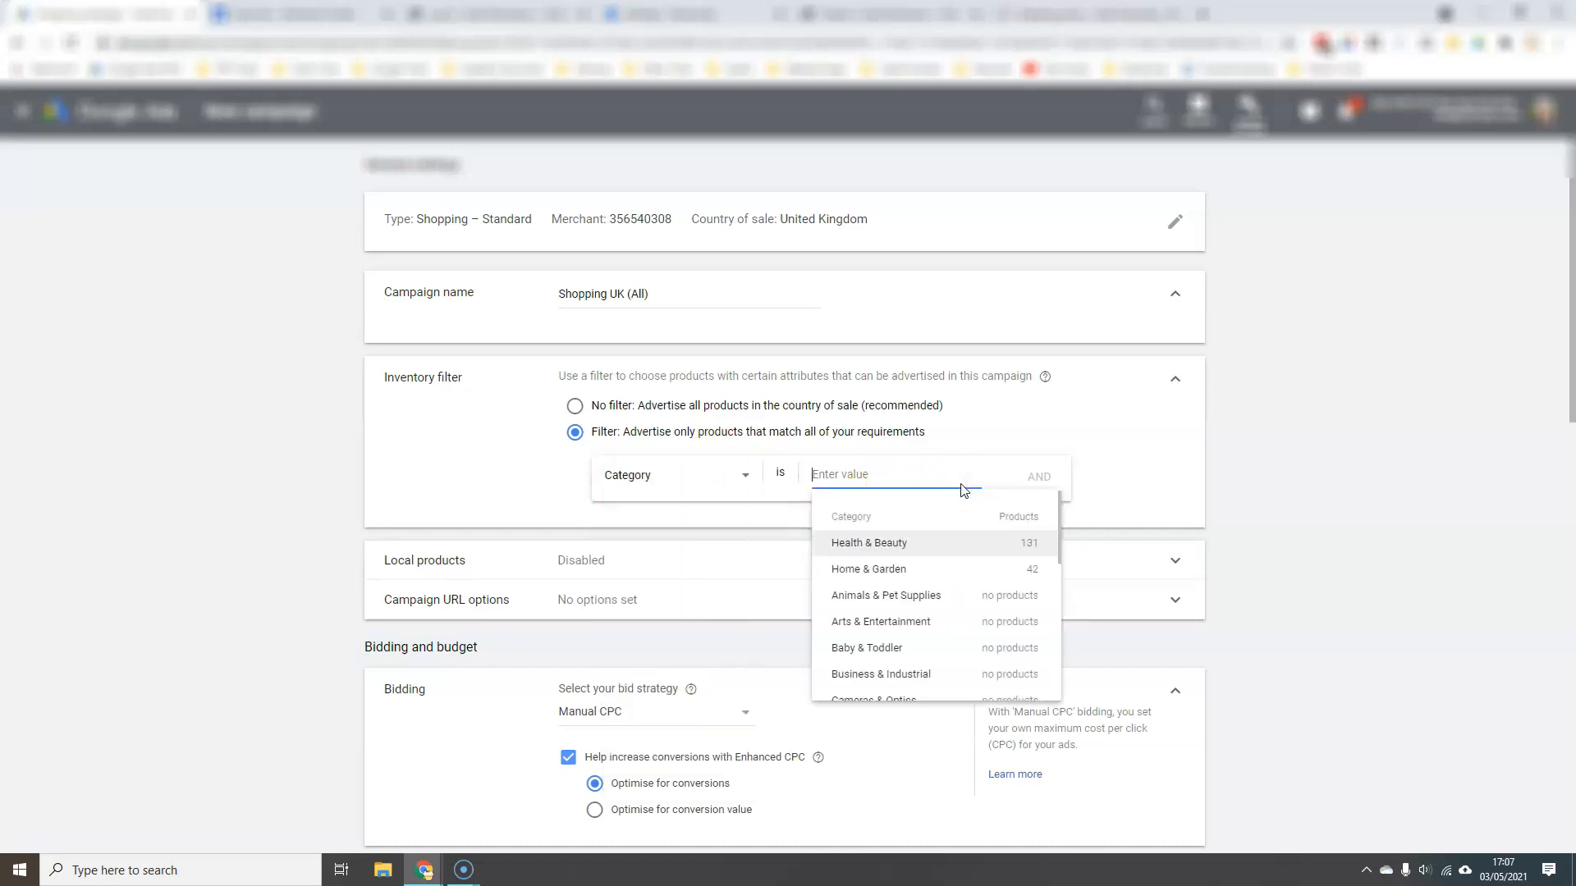
pyautogui.scroll(-5, 932, 623)
pyautogui.scroll(5, 934, 653)
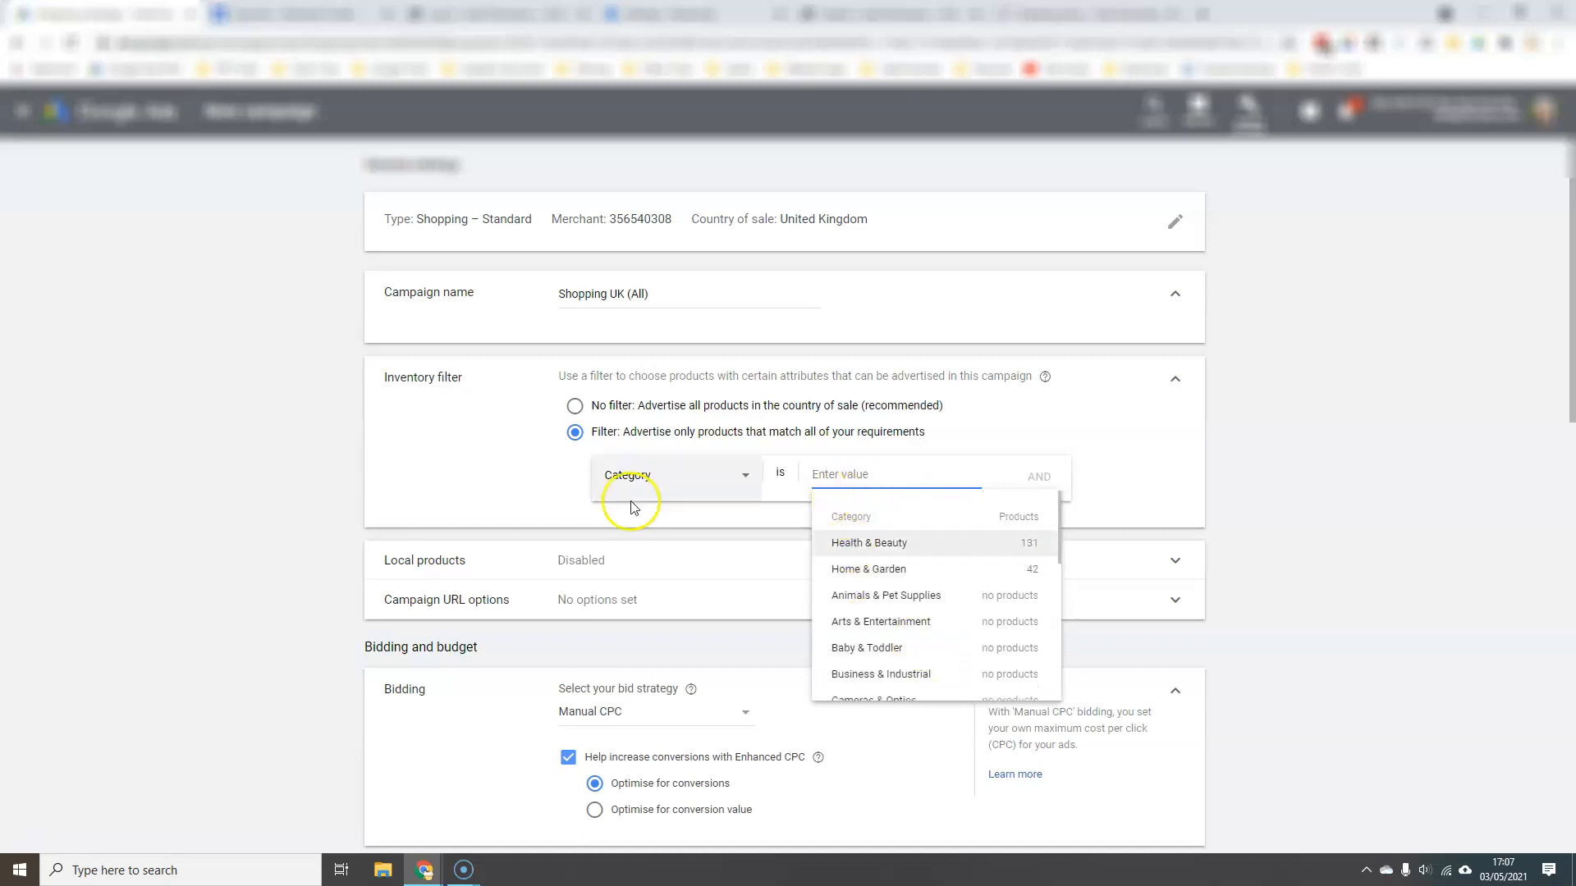
# Step: View the inventory filter values for Product type, and restore the No filter option that advertises all products
pyautogui.click(746, 475)
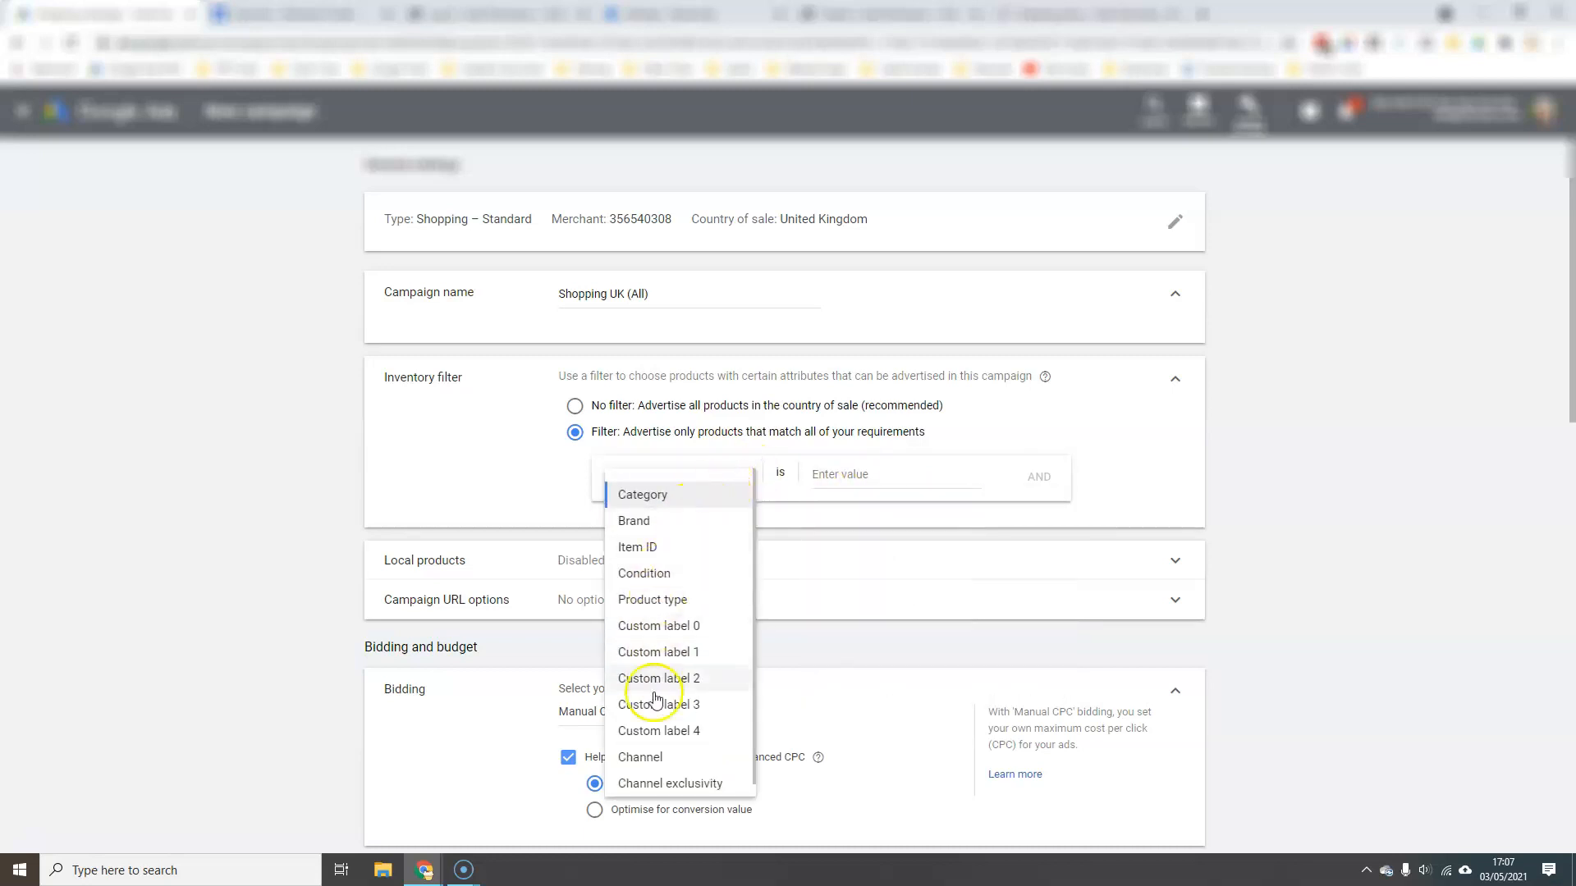
pyautogui.scroll(-1, 687, 704)
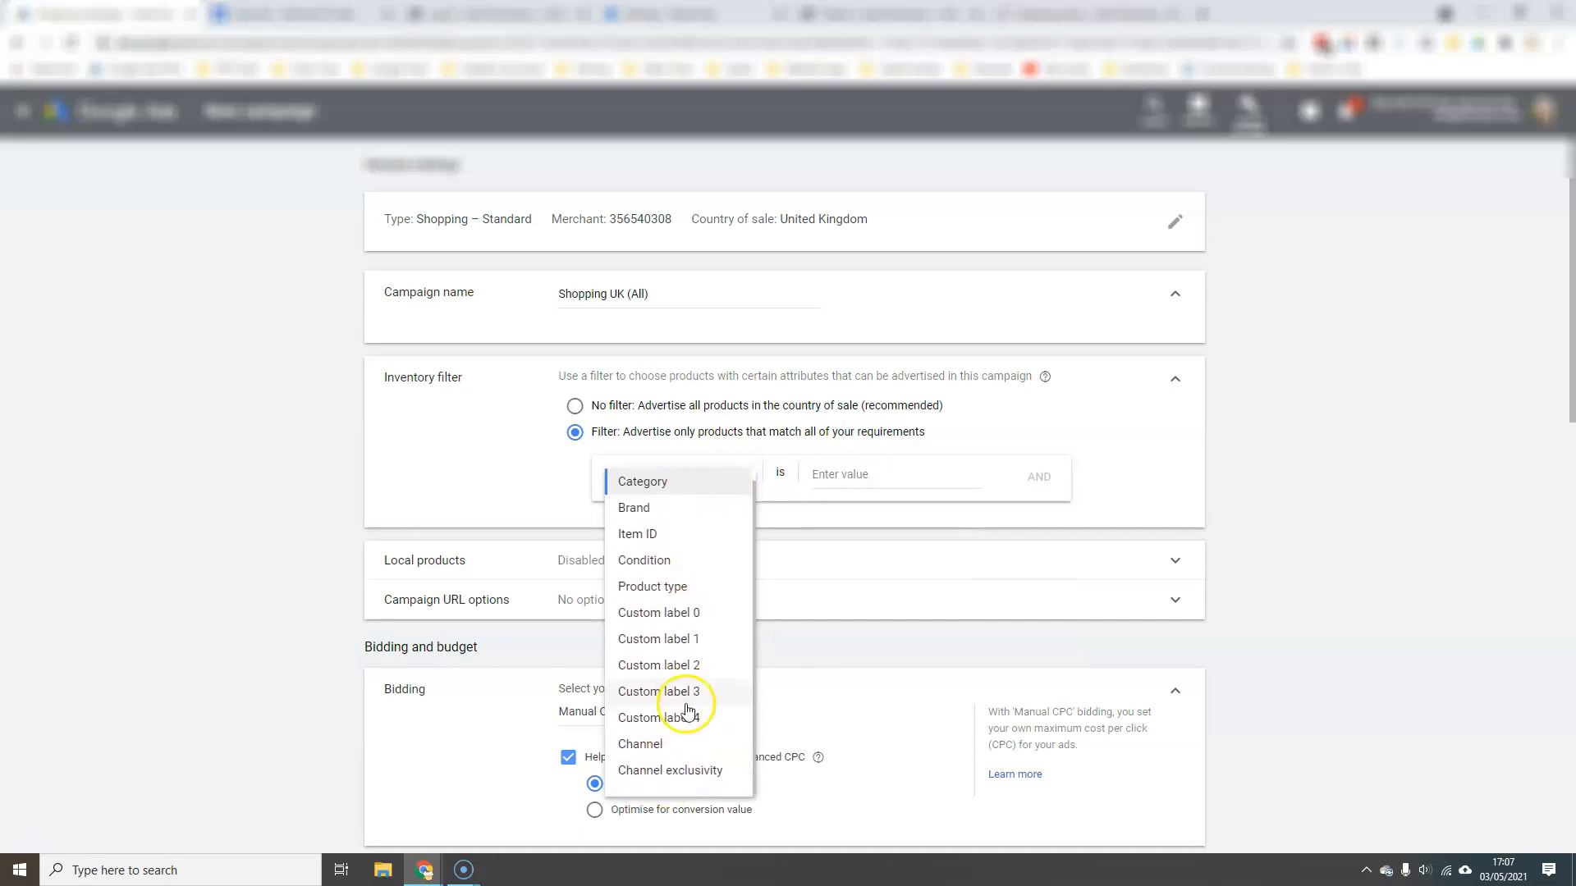
pyautogui.click(686, 588)
pyautogui.click(842, 474)
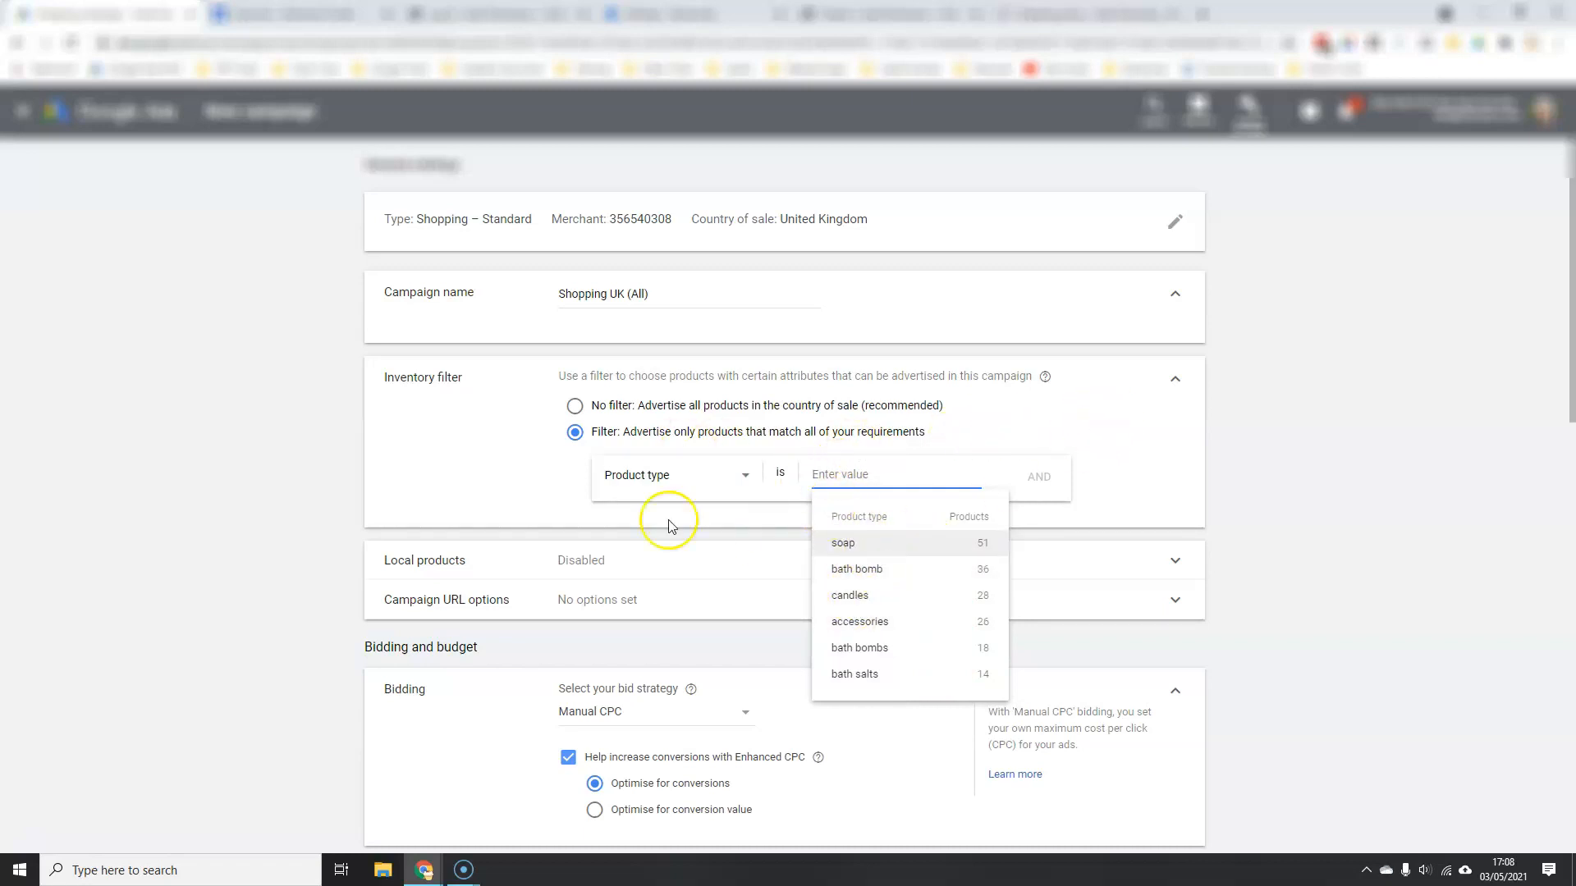
pyautogui.click(574, 407)
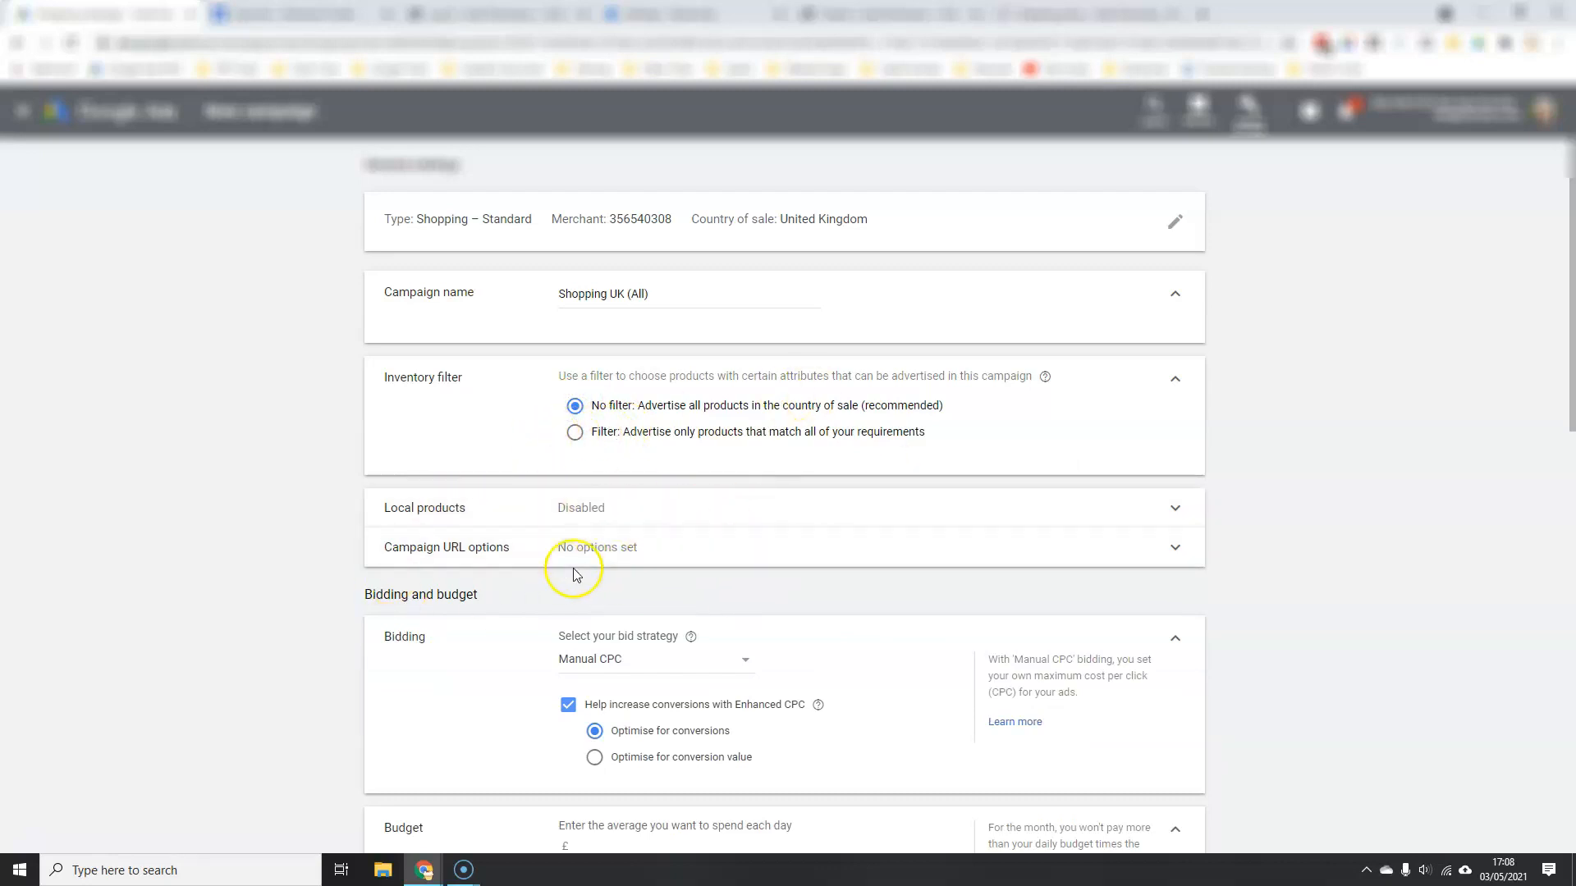
# Step: Use Manual CPC bidding with Enhanced CPC optimised for conversion value, and set the average daily budget to £0.01
pyautogui.scroll(-3, 584, 572)
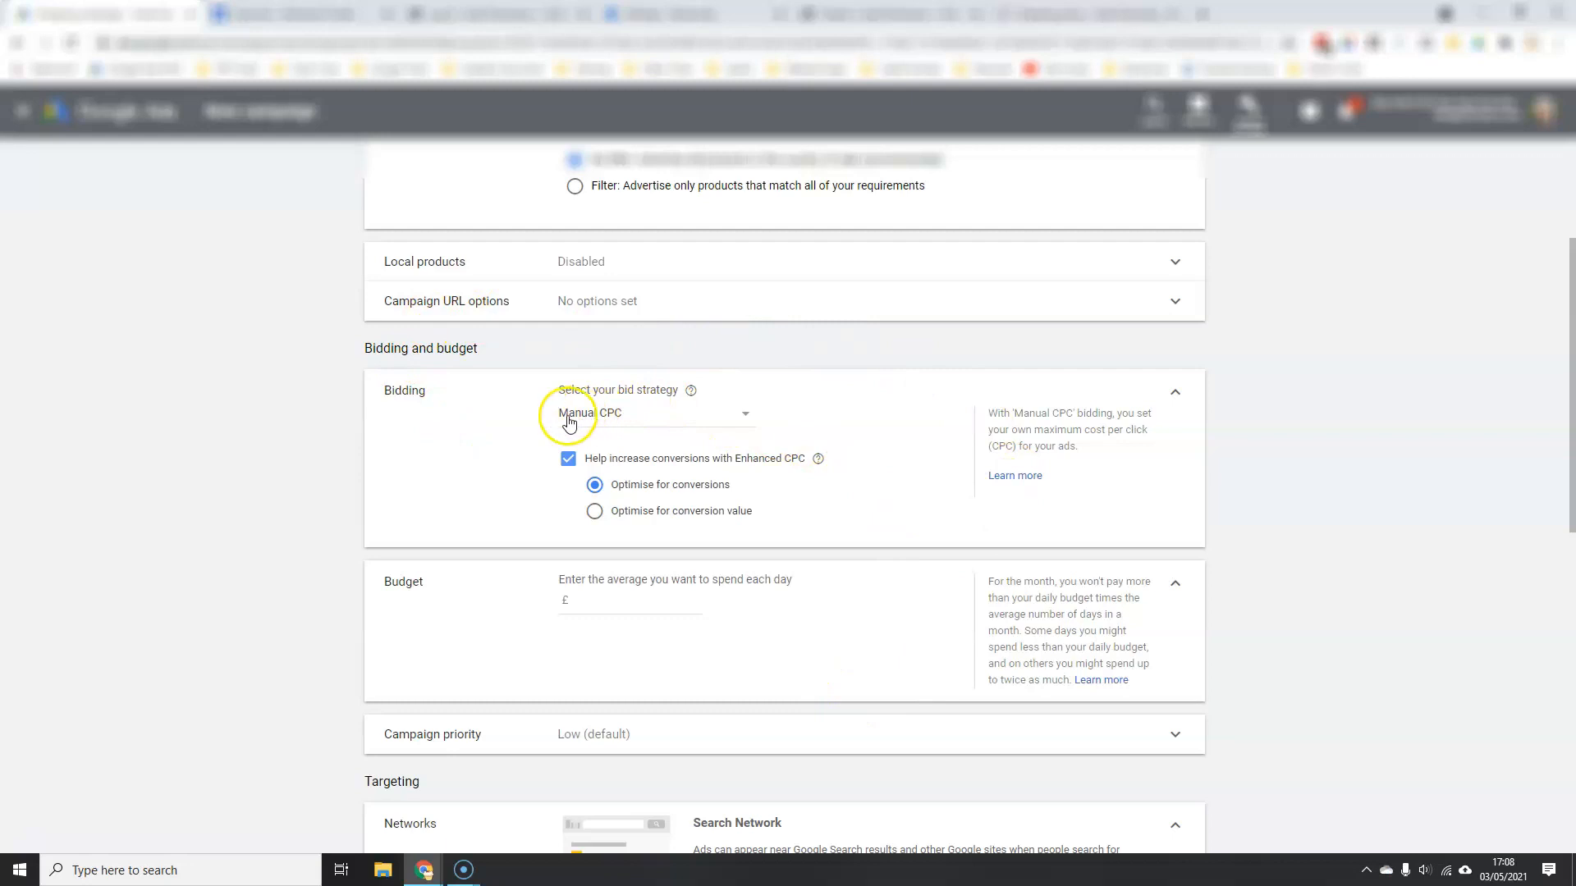
pyautogui.click(745, 416)
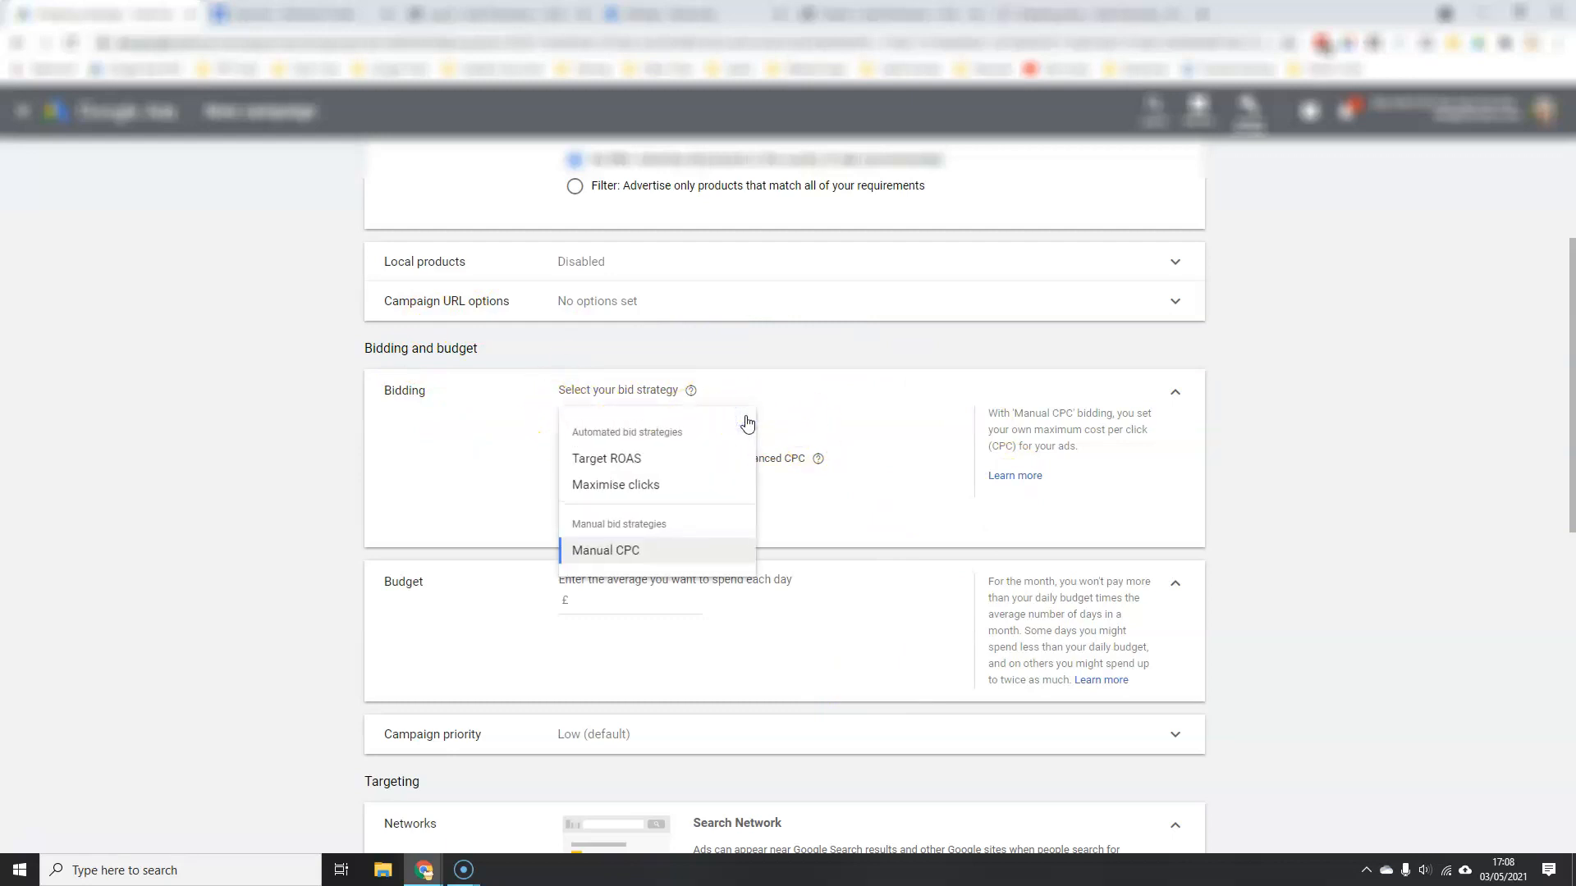
pyautogui.click(681, 554)
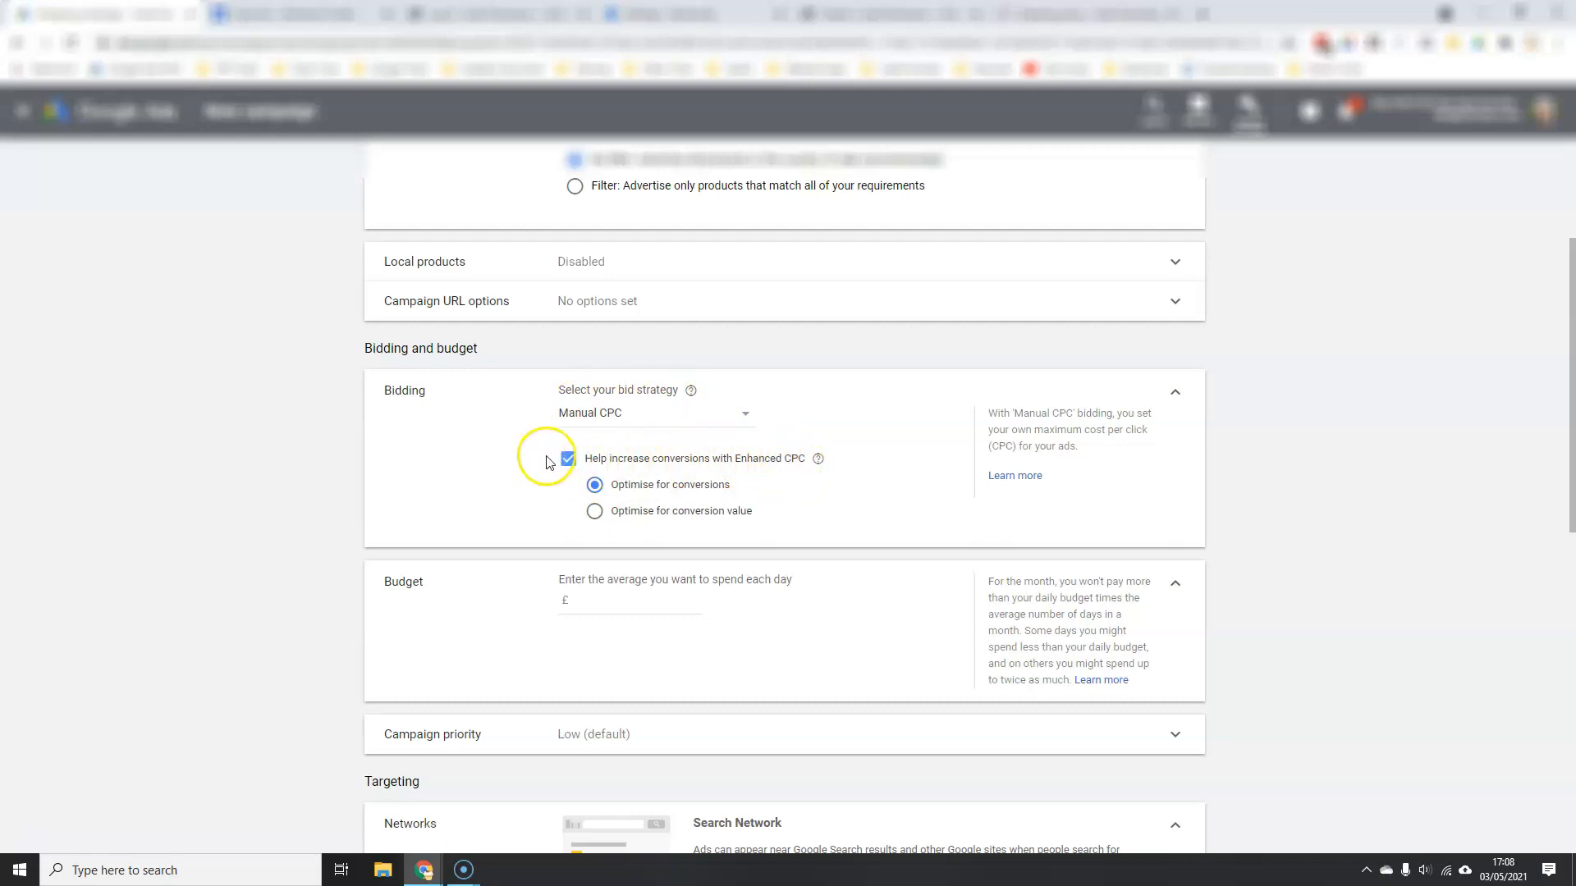
pyautogui.click(592, 513)
pyautogui.click(602, 597)
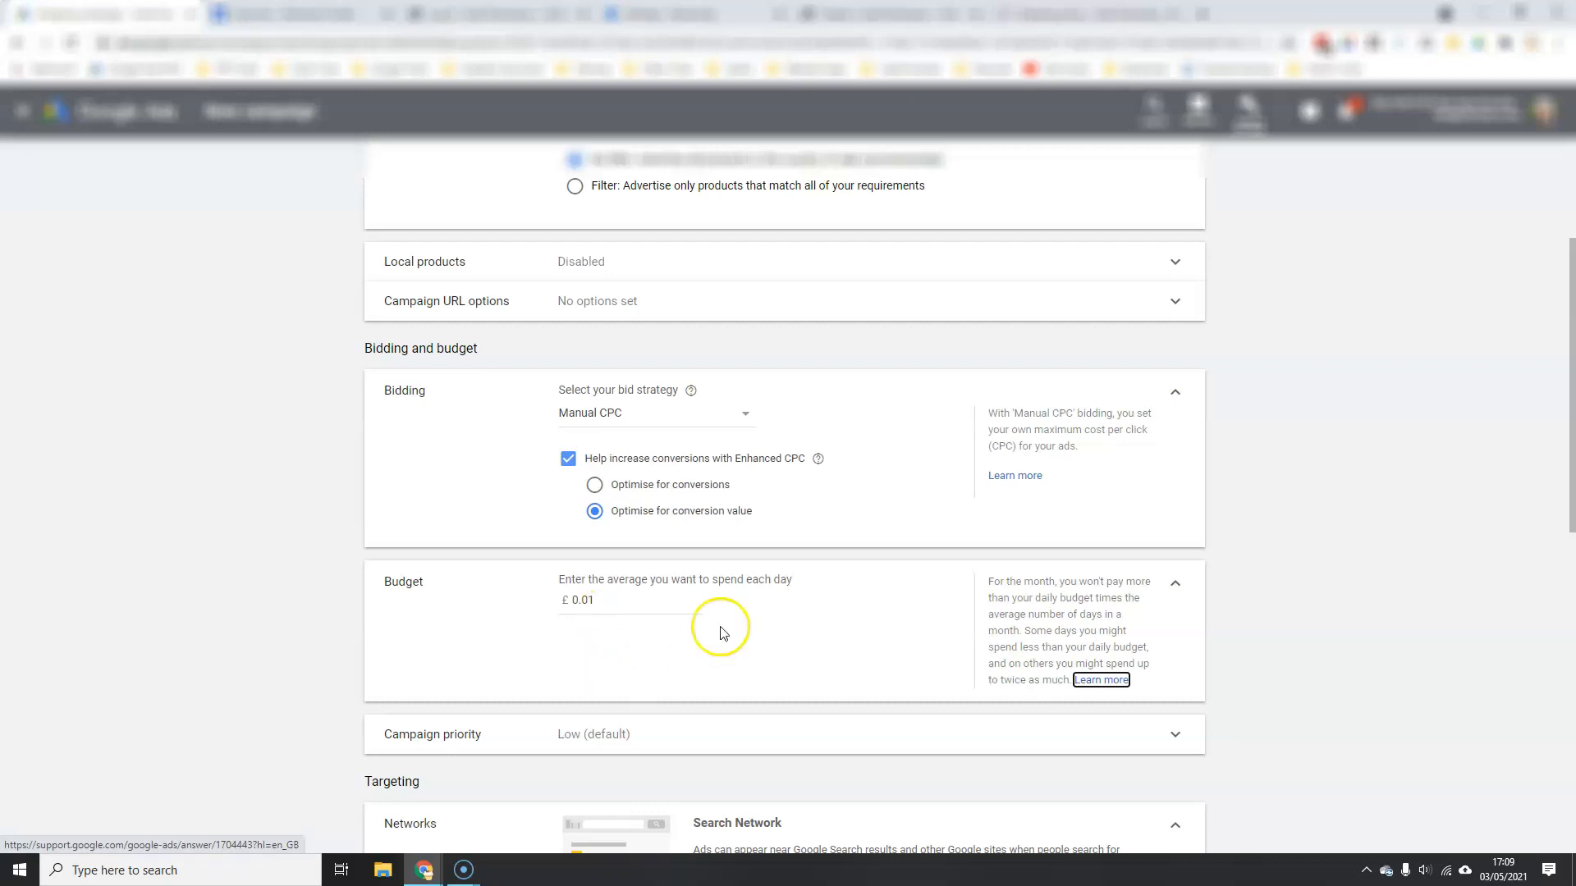
# Step: Exclude YouTube, Gmail and Discover from the campaign's networks
pyautogui.scroll(-4, 719, 631)
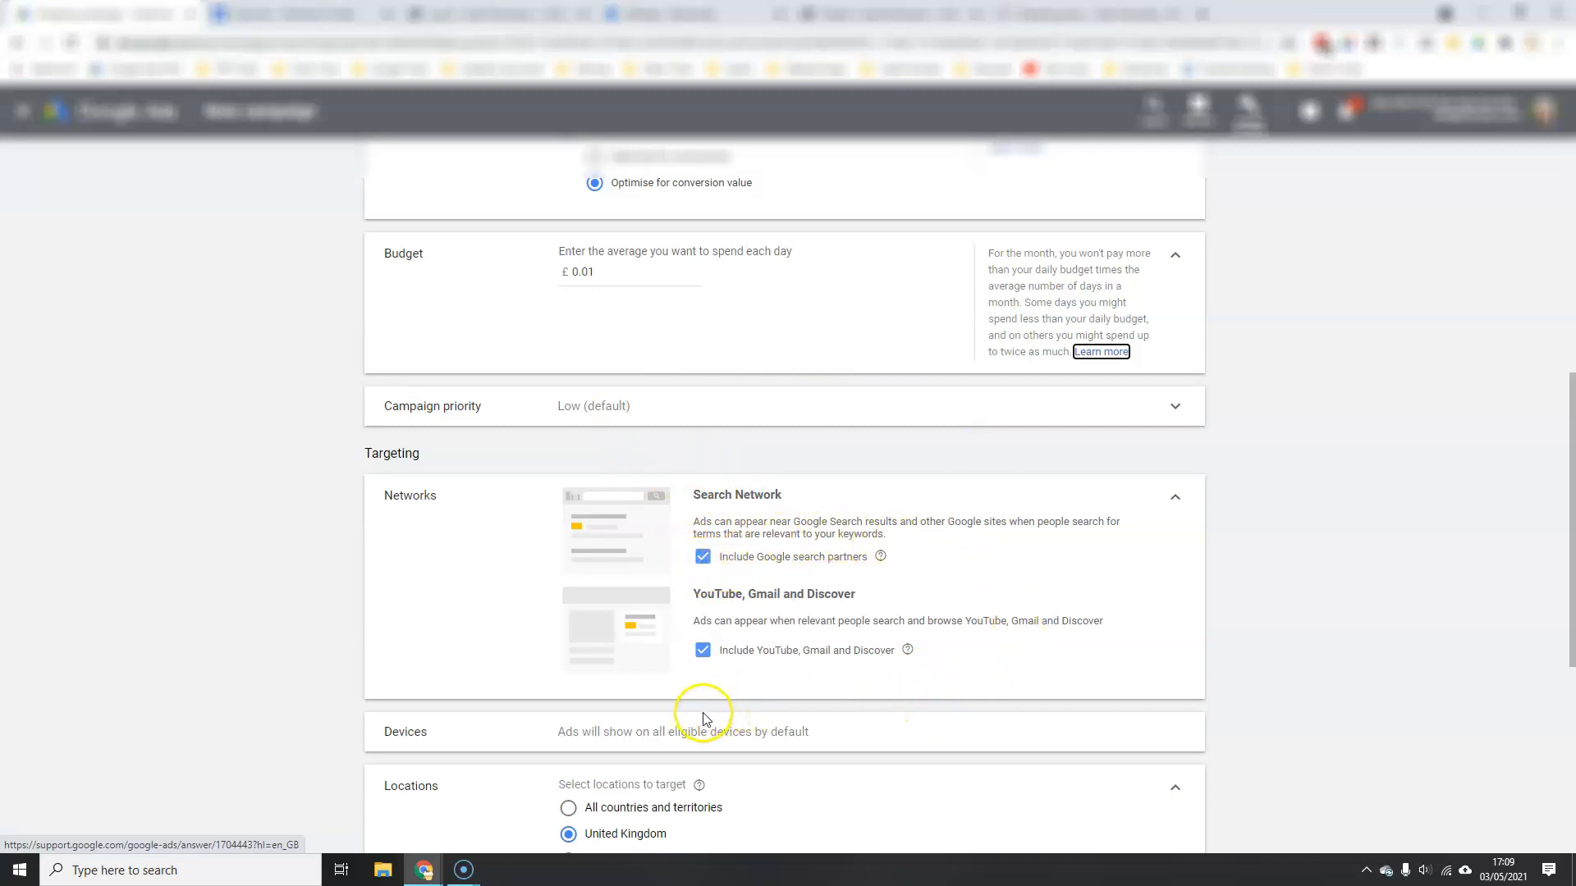
pyautogui.click(703, 650)
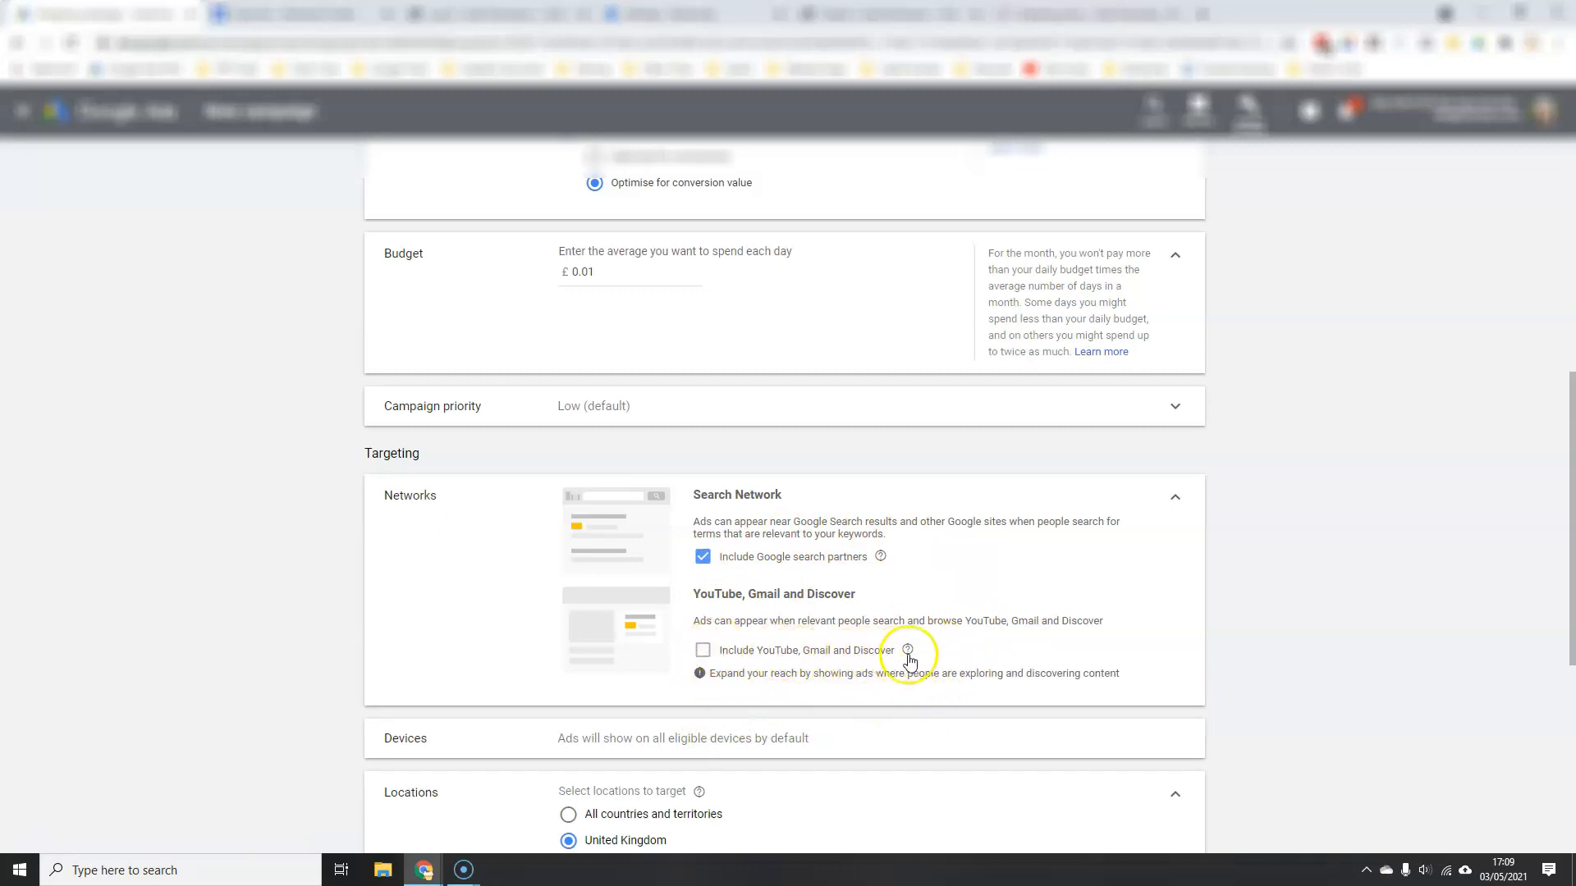
# Step: Target the United Kingdom and limit the location targeting to Presence: people in or regularly in the targeted locations
pyautogui.scroll(-3, 761, 713)
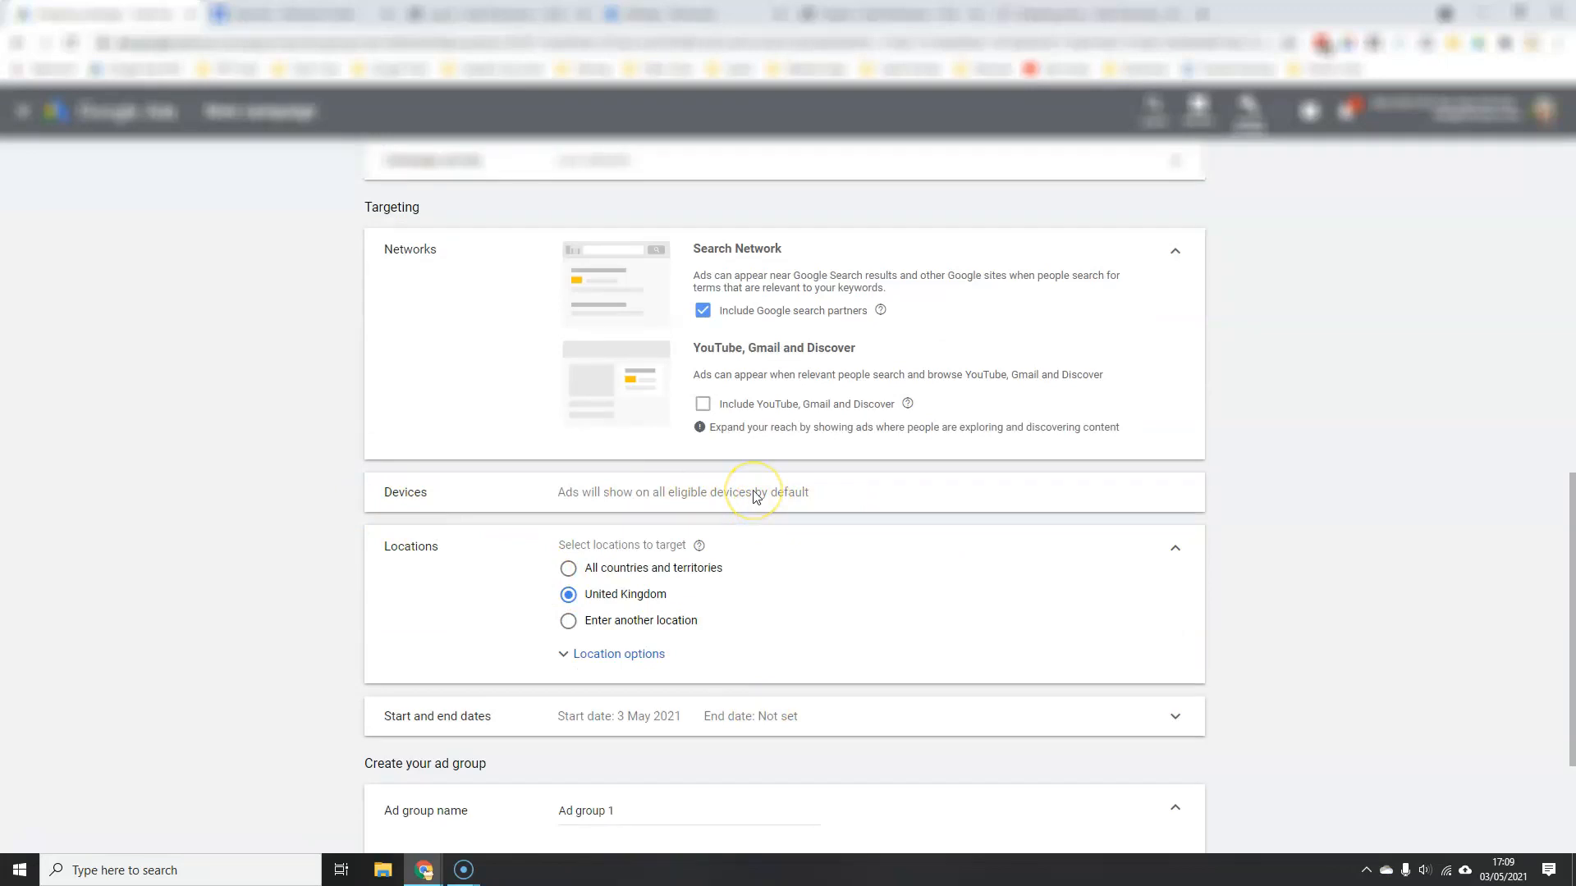
pyautogui.click(825, 500)
pyautogui.click(568, 596)
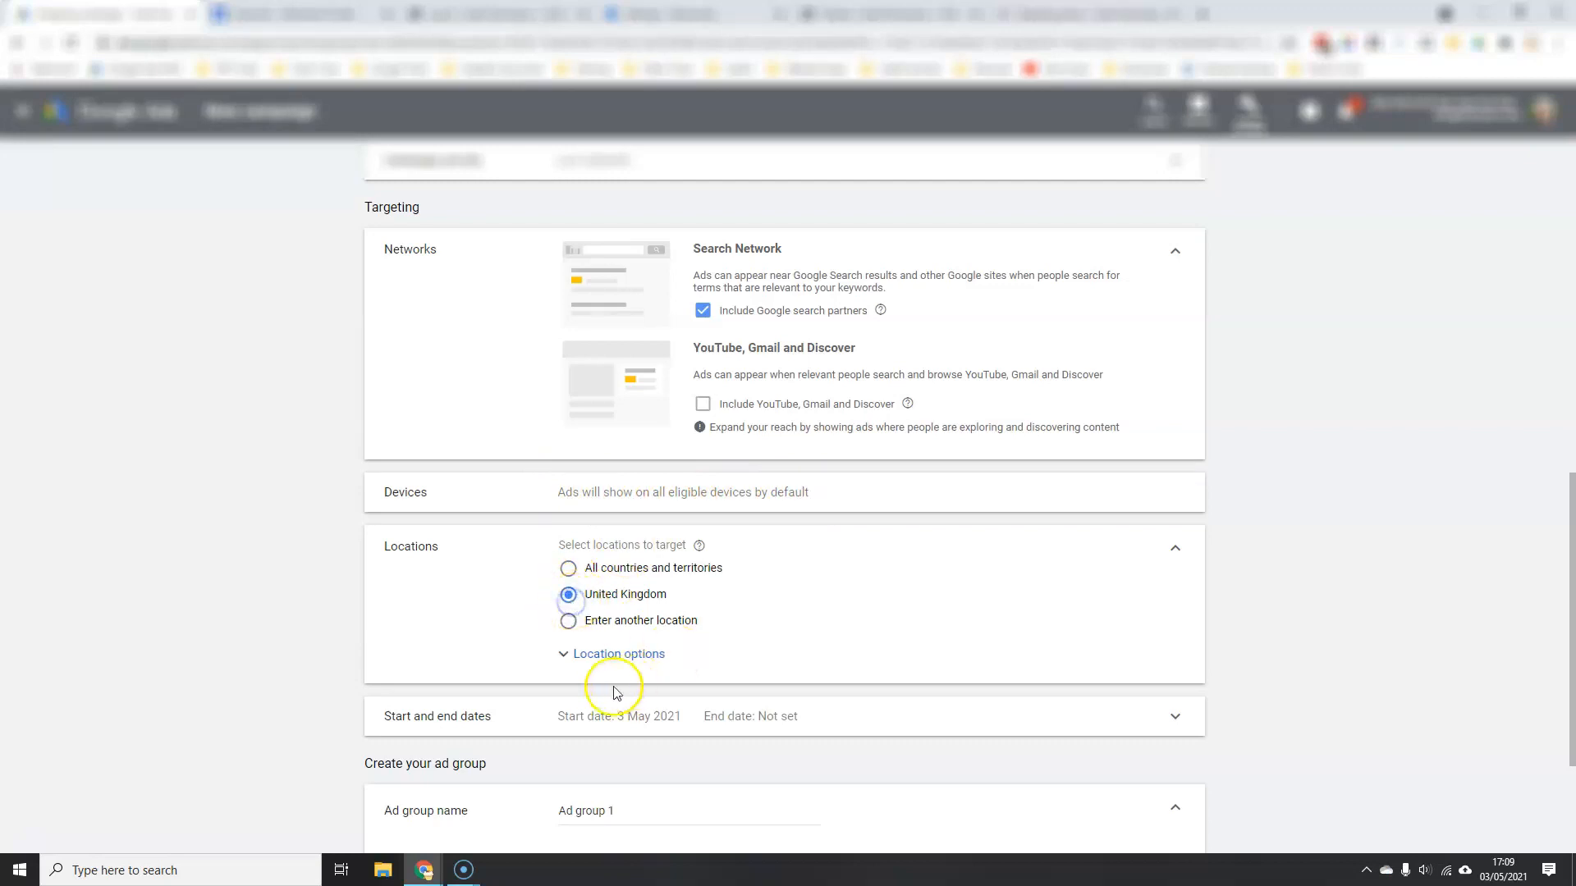
pyautogui.click(563, 657)
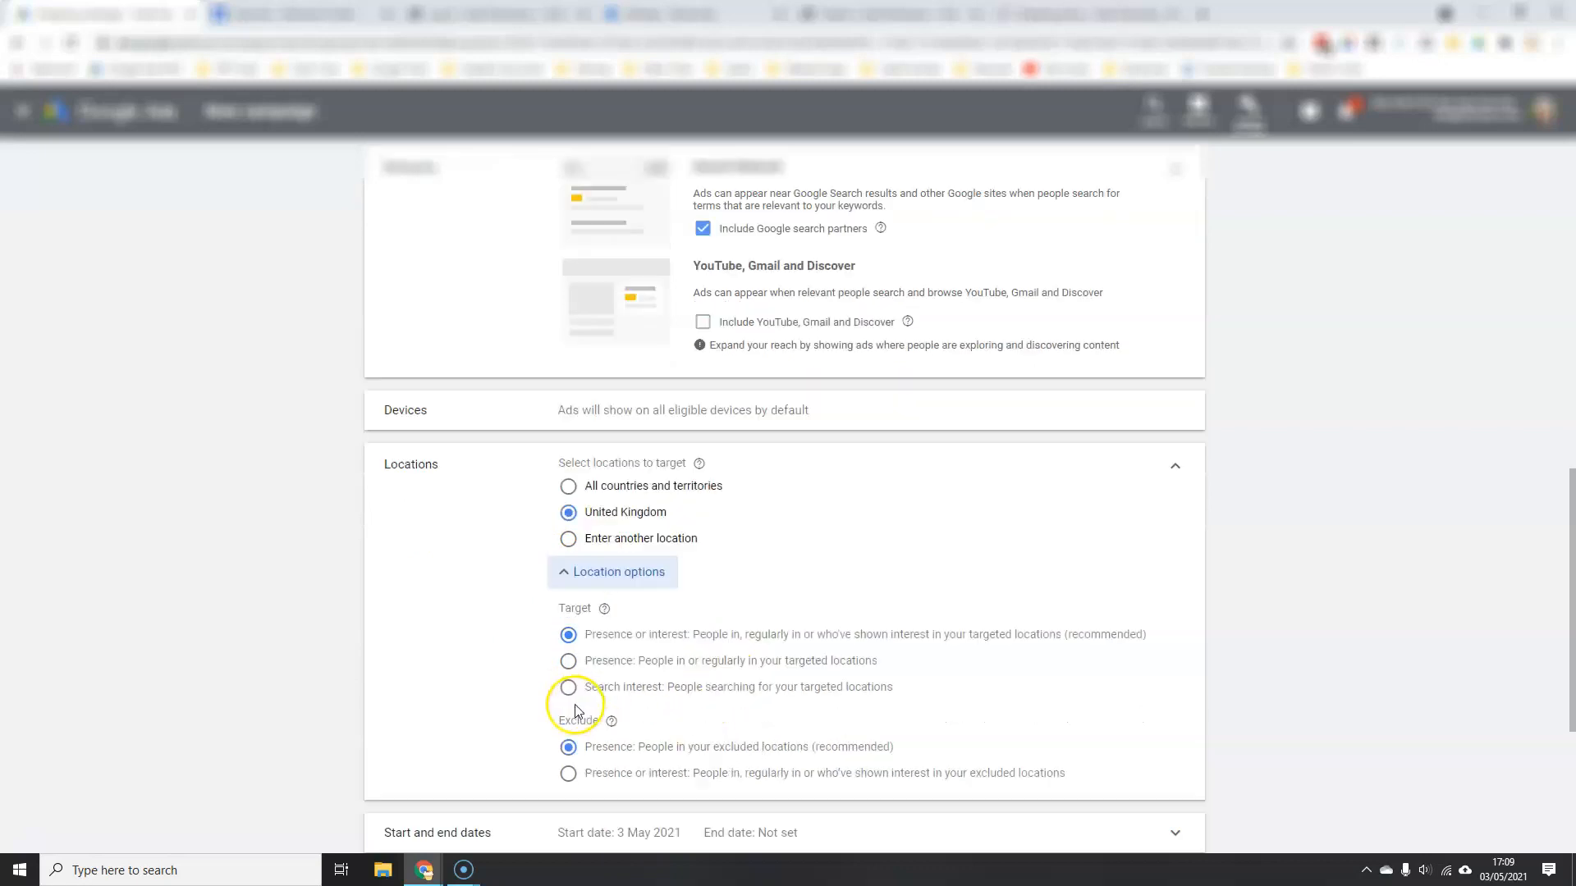
pyautogui.scroll(-2, 565, 704)
pyautogui.click(568, 581)
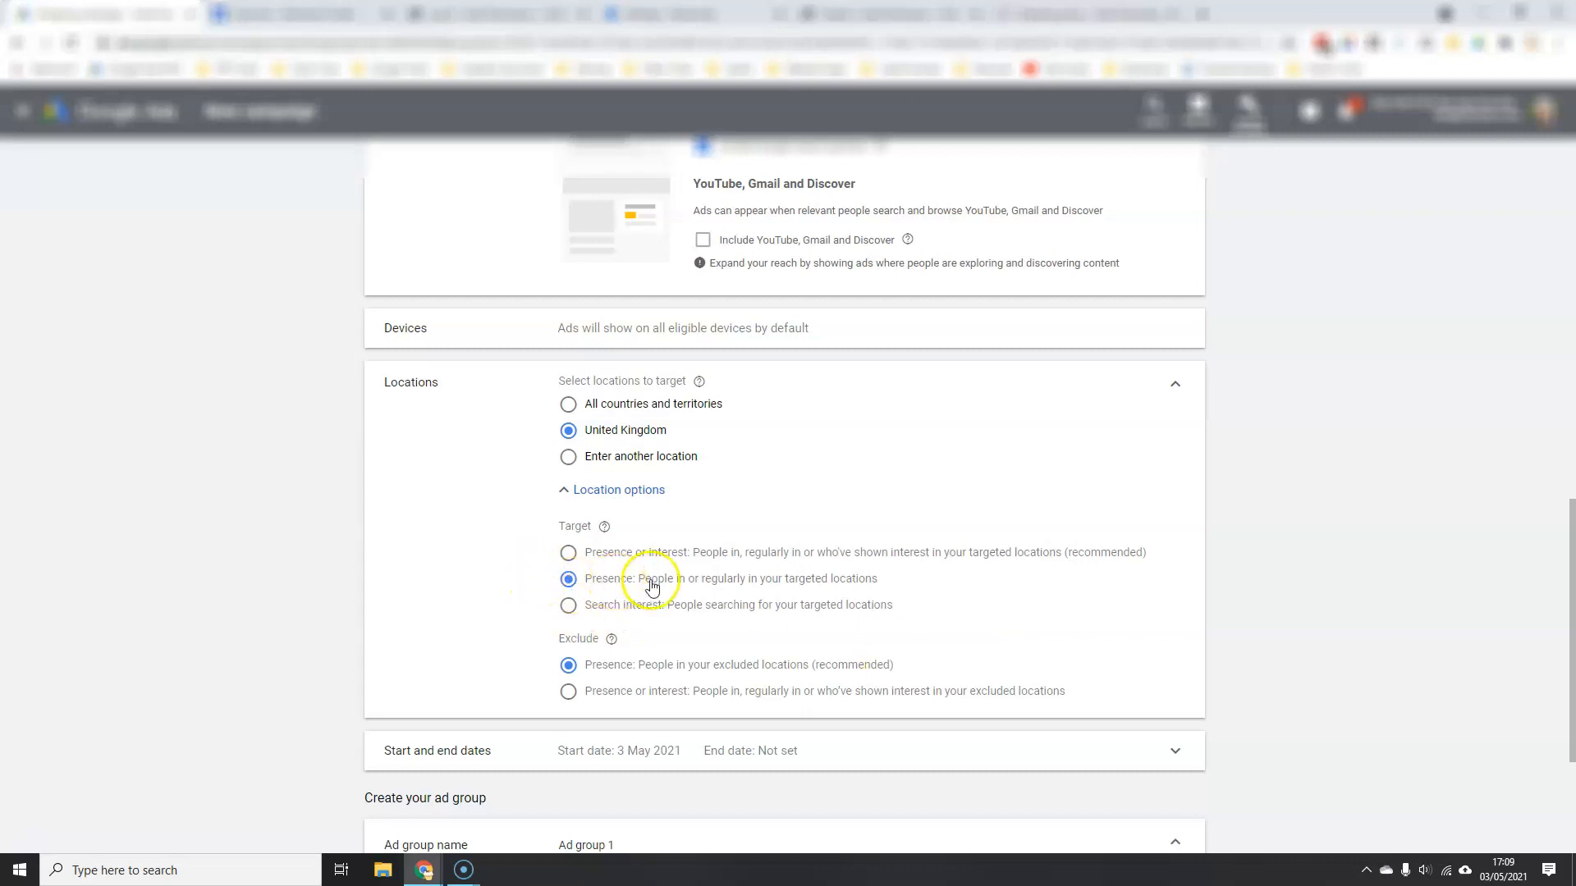
# Step: Name the campaign's ad group All products
pyautogui.scroll(-3, 694, 669)
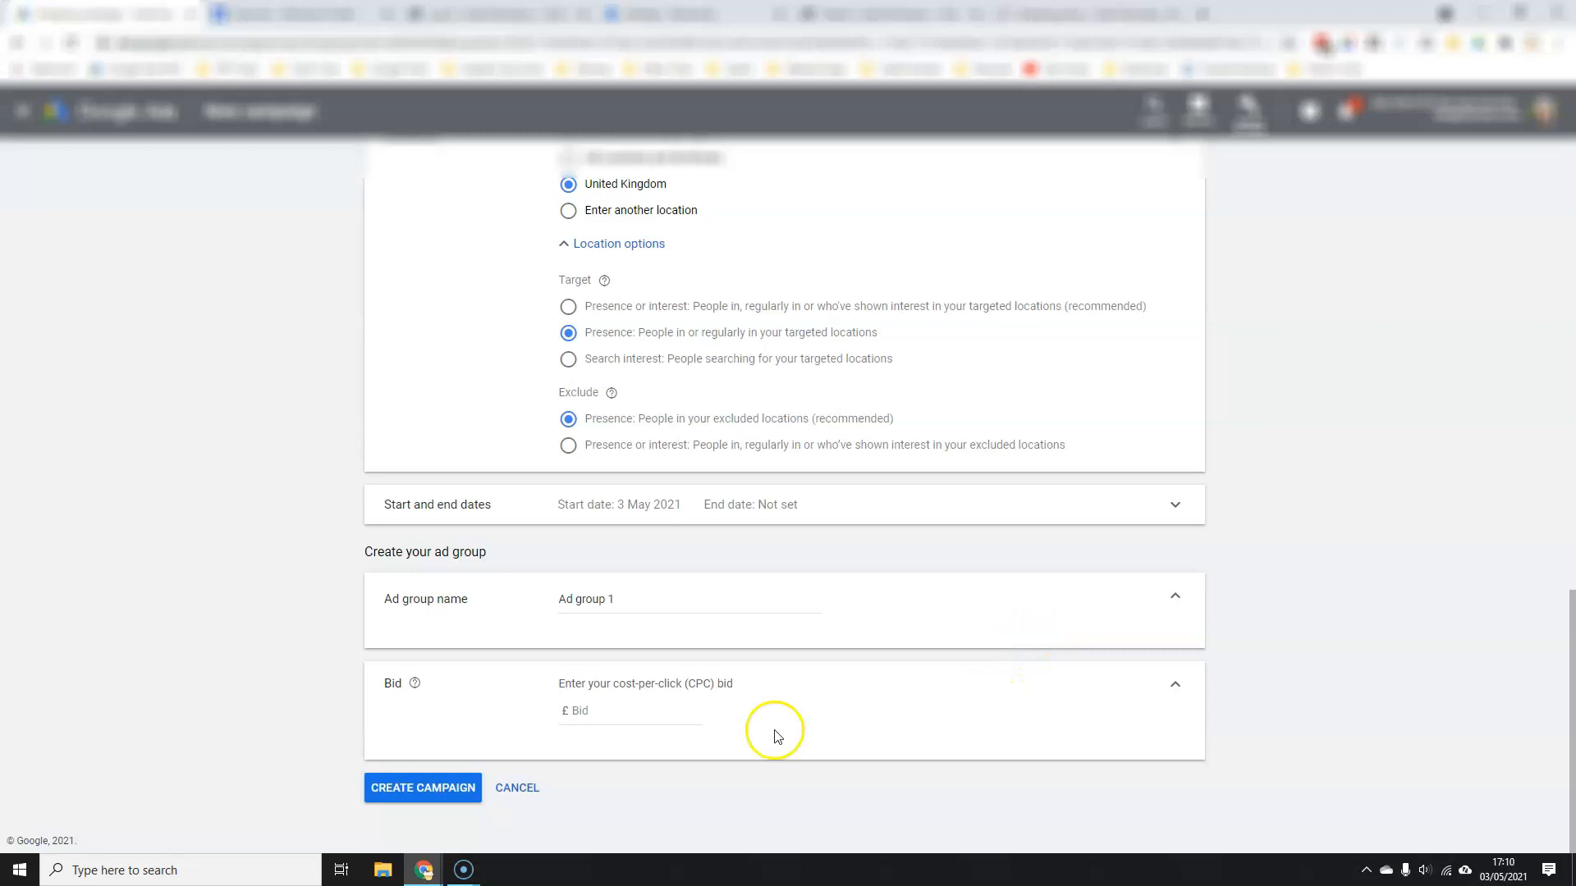
pyautogui.moveTo(633, 598); pyautogui.dragTo(428, 570)
pyautogui.write('All')
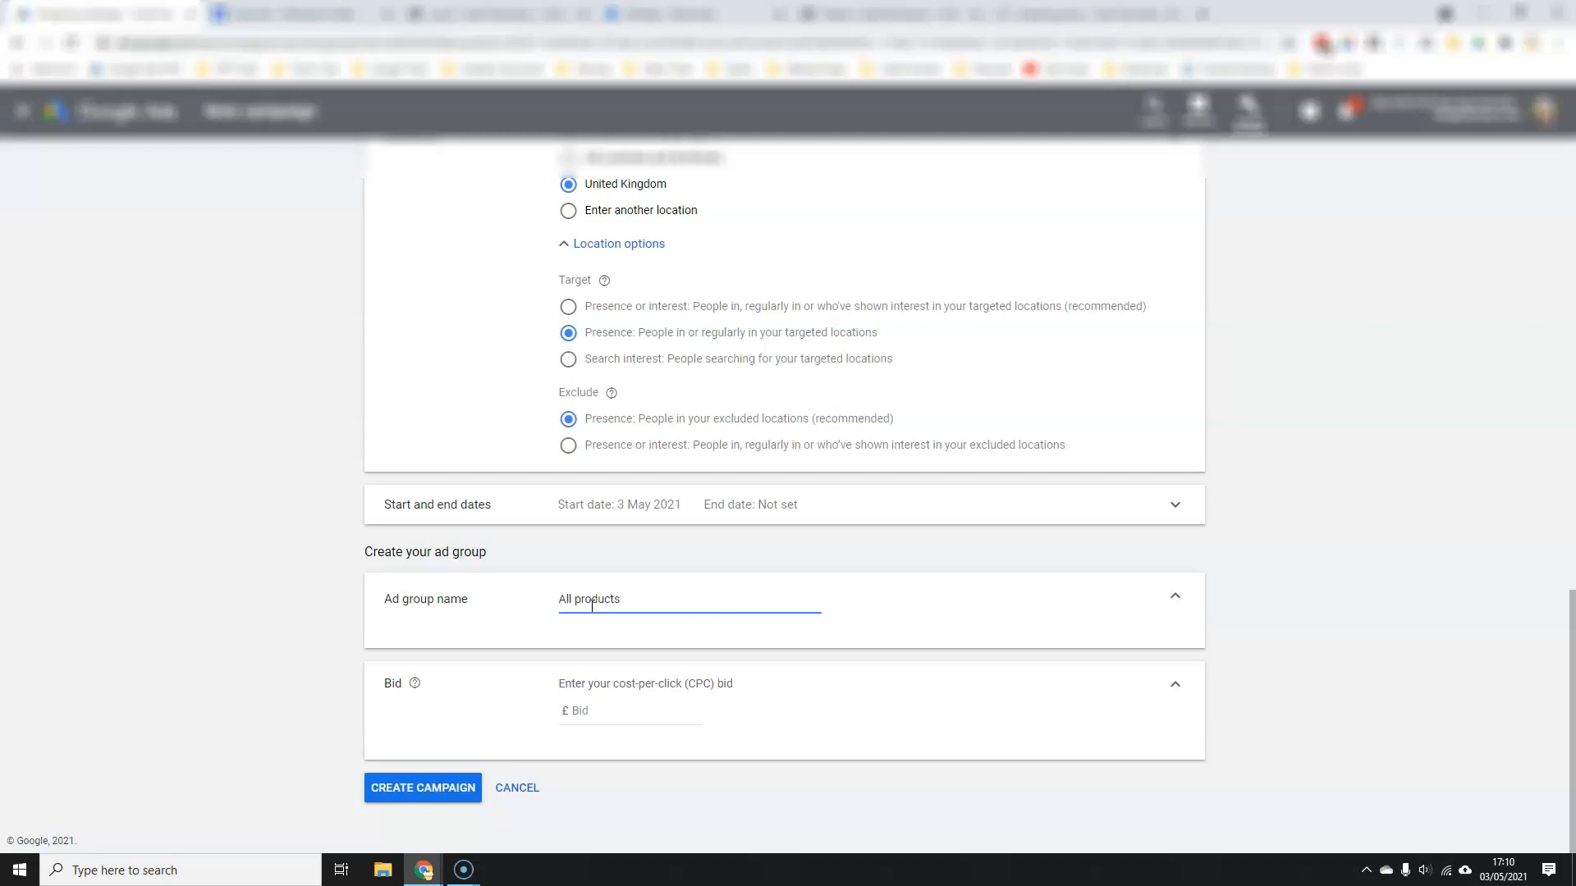
# Step: Return to the campaign setup from the spreadsheet, set the ad group's cost-per-click bid to £0.50, and create the campaign
pyautogui.click(587, 710)
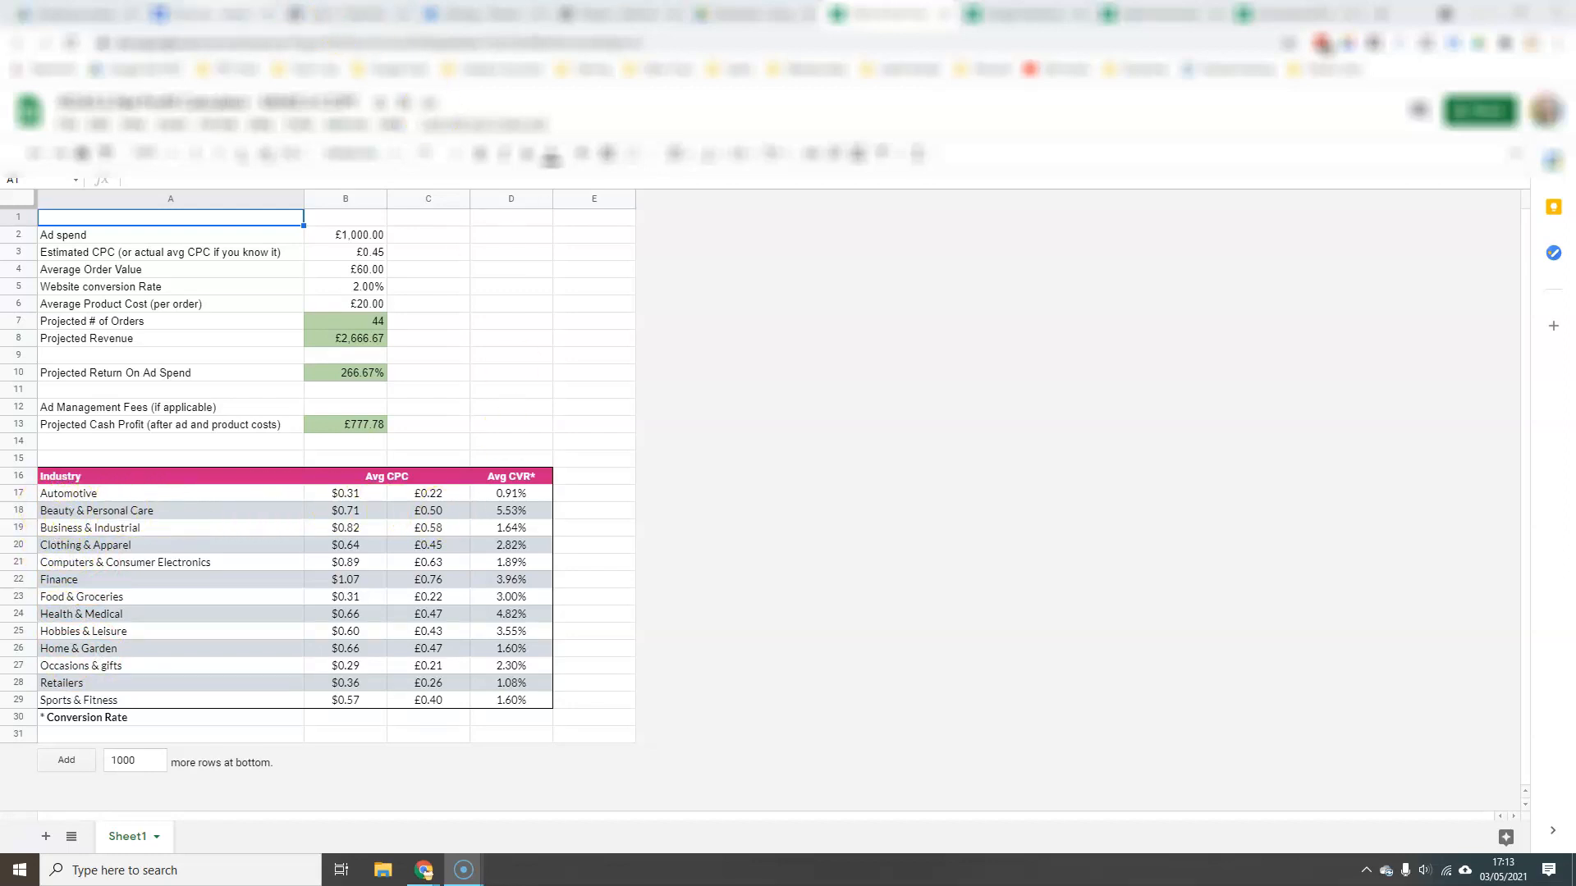
pyautogui.click(219, 8)
pyautogui.click(82, 10)
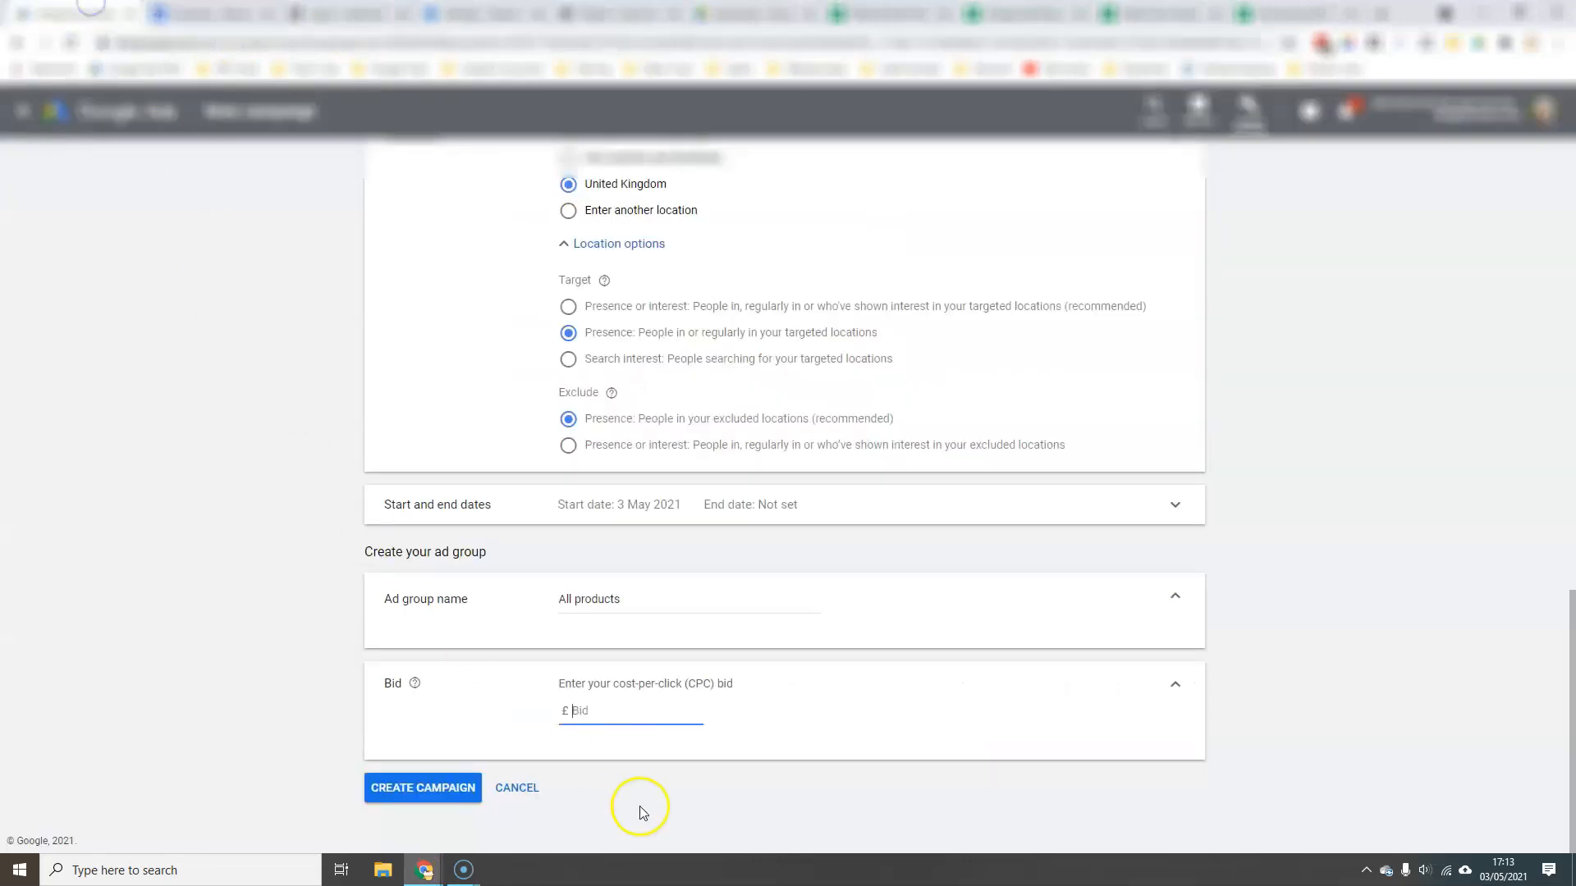
pyautogui.write('.5')
pyautogui.click(397, 781)
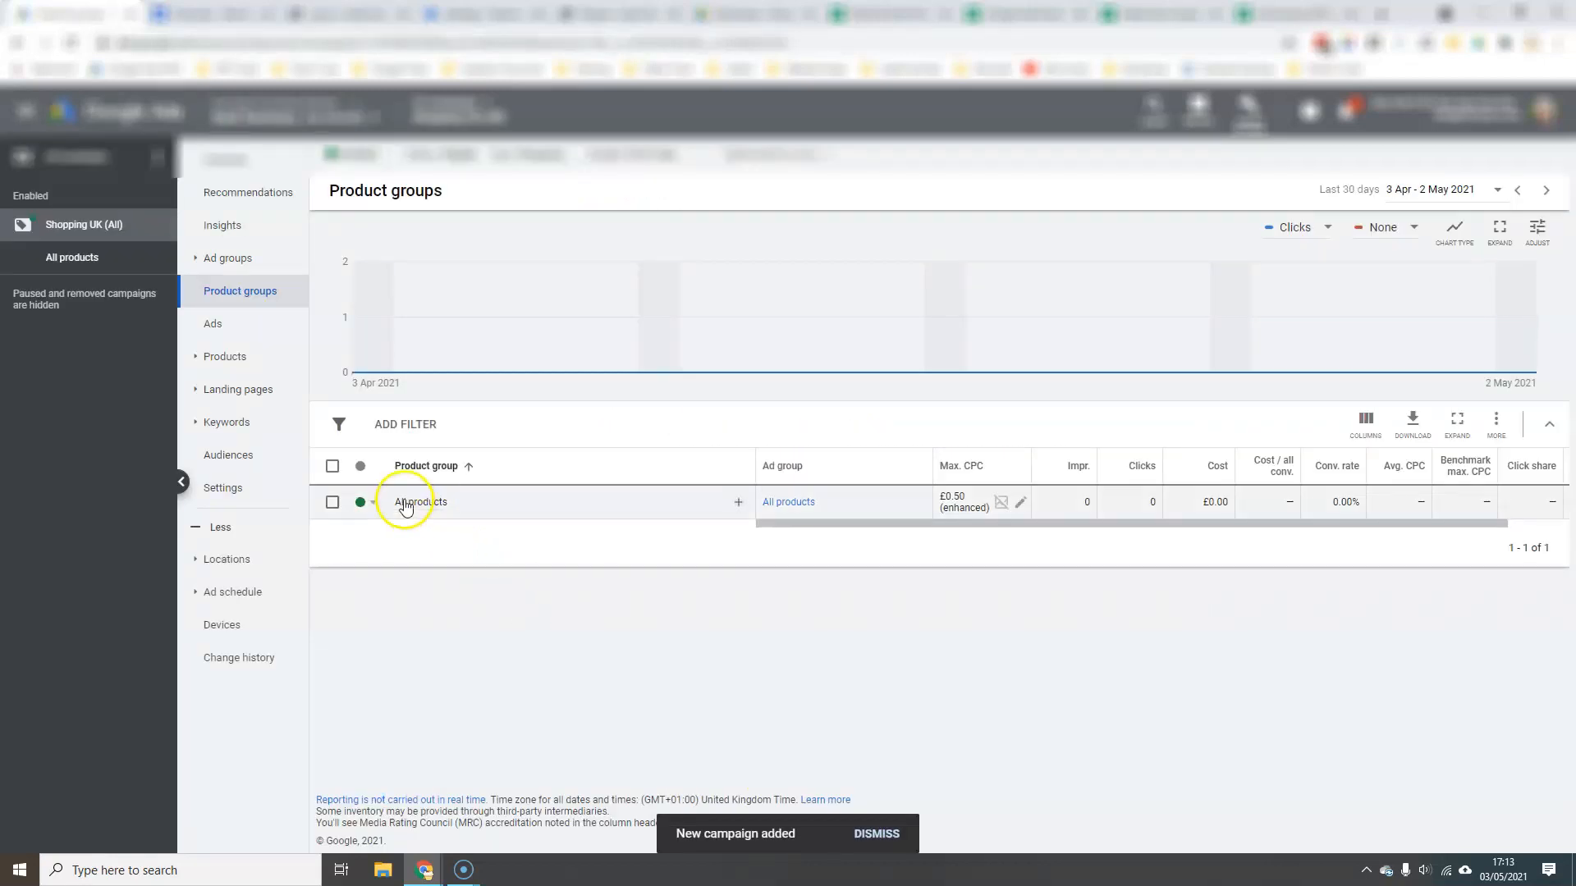
# Step: Go to the Shopping UK (All) campaign's ad groups and open the All products ad group to its product groups
pyautogui.click(450, 105)
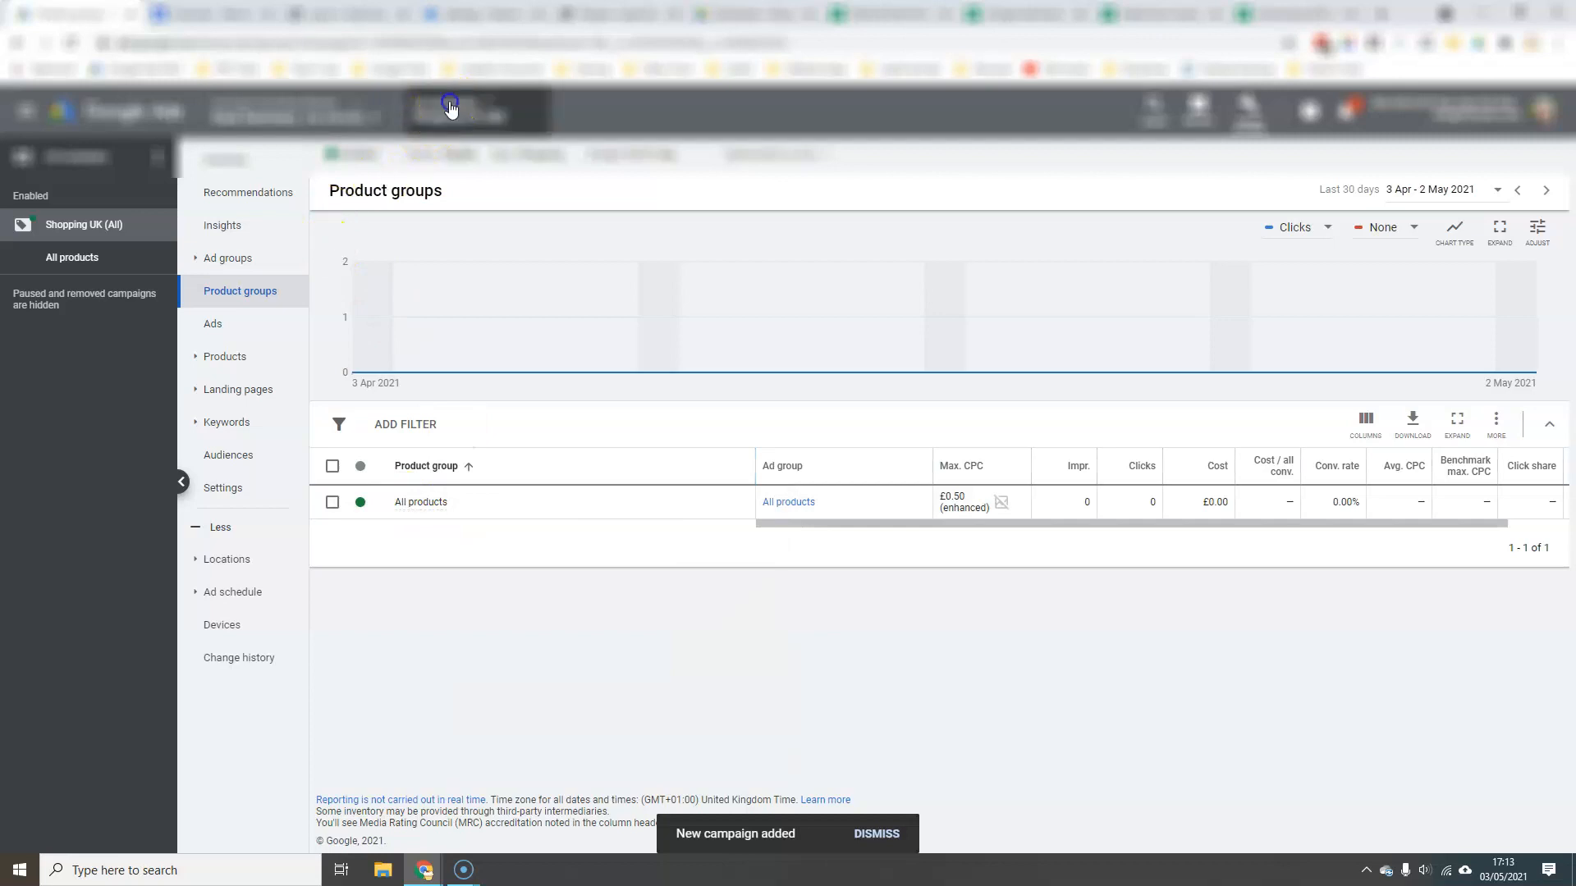
pyautogui.click(472, 465)
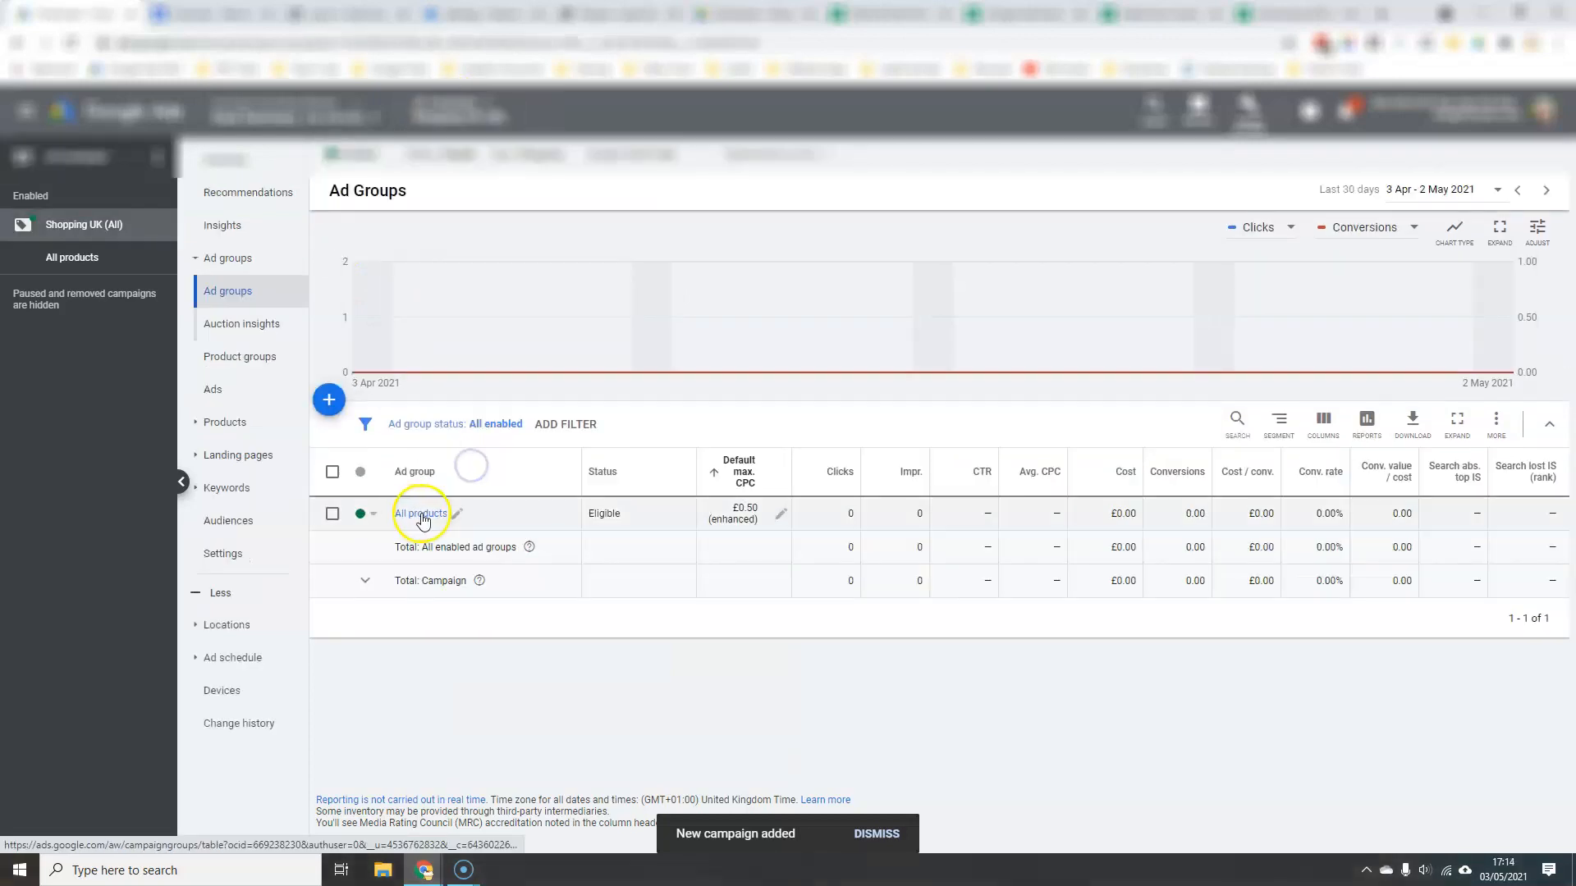
pyautogui.click(421, 515)
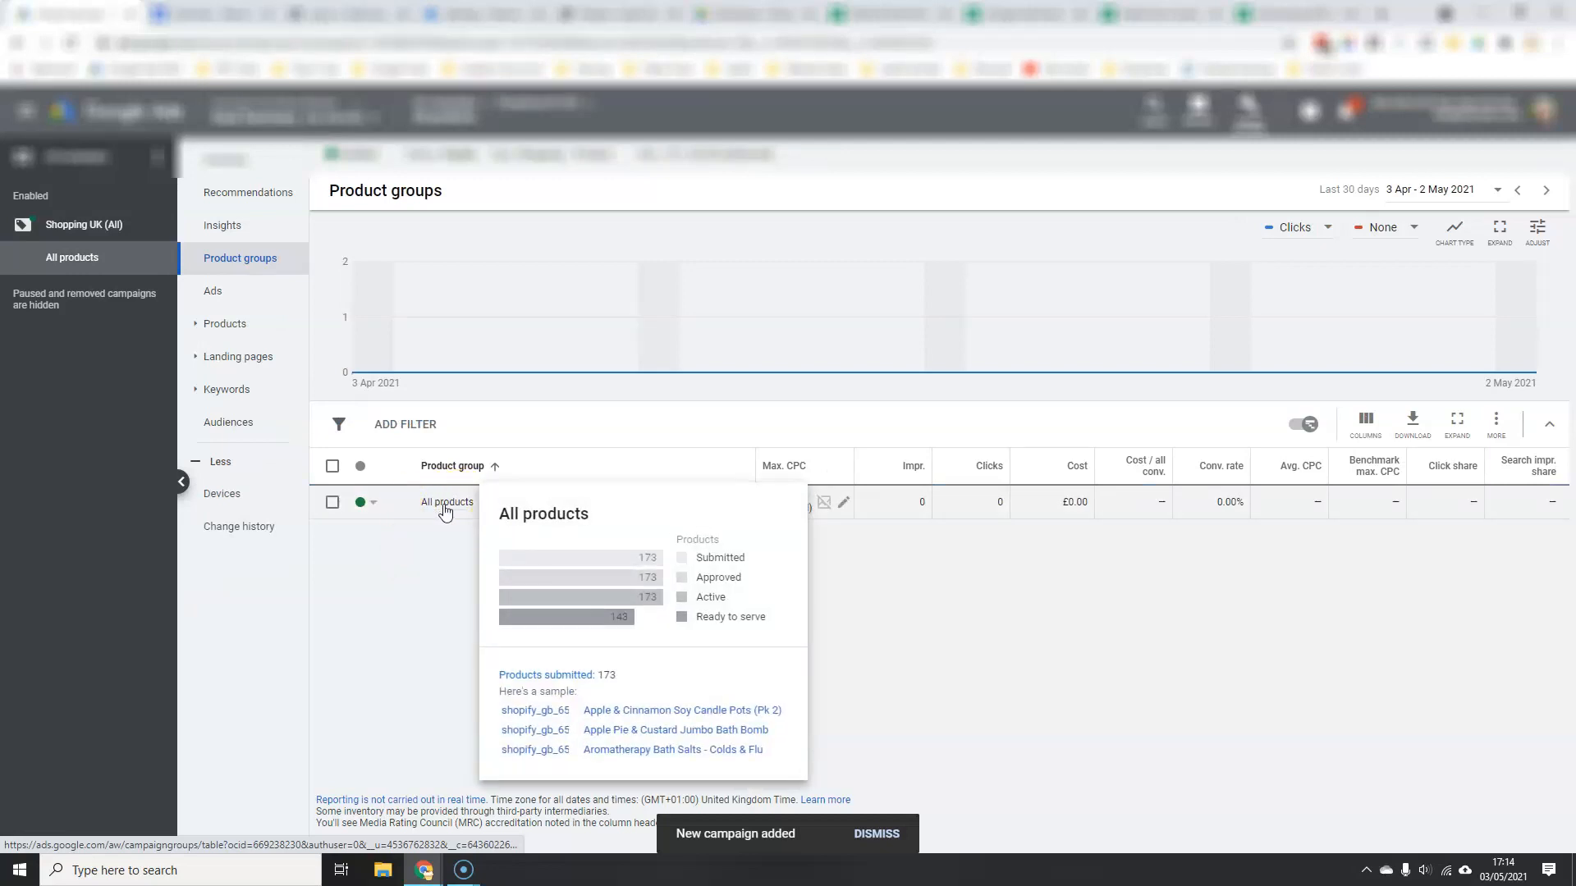
pyautogui.click(441, 503)
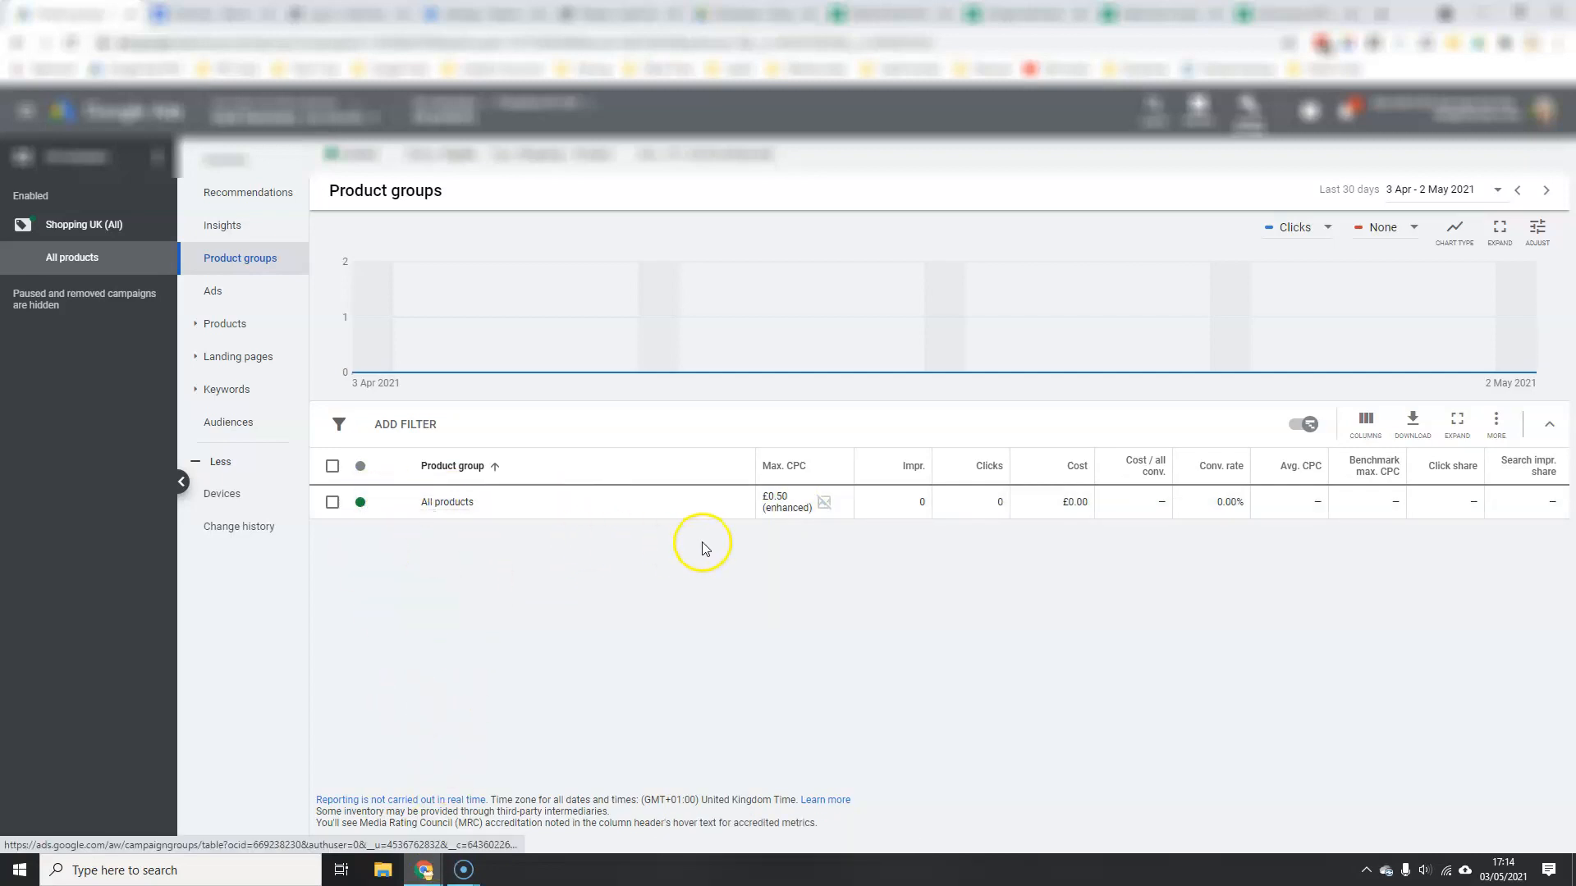
pyautogui.click(739, 502)
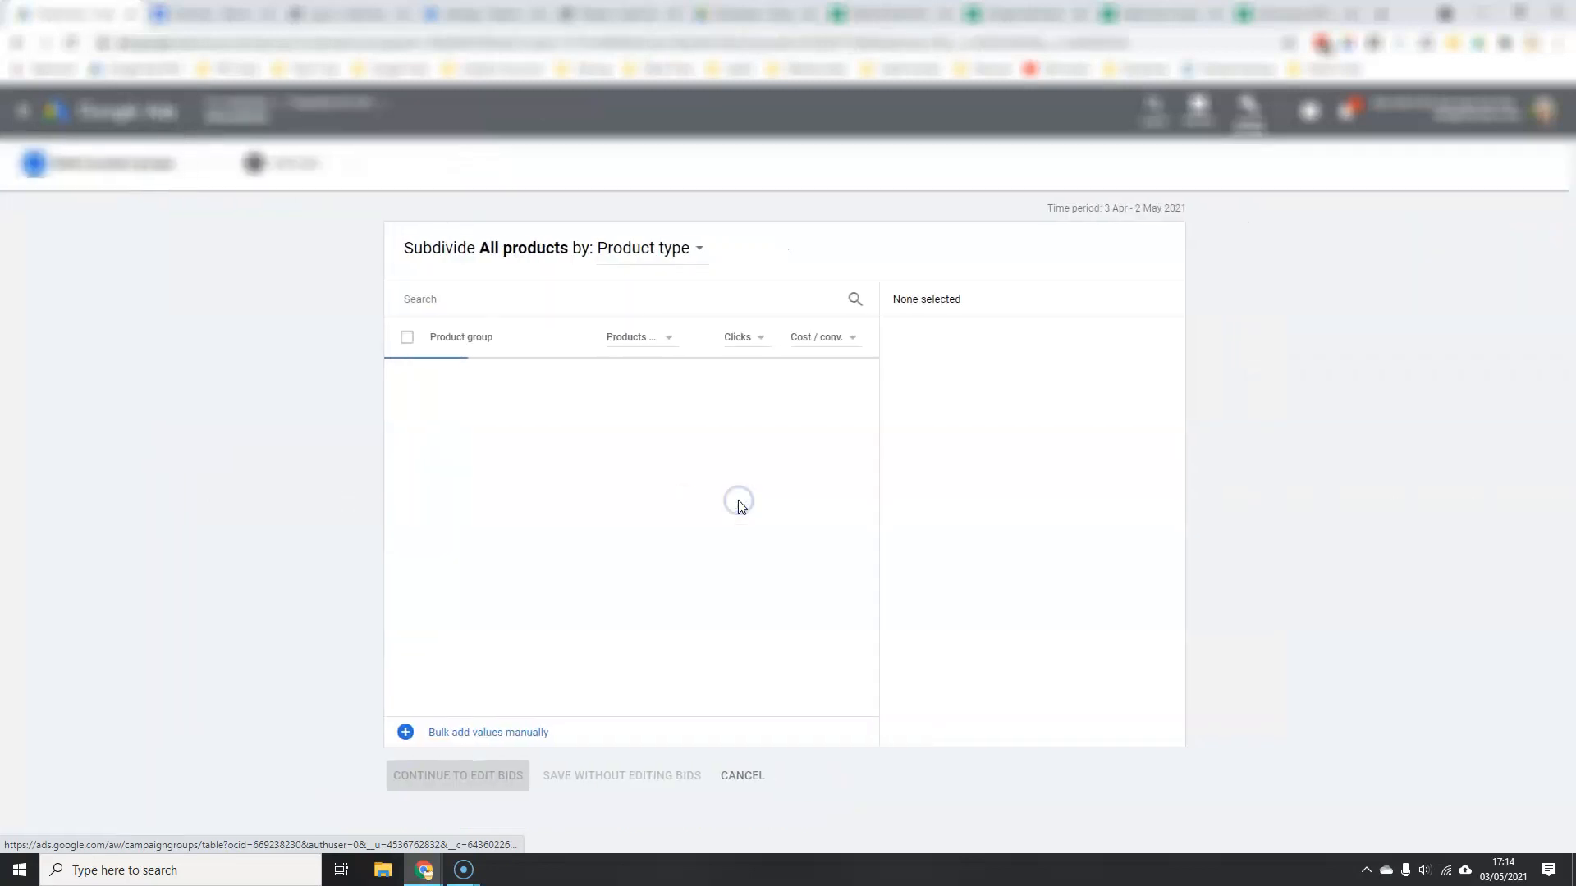
pyautogui.click(742, 777)
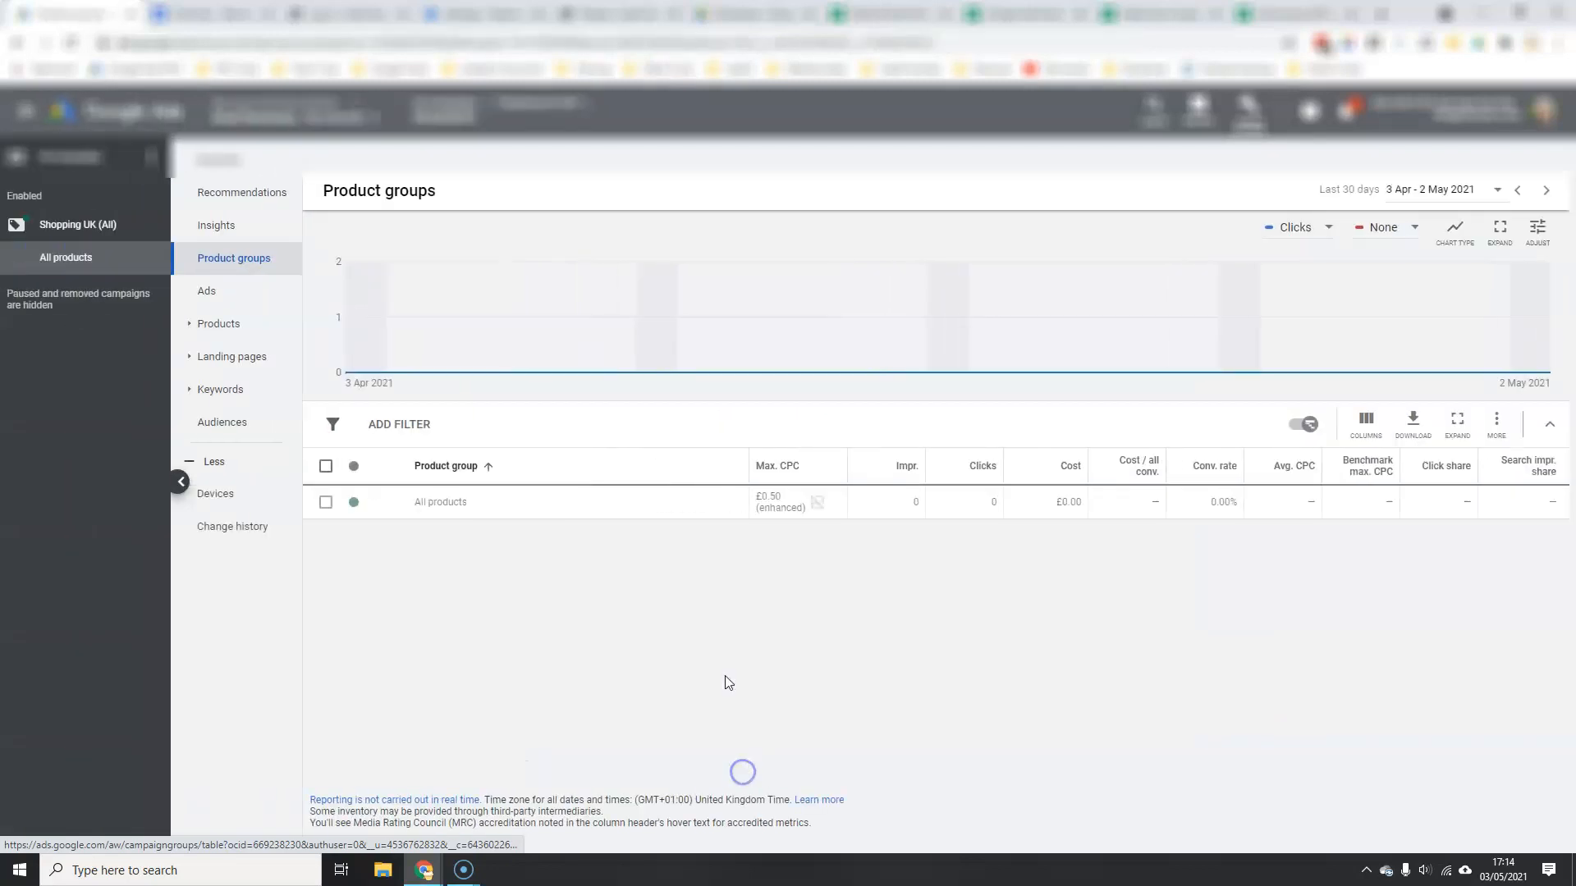
pyautogui.moveTo(441, 515)
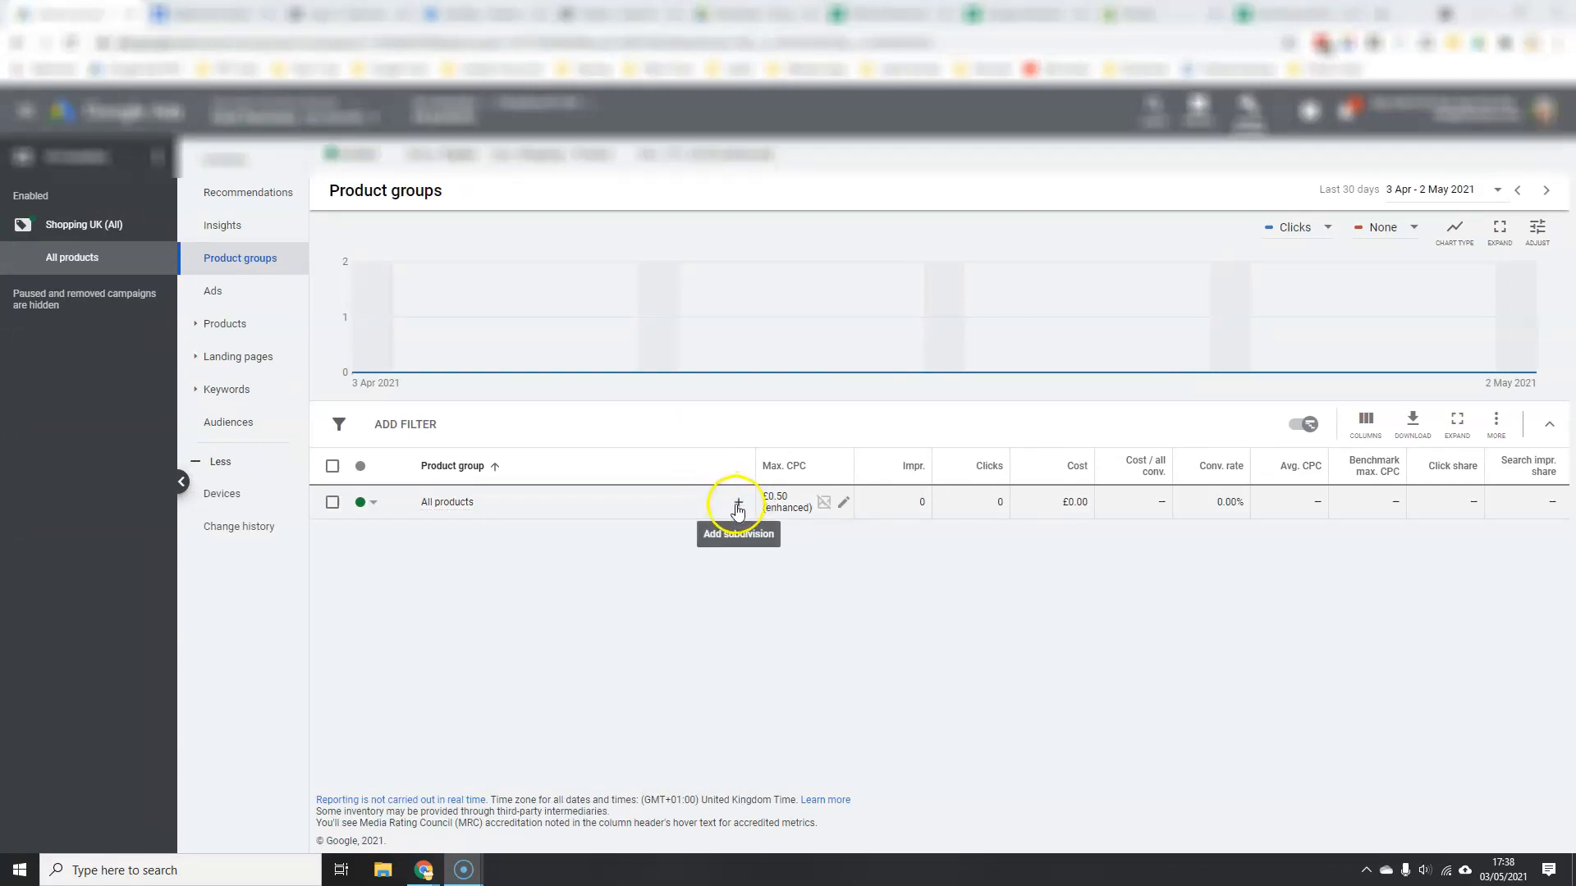
# Step: Start subdividing the All products group by Product type, and leave bath bomb and bath bombs unselected
pyautogui.click(737, 508)
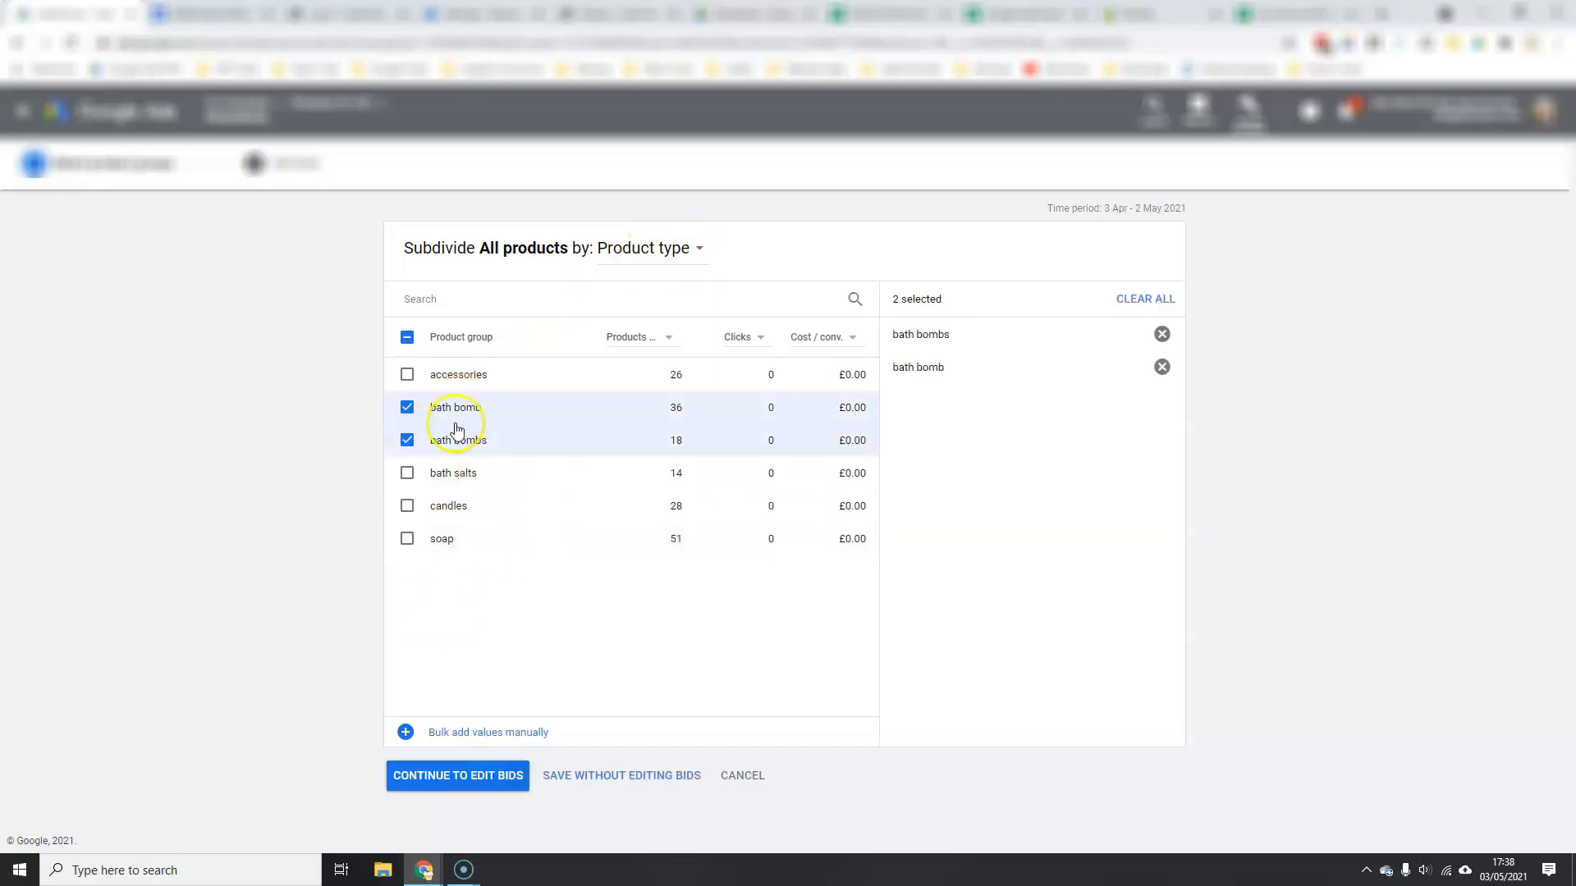
pyautogui.click(407, 410)
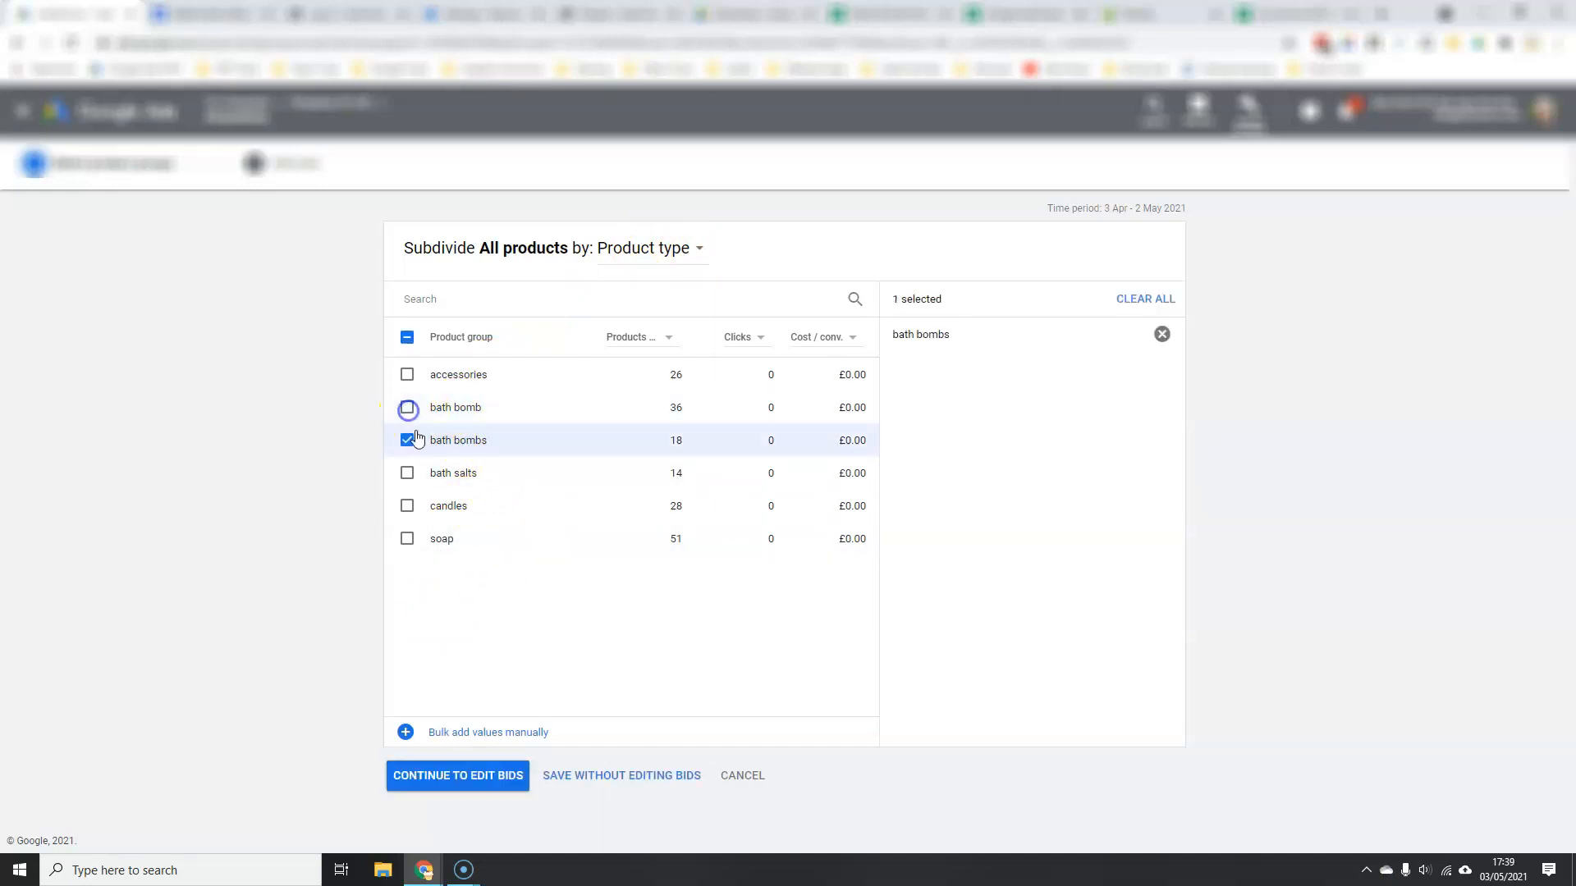
pyautogui.click(407, 441)
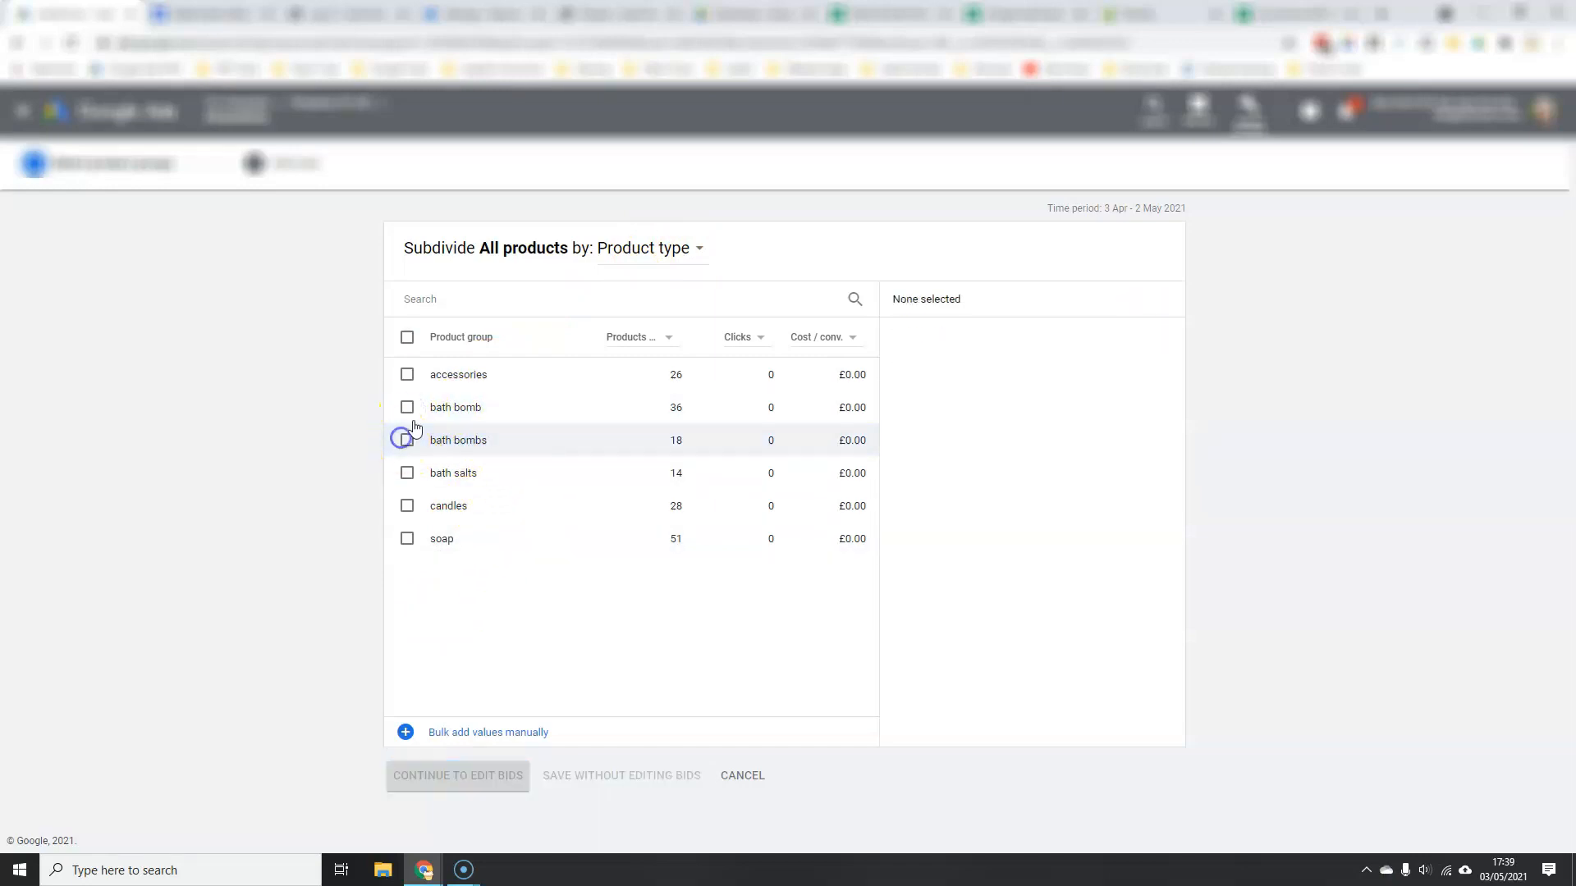
# Step: Review the attributes available for subdividing All products, such as Category, Brand and Custom label, and keep Product type
pyautogui.click(700, 250)
pyautogui.click(768, 276)
pyautogui.click(684, 261)
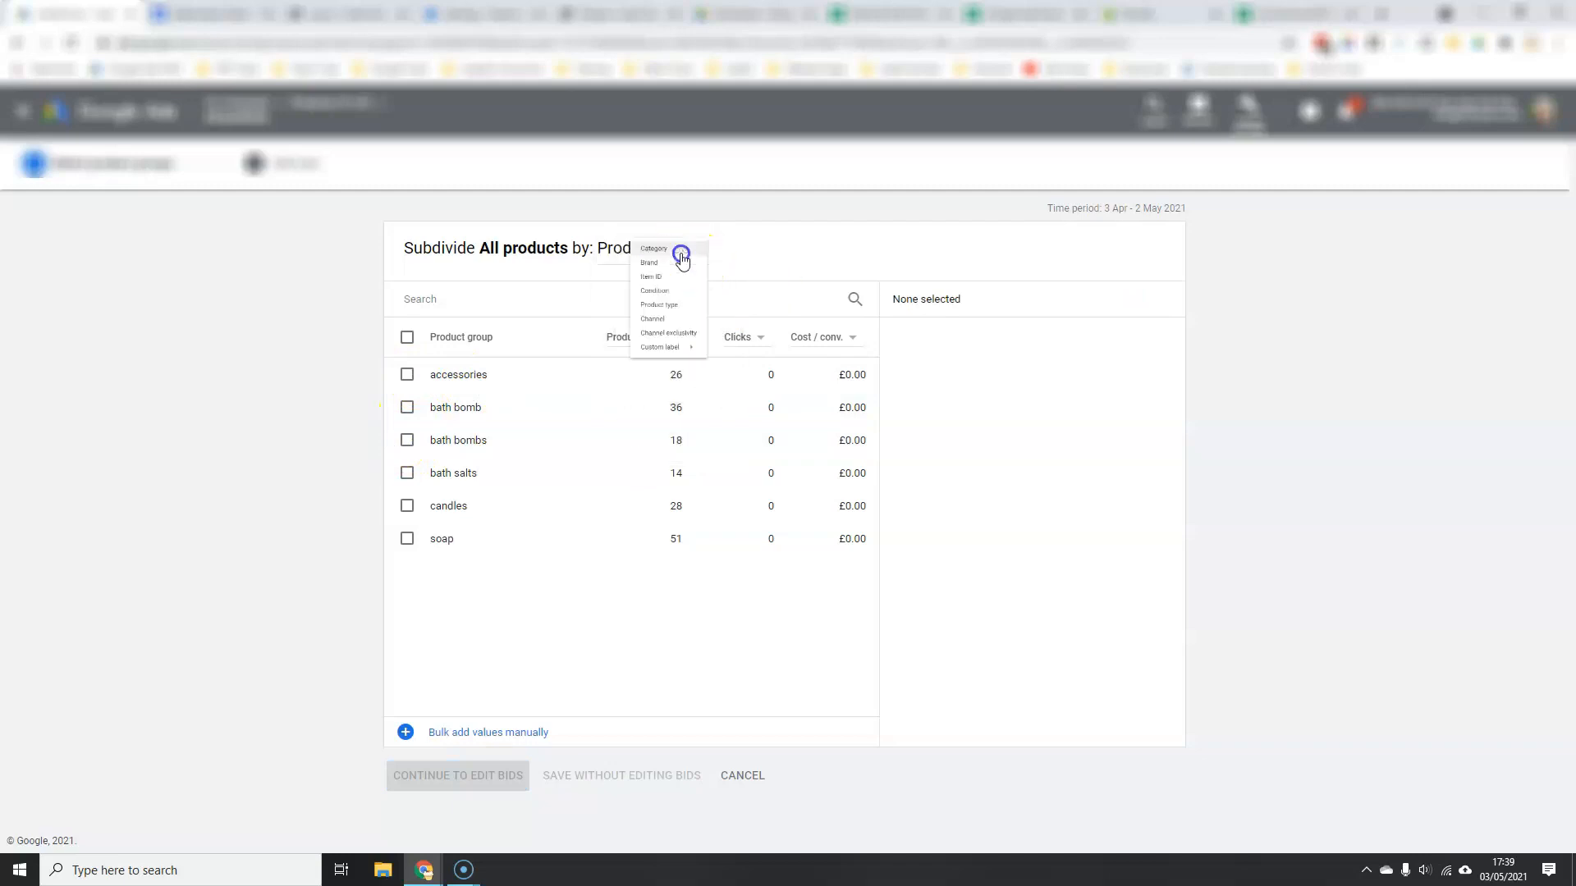
pyautogui.moveTo(664, 441)
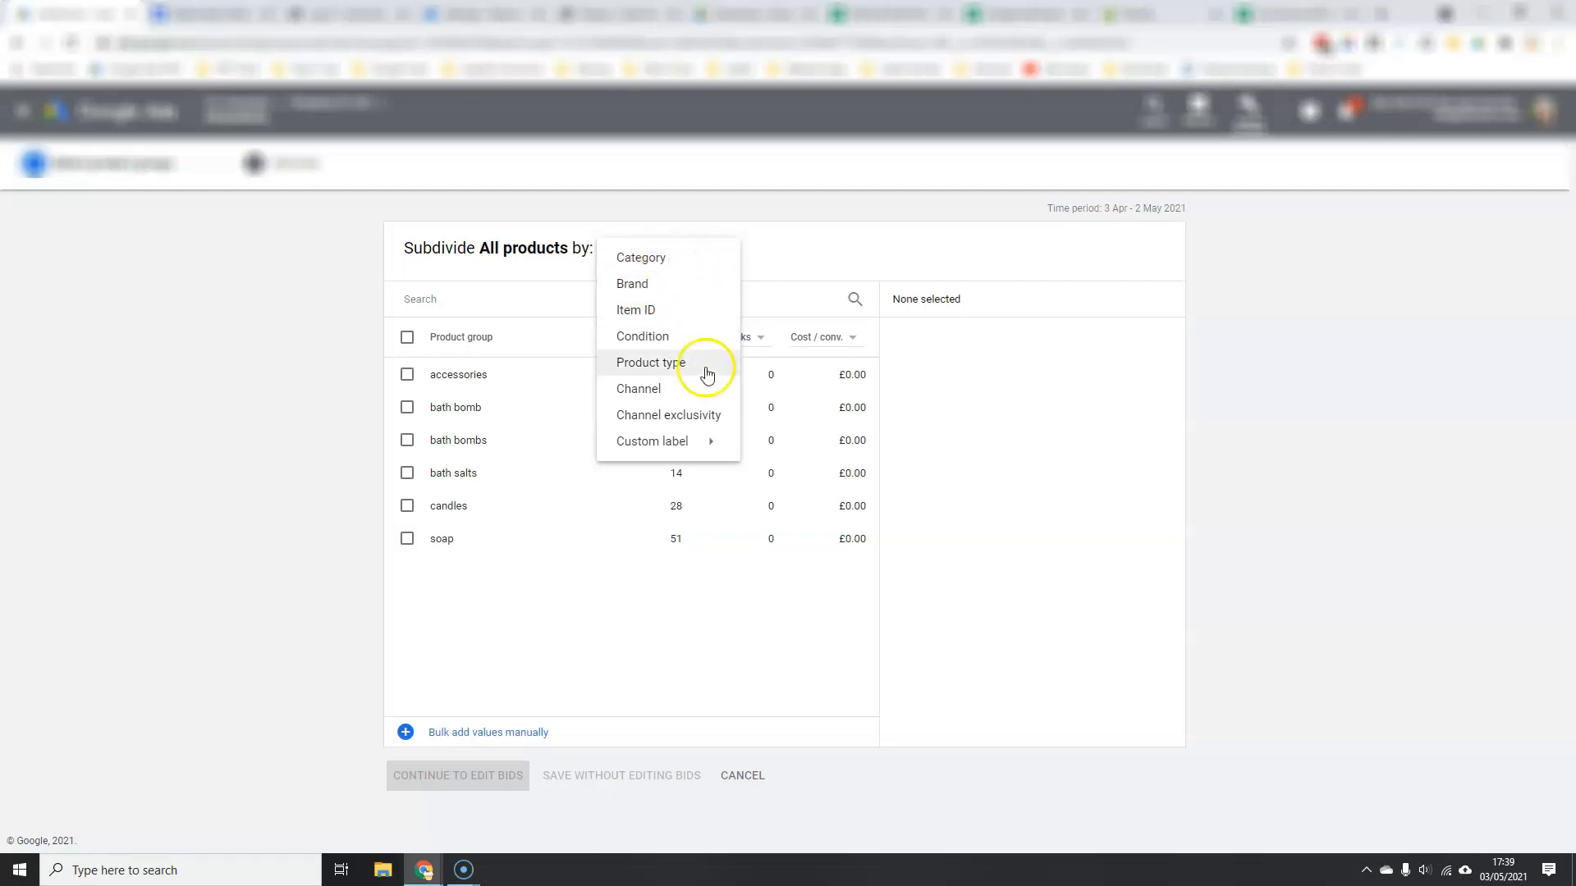
pyautogui.click(671, 363)
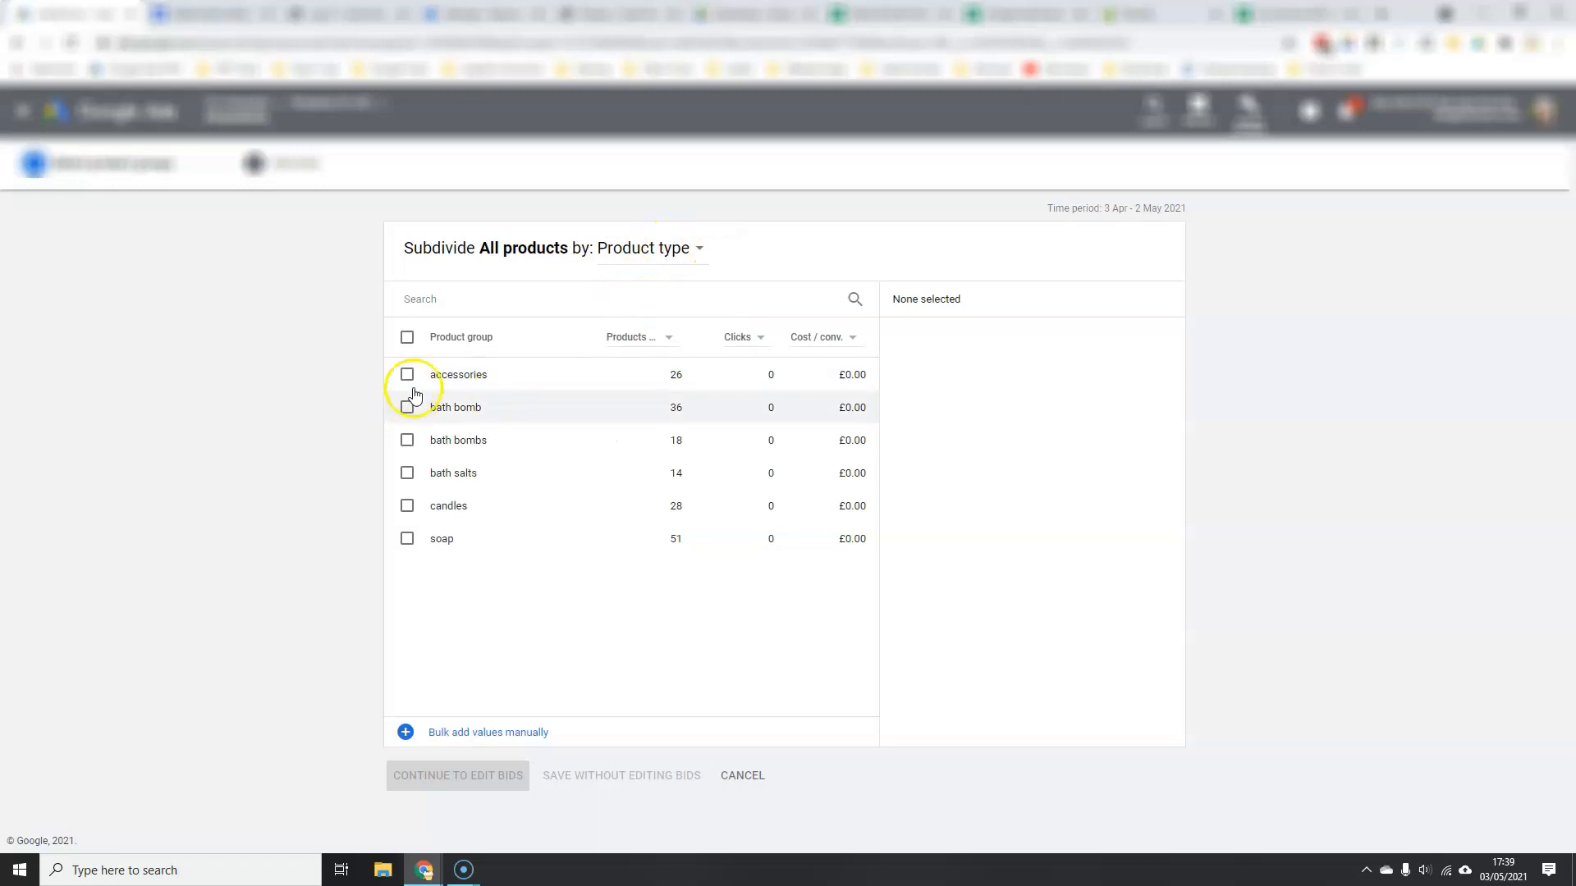
pyautogui.click(696, 249)
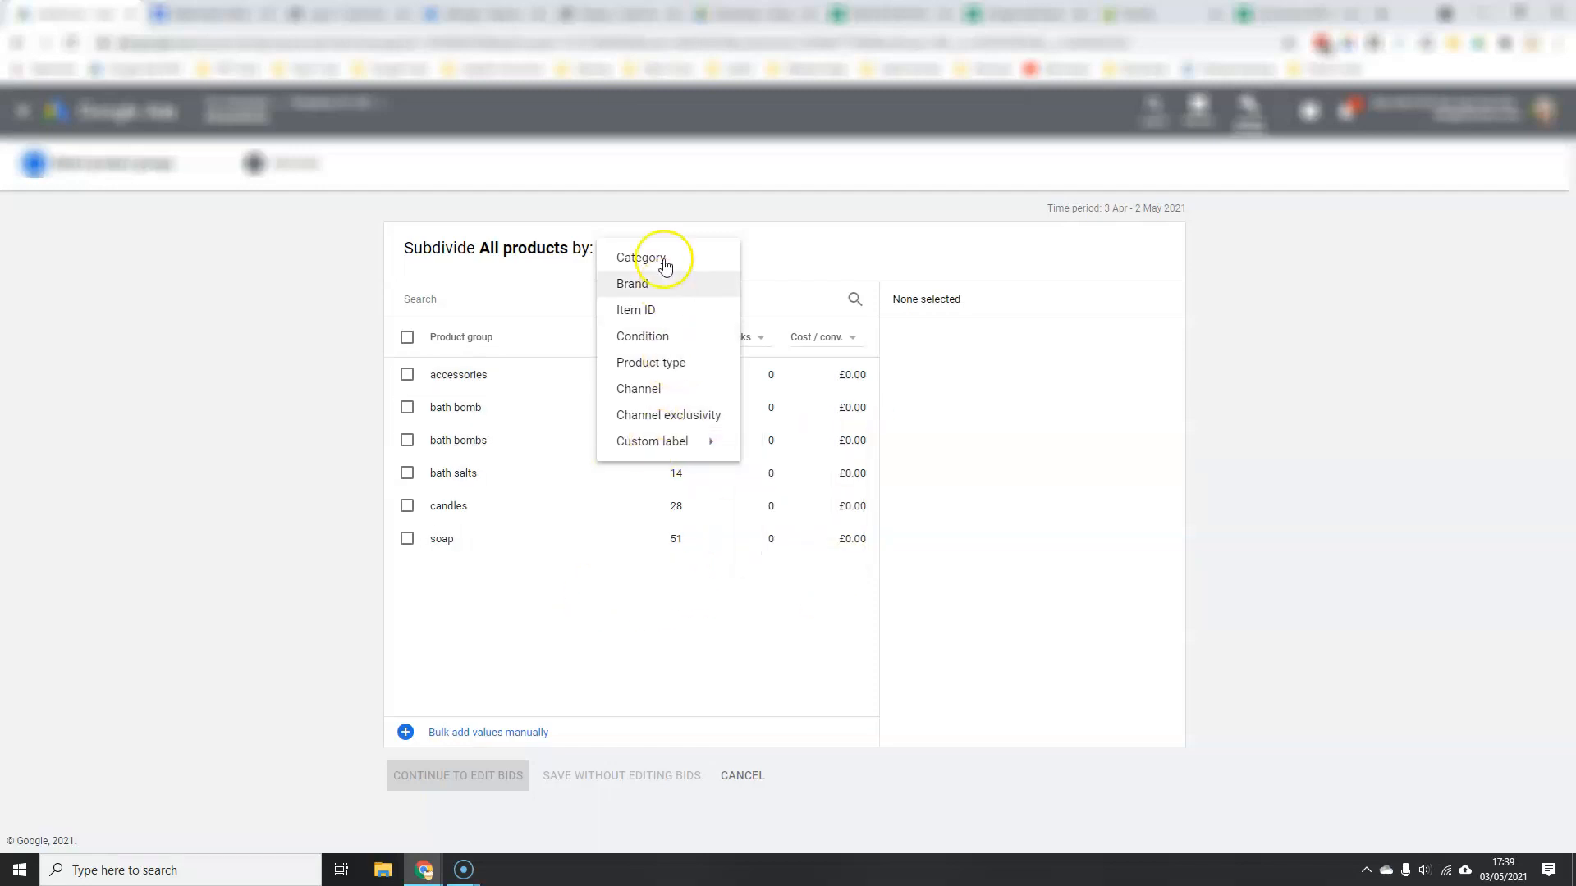
pyautogui.click(676, 367)
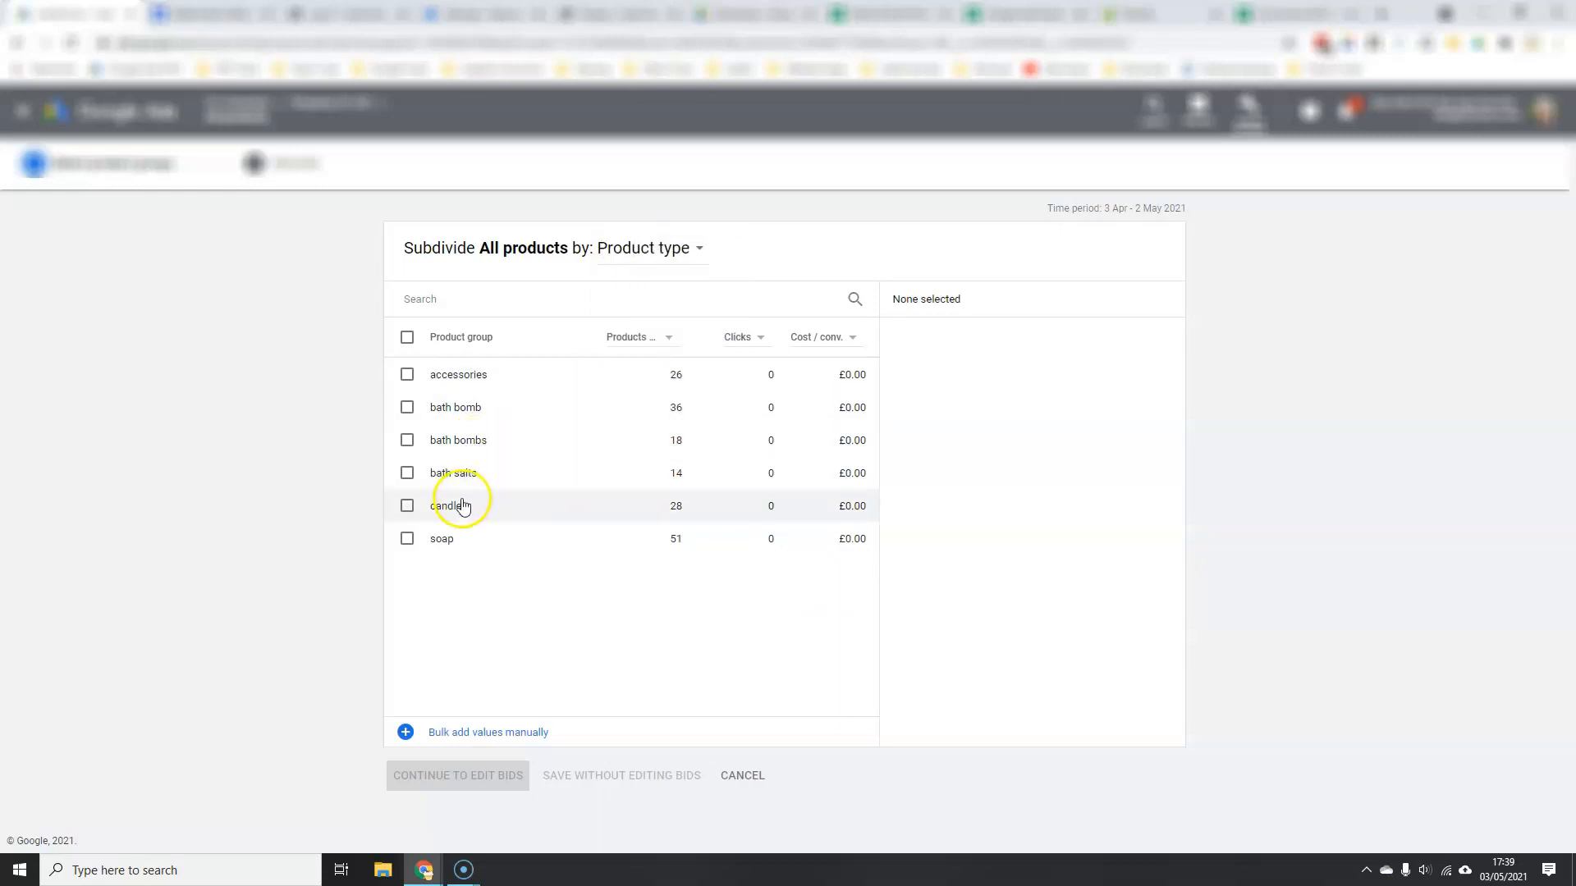
# Step: Subdivide All products into every listed product type, check the available metric columns, and save without editing bids
pyautogui.click(407, 340)
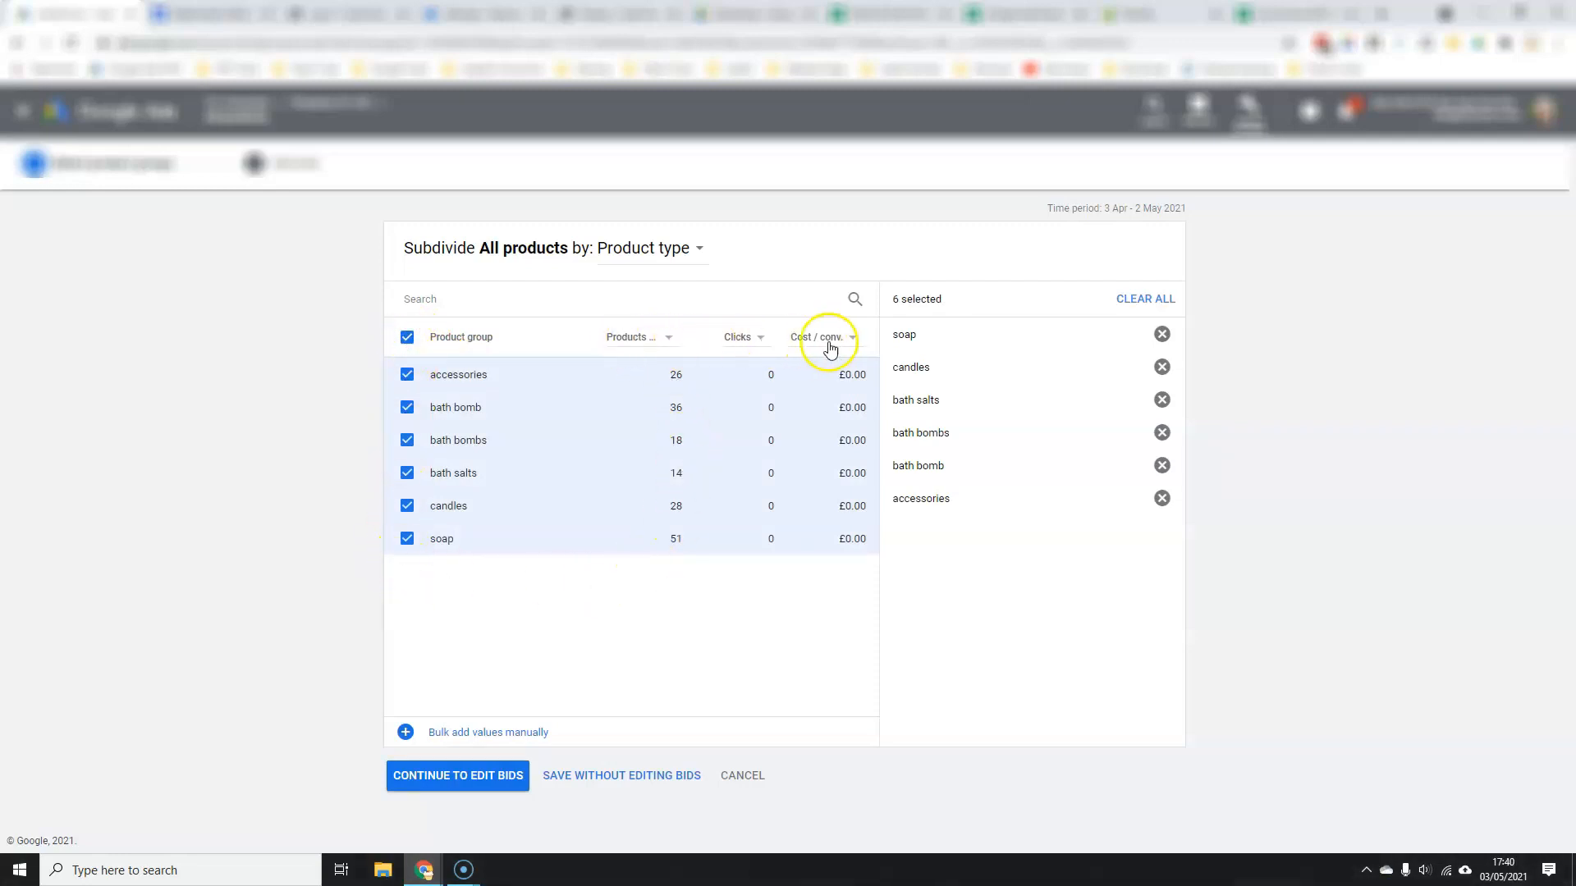
pyautogui.click(760, 340)
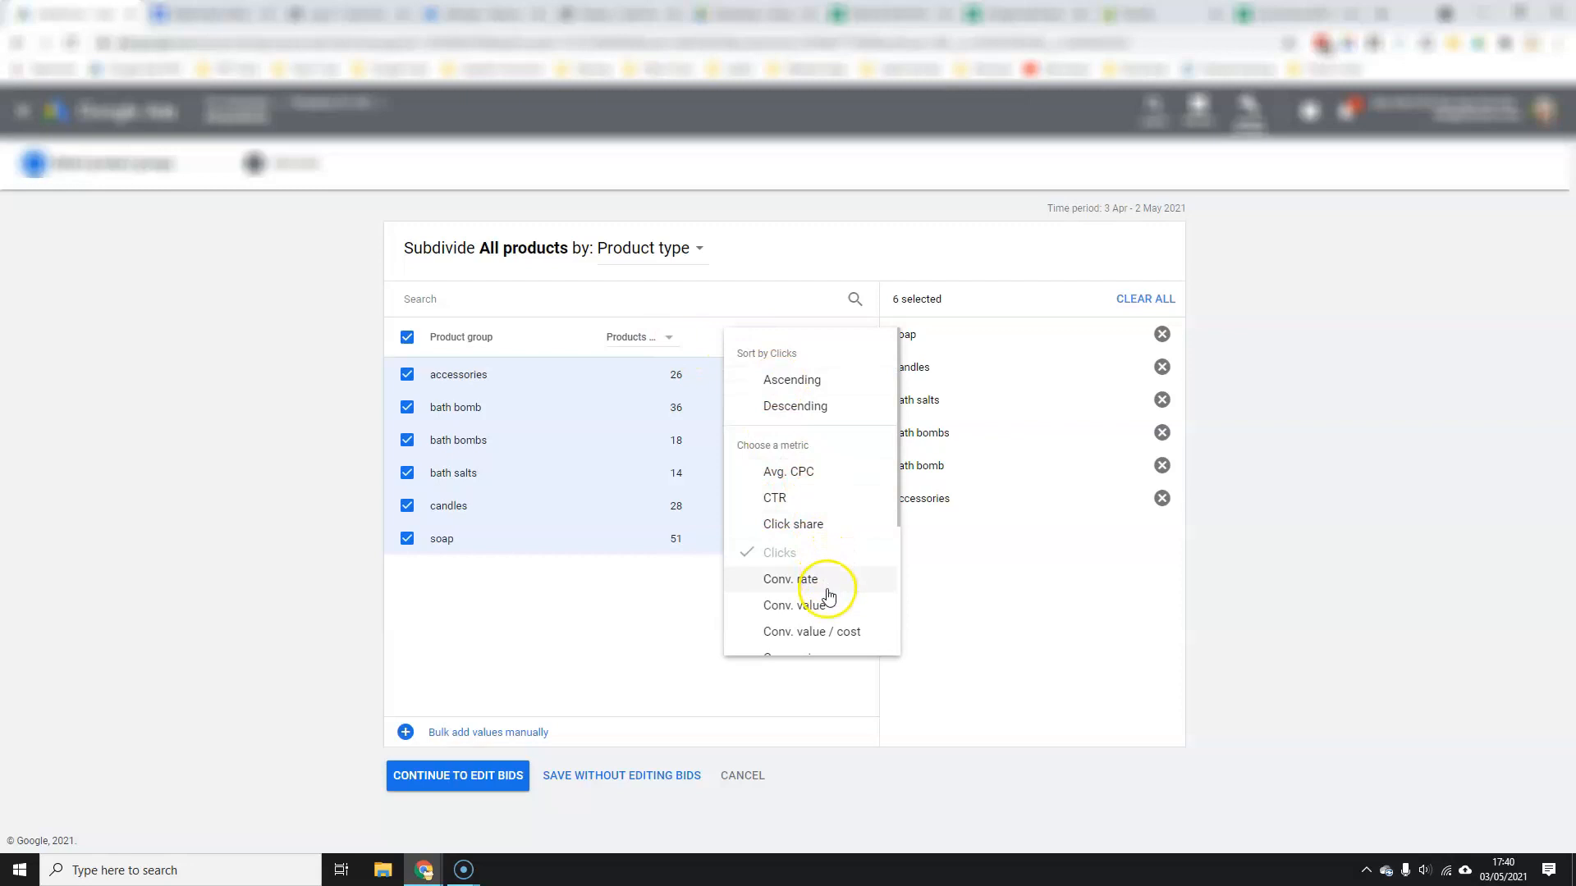
pyautogui.scroll(-3, 829, 611)
pyautogui.scroll(1, 827, 617)
pyautogui.scroll(2, 827, 618)
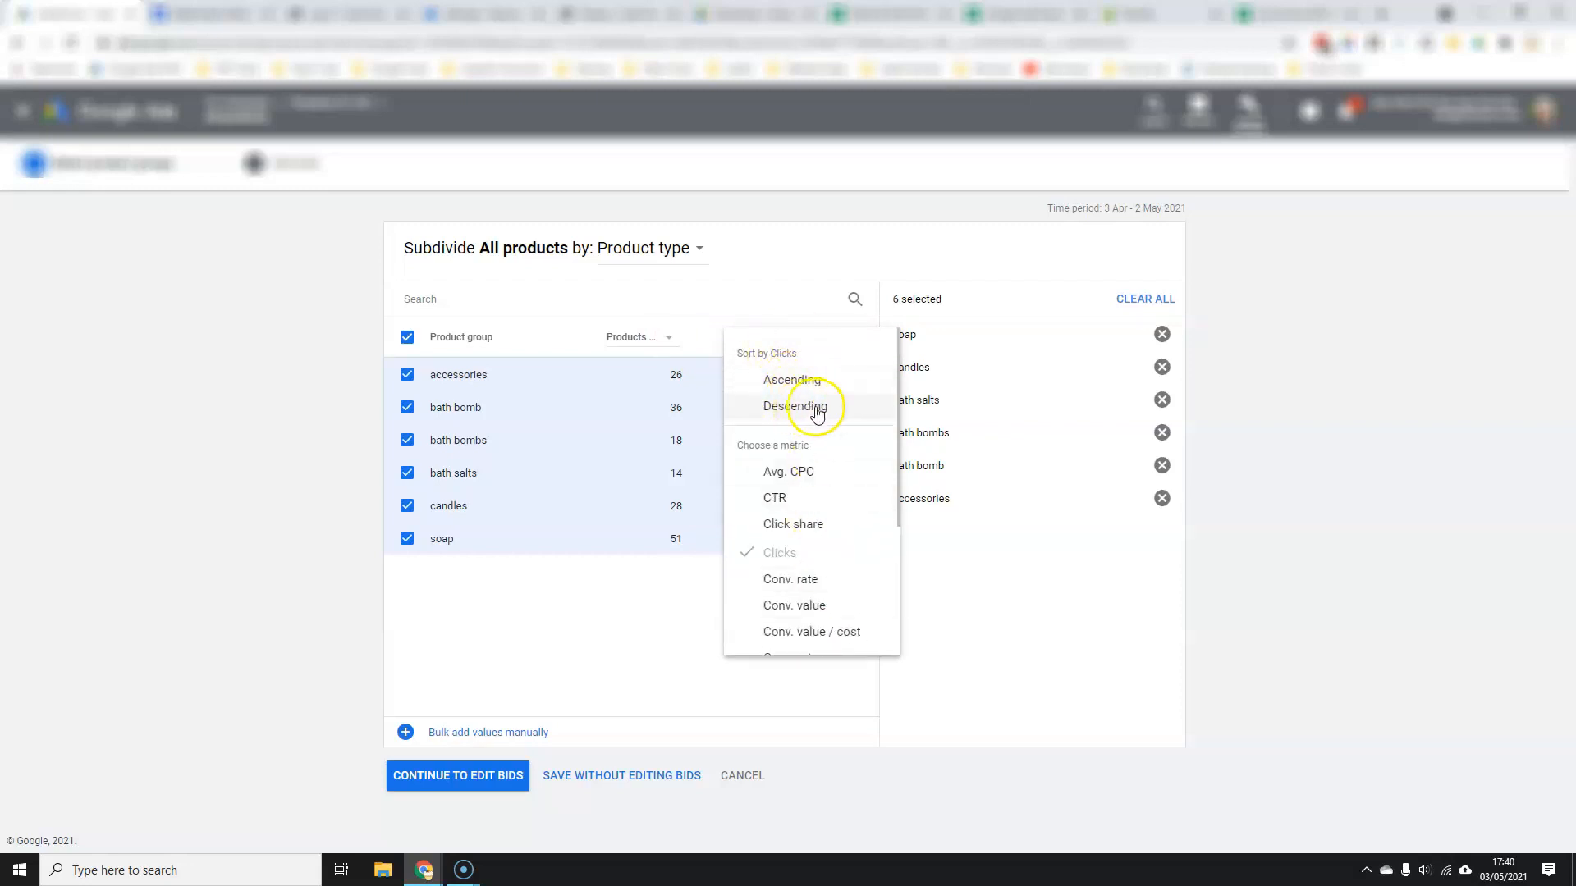
pyautogui.click(784, 256)
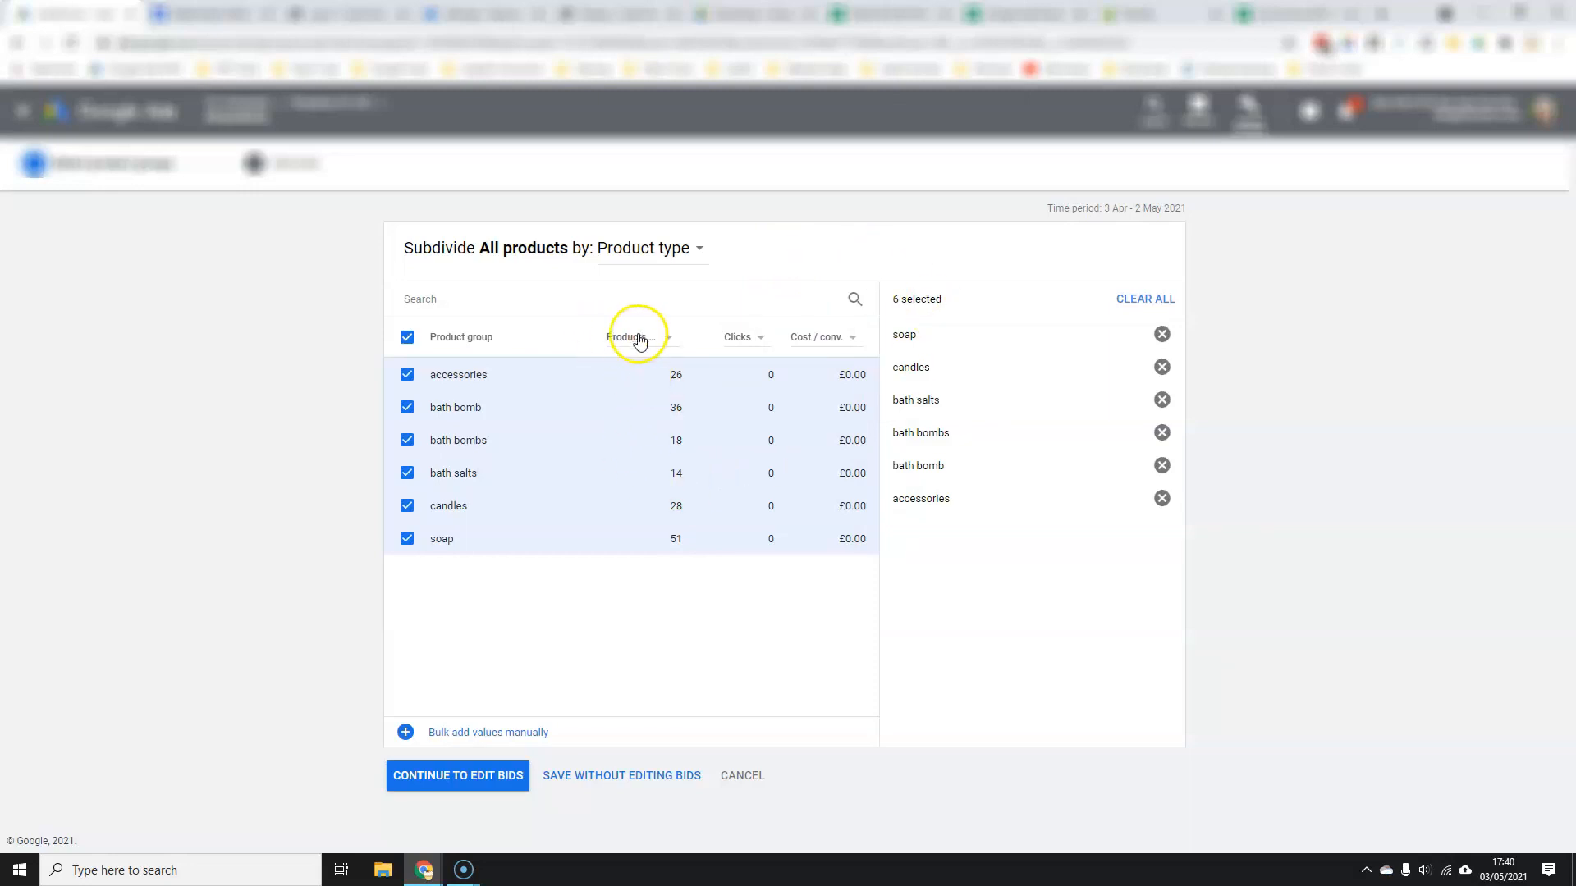
pyautogui.click(668, 338)
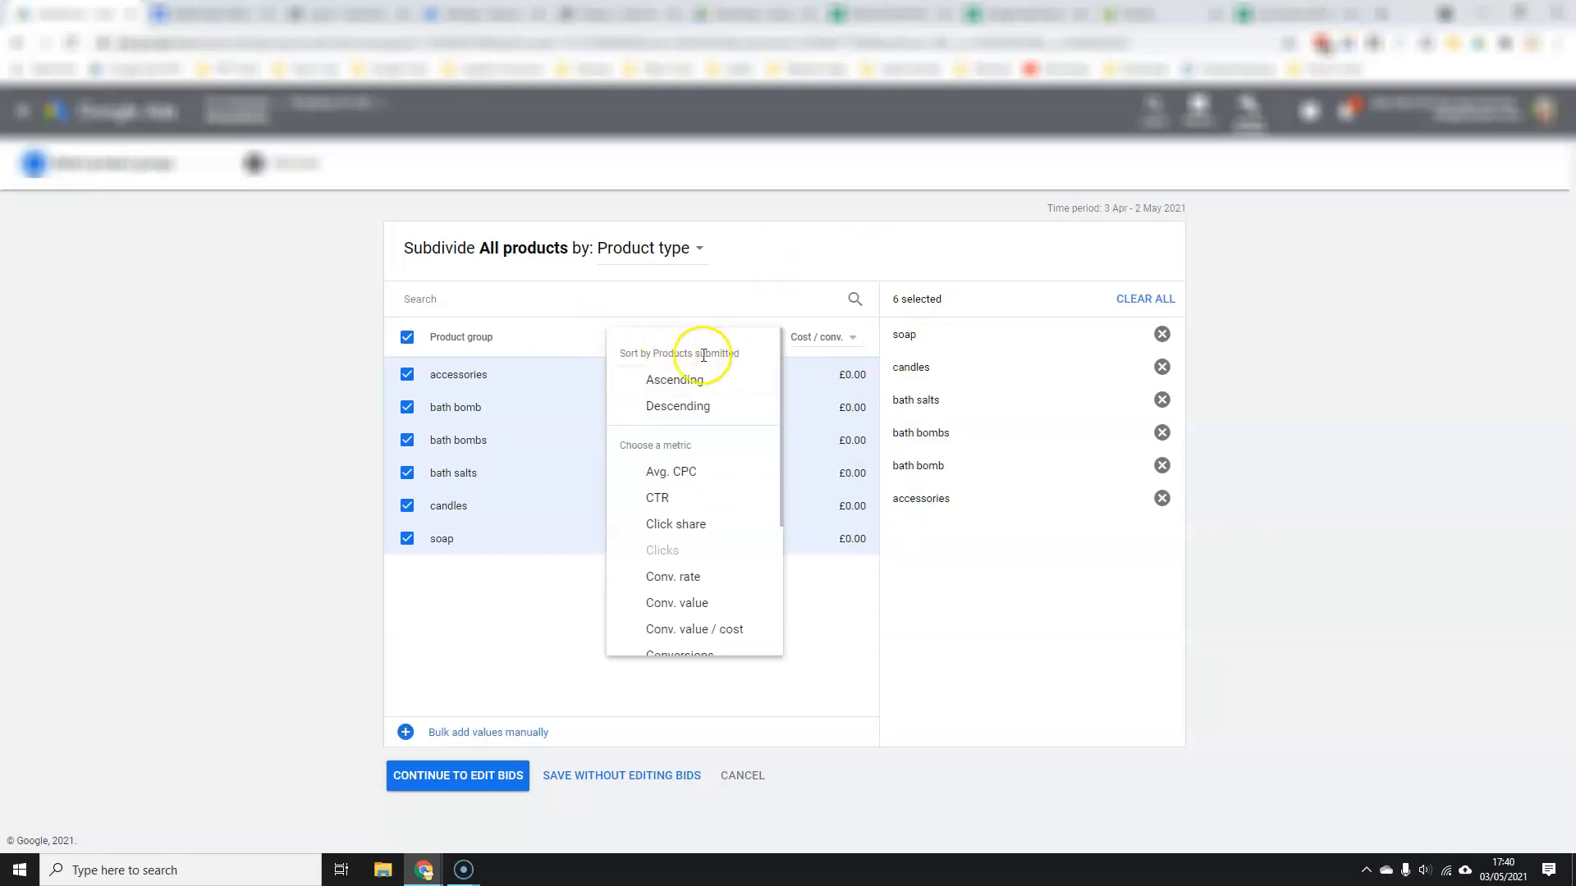
pyautogui.click(645, 310)
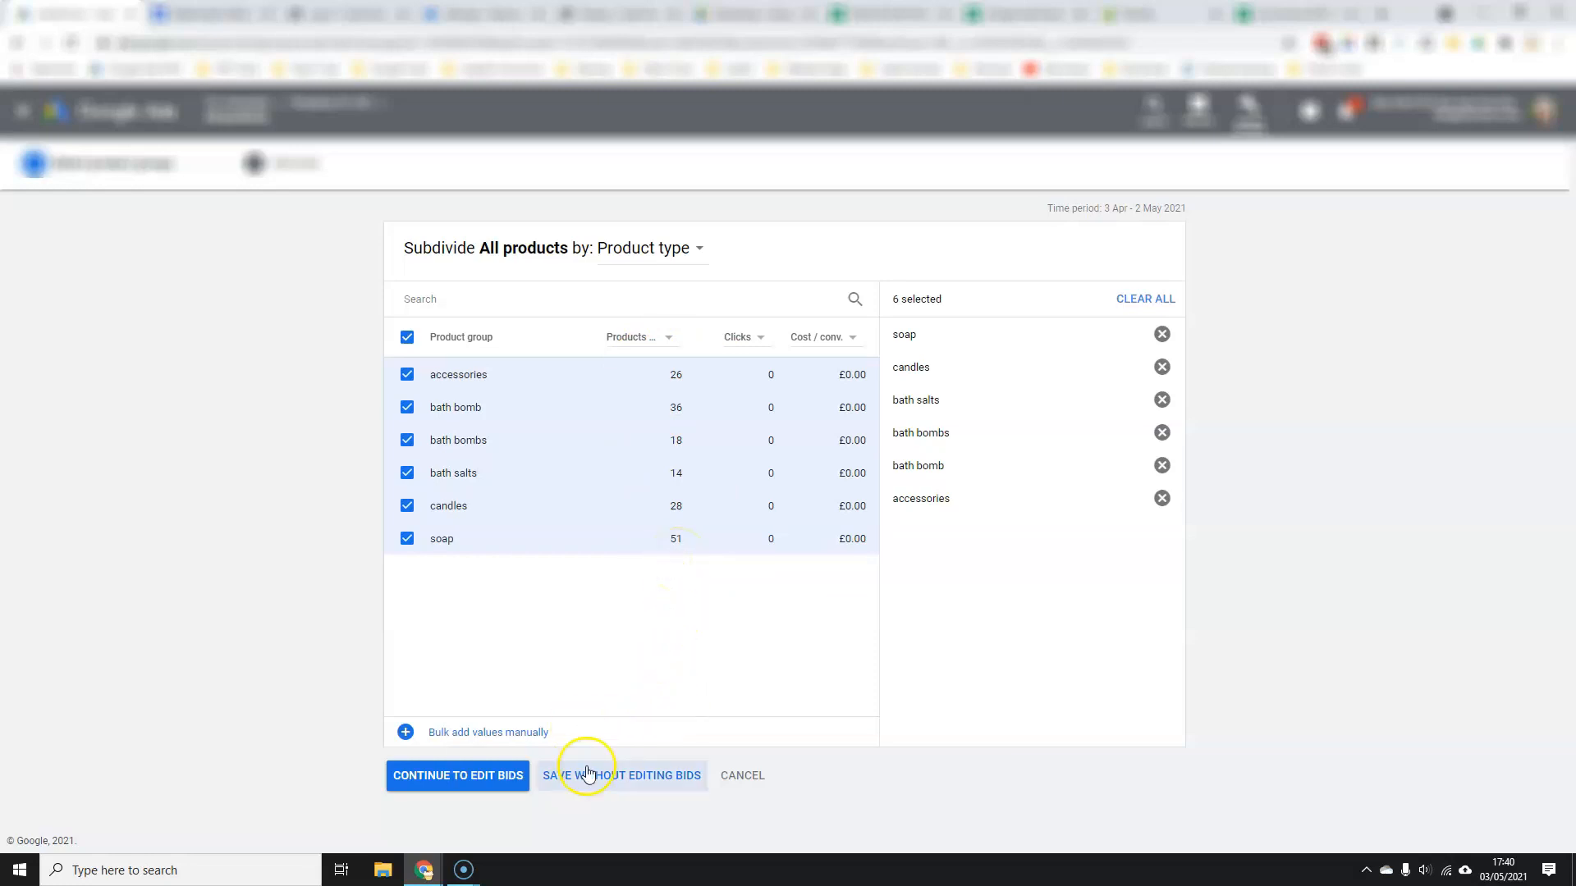
pyautogui.click(643, 777)
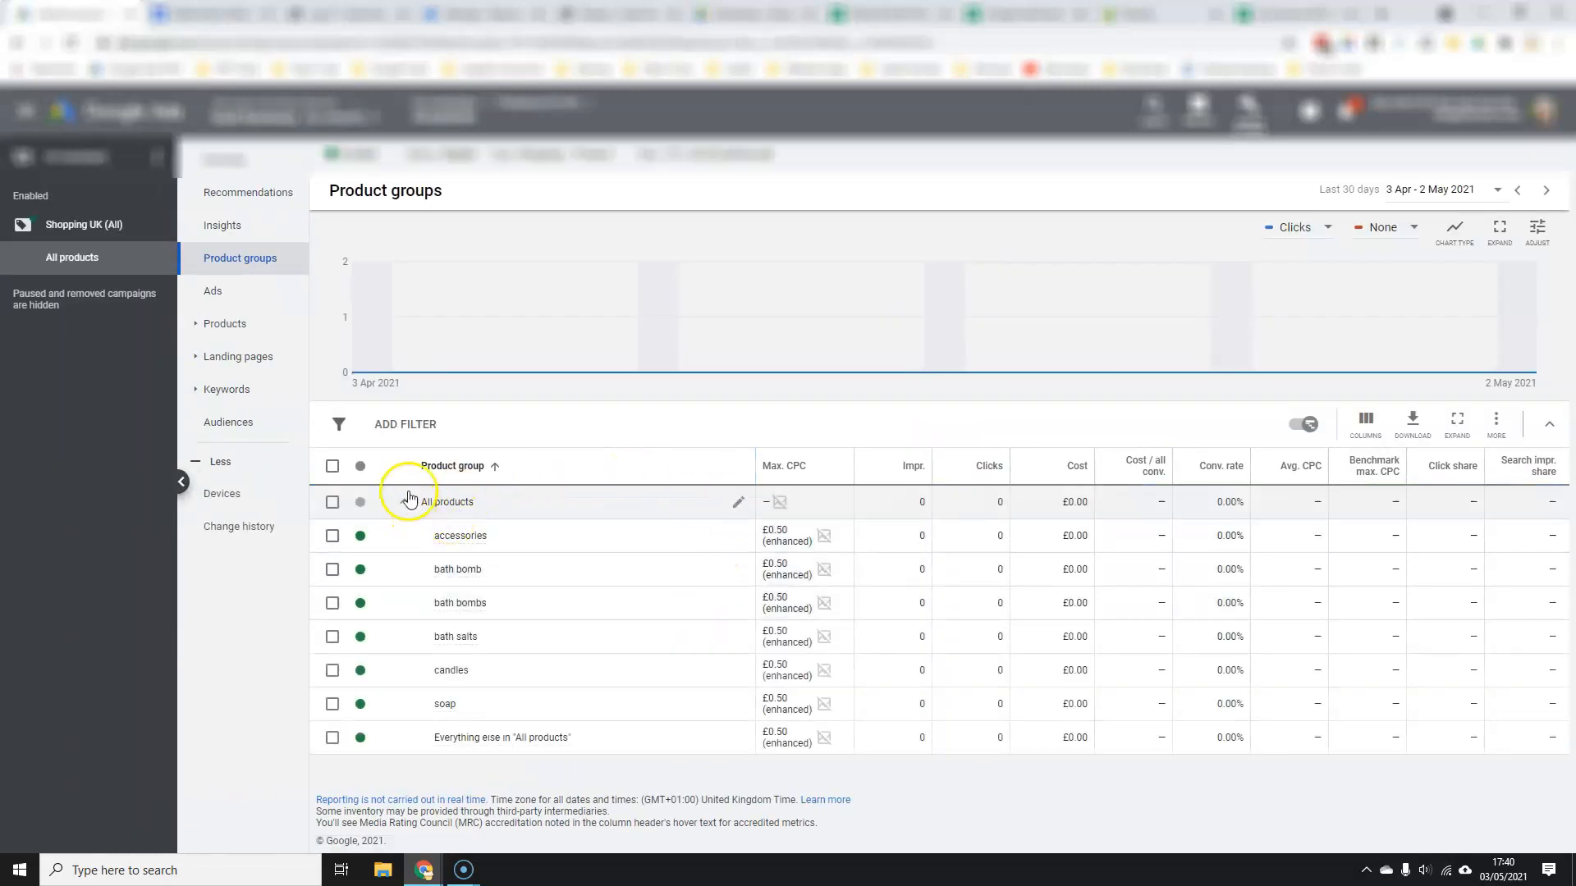
# Step: Subdivide the accessories product group by Item ID, selecting all its listed products, and save without editing bids
pyautogui.moveTo(457, 512)
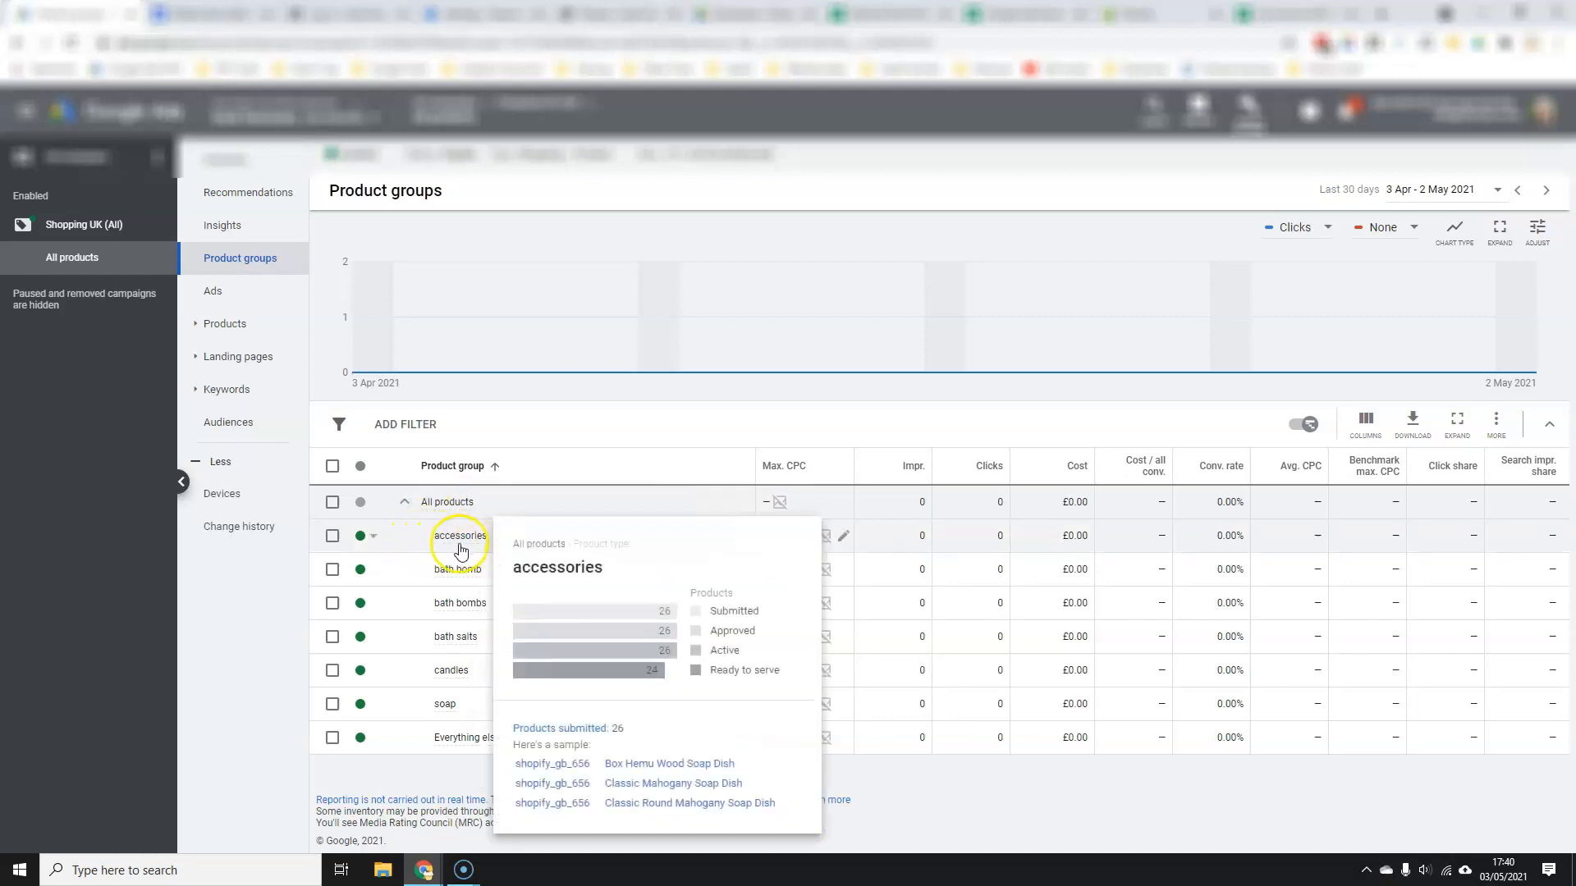
pyautogui.moveTo(464, 548)
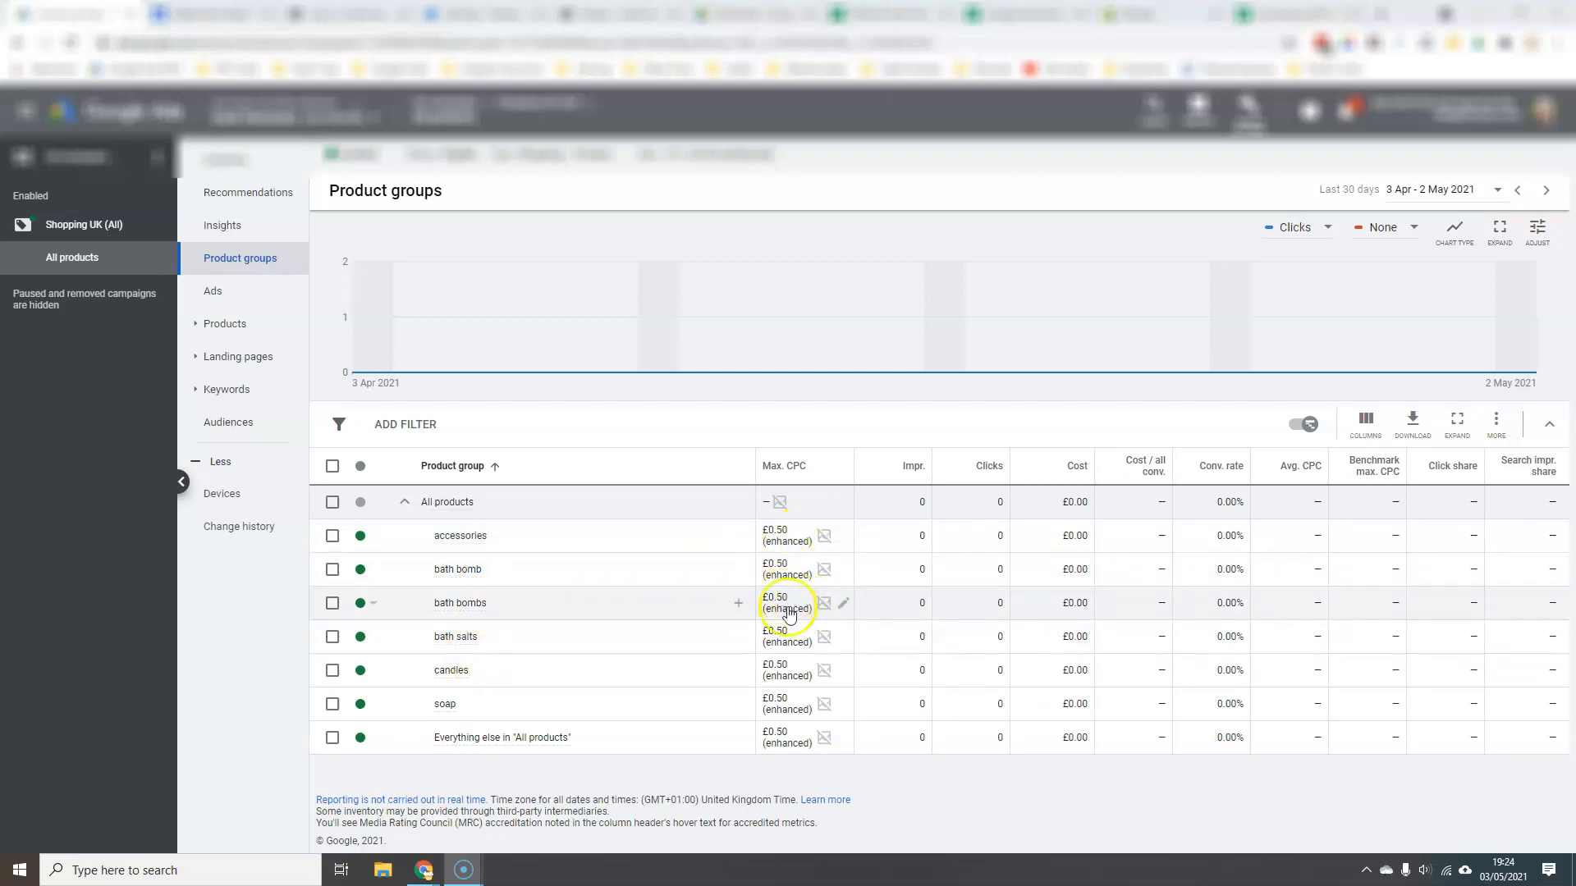
pyautogui.moveTo(474, 576)
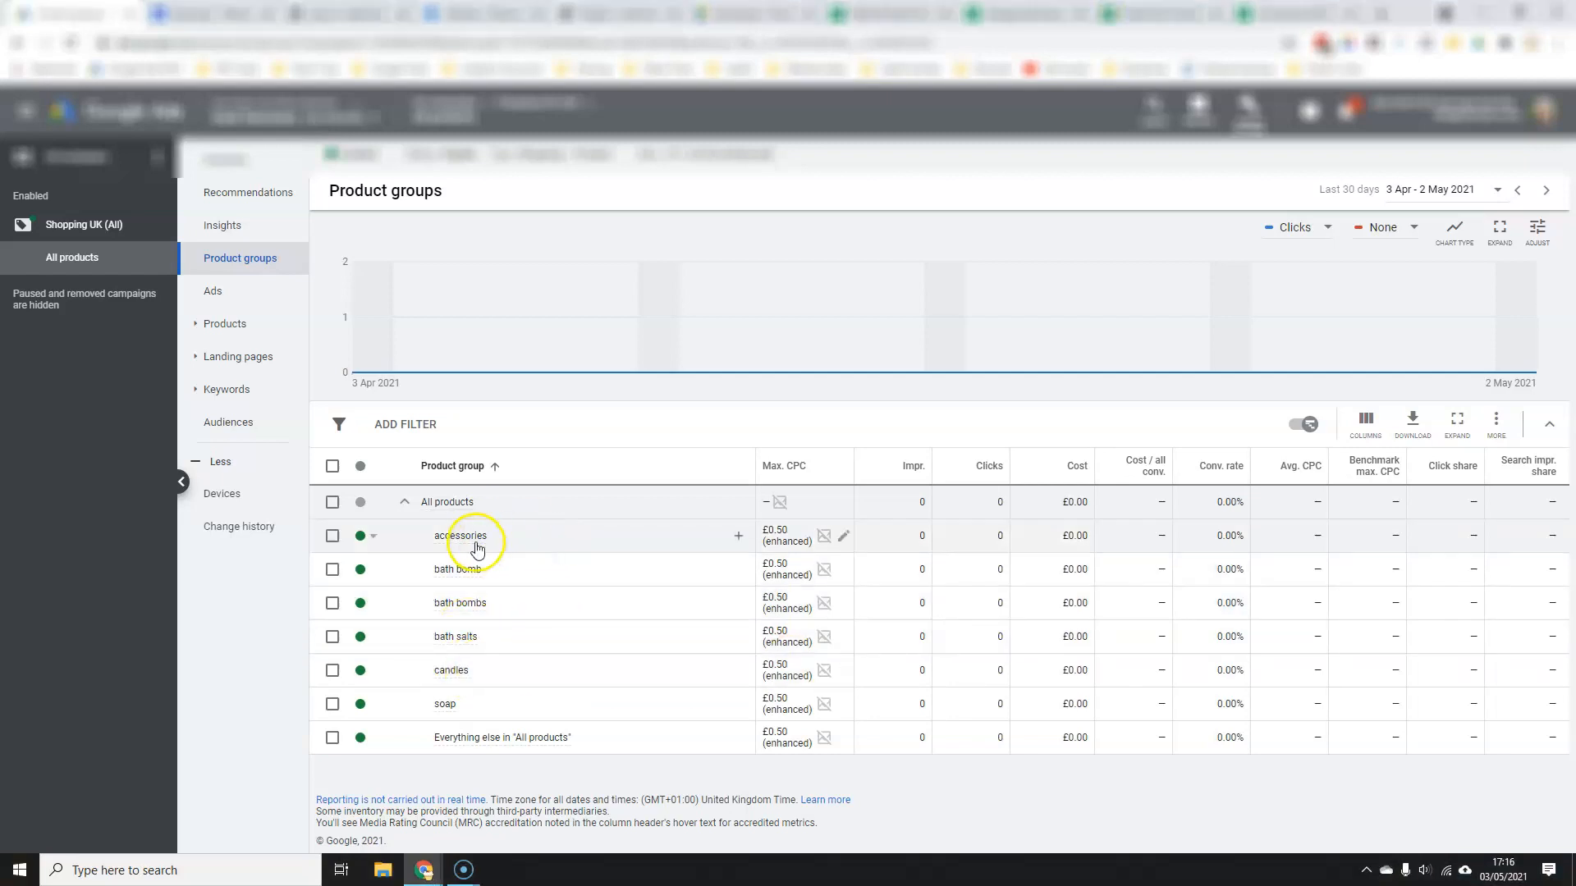
pyautogui.click(739, 541)
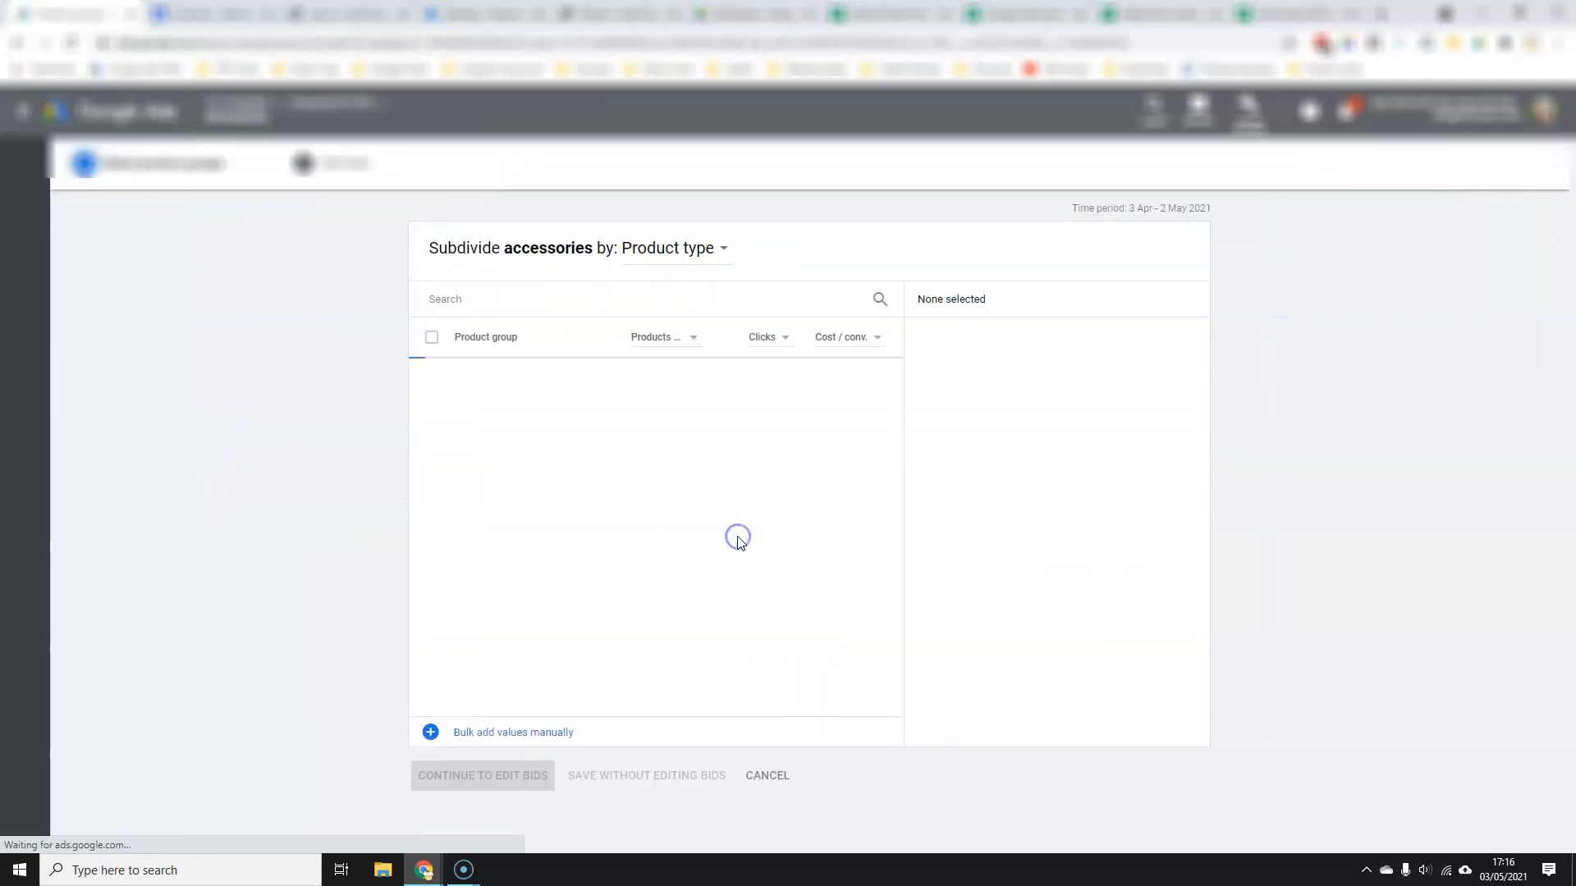
pyautogui.click(700, 252)
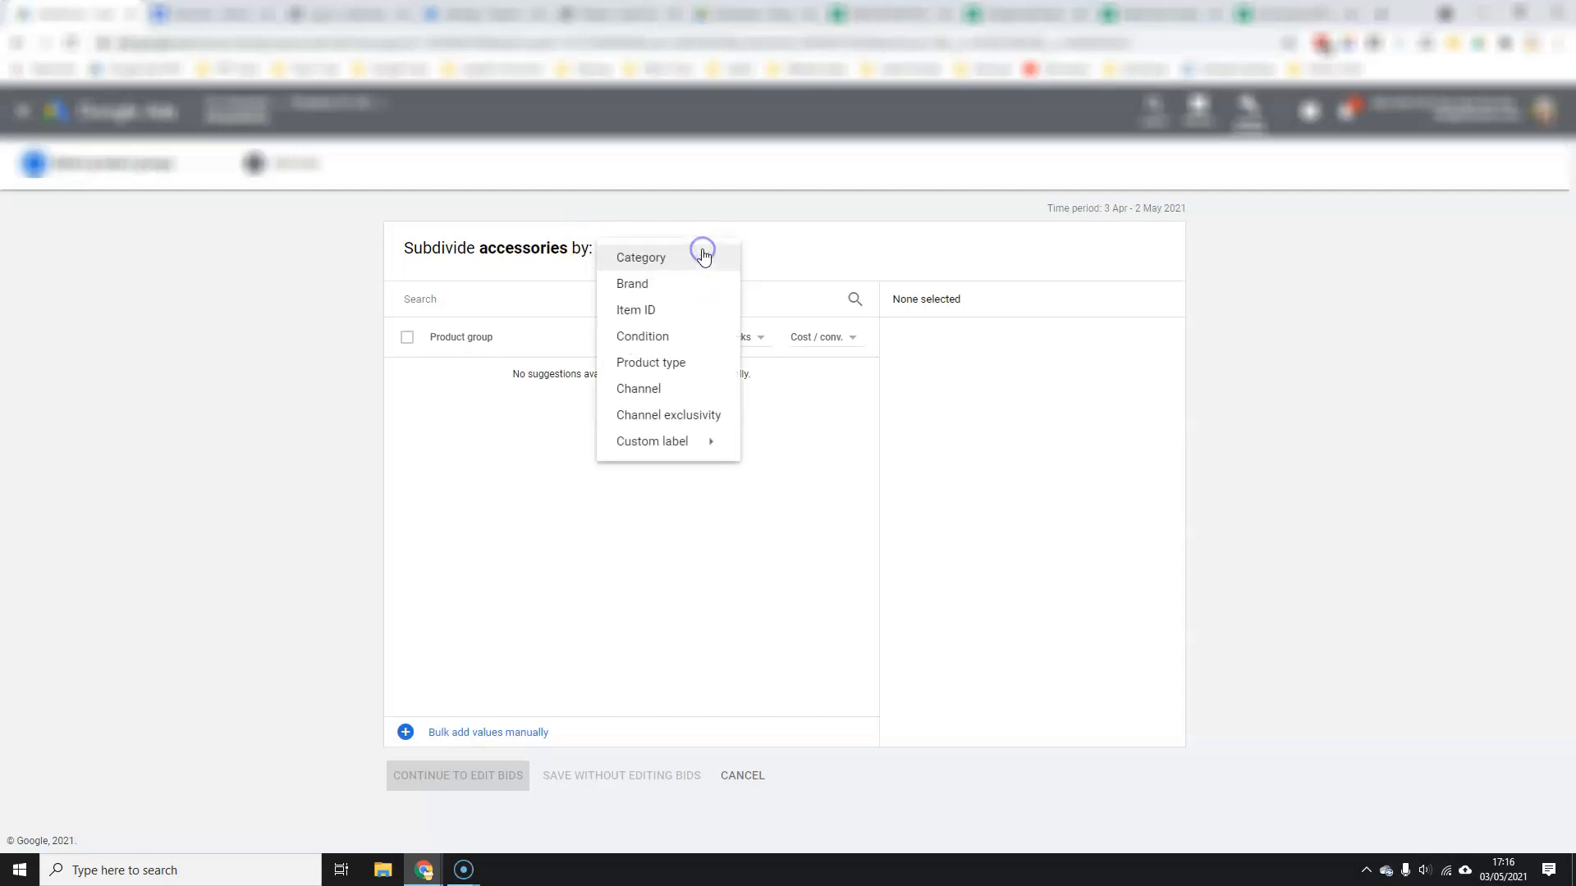
pyautogui.click(657, 312)
pyautogui.click(407, 338)
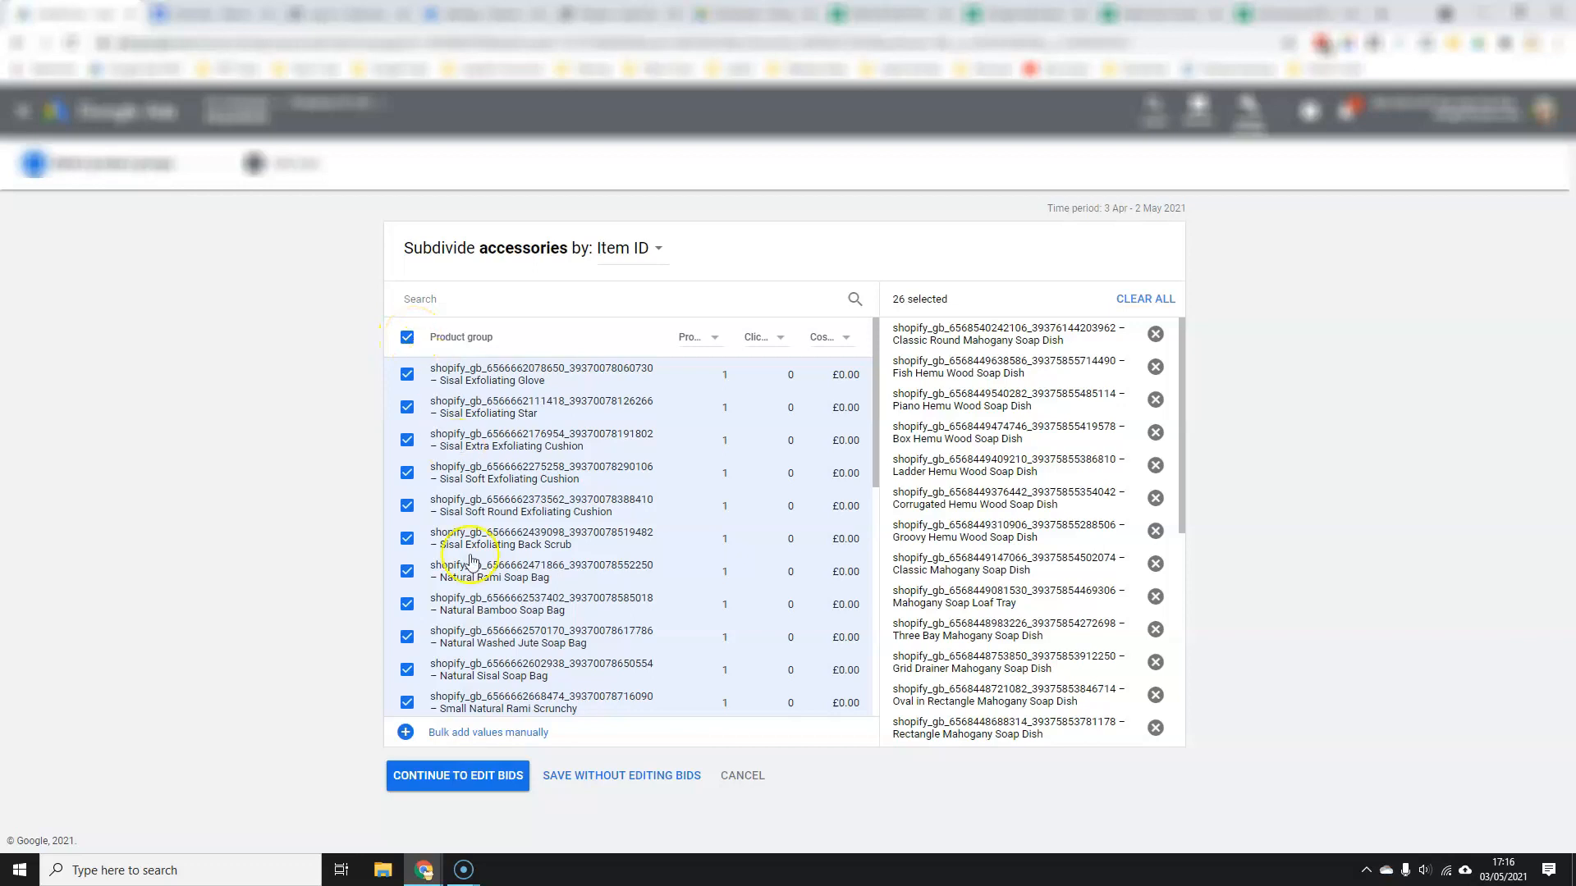
pyautogui.scroll(-6, 465, 495)
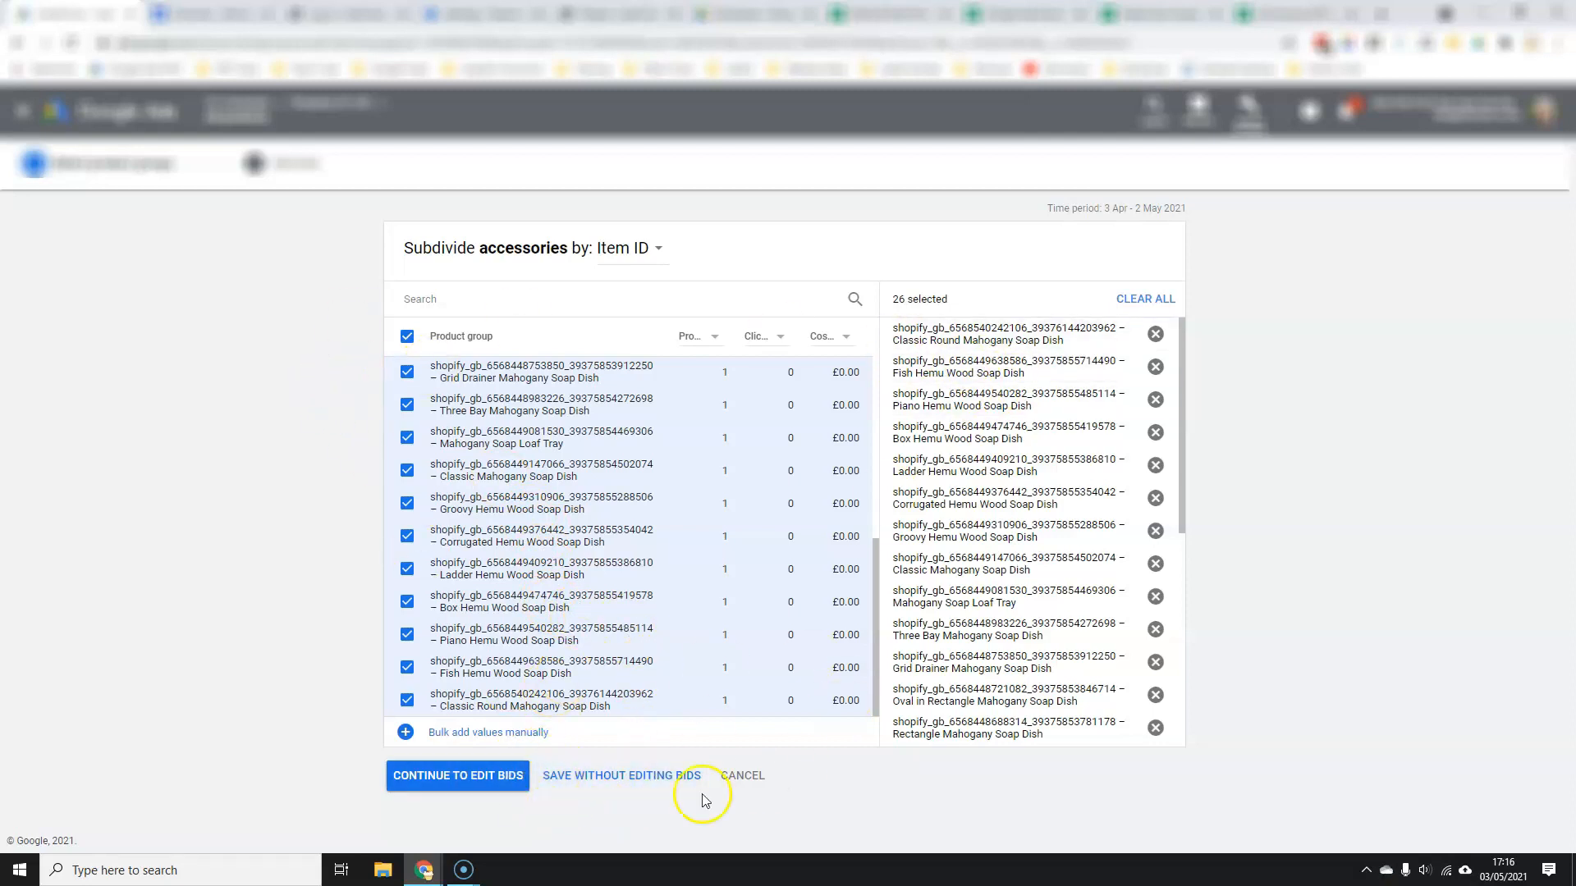
pyautogui.click(626, 777)
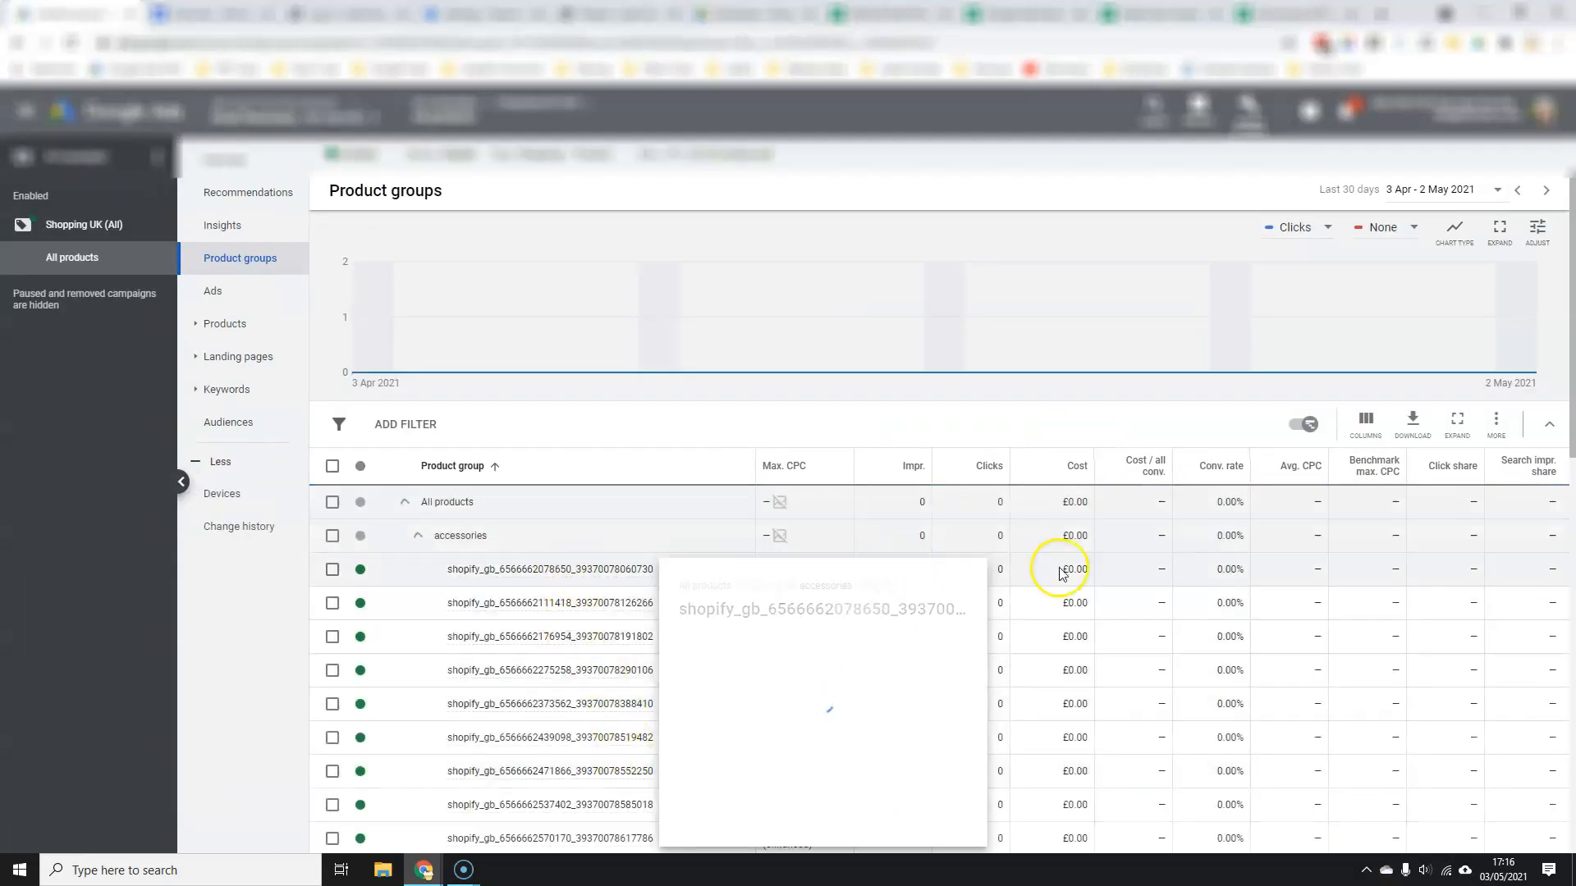
# Step: Review the item-level product groups under accessories and their bids, then collapse accessories within All products
pyautogui.scroll(-3, 1092, 566)
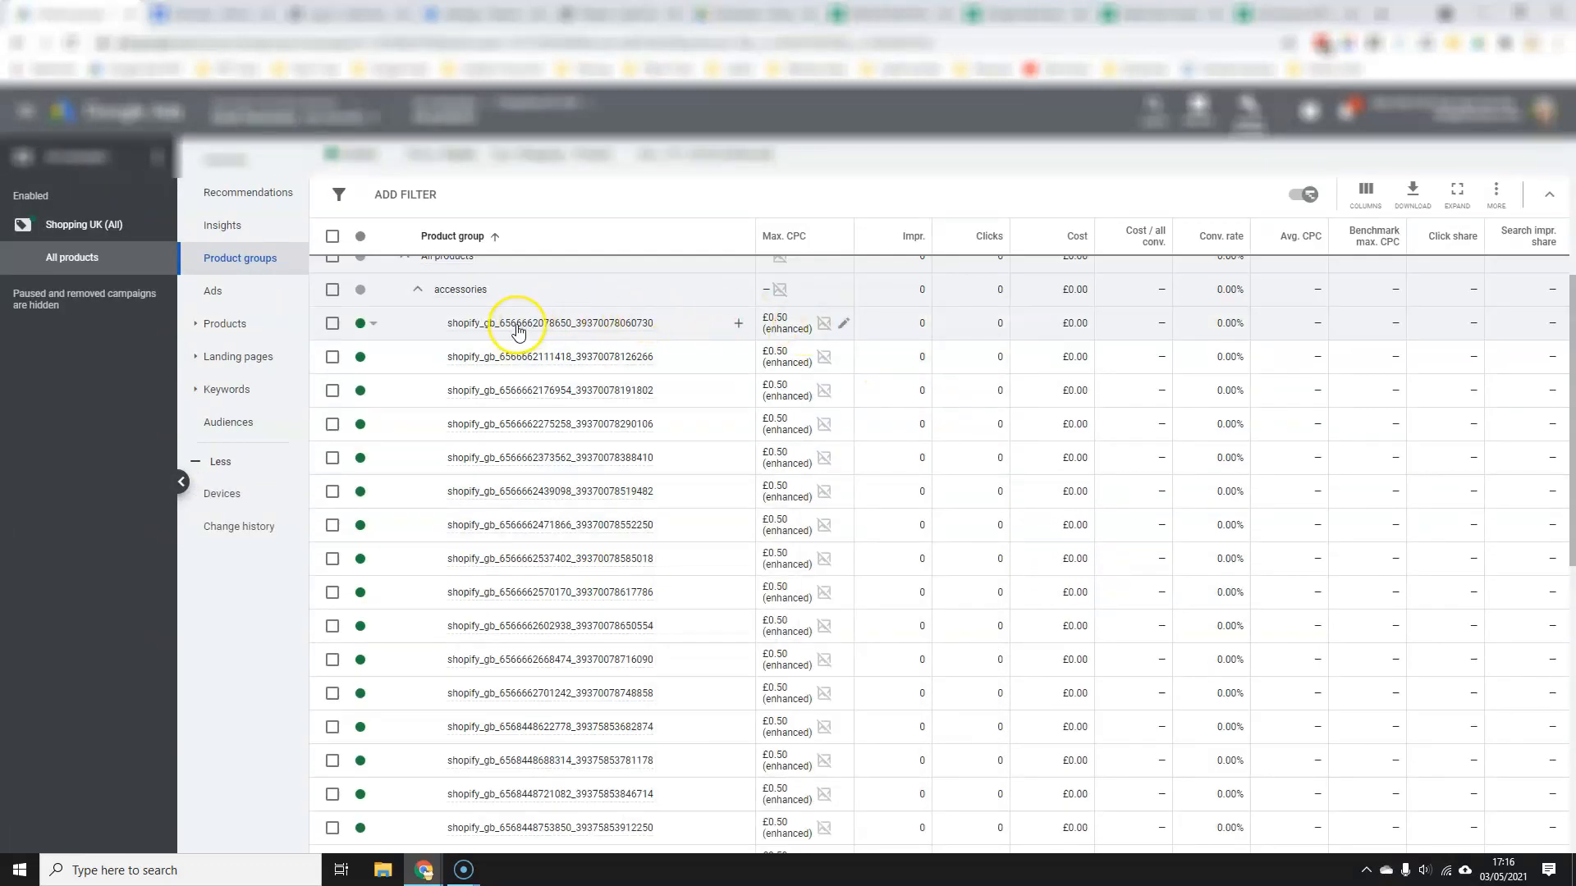
pyautogui.moveTo(517, 330)
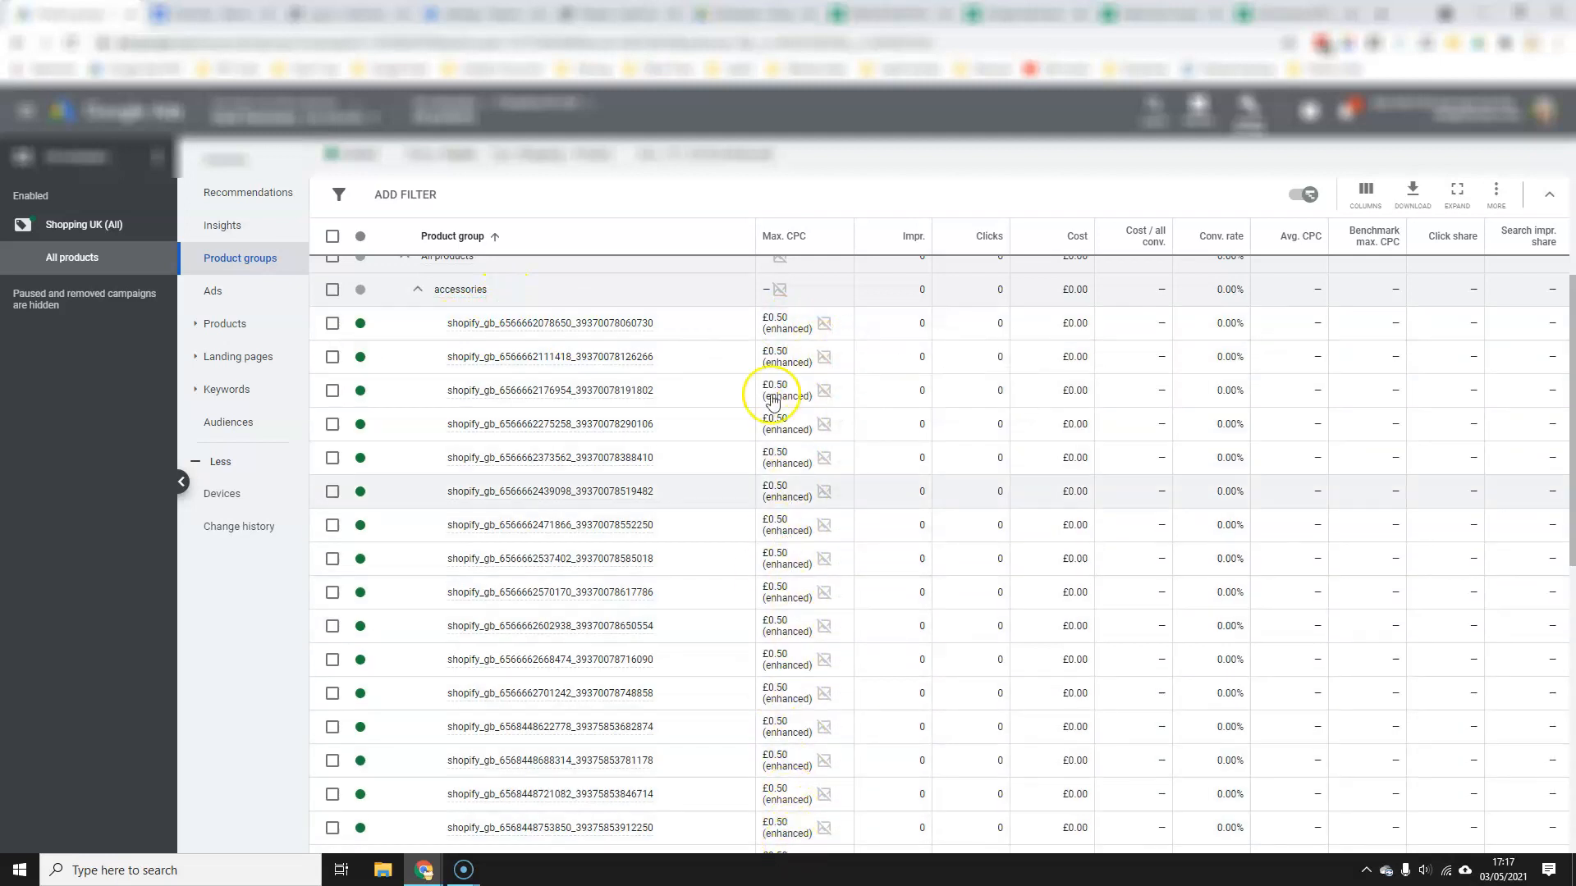
pyautogui.click(417, 291)
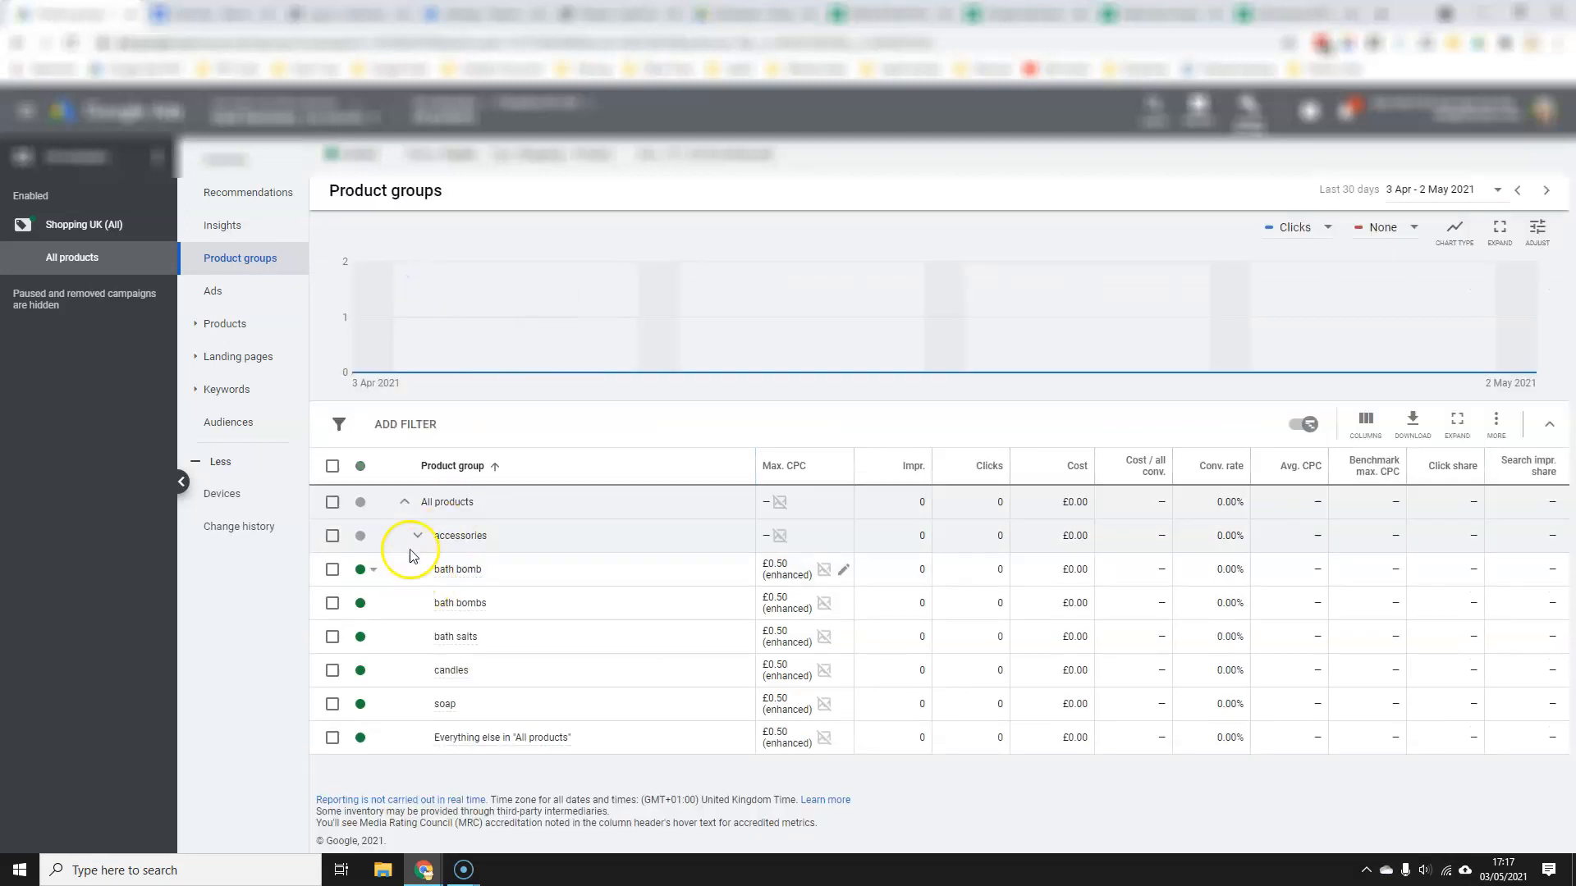
pyautogui.click(405, 503)
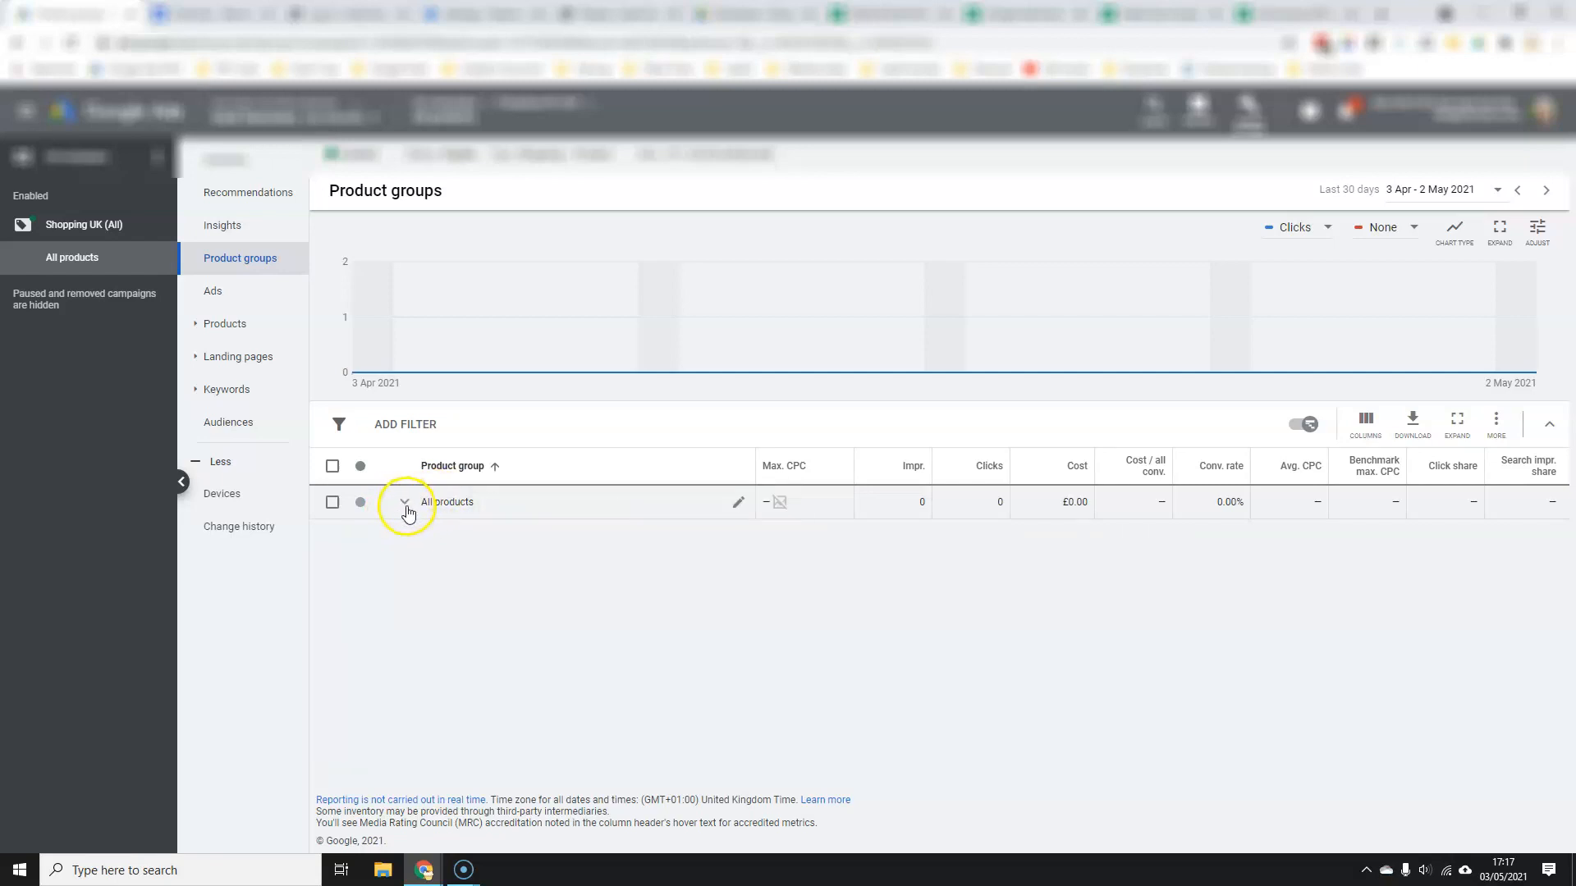
pyautogui.click(405, 503)
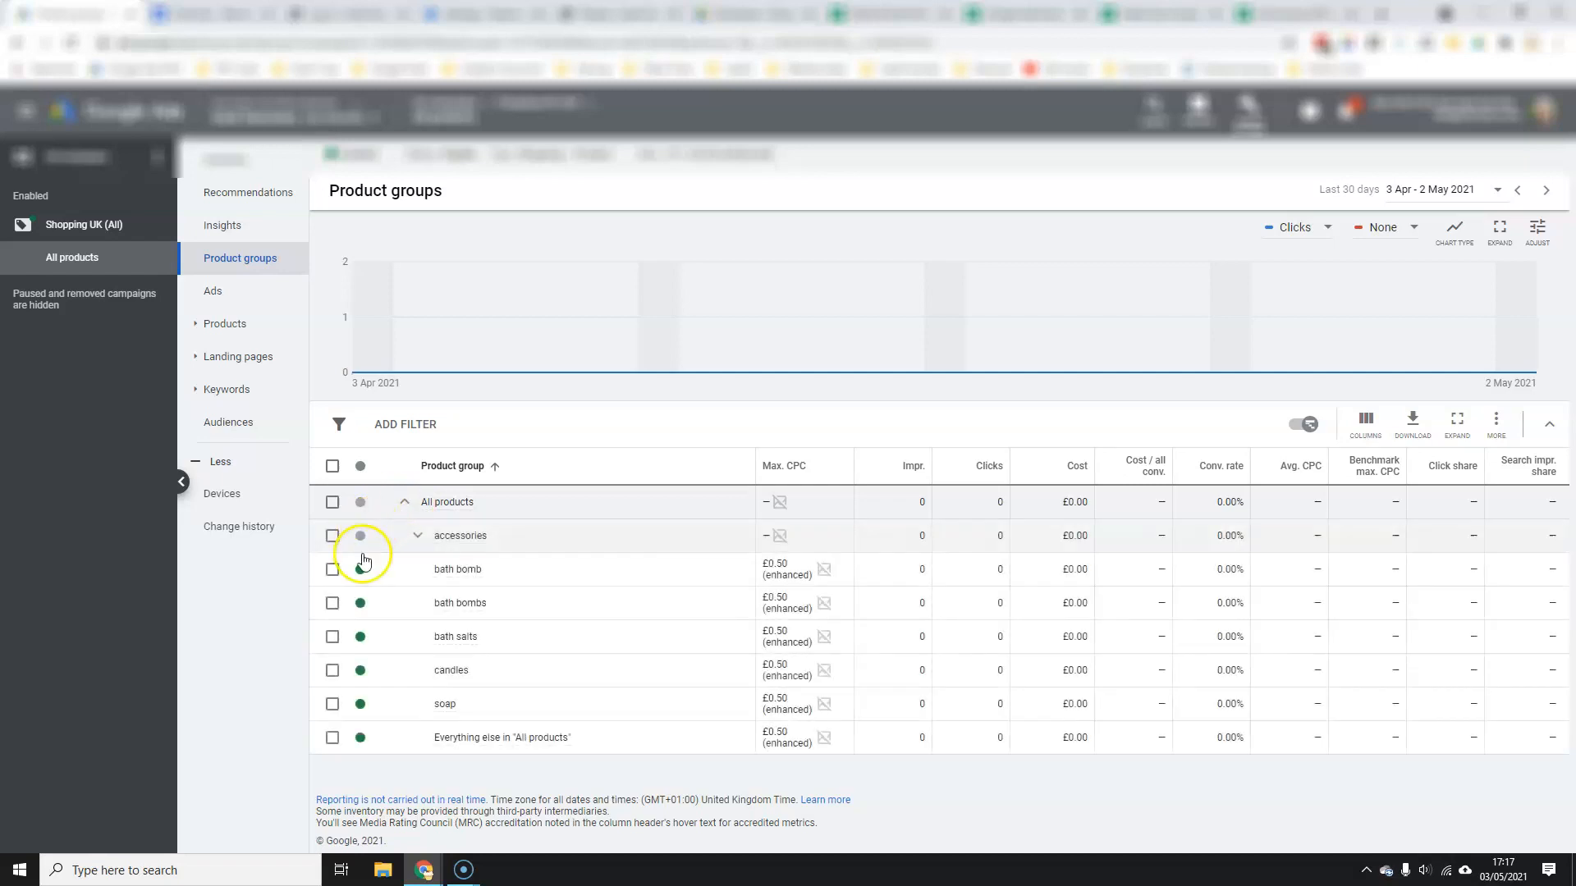
pyautogui.click(418, 539)
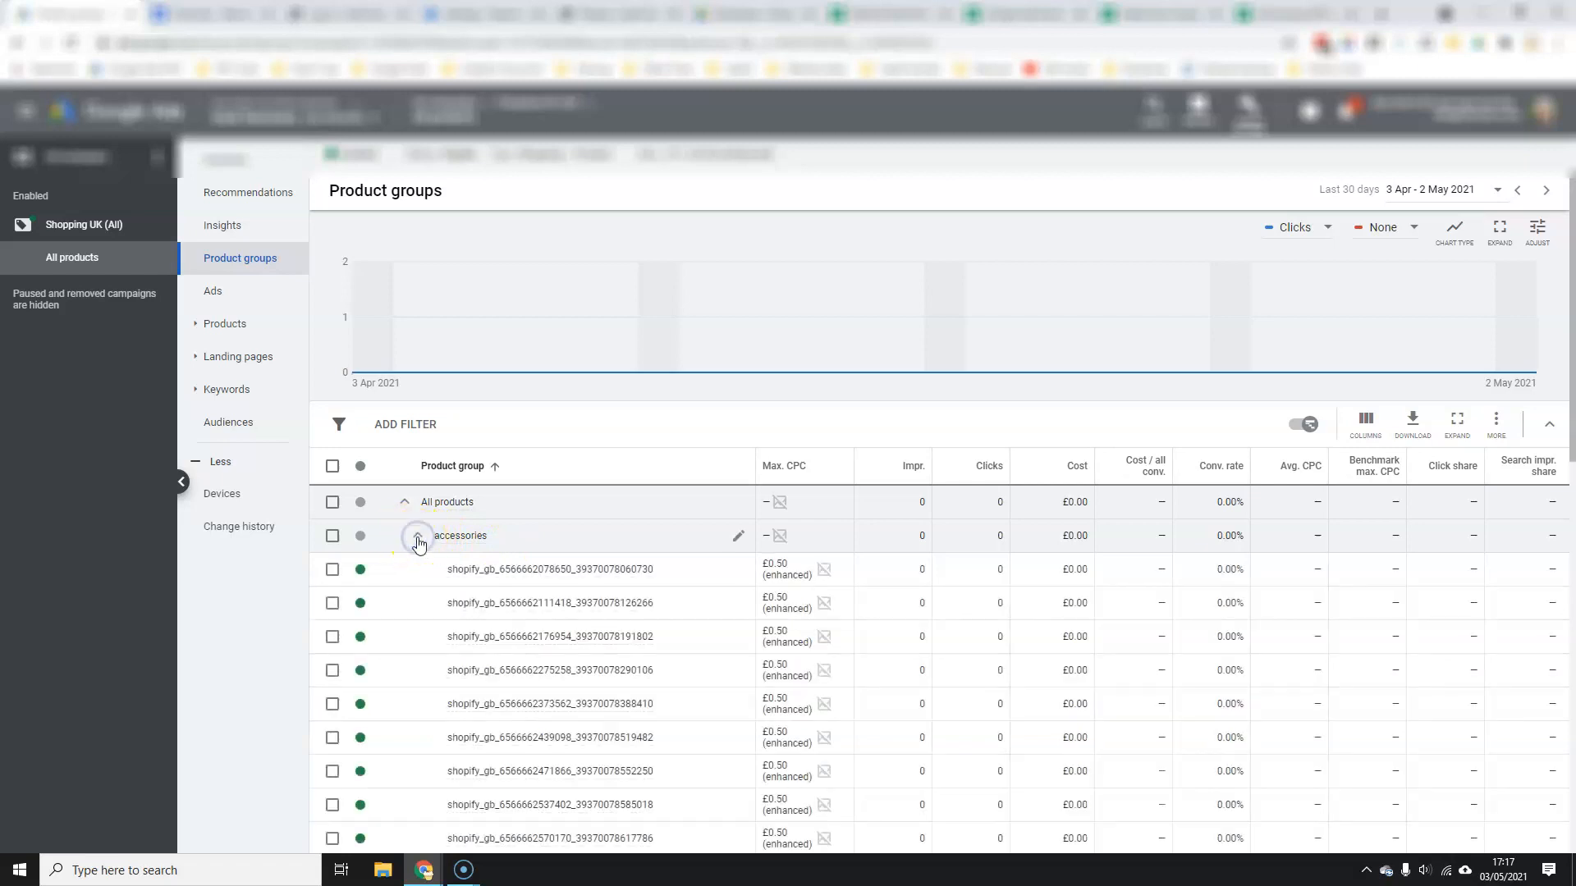
pyautogui.click(417, 540)
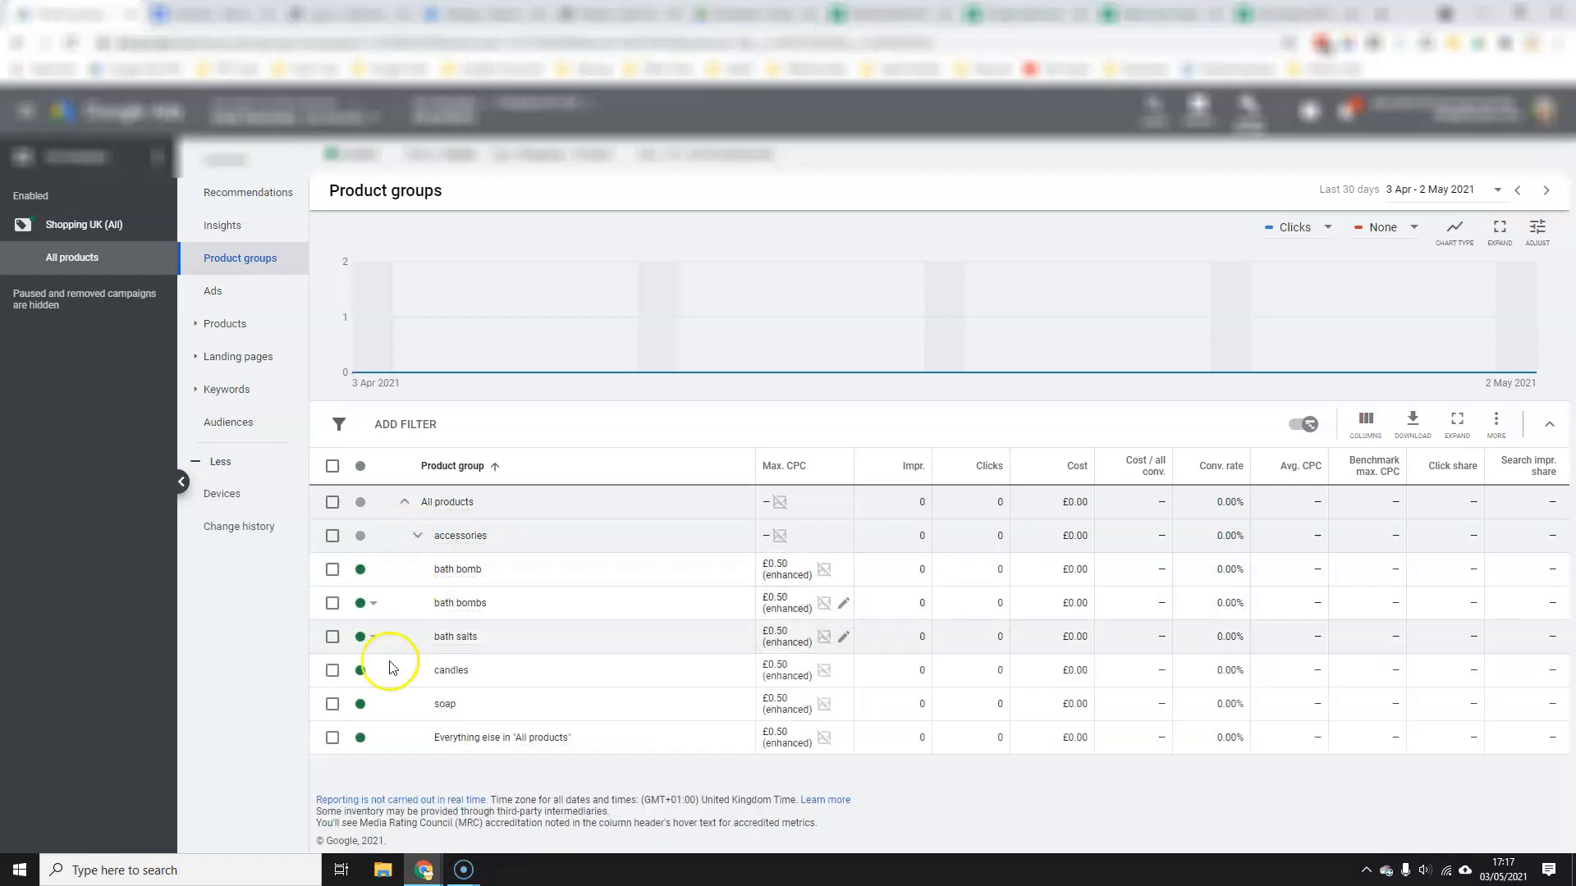
# Step: Subdivide the bath bomb product group by Item ID, selecting all its listed products, and save without editing bids
pyautogui.click(737, 572)
pyautogui.click(682, 248)
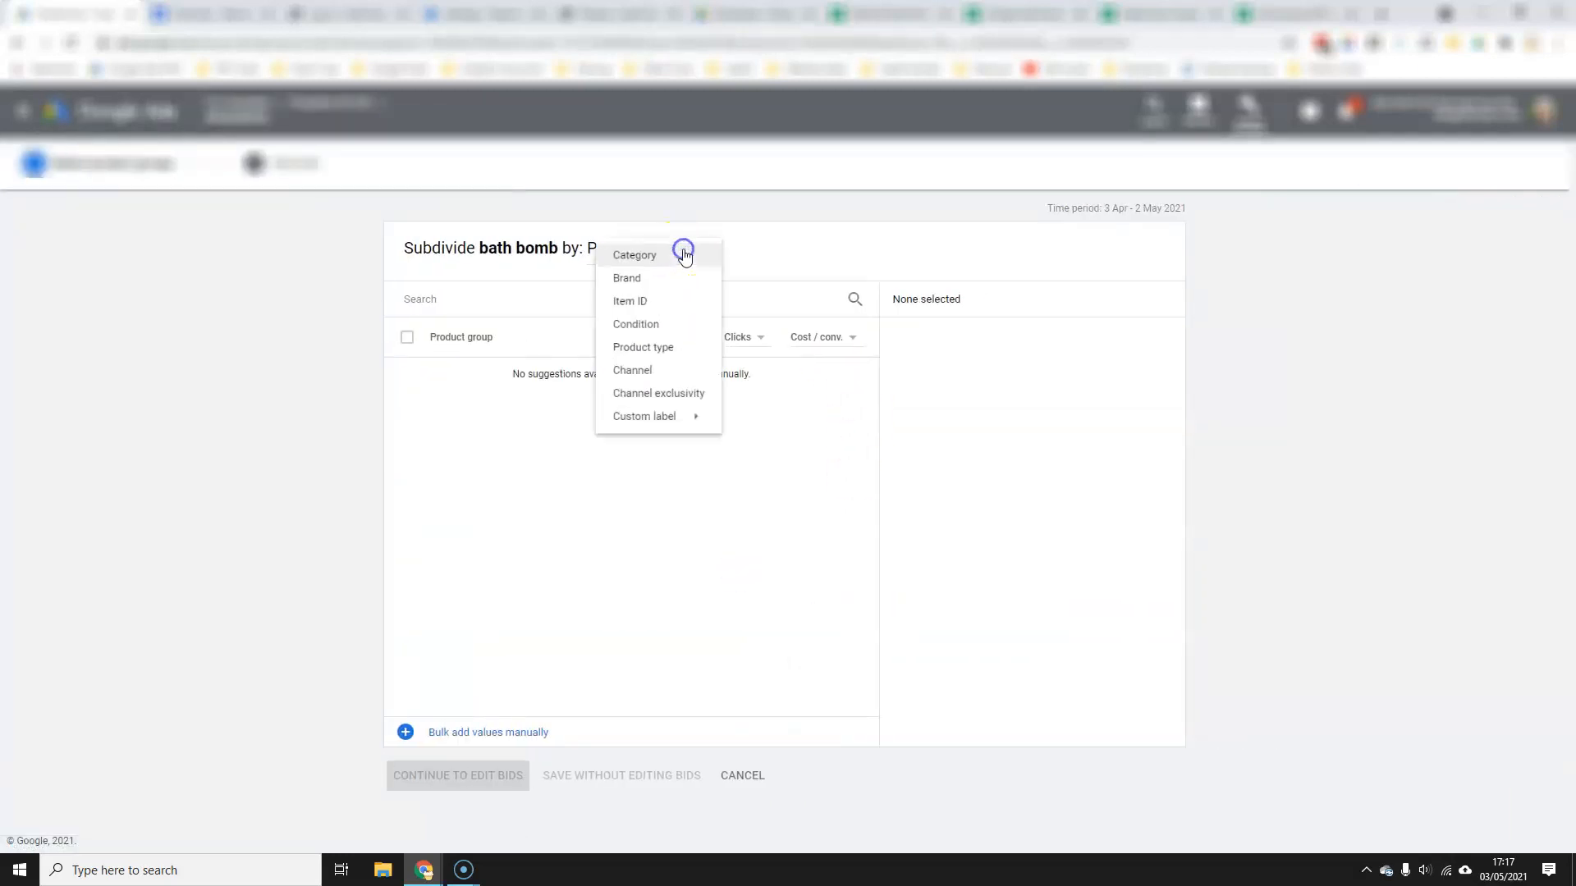
pyautogui.click(648, 315)
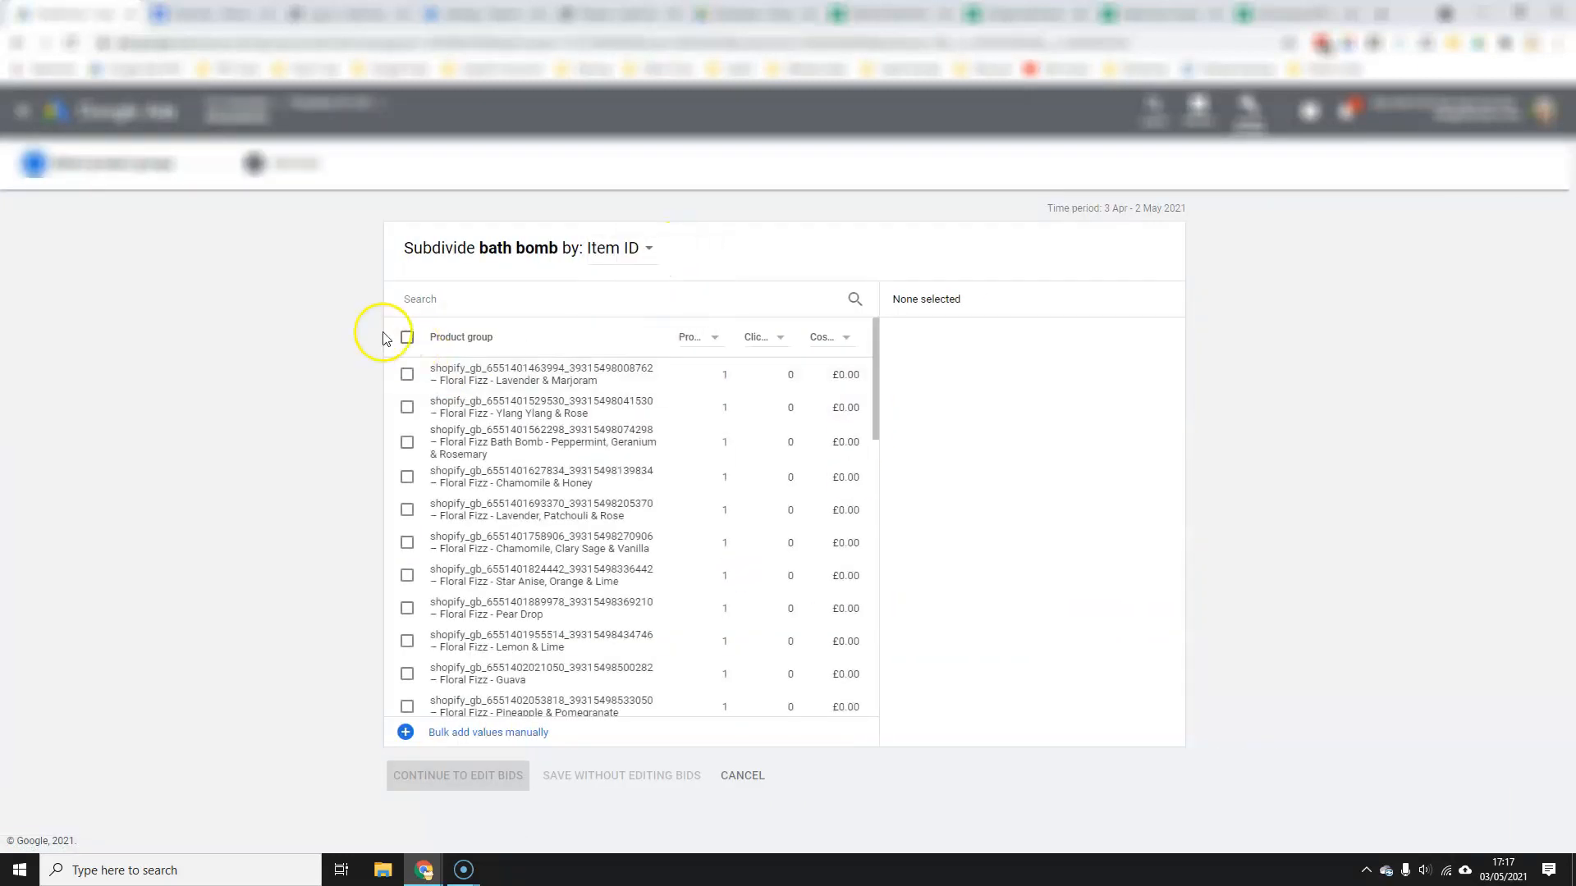
pyautogui.click(405, 336)
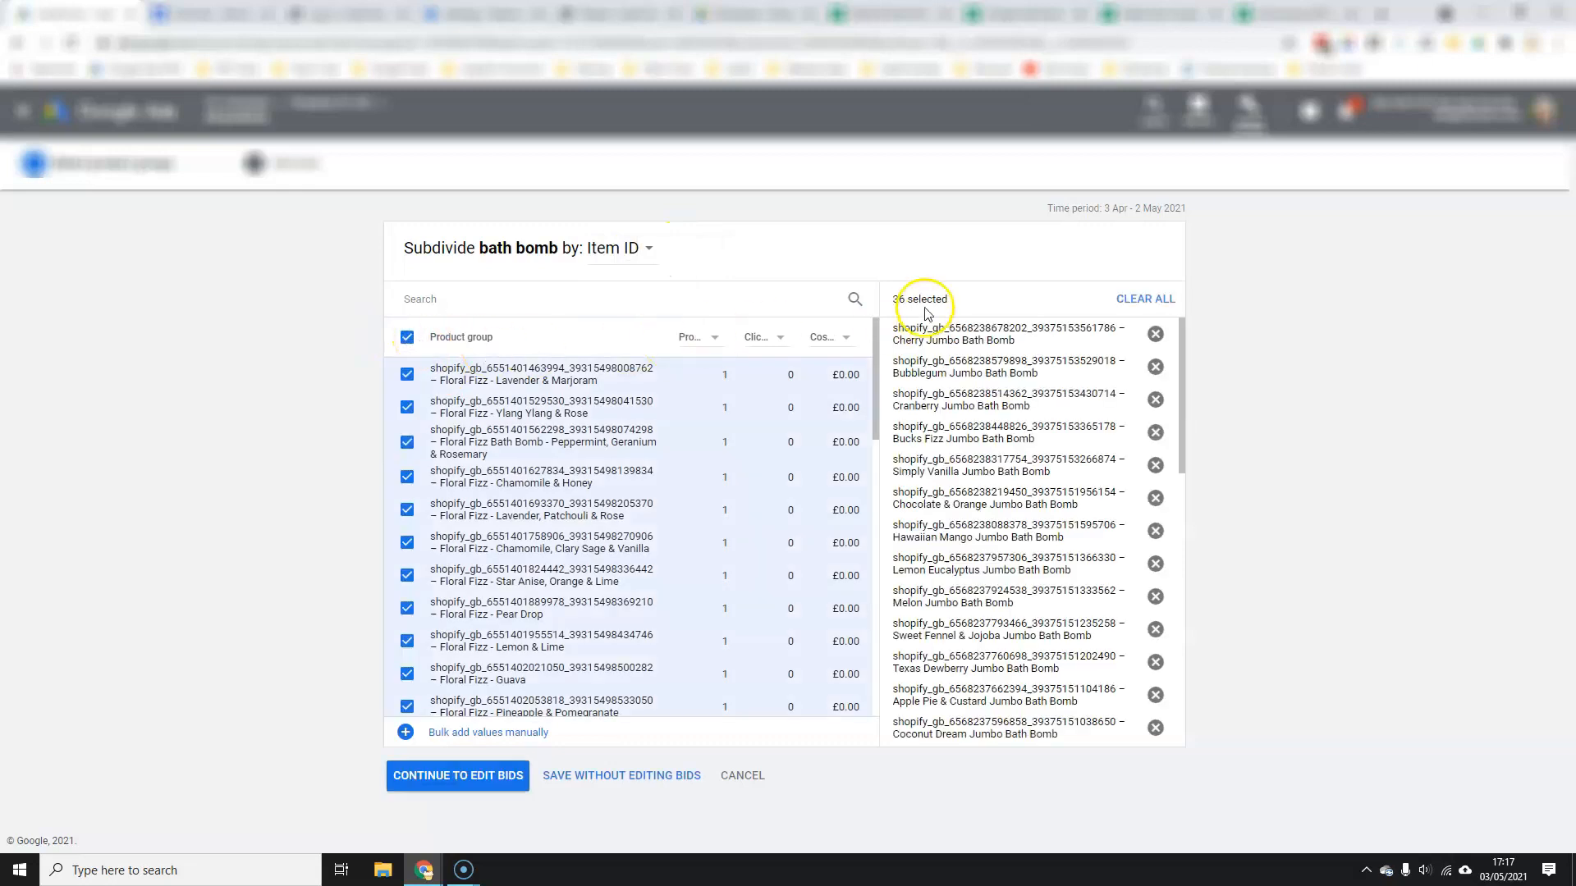
pyautogui.scroll(-3, 726, 548)
pyautogui.click(621, 775)
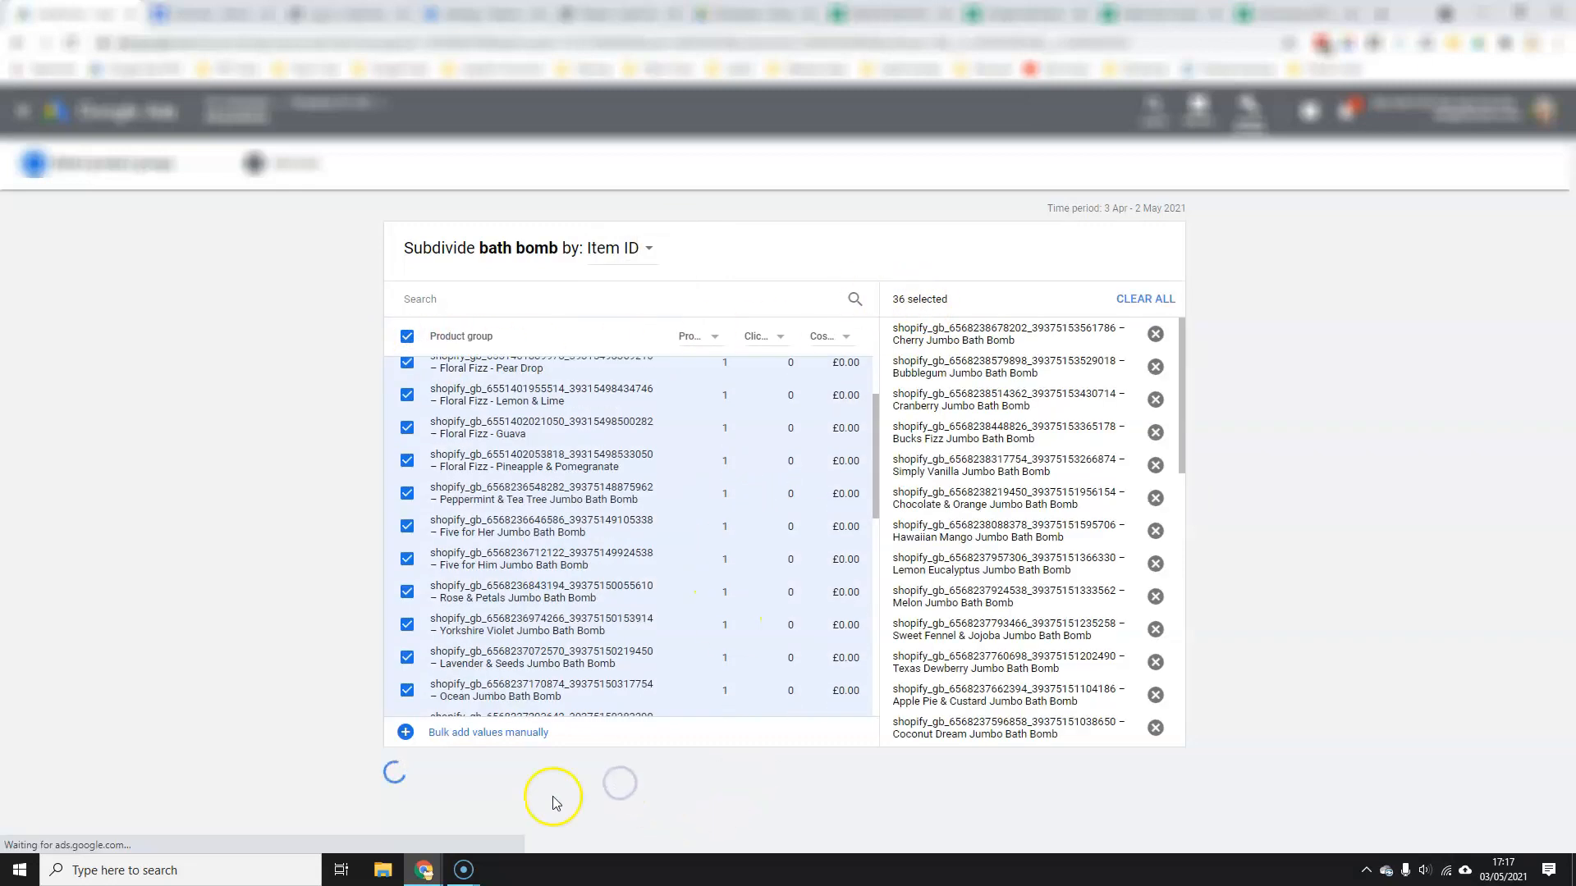
pyautogui.click(415, 569)
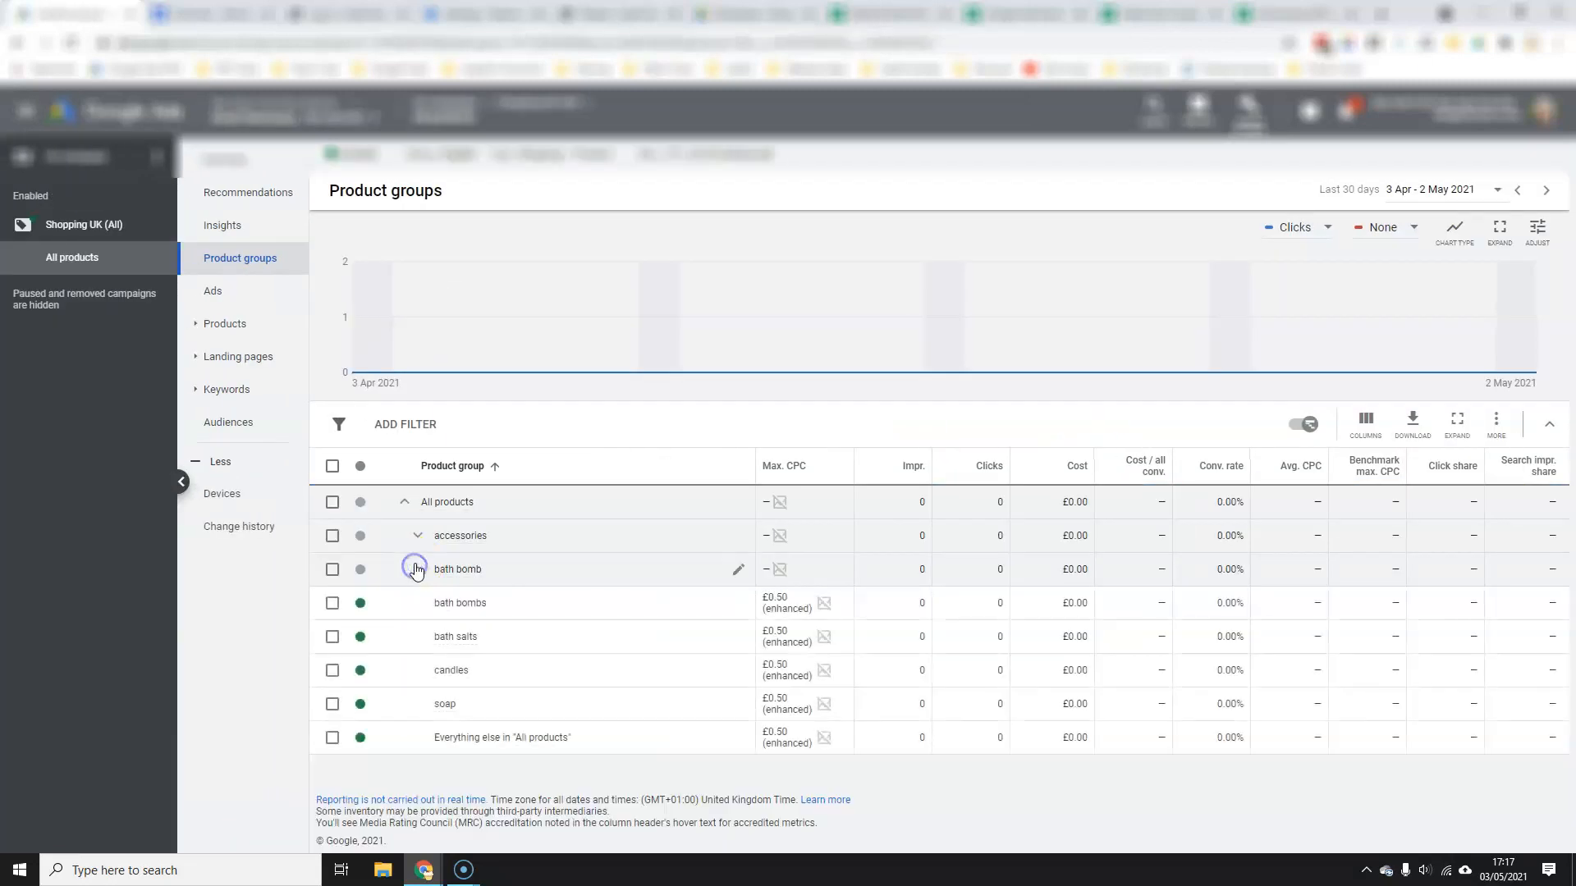
# Step: Subdivide the bath bombs product group by Item ID with every listed product selected, save without editing bids, and collapse it
pyautogui.click(738, 608)
pyautogui.click(691, 250)
pyautogui.click(668, 315)
pyautogui.click(403, 336)
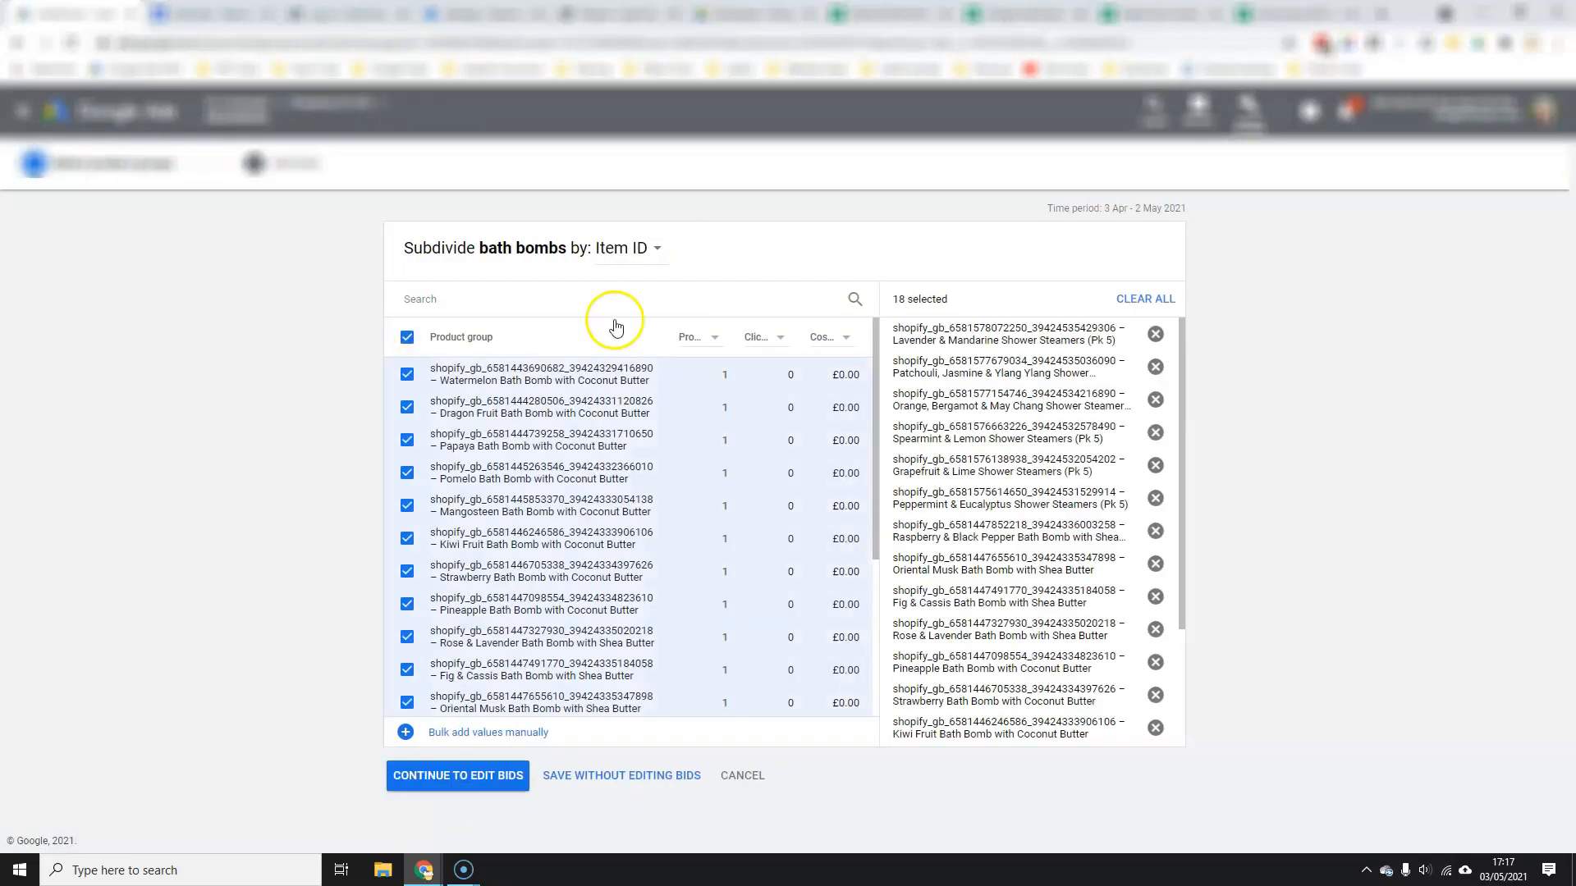
pyautogui.click(659, 773)
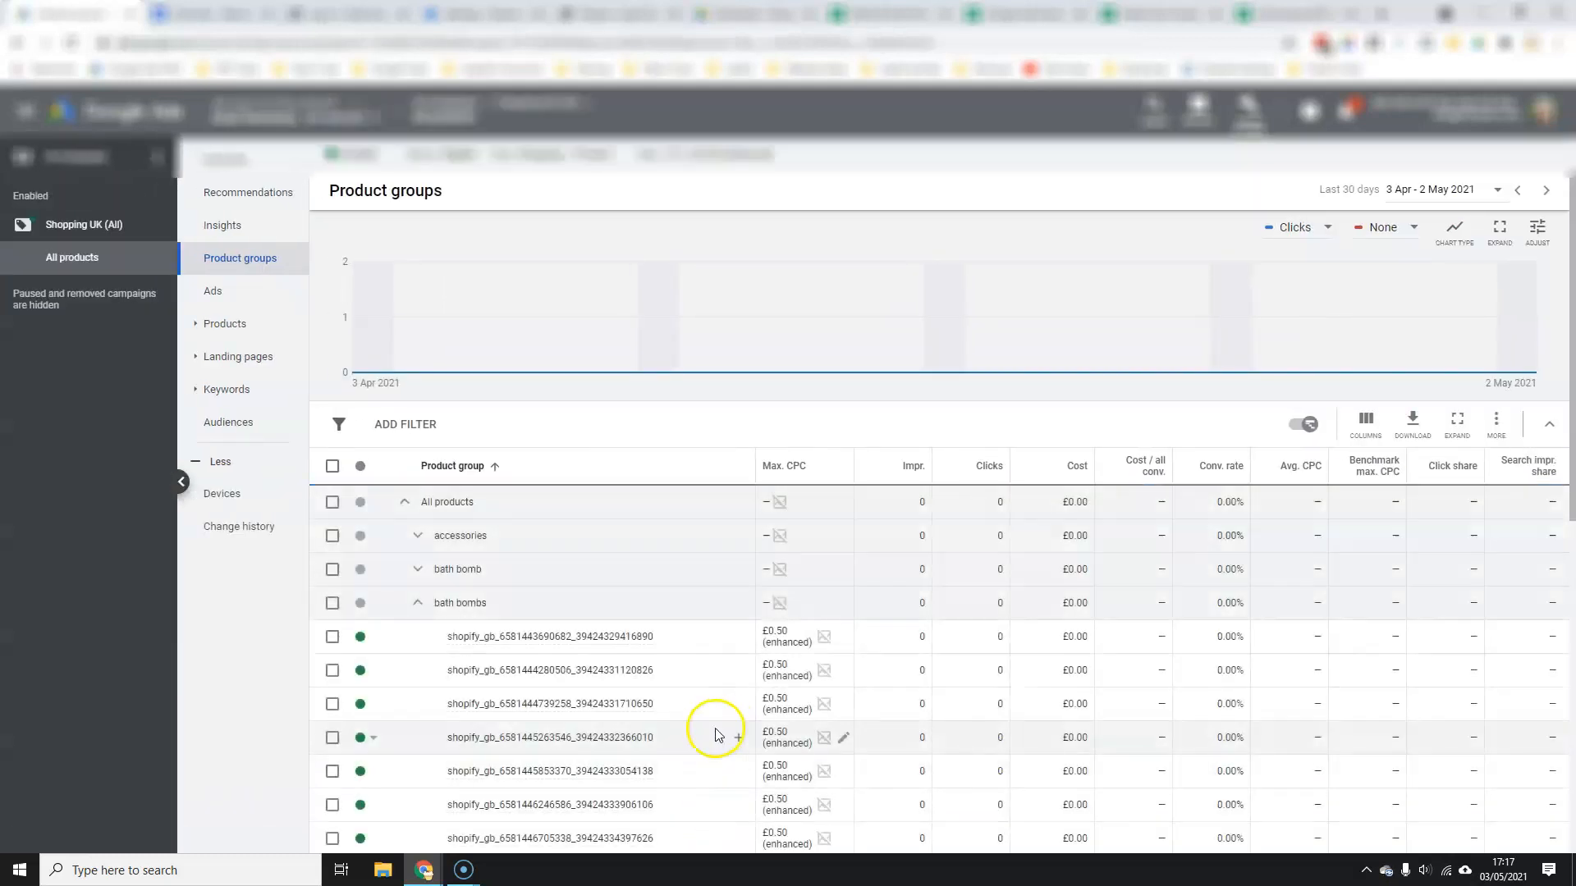
pyautogui.click(416, 607)
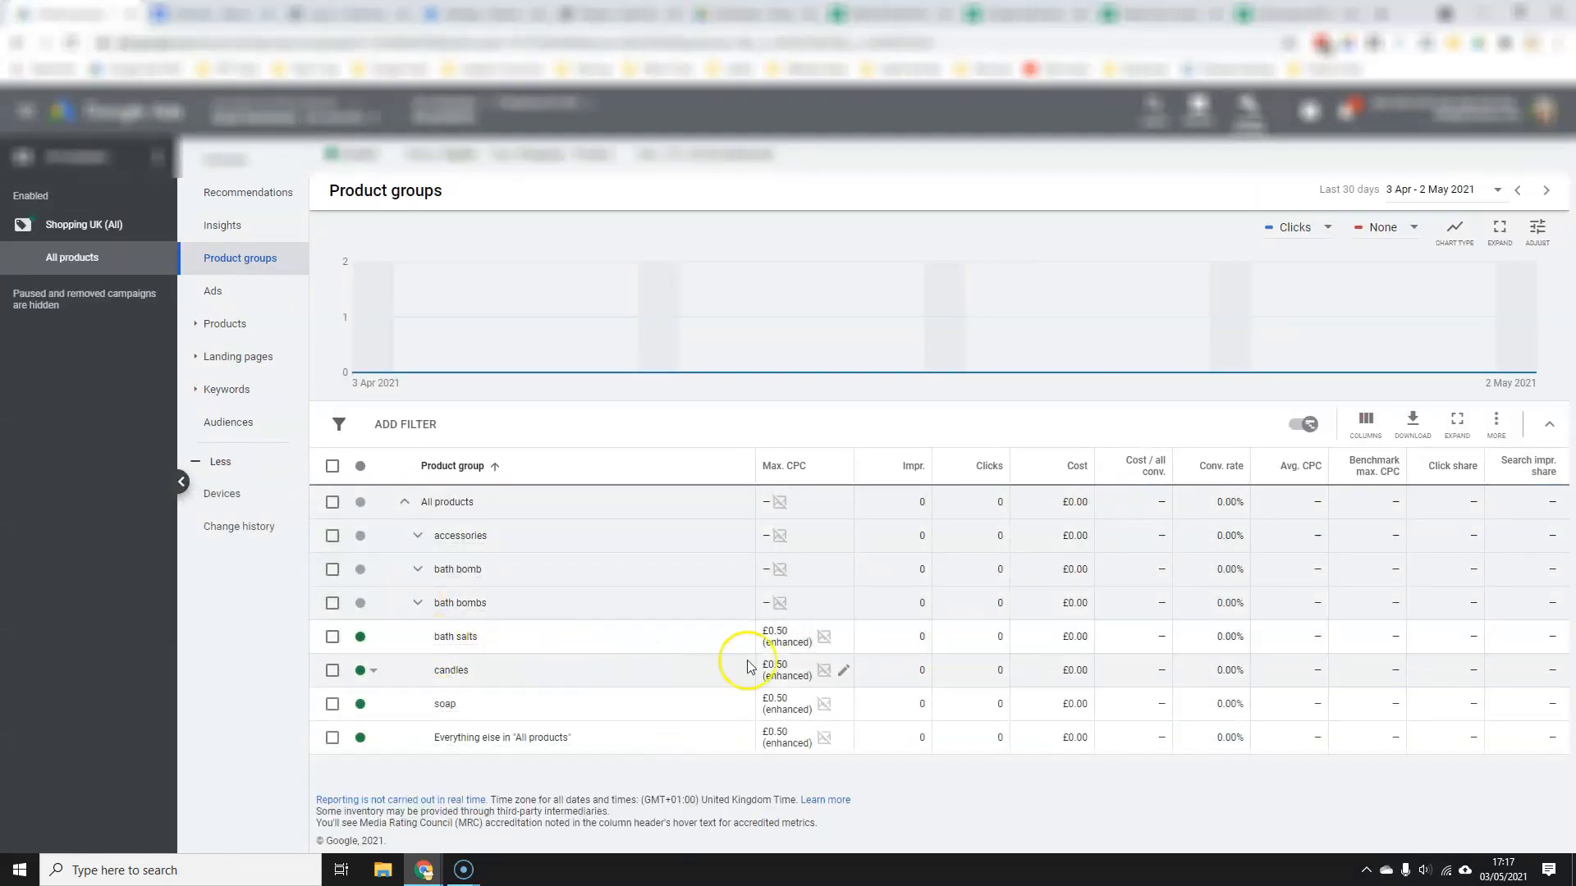
# Step: Subdivide the bath salts product group by Item ID, selecting all its listed products, and save without editing bids
pyautogui.click(733, 639)
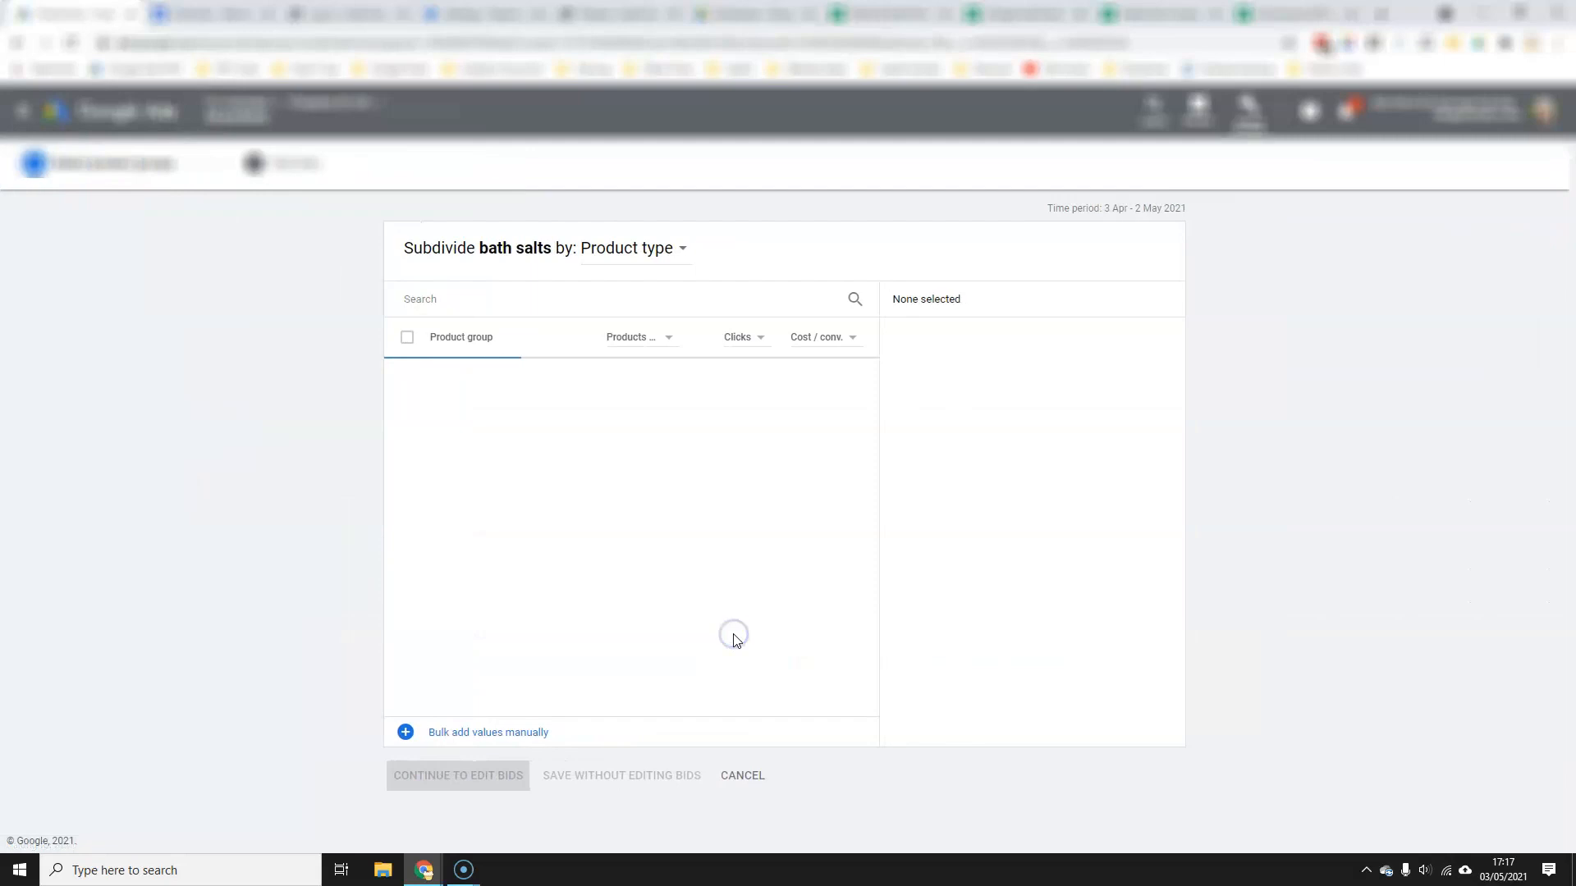
pyautogui.click(685, 258)
pyautogui.click(644, 309)
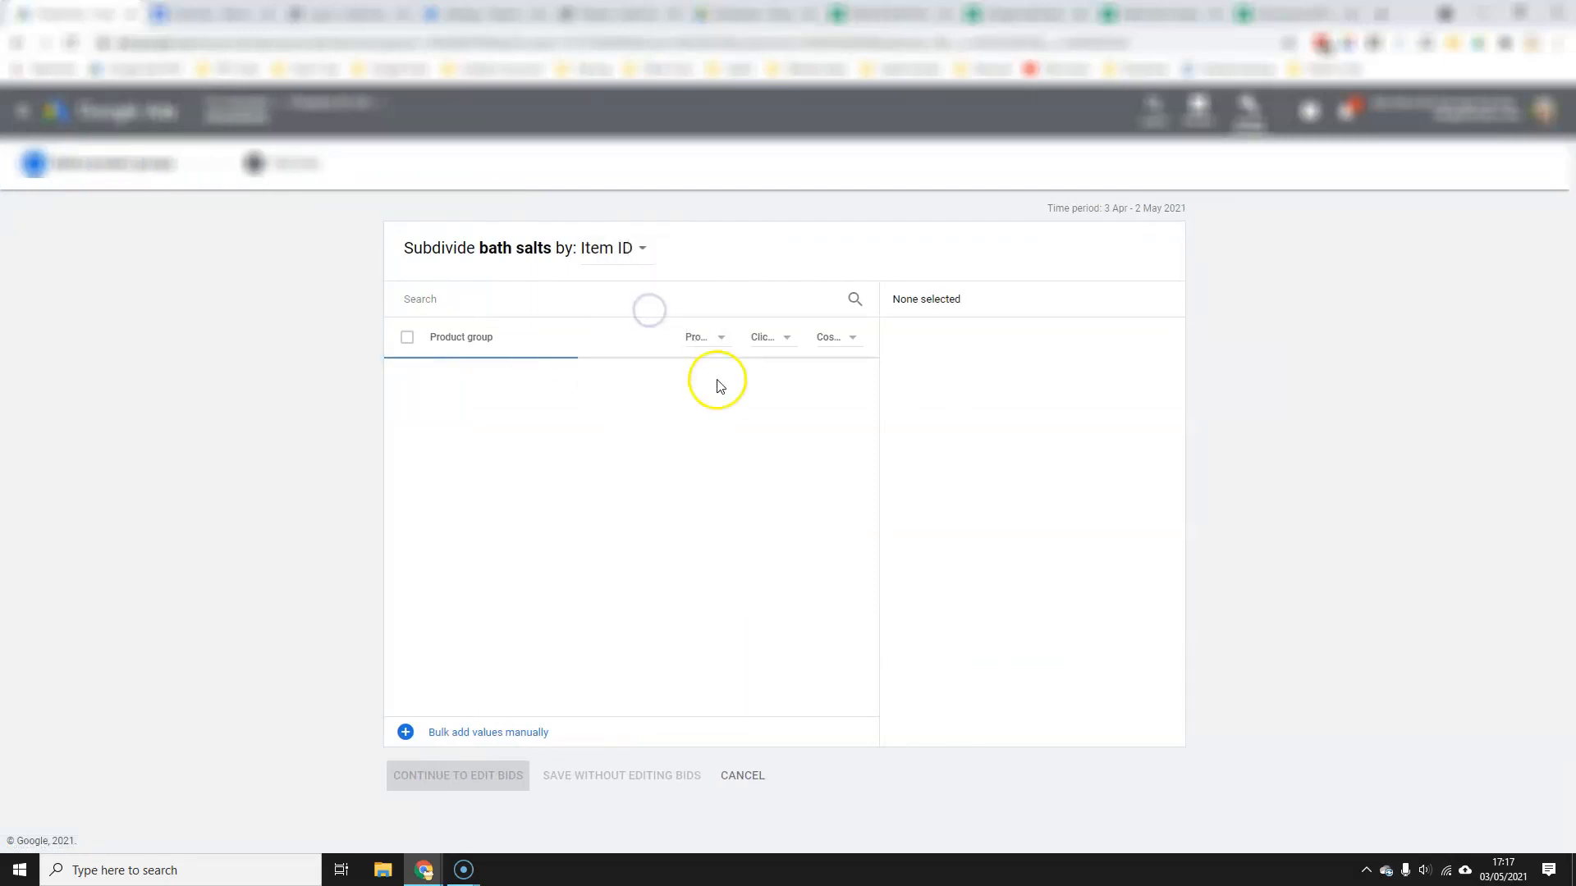
pyautogui.click(407, 337)
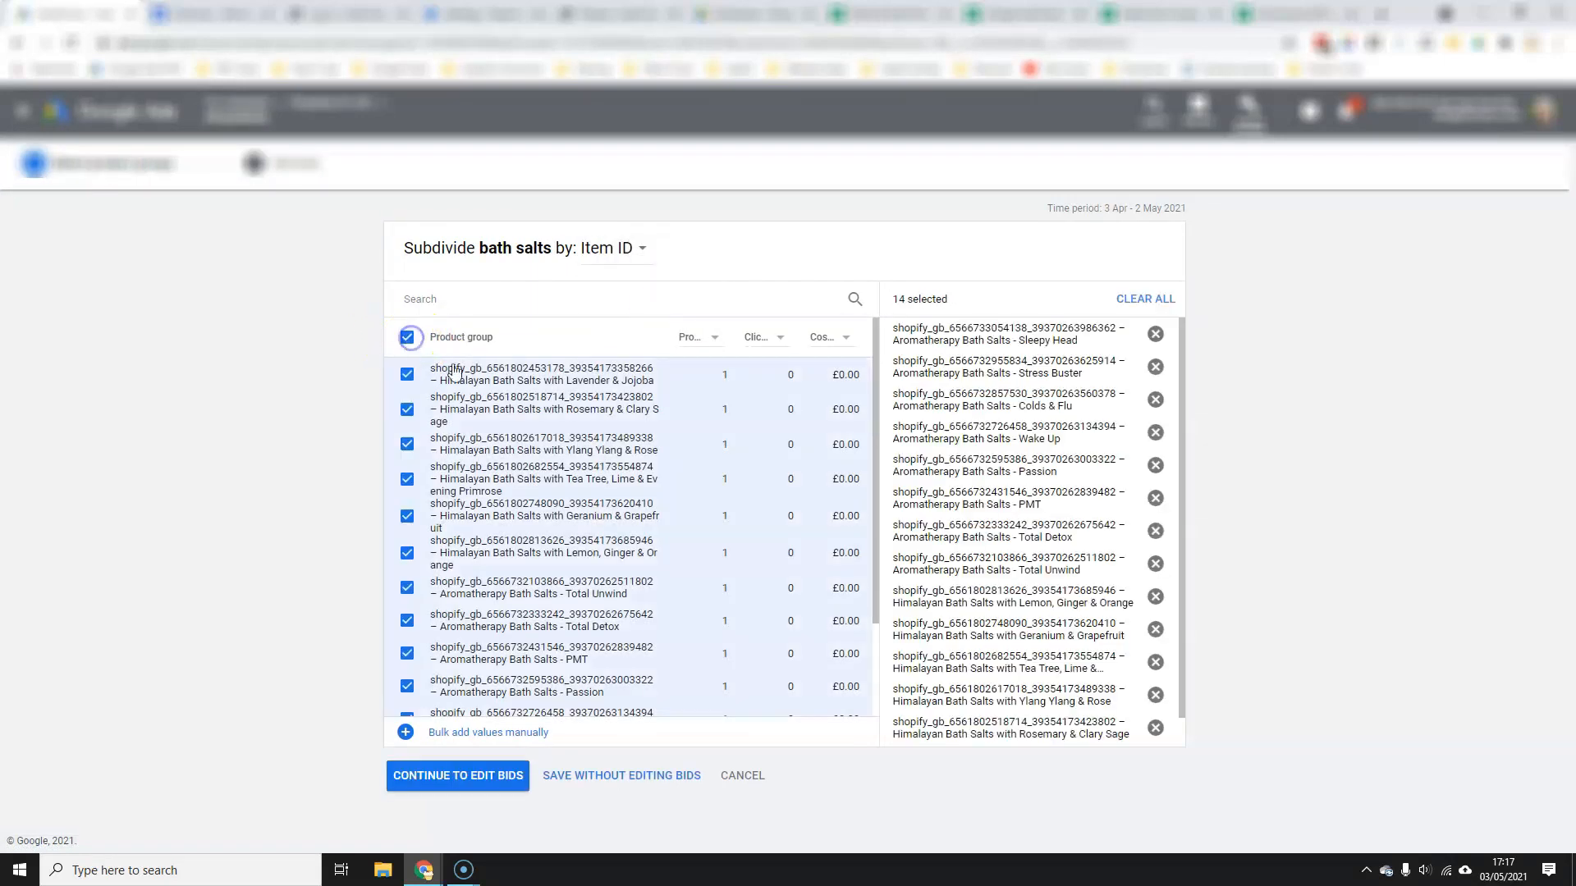
pyautogui.click(640, 777)
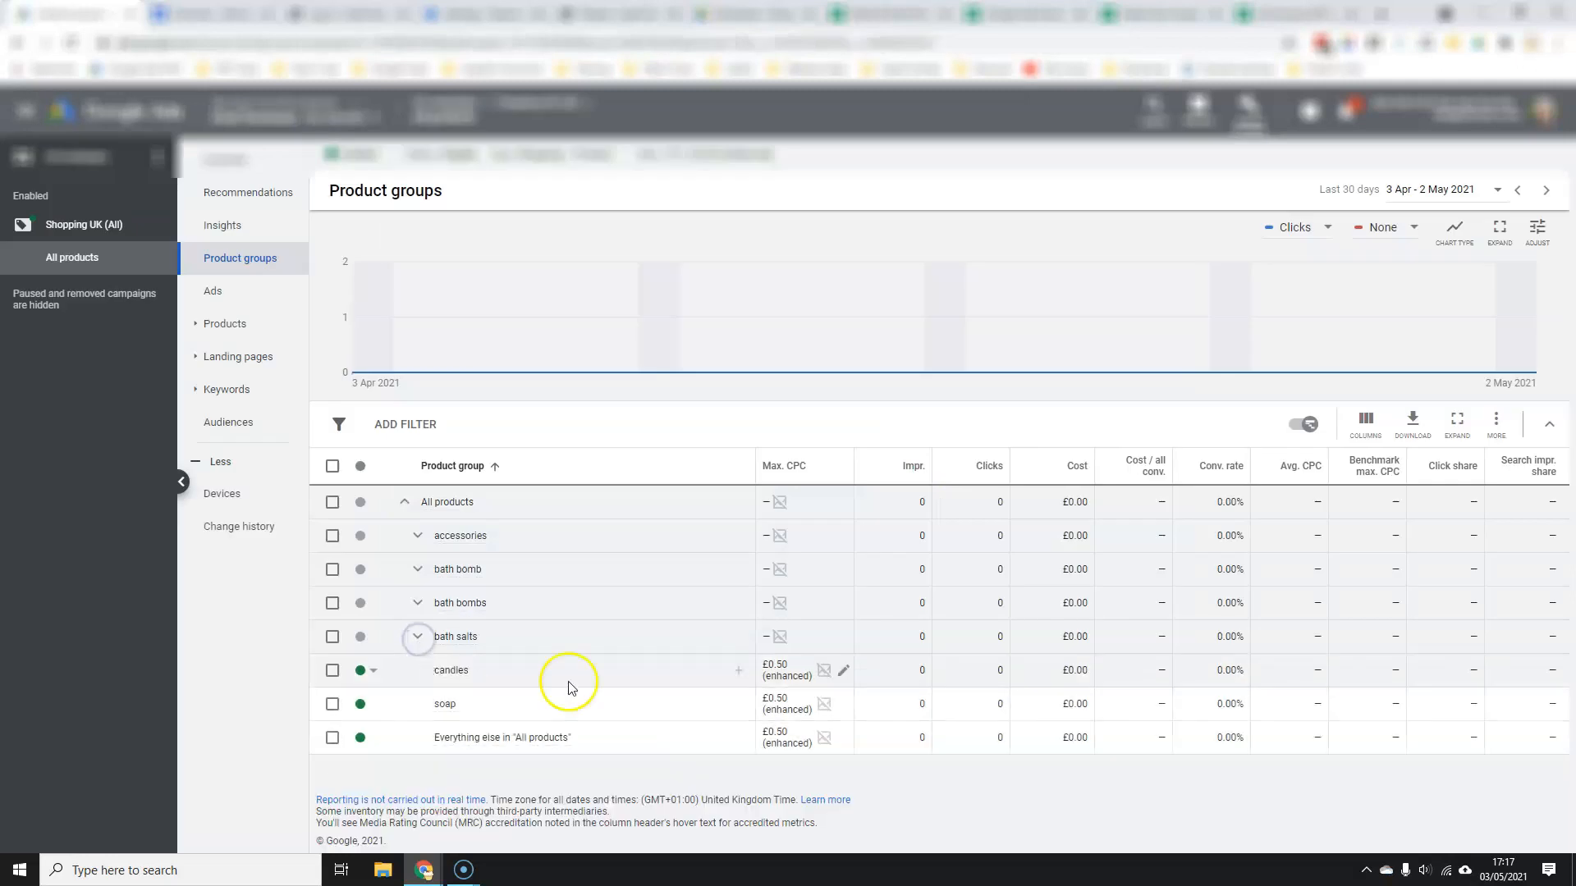
# Step: Subdivide the candles and soap product groups by Item ID, selecting all their listed products, and save without editing bids
pyautogui.click(738, 670)
pyautogui.click(666, 257)
pyautogui.click(643, 306)
pyautogui.click(407, 337)
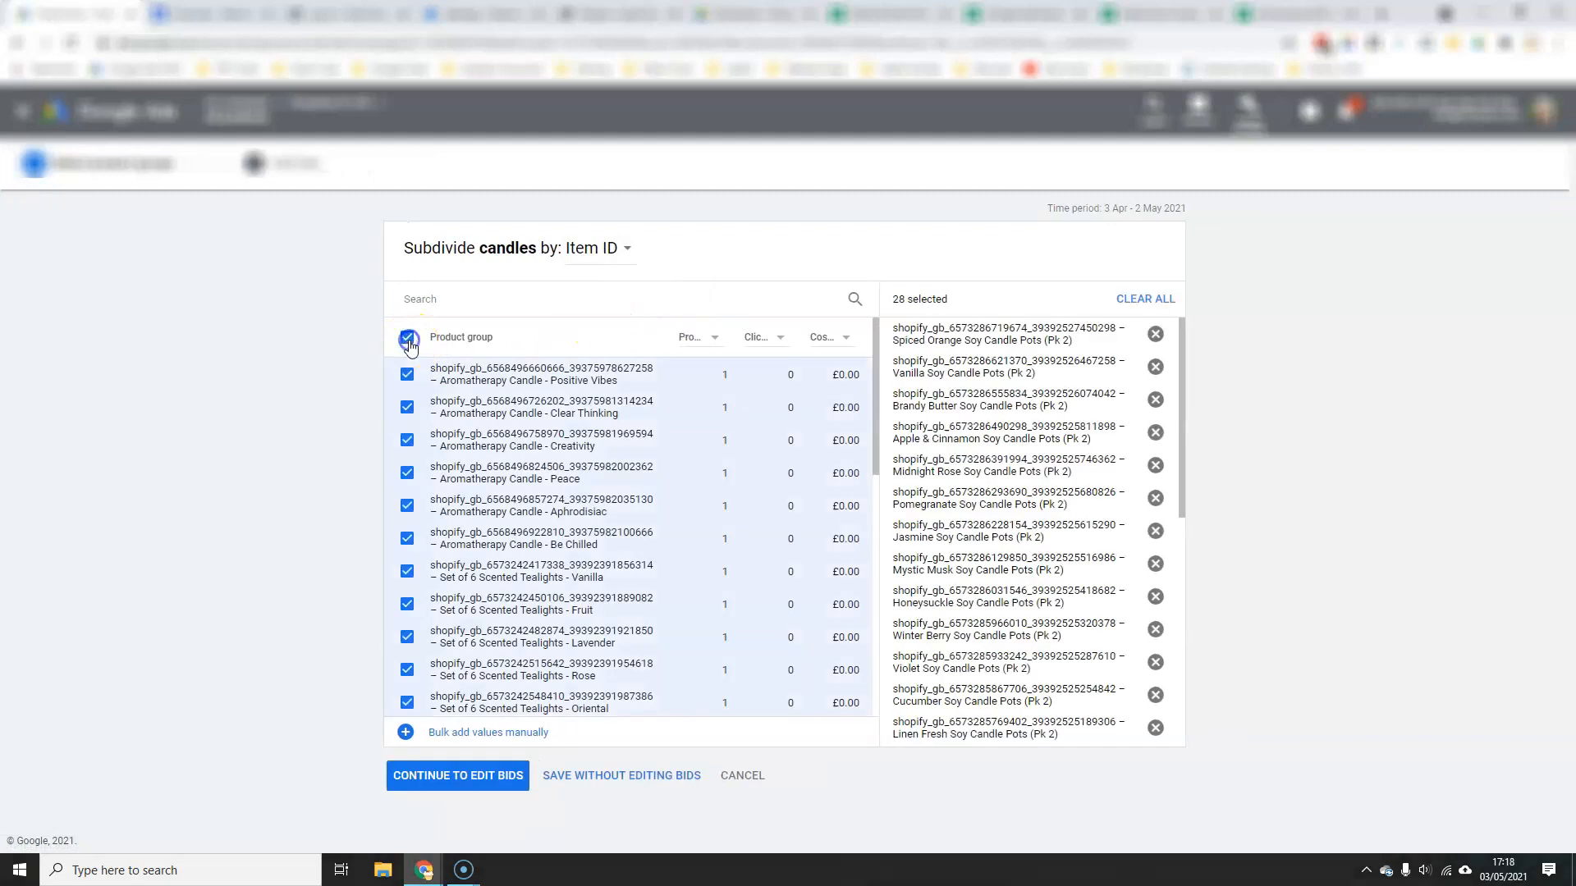
pyautogui.scroll(-4, 724, 701)
pyautogui.click(634, 793)
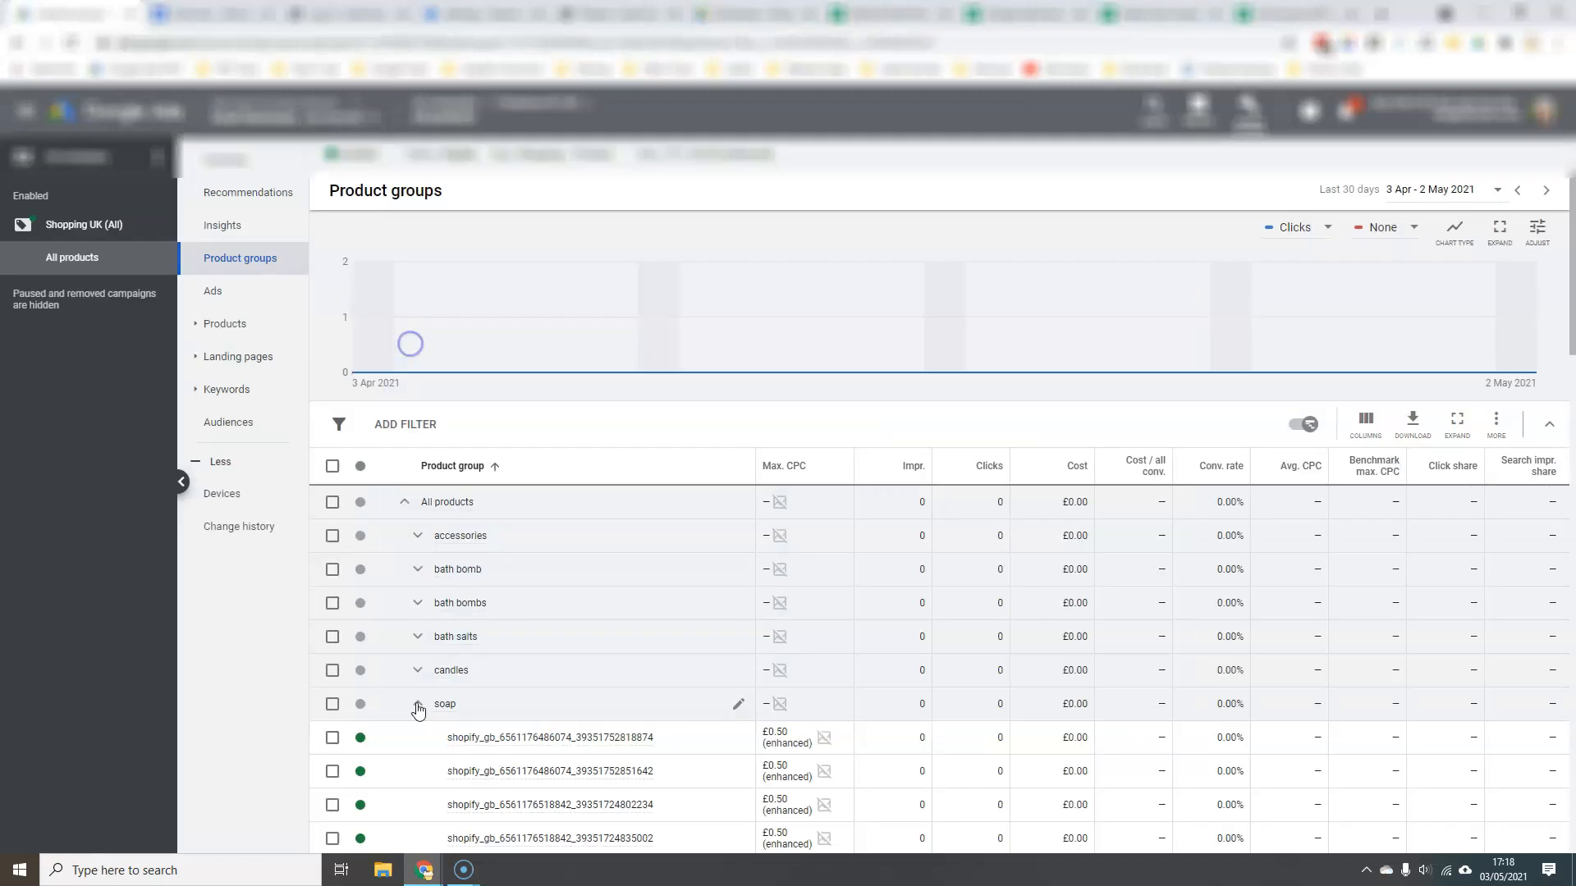
pyautogui.click(418, 708)
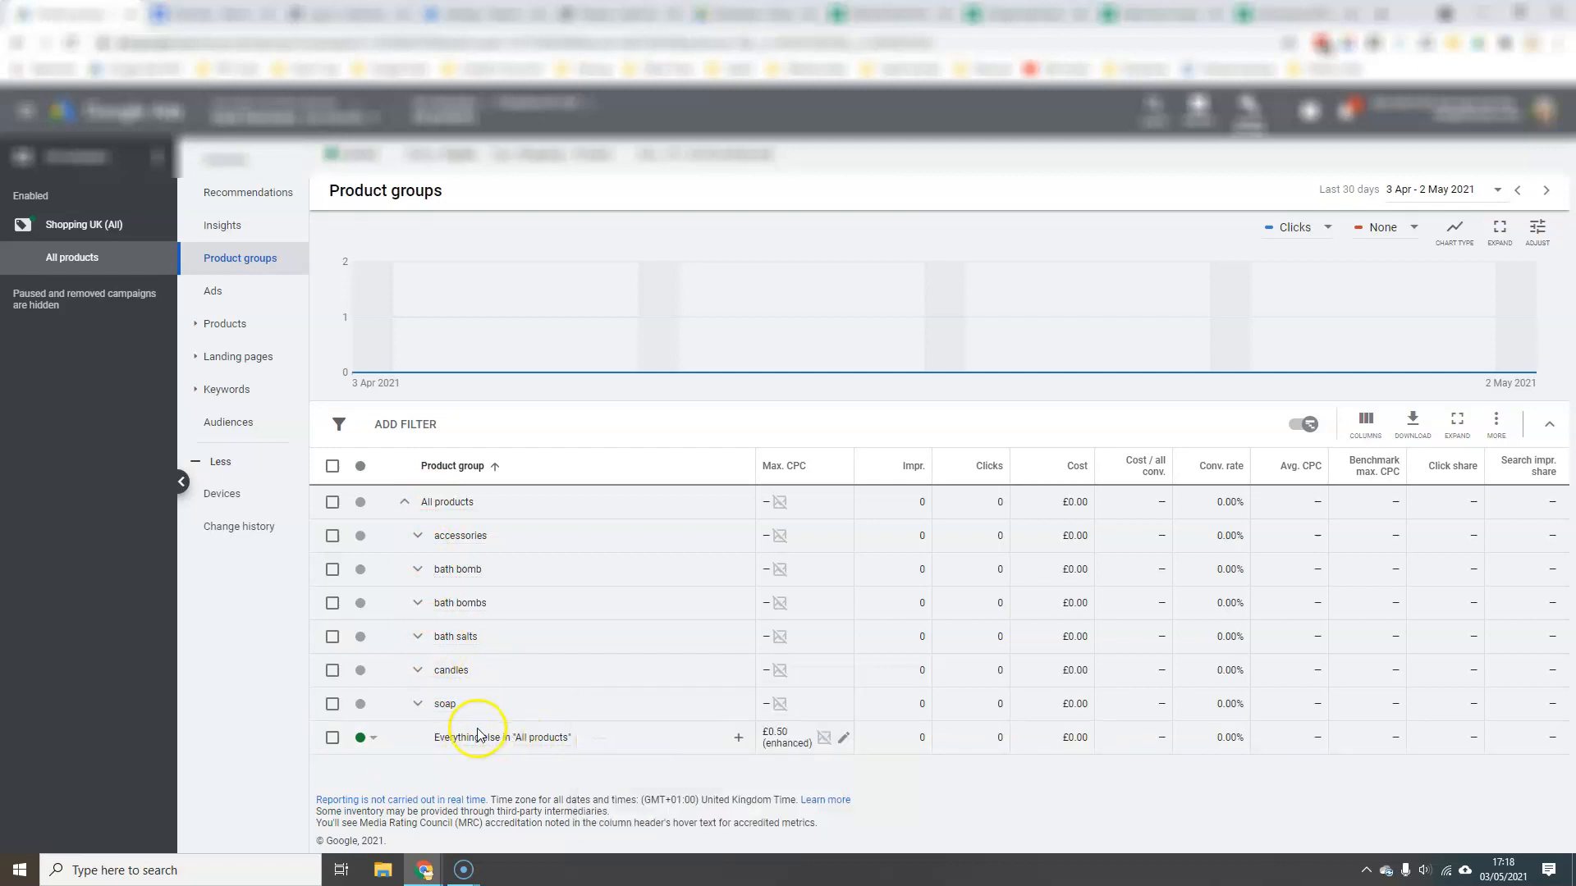
# Step: Check the details of the Everything else in "All products" group for submitted products
pyautogui.moveTo(479, 745)
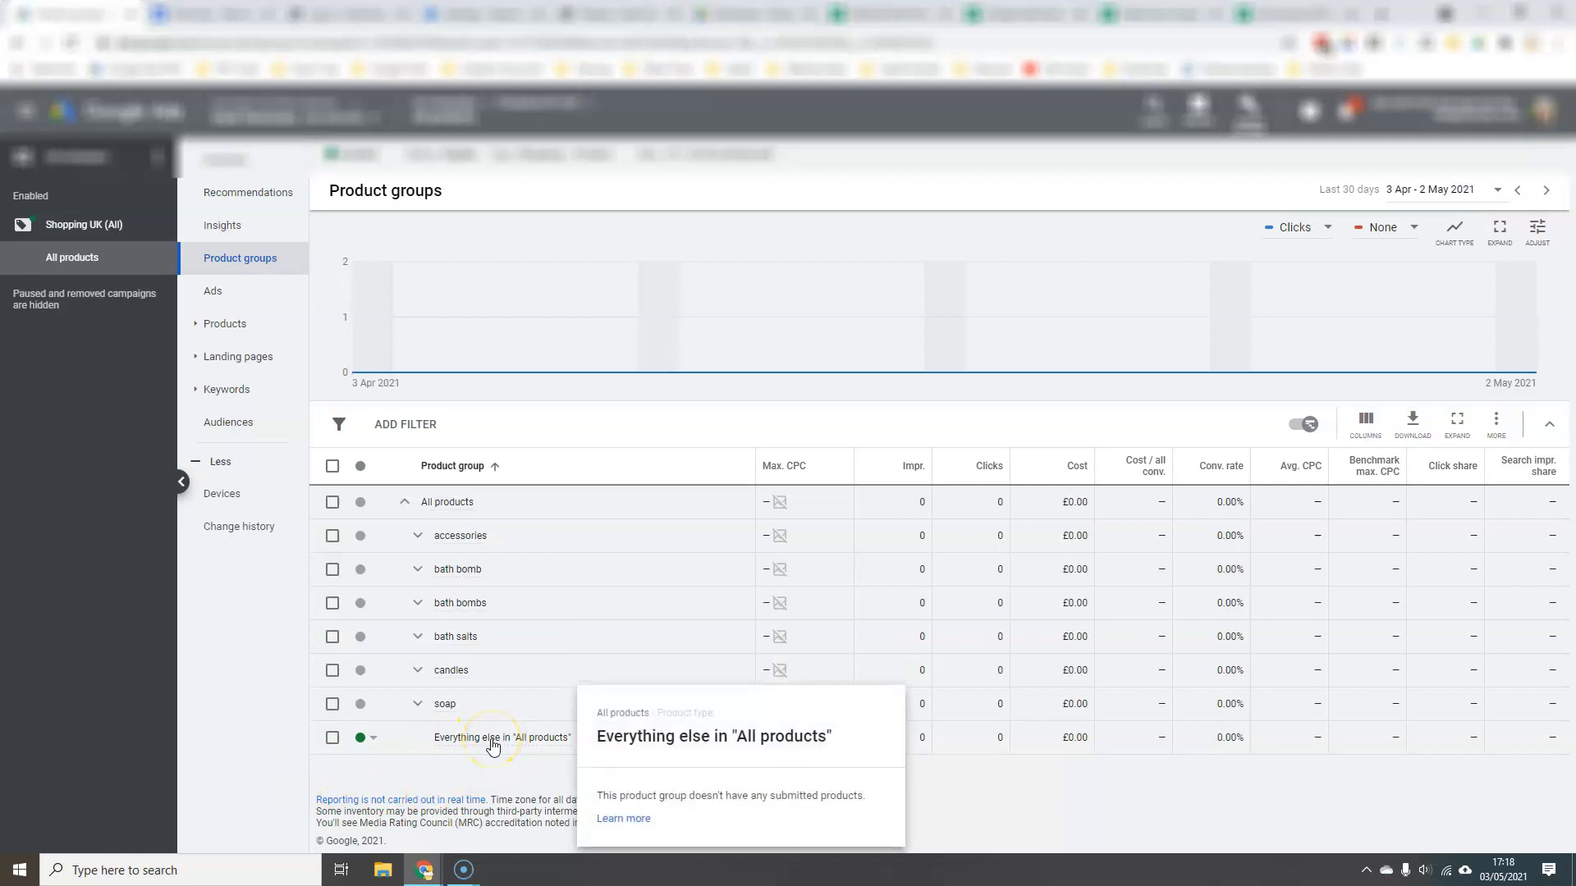
pyautogui.click(631, 737)
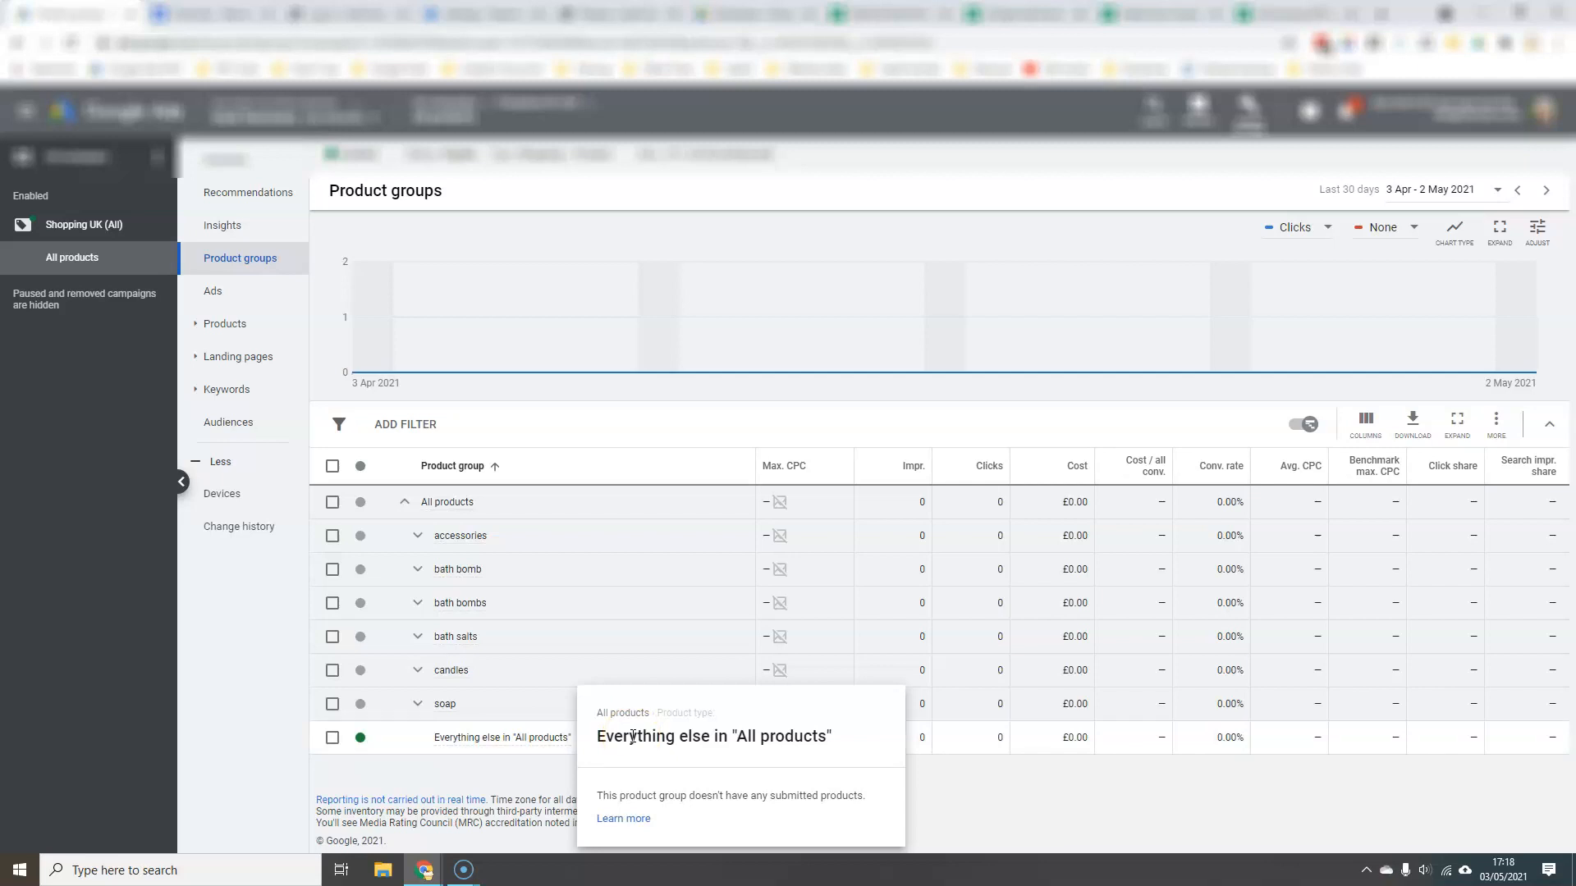
pyautogui.click(608, 756)
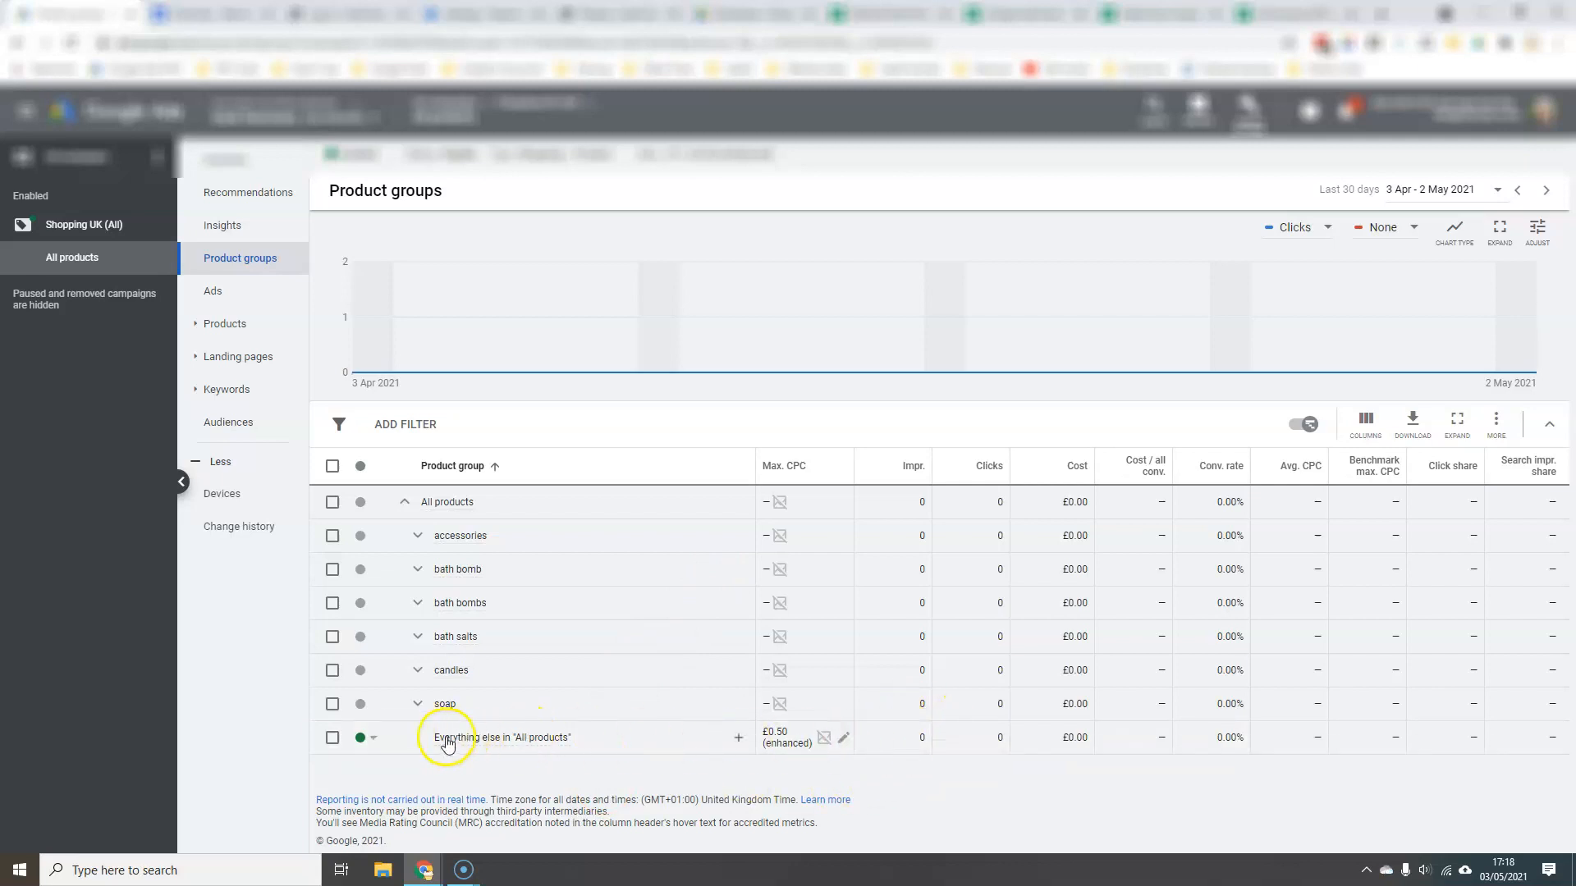
# Step: Examine the accessories item list down to its Everything else in "accessories" group, then collapse accessories and All products
pyautogui.click(417, 536)
pyautogui.scroll(-5, 517, 566)
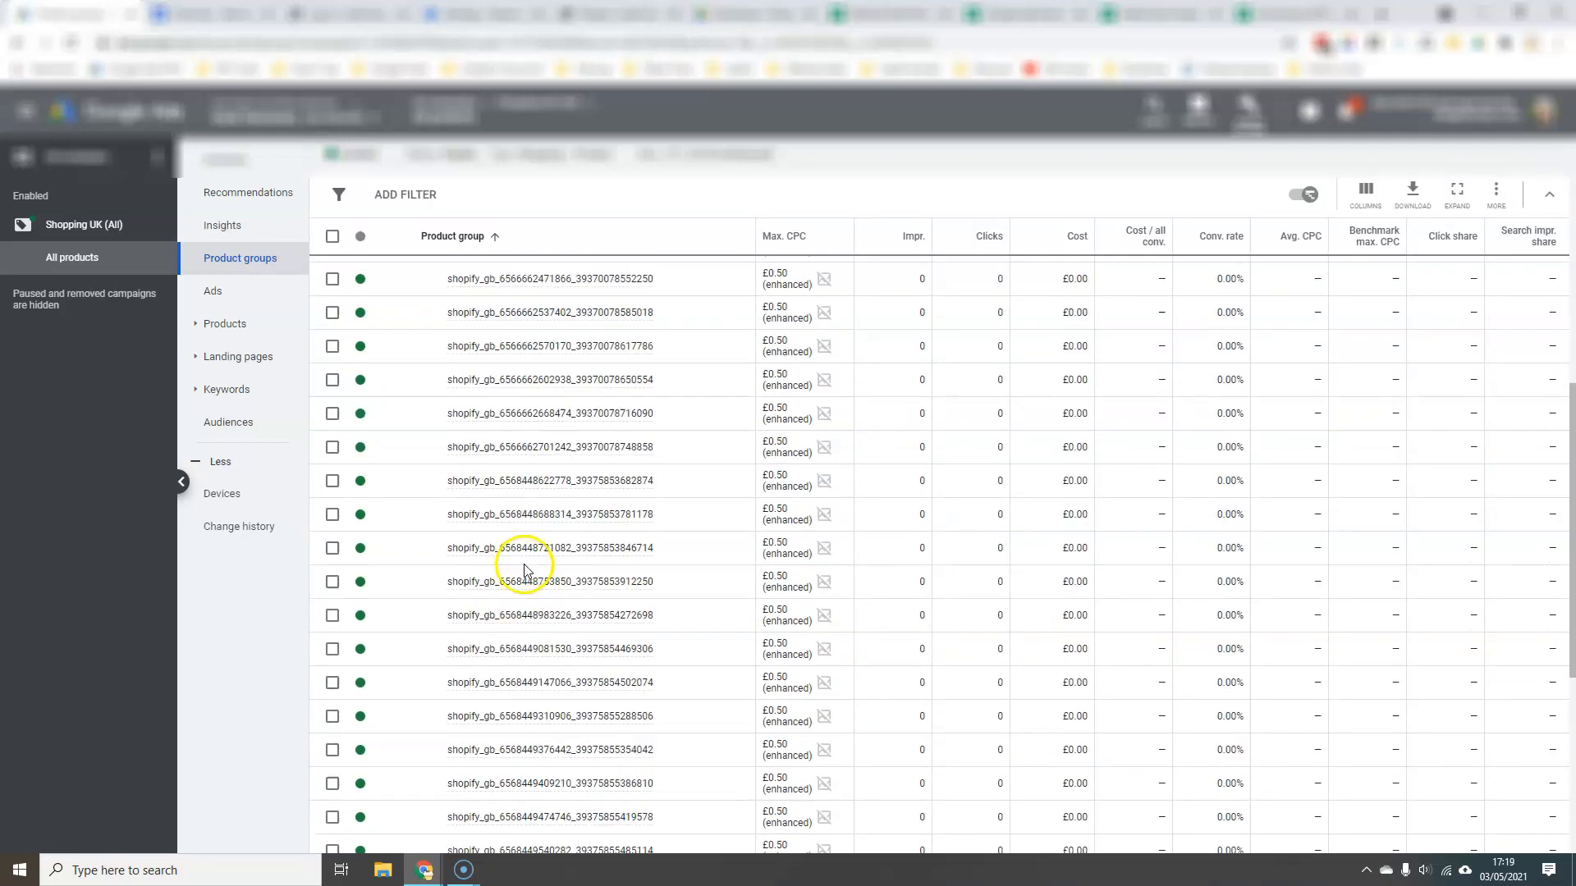
pyautogui.scroll(-5, 523, 568)
pyautogui.moveTo(426, 557)
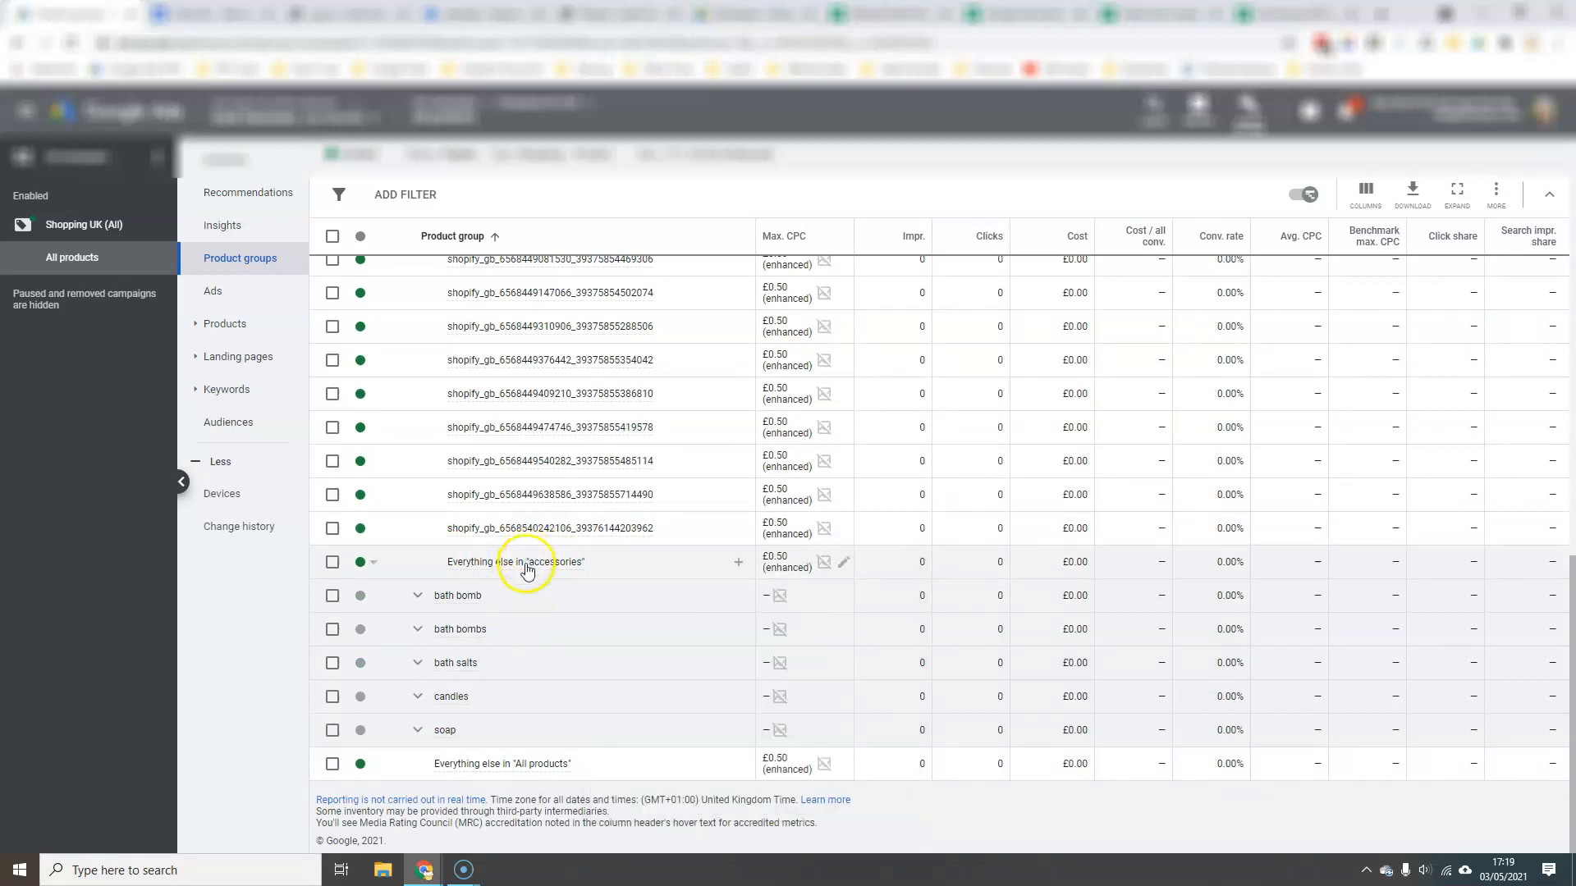
pyautogui.moveTo(527, 569)
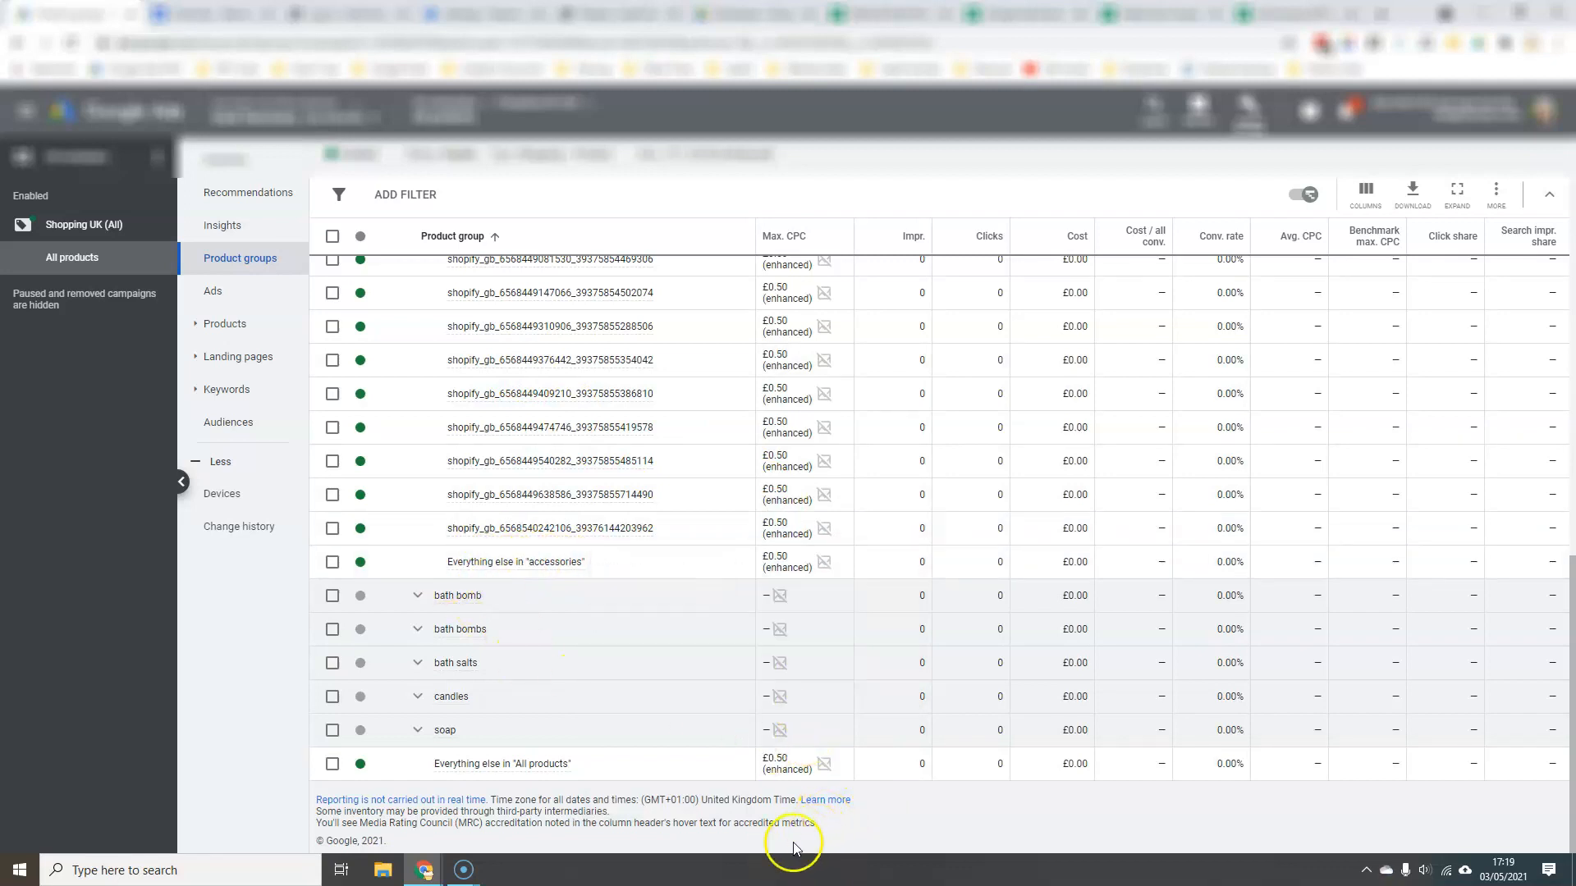
pyautogui.scroll(10, 633, 633)
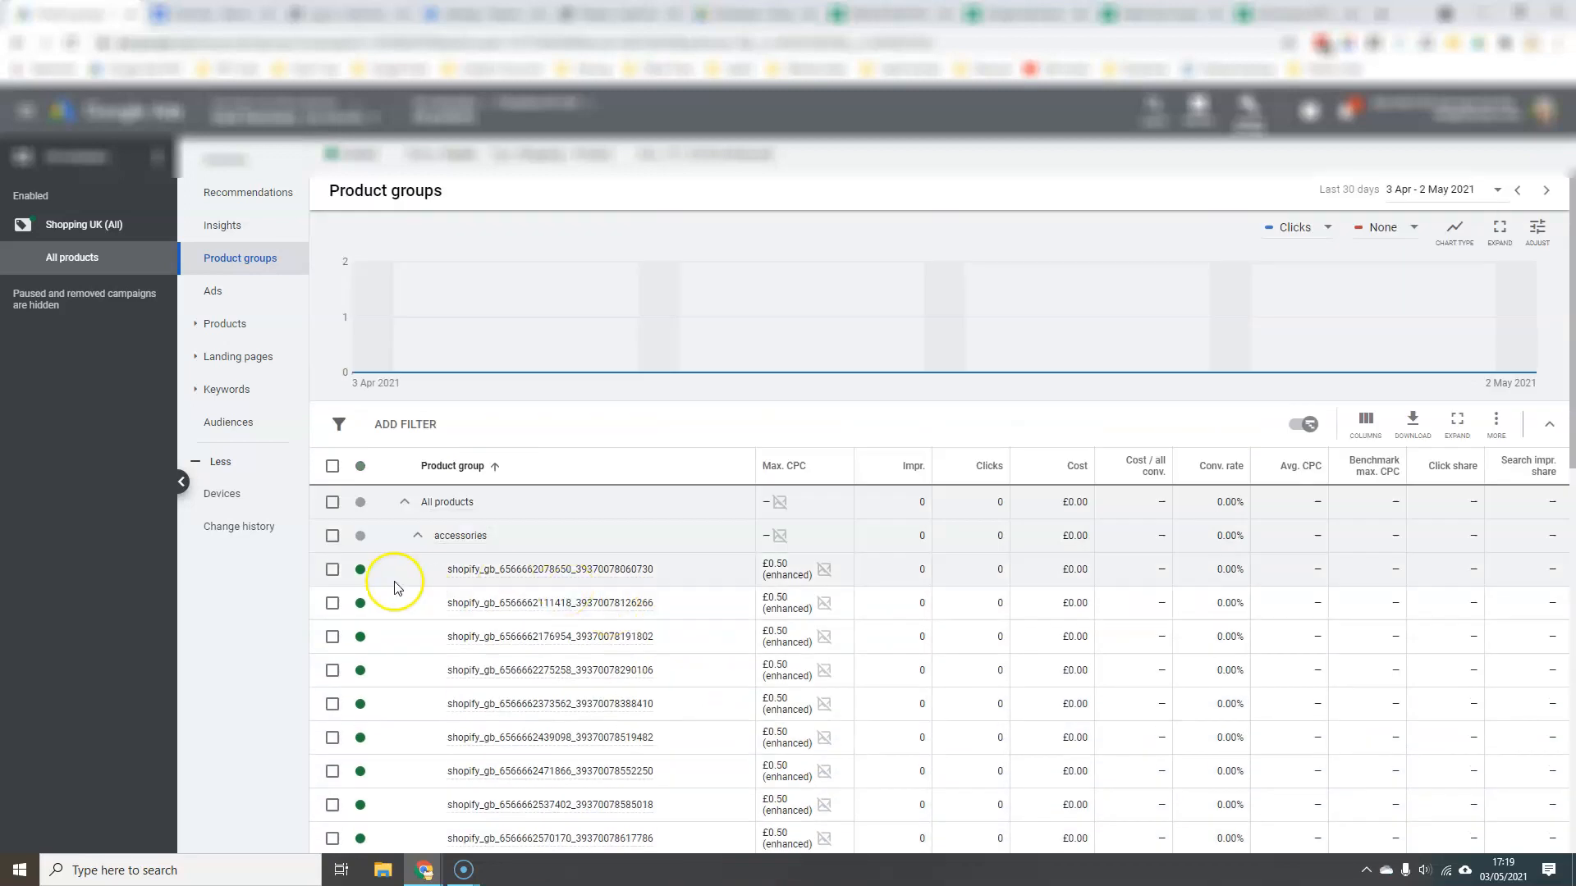
pyautogui.click(412, 537)
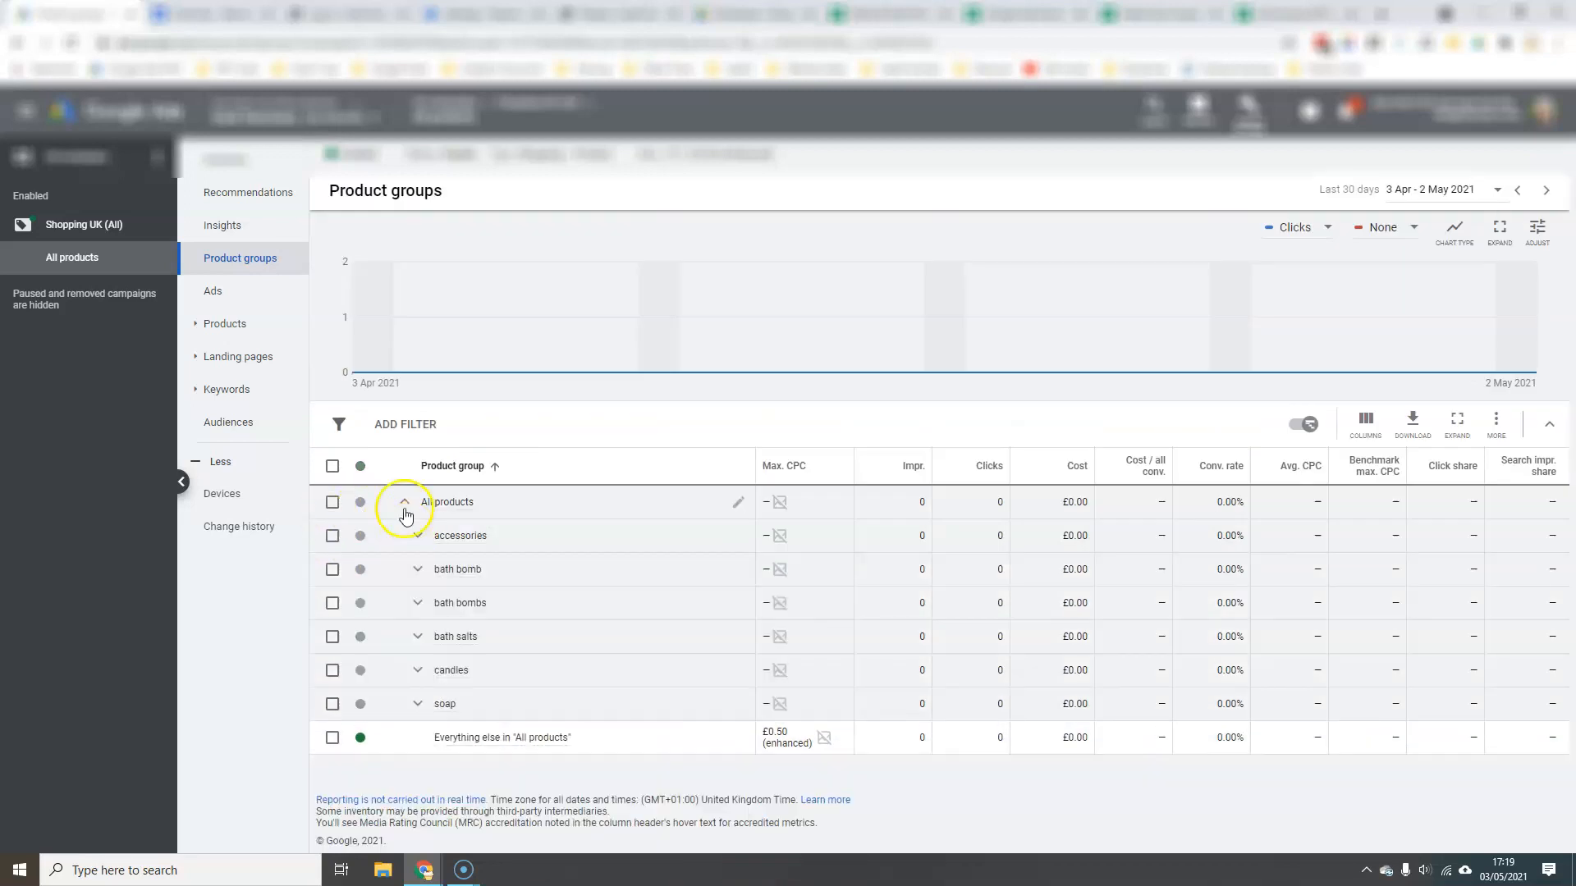
pyautogui.click(404, 501)
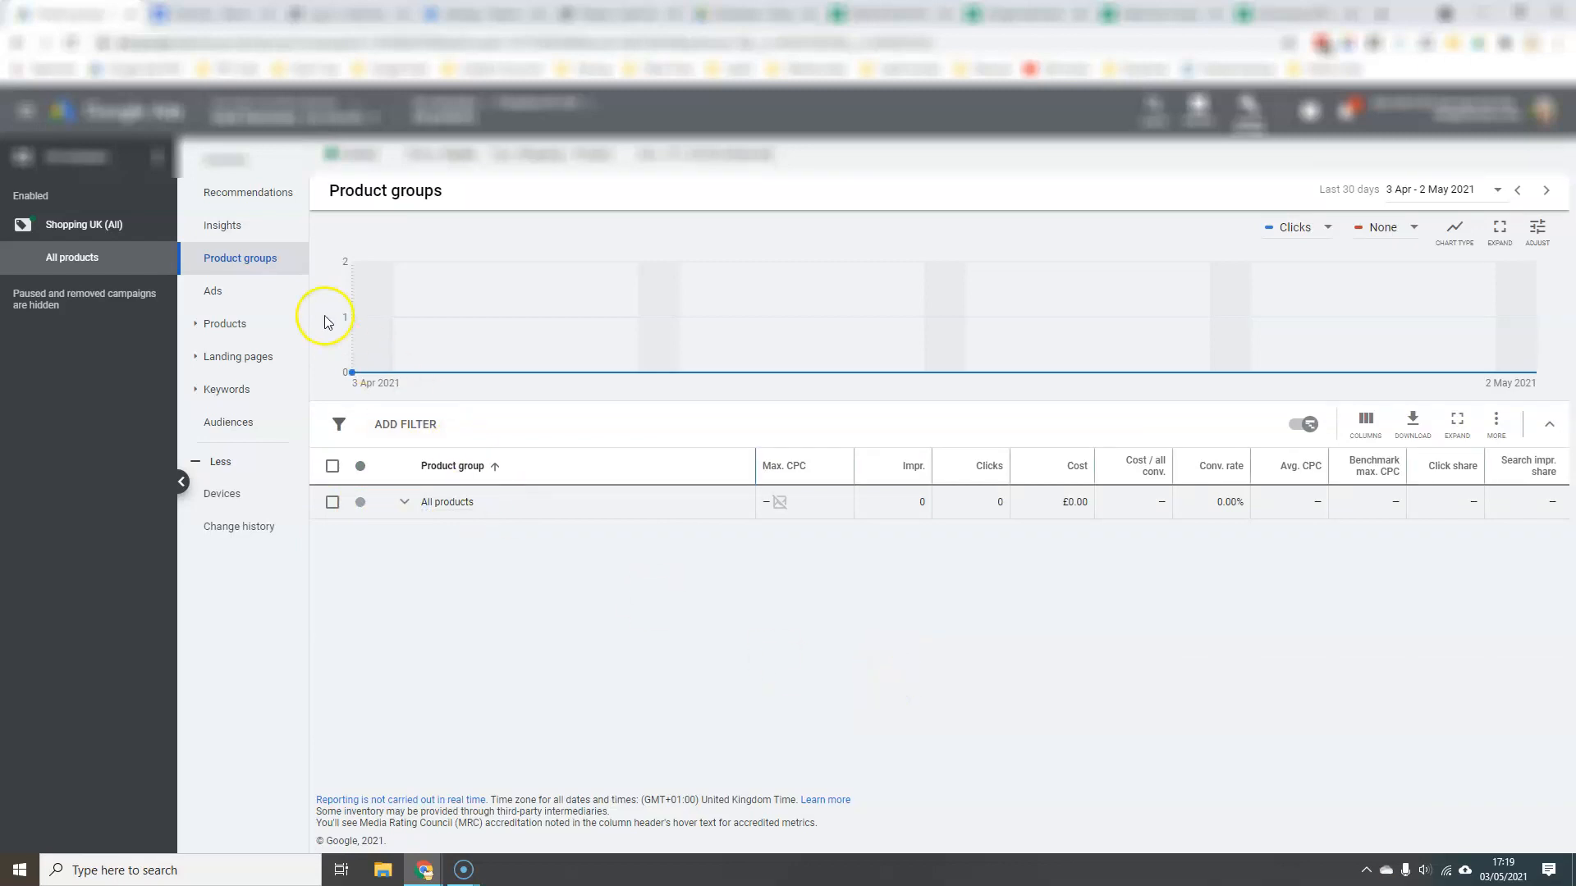
# Step: Set the Shopping UK (All) campaign's daily budget to £5 from the all-campaigns overview and save it, confirming the large increase
pyautogui.click(74, 226)
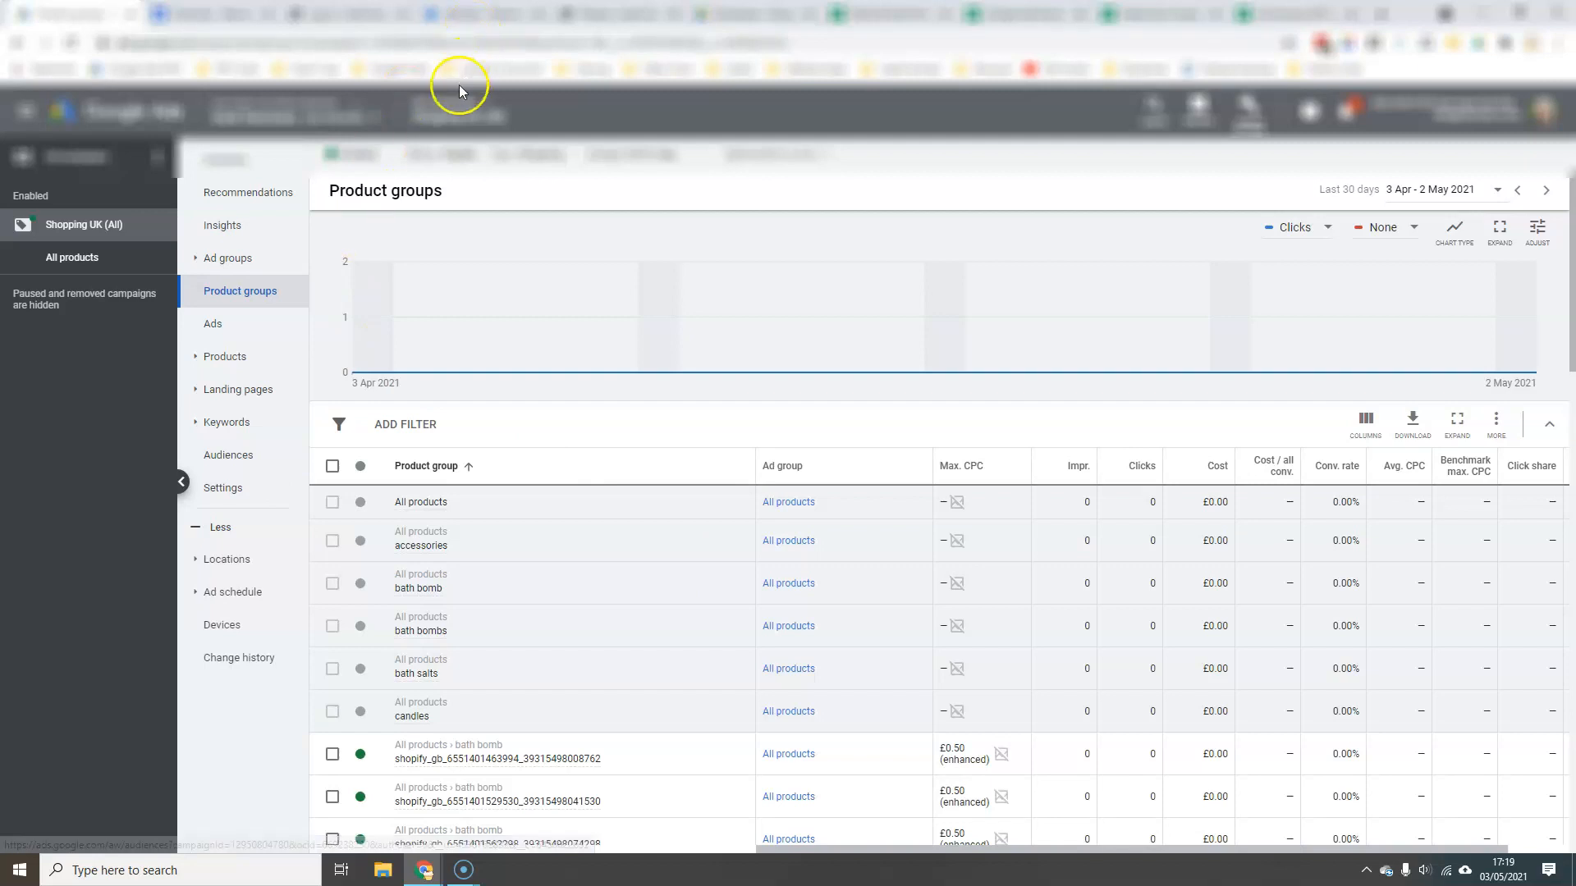
pyautogui.click(431, 107)
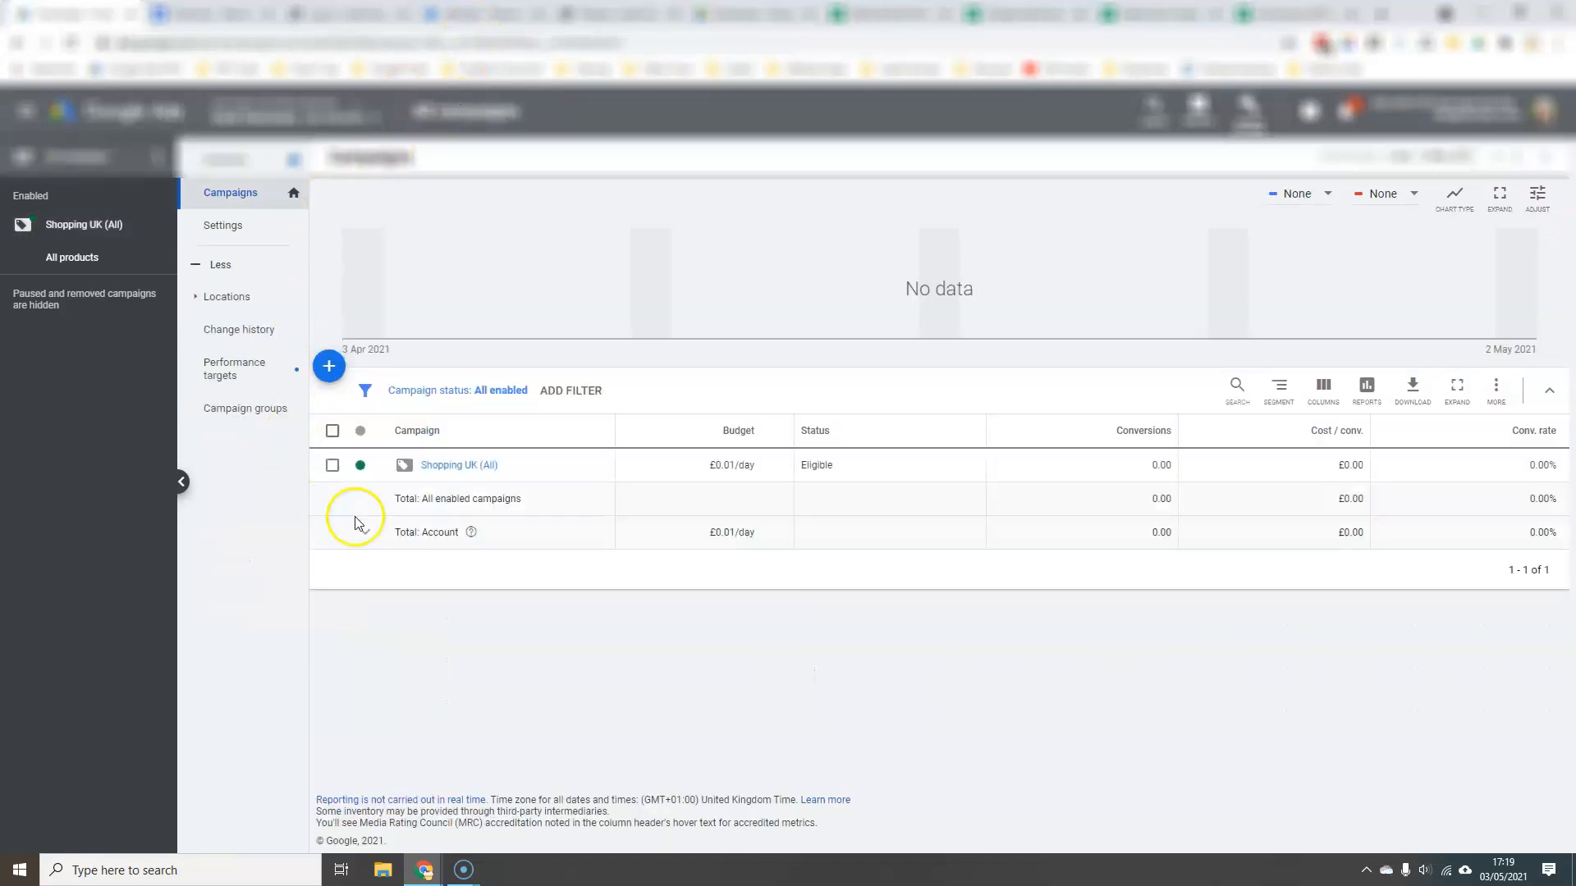
pyautogui.click(781, 466)
pyautogui.moveTo(697, 486); pyautogui.dragTo(589, 486)
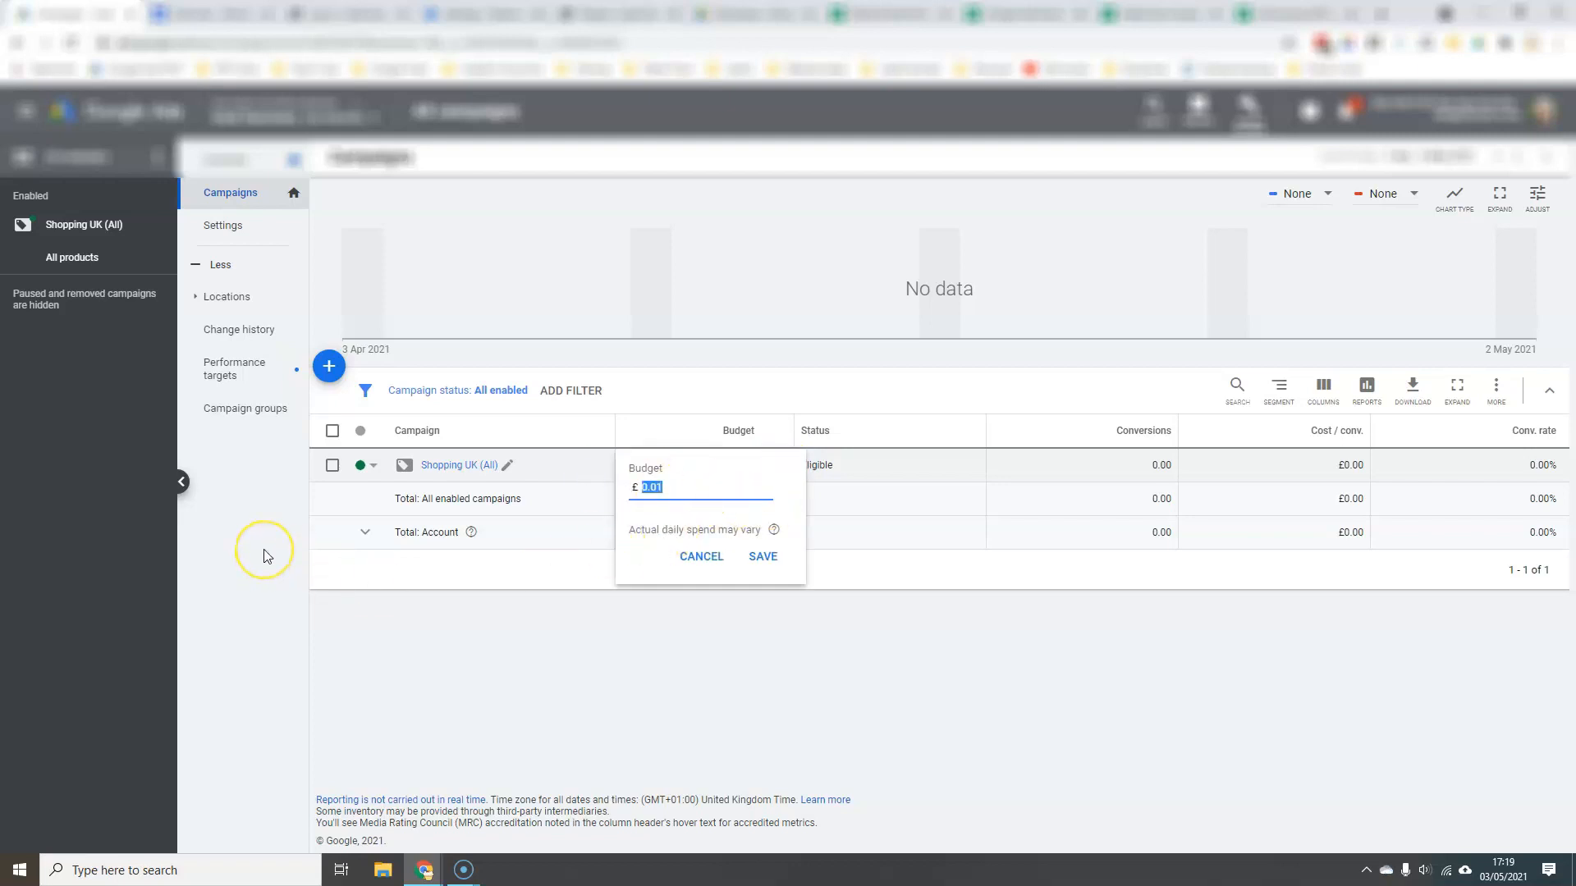
pyautogui.write('5')
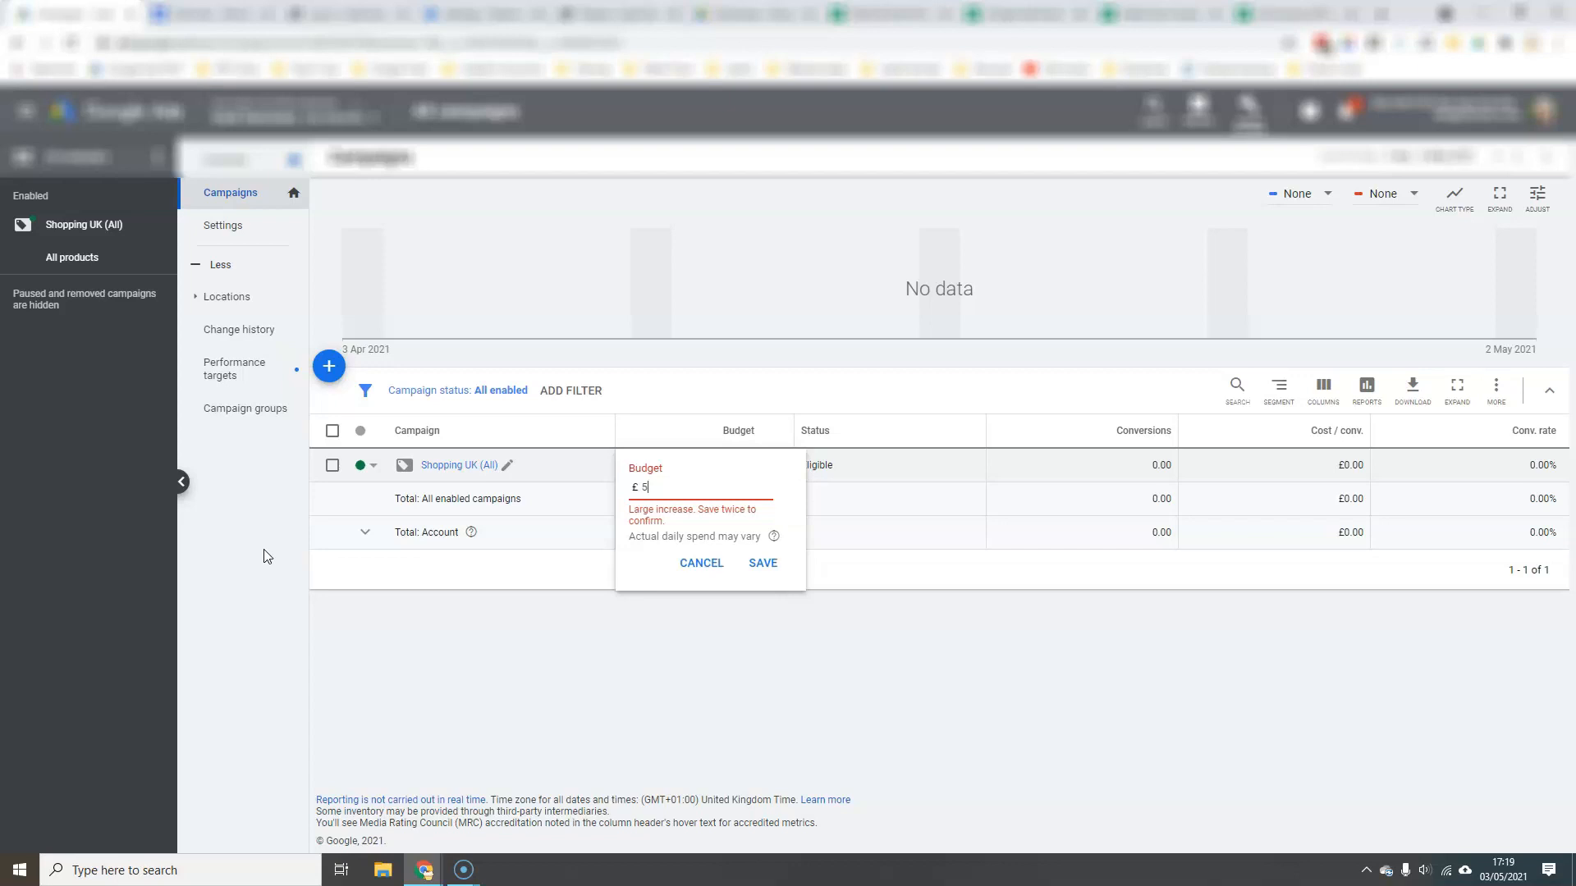
pyautogui.click(759, 561)
pyautogui.click(752, 553)
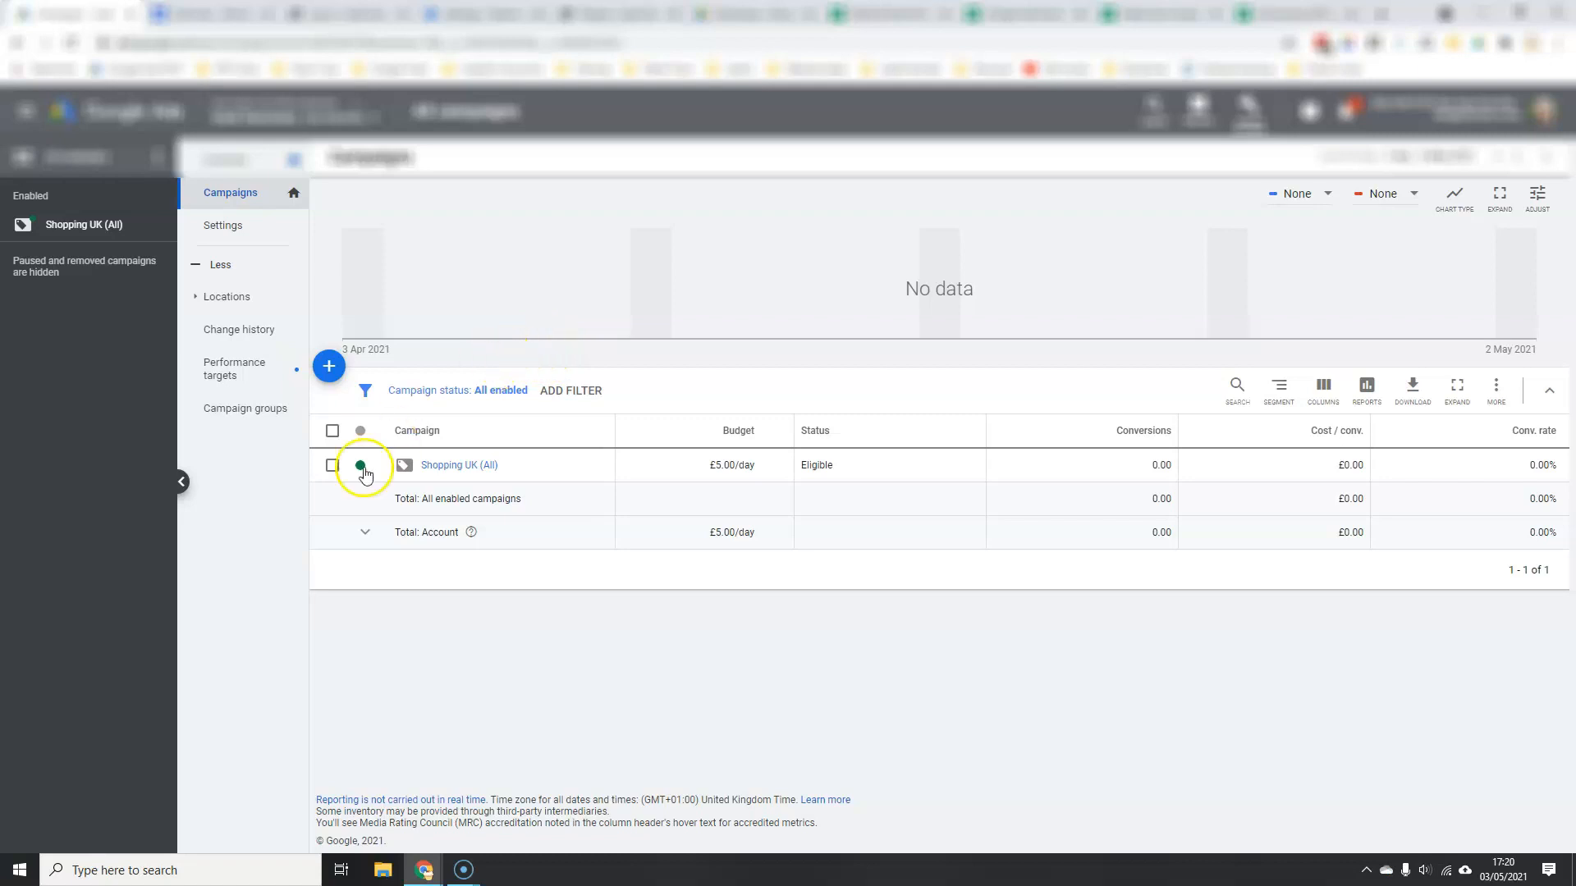
# Step: Switch to Google Merchant Center, examine the free listings clicks and open their performance dashboard, and return to Google Ads
pyautogui.click(213, 23)
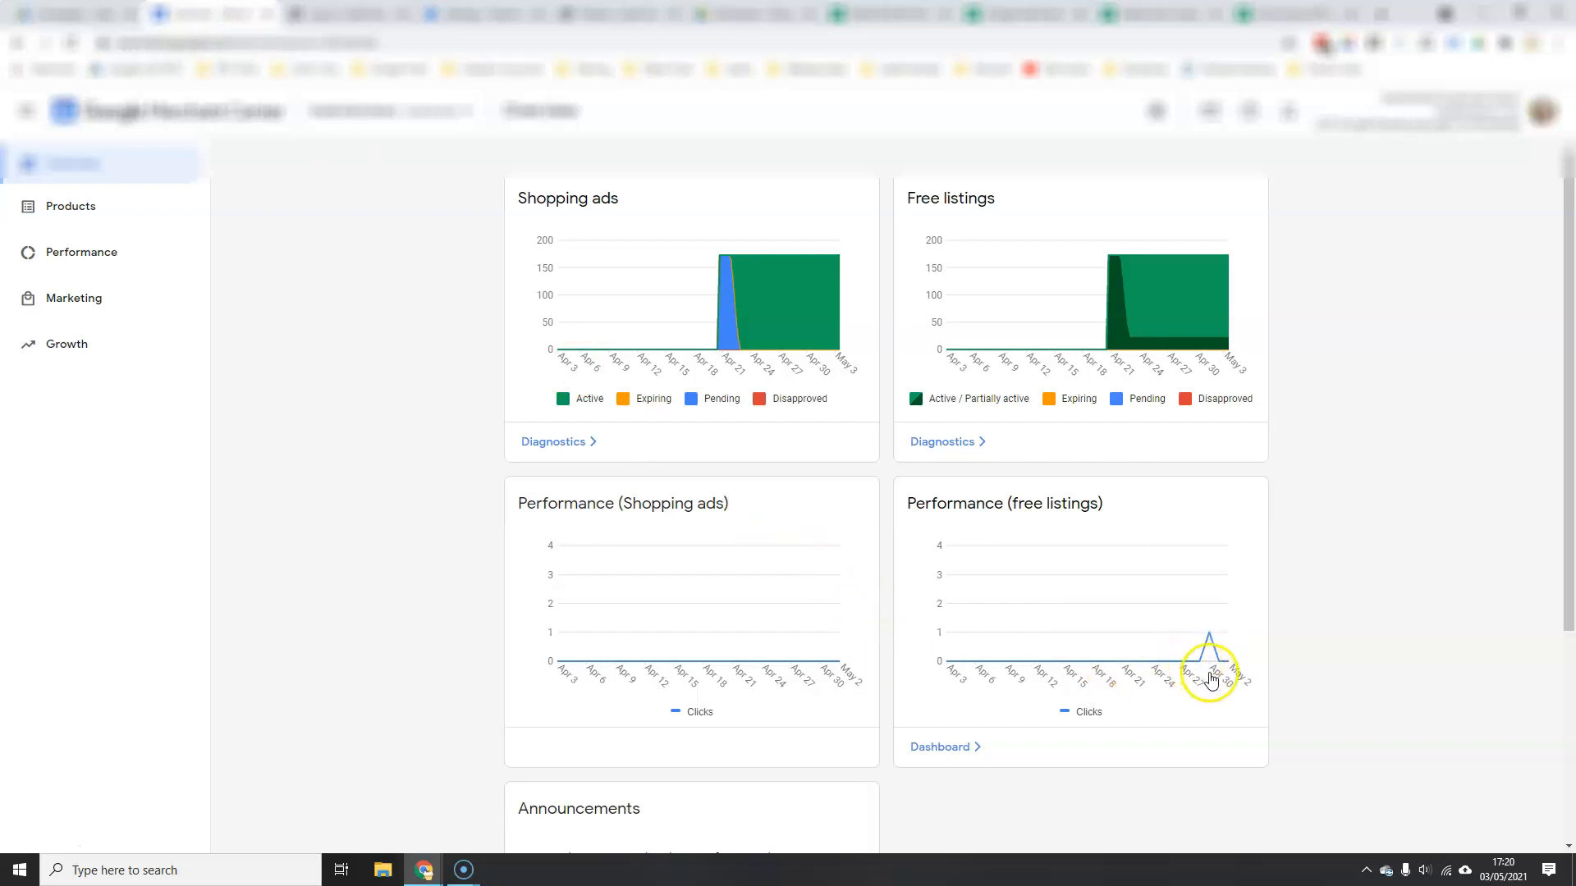
pyautogui.moveTo(1210, 644)
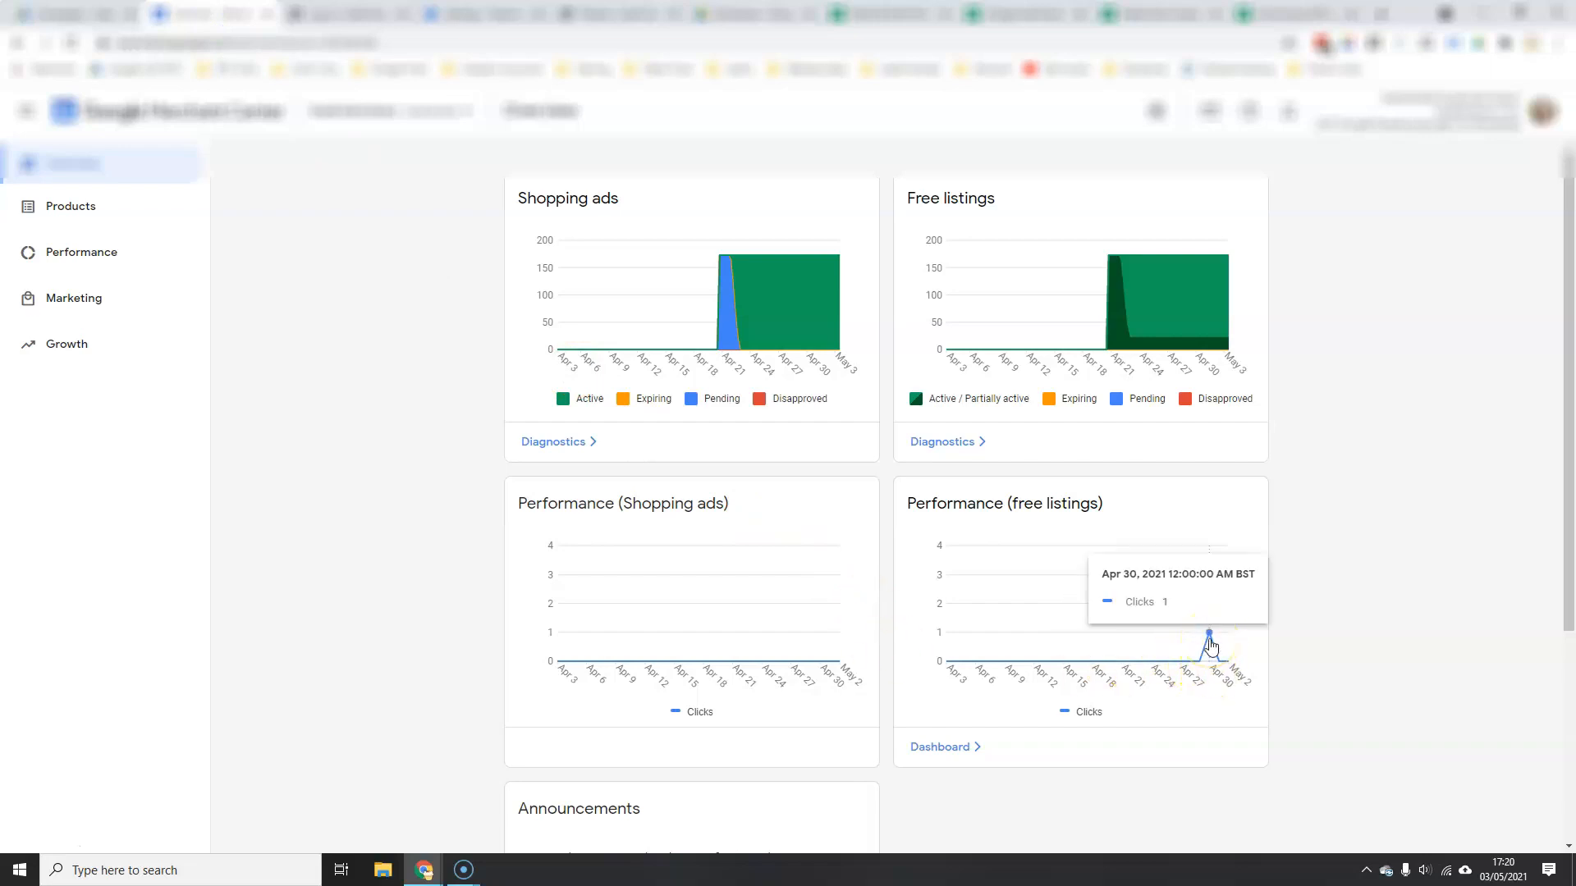
pyautogui.scroll(-4, 1208, 644)
pyautogui.scroll(3, 1160, 633)
pyautogui.click(923, 677)
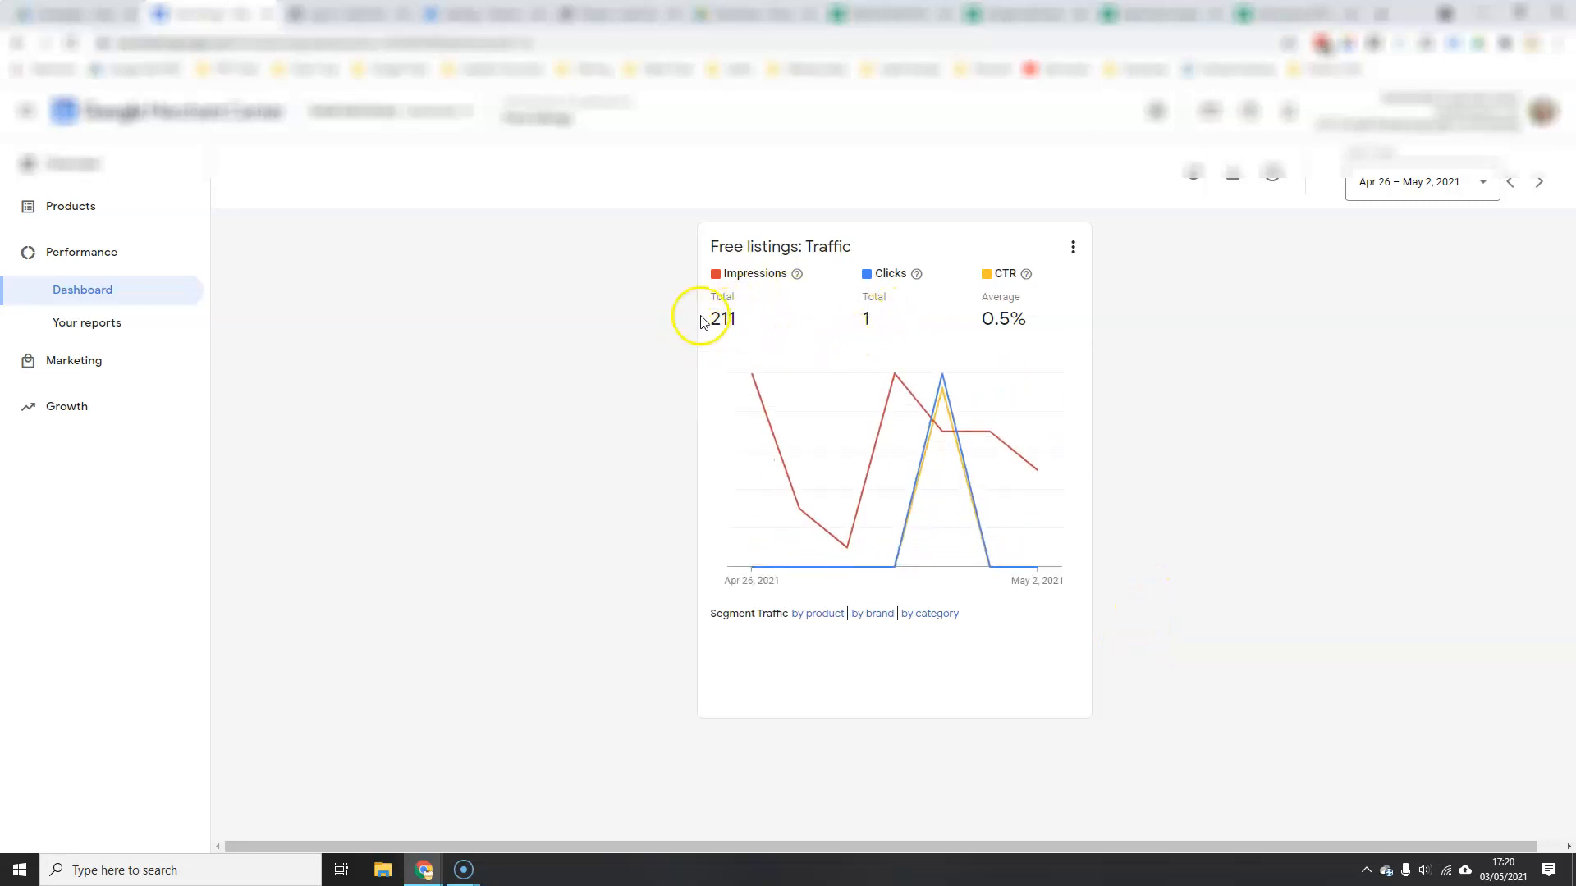
pyautogui.click(105, 14)
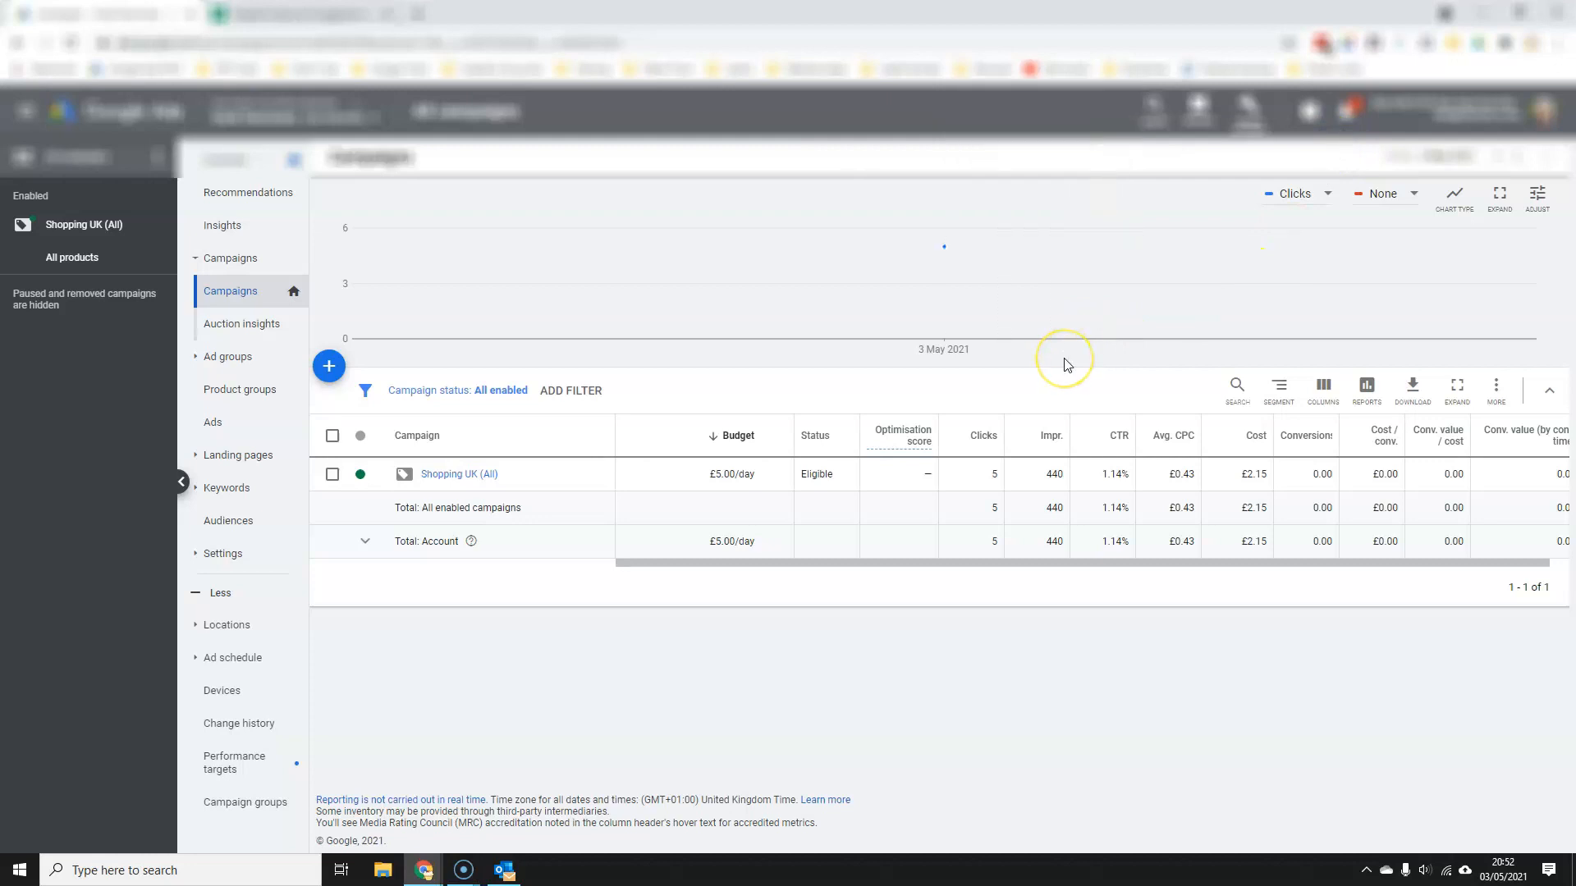
# Step: Switch to the negative keyword suggestions spreadsheet and look through its categorised keyword columns
pyautogui.click(305, 13)
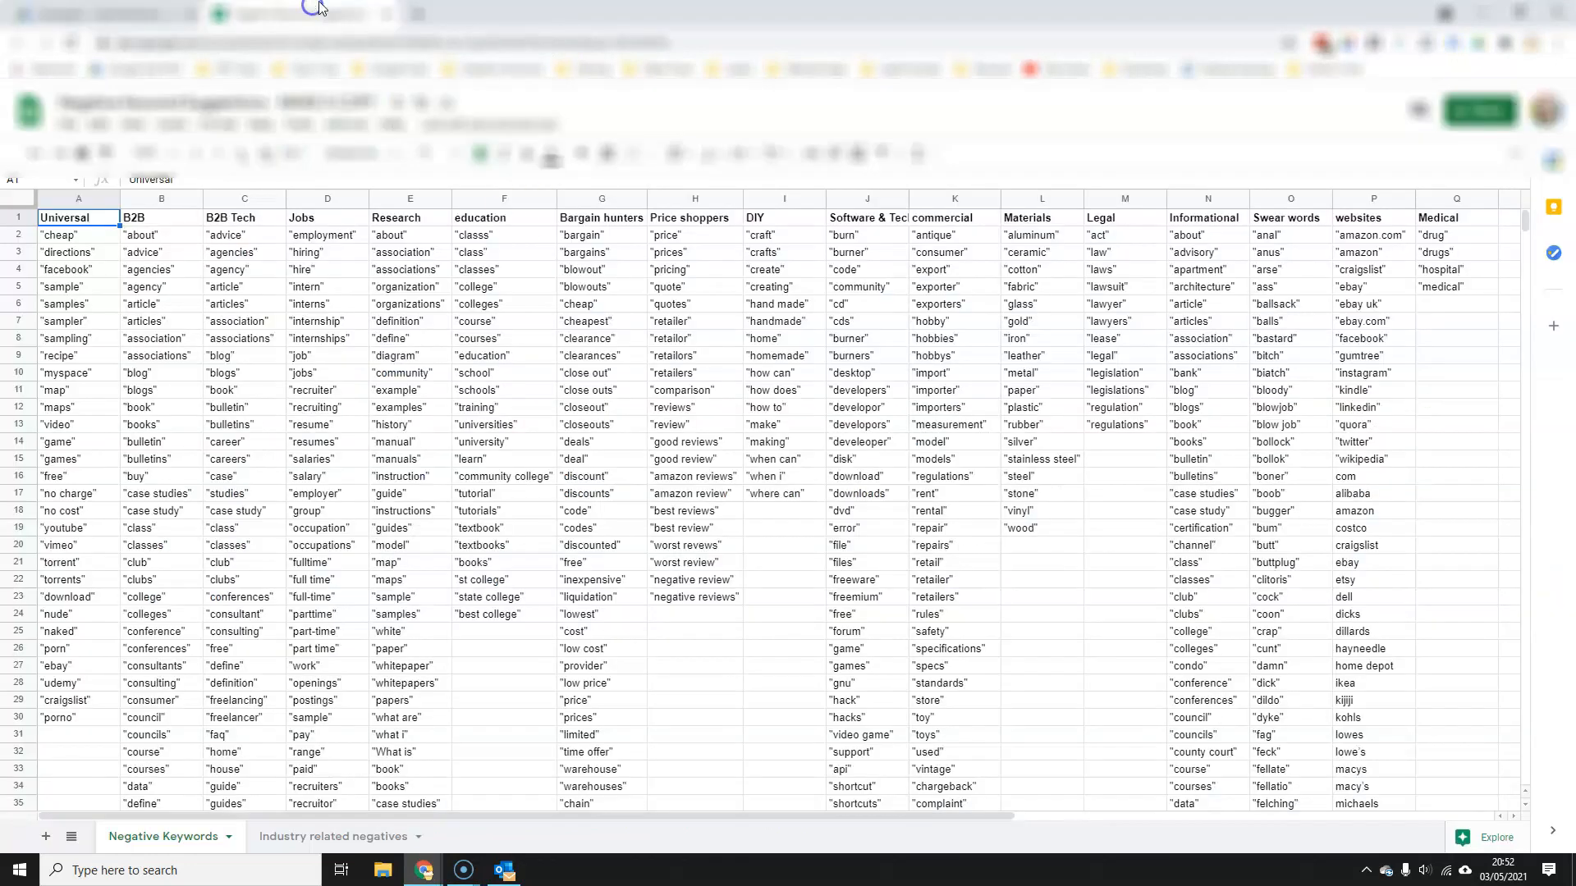
pyautogui.scroll(-8, 353, 459)
pyautogui.scroll(7, 993, 628)
pyautogui.scroll(2, 993, 628)
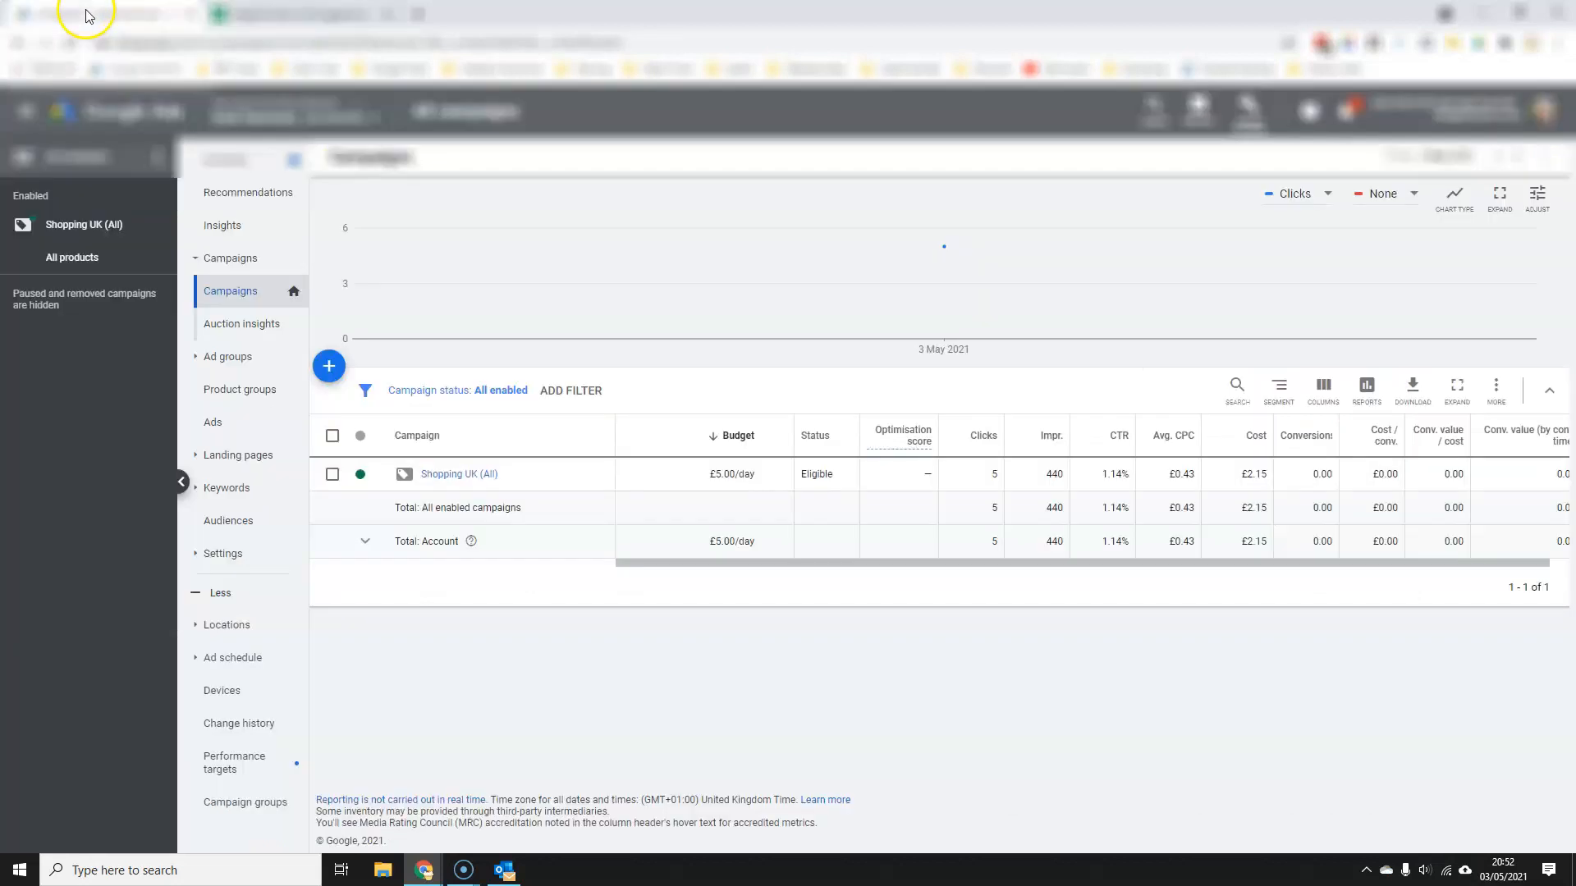
# Step: Switch back to Google Ads and start a new negative keyword list named Global negatives
pyautogui.click(82, 14)
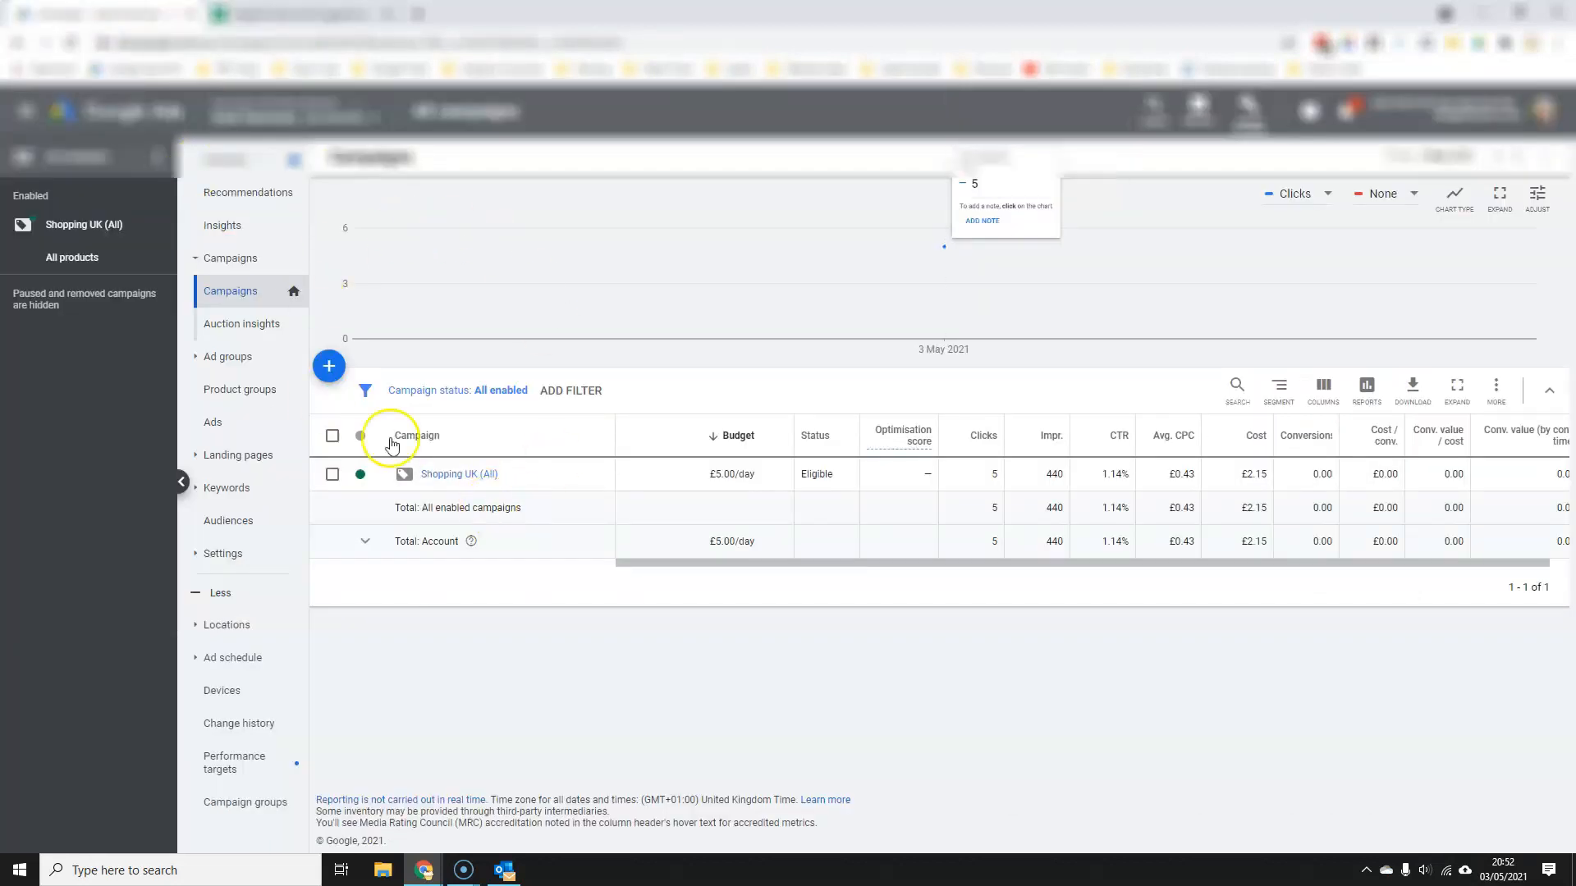
pyautogui.click(1261, 121)
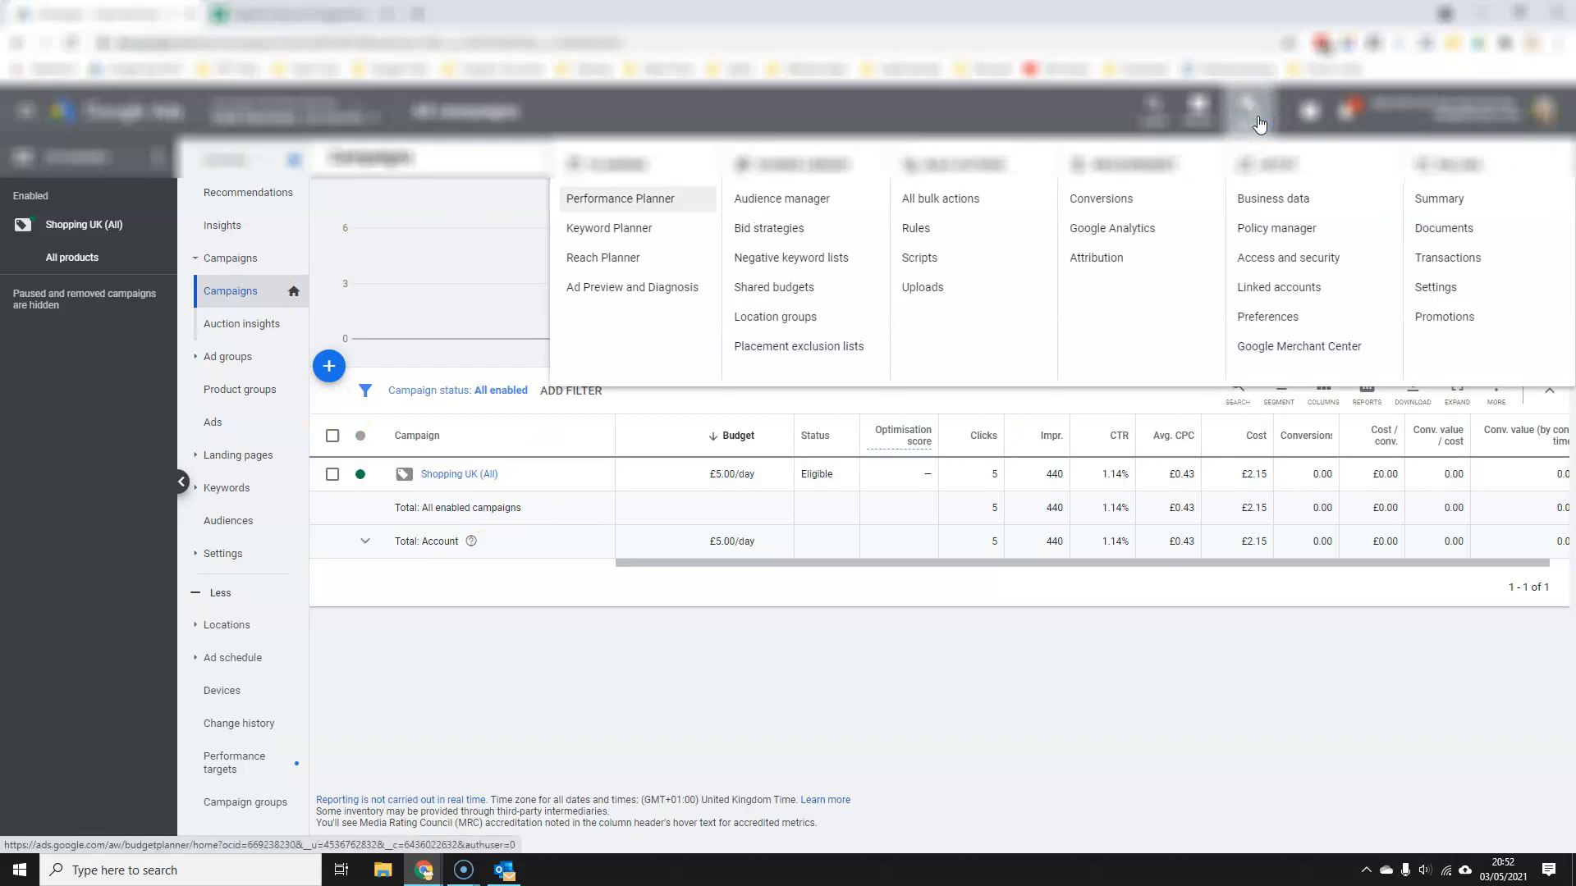
pyautogui.click(802, 267)
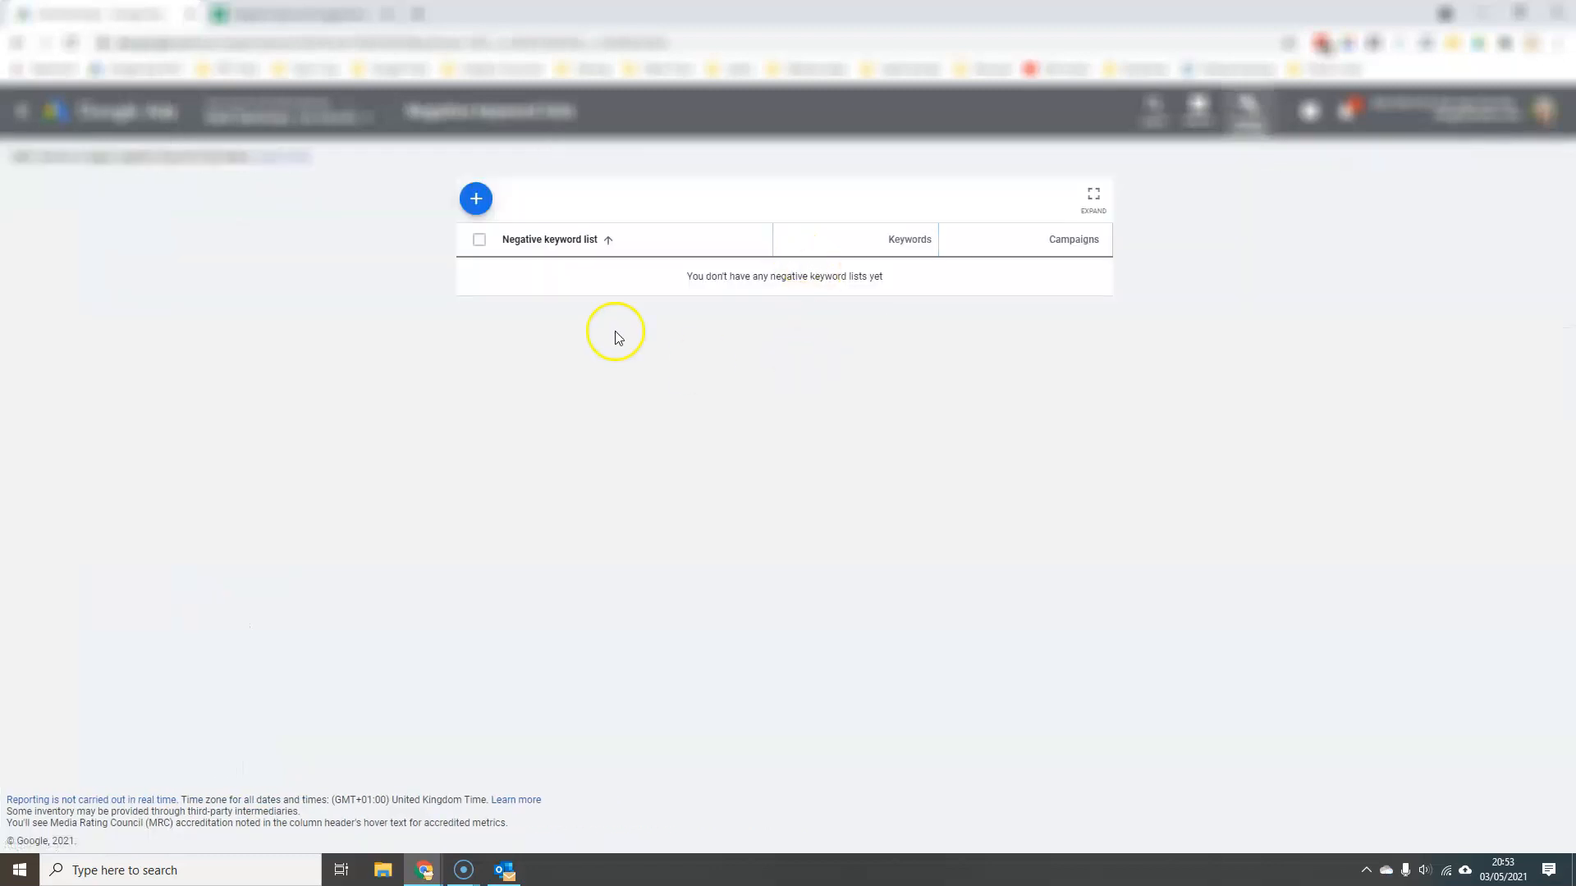
pyautogui.click(476, 198)
pyautogui.click(502, 212)
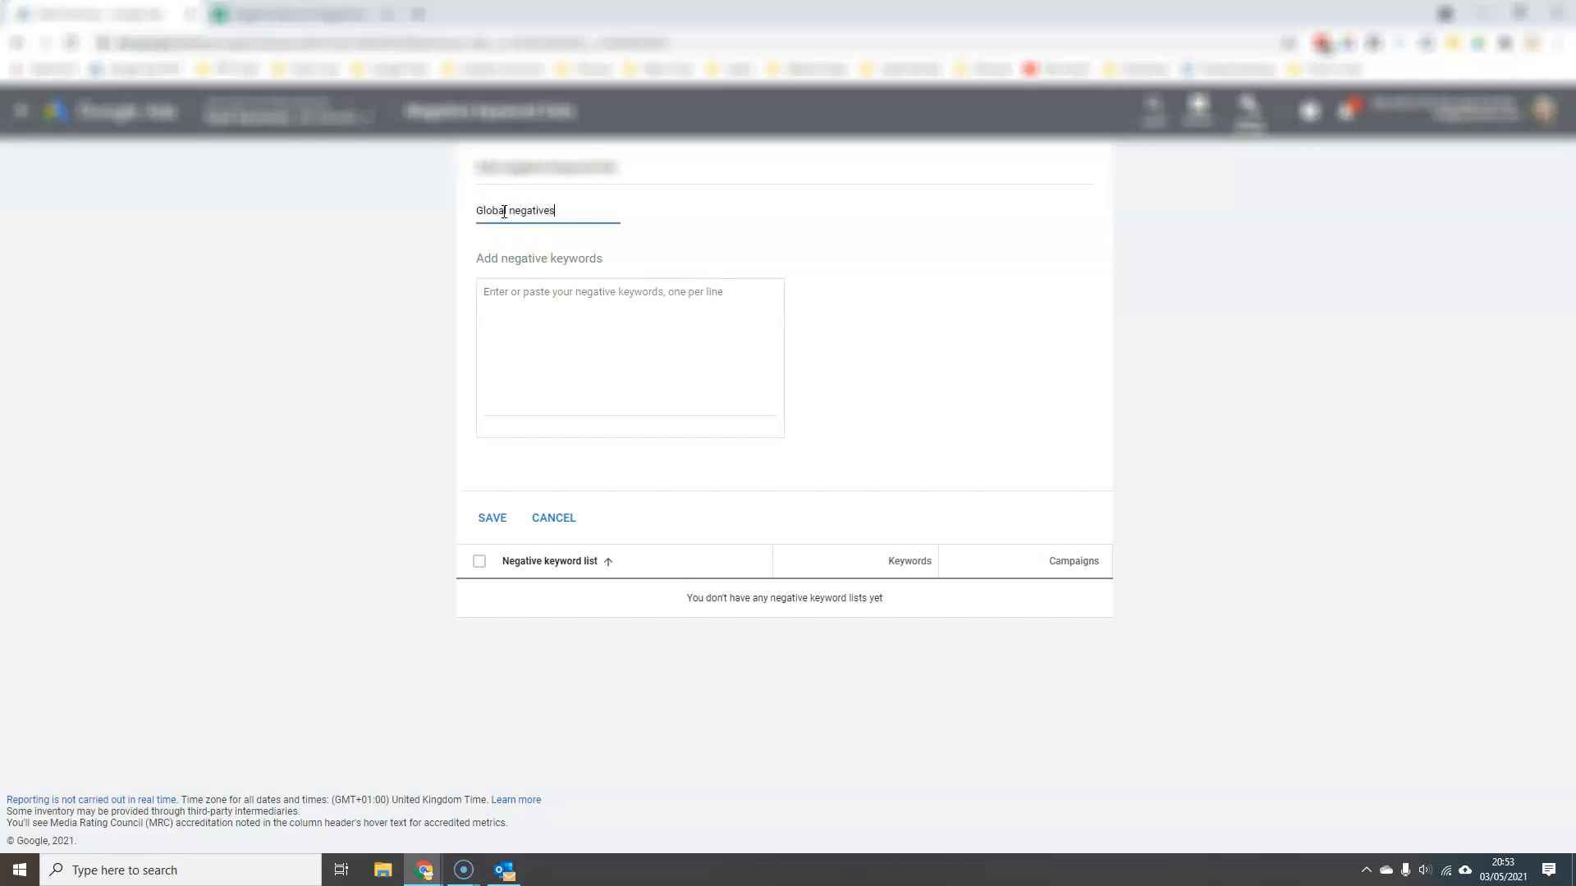
pyautogui.click(531, 307)
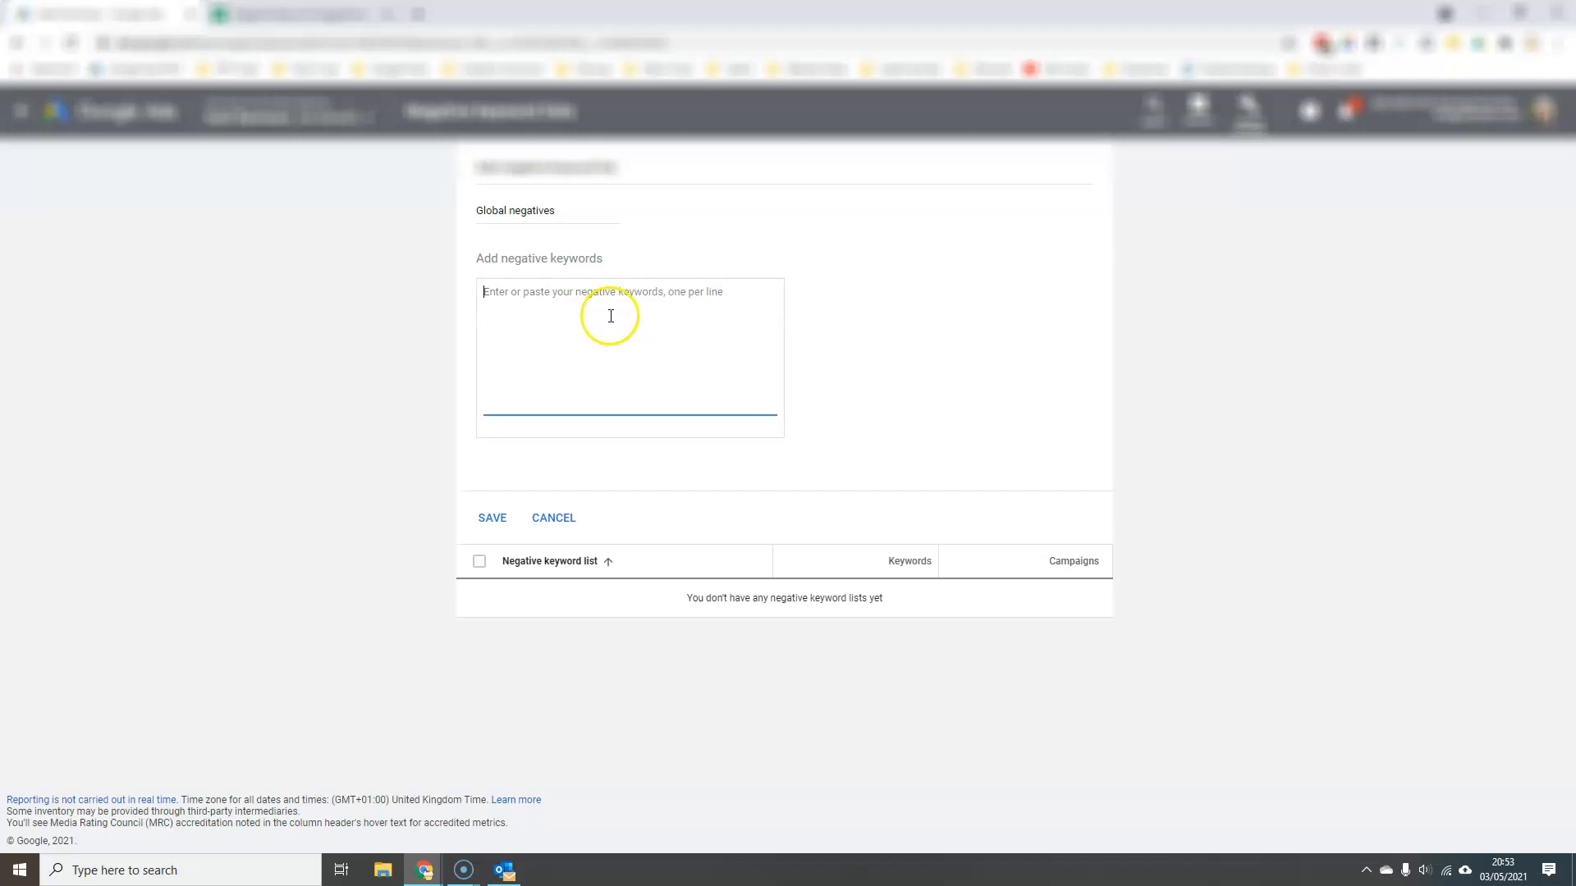
# Step: Copy all keywords under Universal in the spreadsheet and paste them into the Global negatives list
pyautogui.click(270, 9)
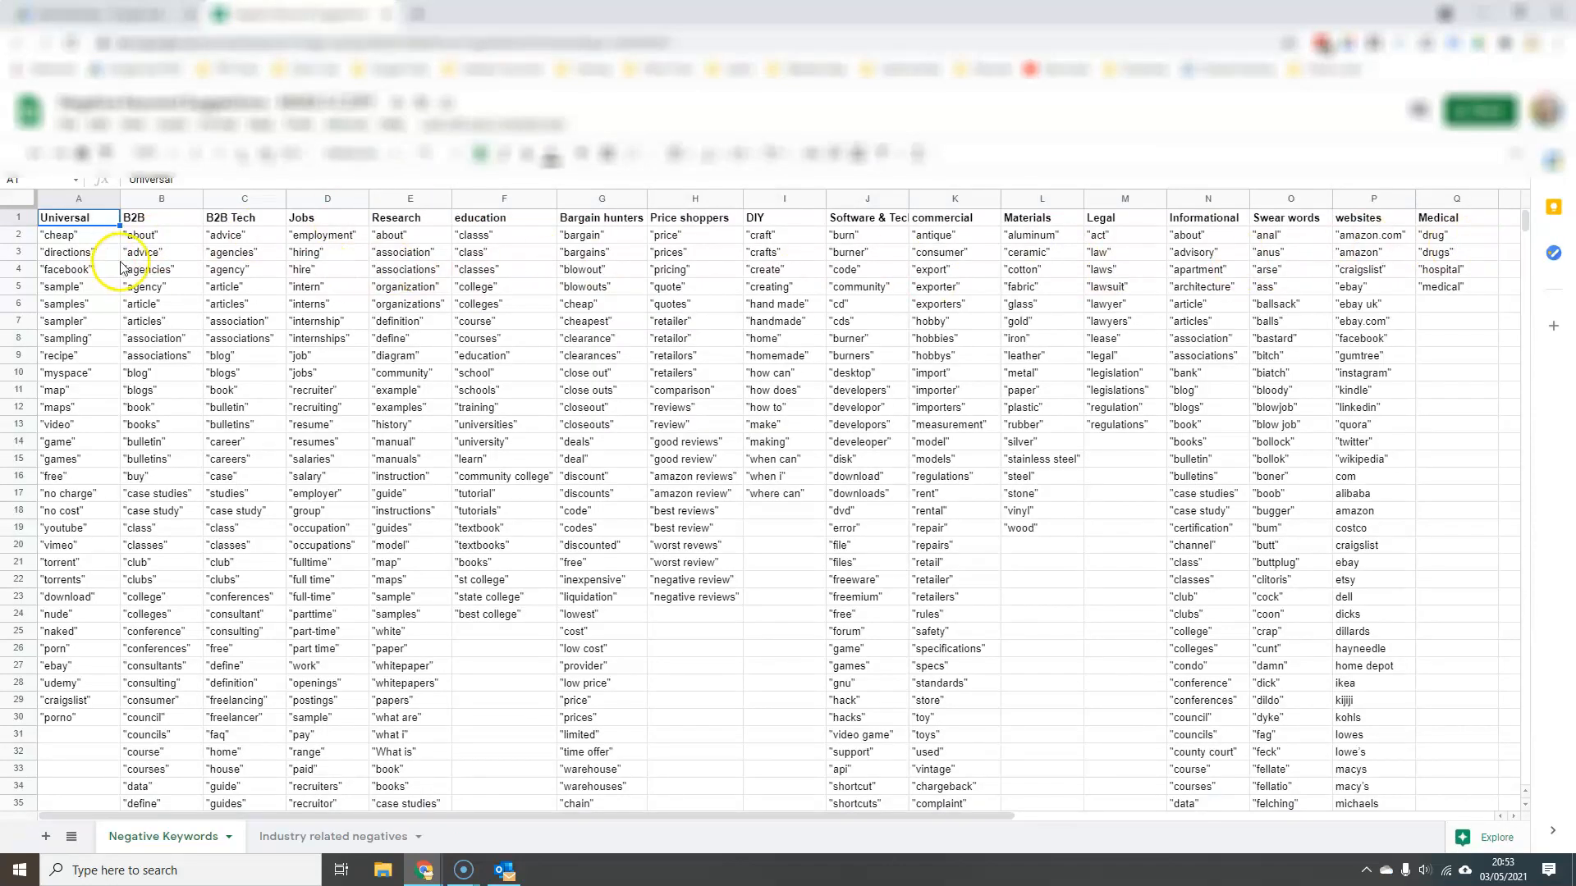
pyautogui.click(93, 237)
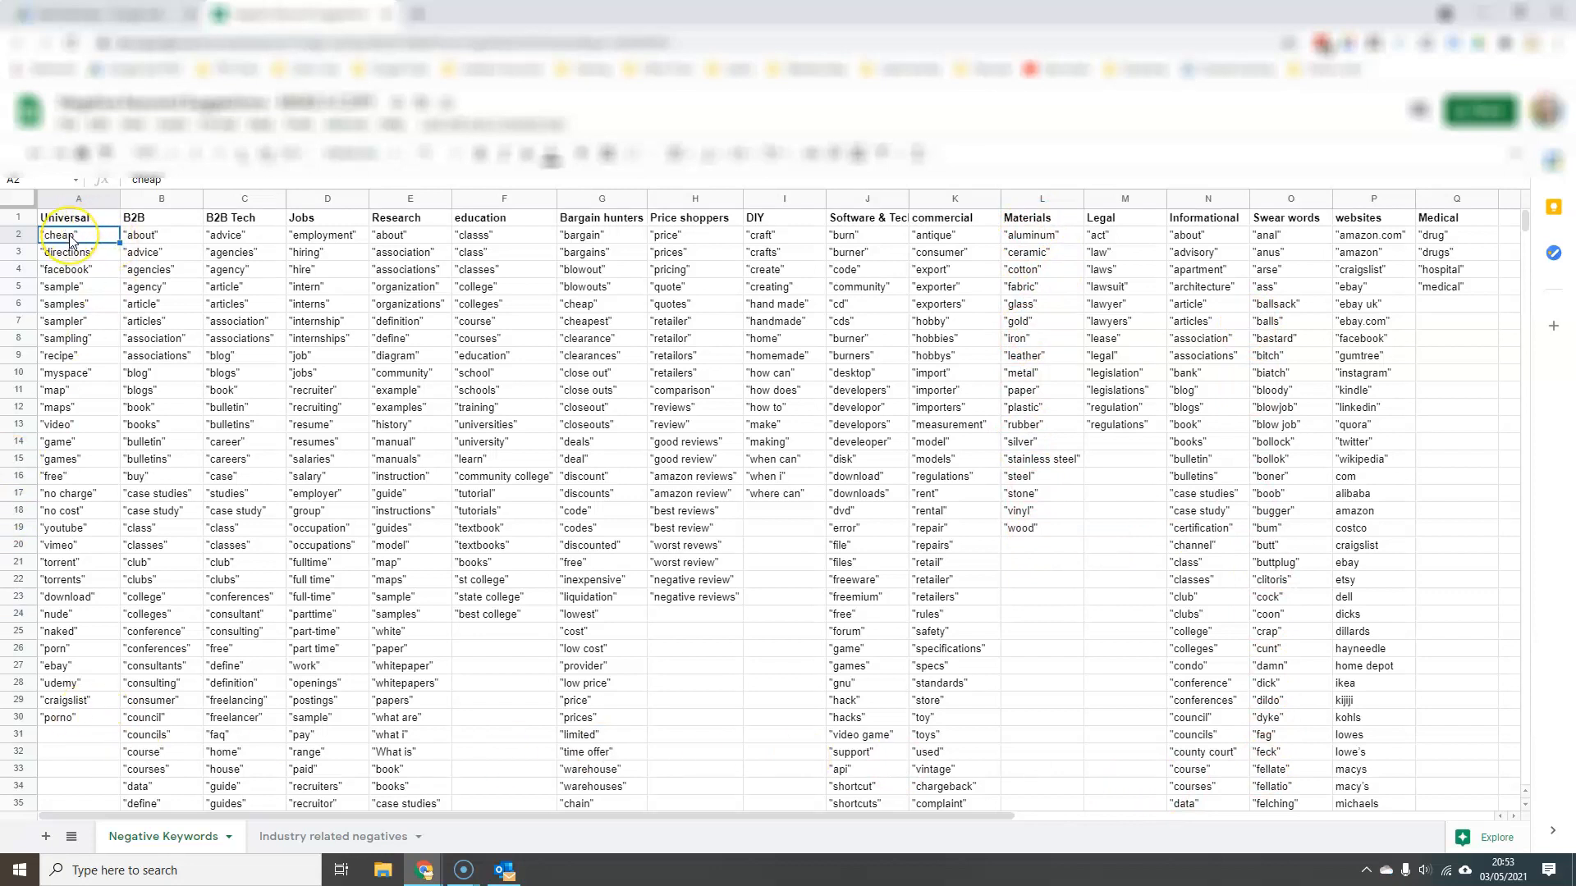
pyautogui.hotkey('ctrl', 'shift', 'Down')
pyautogui.hotkey('ctrl', 'c')
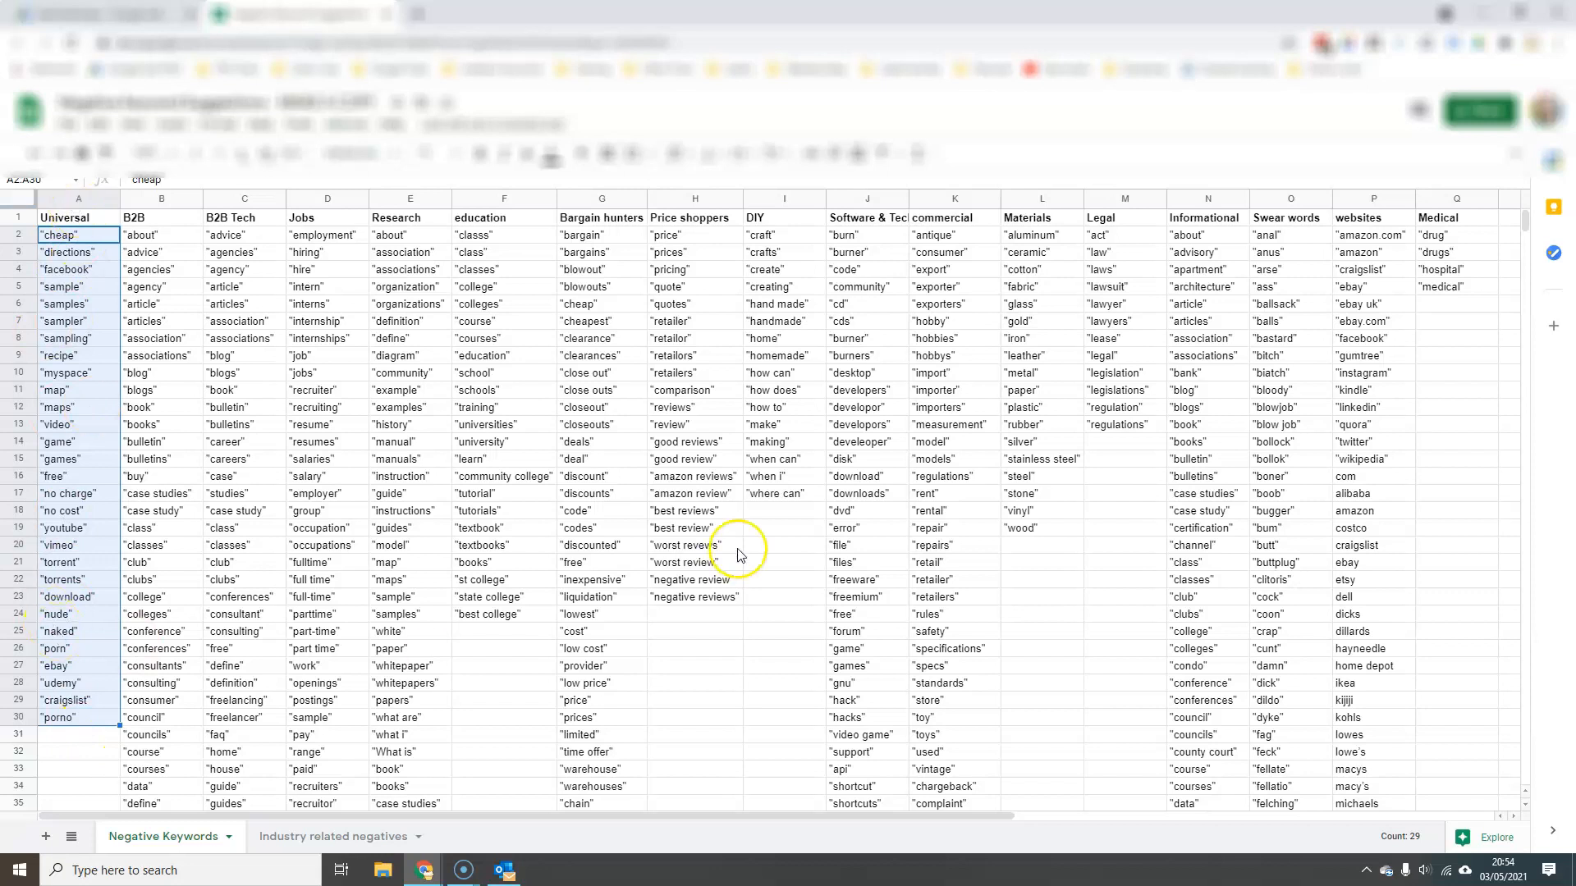
pyautogui.click(69, 8)
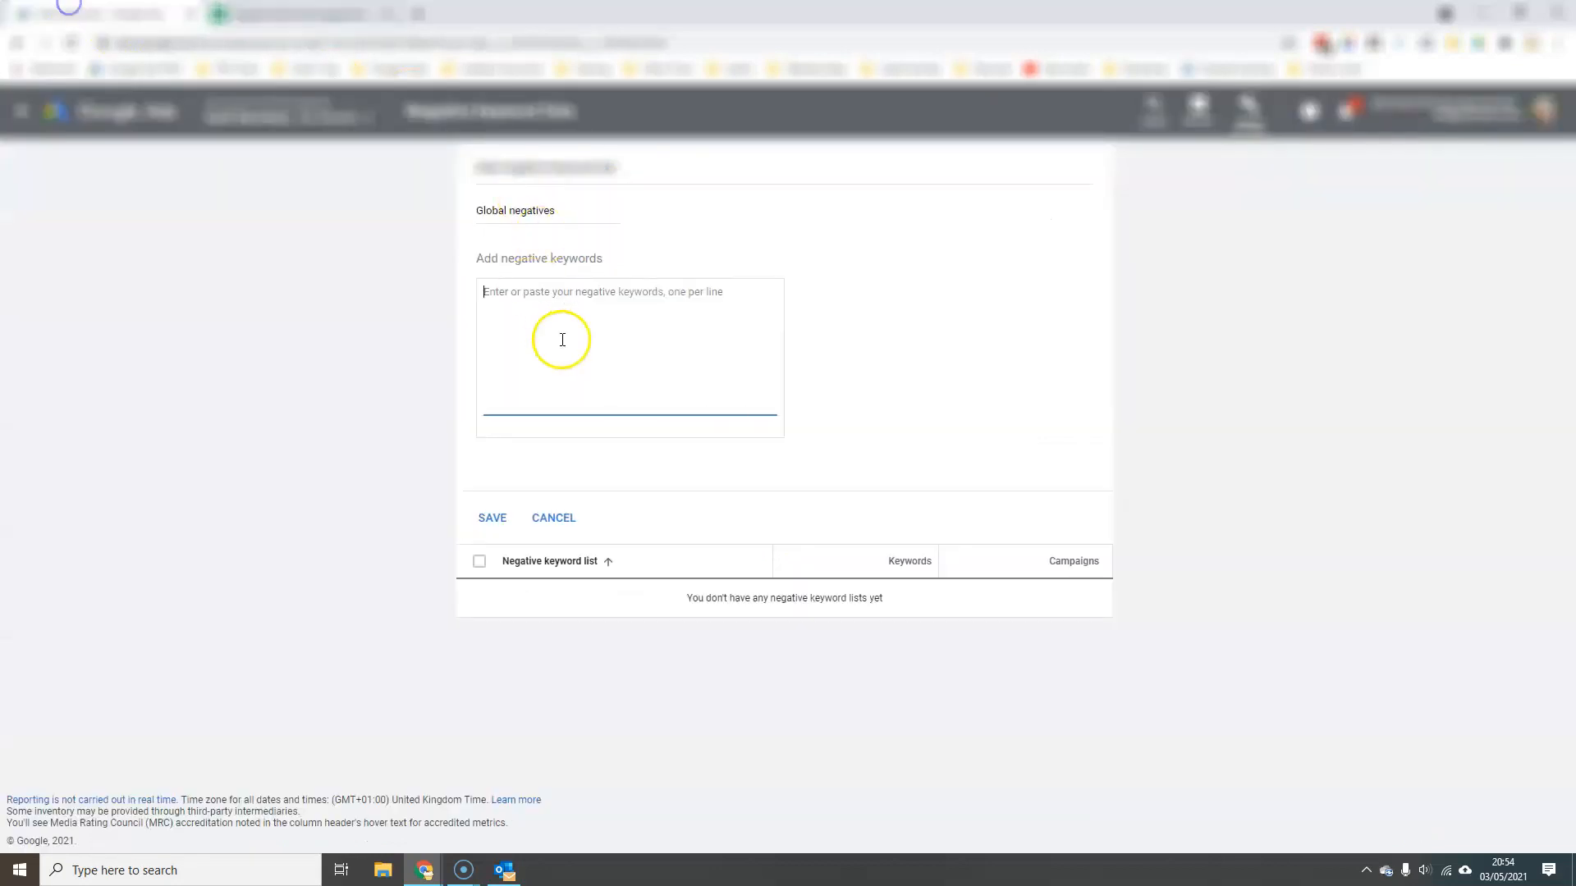
pyautogui.hotkey('ctrl', 'v')
# Step: Copy all keywords under B2B in the spreadsheet and append them on a new line in the Global negatives list
pyautogui.click(254, 16)
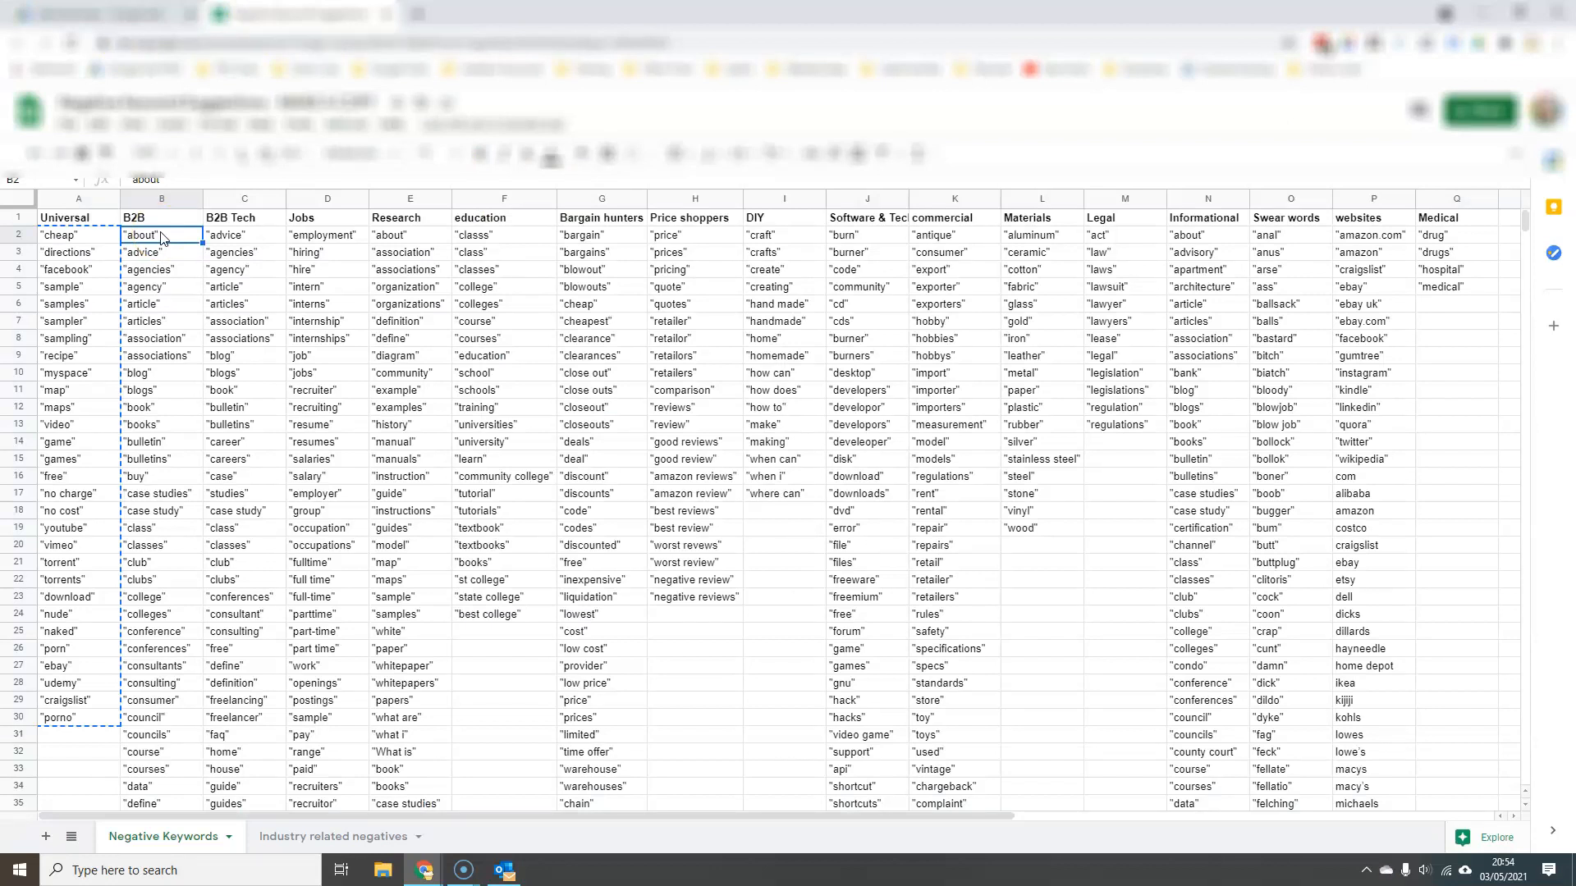
pyautogui.hotkey('ctrl', 'shift', 'Down')
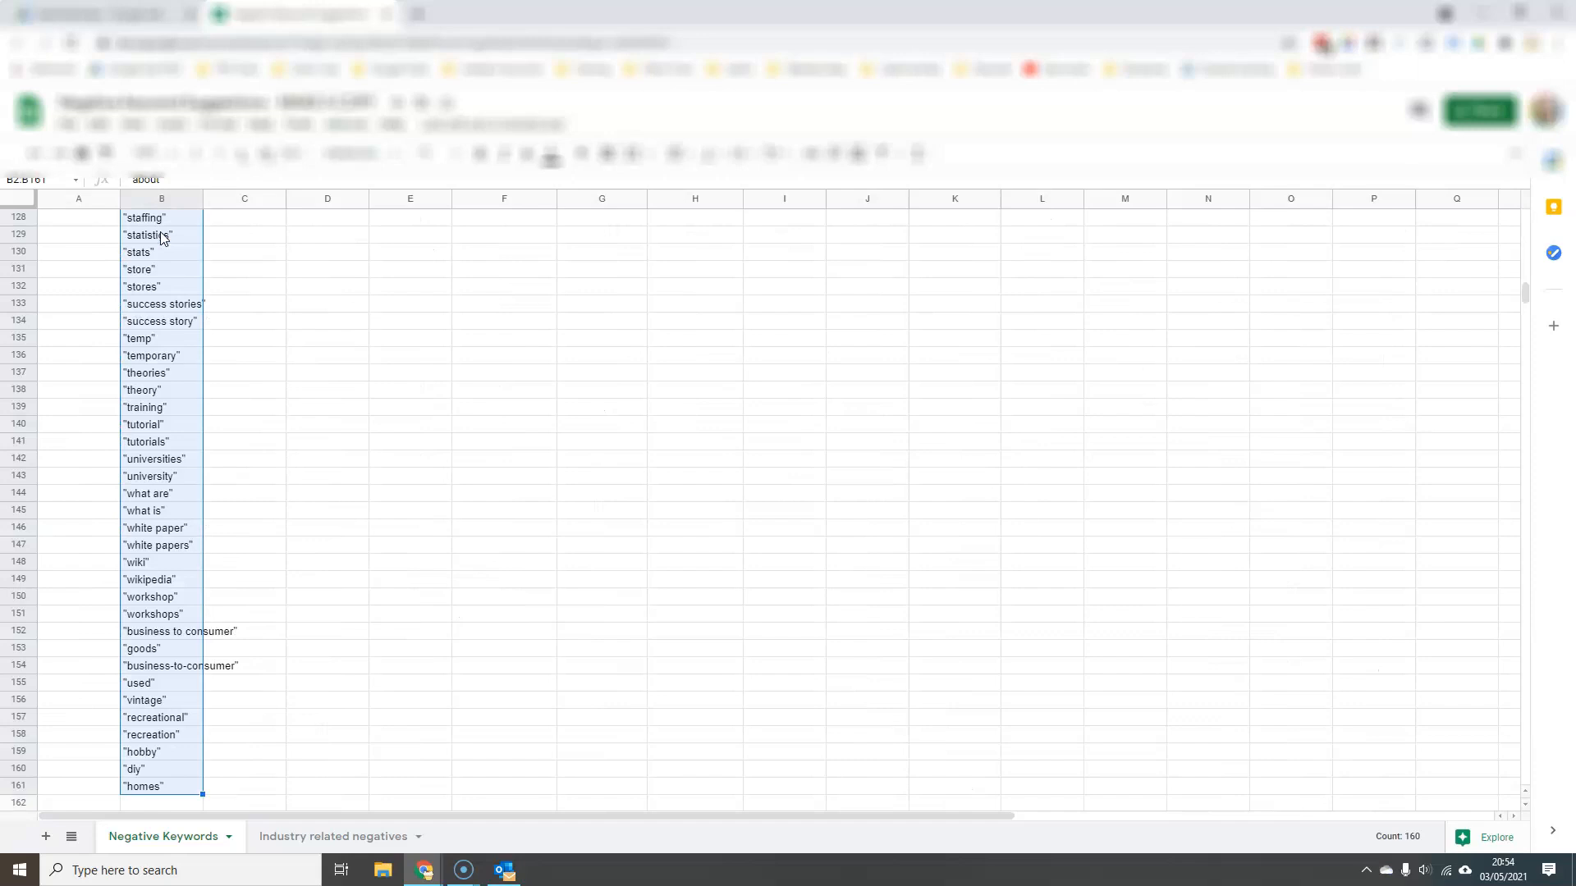
pyautogui.hotkey('ctrl', 'c')
pyautogui.click(70, 12)
pyautogui.click(525, 425)
pyautogui.press('Return')
pyautogui.hotkey('ctrl', 'v')
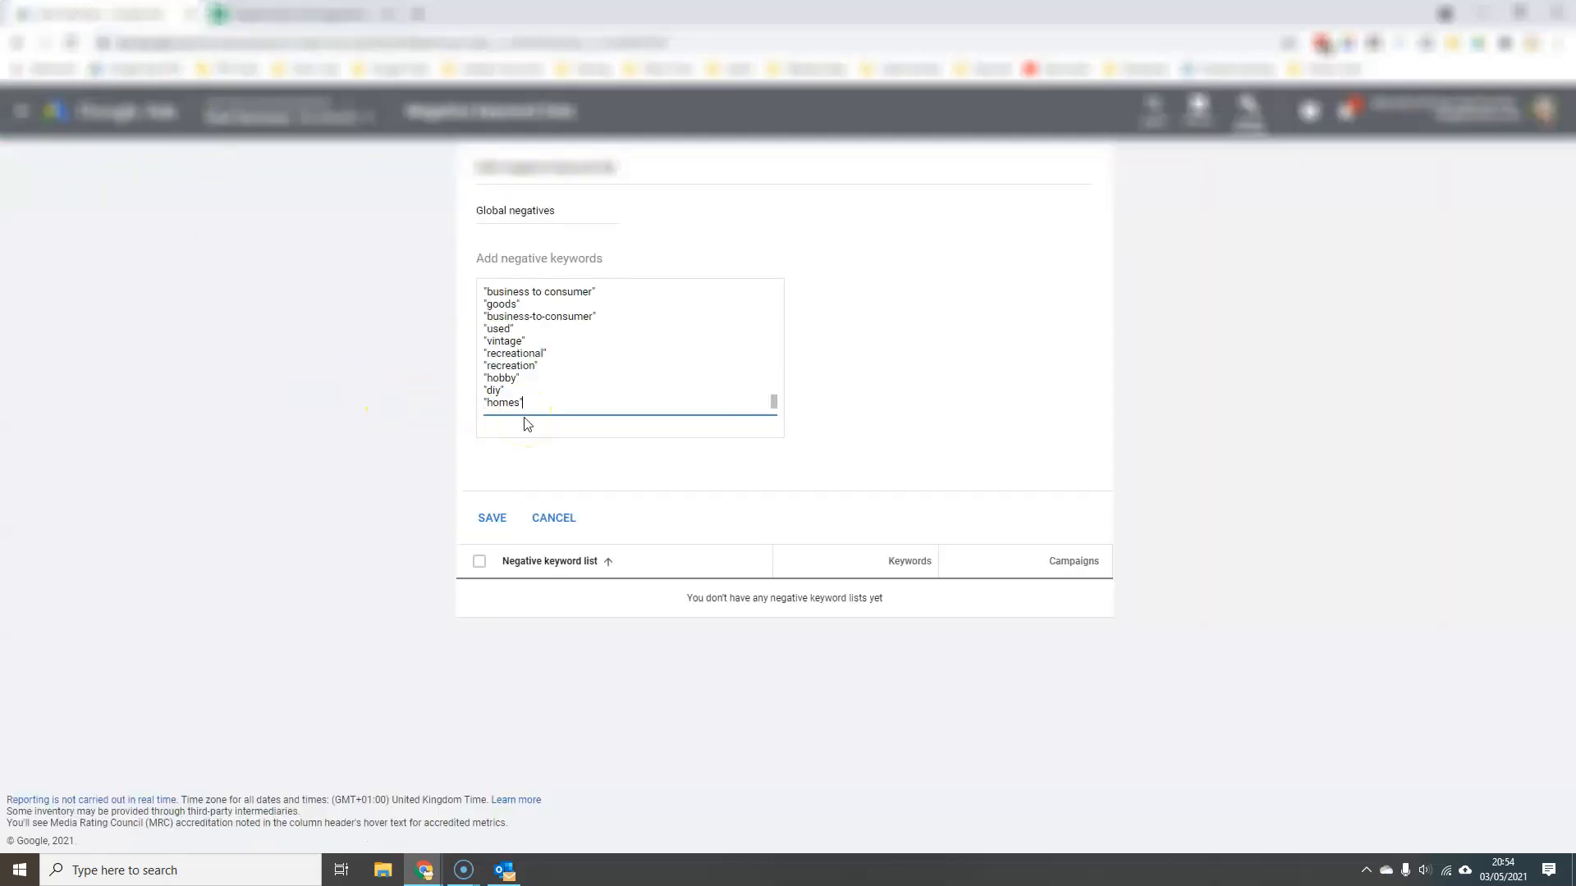
# Step: Copy all keywords under B2B Tech in the spreadsheet and append them to the Global negatives list
pyautogui.click(287, 13)
pyautogui.click(232, 237)
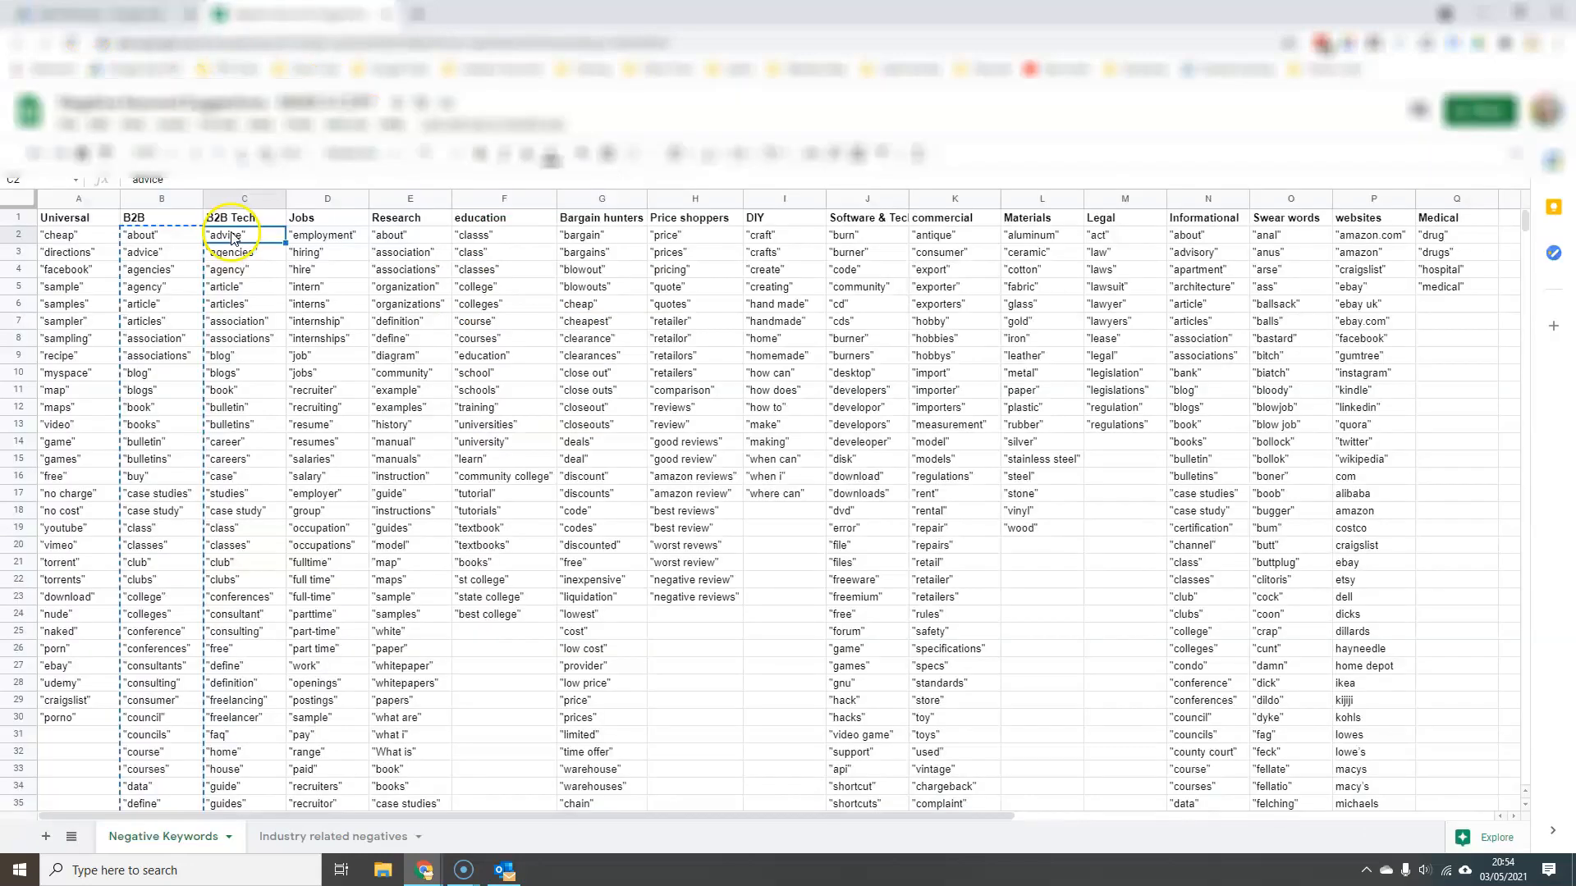
pyautogui.hotkey('ctrl', 'shift', 'Down')
pyautogui.hotkey('ctrl', 'c')
pyautogui.click(70, 12)
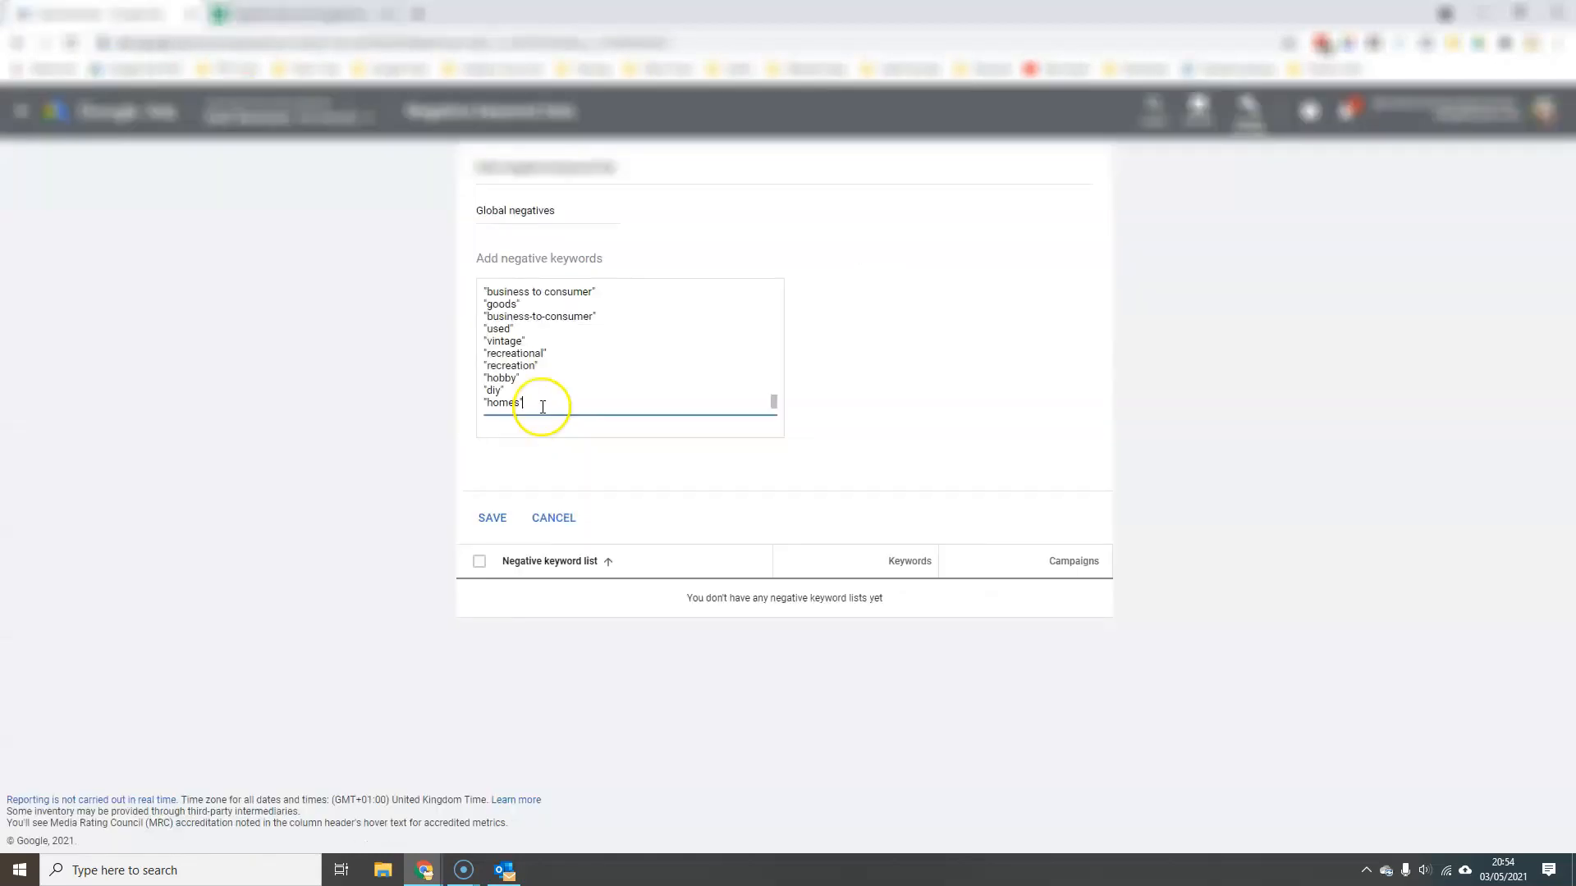
pyautogui.hotkey('ctrl', 'v')
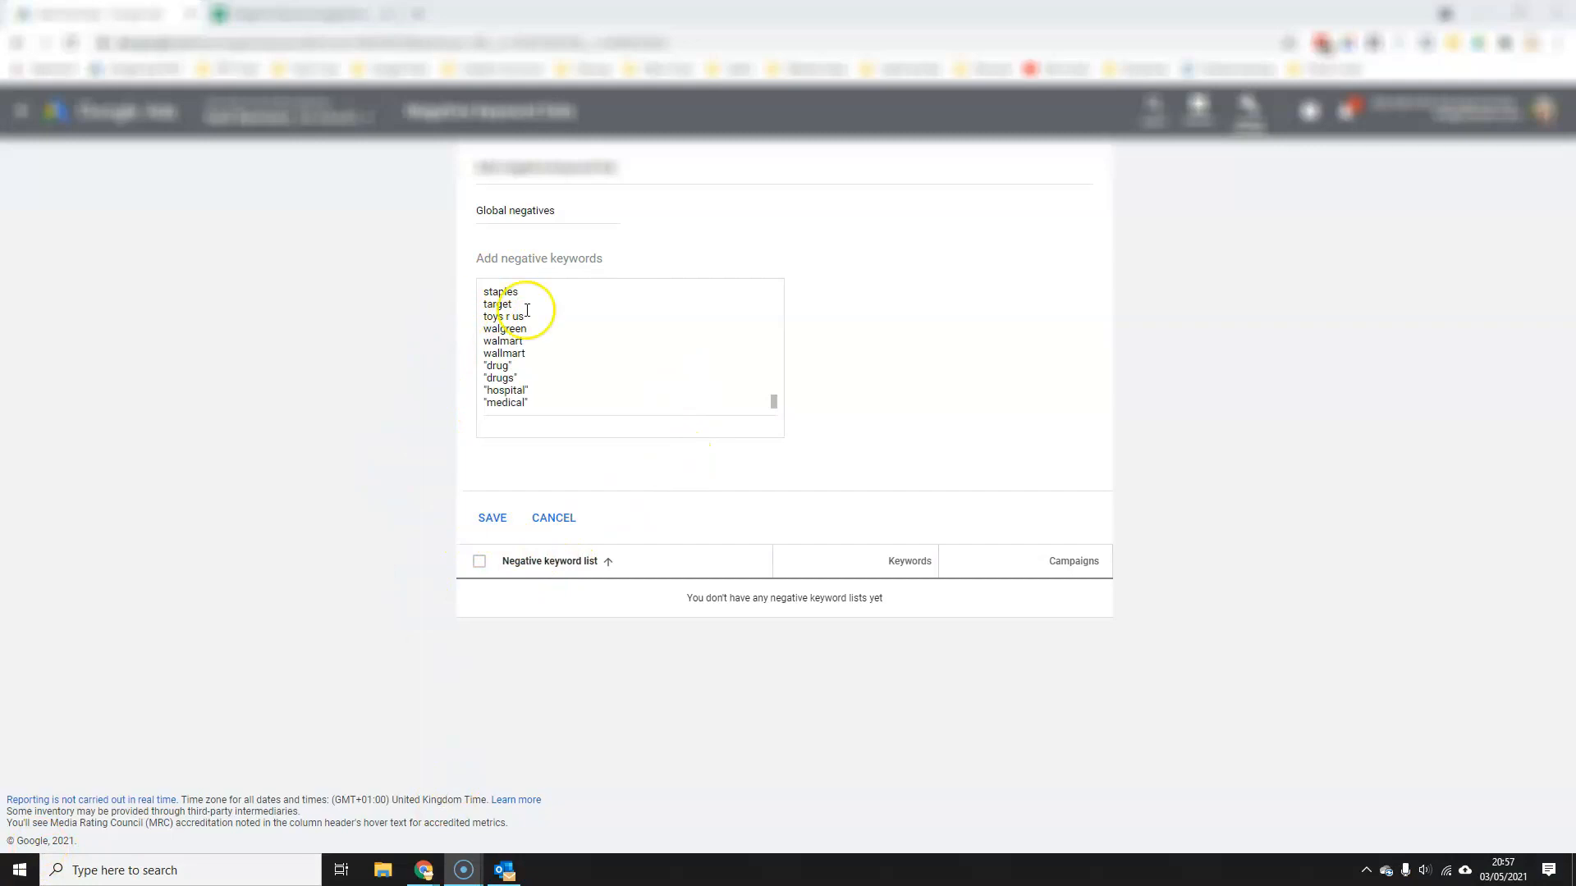
# Step: Save the Global negatives list, correcting the rejected keywords lowe's and macy's to lowes and macys
pyautogui.click(491, 522)
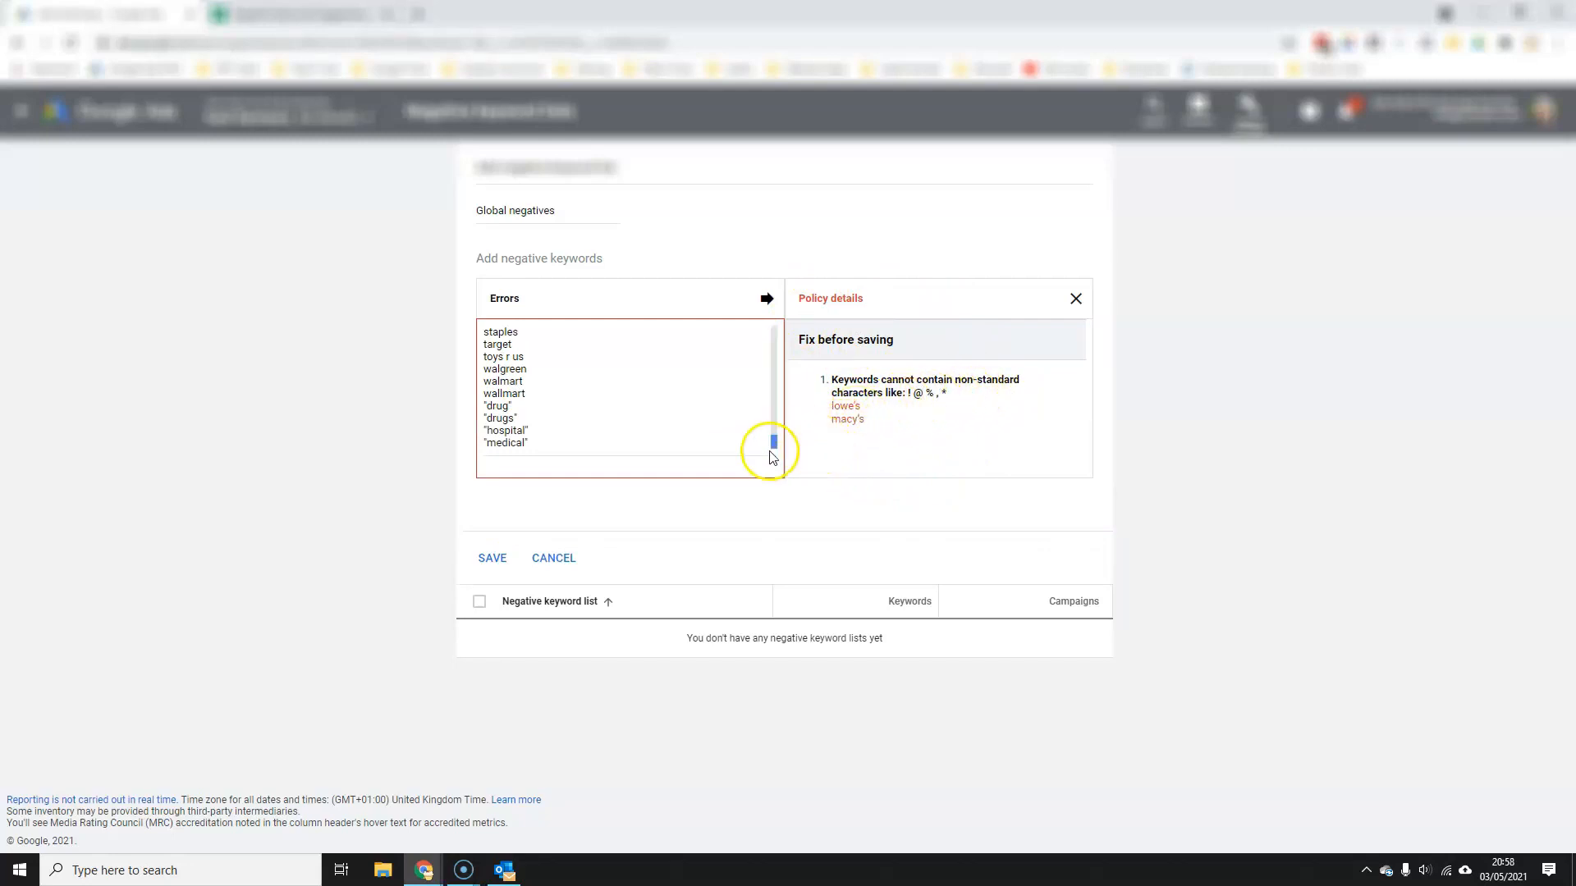
pyautogui.moveTo(773, 440); pyautogui.dragTo(773, 327)
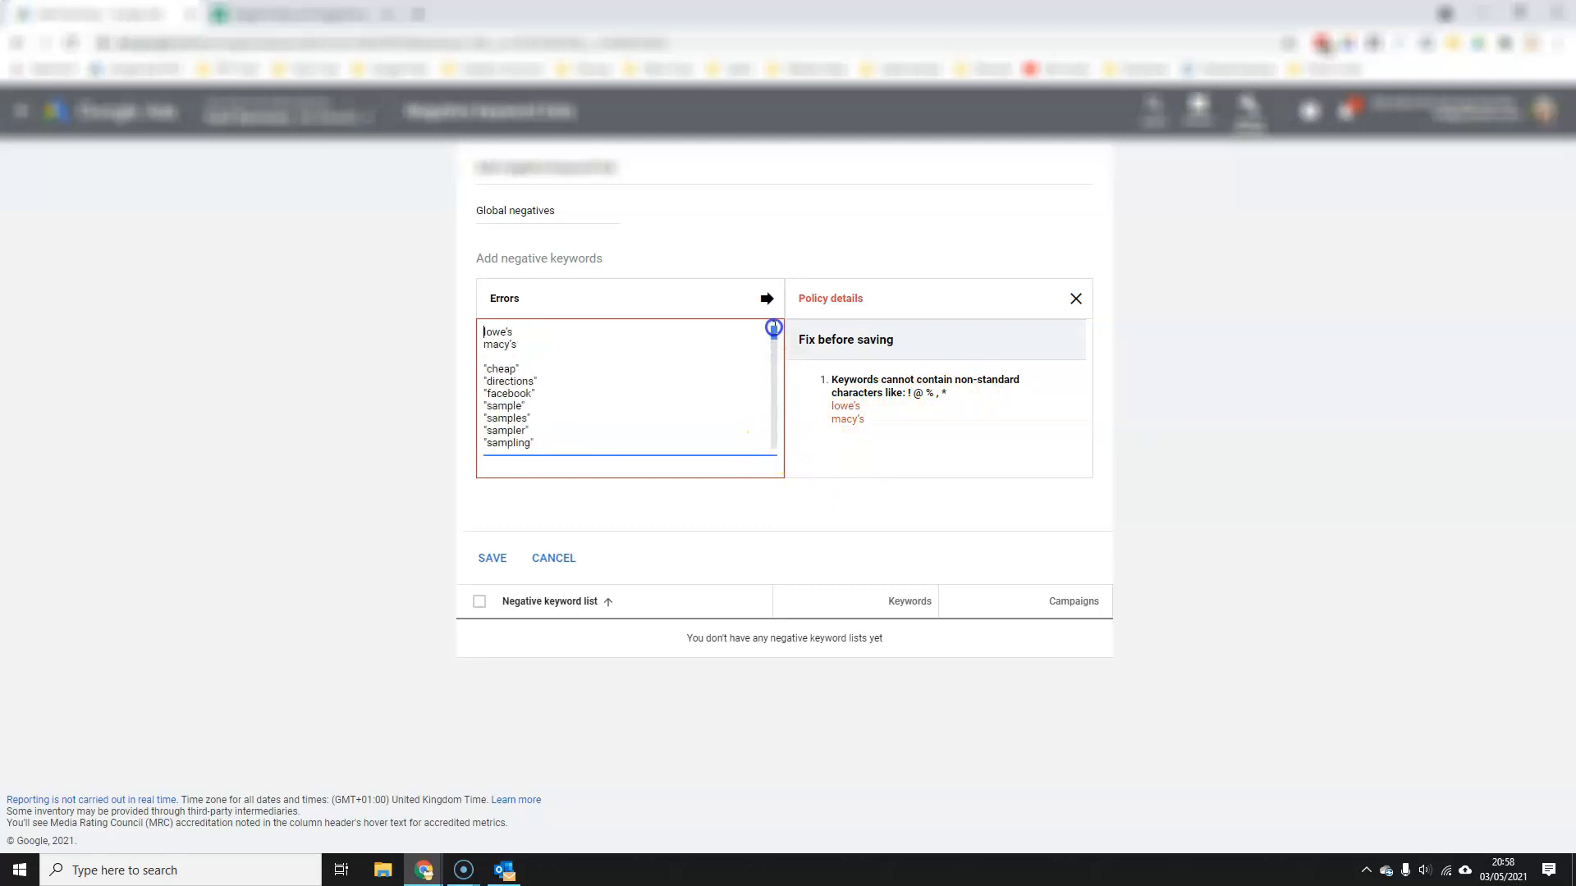
pyautogui.click(483, 332)
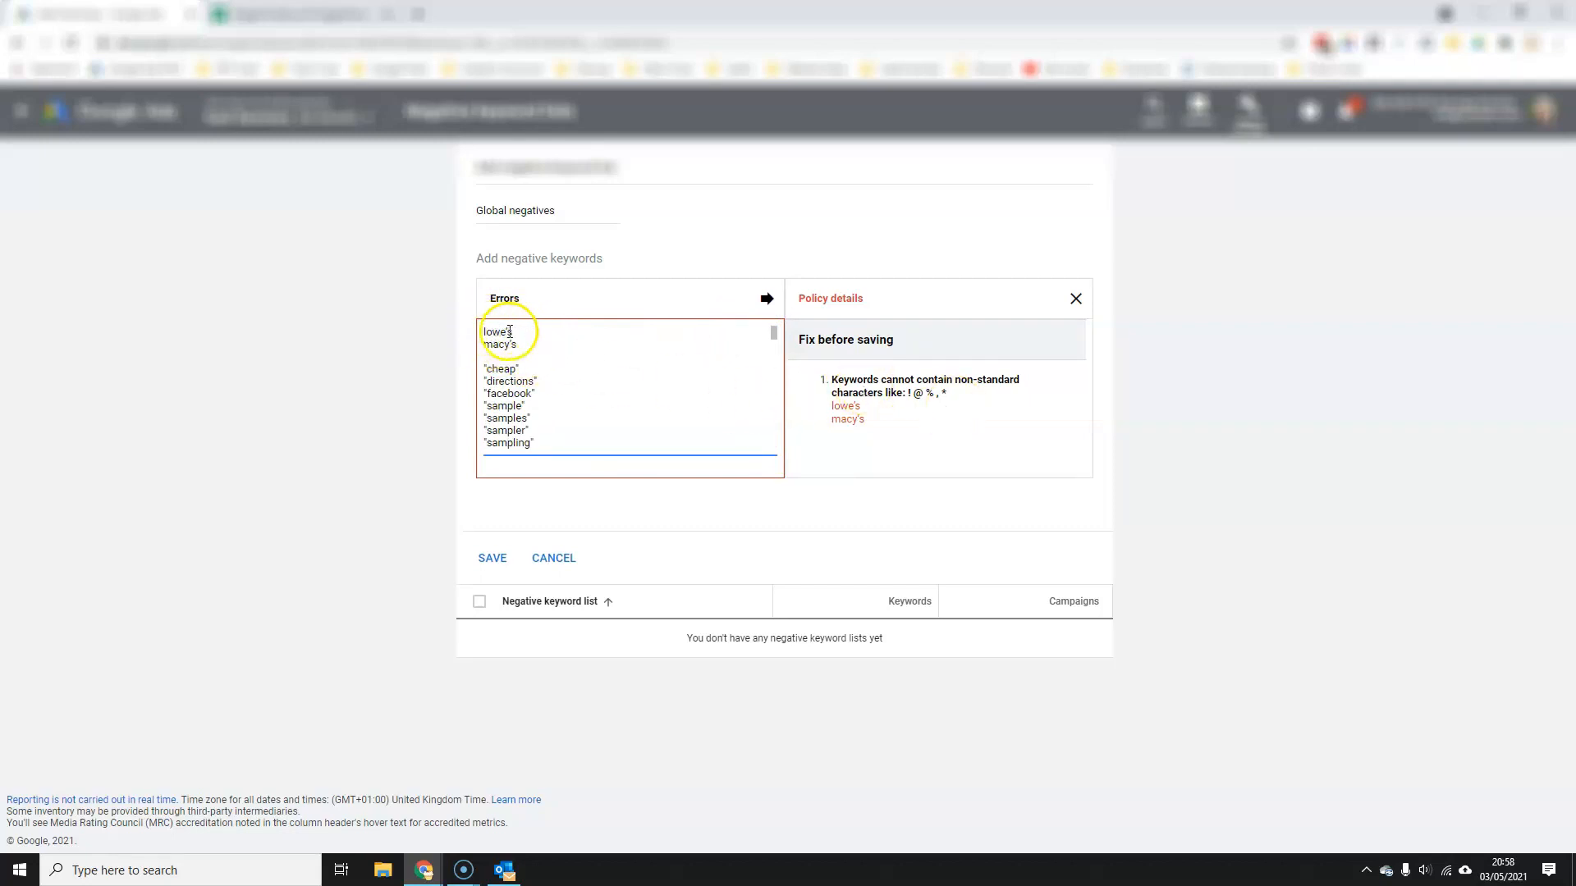
pyautogui.click(503, 331)
pyautogui.press('BackSpace')
pyautogui.click(513, 346)
pyautogui.press('BackSpace')
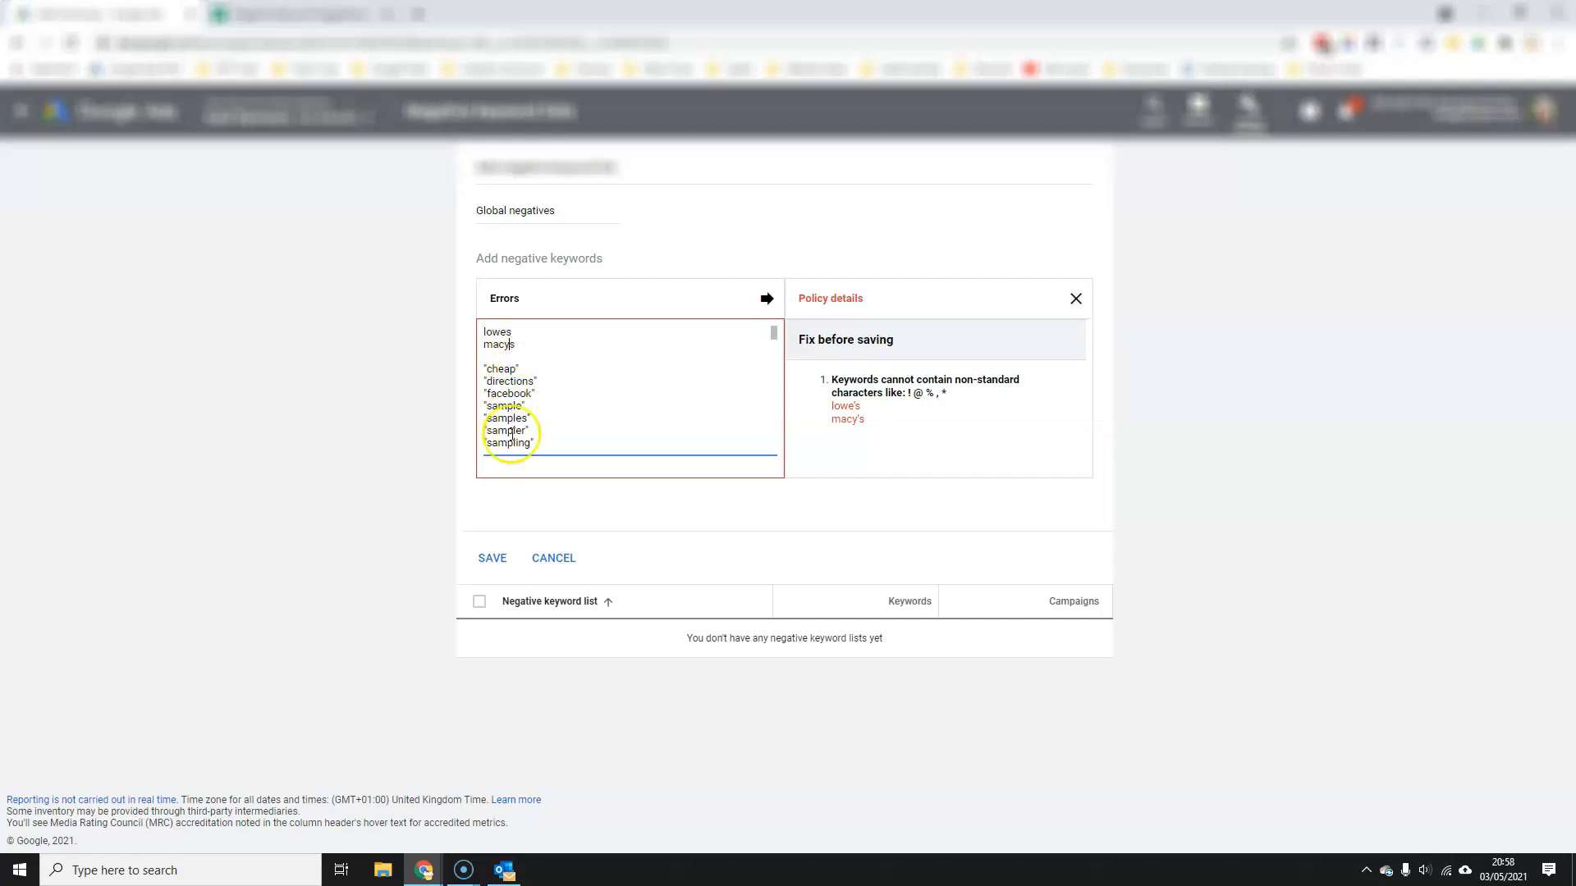
pyautogui.click(490, 556)
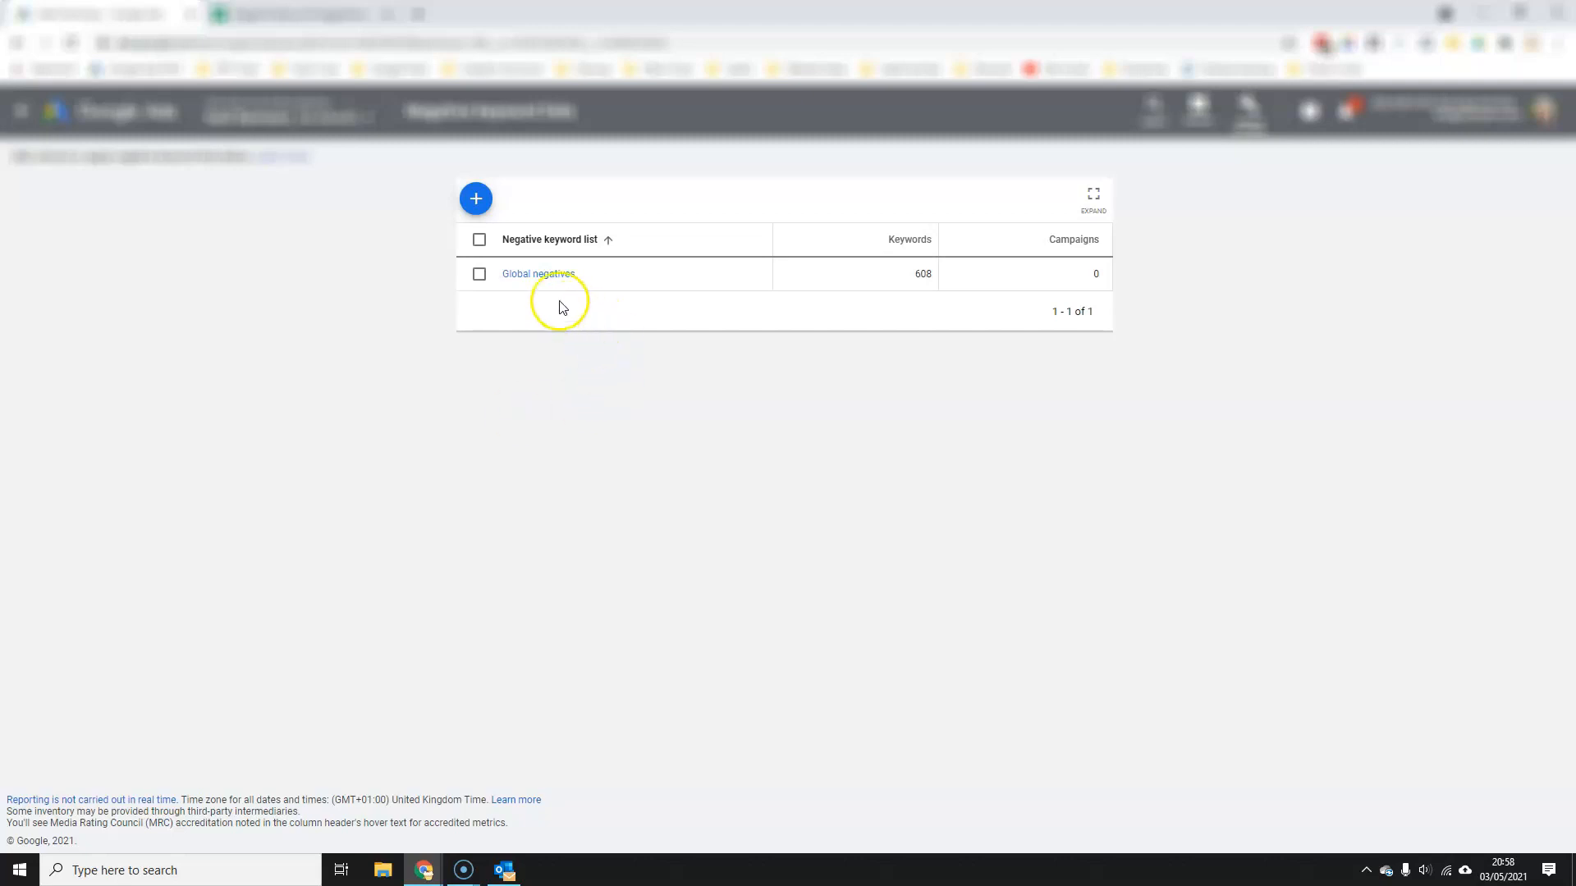
# Step: Apply the Global negatives keyword list to the campaign Shopping UK (All)
pyautogui.click(526, 283)
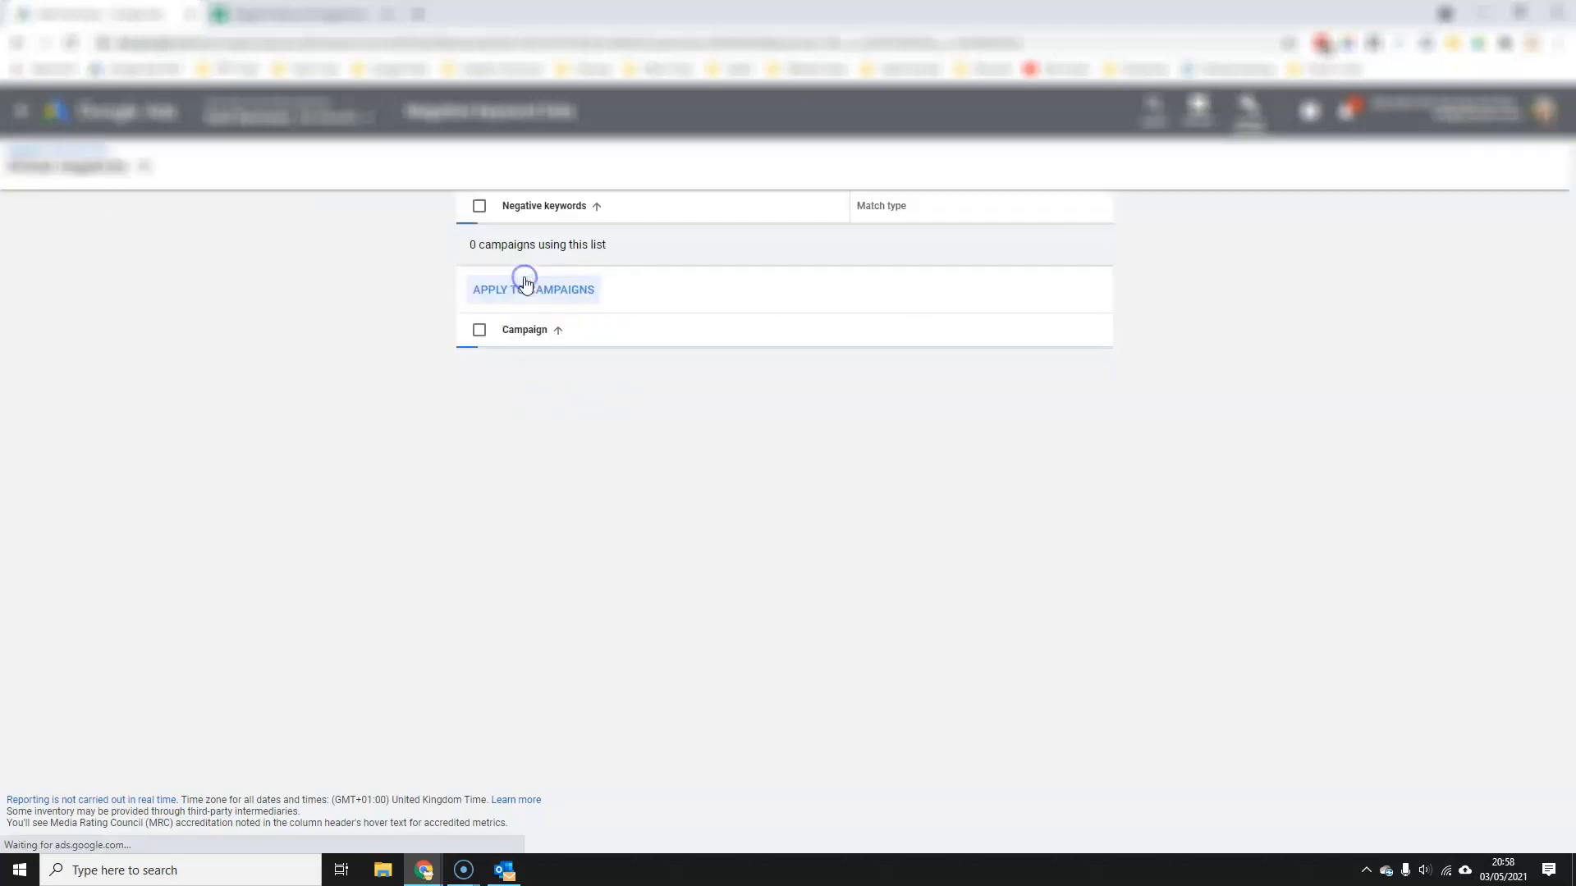
pyautogui.scroll(-15, 440, 467)
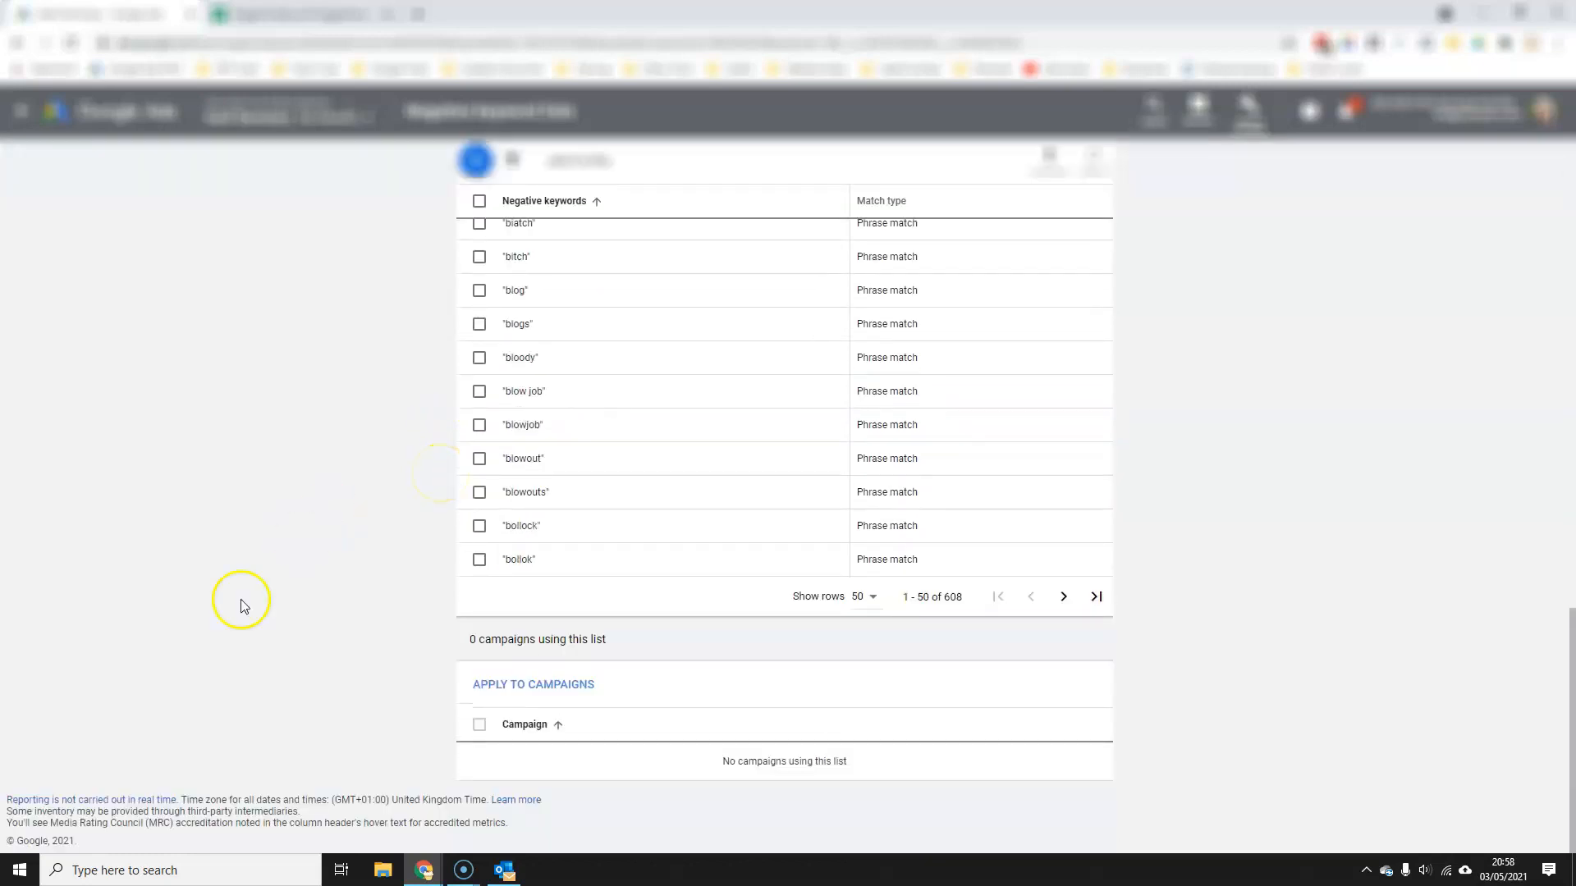
pyautogui.click(510, 684)
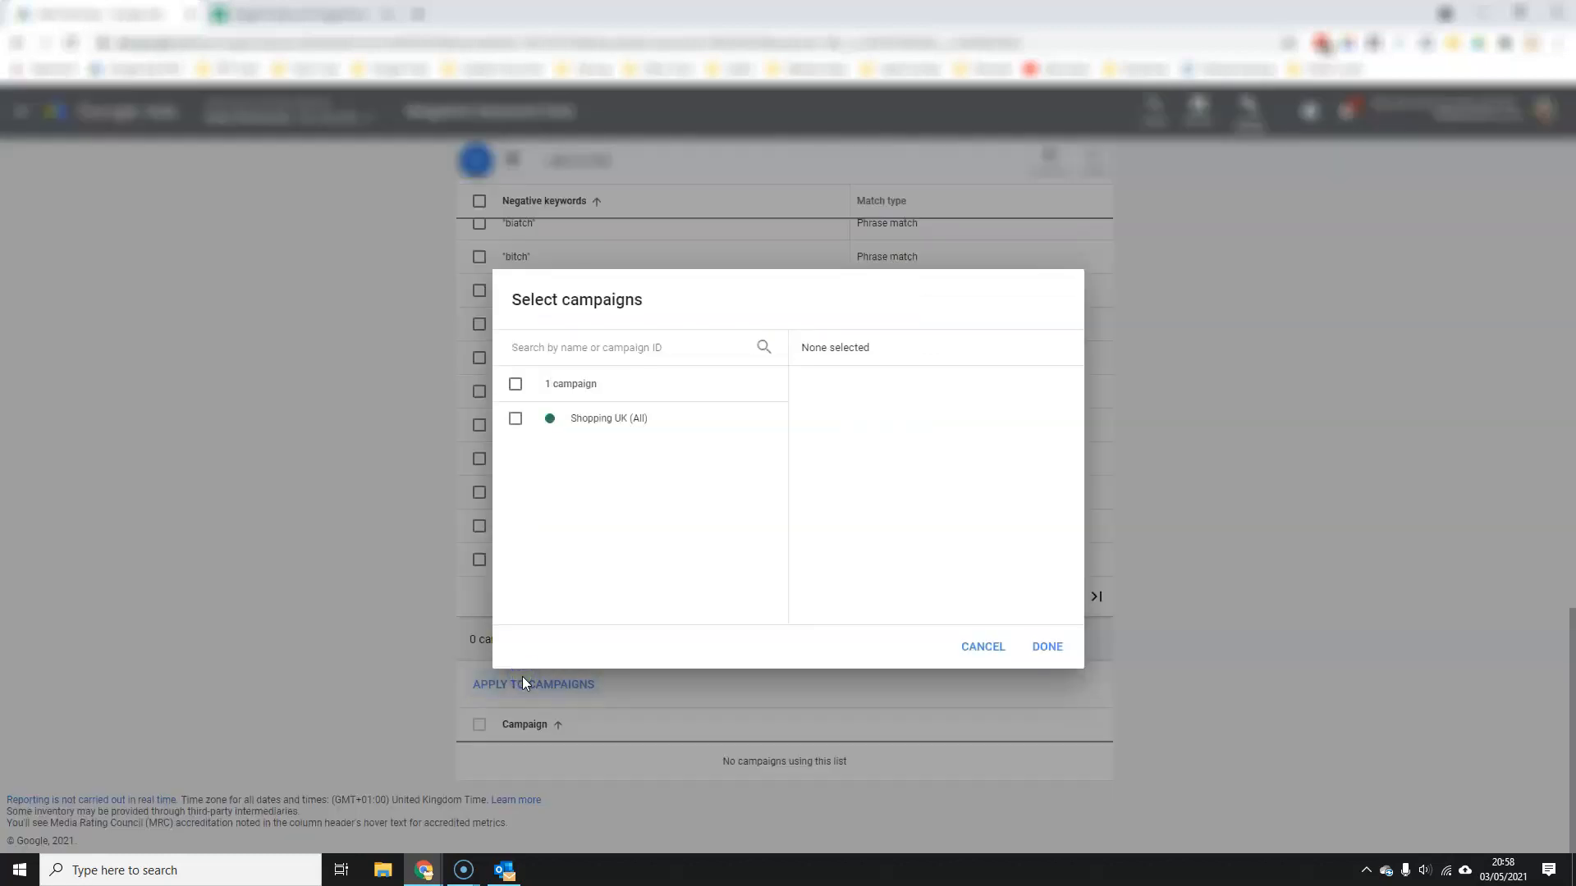
pyautogui.click(514, 421)
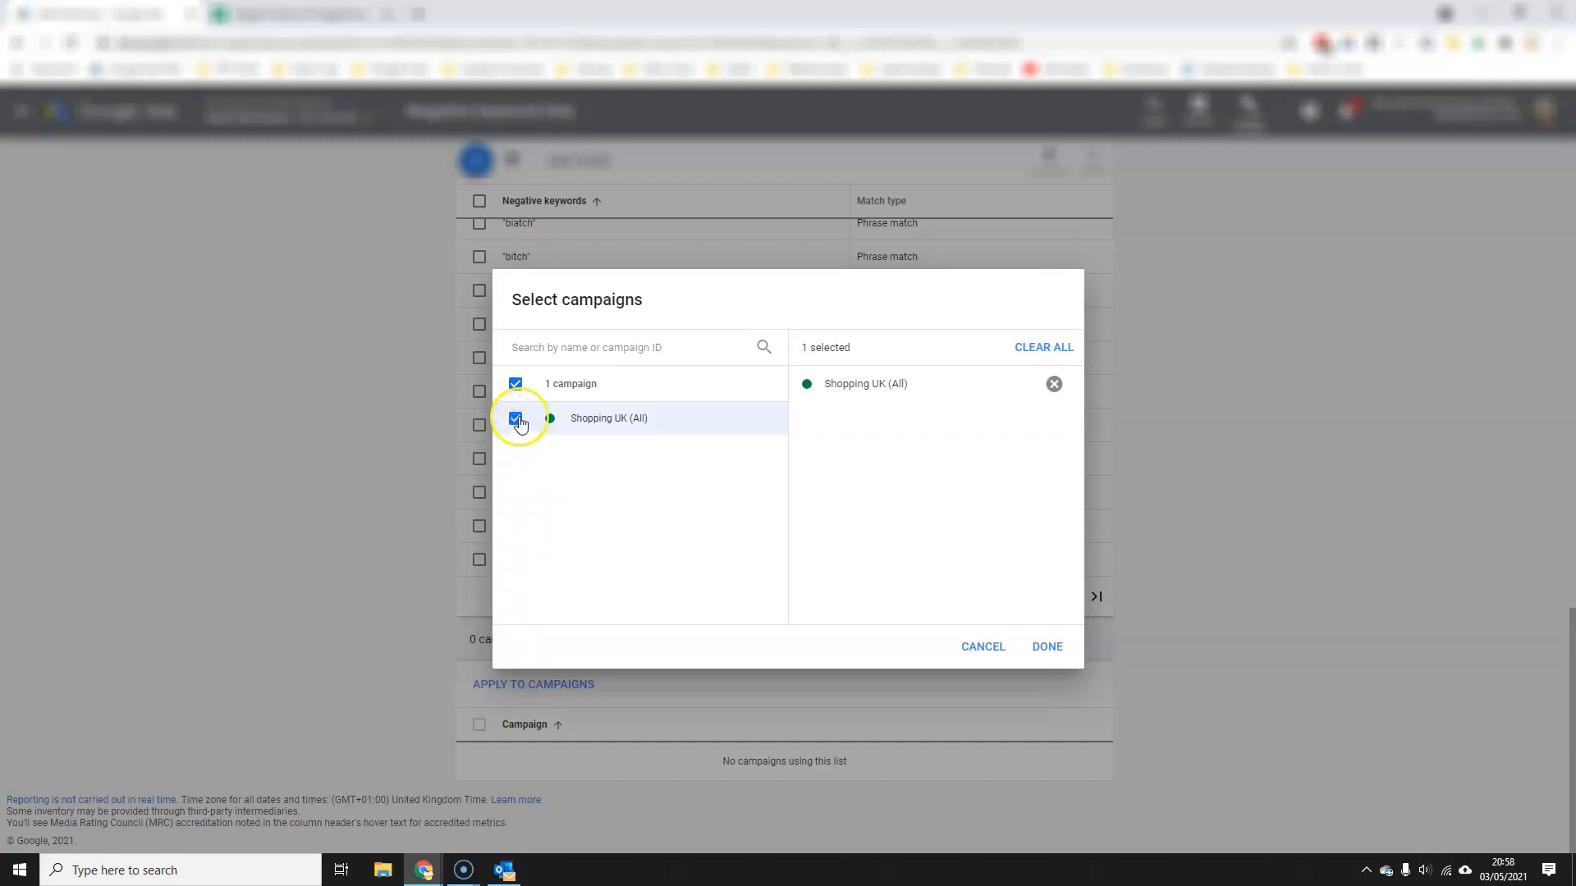
pyautogui.click(1046, 645)
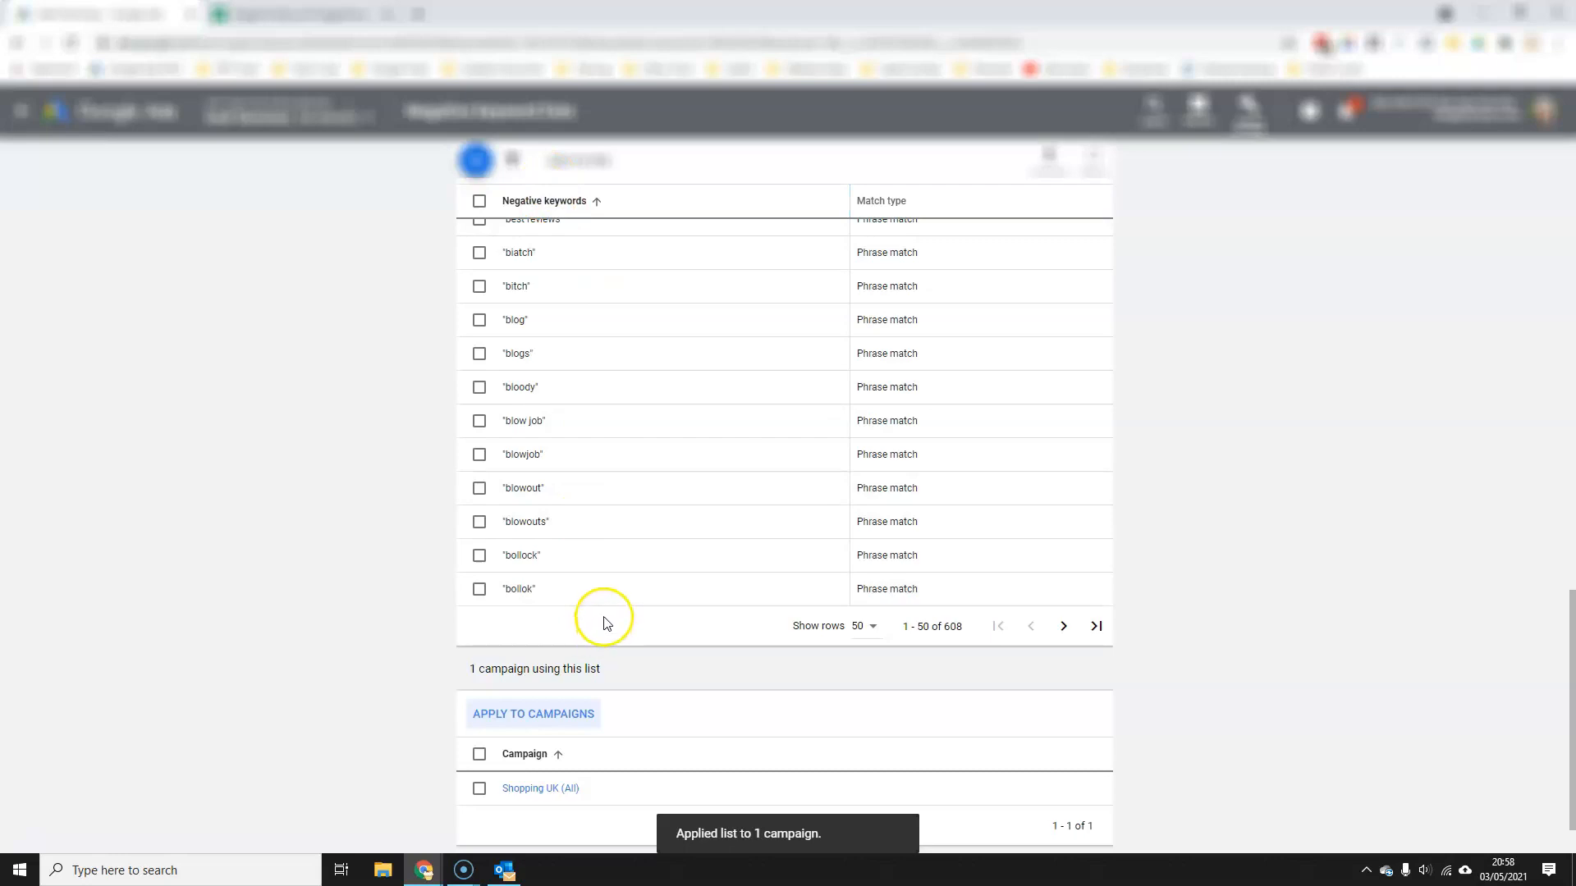
pyautogui.scroll(-1, 601, 619)
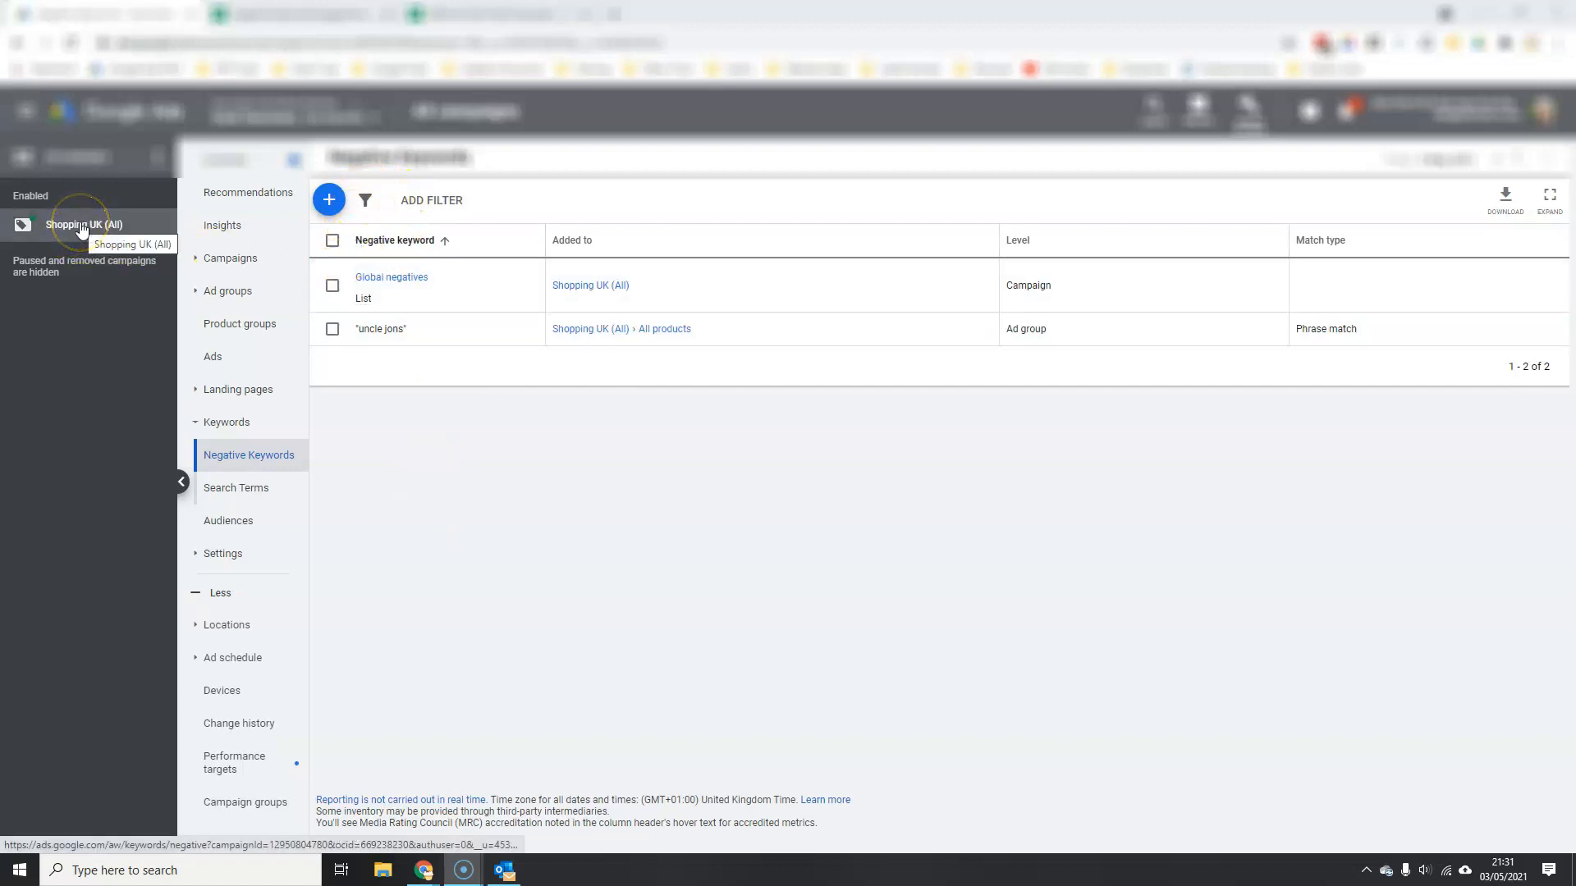
# Step: Start adding negative keywords at campaign level for Shopping UK (All)
pyautogui.click(94, 226)
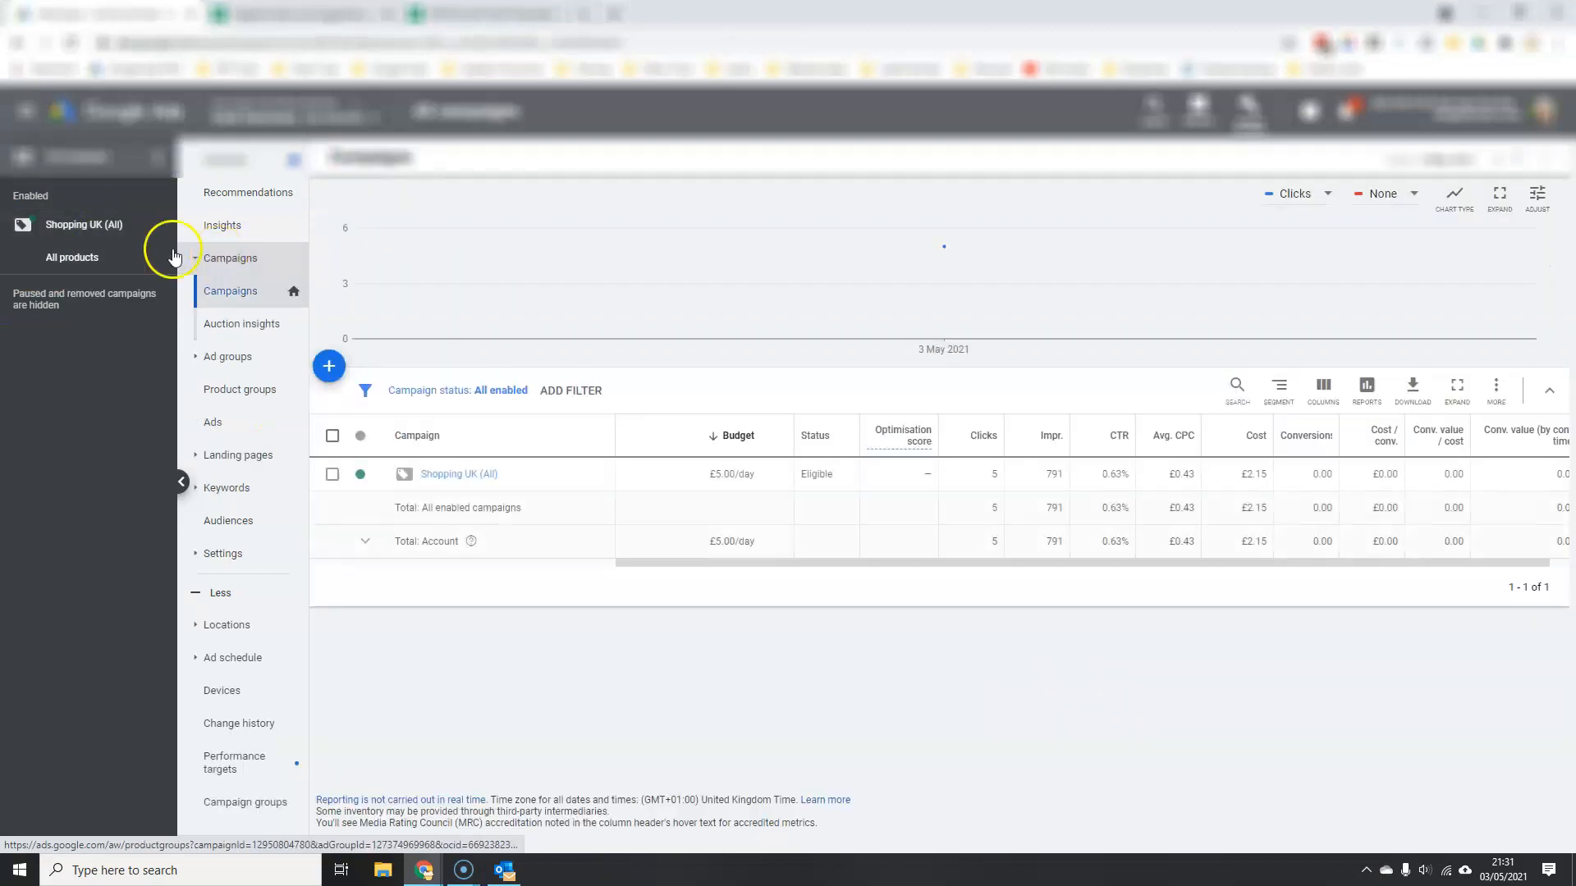
pyautogui.click(447, 475)
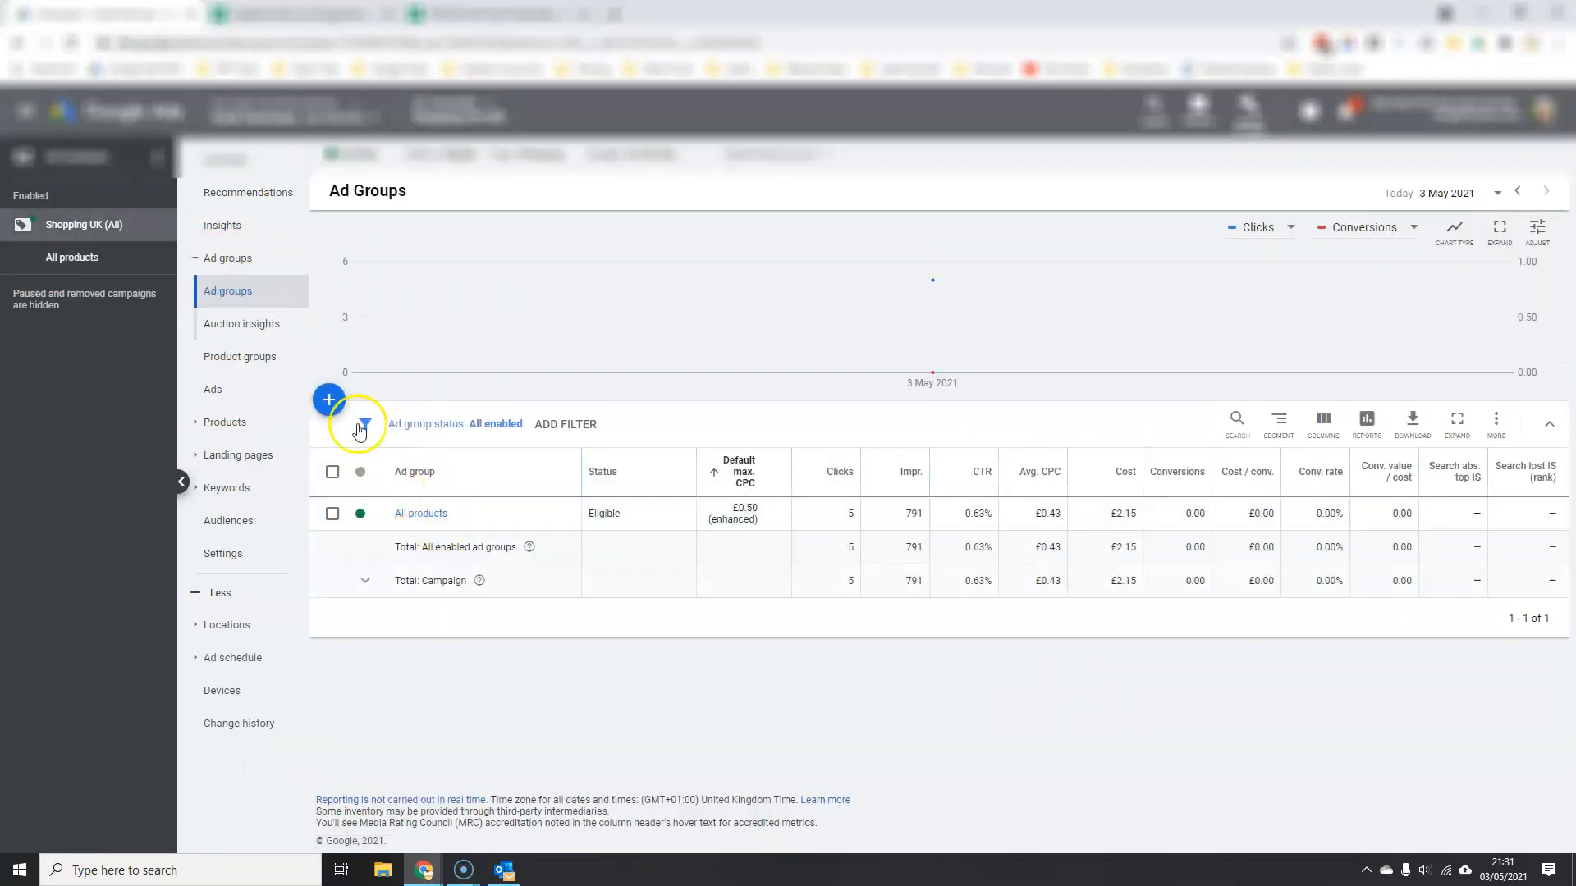
pyautogui.click(222, 290)
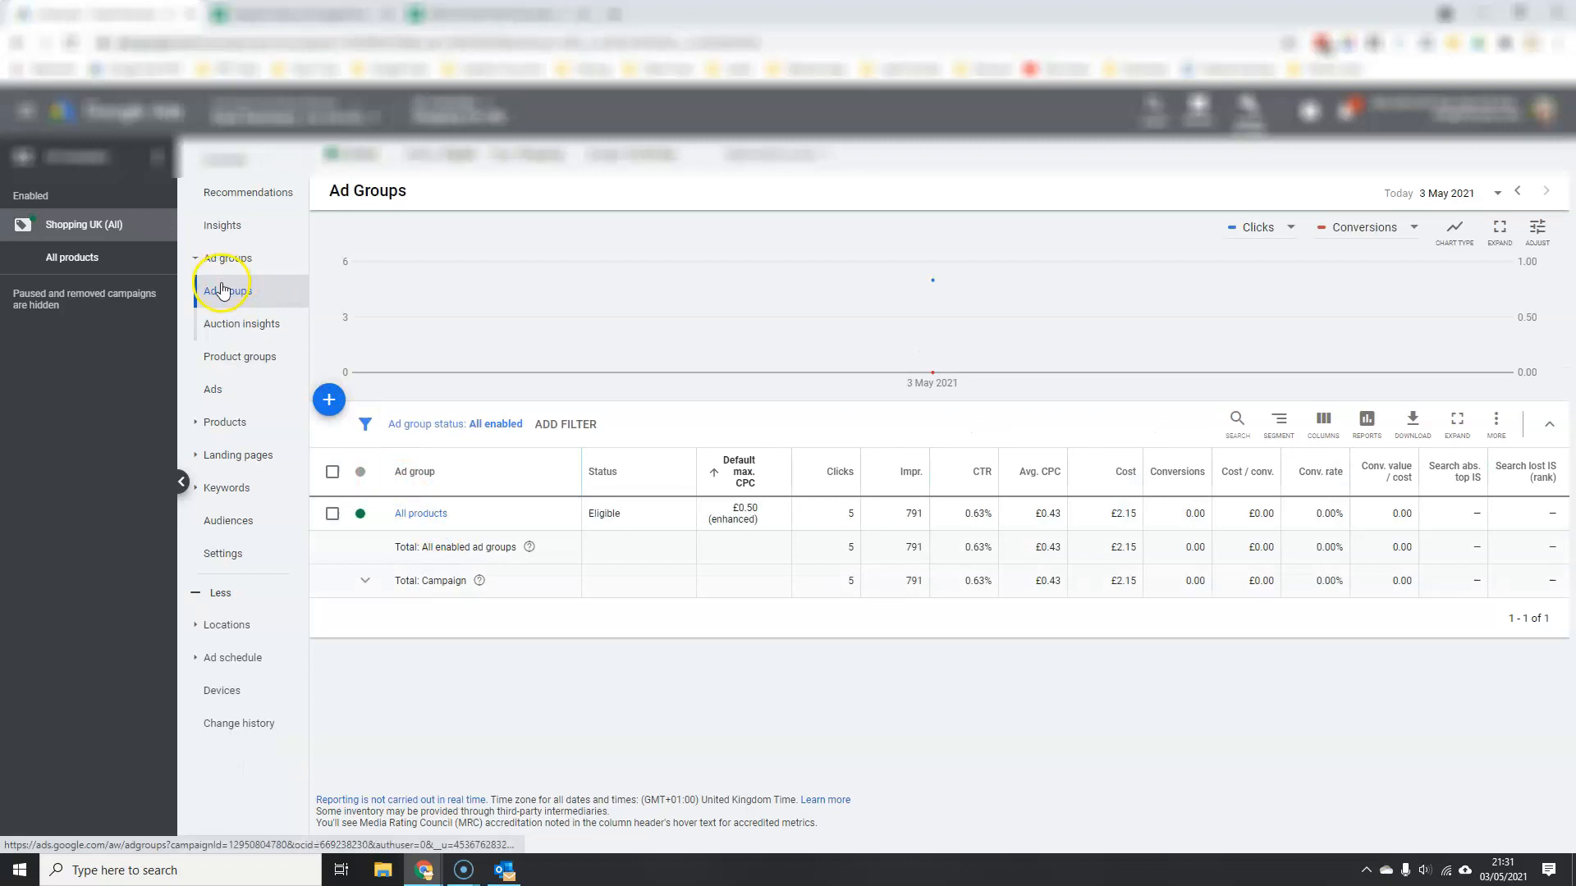
pyautogui.click(229, 493)
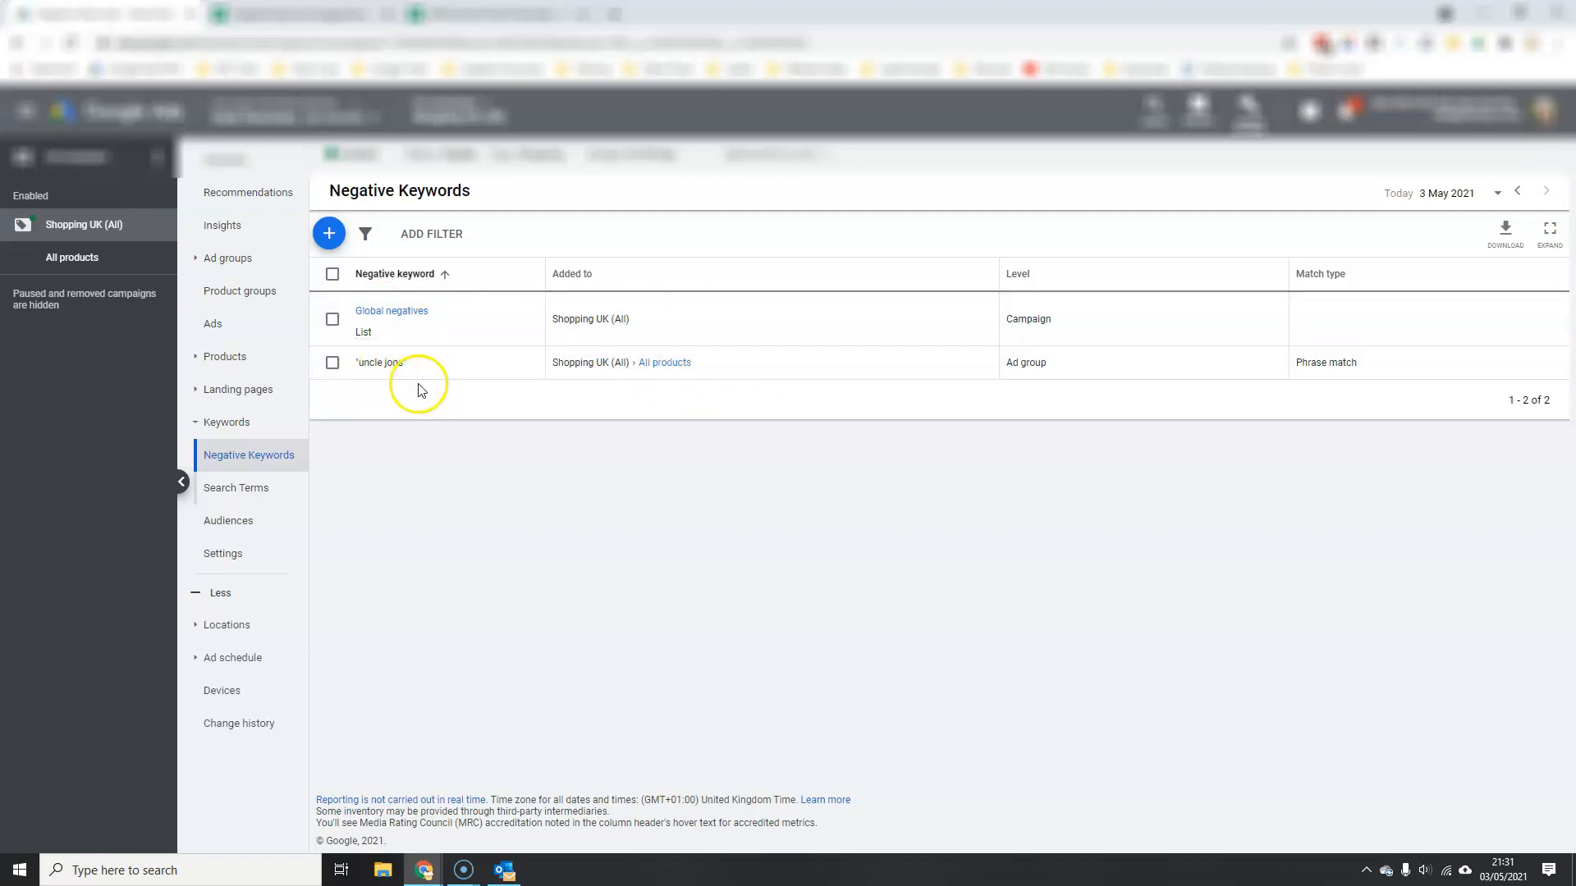
pyautogui.click(329, 236)
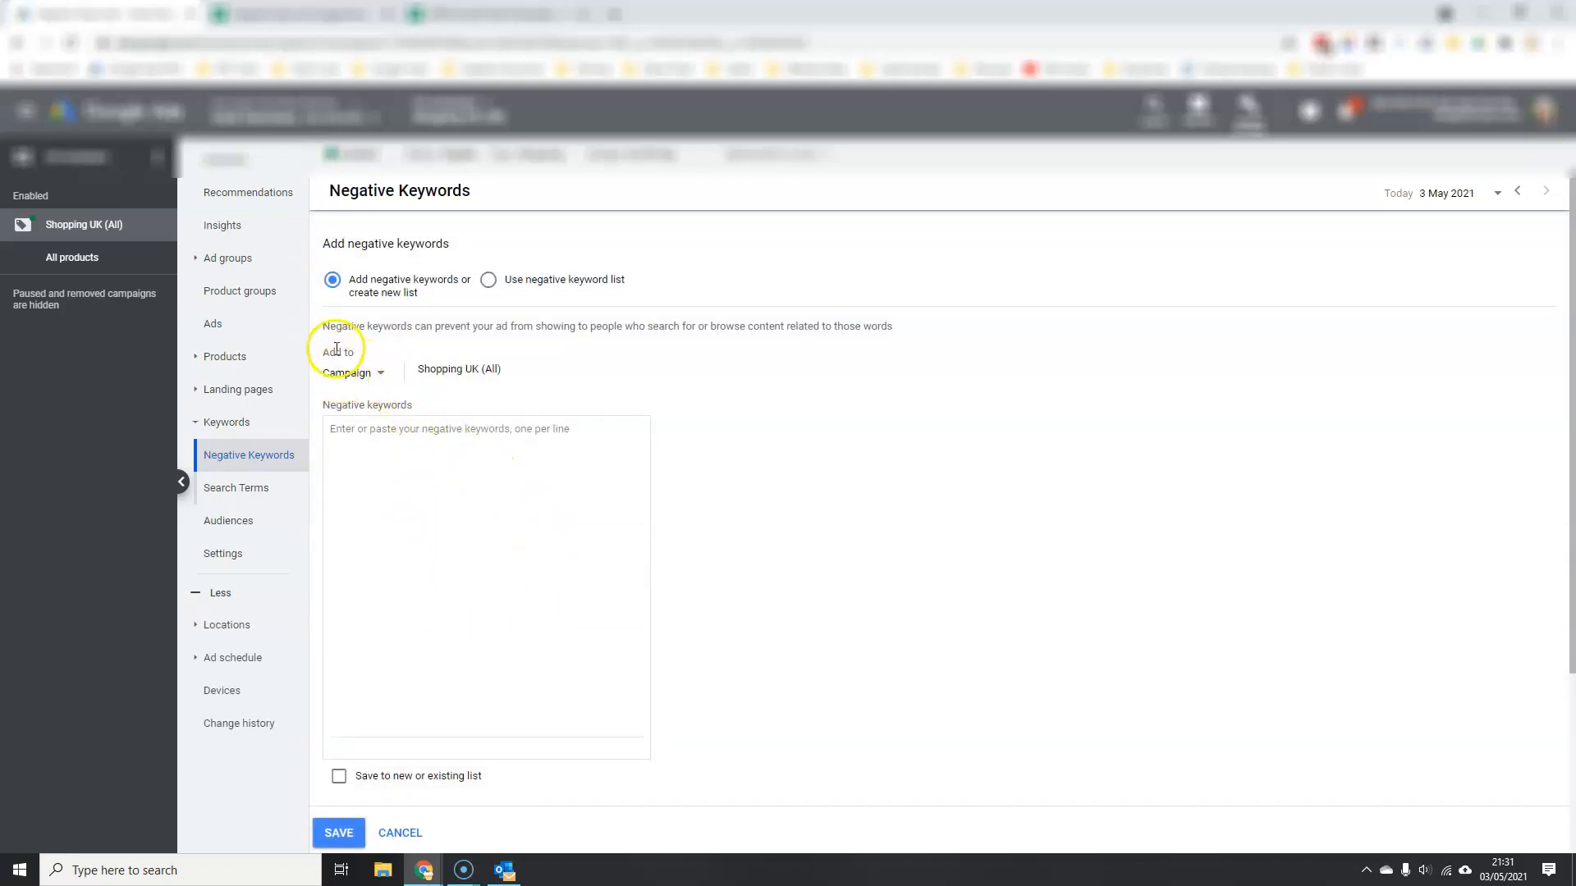
pyautogui.click(341, 436)
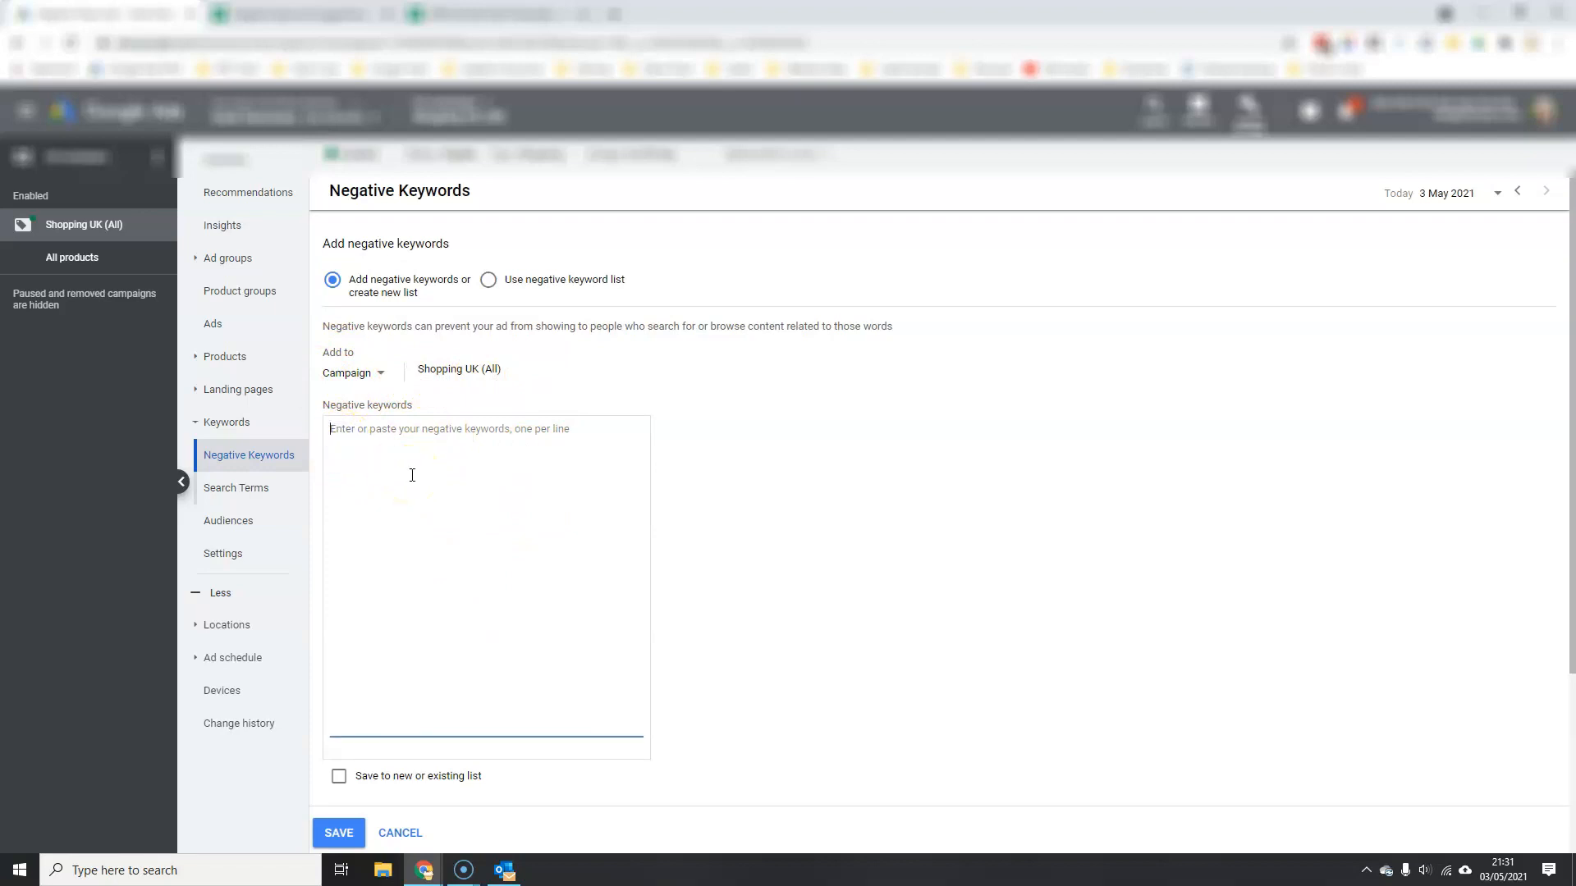
# Step: Enter the phrase-match negative keywords "dove", "castille", "lush", "bomb cosmetics" and "pears", one per line
pyautogui.write('"doe')
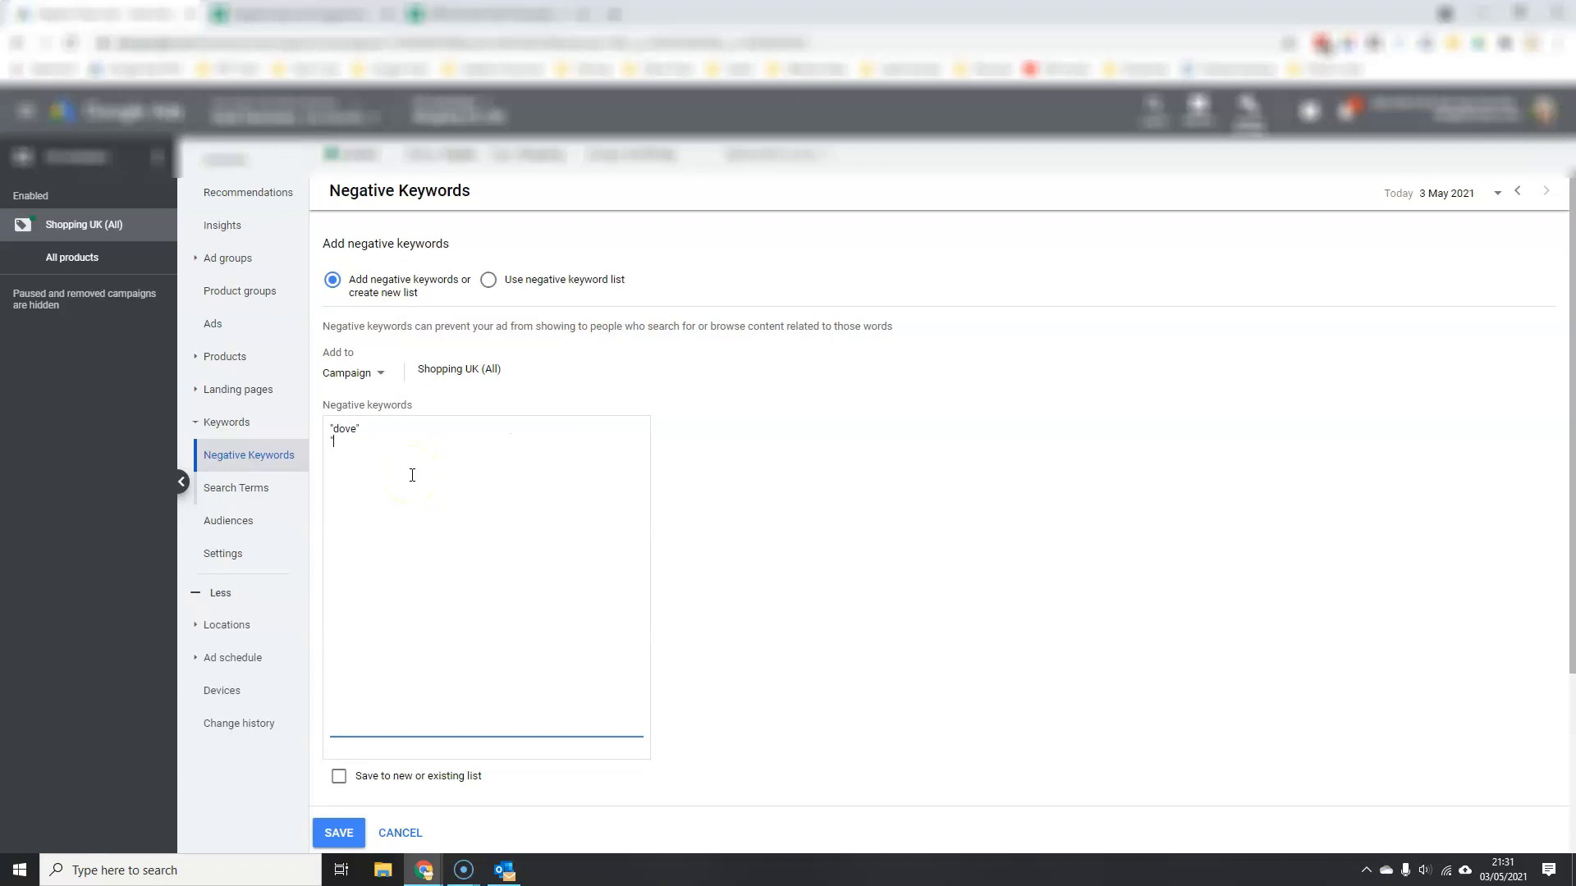
pyautogui.write('castille')
pyautogui.write('" ')
pyautogui.write('"lush" ')
pyautogui.write('"bomb')
pyautogui.write(' cosmetics"')
pyautogui.press('Return')
pyautogui.write('"')
pyautogui.write('pears')
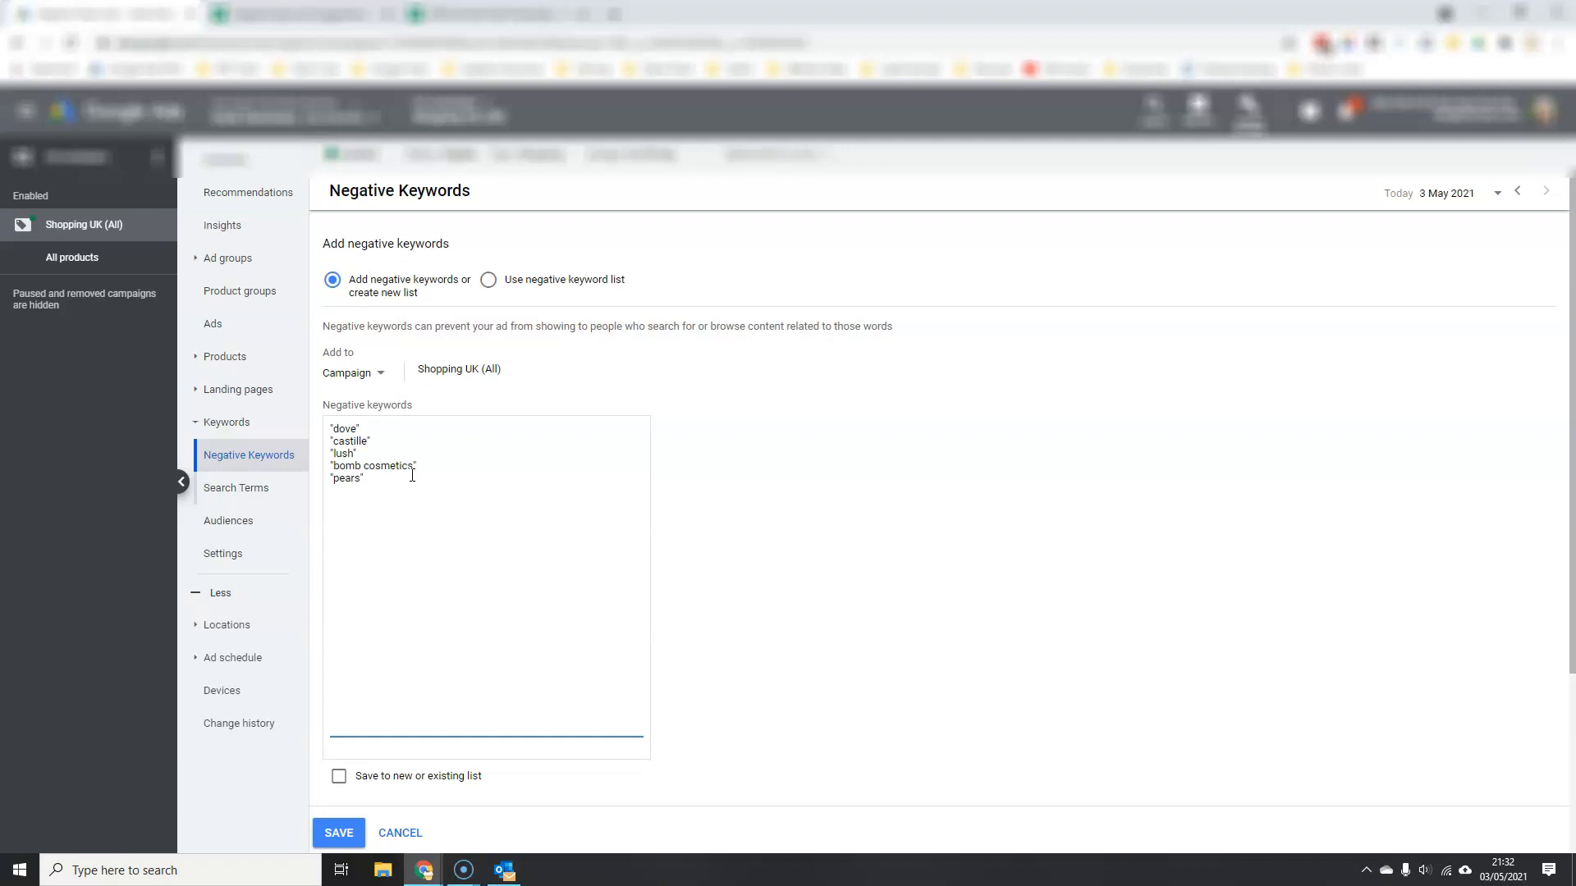
# Step: Add the phrase-match negatives "lux", "fairy" and "liquid" on new lines and save the campaign's negative keywords
pyautogui.write('" "lux"')
pyautogui.press('Return')
pyautogui.write('"fairy"')
pyautogui.write('liquid')
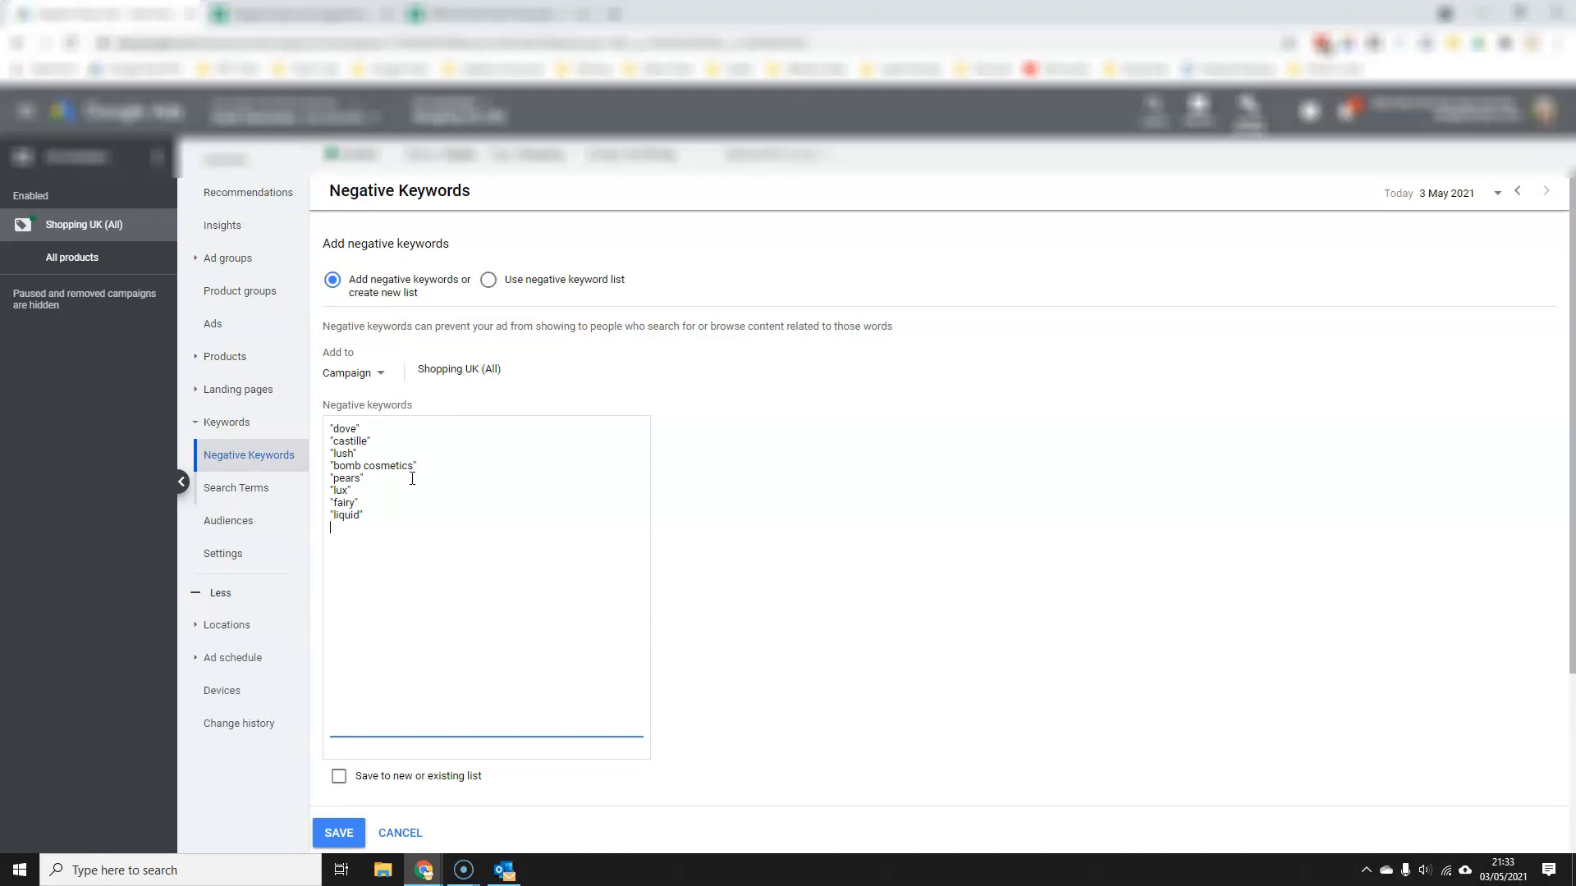
pyautogui.click(332, 832)
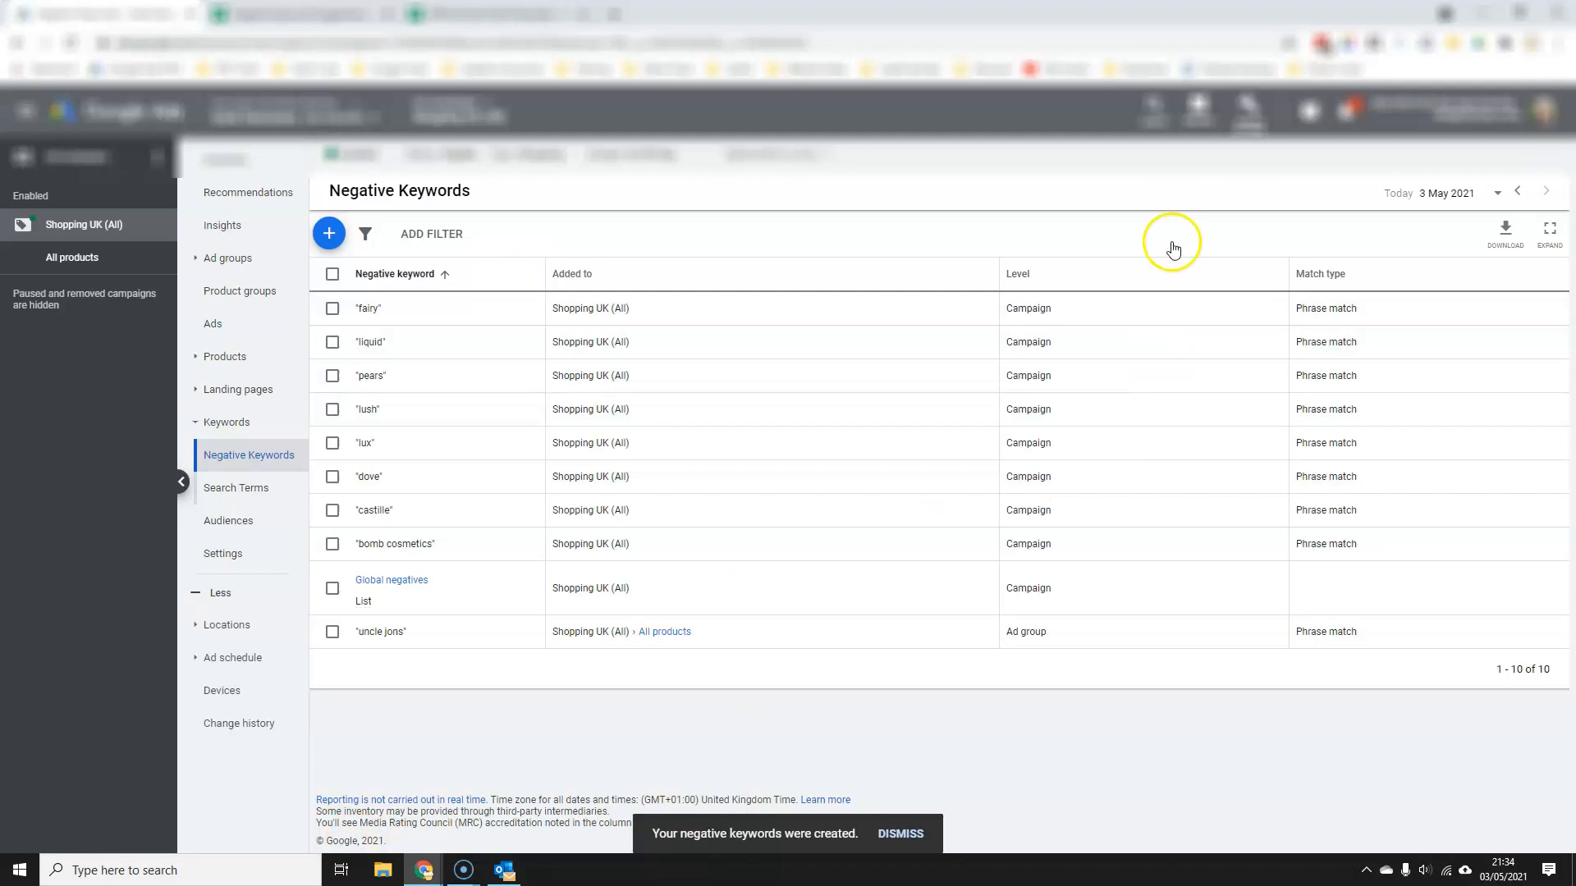
# Step: Open Keyword Planner and discover new keyword ideas starting from the keyword soap
pyautogui.click(1248, 106)
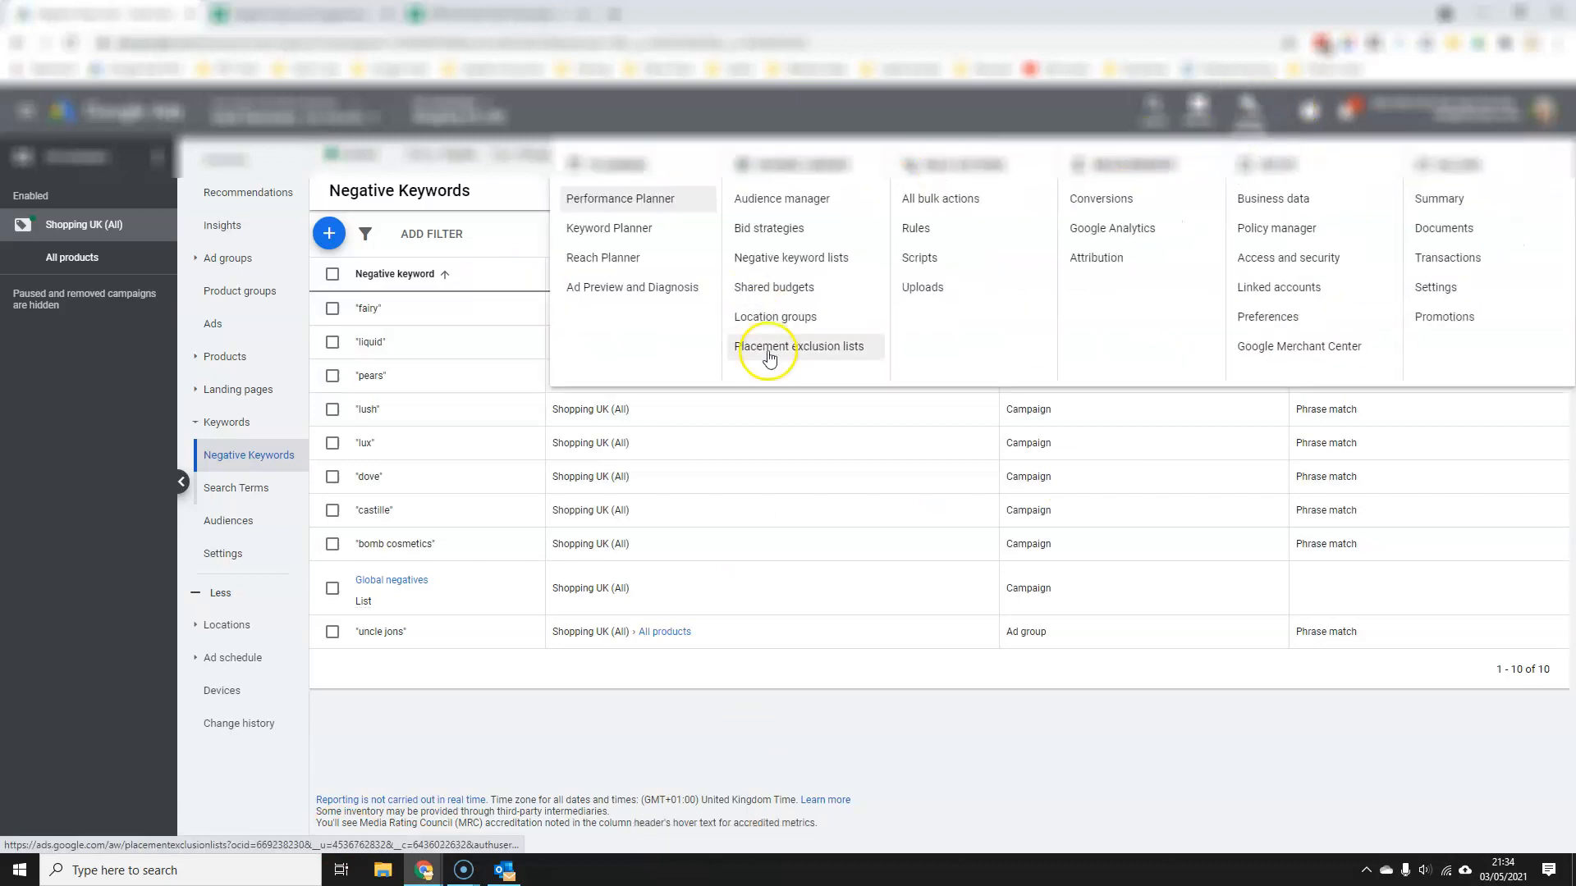
pyautogui.click(583, 236)
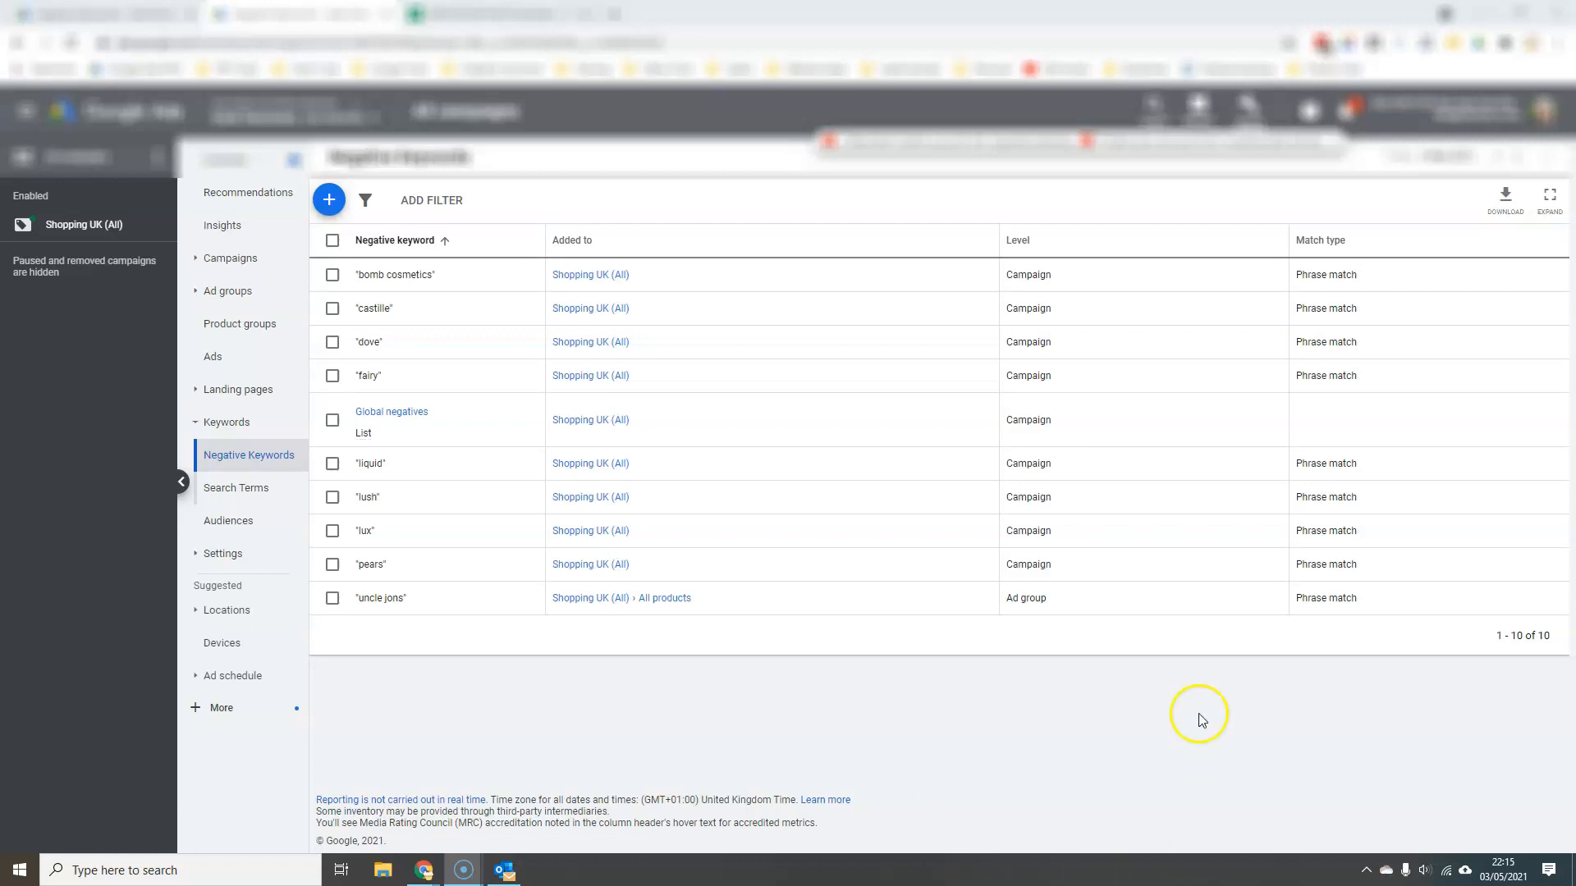
pyautogui.click(1331, 139)
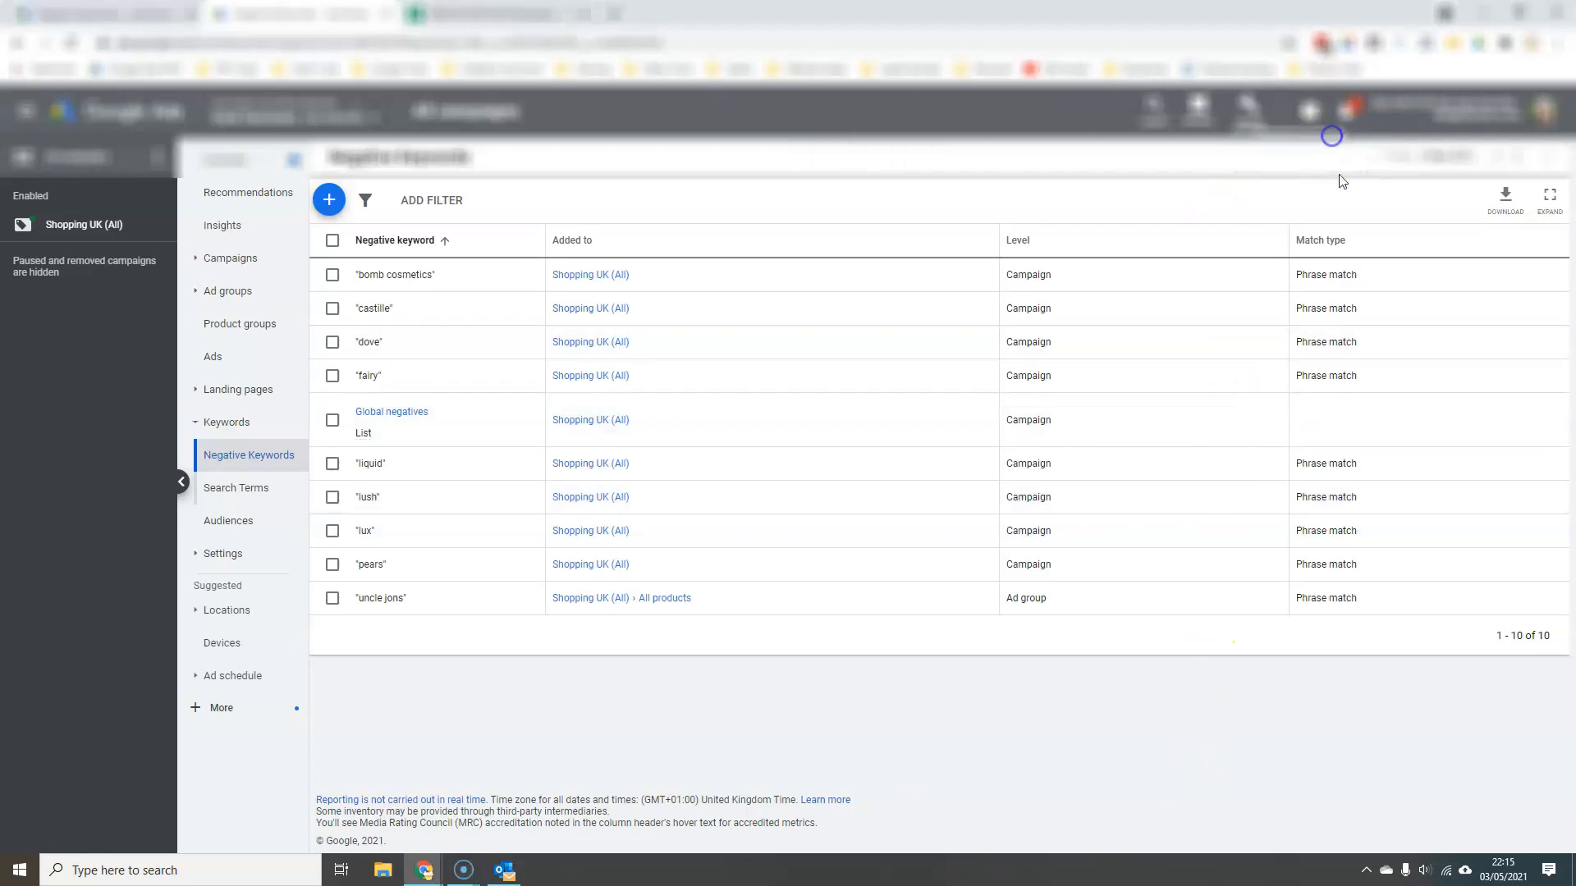
pyautogui.click(1244, 119)
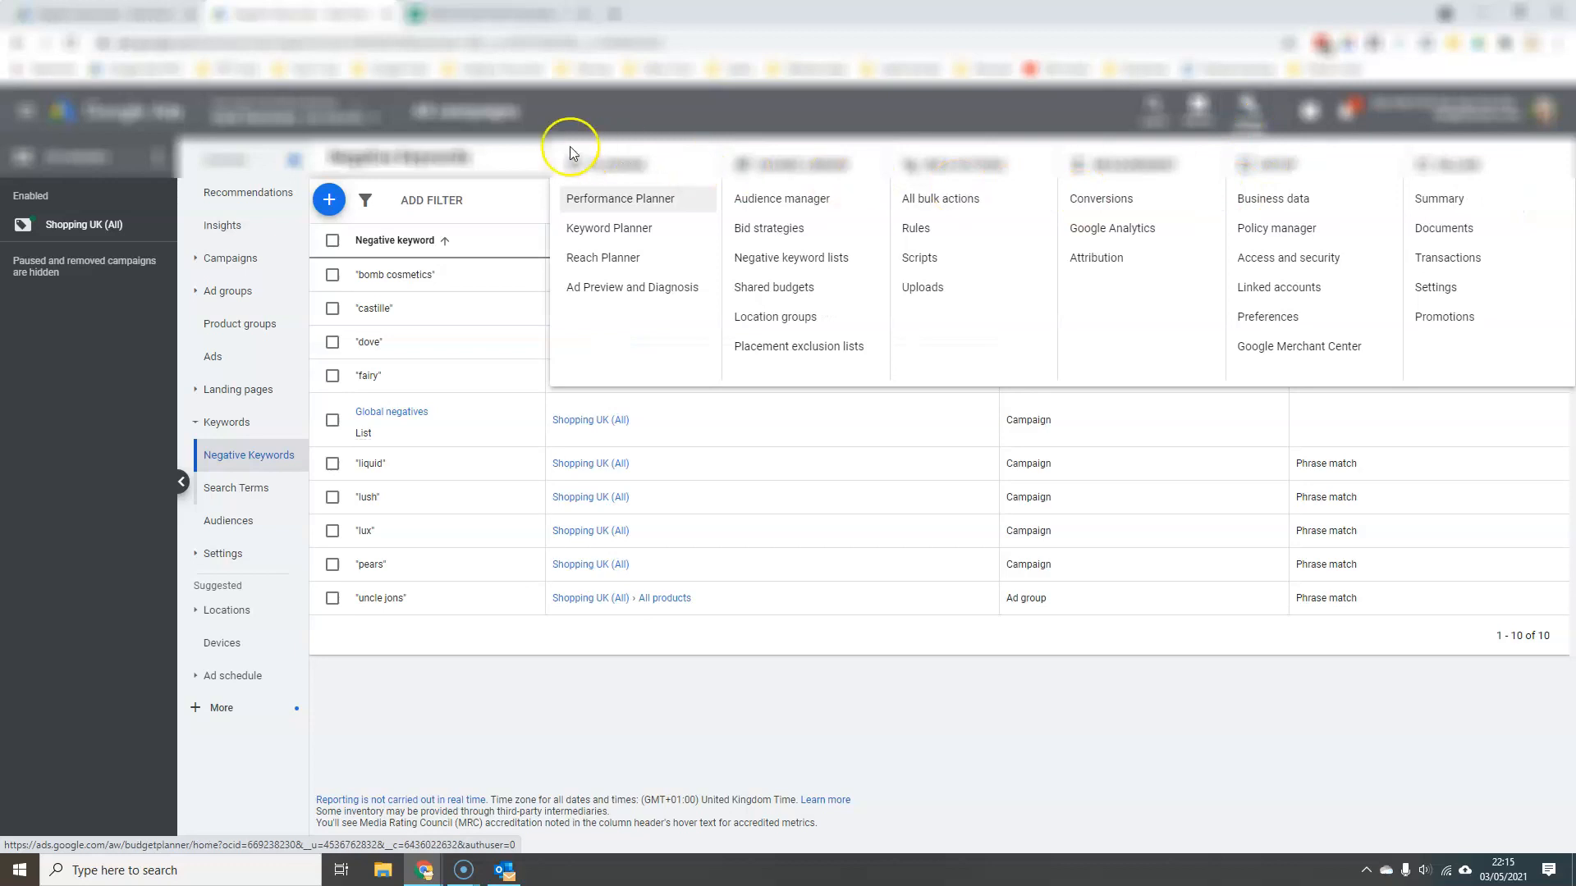
pyautogui.click(612, 231)
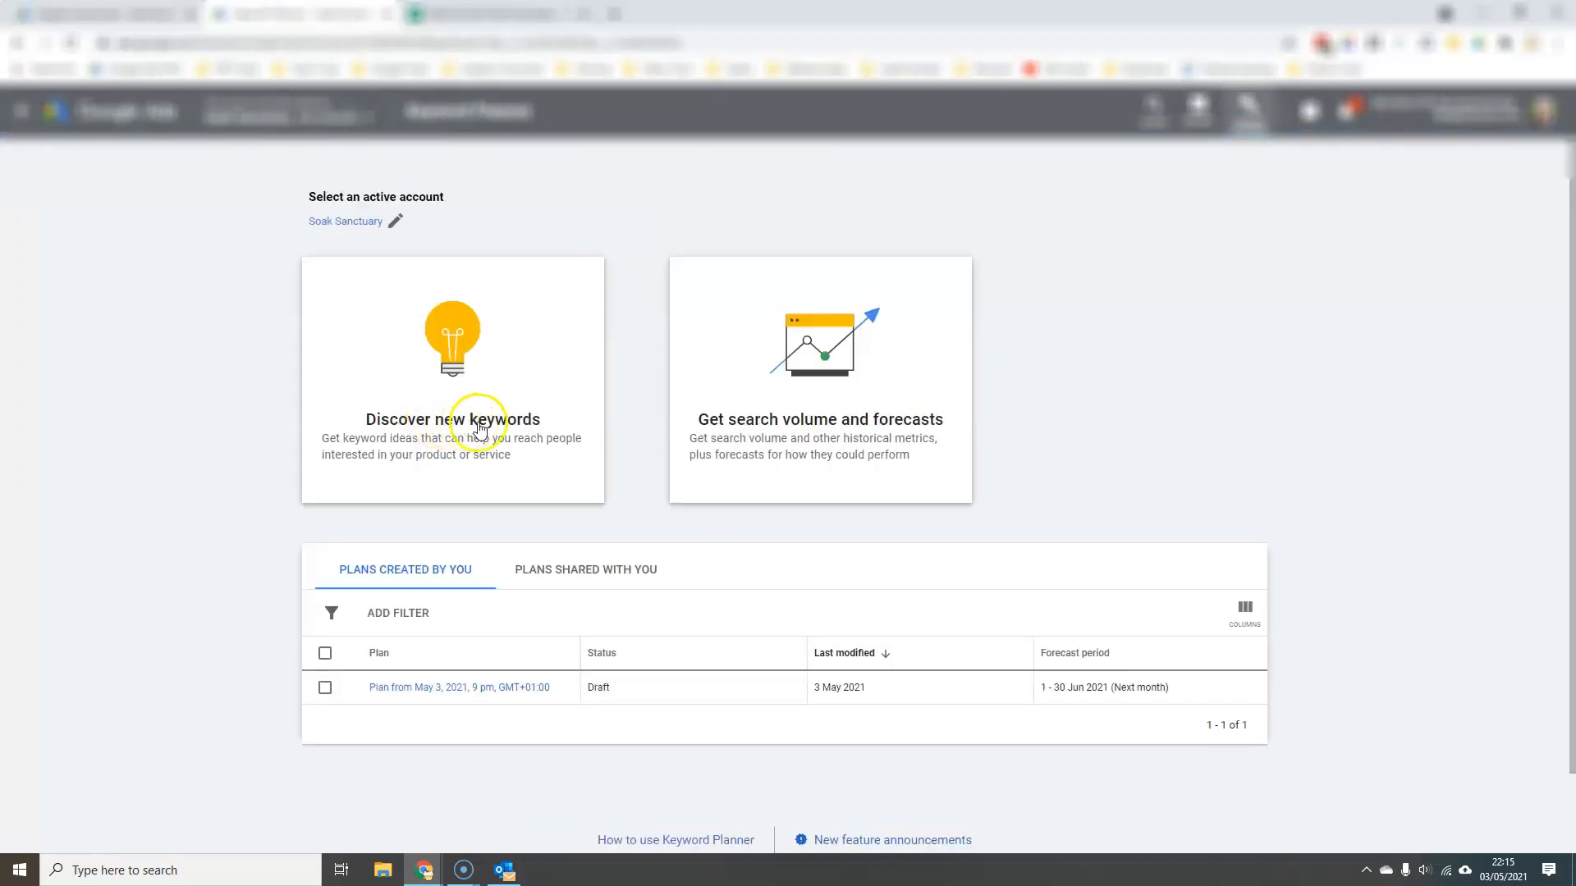
pyautogui.click(451, 437)
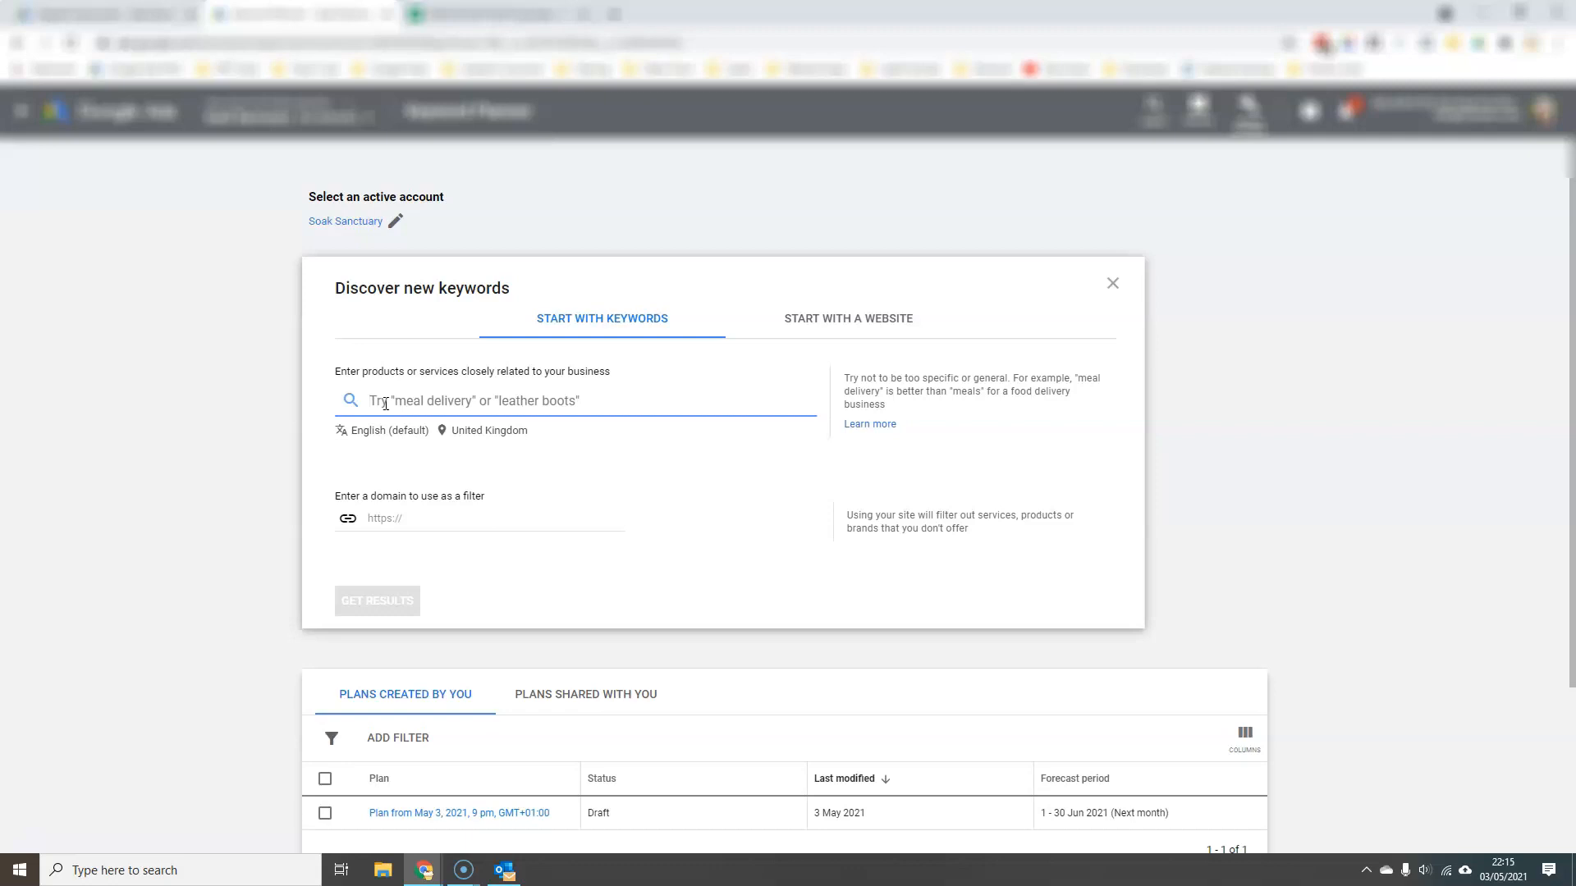
pyautogui.write('soap')
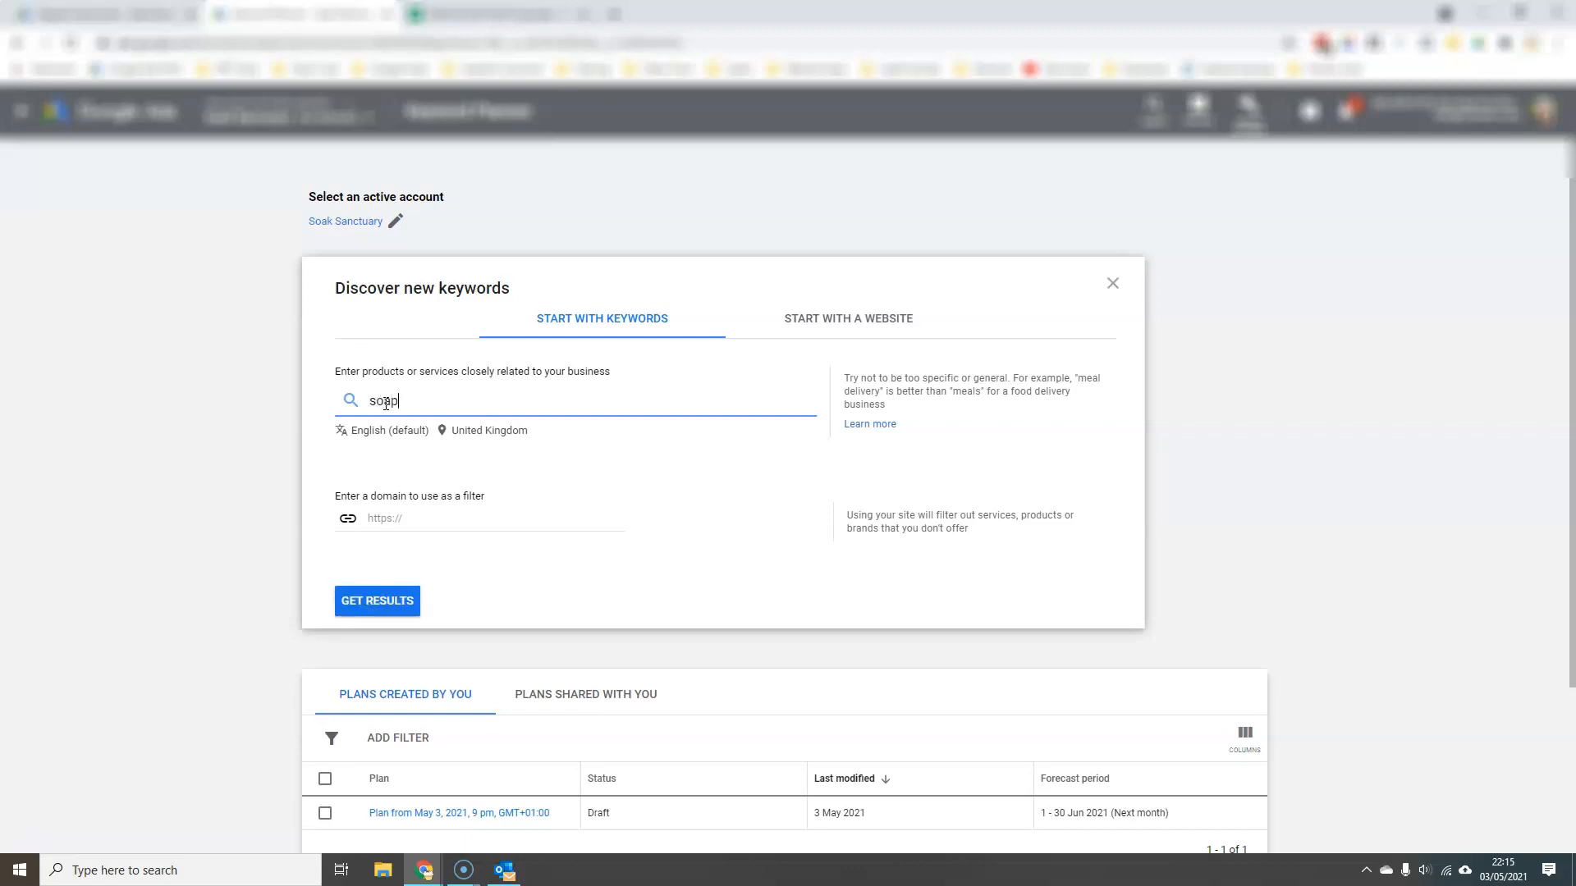
pyautogui.click(361, 599)
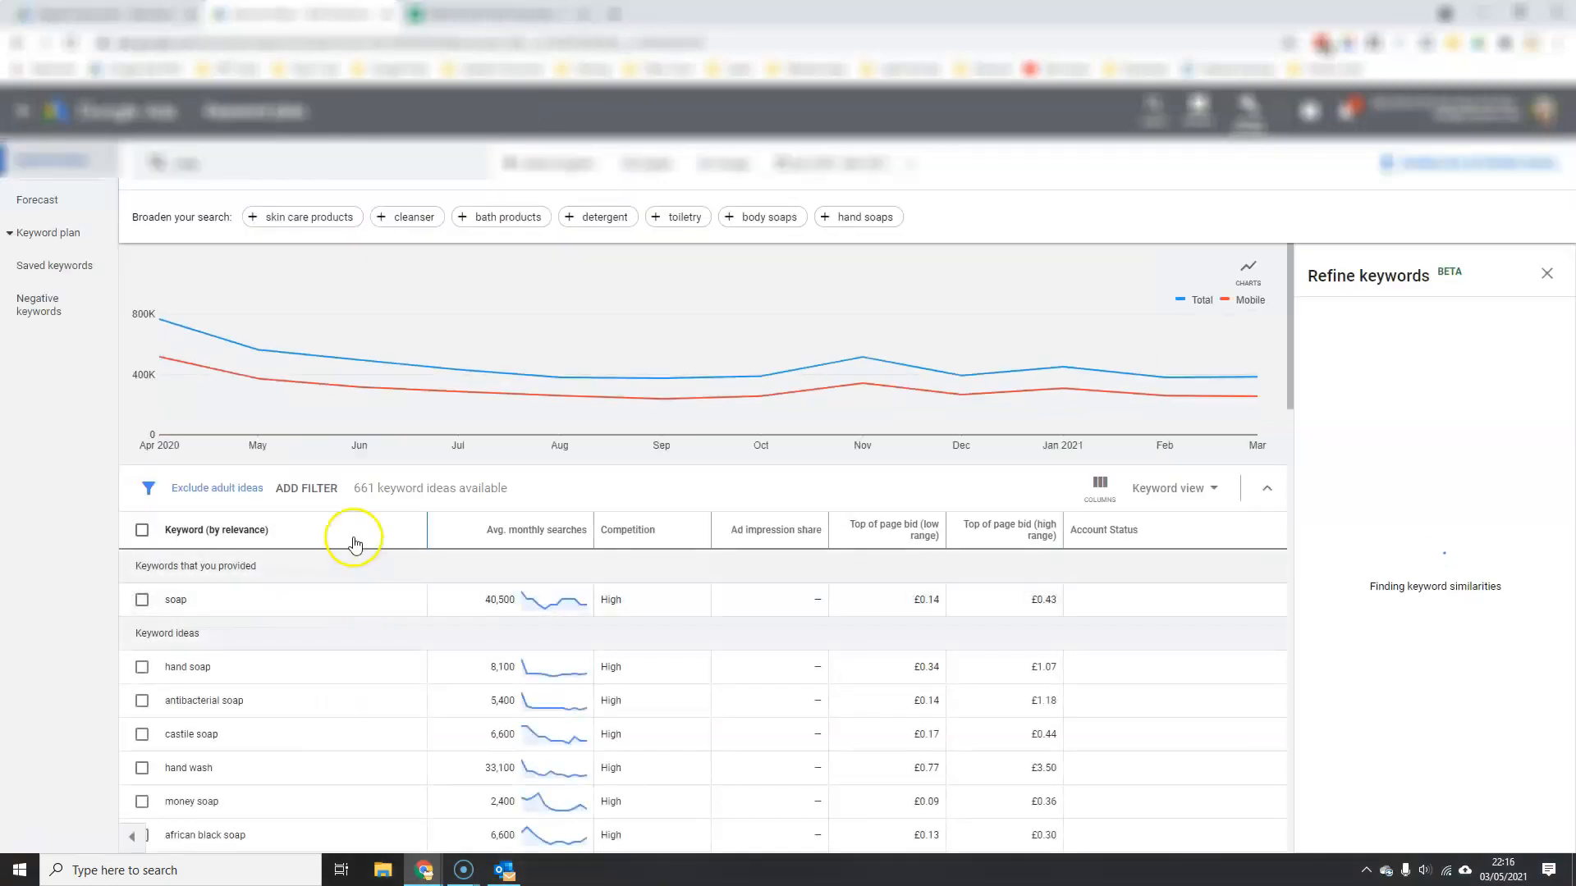
# Step: Select the keyword ideas antibacterial soap, castile soap, hand wash, african black soap, dettol soap and kojic acid soap
pyautogui.scroll(-2, 326, 571)
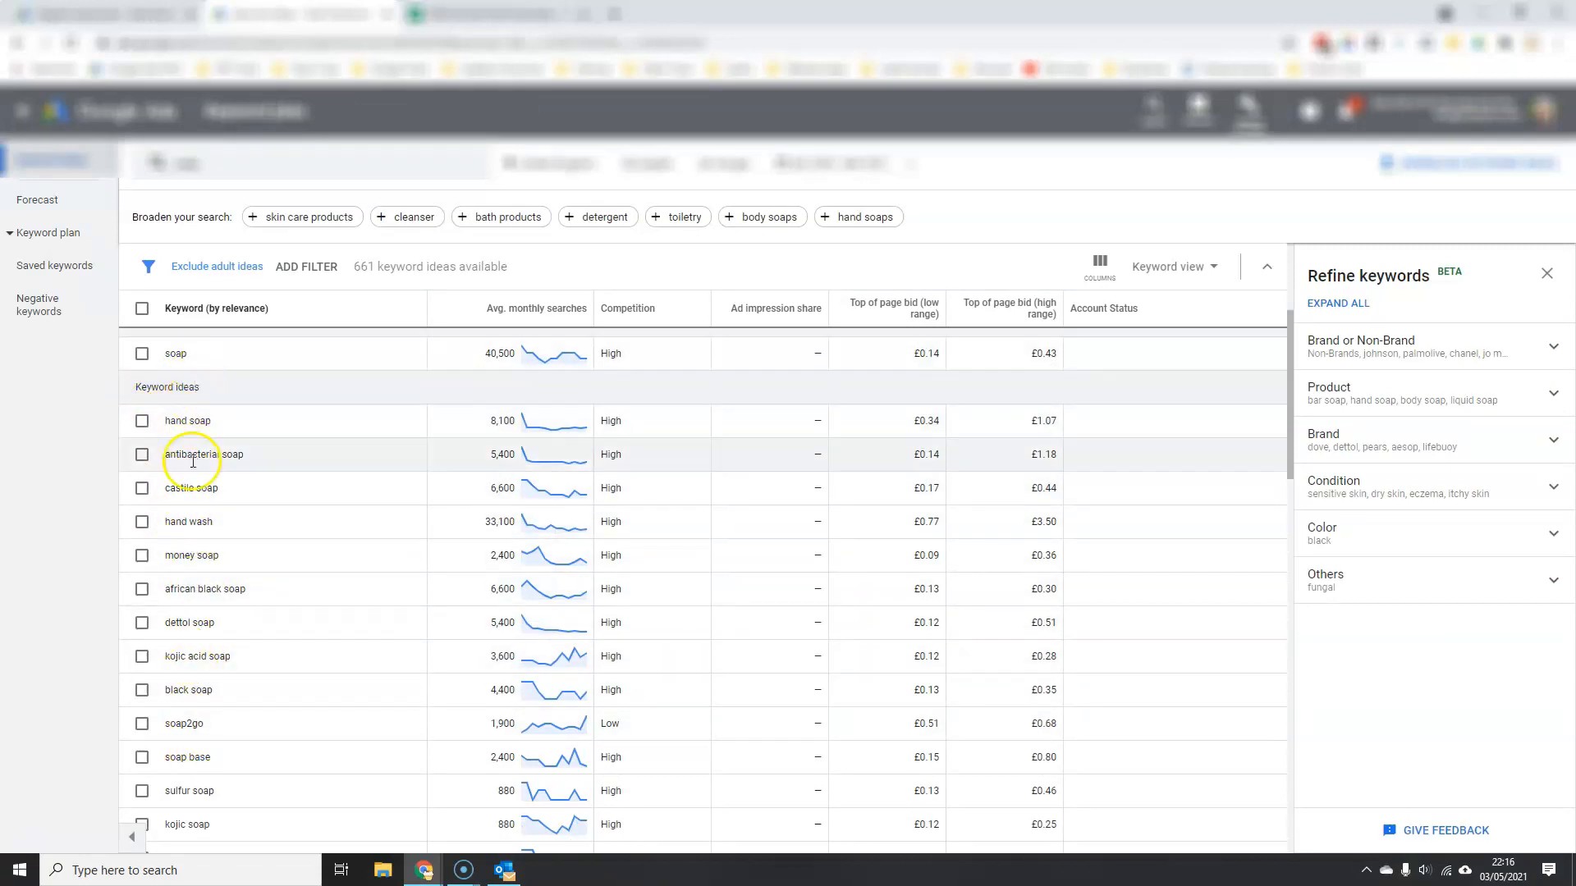
pyautogui.scroll(-15, 241, 712)
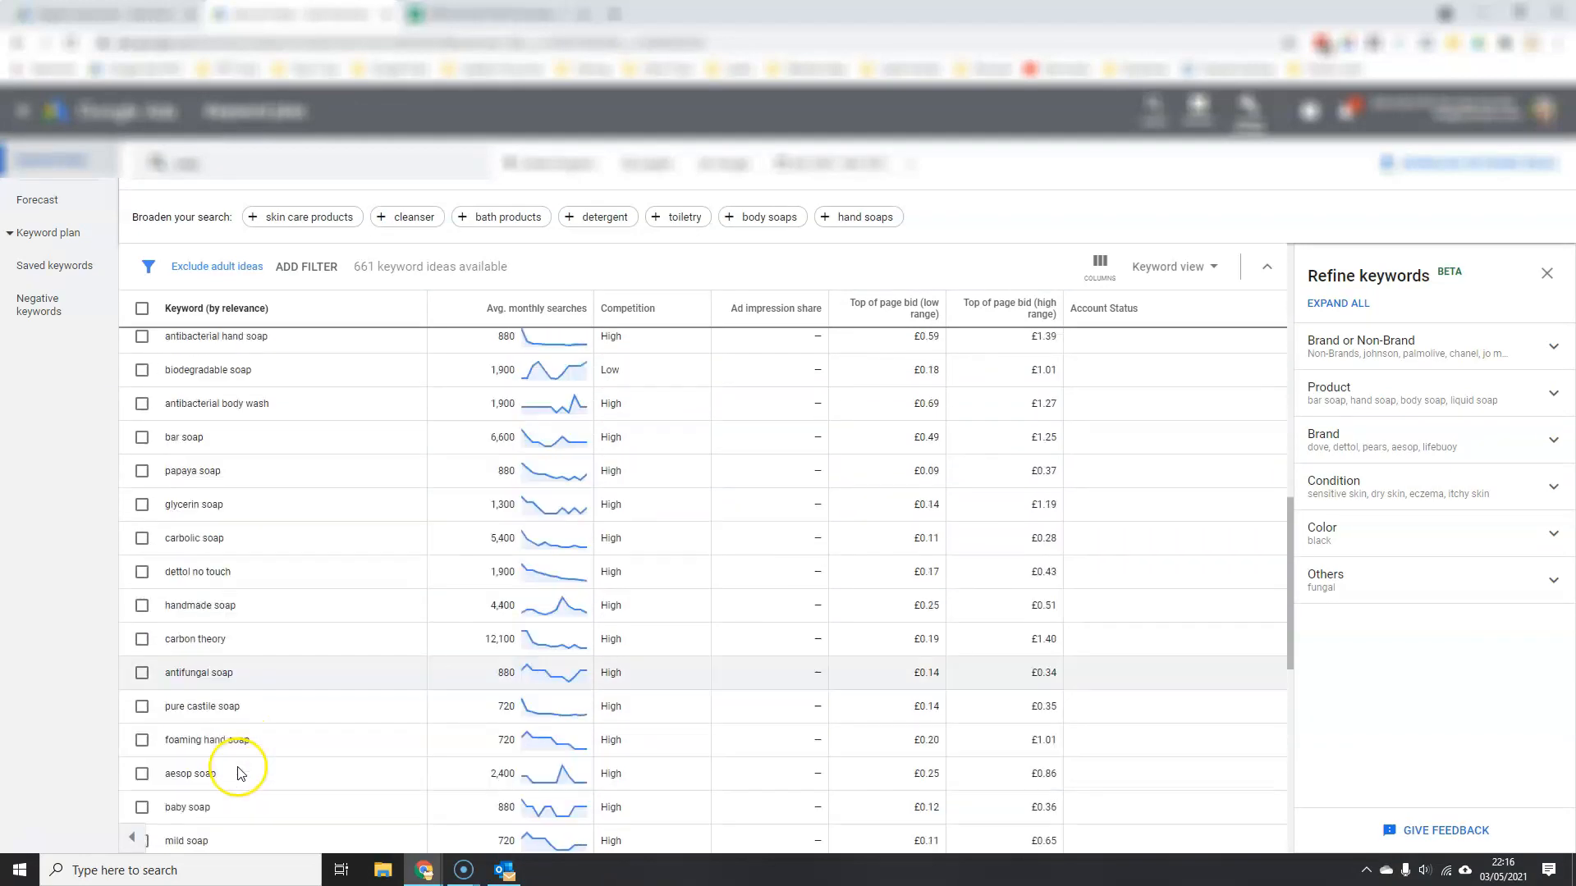
pyautogui.scroll(15, 238, 771)
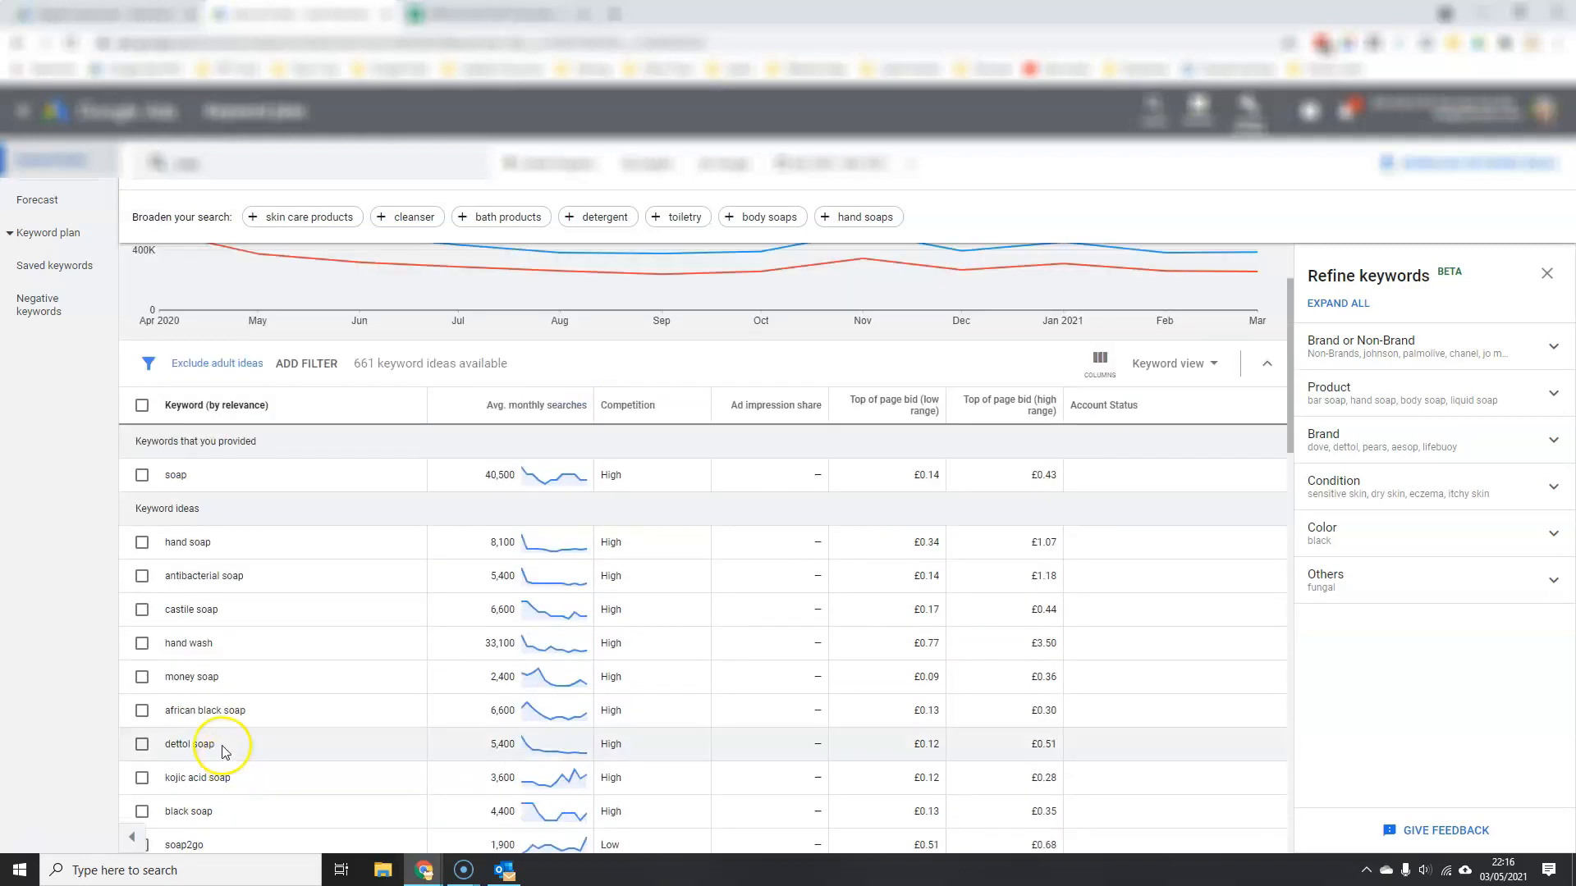
pyautogui.click(143, 577)
pyautogui.scroll(-2, 156, 492)
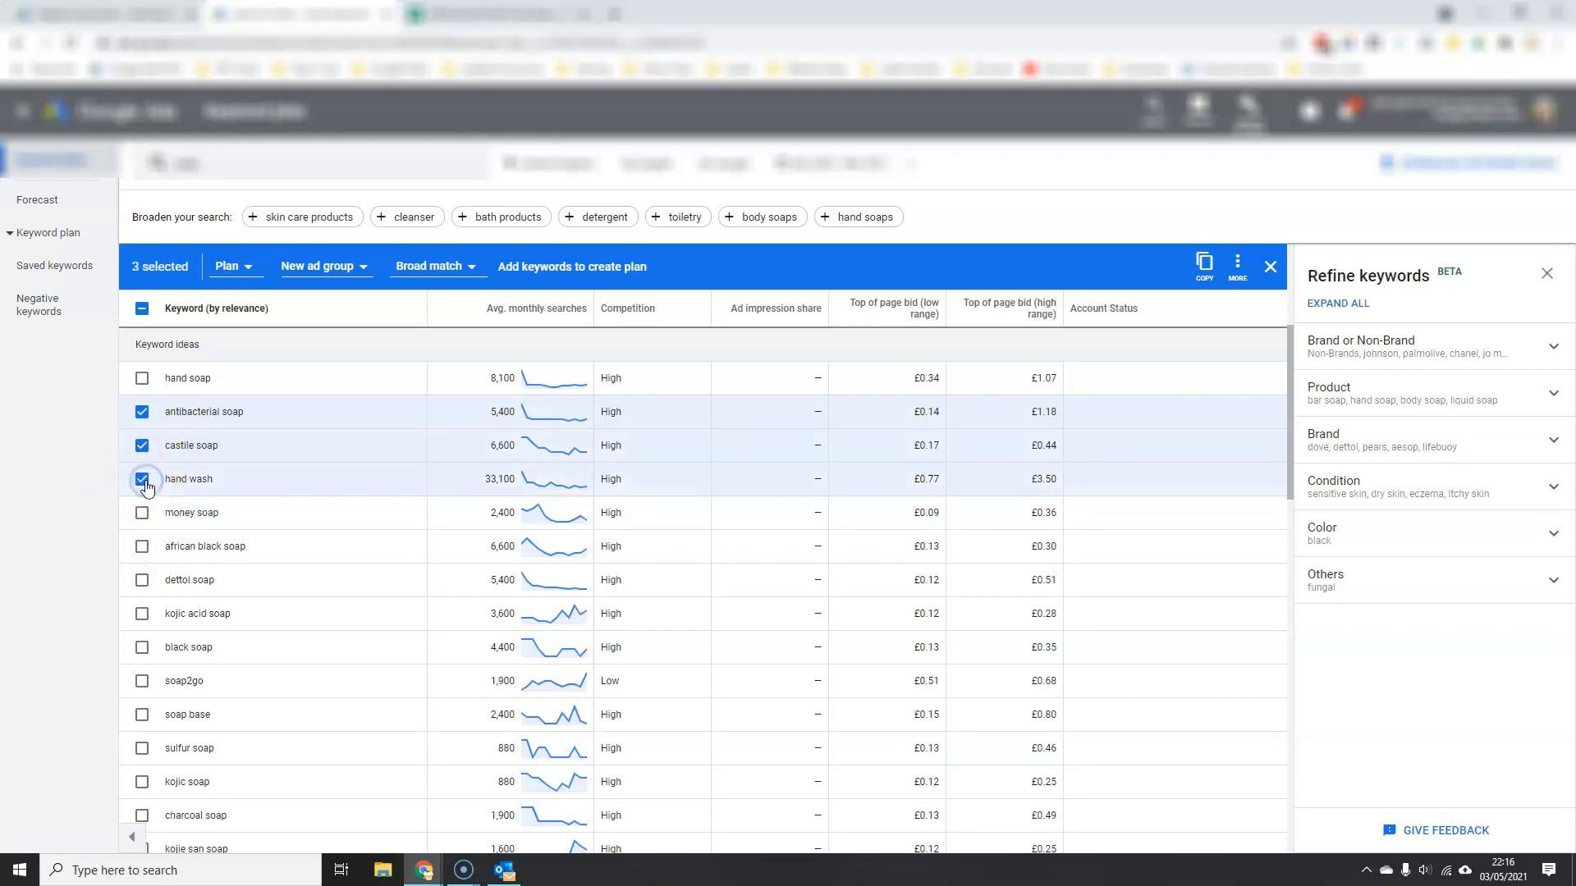
pyautogui.click(142, 547)
pyautogui.click(142, 580)
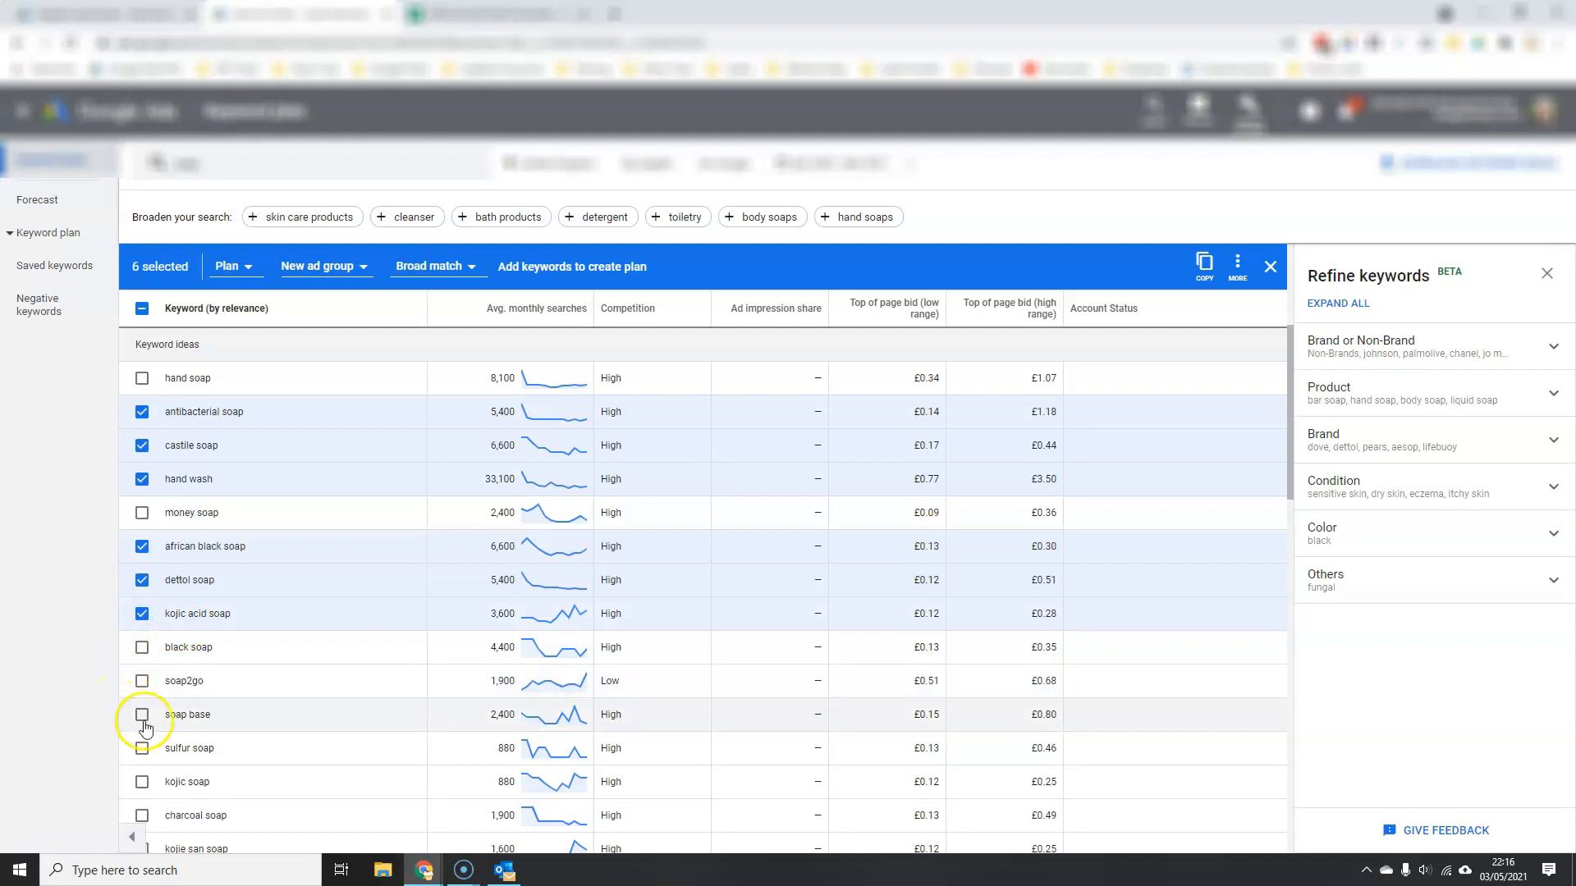
# Step: Add soap base, sulfur soap, liquid soap, antibacterial body wash and carbolic soap to the selected keyword ideas
pyautogui.click(143, 749)
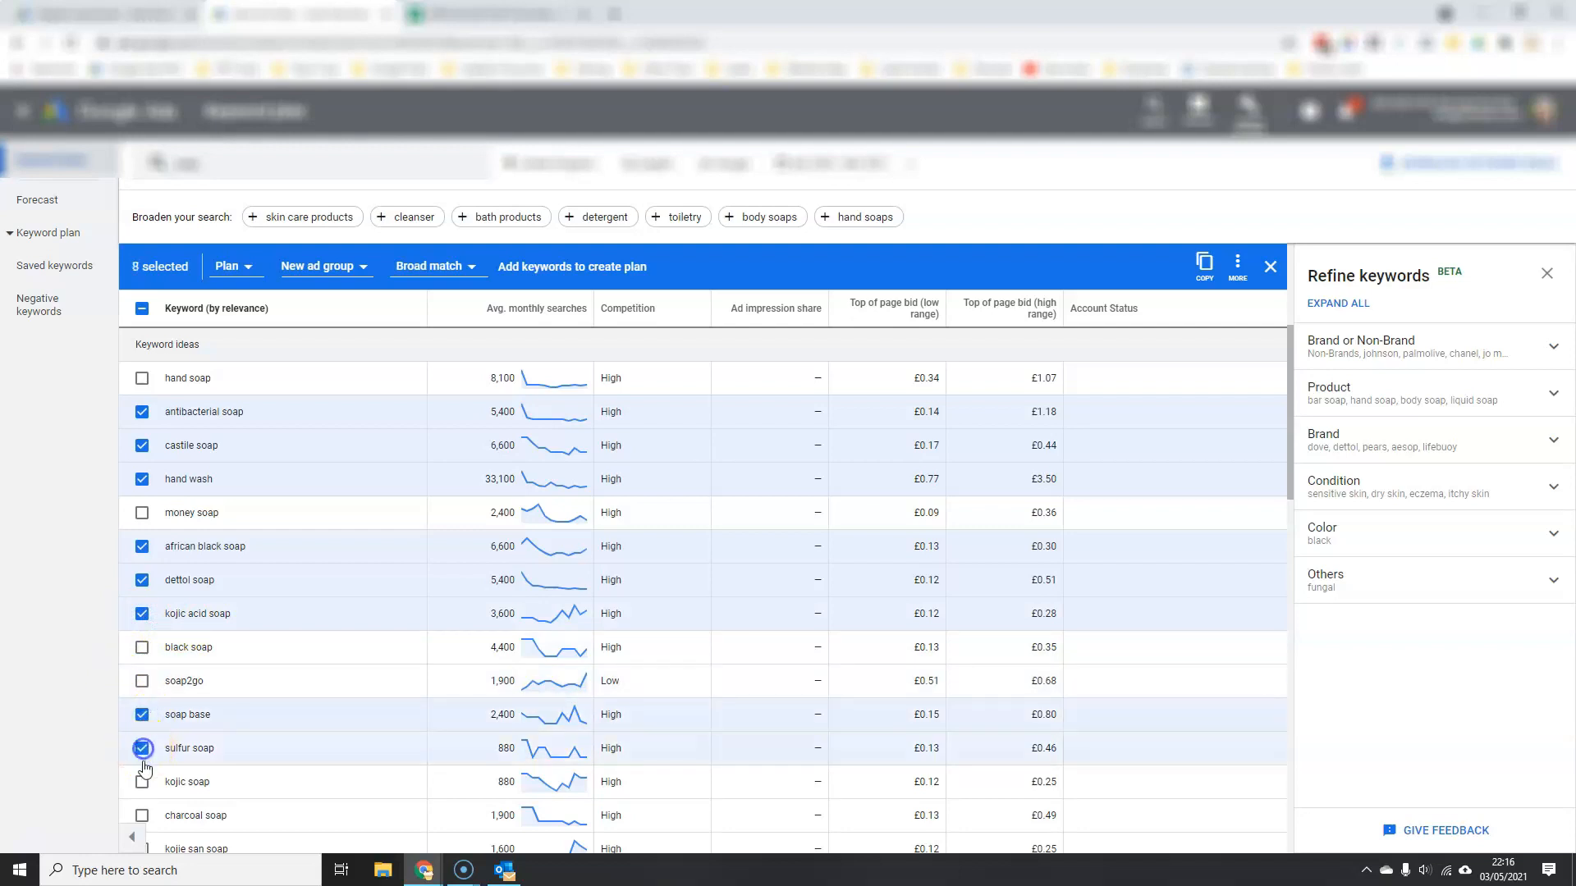
pyautogui.scroll(-2, 146, 753)
pyautogui.click(142, 752)
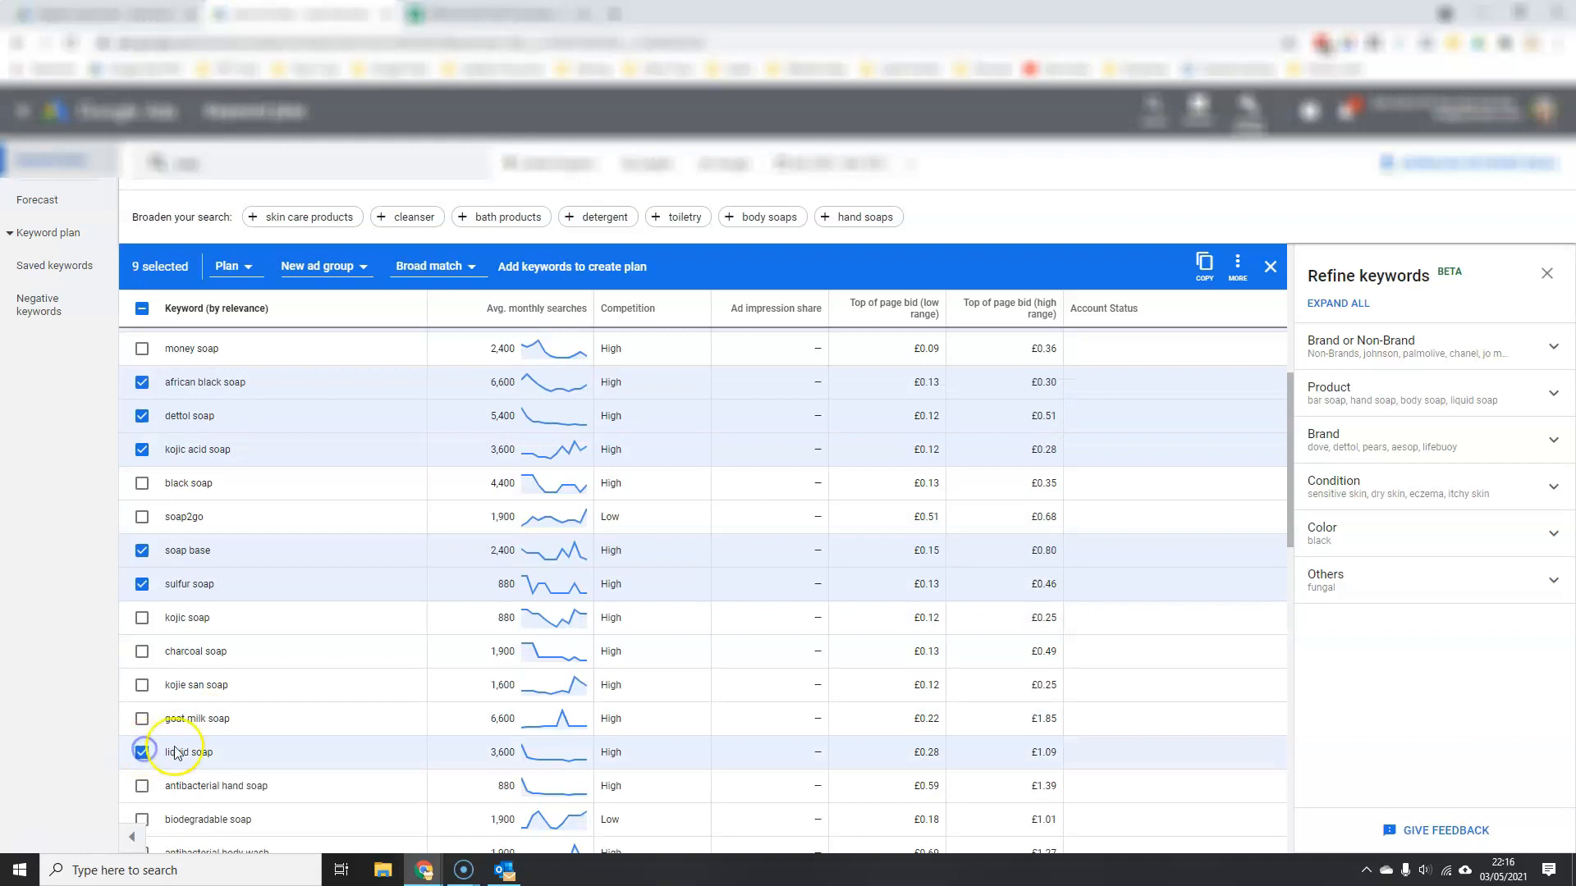
pyautogui.scroll(-3, 164, 748)
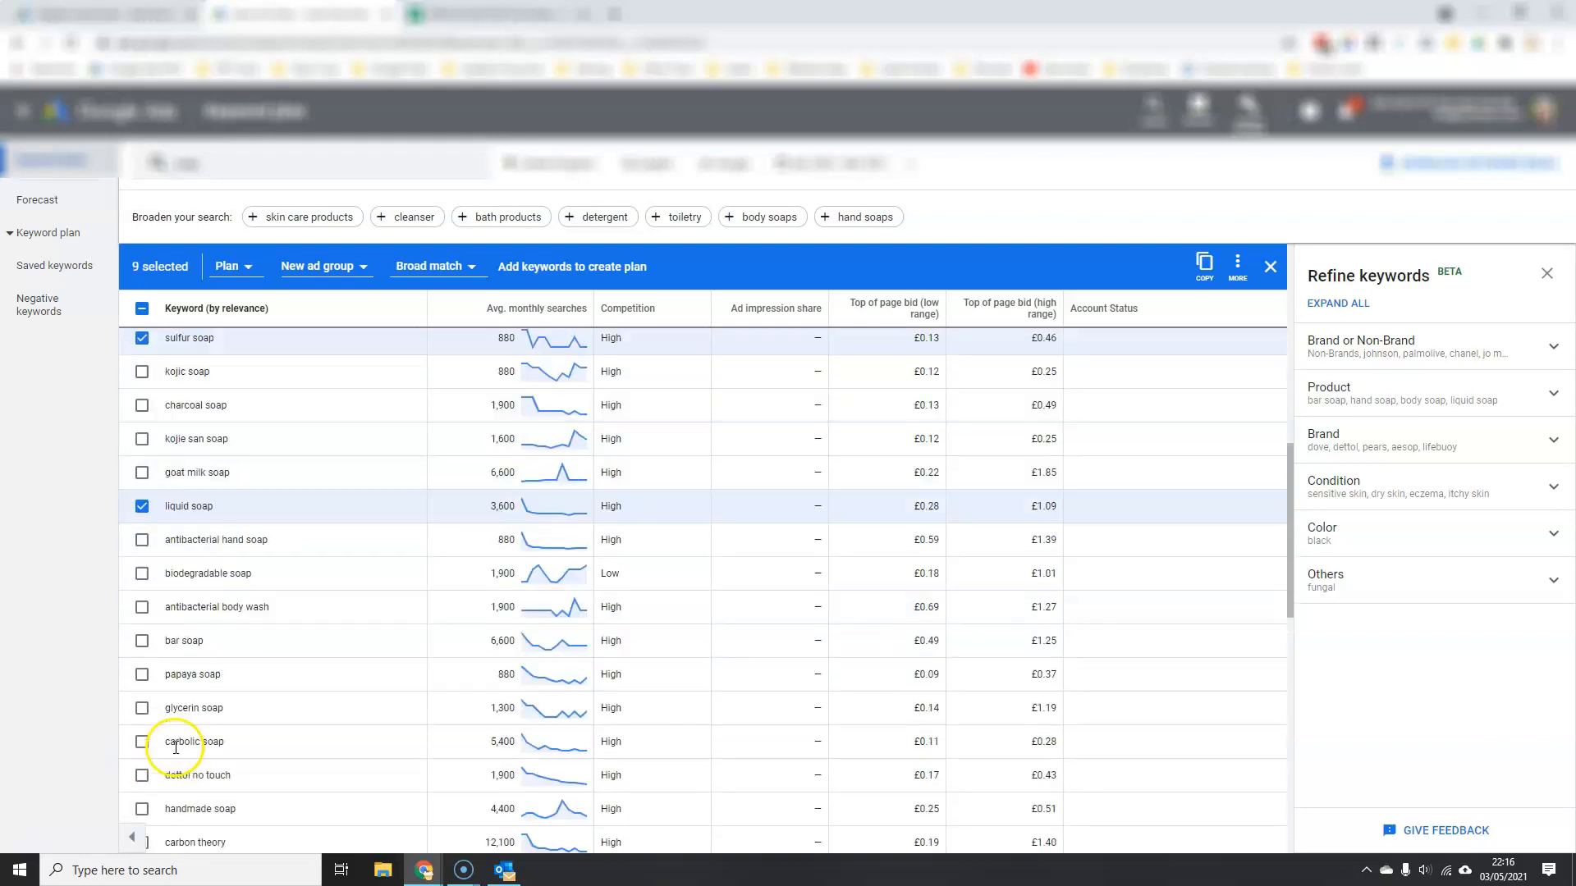
pyautogui.click(143, 608)
pyautogui.scroll(-3, 138, 640)
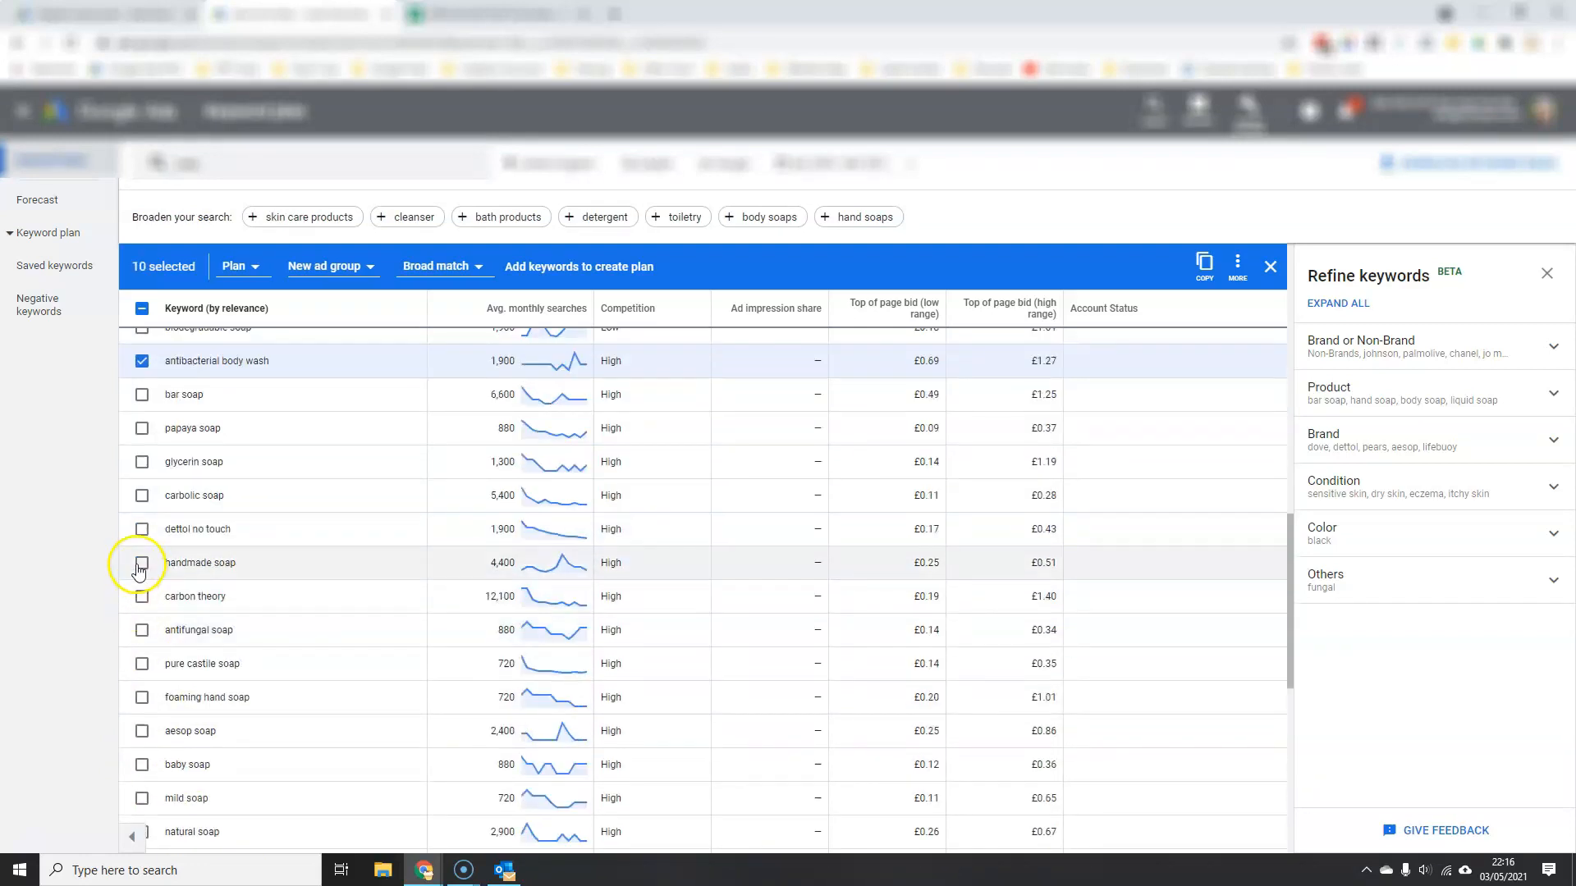
pyautogui.click(140, 497)
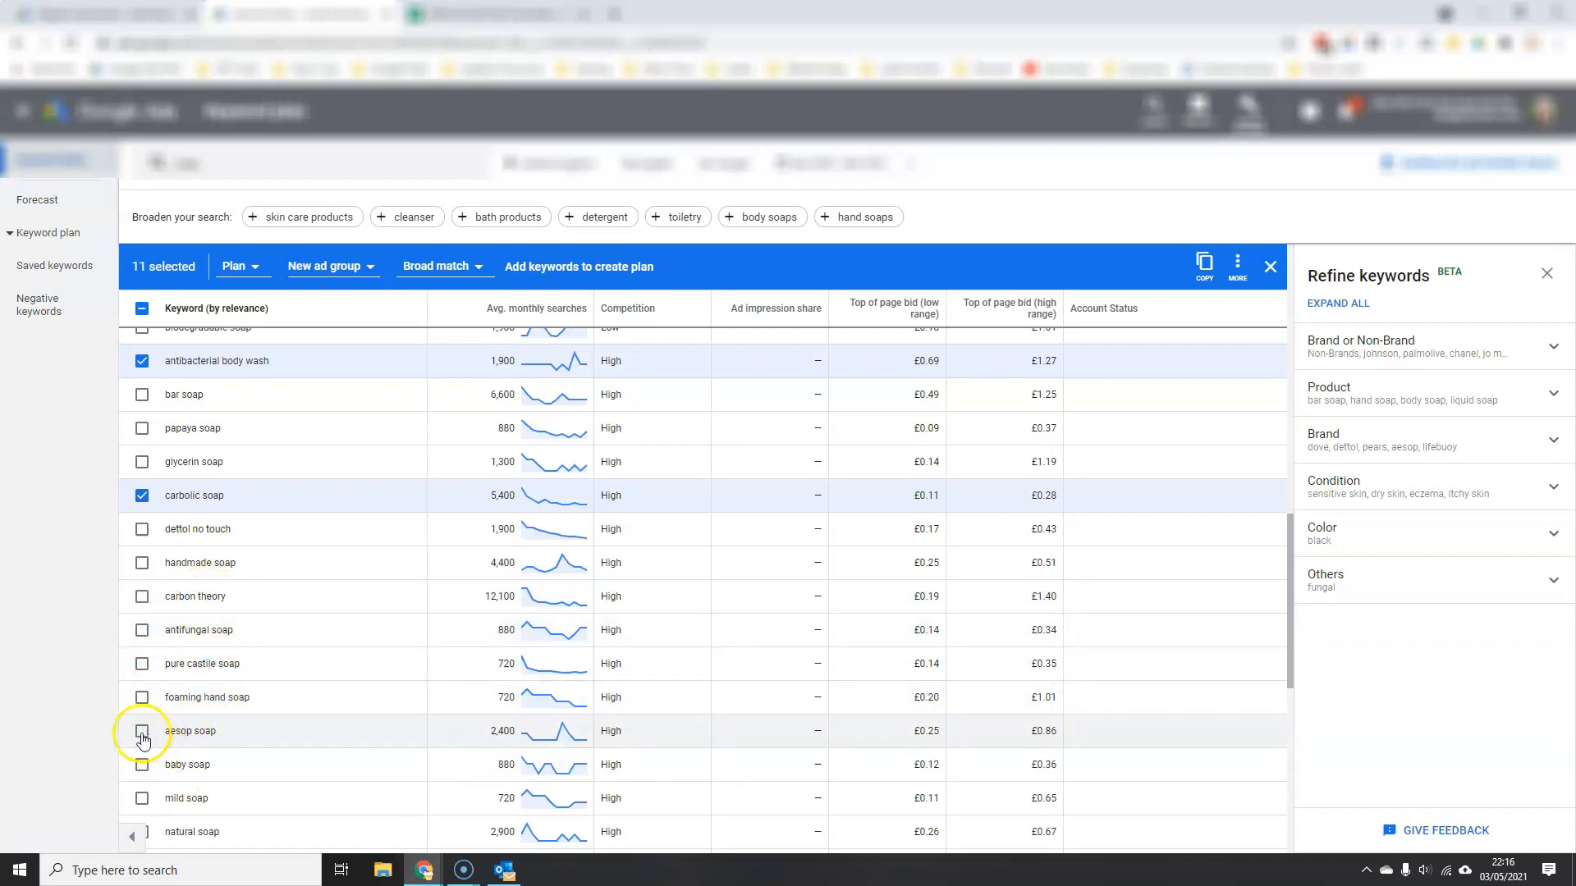
# Step: Extend the selection with the ideas aesop soap, soap on a rope, dove bar soap, soap molds and palmolive soap
pyautogui.scroll(-3, 279, 749)
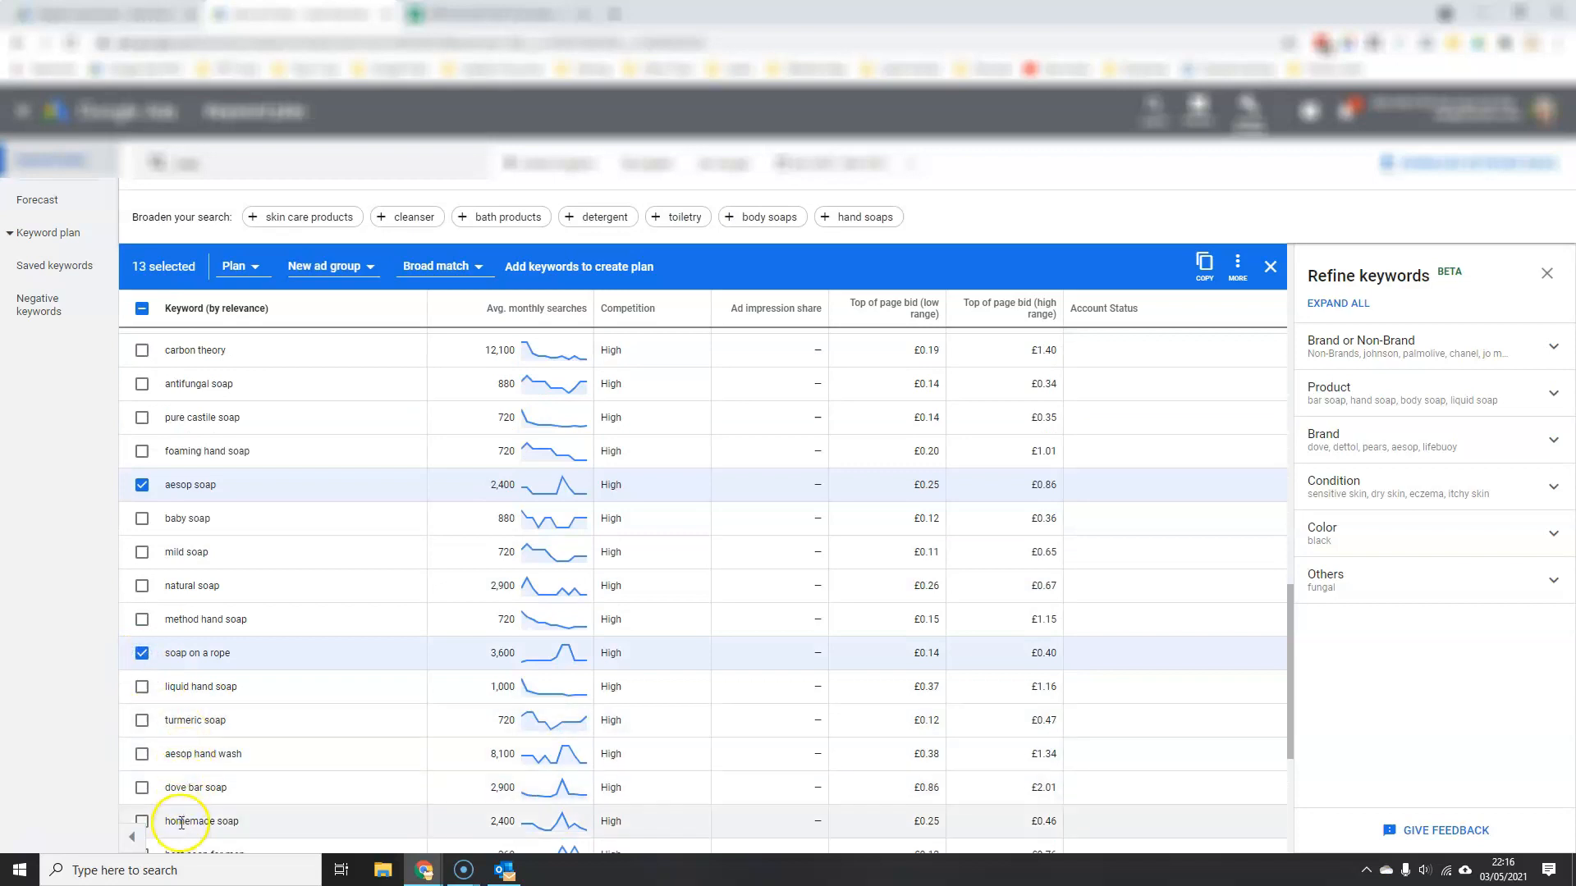
pyautogui.scroll(-2, 168, 665)
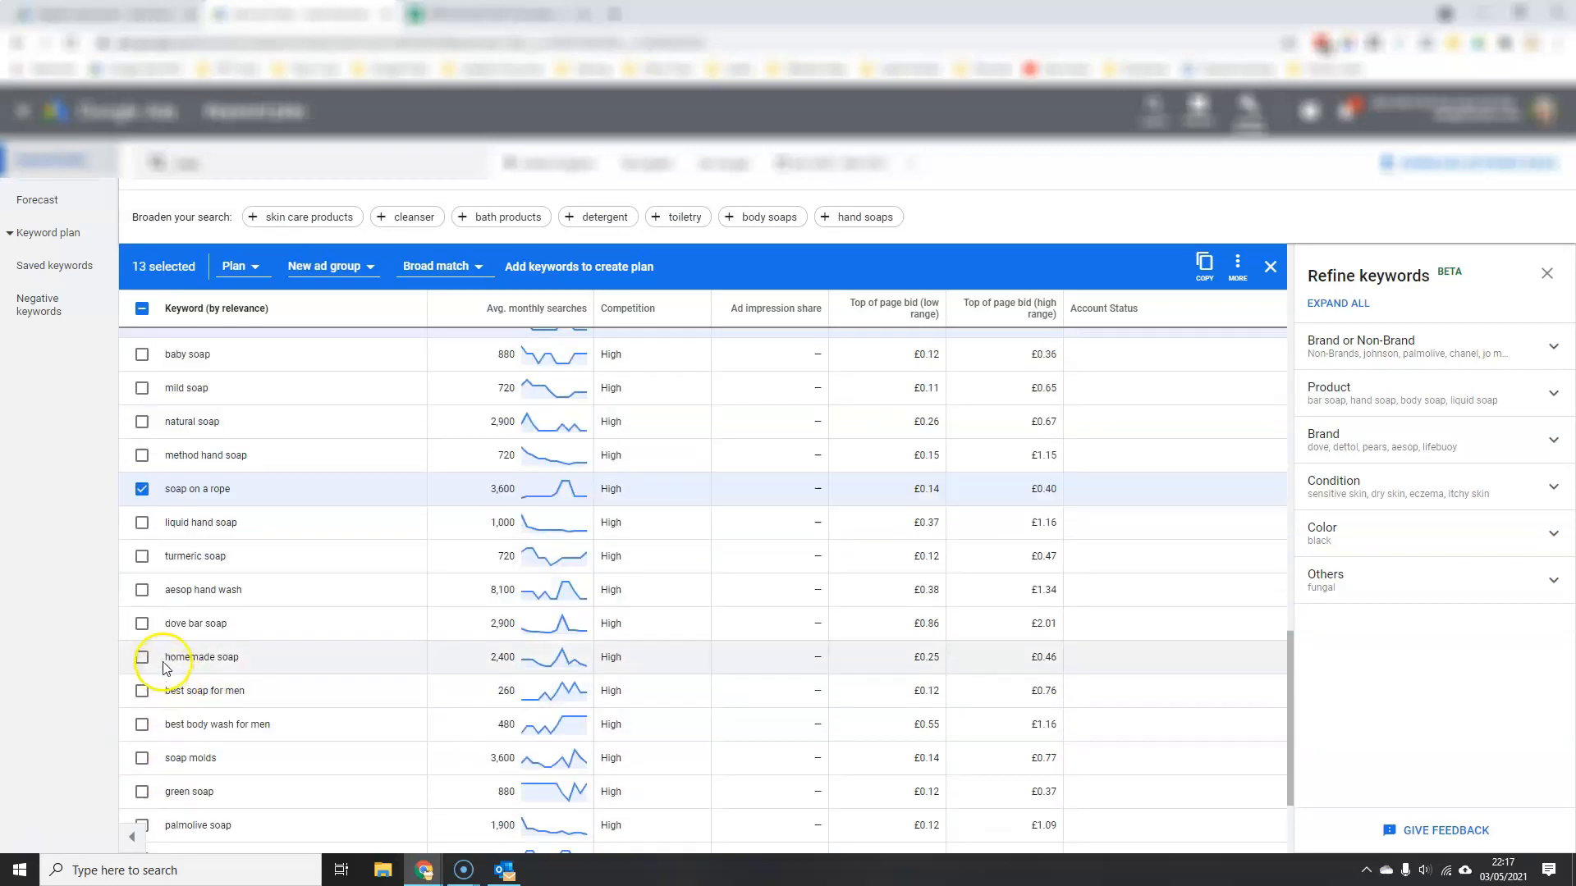
pyautogui.click(141, 624)
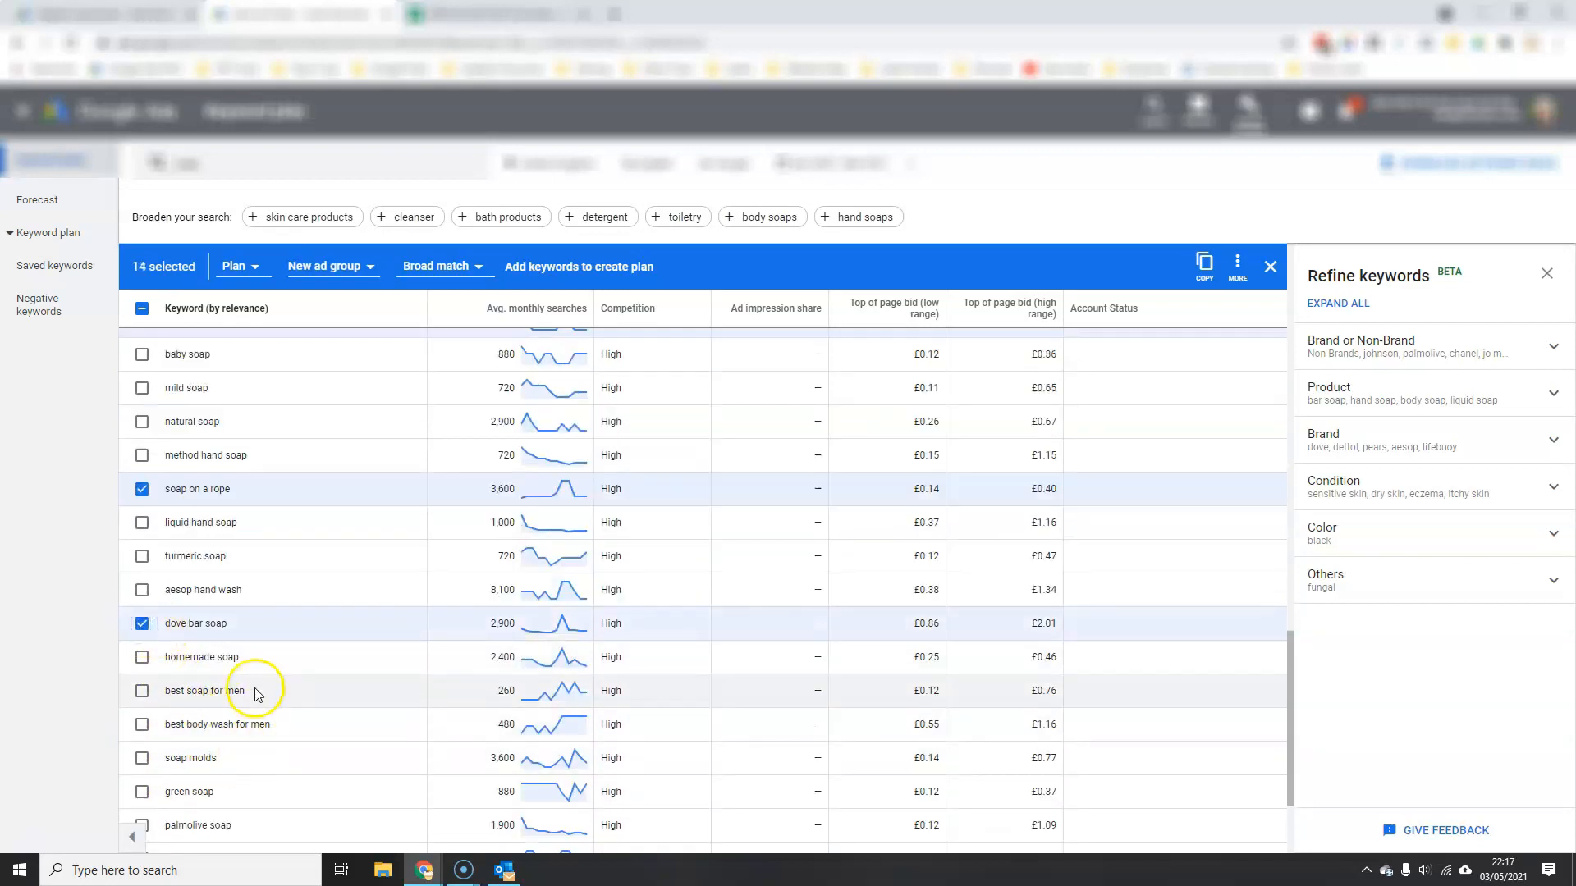
pyautogui.scroll(-2, 250, 697)
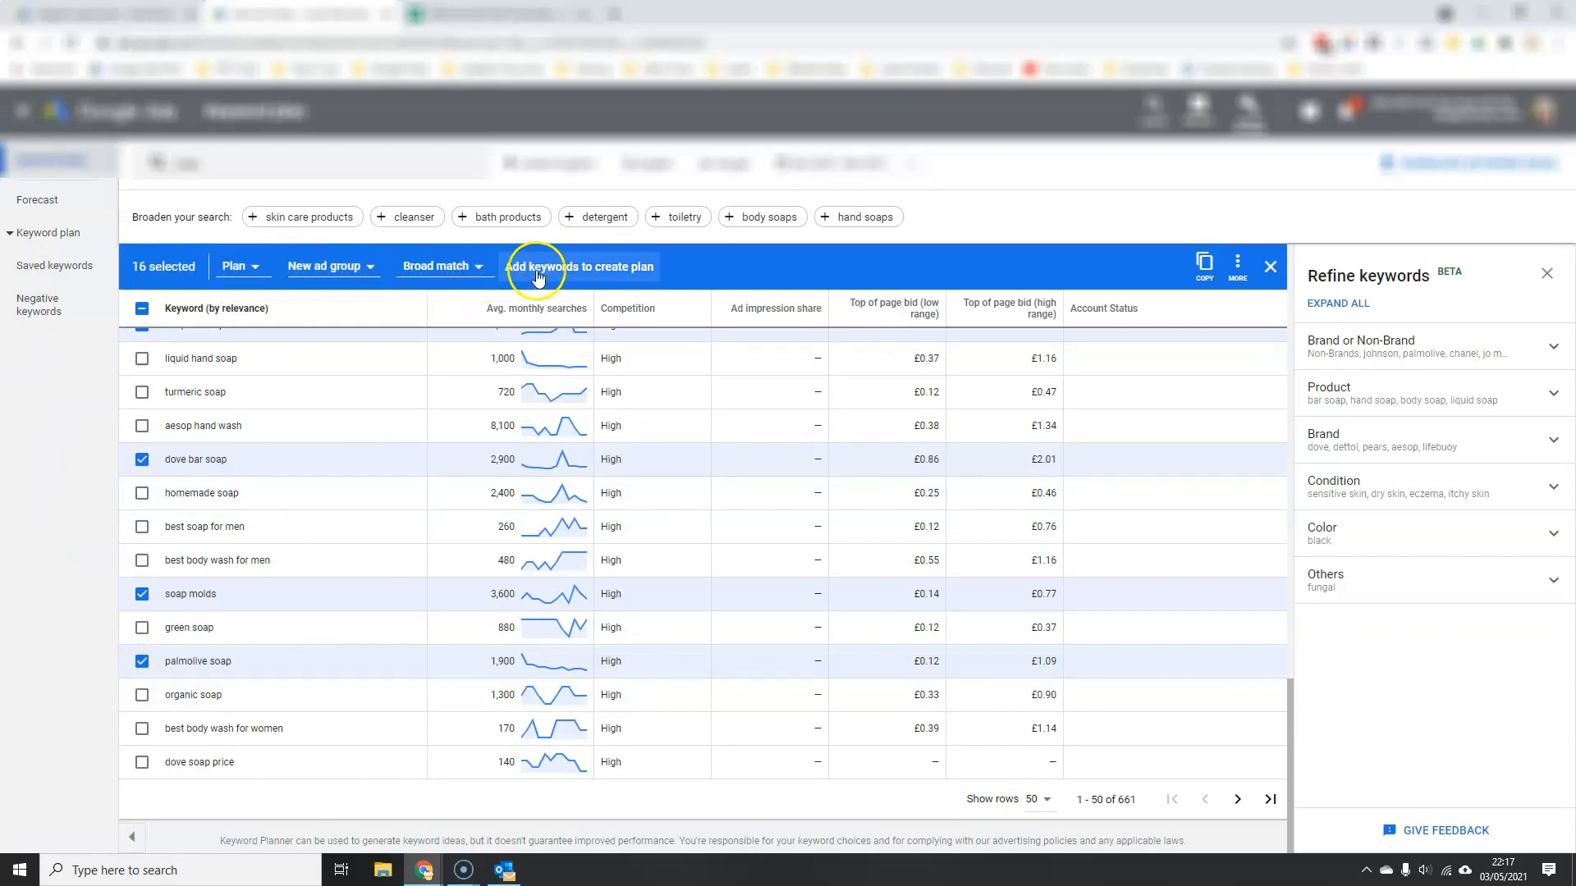
# Step: Set the selected keywords to Phrase match and add them to create a plan with a new ad group
pyautogui.click(439, 265)
pyautogui.click(457, 322)
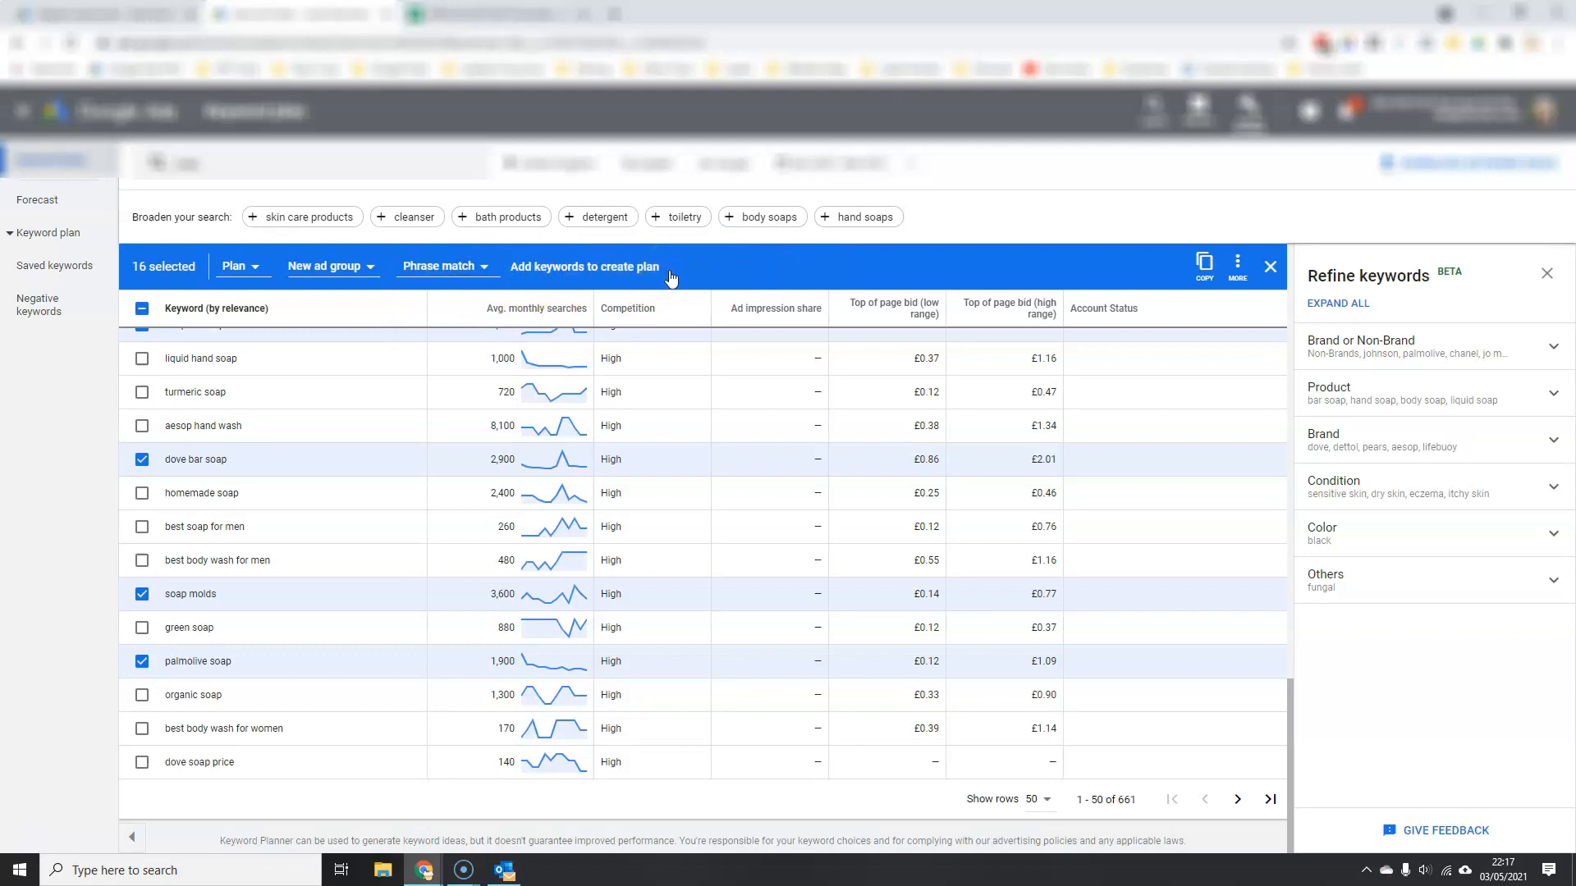
pyautogui.click(587, 279)
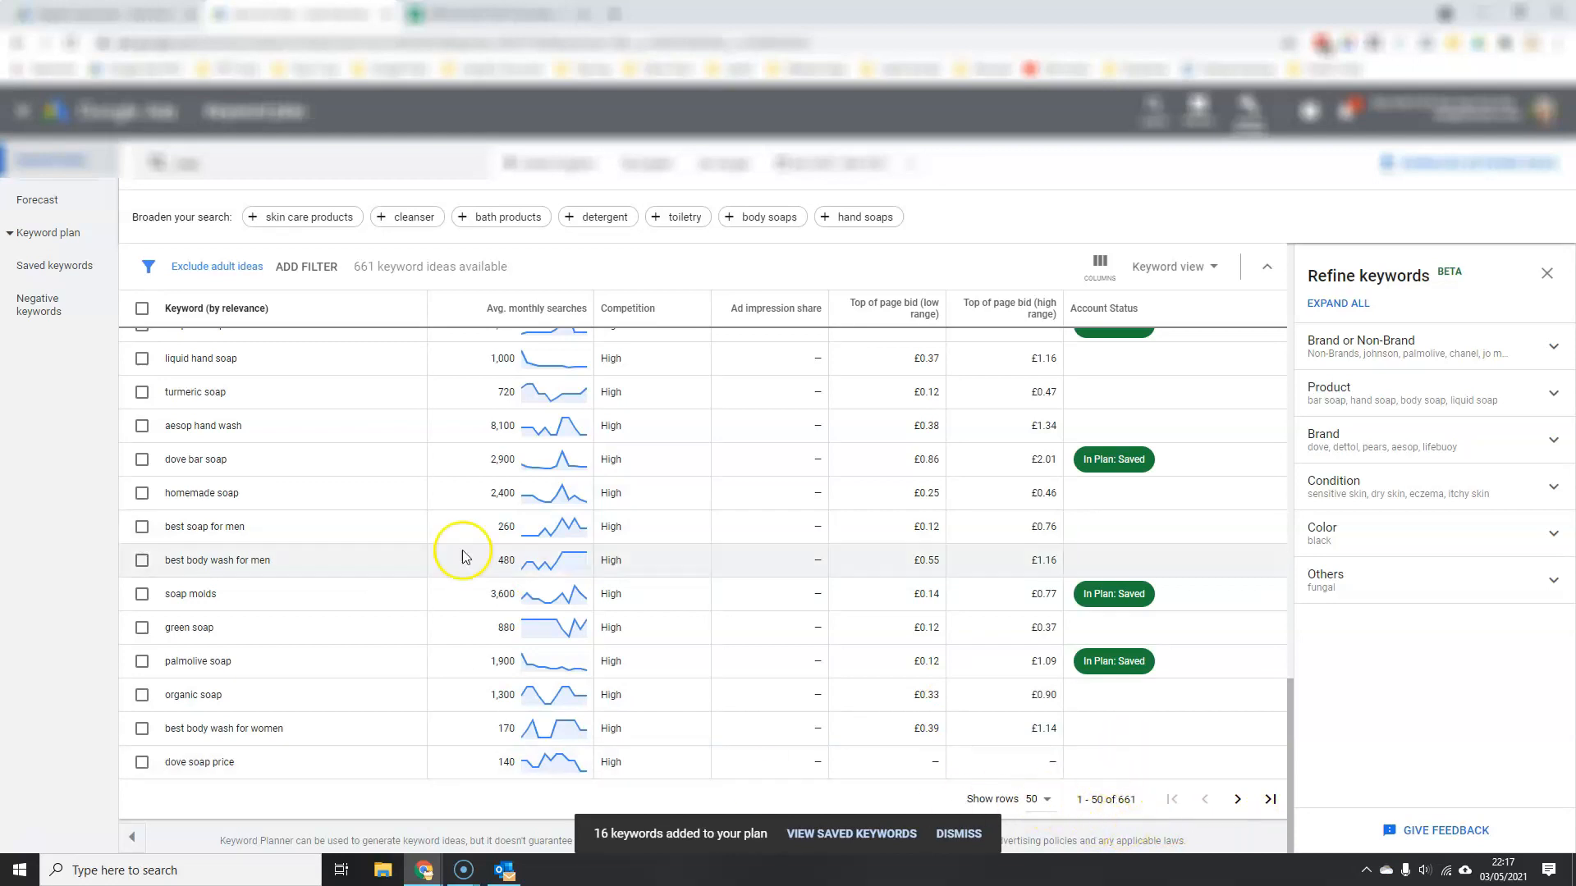
# Step: Replace the search keyword soap with "bath bomb" and get the keyword ideas for it
pyautogui.scroll(10, 131, 296)
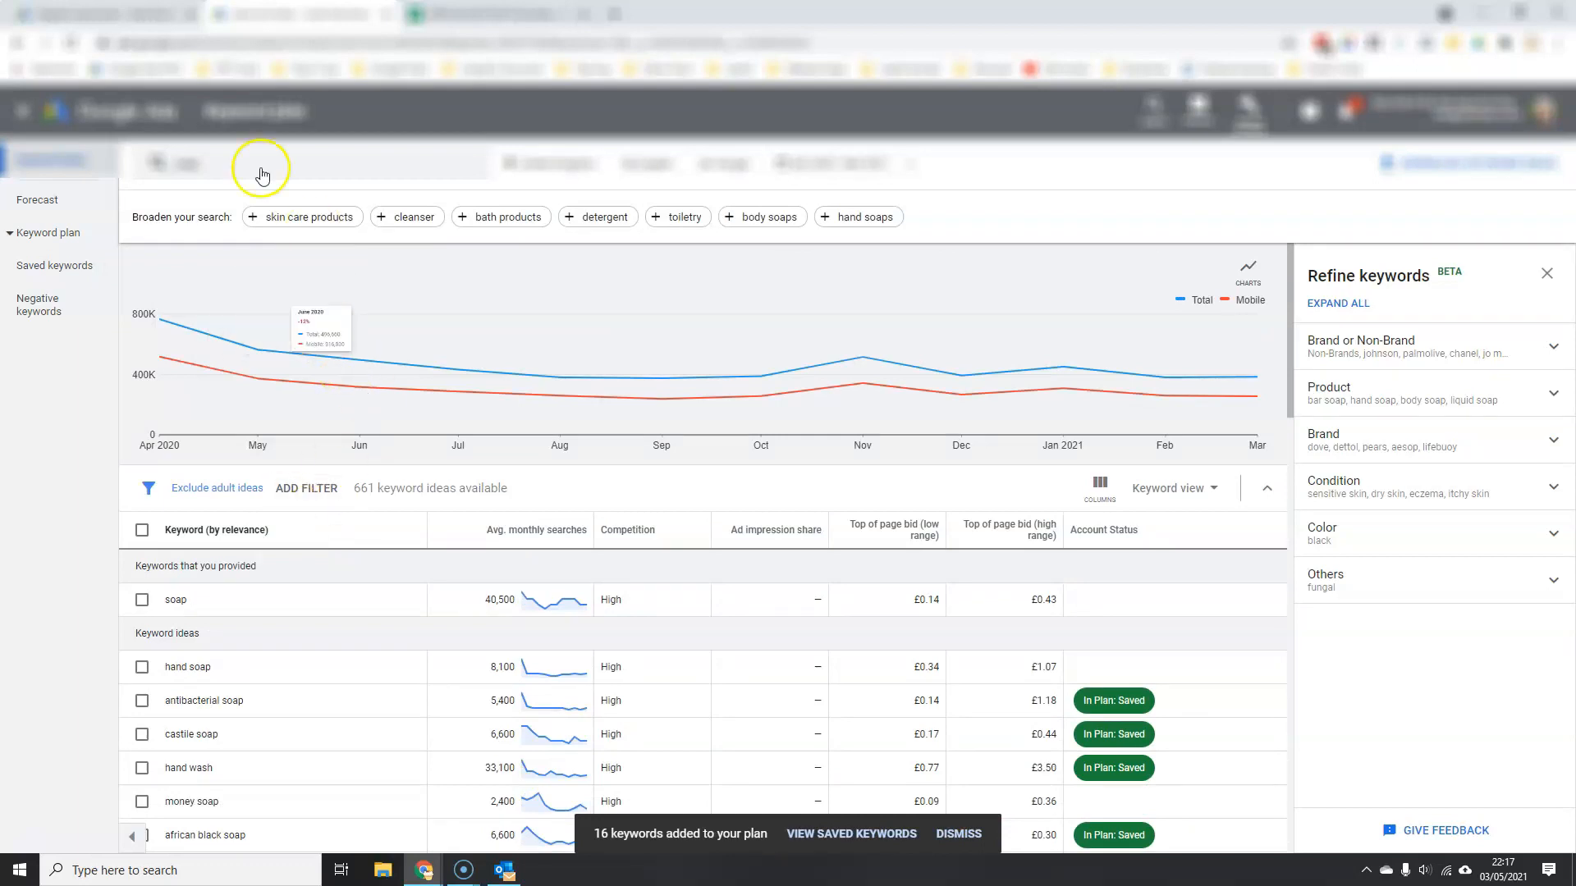
pyautogui.click(162, 158)
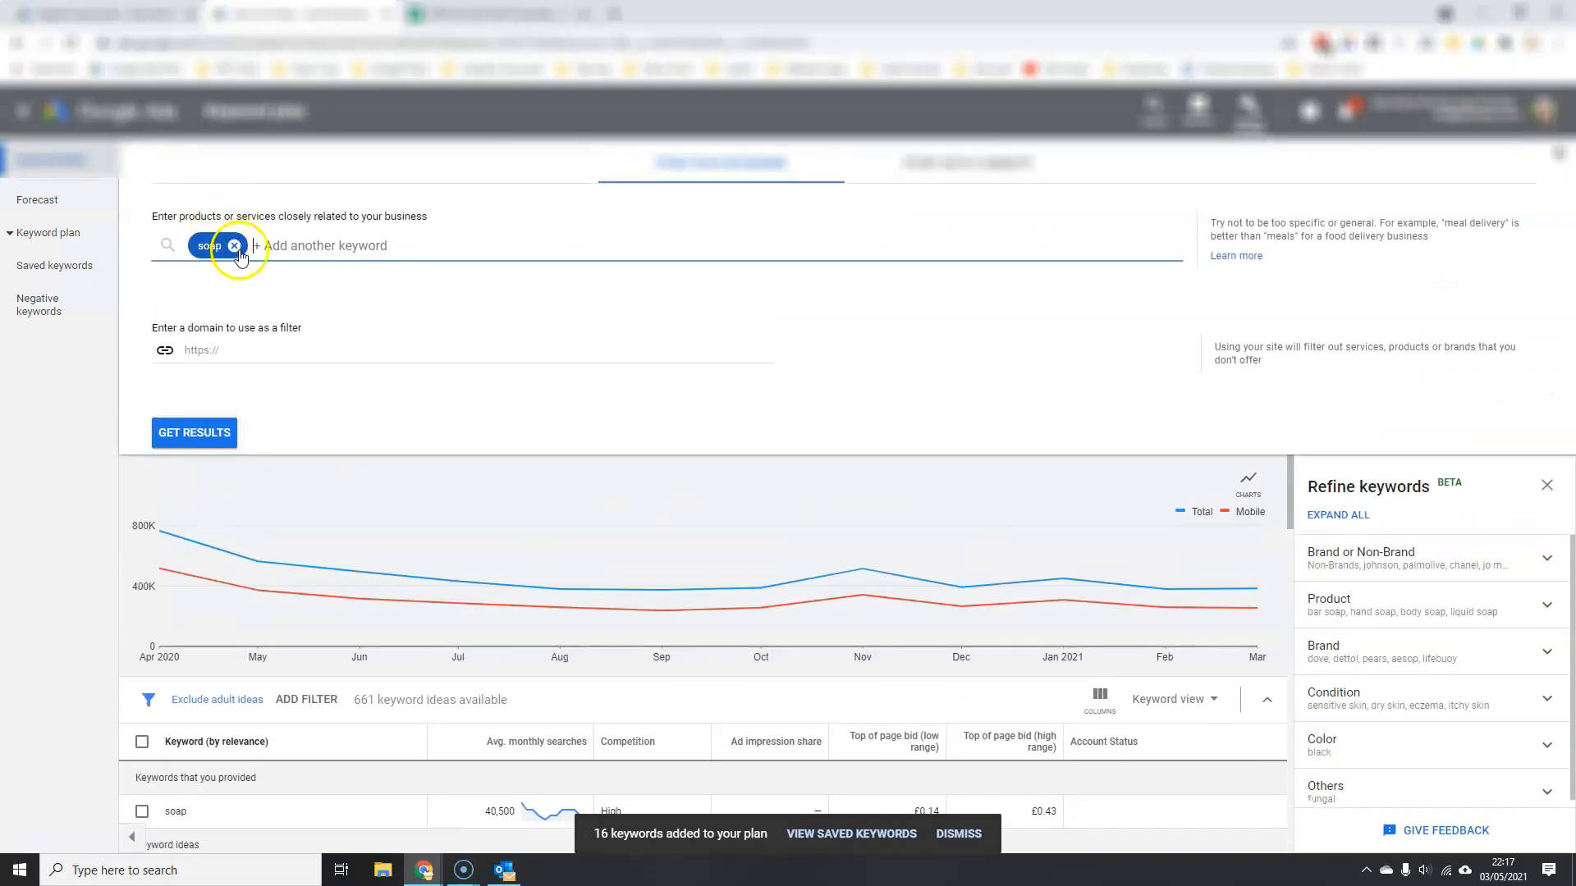
pyautogui.click(235, 245)
pyautogui.write('ba')
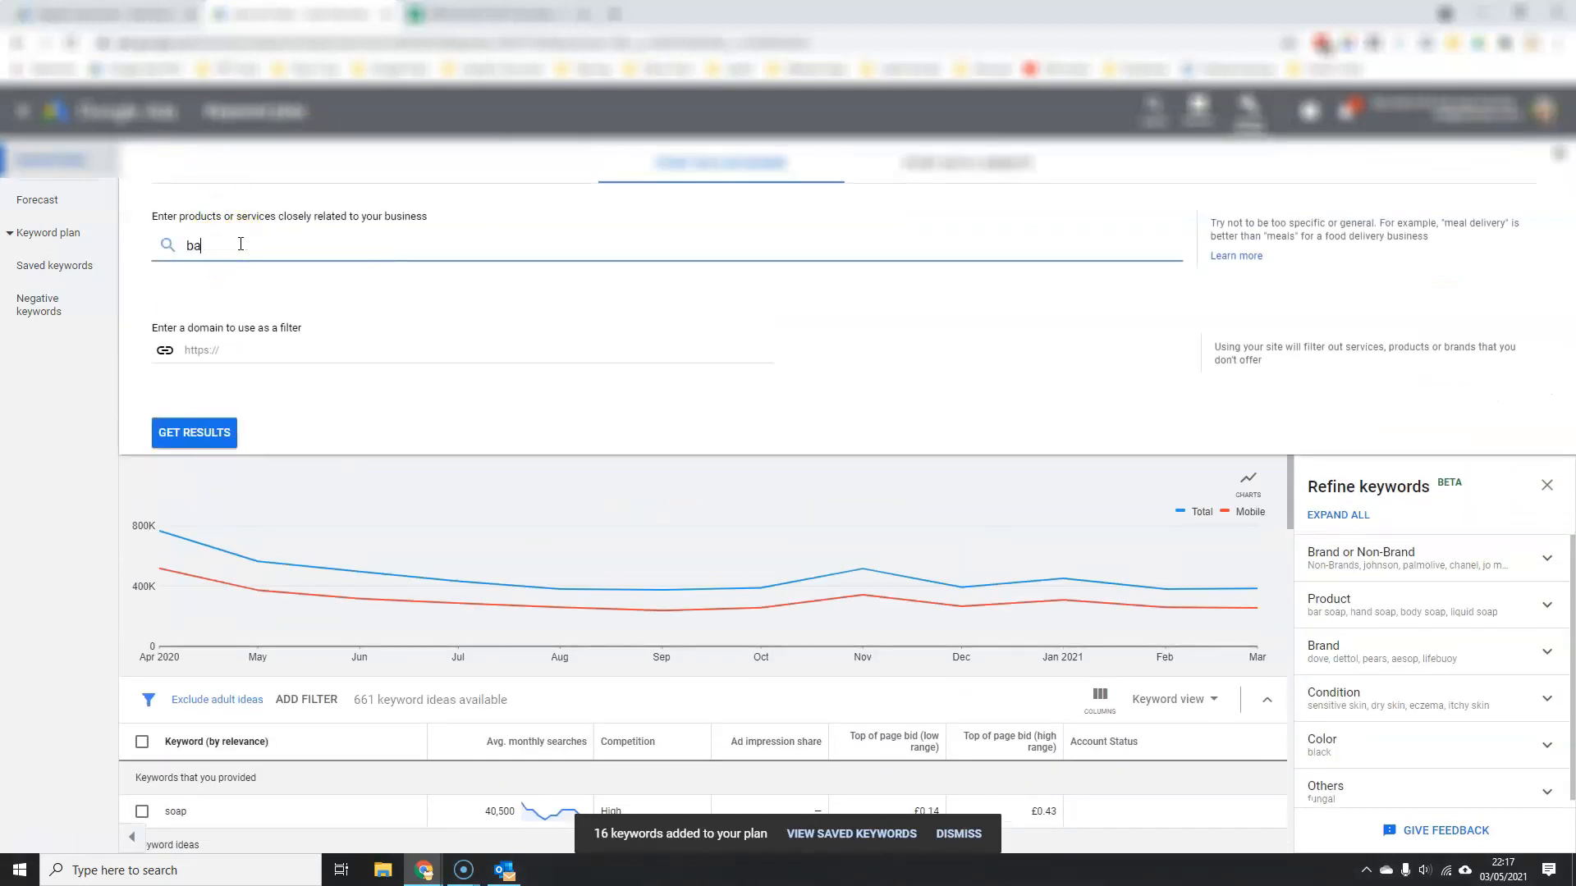
pyautogui.write('th bomb')
pyautogui.press('Return')
pyautogui.press('Return')
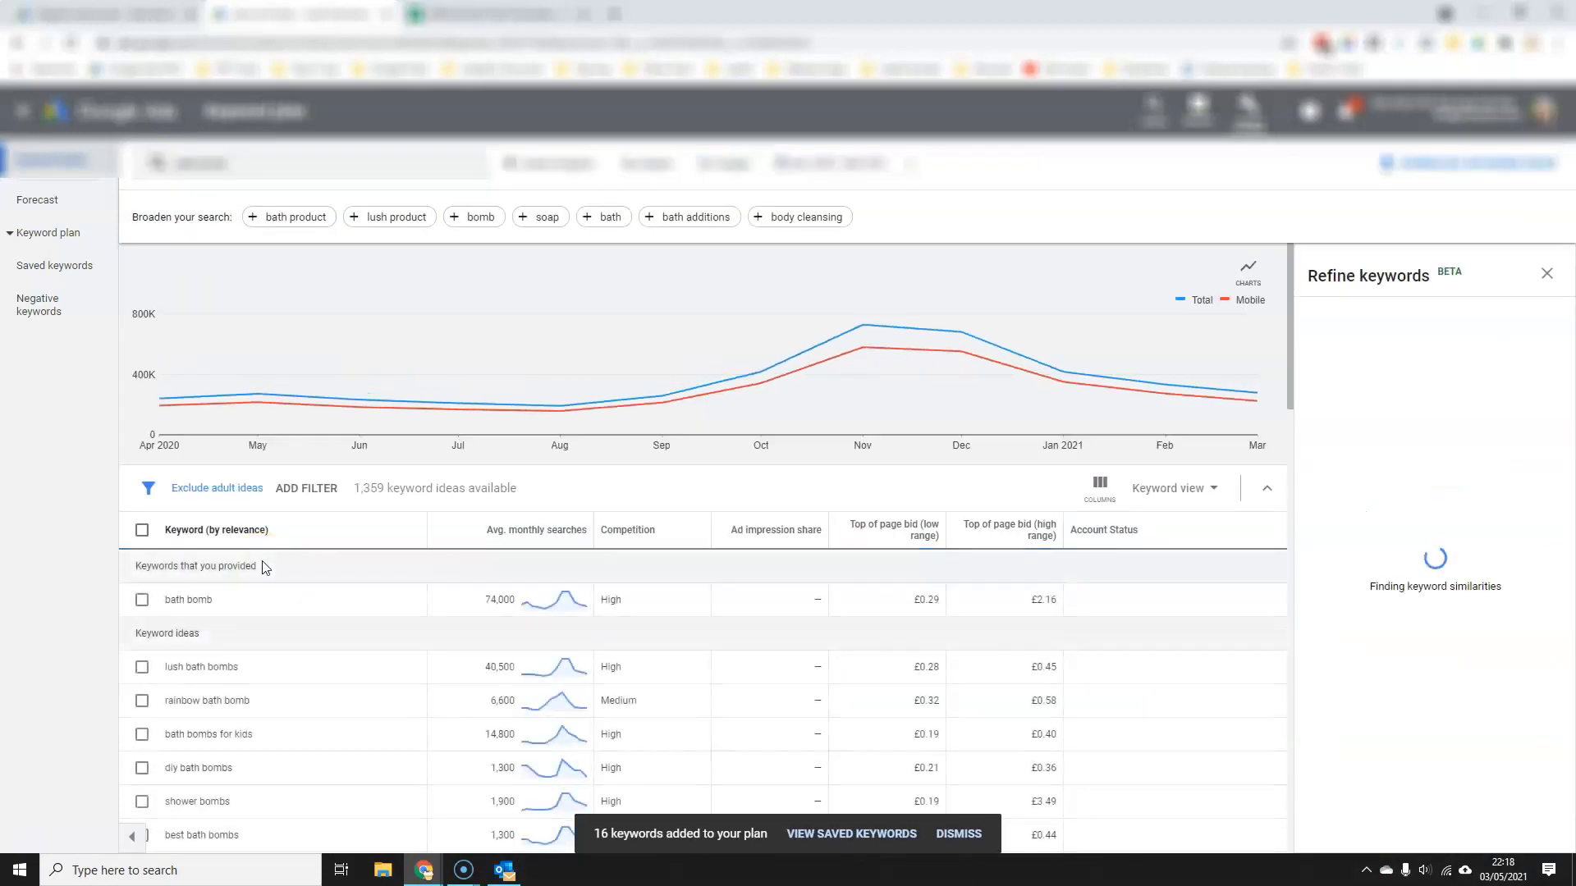
# Step: Select the keyword ideas lush bath bombs, homemade bath bombs and body shop bath bubble
pyautogui.scroll(-2, 263, 567)
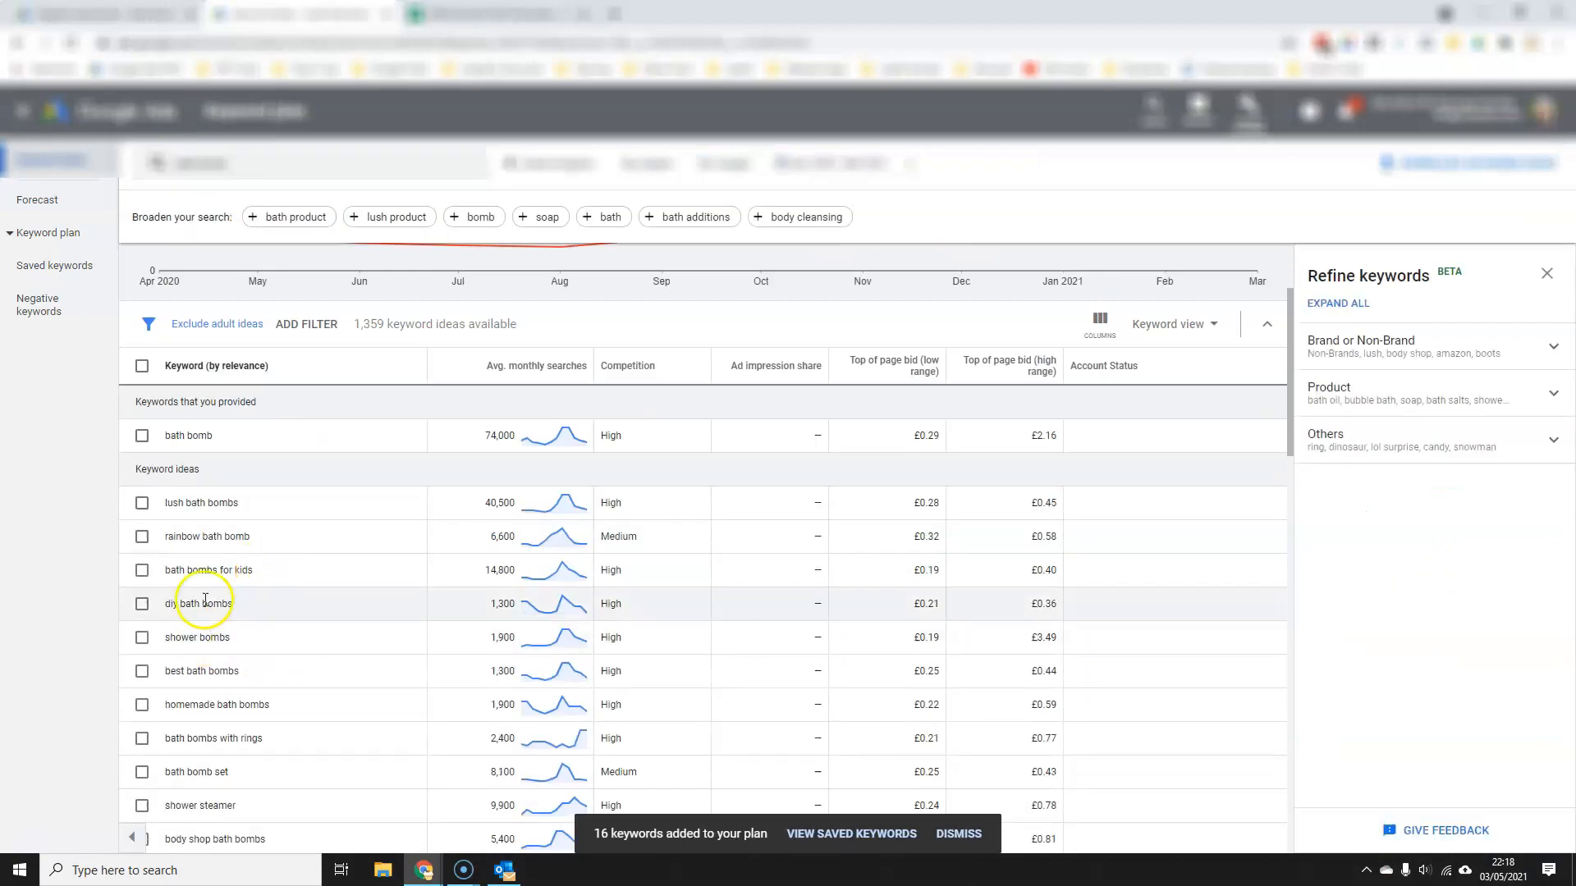
pyautogui.click(143, 506)
pyautogui.scroll(-2, 144, 493)
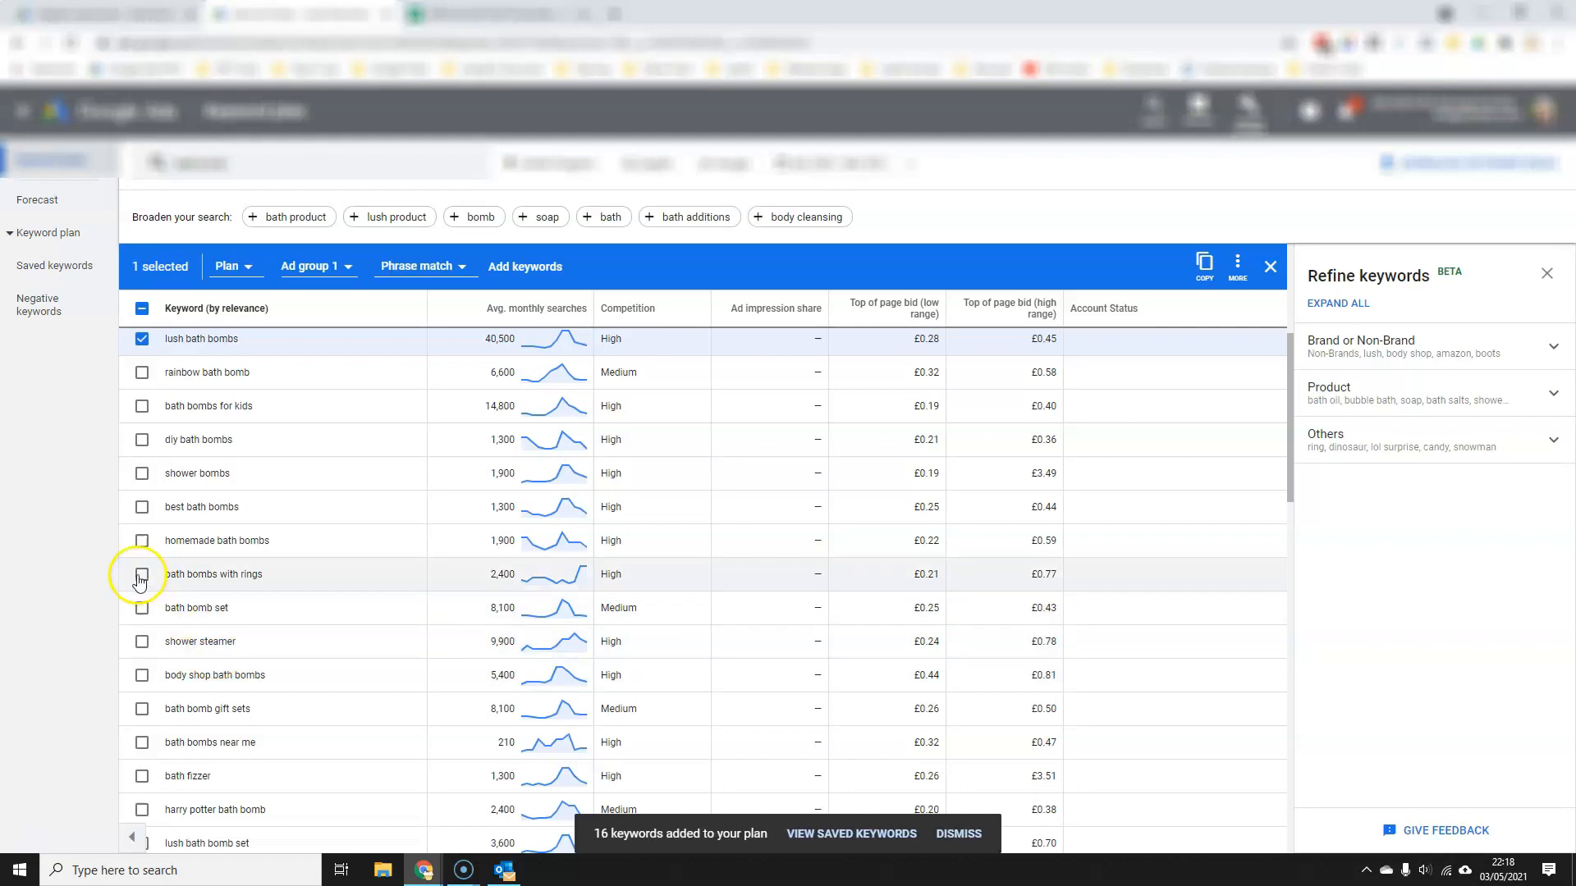
pyautogui.click(142, 540)
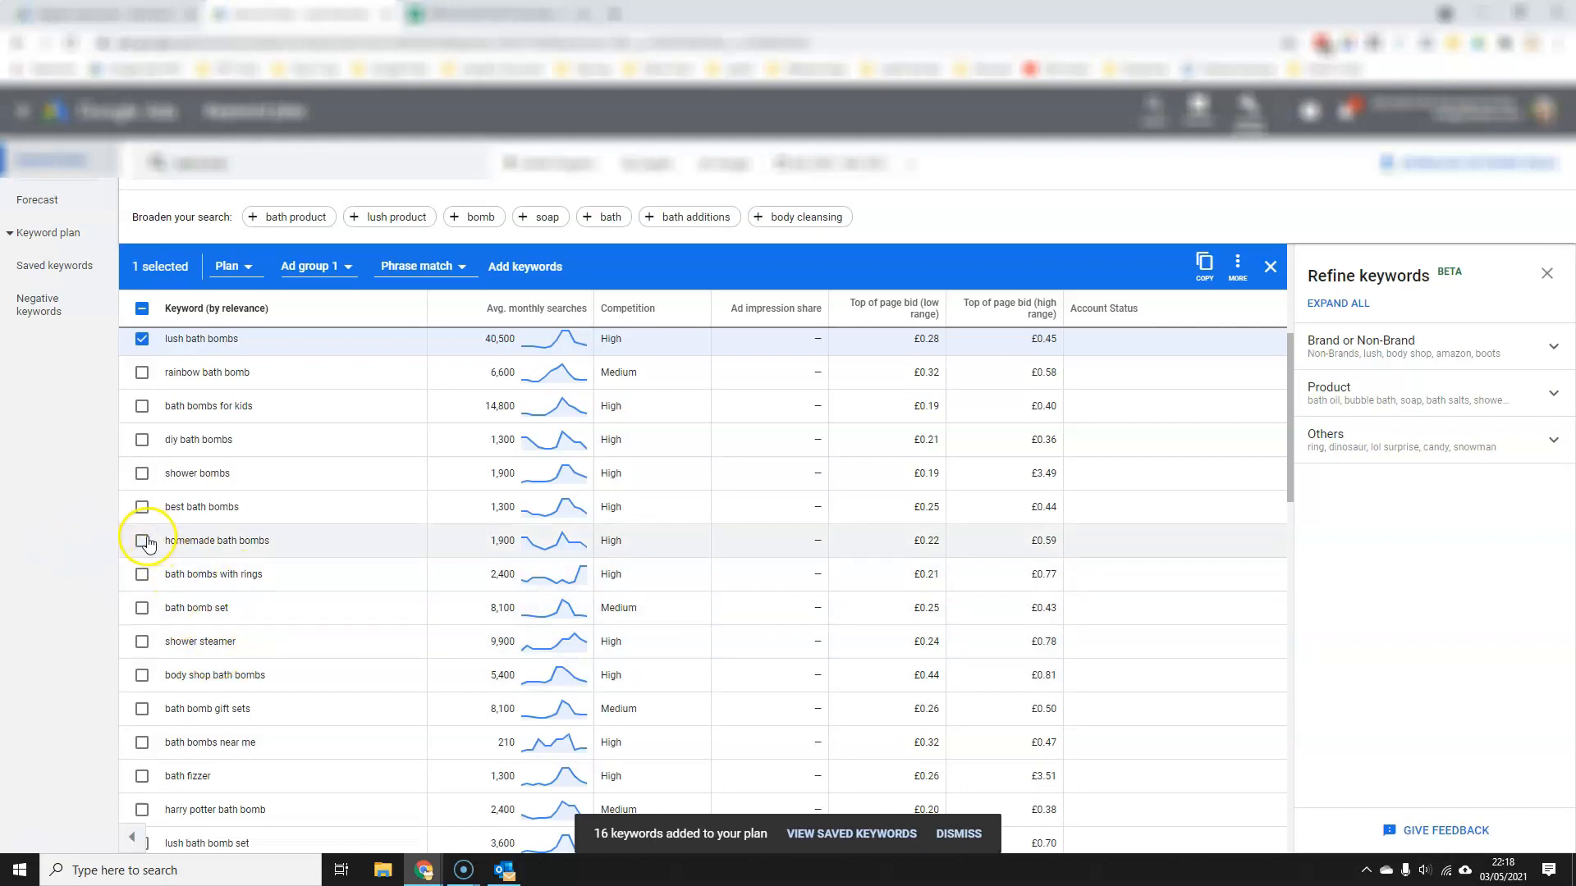
pyautogui.scroll(-8, 368, 653)
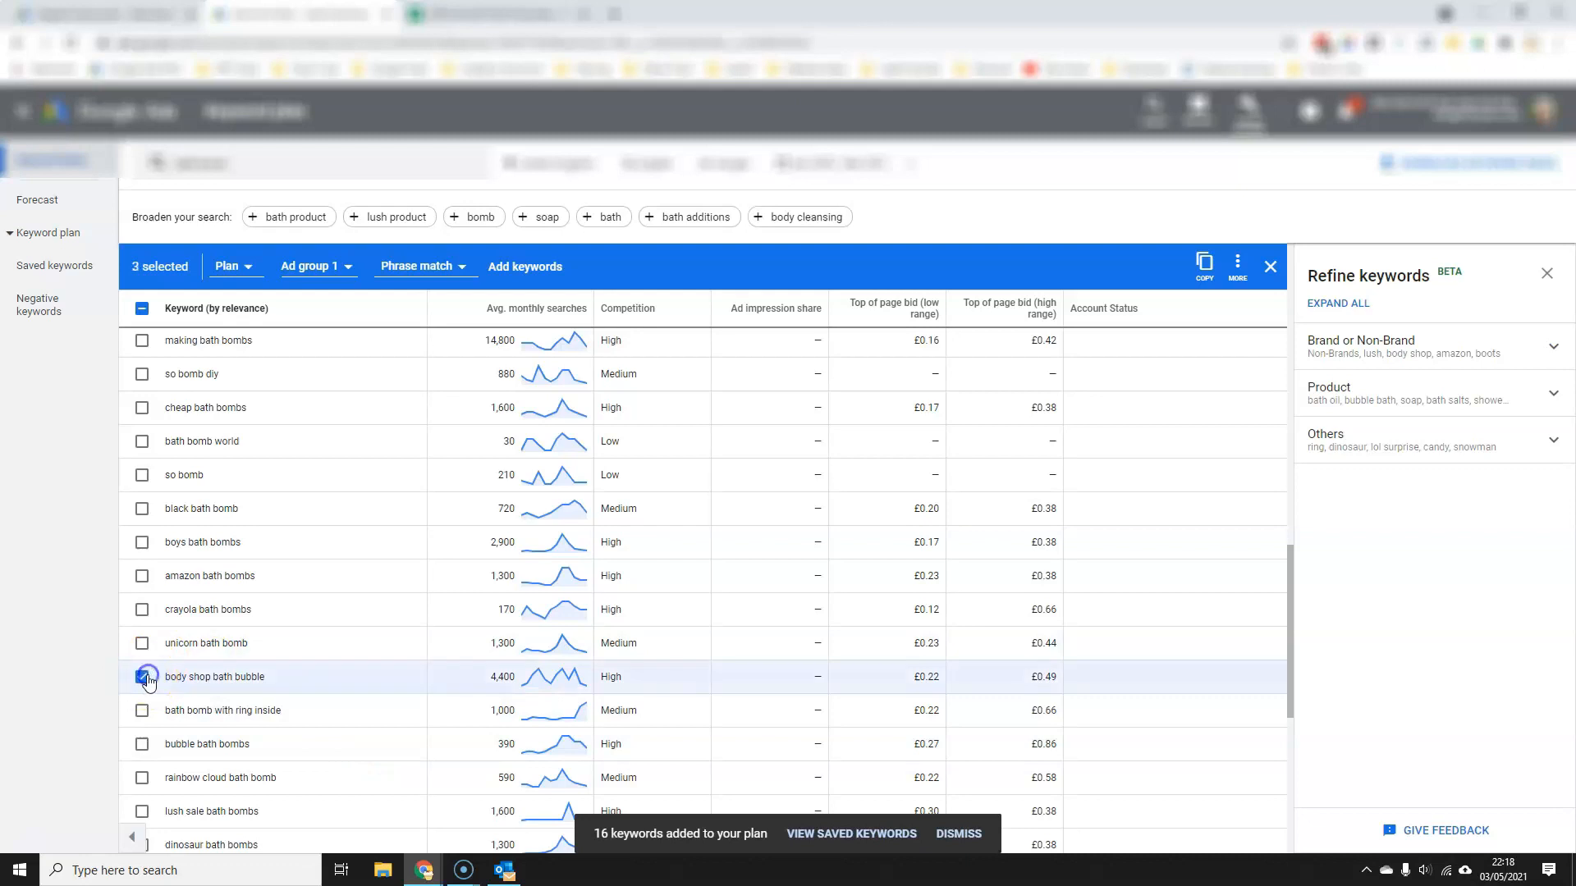
# Step: Select jewelry bath bombs and boots bath bombs too, and add all selected ideas to Ad group 1 as phrase match
pyautogui.scroll(-3, 299, 633)
pyautogui.click(142, 633)
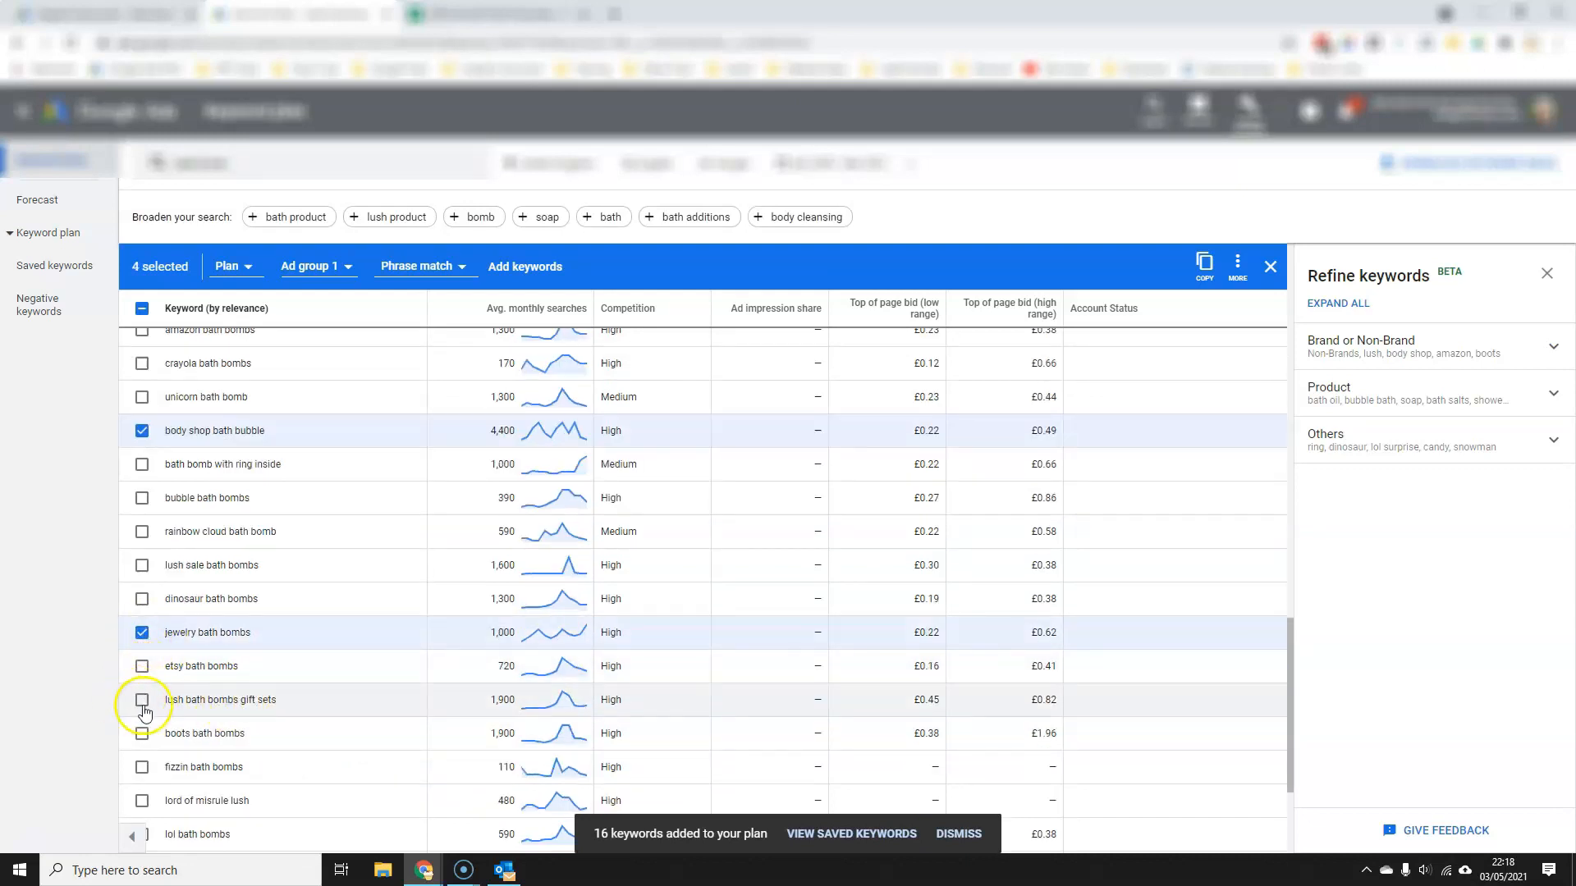
pyautogui.click(143, 735)
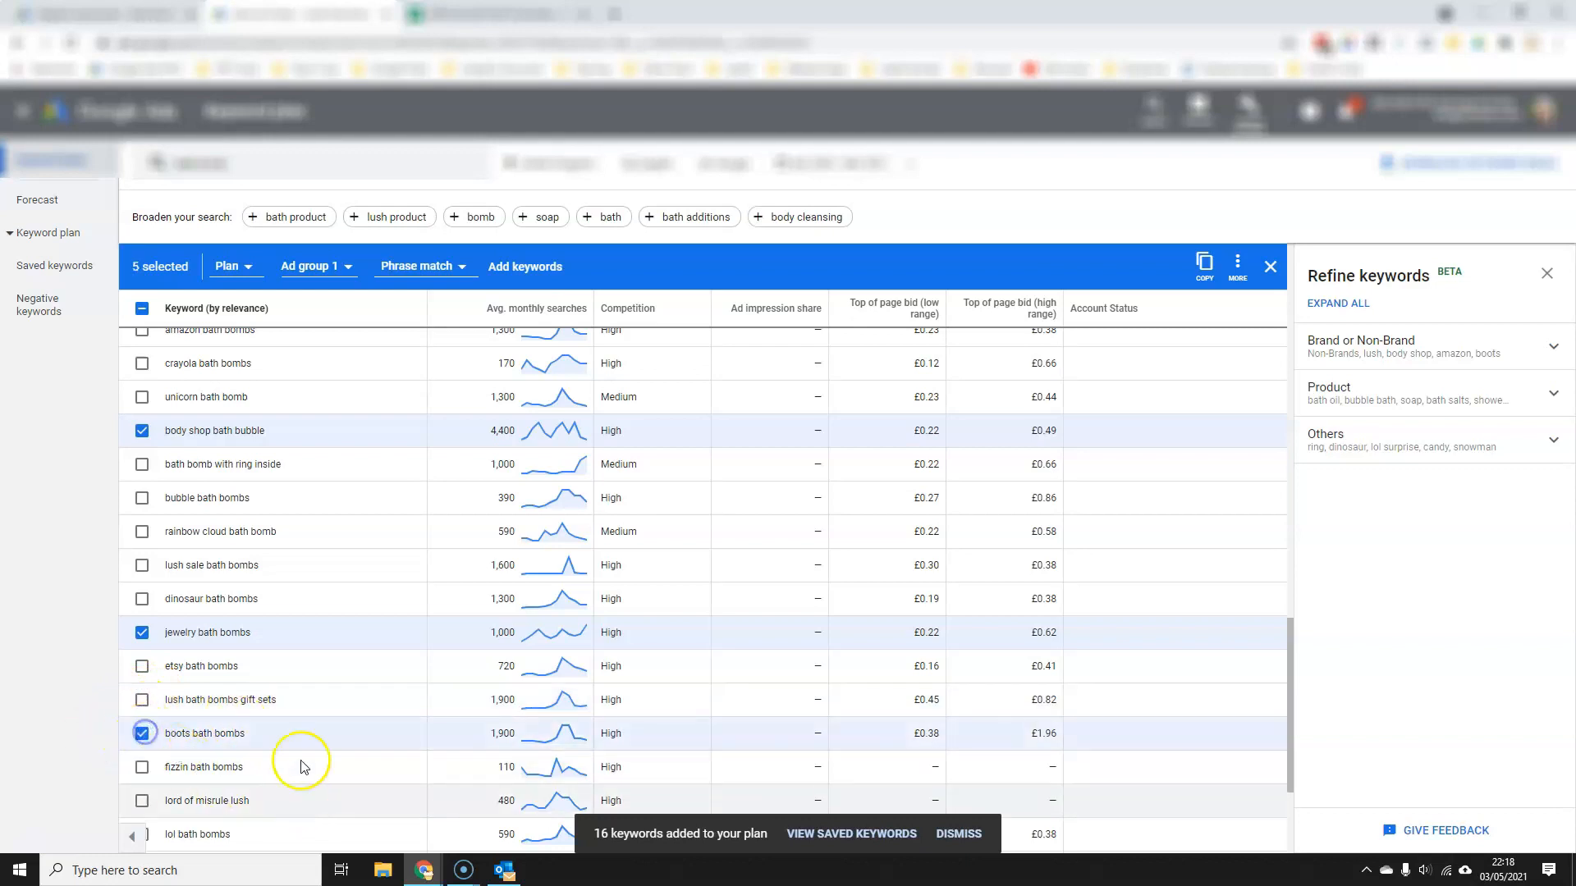
pyautogui.scroll(-2, 309, 736)
pyautogui.scroll(4, 322, 657)
pyautogui.click(525, 266)
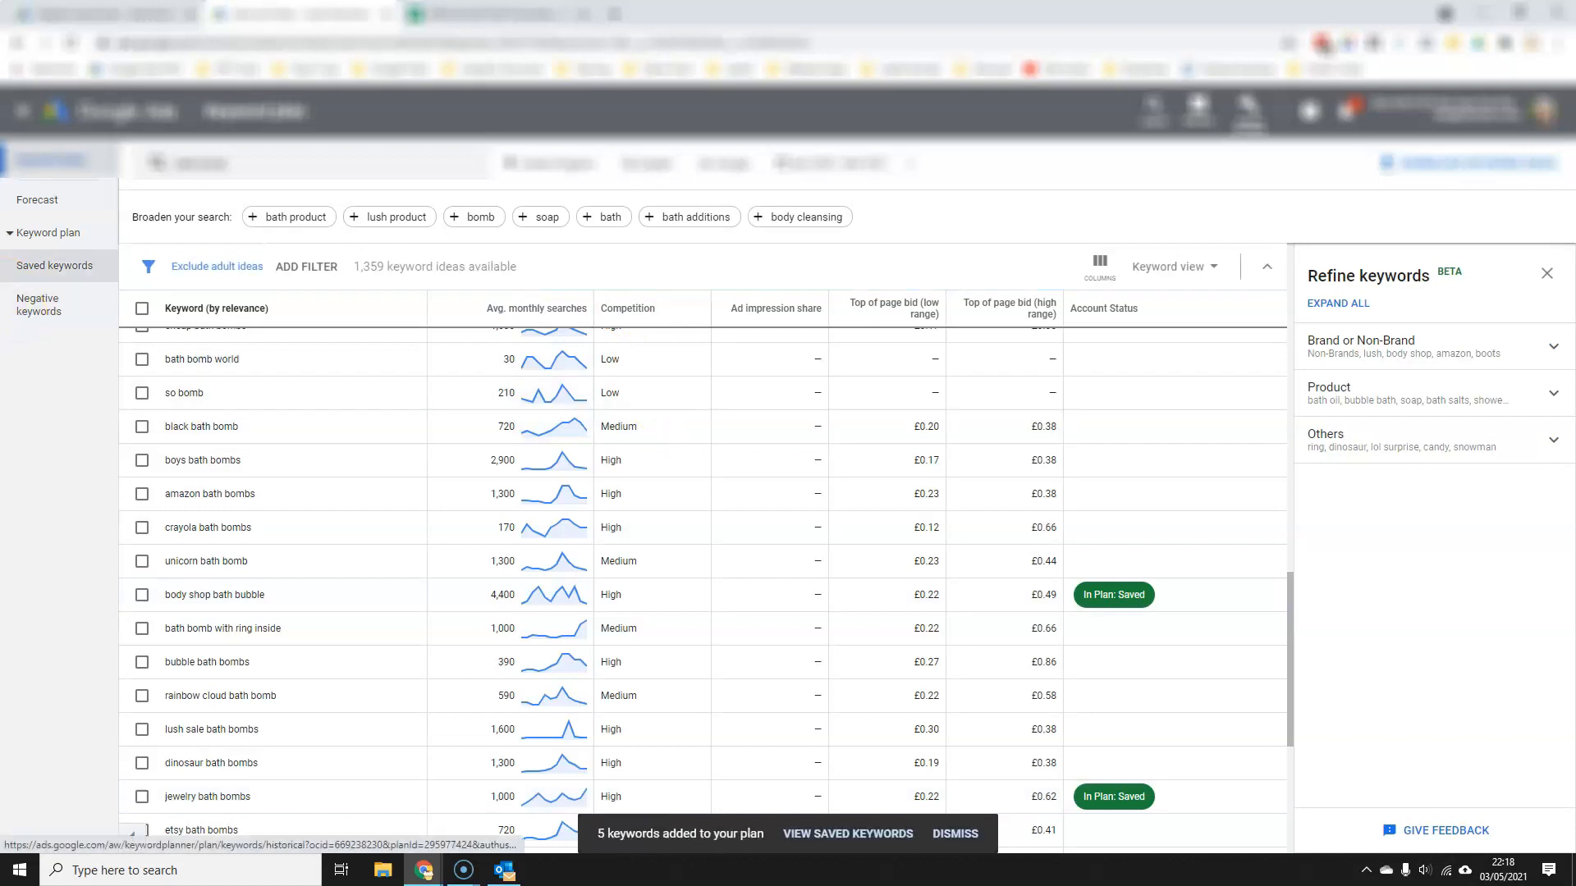
# Step: Open the plan's saved keywords and review the collected soap and bath bomb terms
pyautogui.click(48, 267)
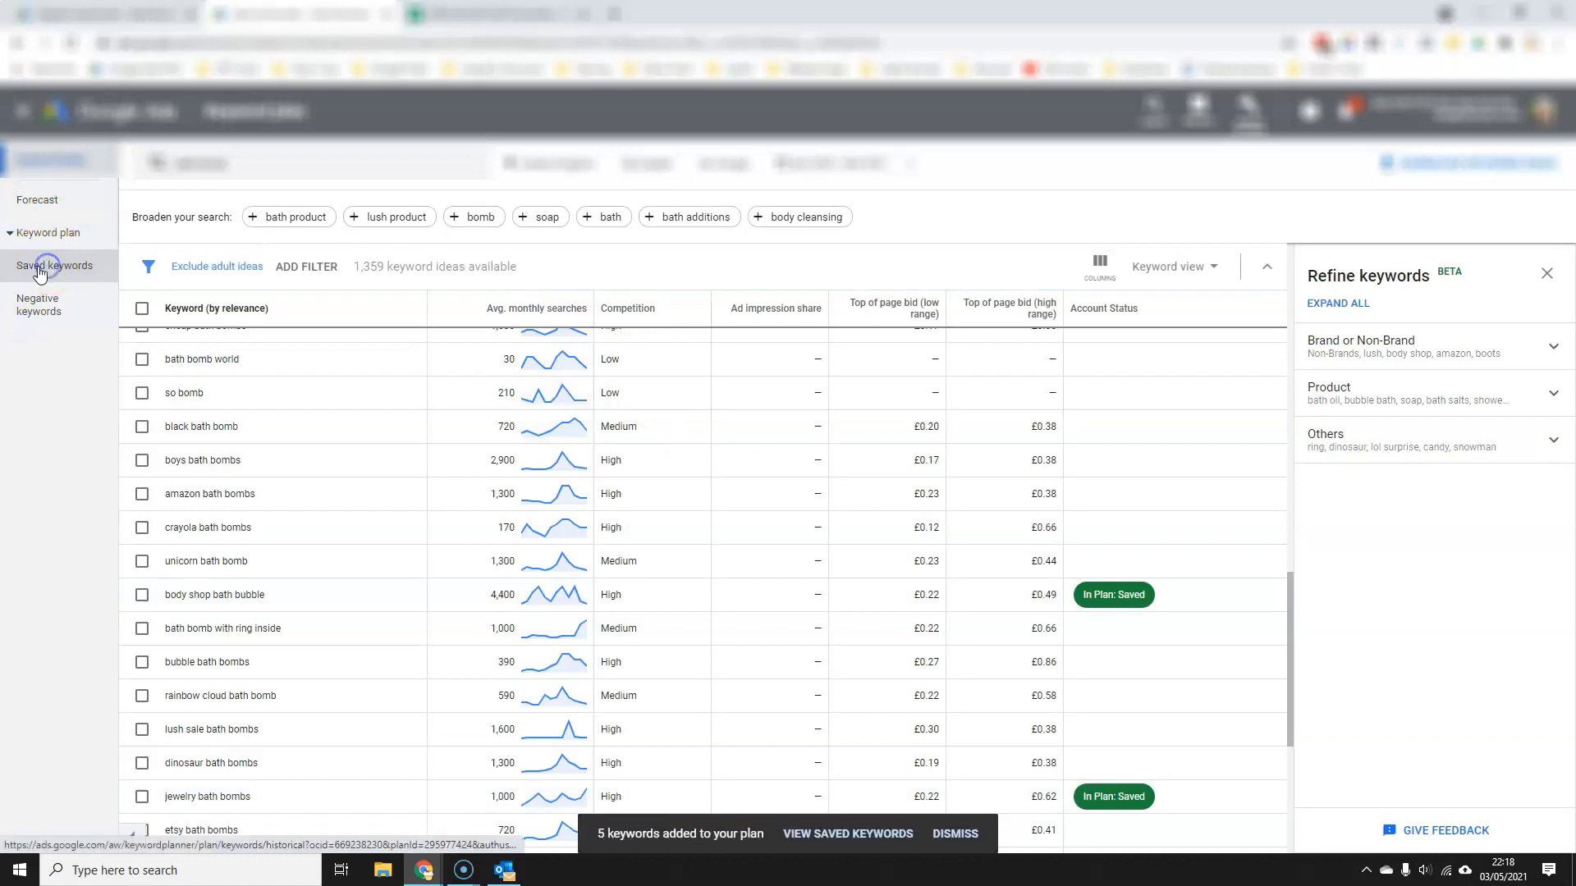
pyautogui.scroll(-5, 367, 577)
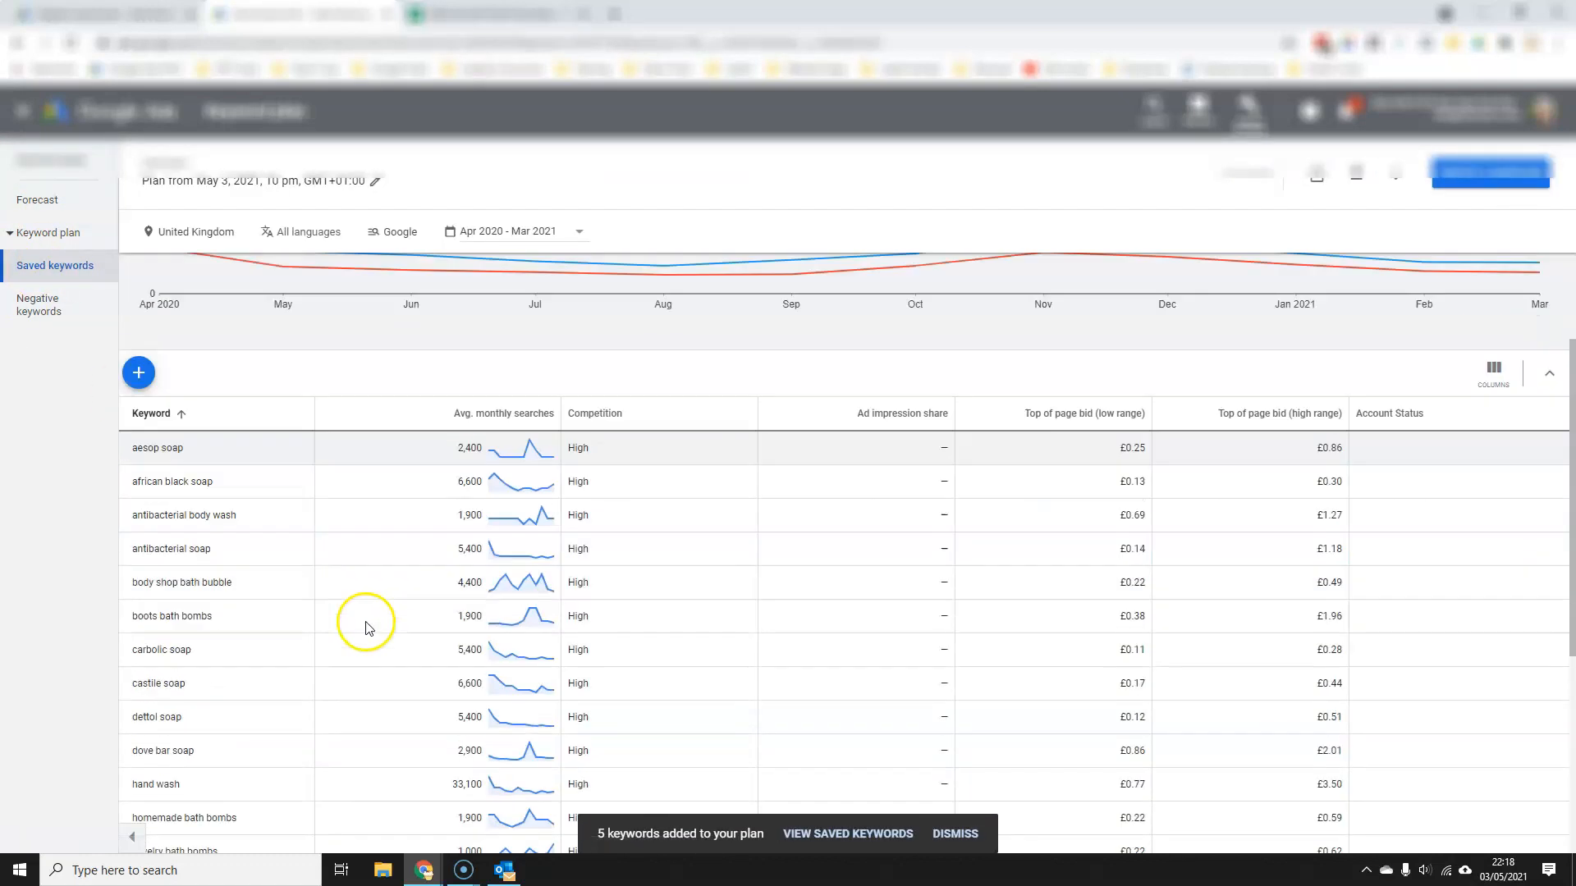
pyautogui.scroll(4, 357, 653)
pyautogui.scroll(2, 357, 661)
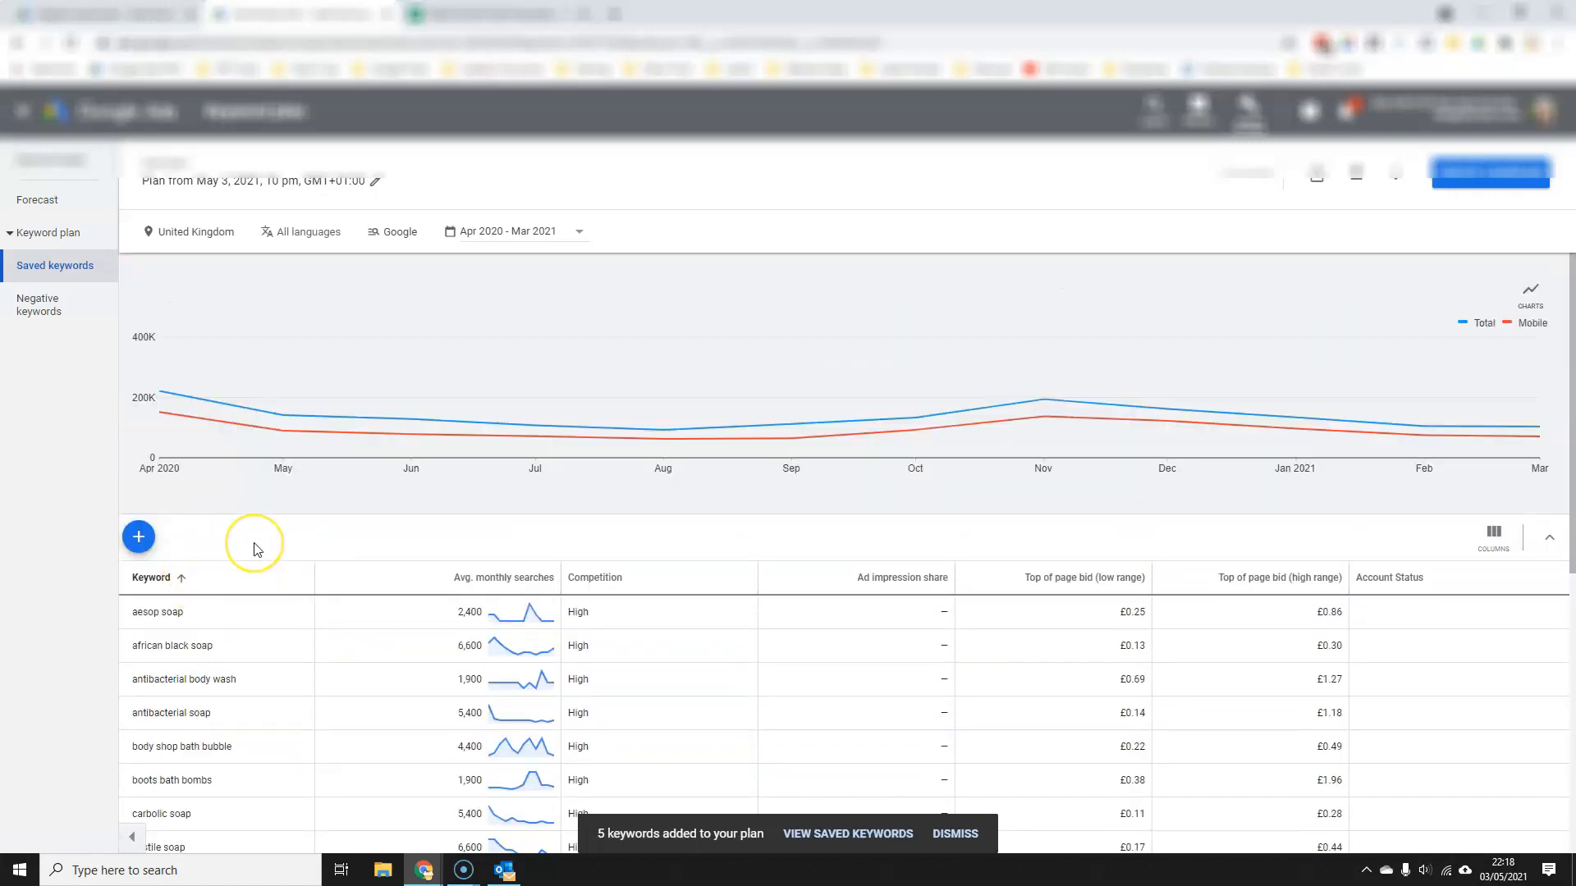
pyautogui.scroll(-4, 254, 541)
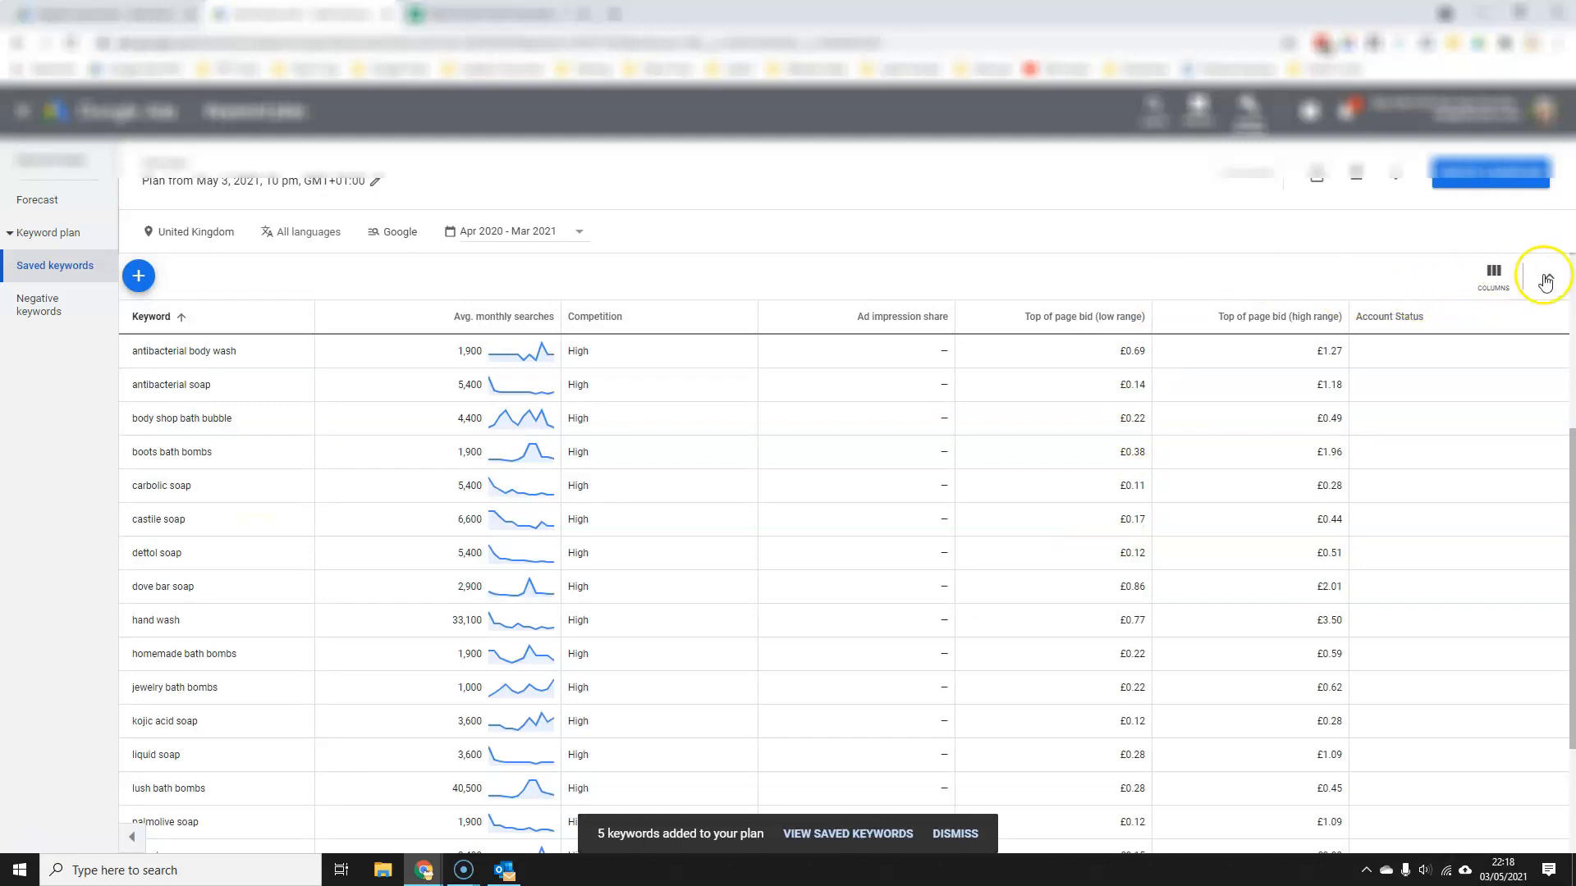
# Step: Download the plan forecasts to Google Sheets in My drive as "Negative KW ideas" and open the resulting sheet
pyautogui.click(1352, 173)
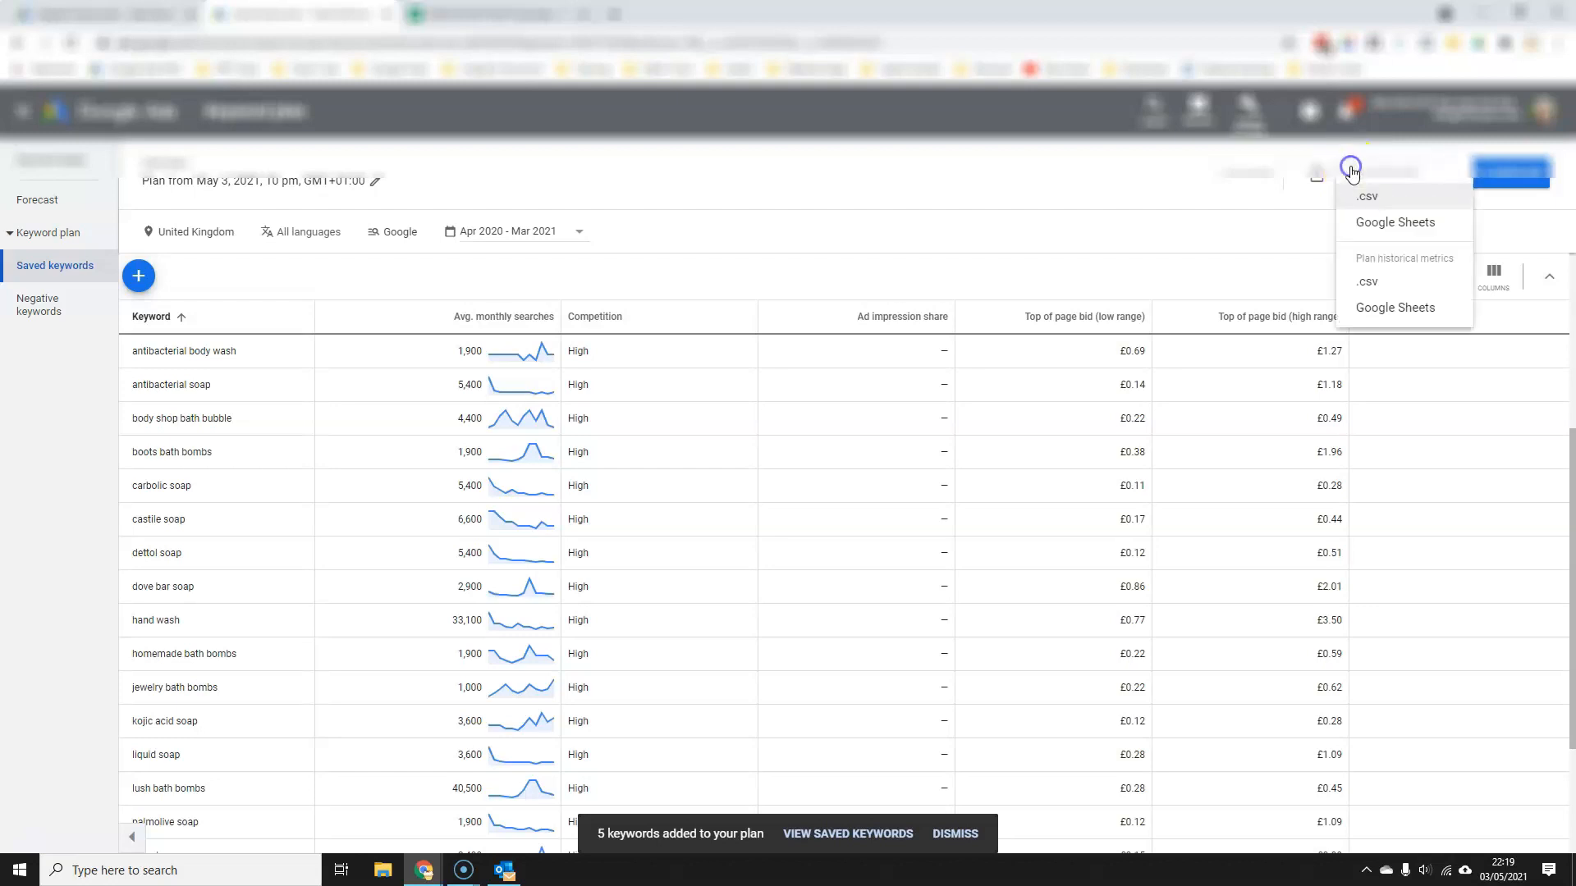
pyautogui.click(1395, 222)
pyautogui.tripleClick(768, 435)
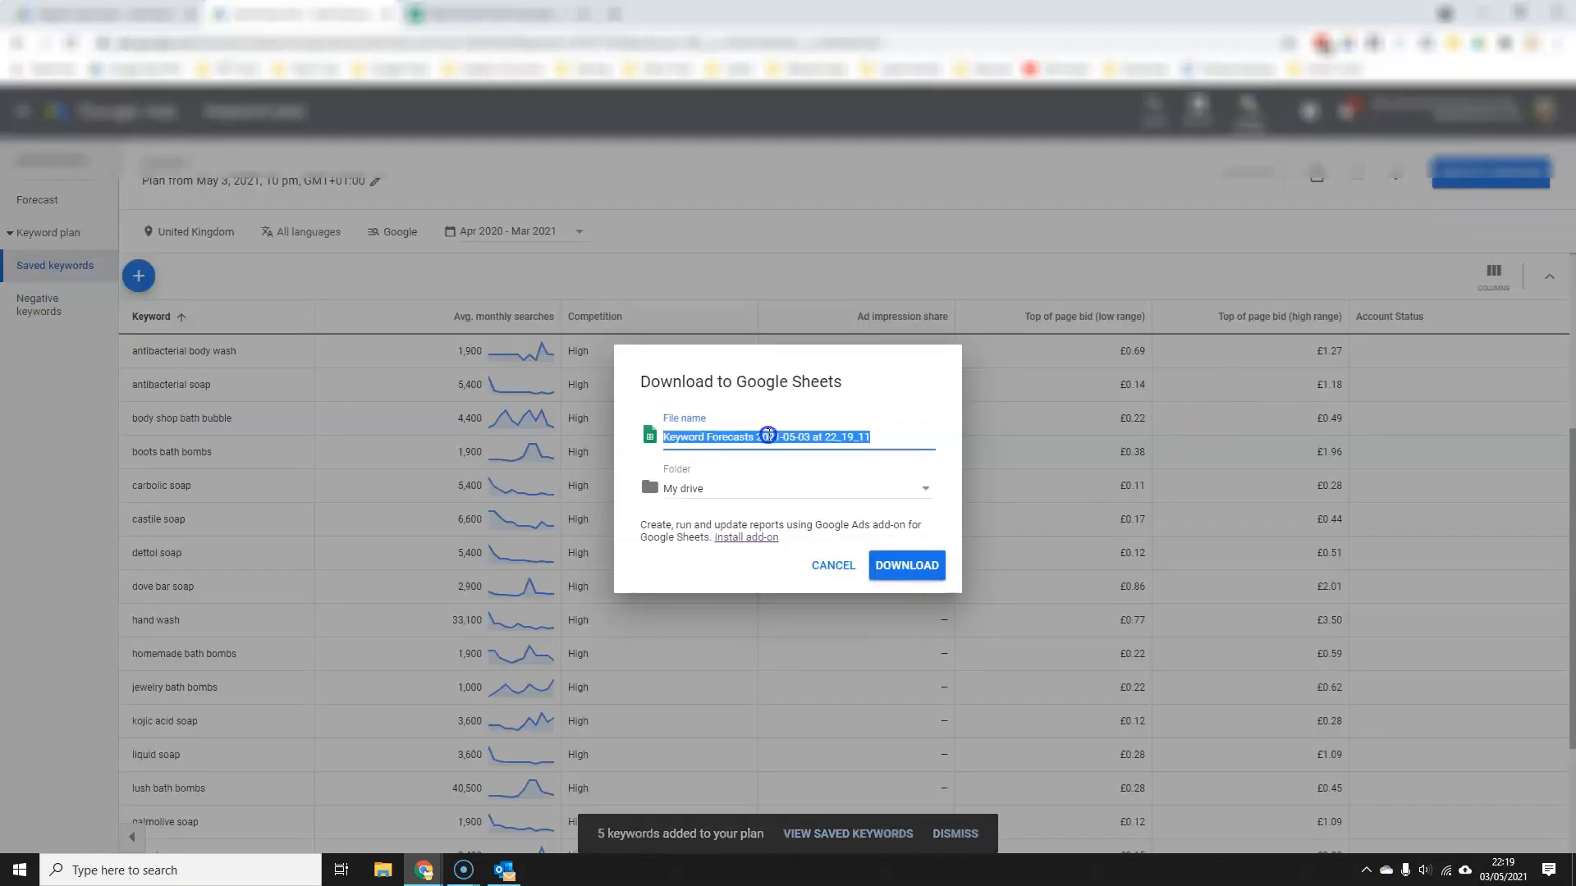
pyautogui.write('egative KW ideas')
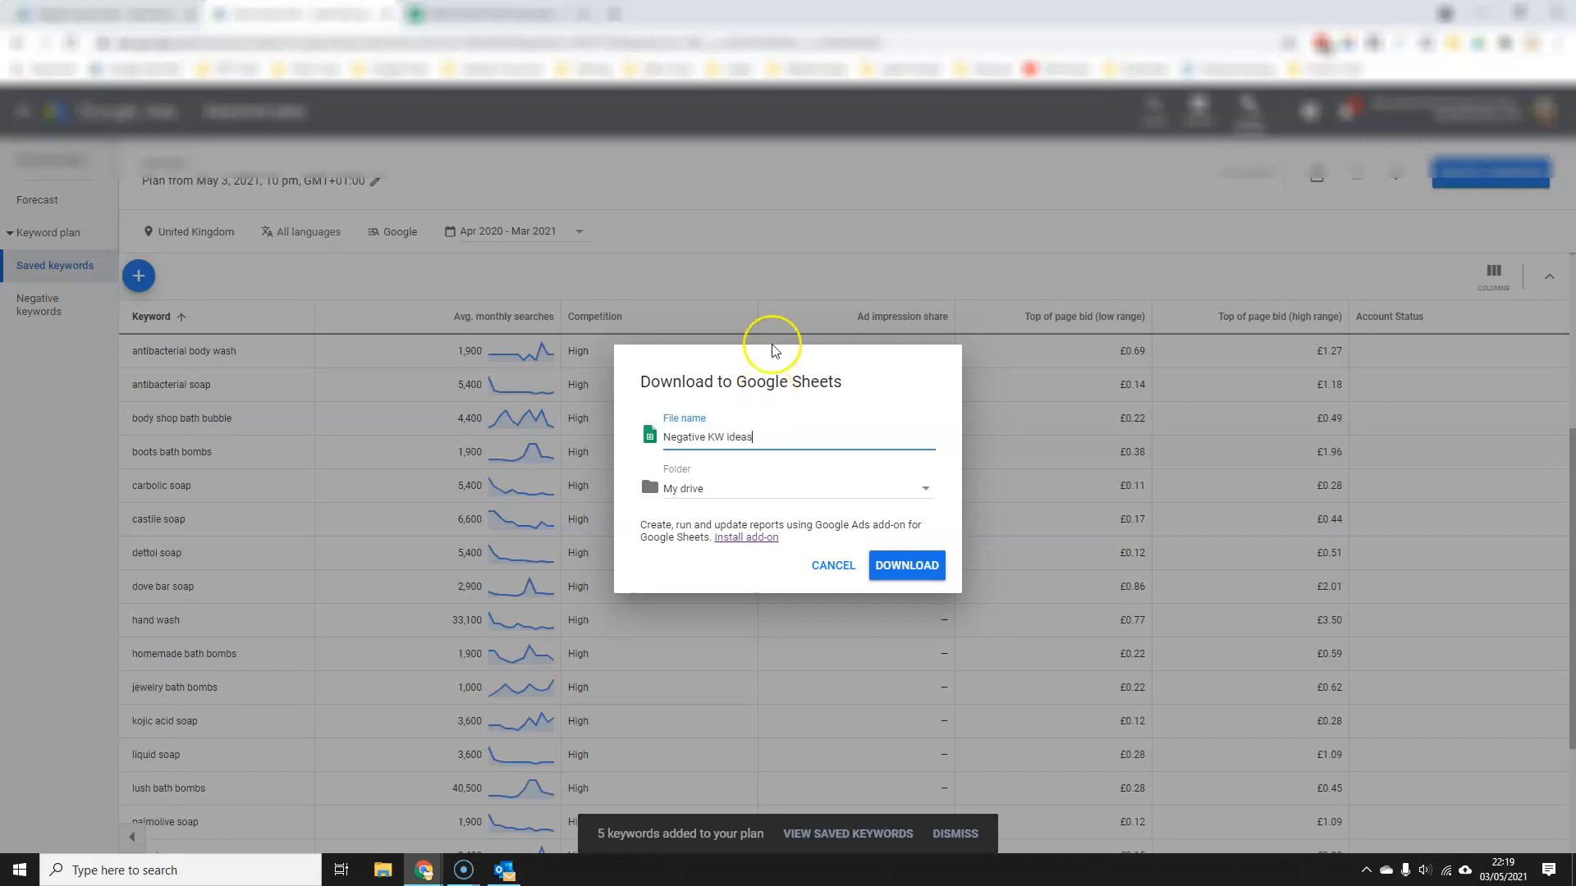
pyautogui.click(896, 568)
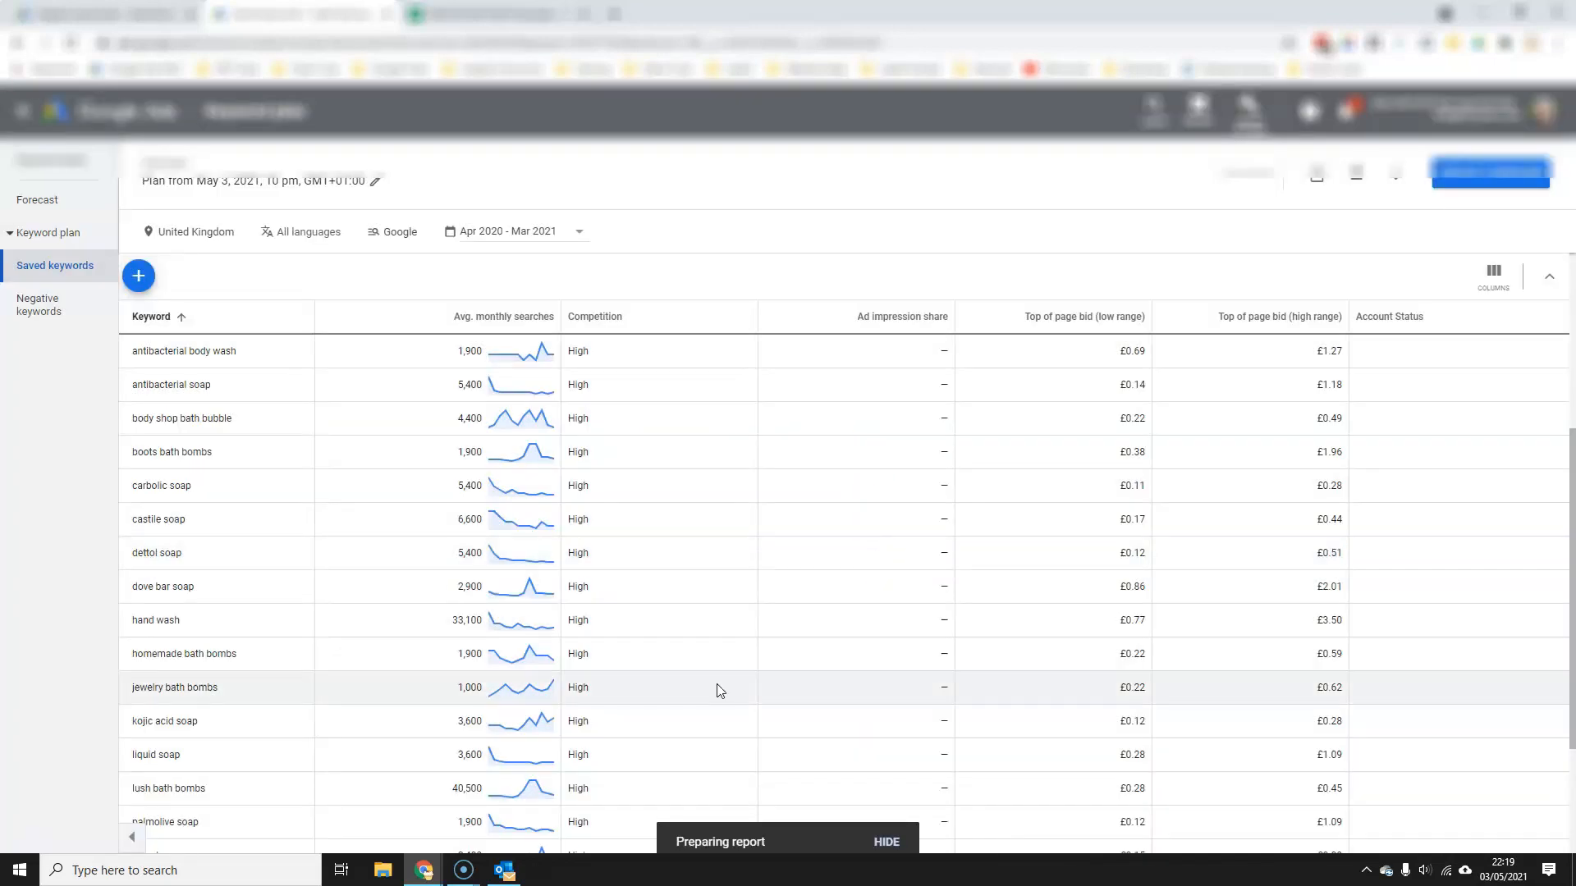
pyautogui.click(834, 838)
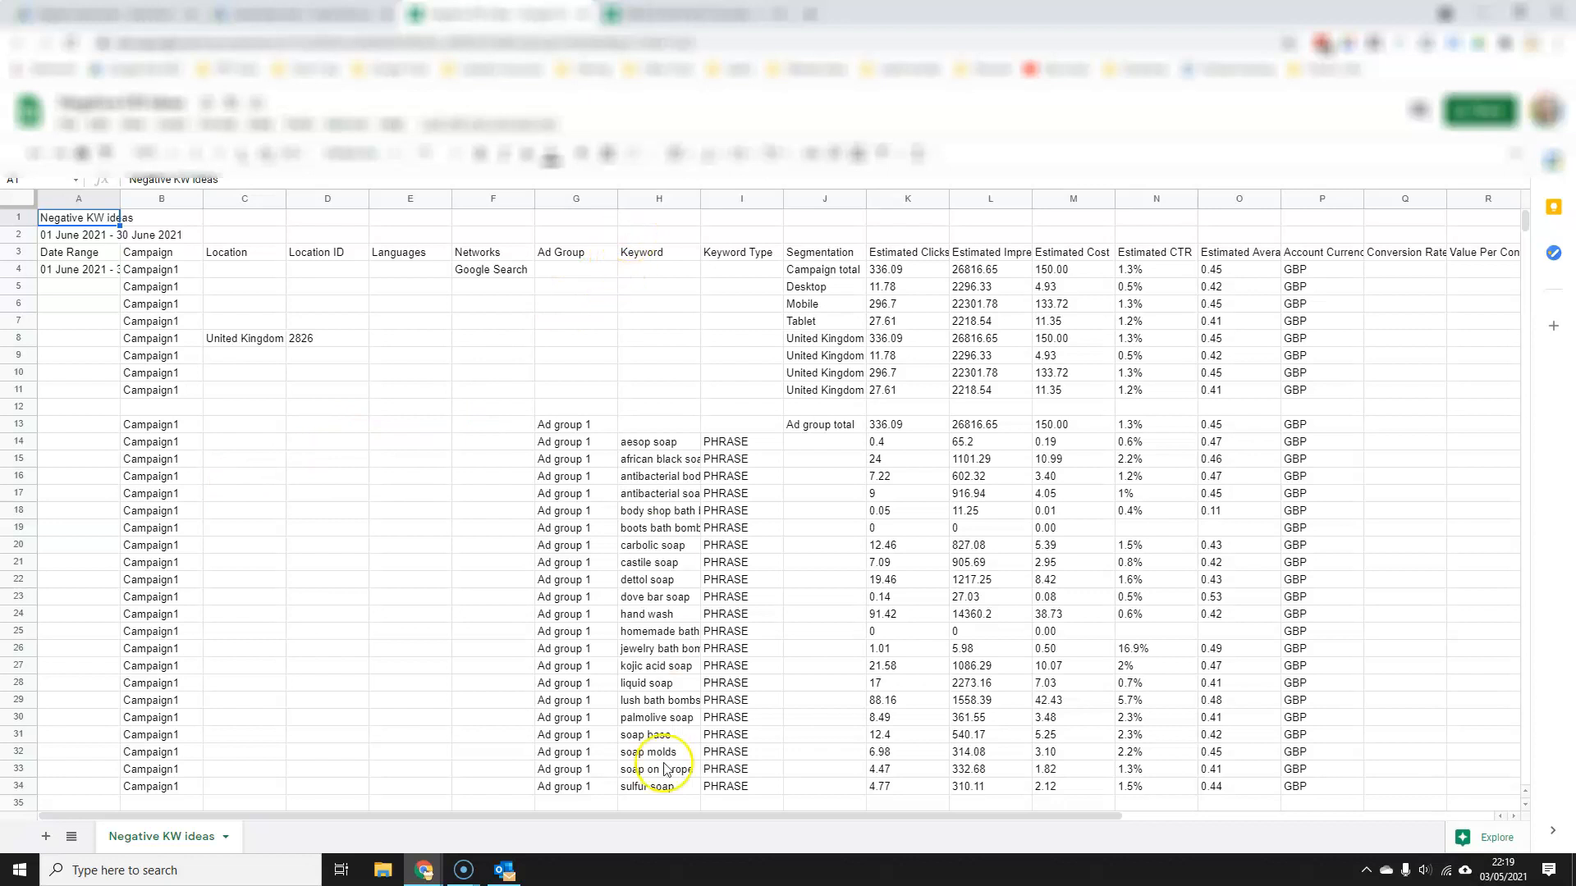
# Step: Clear the contents of every column except Keyword, and fit the width of column H to its keywords
pyautogui.moveTo(740, 199); pyautogui.dragTo(825, 199)
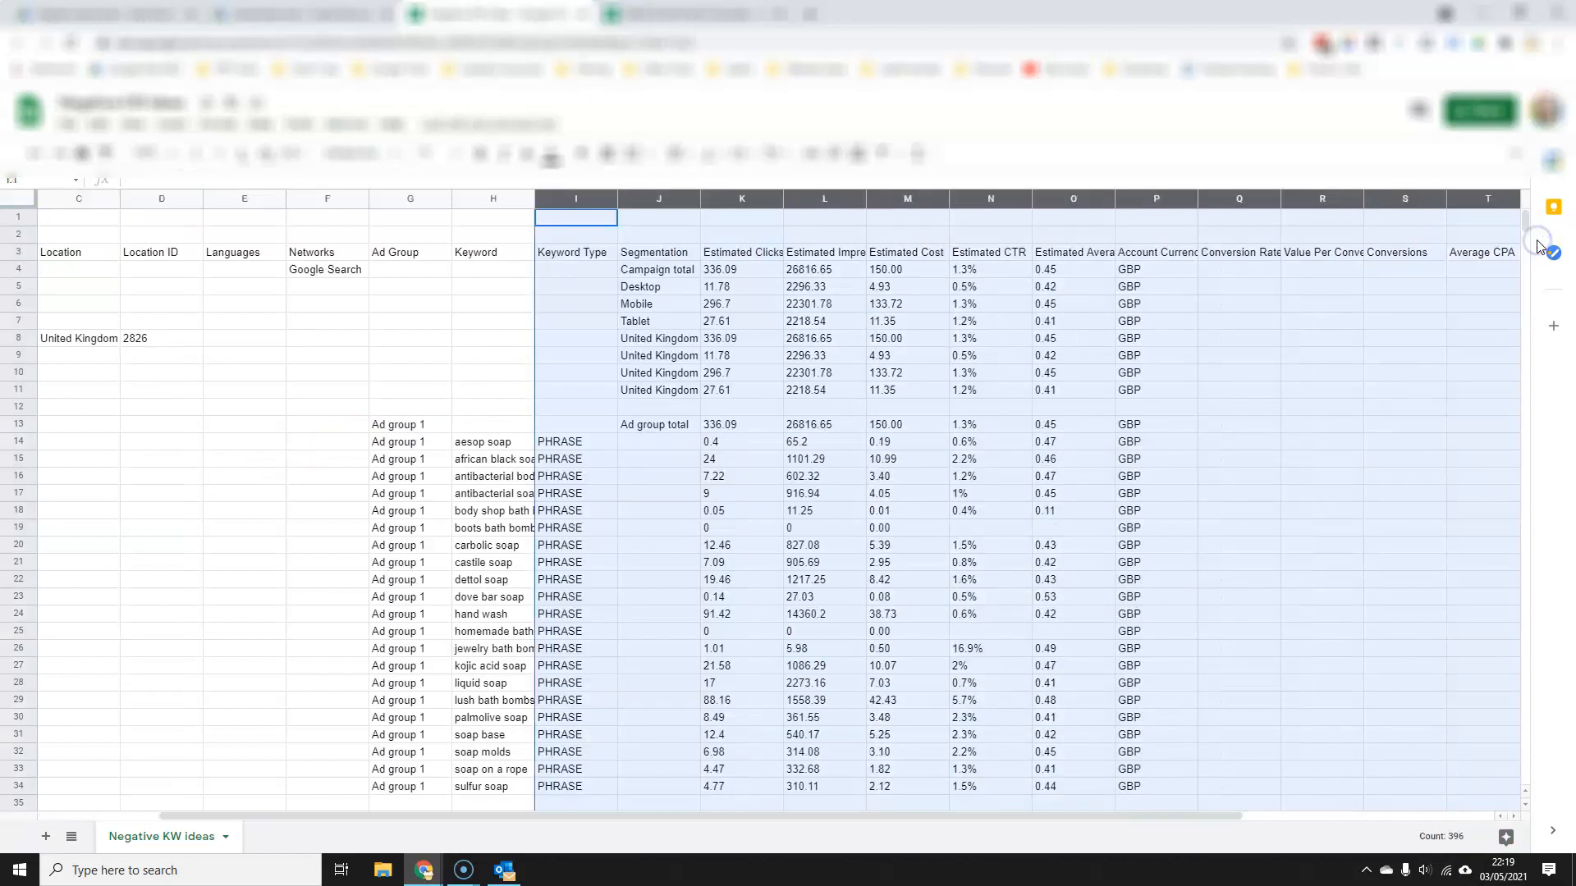
pyautogui.press('Delete')
pyautogui.moveTo(429, 206); pyautogui.dragTo(35, 148)
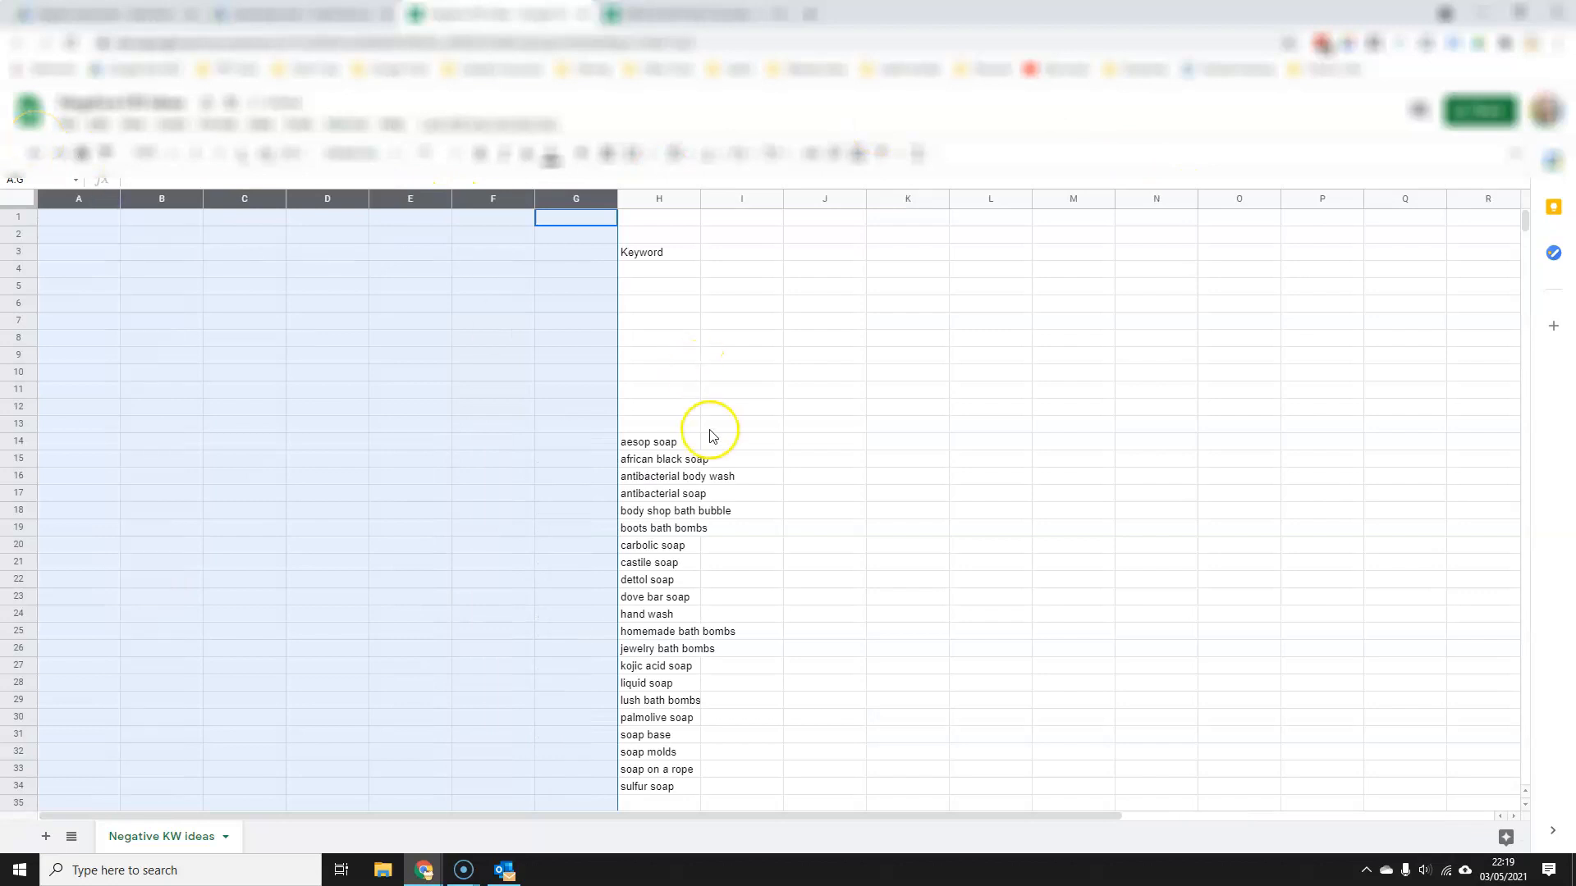
pyautogui.click(651, 441)
pyautogui.click(734, 444)
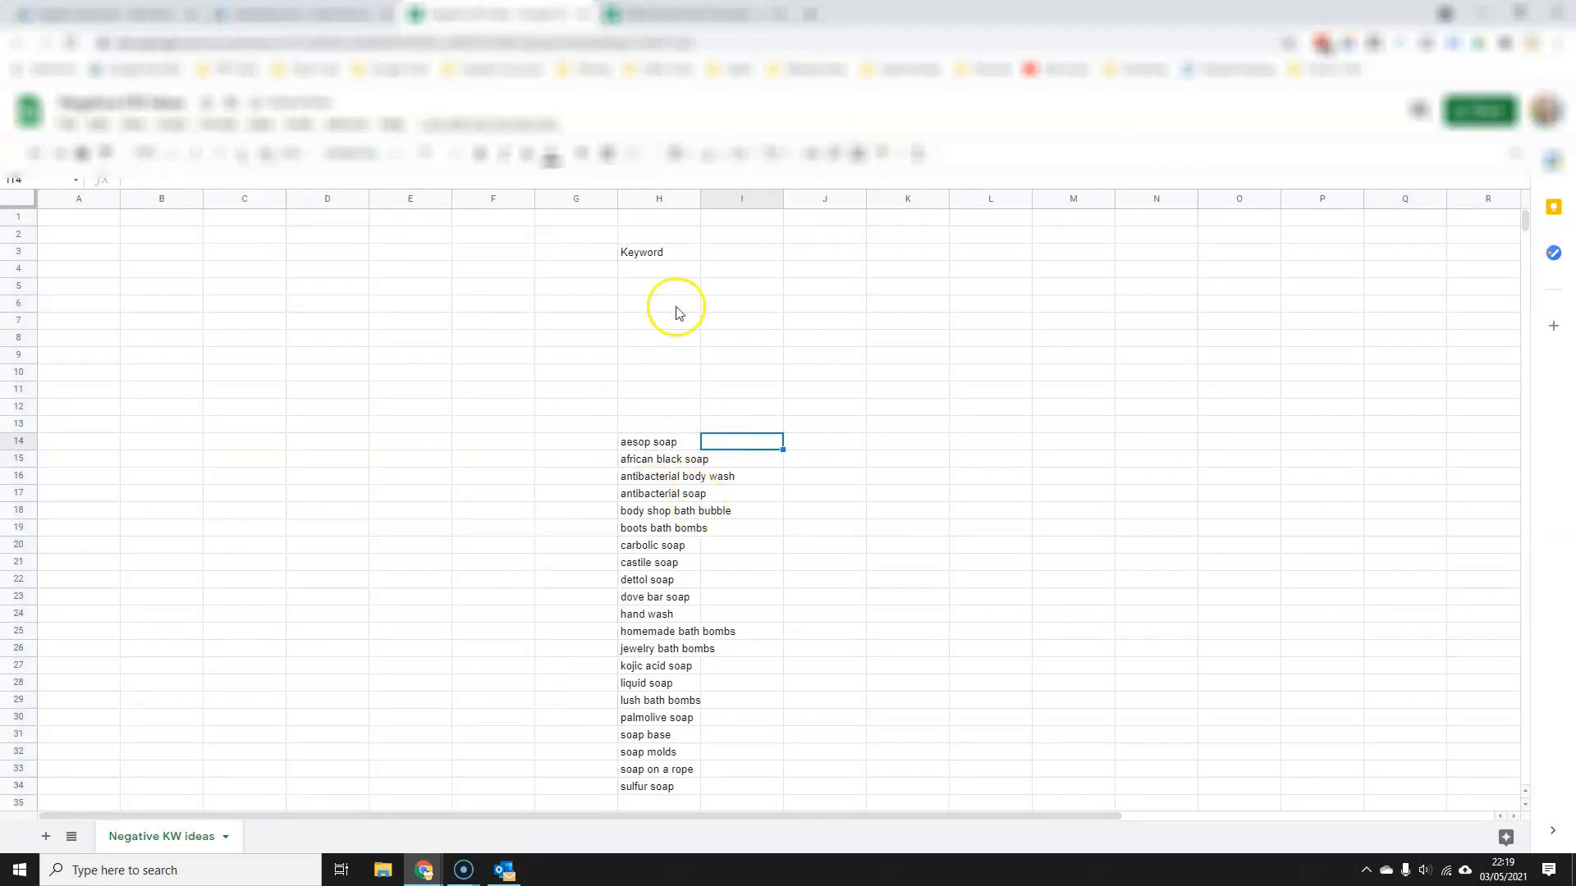
pyautogui.doubleClick(700, 204)
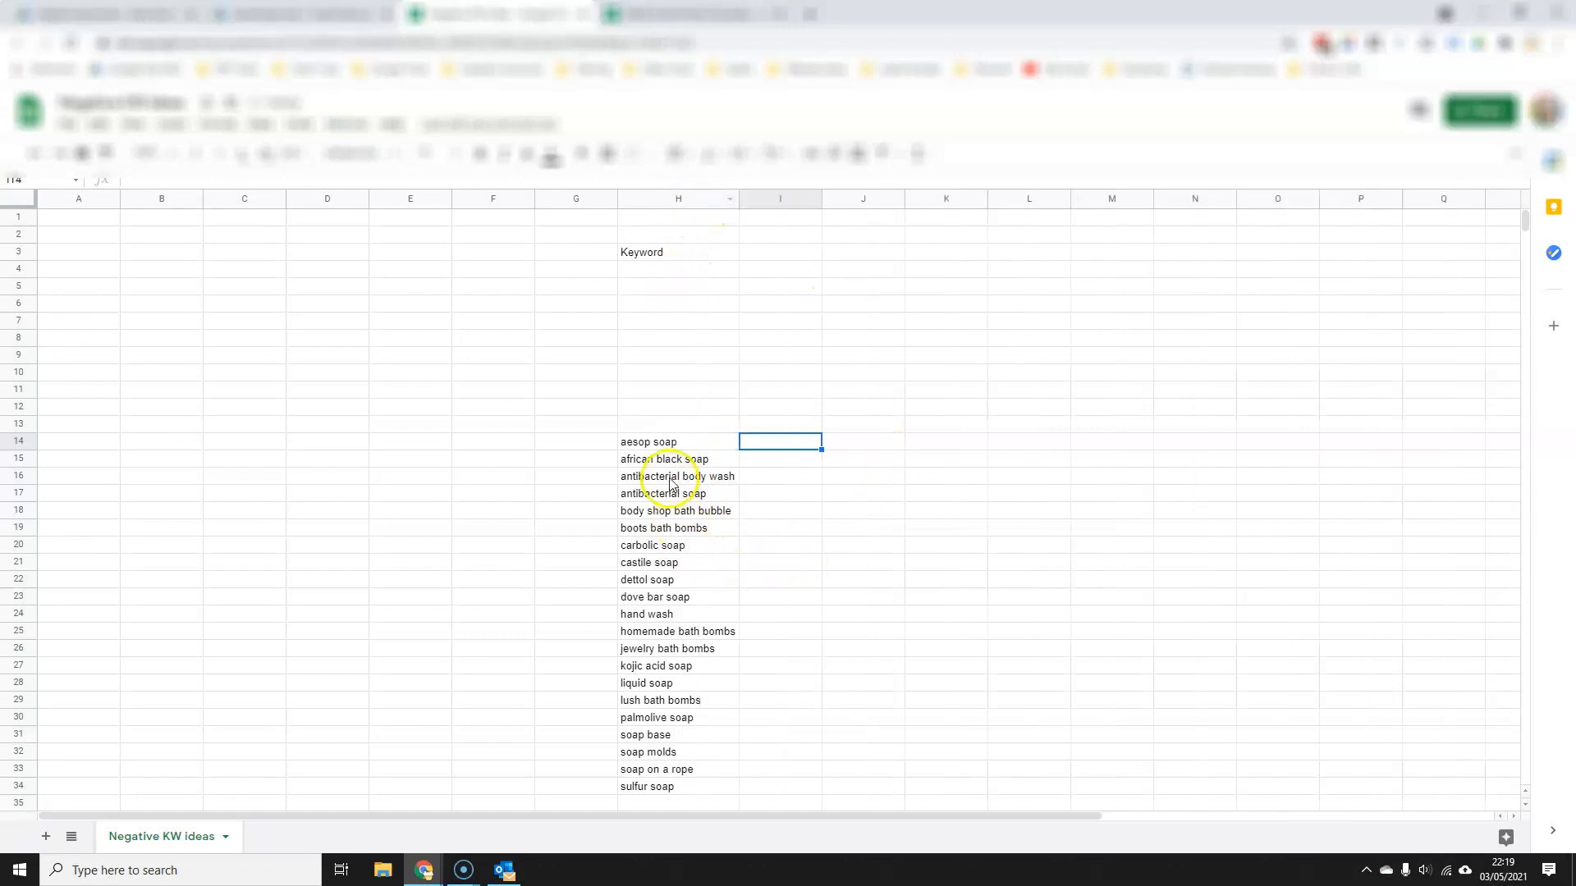
pyautogui.scroll(-1, 670, 484)
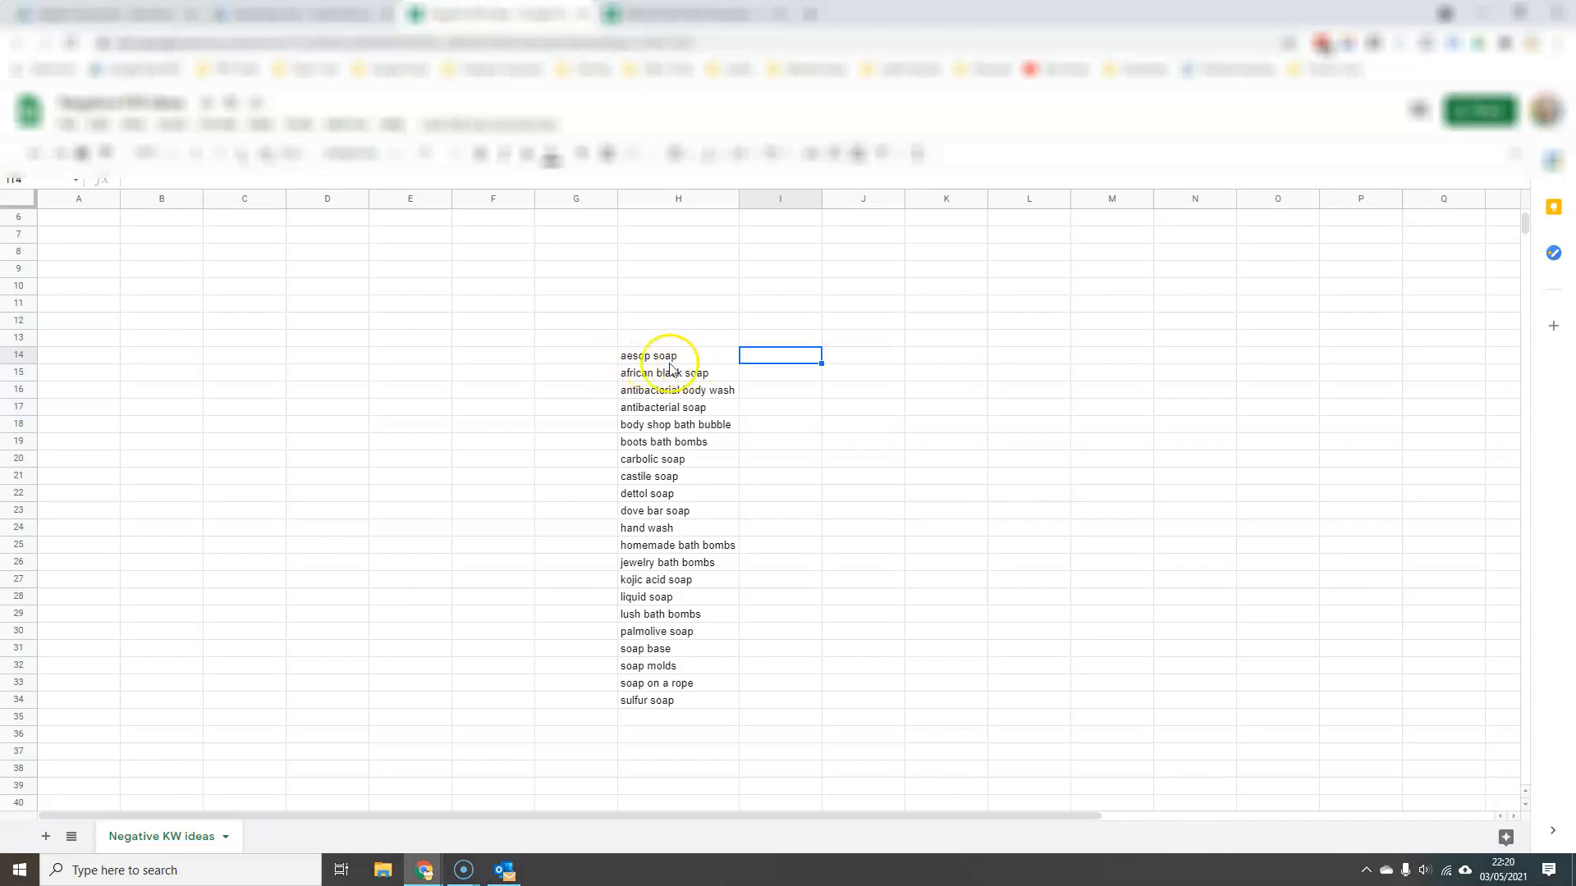
pyautogui.click(628, 361)
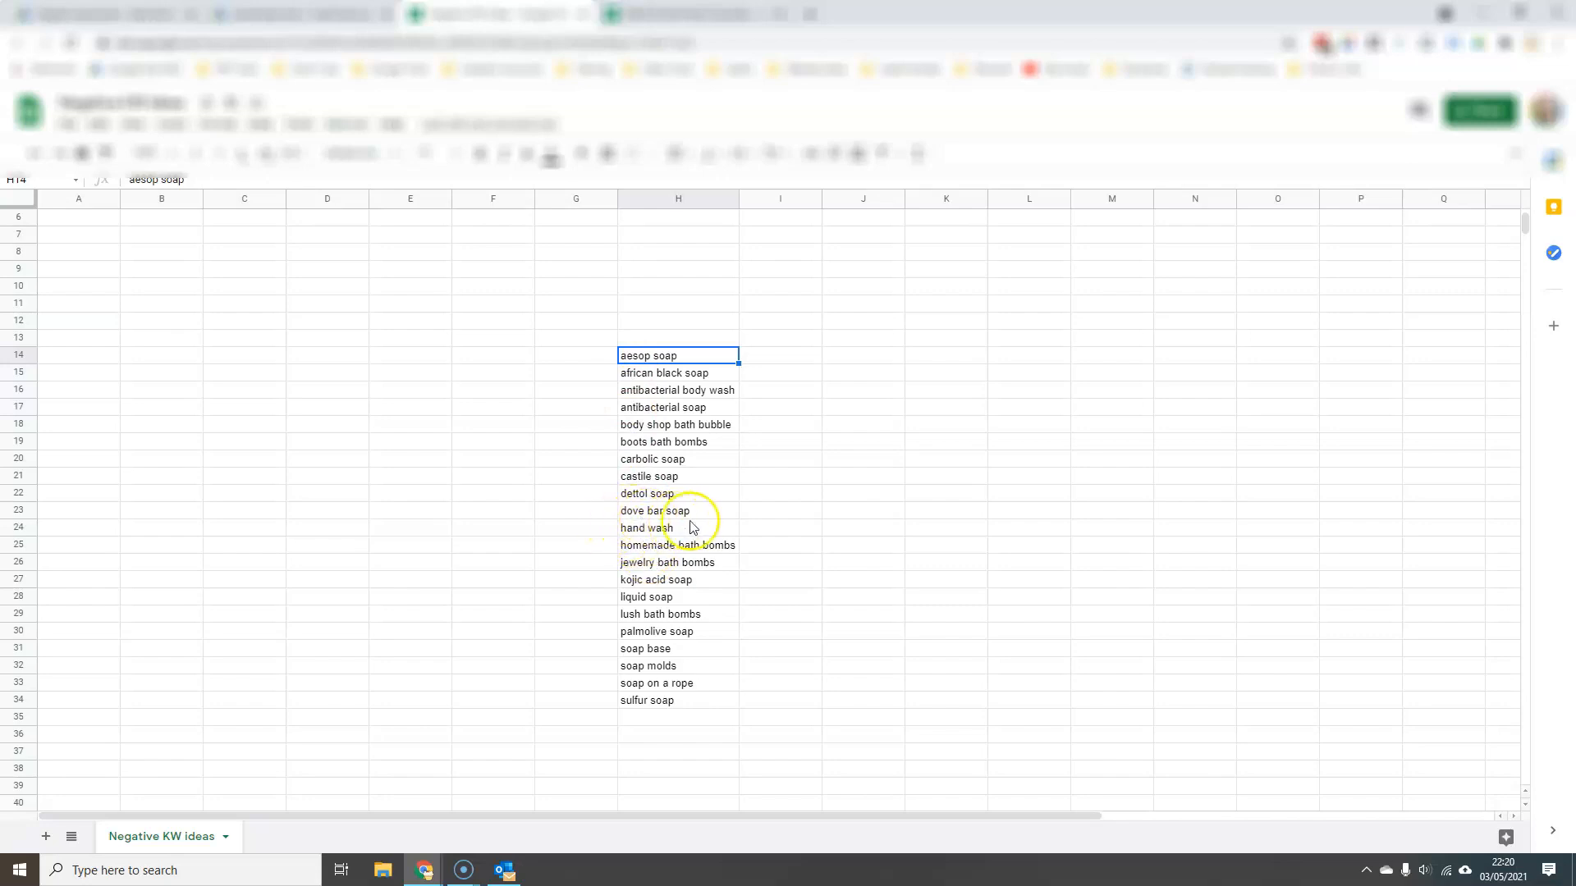
pyautogui.click(630, 512)
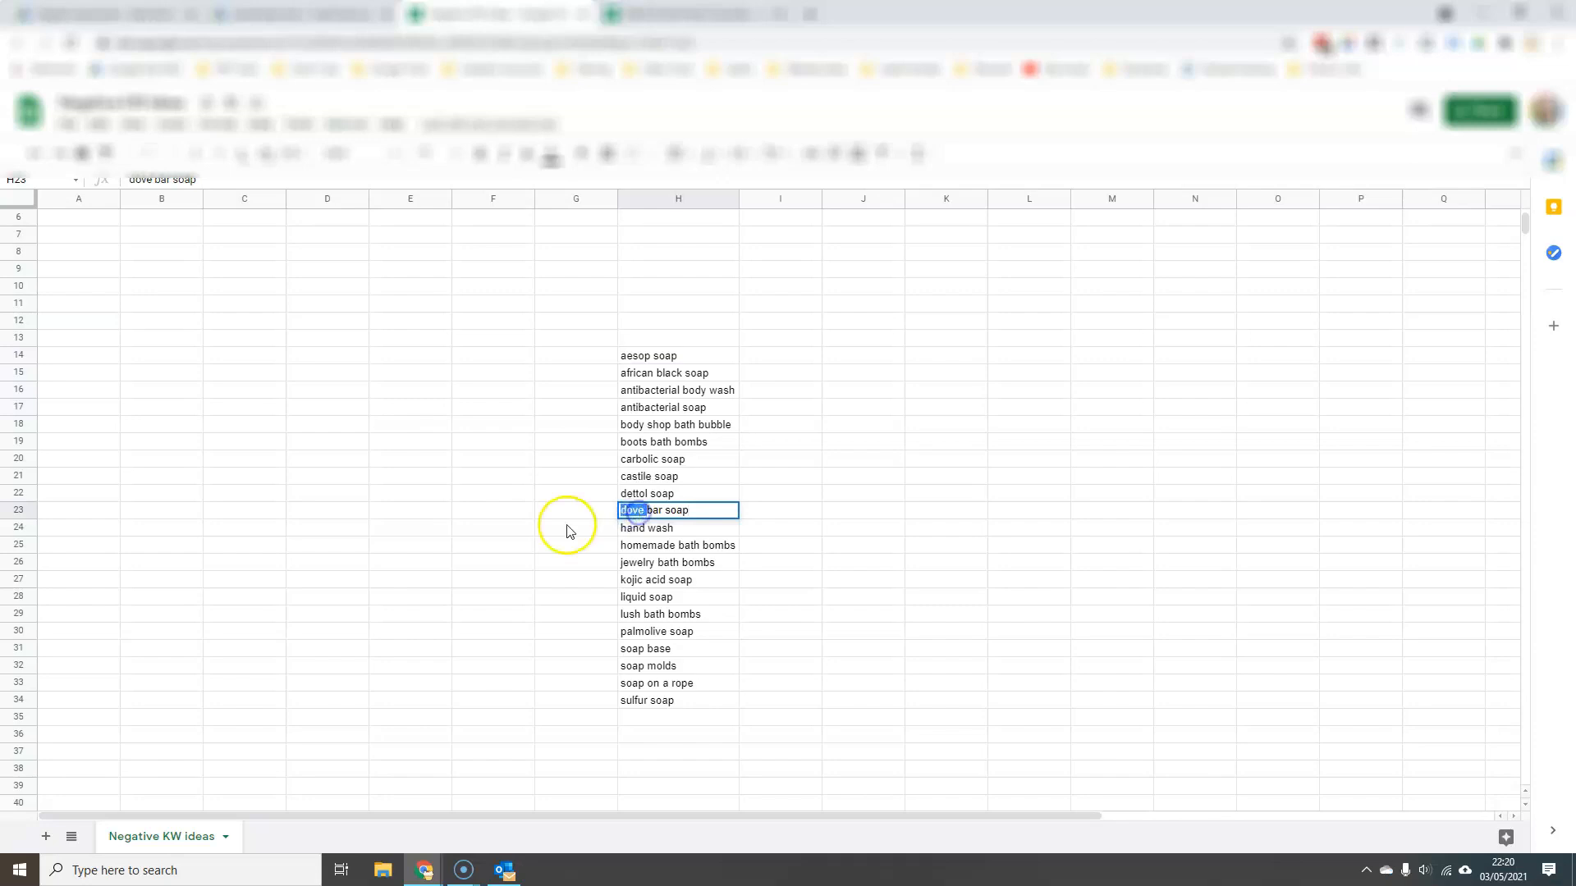
pyautogui.click(758, 507)
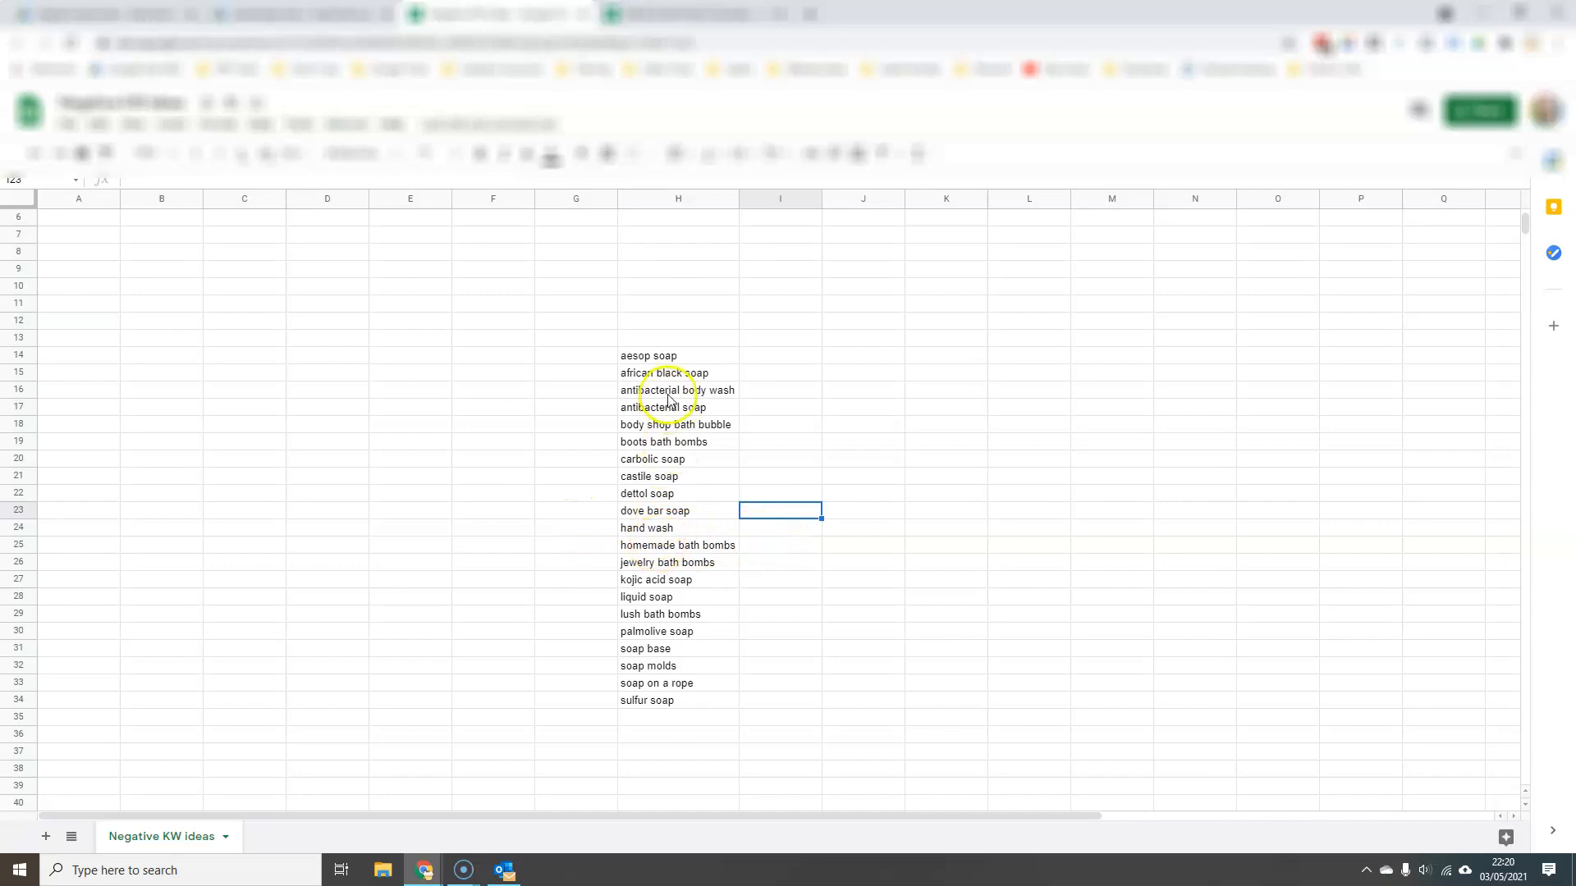
# Step: Shorten the keyword "aesop soap" to "aesop" and "african black soap" to "african black"
pyautogui.doubleClick(654, 355)
pyautogui.press('BackSpace')
pyautogui.press('BackSpace')
pyautogui.press('BackSpace')
pyautogui.press('BackSpace')
pyautogui.press('BackSpace')
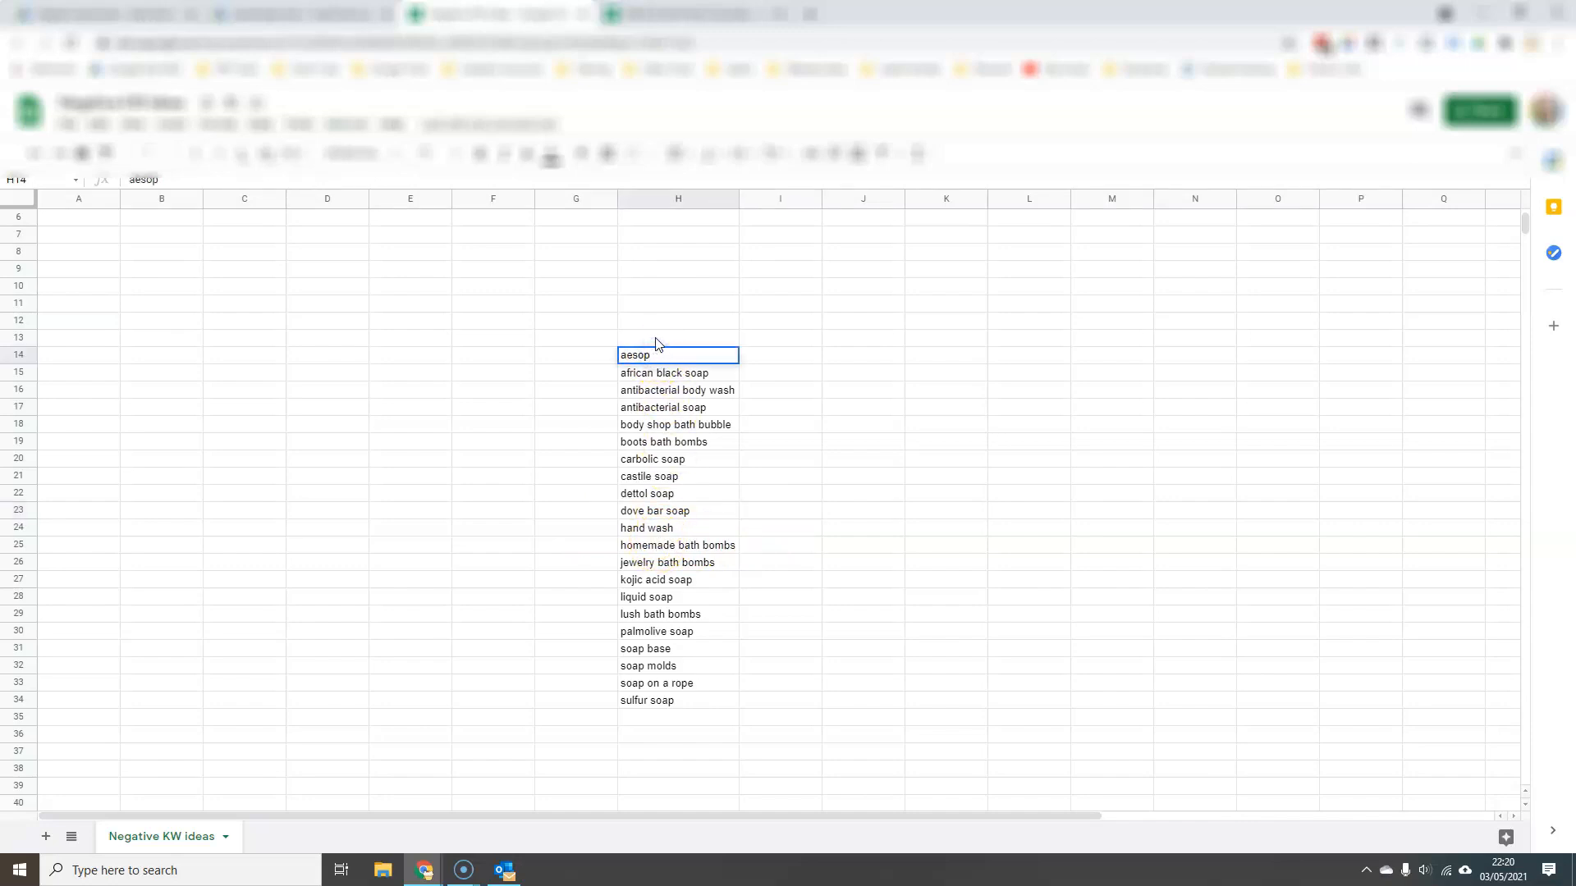
pyautogui.press('Return')
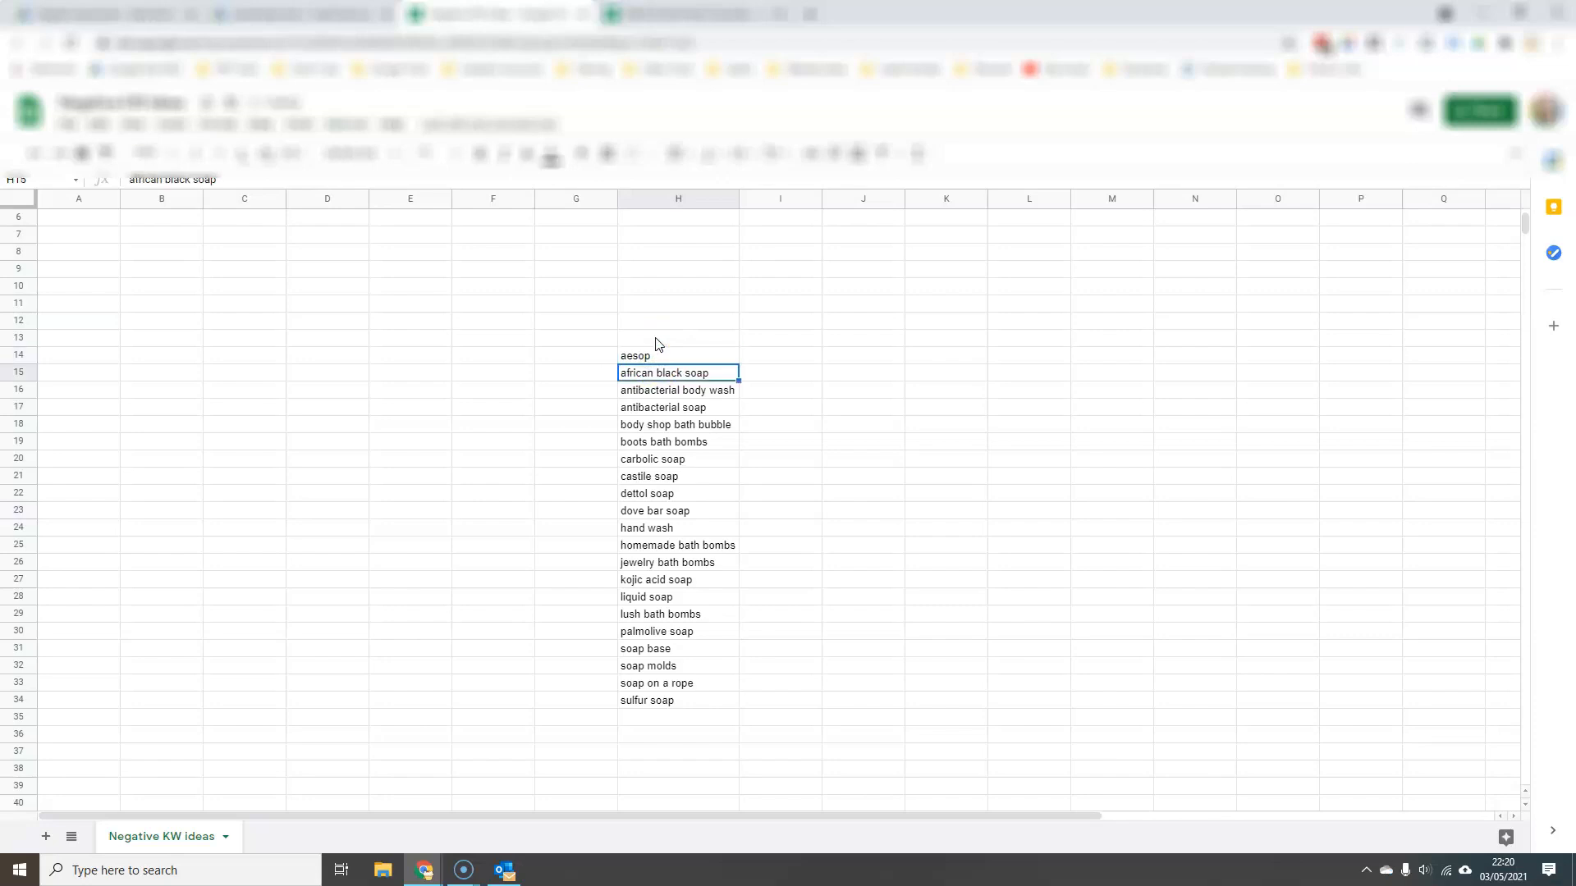
pyautogui.tripleClick(695, 372)
pyautogui.doubleClick(695, 372)
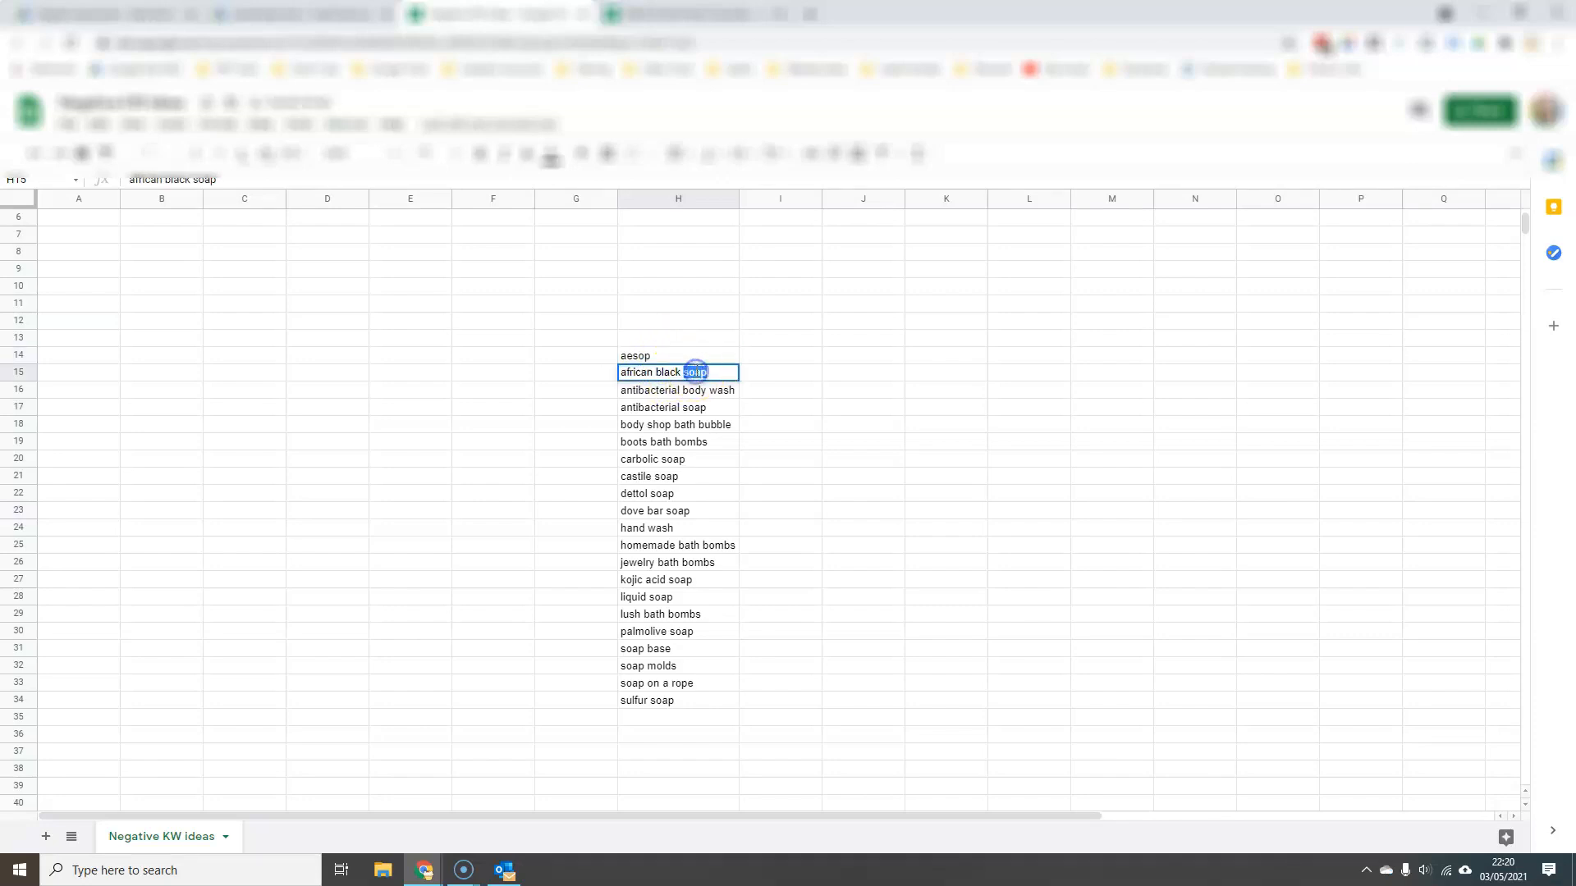
pyautogui.press('BackSpace')
pyautogui.press('Return')
# Step: Shorten "antibacterial soap" to "antibacterial" and "antibacterial body wash" to "body wash"
pyautogui.click(689, 391)
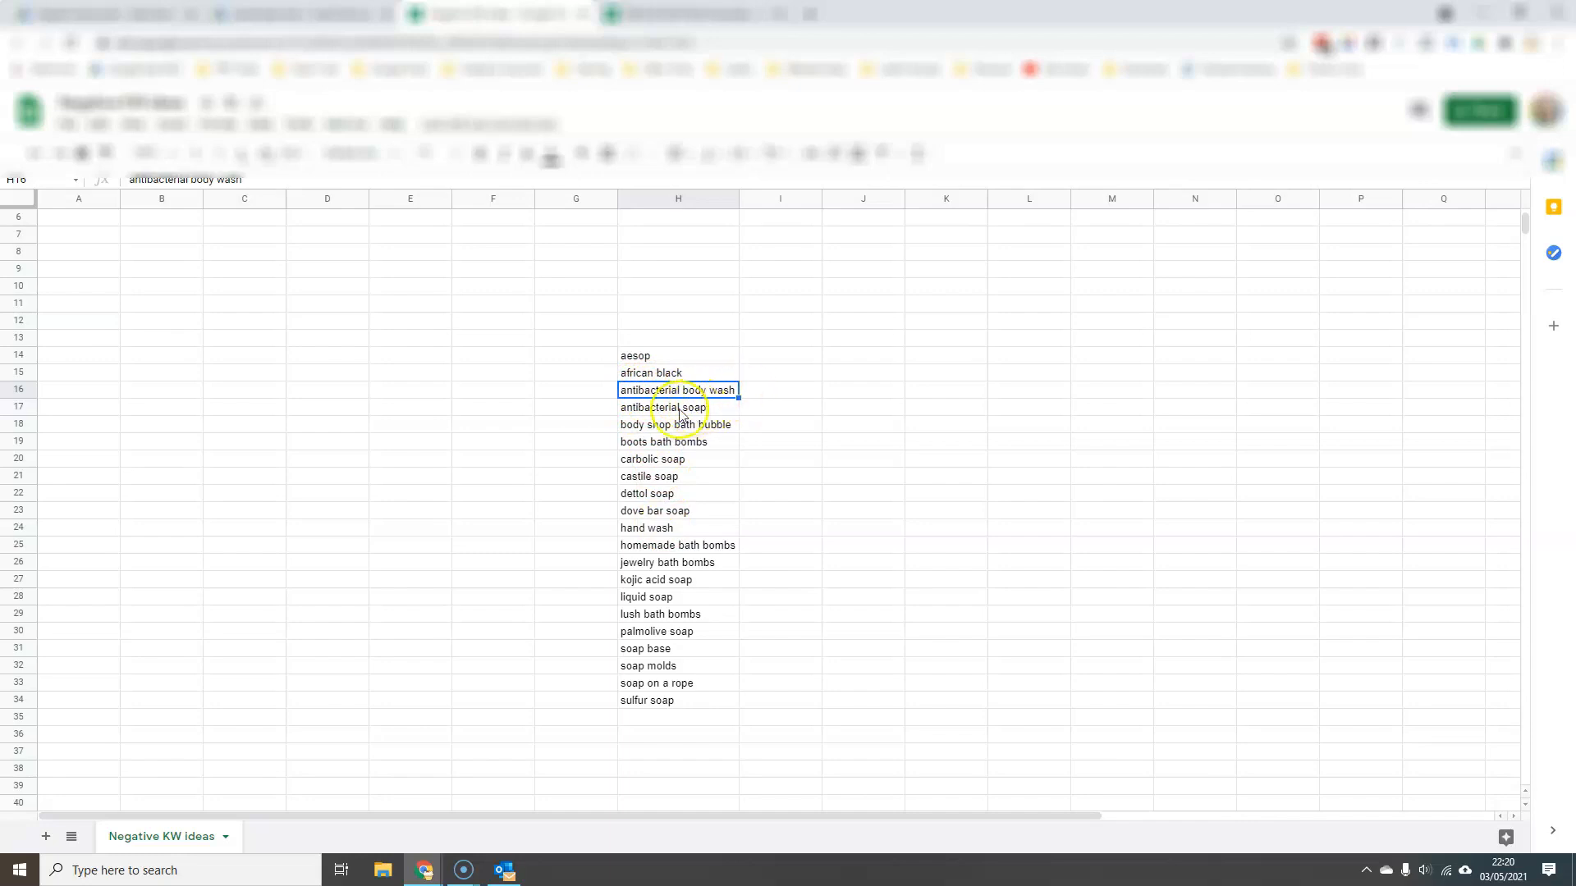
pyautogui.click(654, 411)
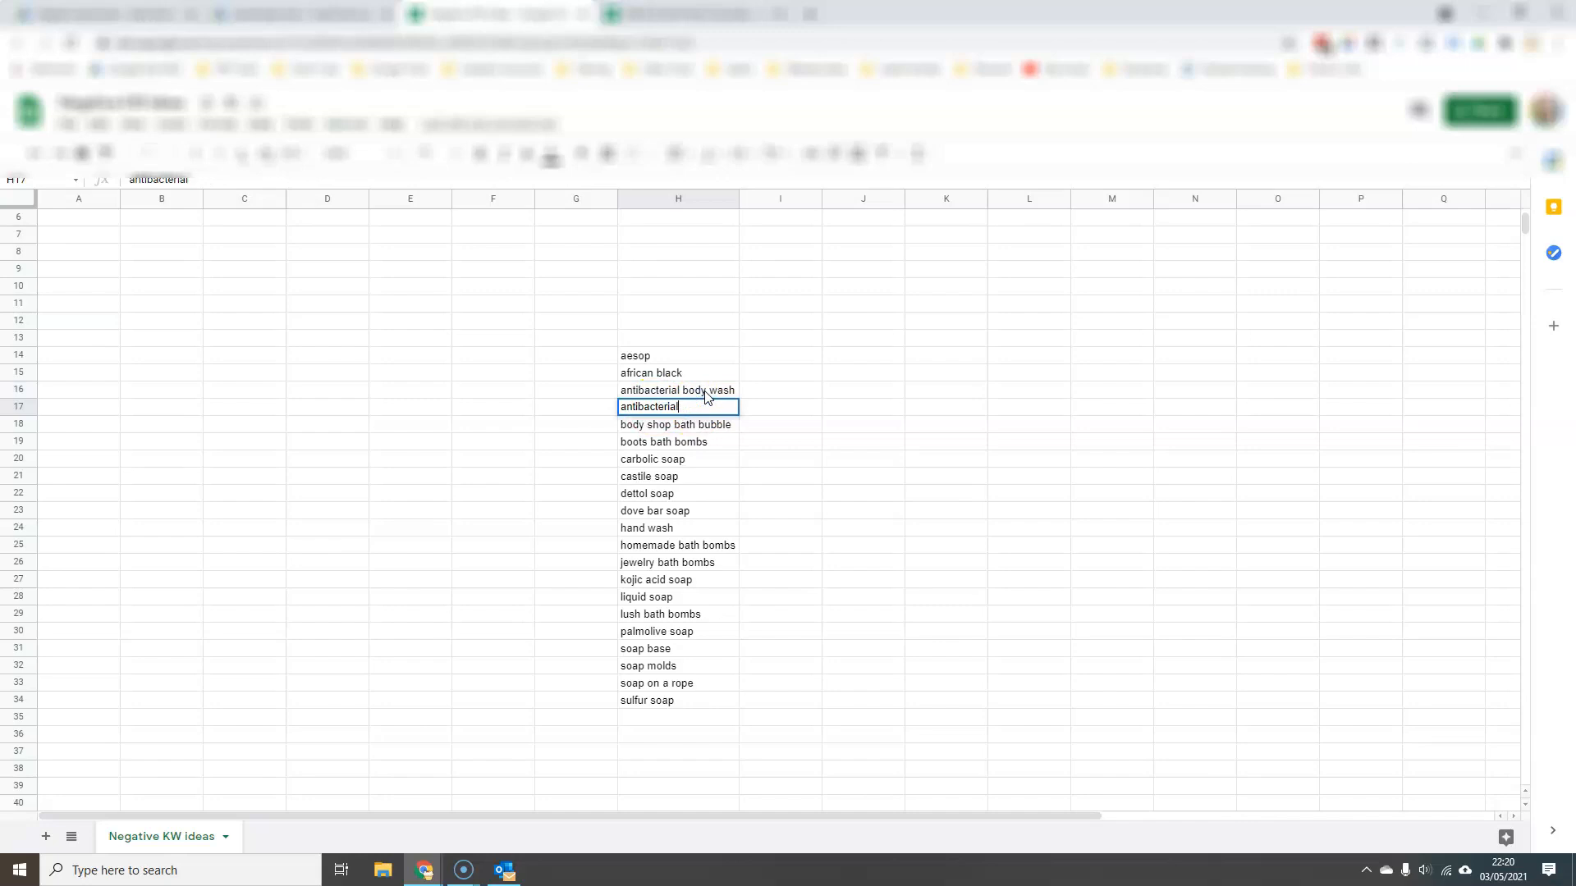
pyautogui.press('Return')
pyautogui.doubleClick(685, 388)
pyautogui.press('BackSpace')
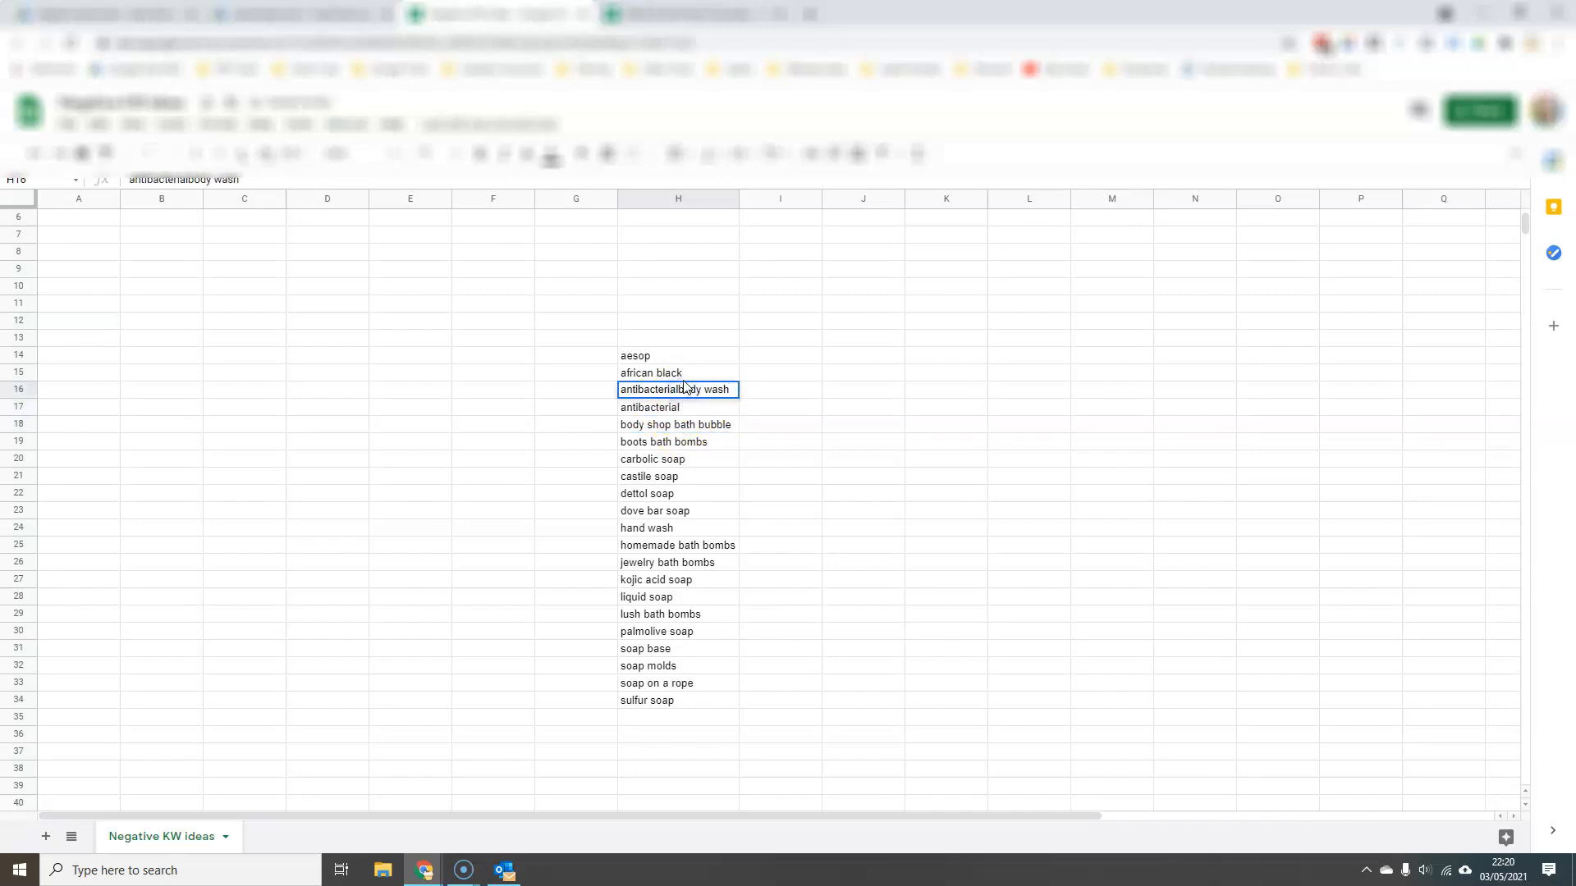
pyautogui.press('BackSpace')
pyautogui.press('BackSpace')
pyautogui.press('BackSpace')
pyautogui.press('BackSpace')
pyautogui.press('BackSpace')
pyautogui.press('BackSpace')
pyautogui.press('BackSpace')
pyautogui.press('BackSpace')
pyautogui.press('BackSpace')
pyautogui.press('Return')
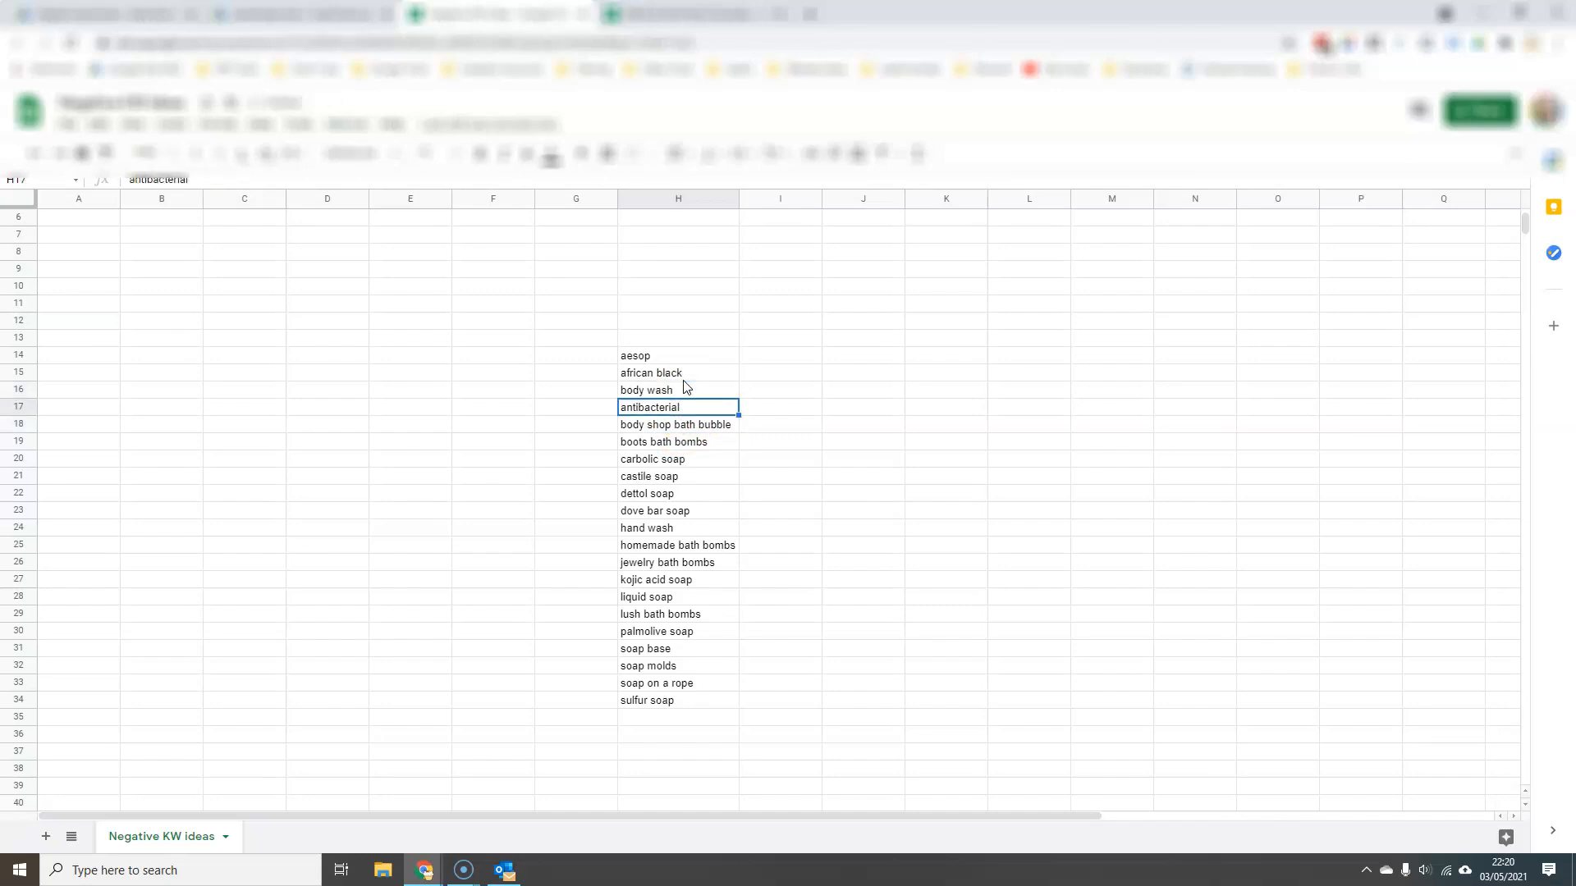
# Step: Shorten "body shop bath bubble" to "body shop" and "boots bath bombs" to "boots"
pyautogui.doubleClick(679, 424)
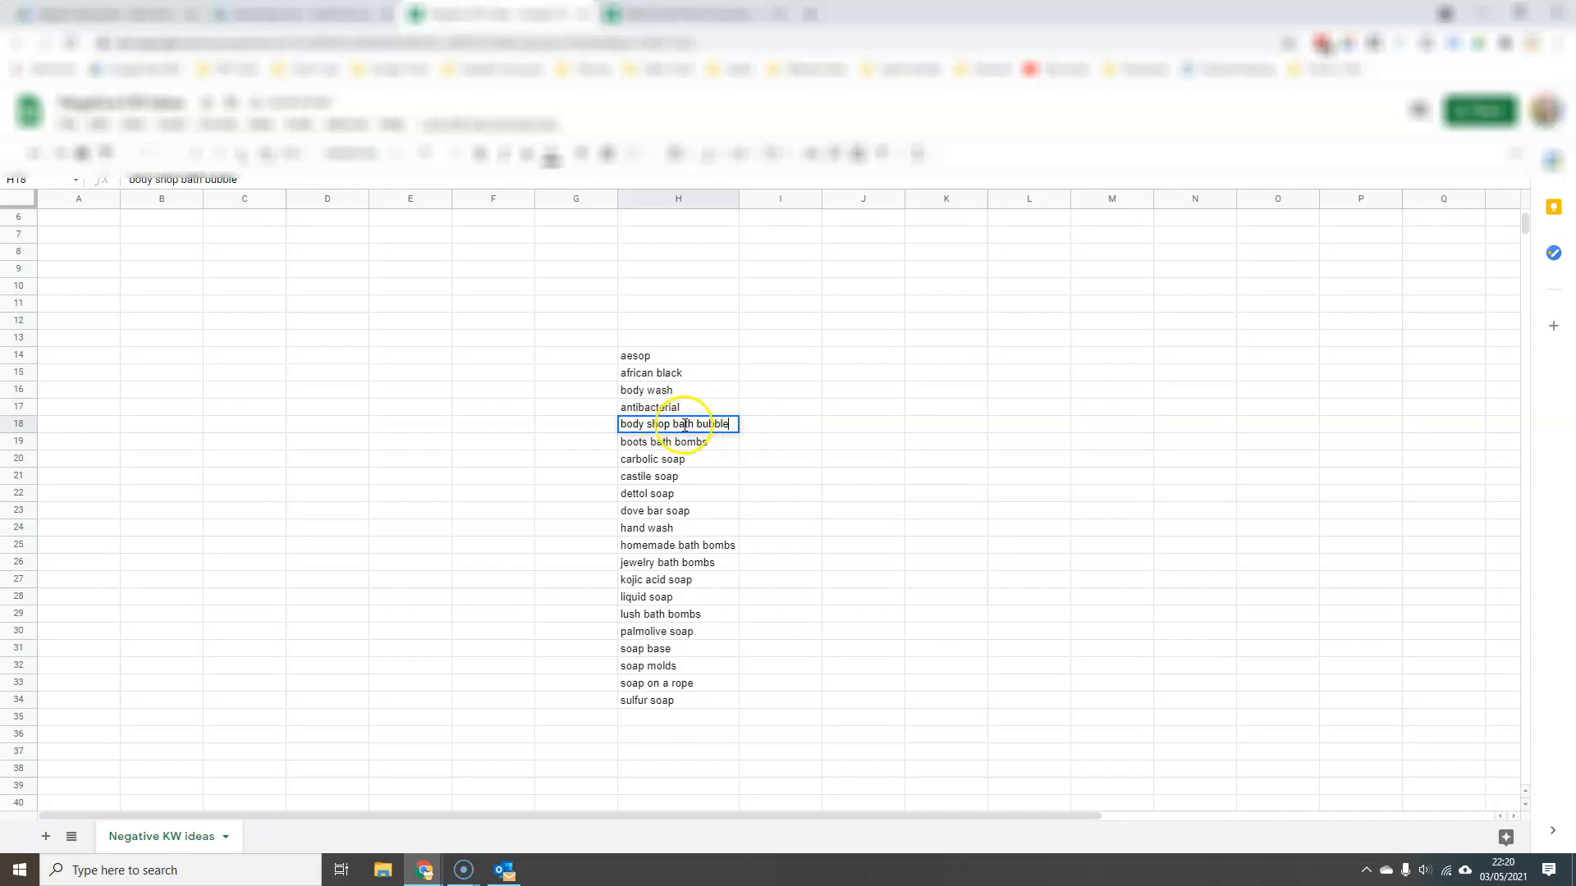
pyautogui.moveTo(670, 424); pyautogui.dragTo(789, 432)
pyautogui.press('BackSpace')
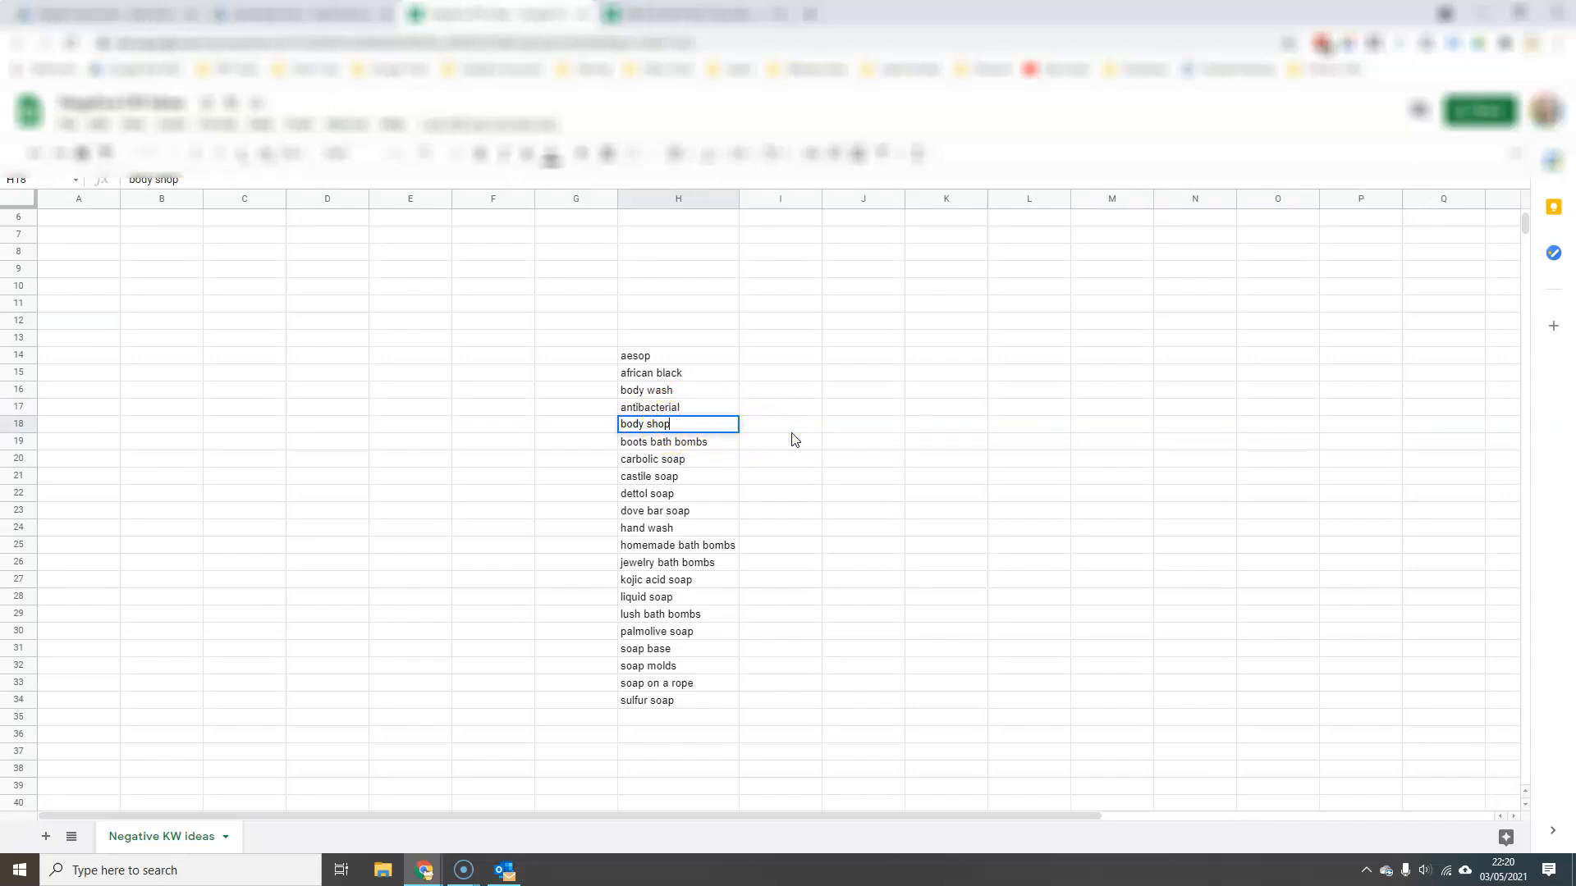
pyautogui.press('Return')
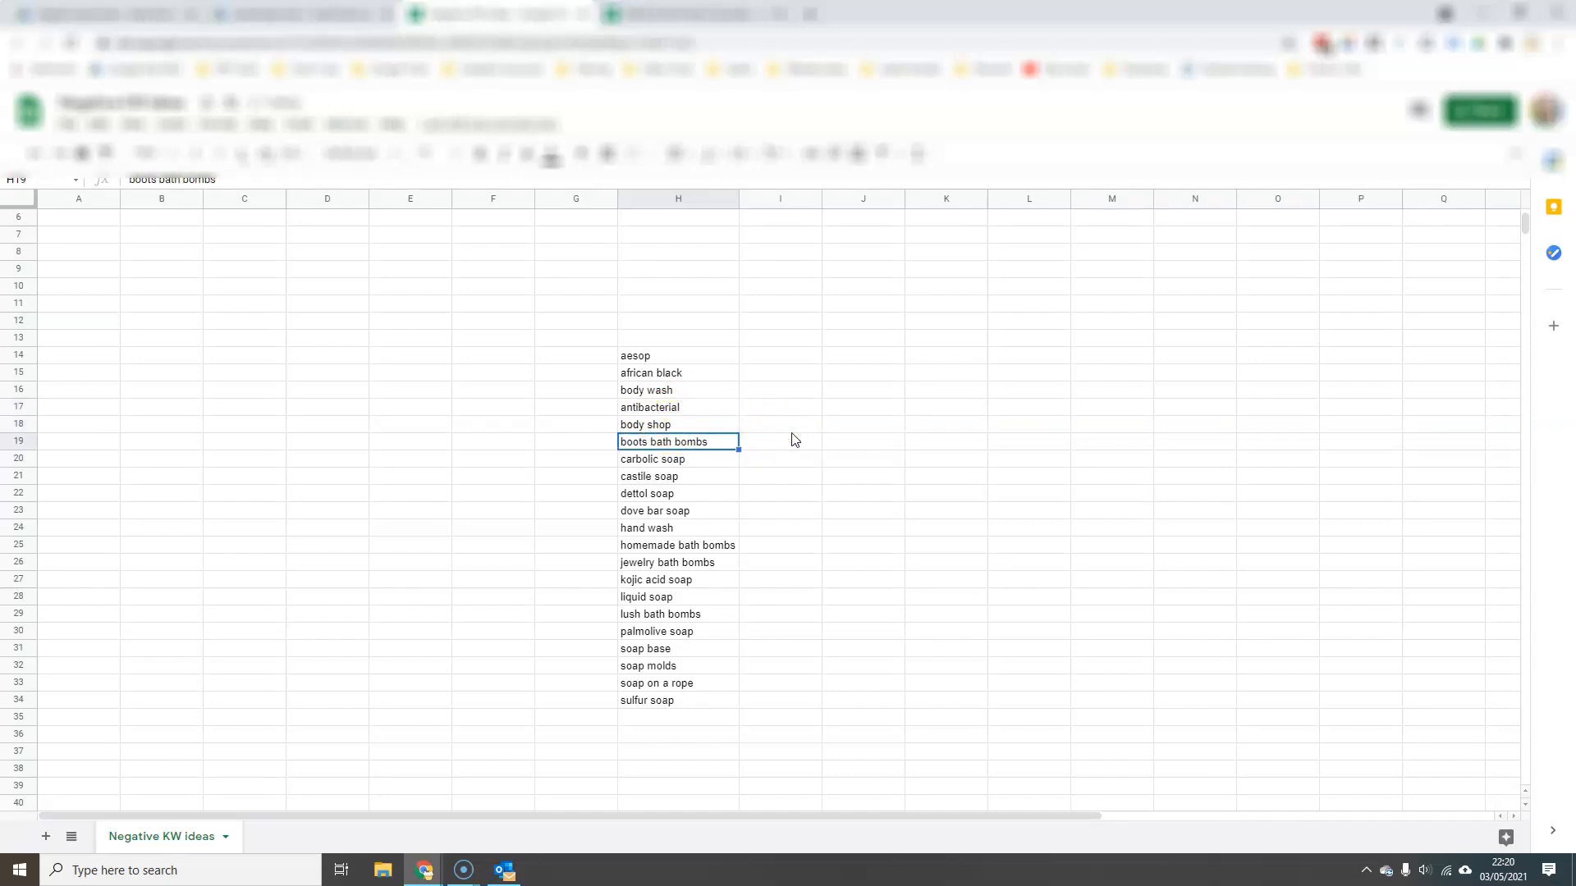
pyautogui.doubleClick(655, 444)
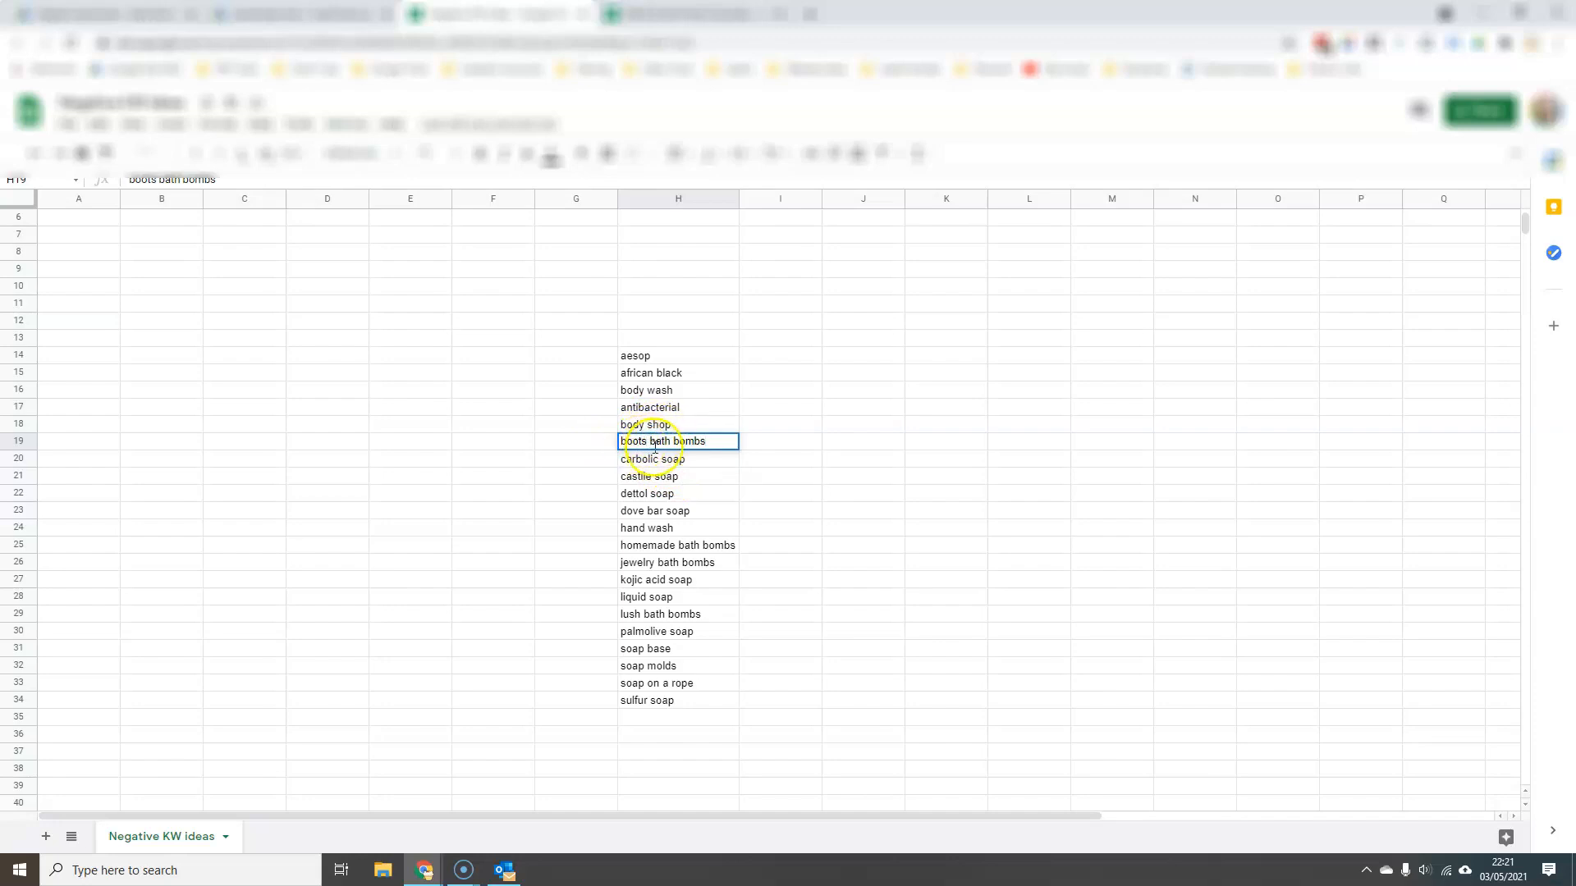
pyautogui.moveTo(651, 443); pyautogui.dragTo(752, 440)
pyautogui.press('BackSpace')
pyautogui.press('Return')
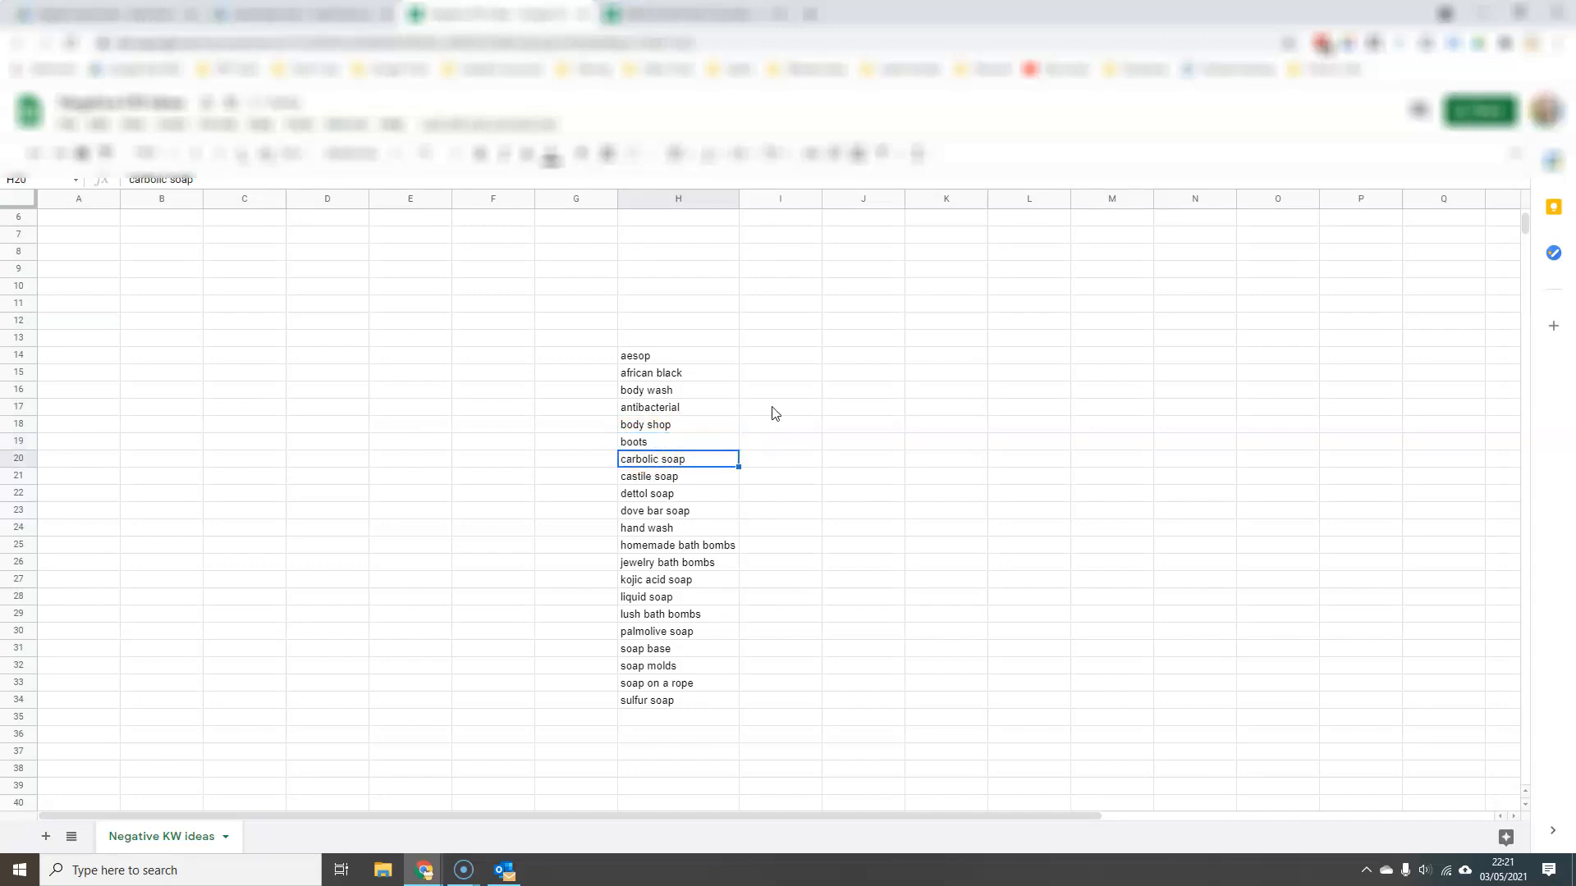
# Step: Remove the word "soap" from the carbolic and castile keywords, leaving "carbolic" and "castile"
pyautogui.click(700, 465)
pyautogui.doubleClick(700, 461)
pyautogui.press('Return')
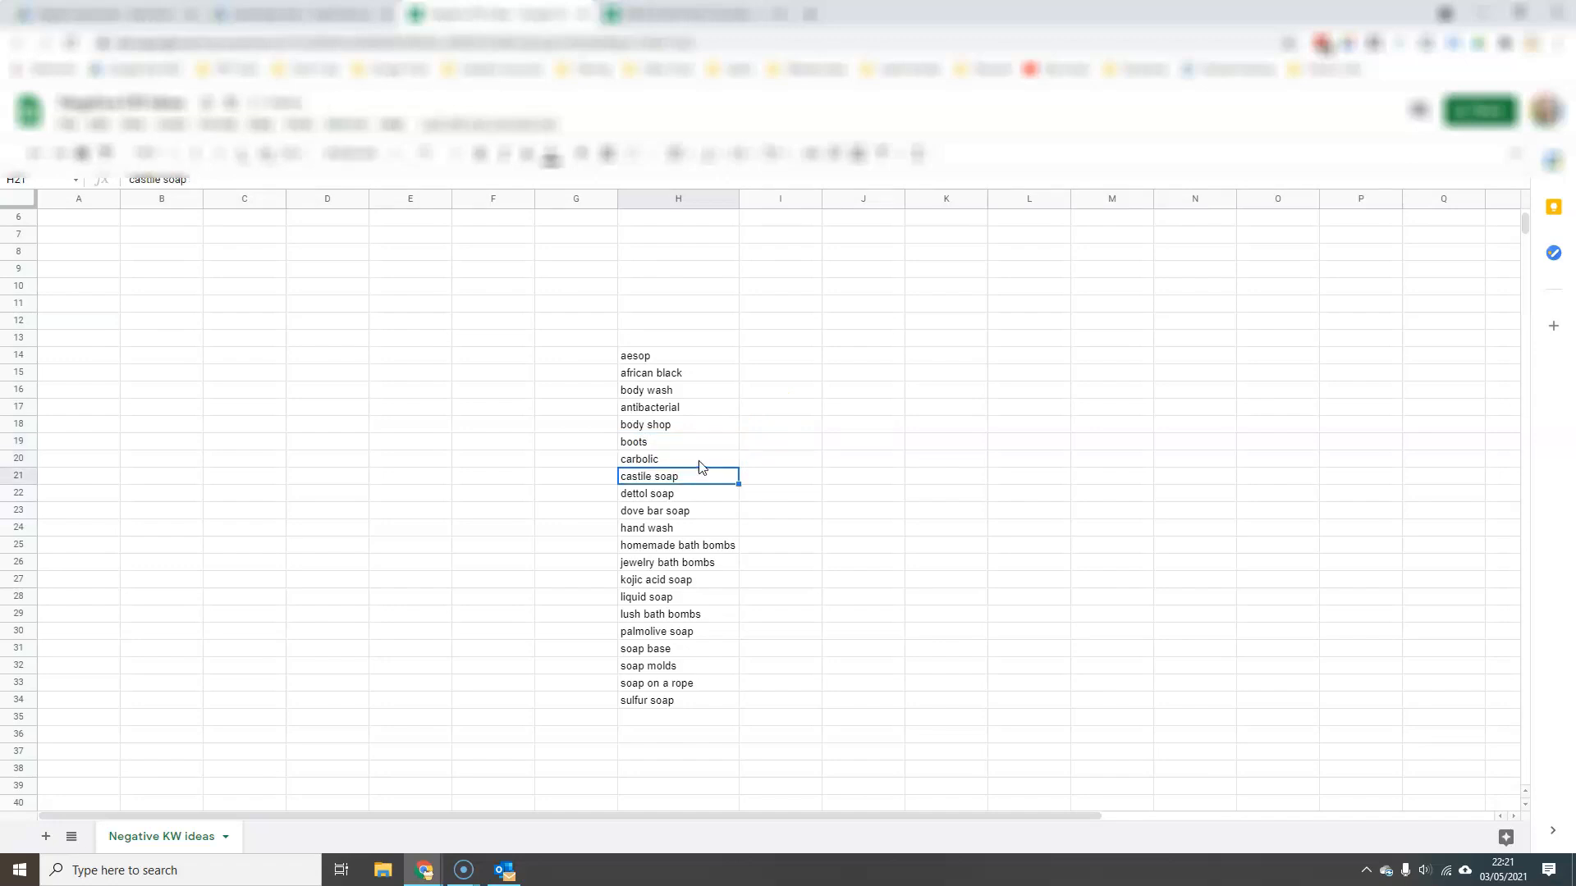
pyautogui.click(700, 468)
pyautogui.doubleClick(700, 468)
pyautogui.press('BackSpace')
pyautogui.press('BackSpace')
pyautogui.press('BackSpace')
pyautogui.press('BackSpace')
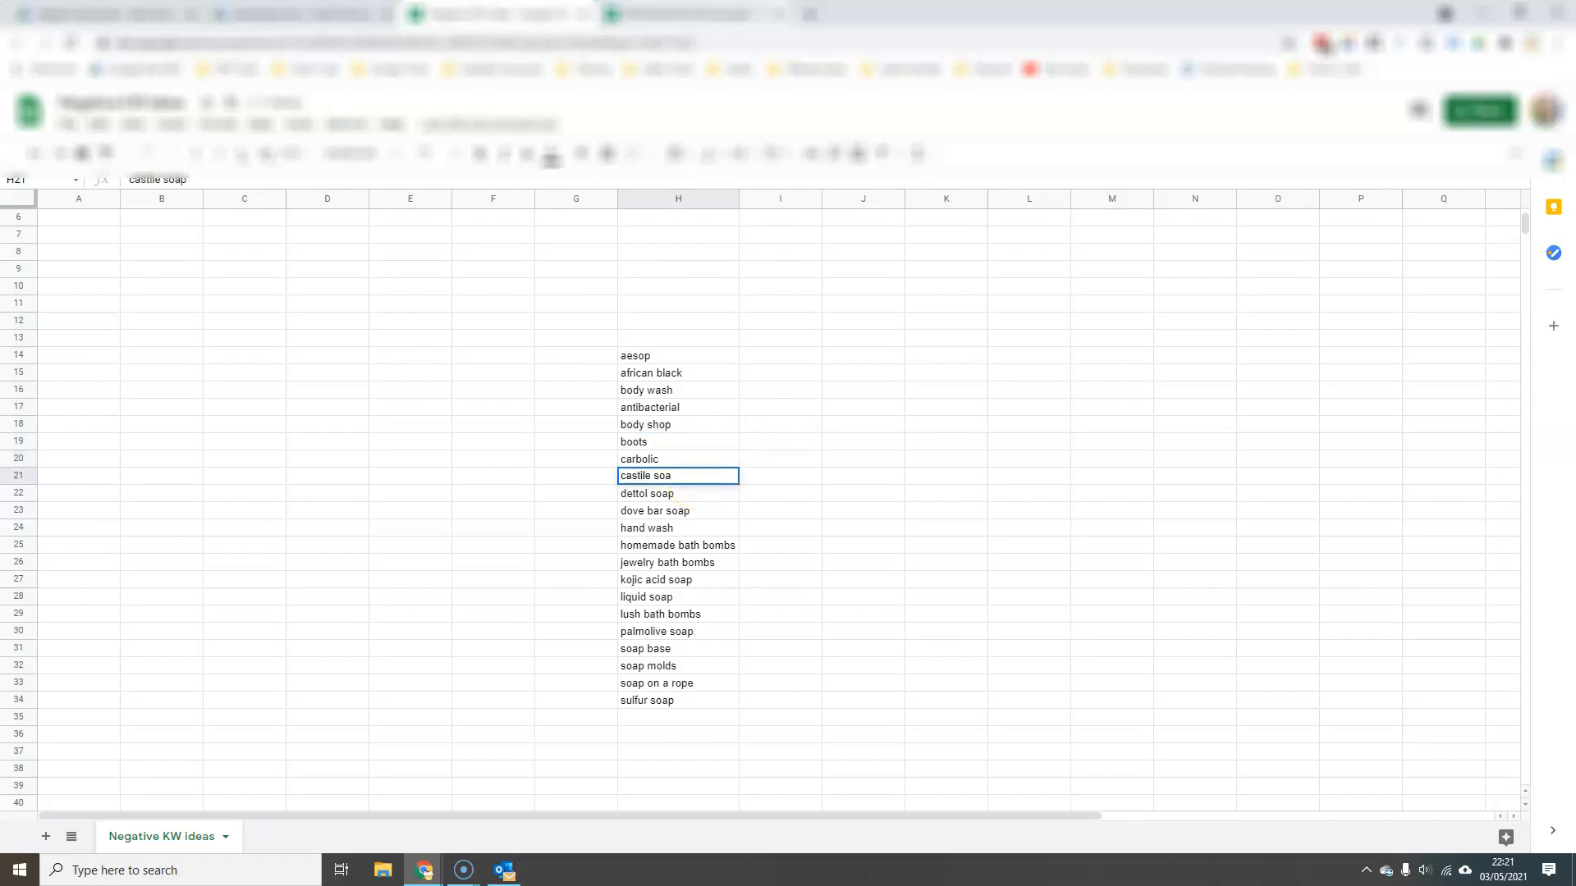
pyautogui.press('Return')
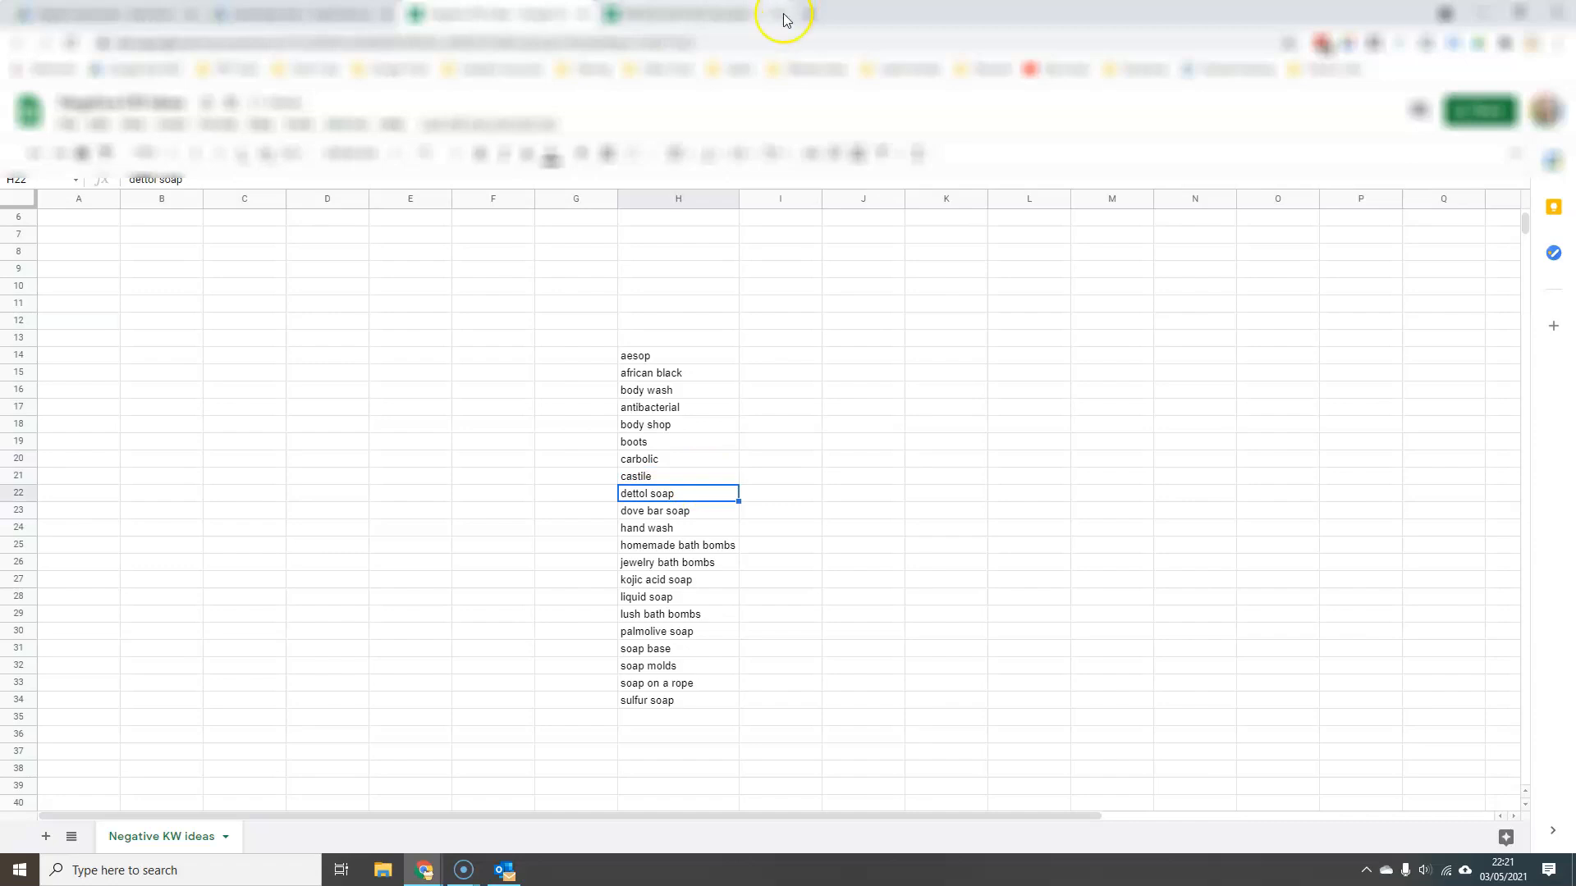
# Step: Shorten "dettol soap" to "dettol" and "dove bar soap" to "dove"
pyautogui.tripleClick(659, 493)
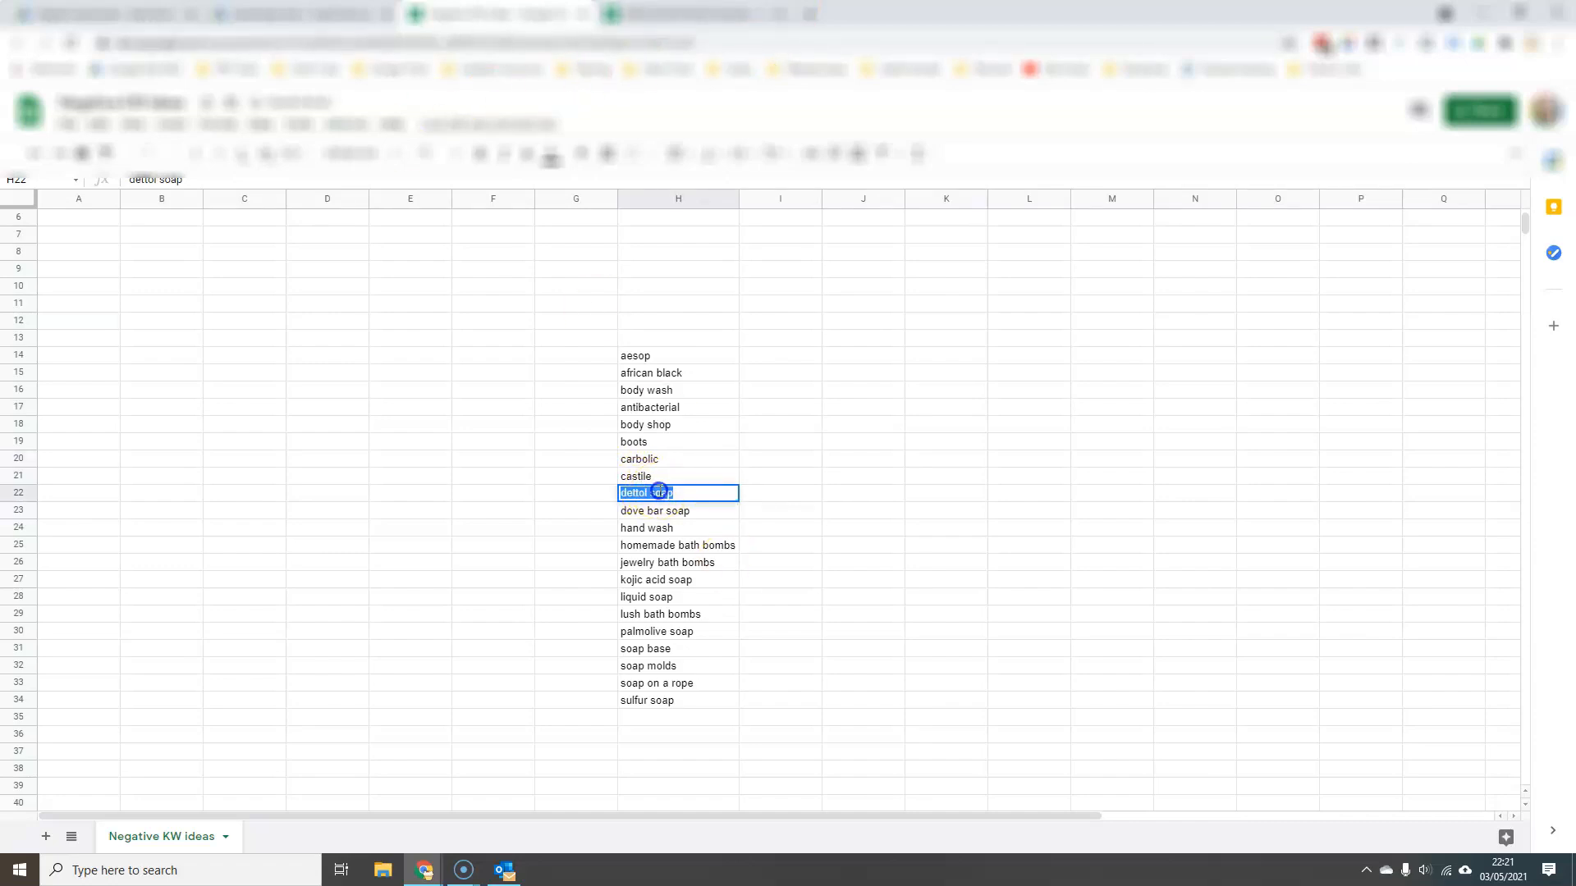
pyautogui.click(659, 491)
pyautogui.press('BackSpace')
pyautogui.press('BackSpace')
pyautogui.press('Return')
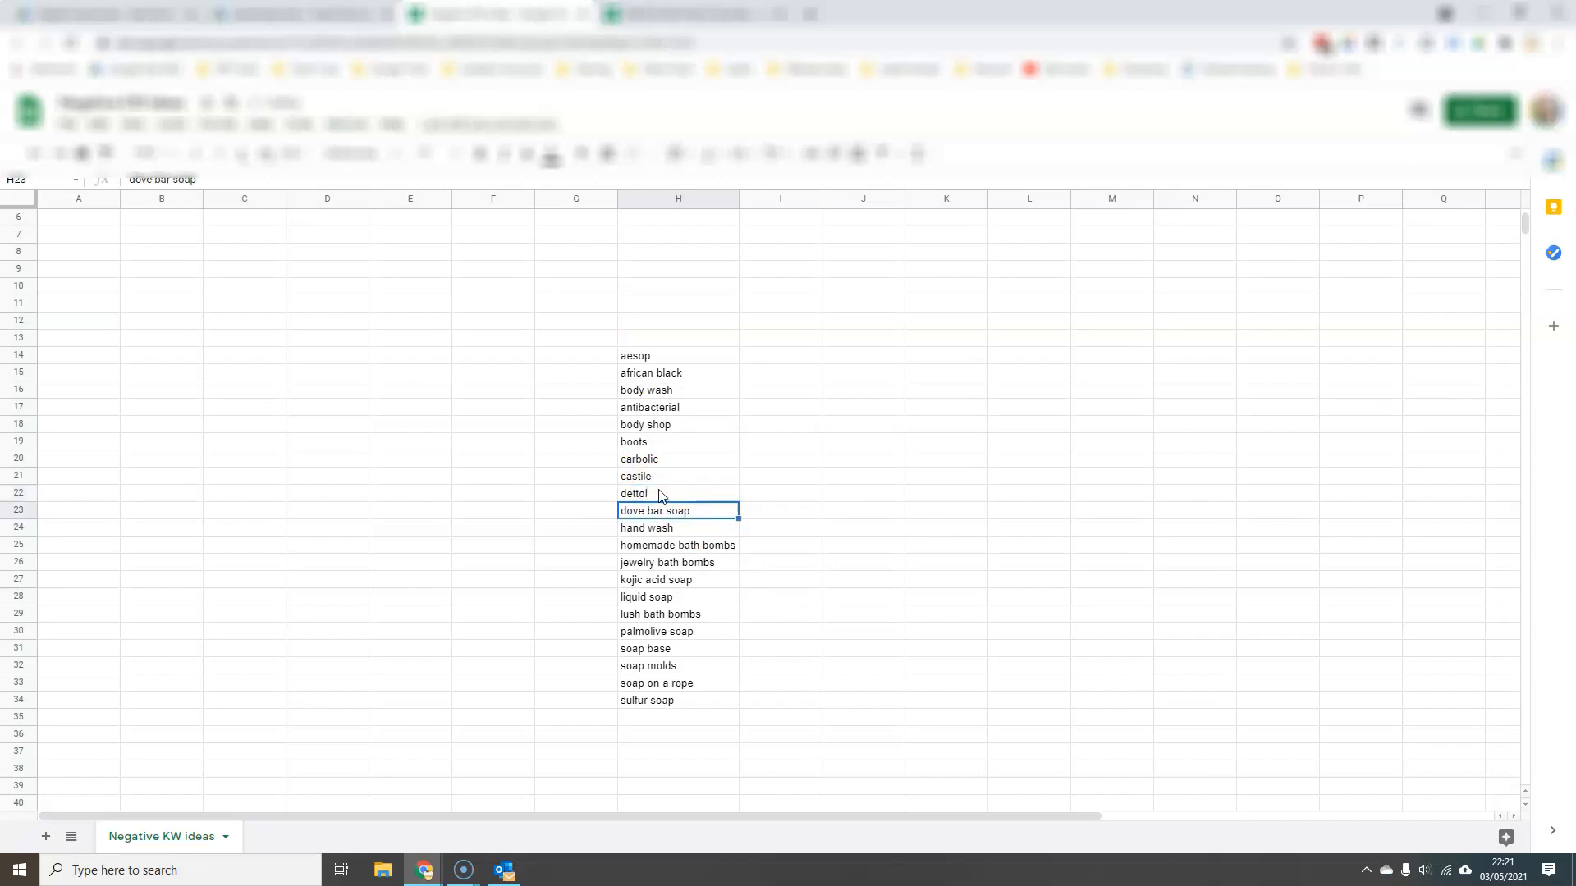
pyautogui.doubleClick(678, 511)
pyautogui.doubleClick(677, 511)
pyautogui.press('BackSpace')
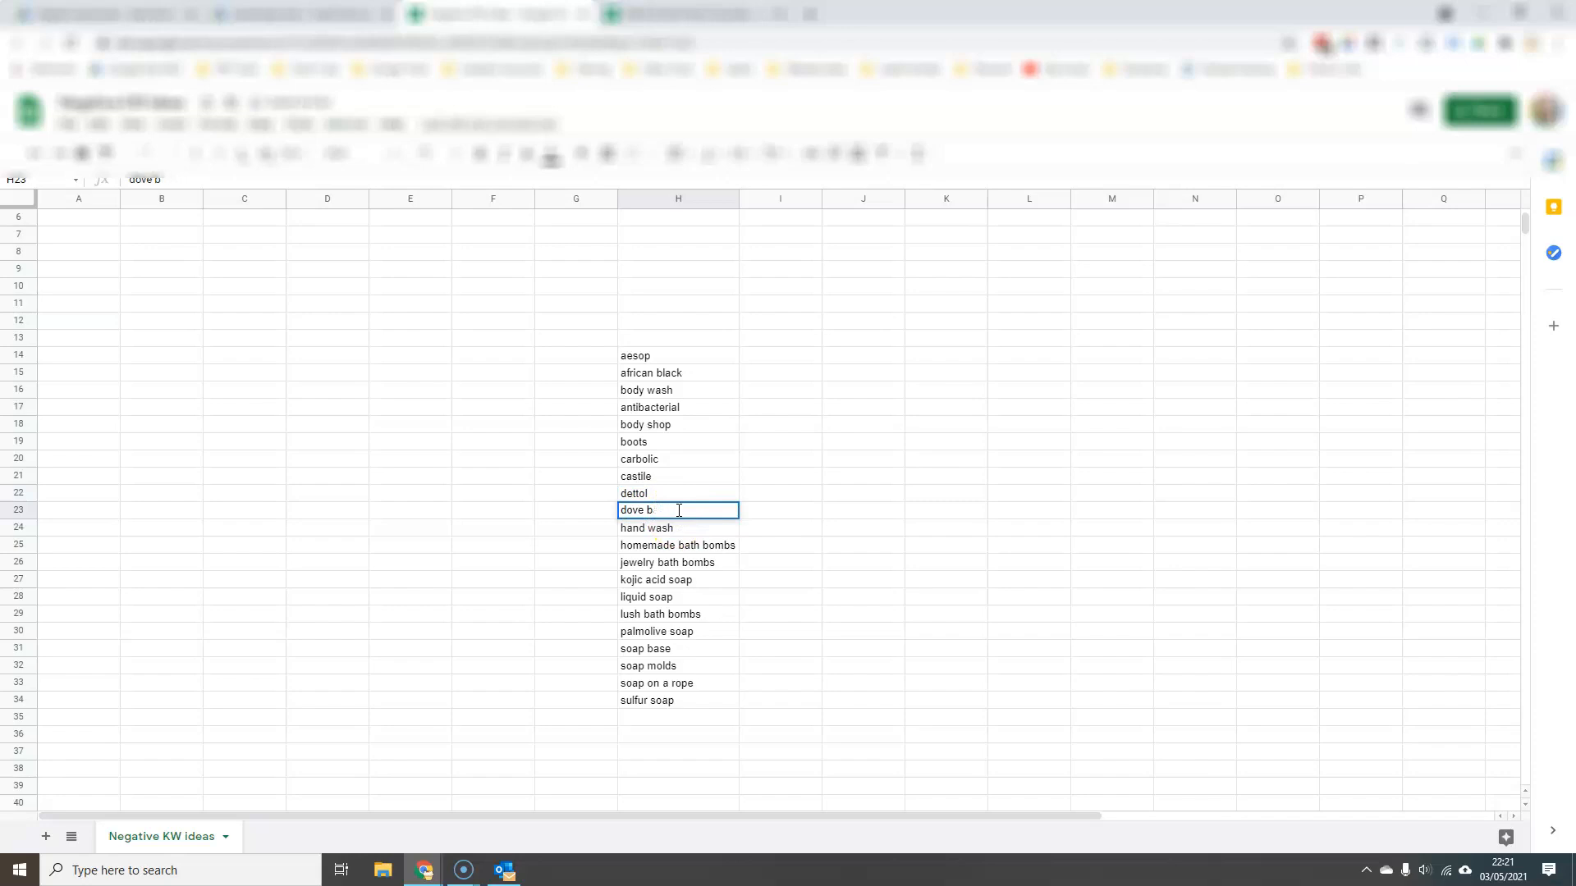
pyautogui.press('Return')
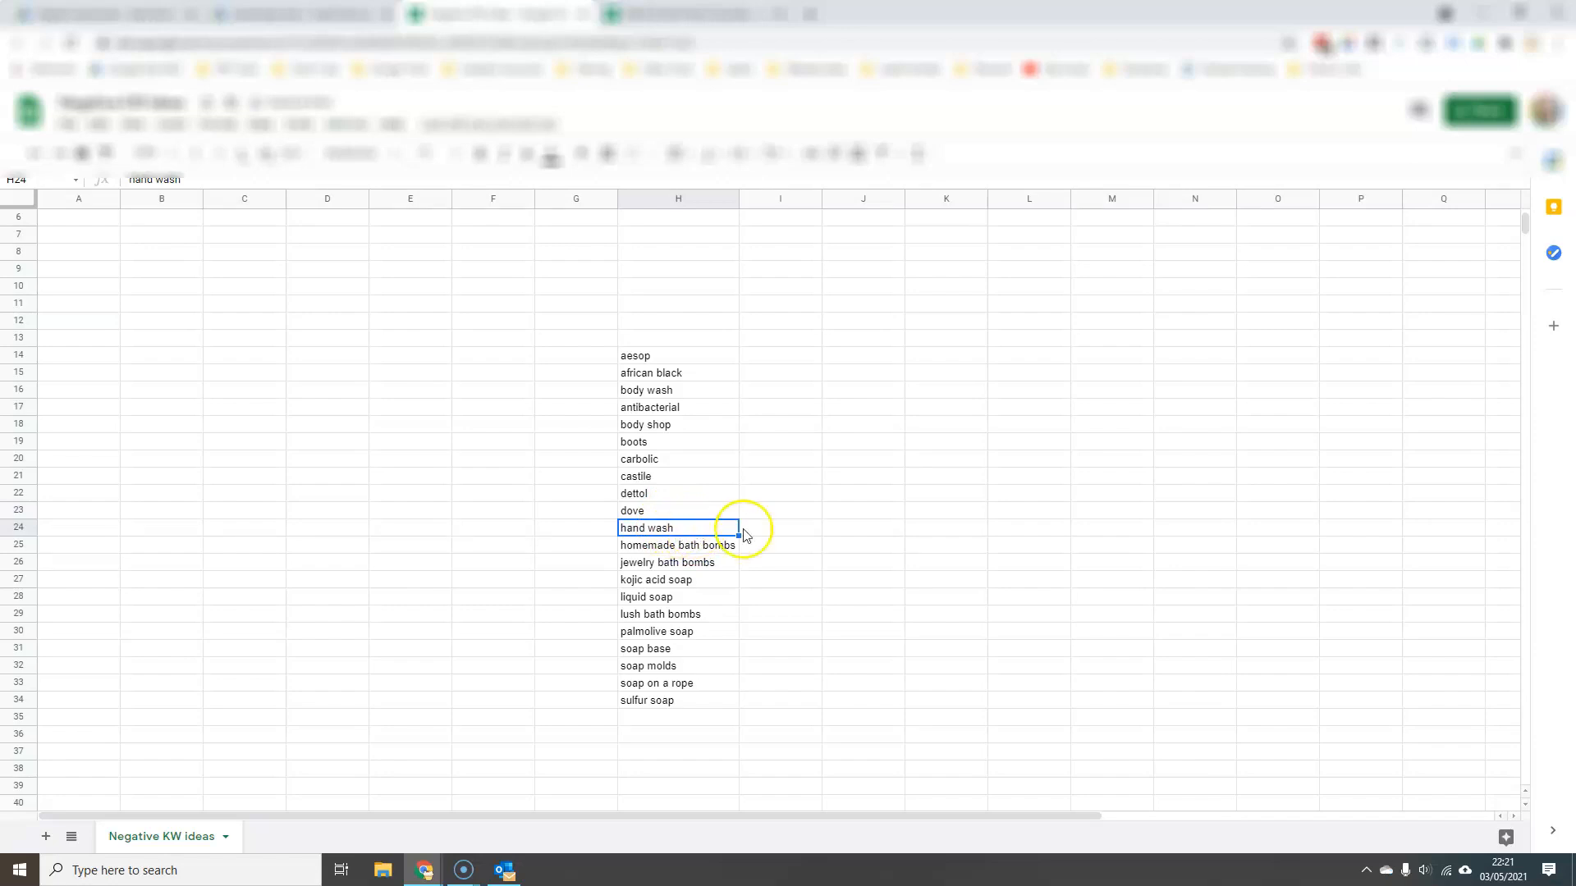
# Step: Remove "bath bombs" from the homemade and jewelry keywords, leaving "homemade" and "jewelry"
pyautogui.doubleClick(695, 548)
pyautogui.moveTo(683, 547); pyautogui.dragTo(1002, 569)
pyautogui.press('BackSpace')
pyautogui.press('Return')
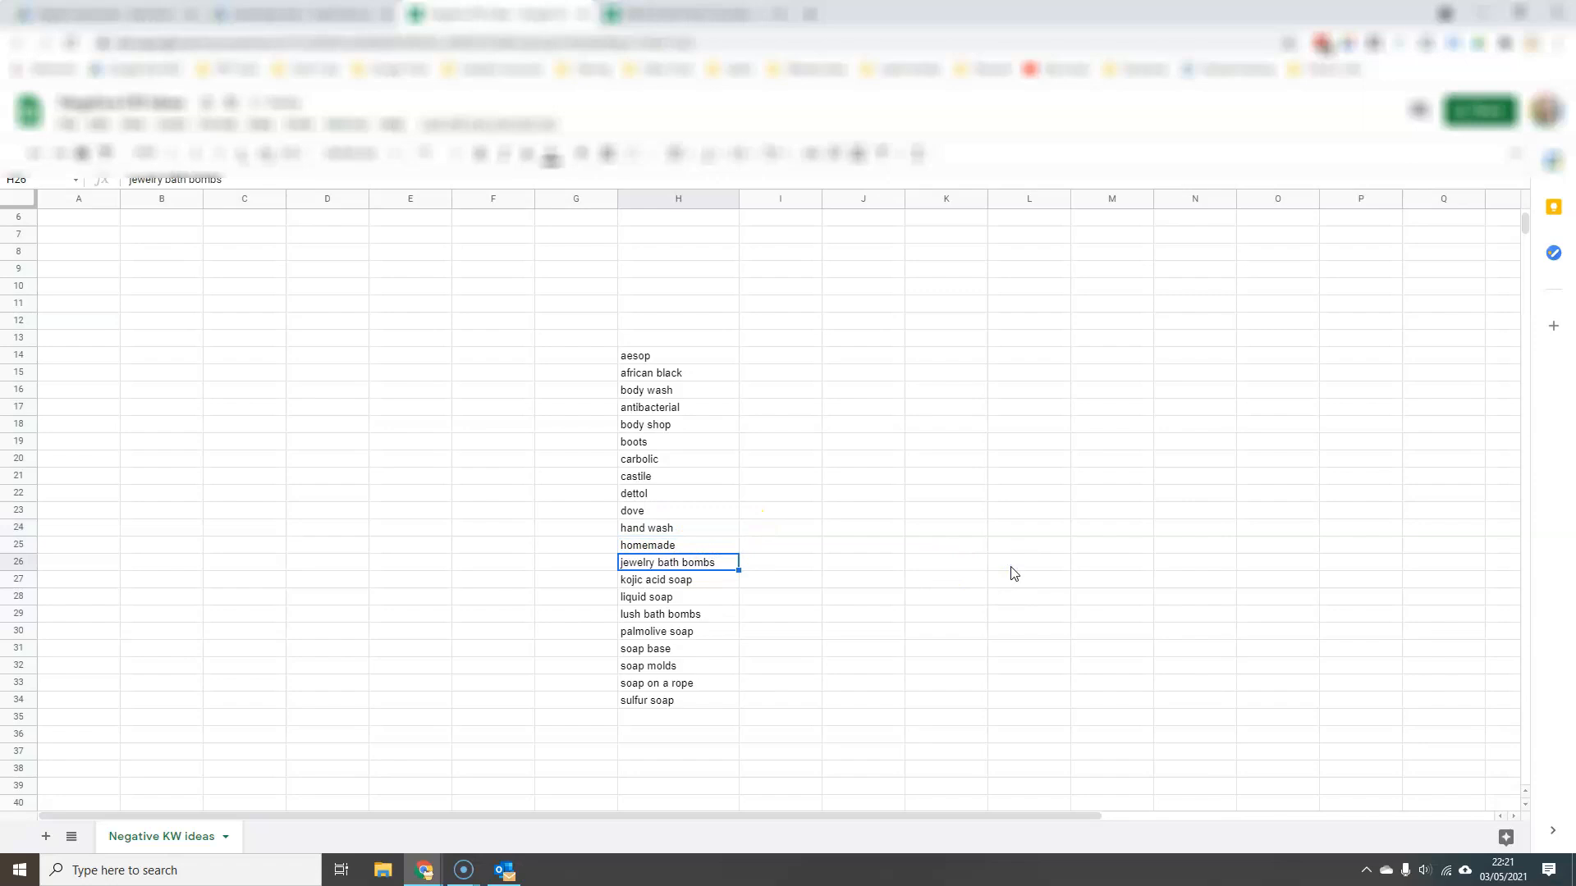
pyautogui.click(660, 563)
pyautogui.doubleClick(648, 564)
pyautogui.moveTo(655, 563); pyautogui.dragTo(750, 565)
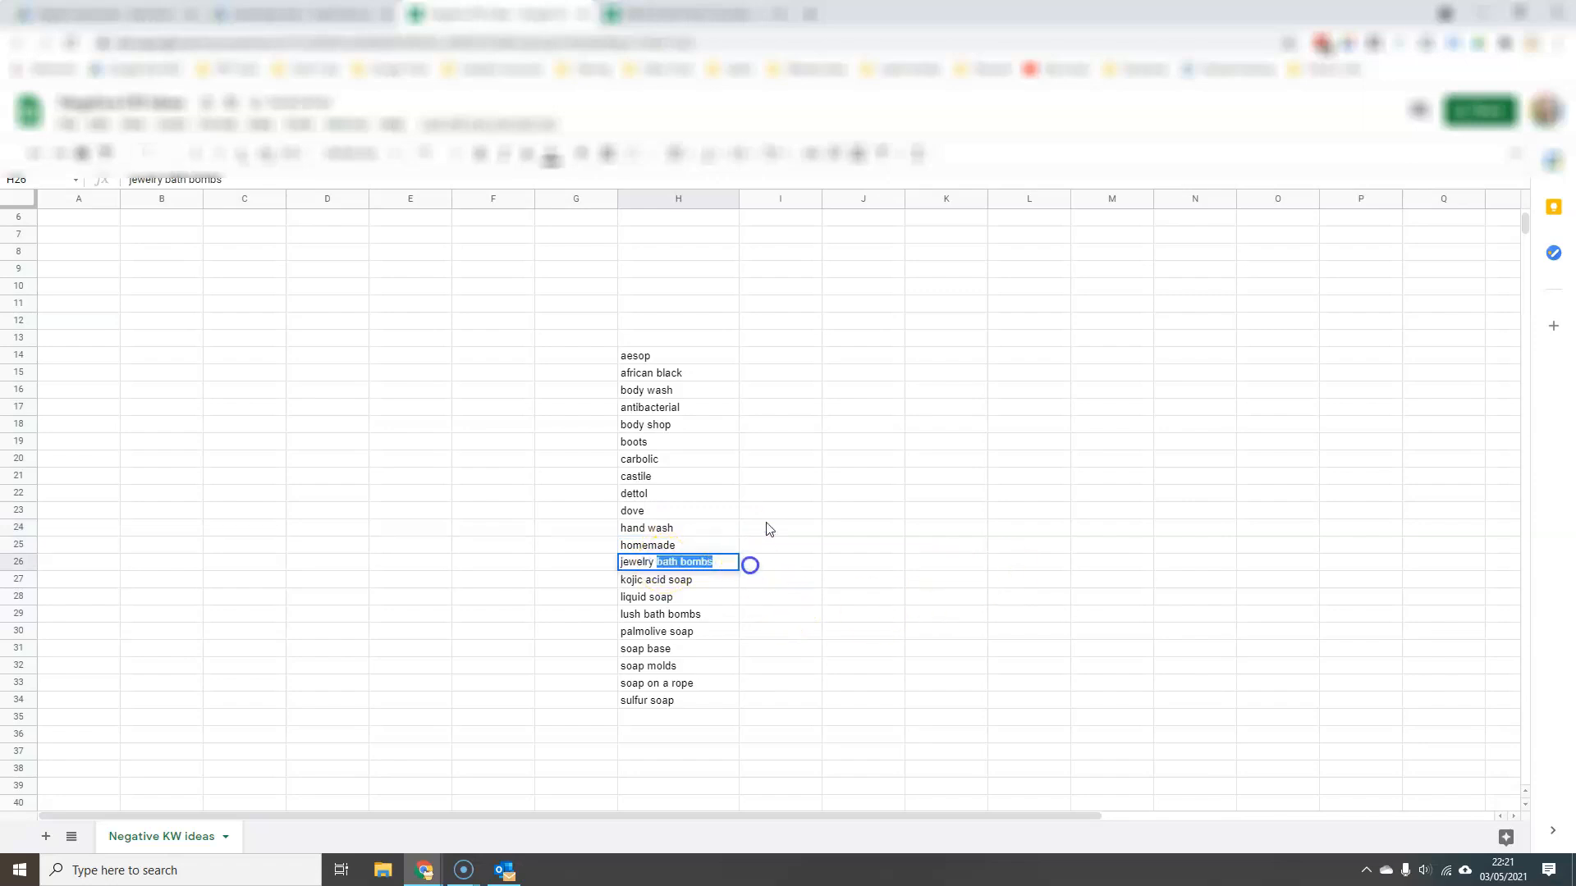
pyautogui.press('BackSpace')
pyautogui.press('Return')
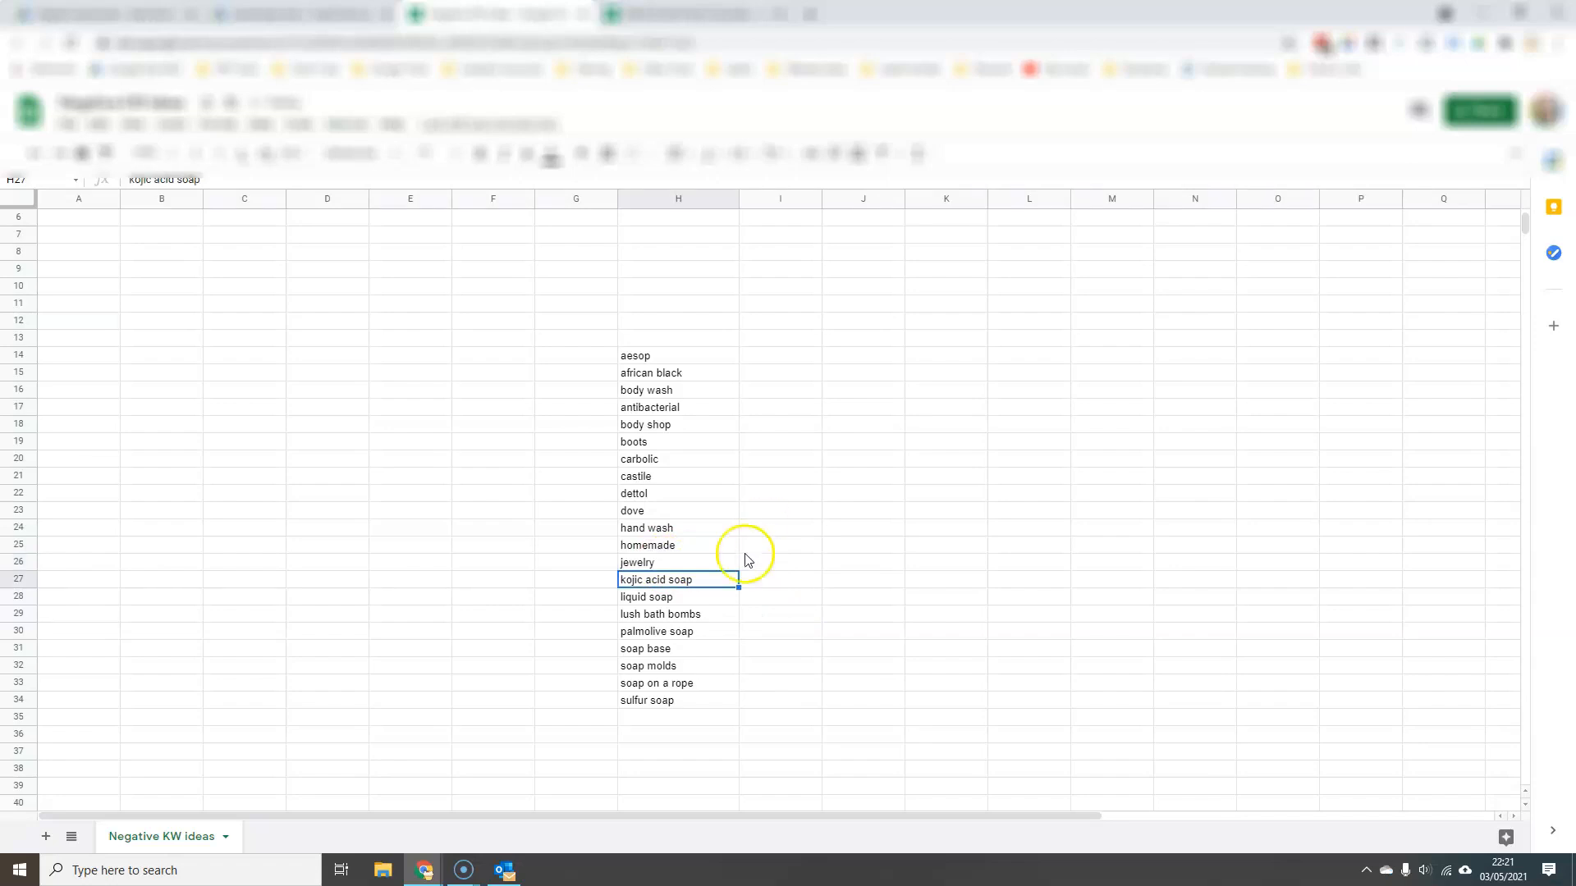
# Step: Shorten the keyword "kojic acid soap" in H27 to "kojic"
pyautogui.tripleClick(678, 580)
pyautogui.click(677, 580)
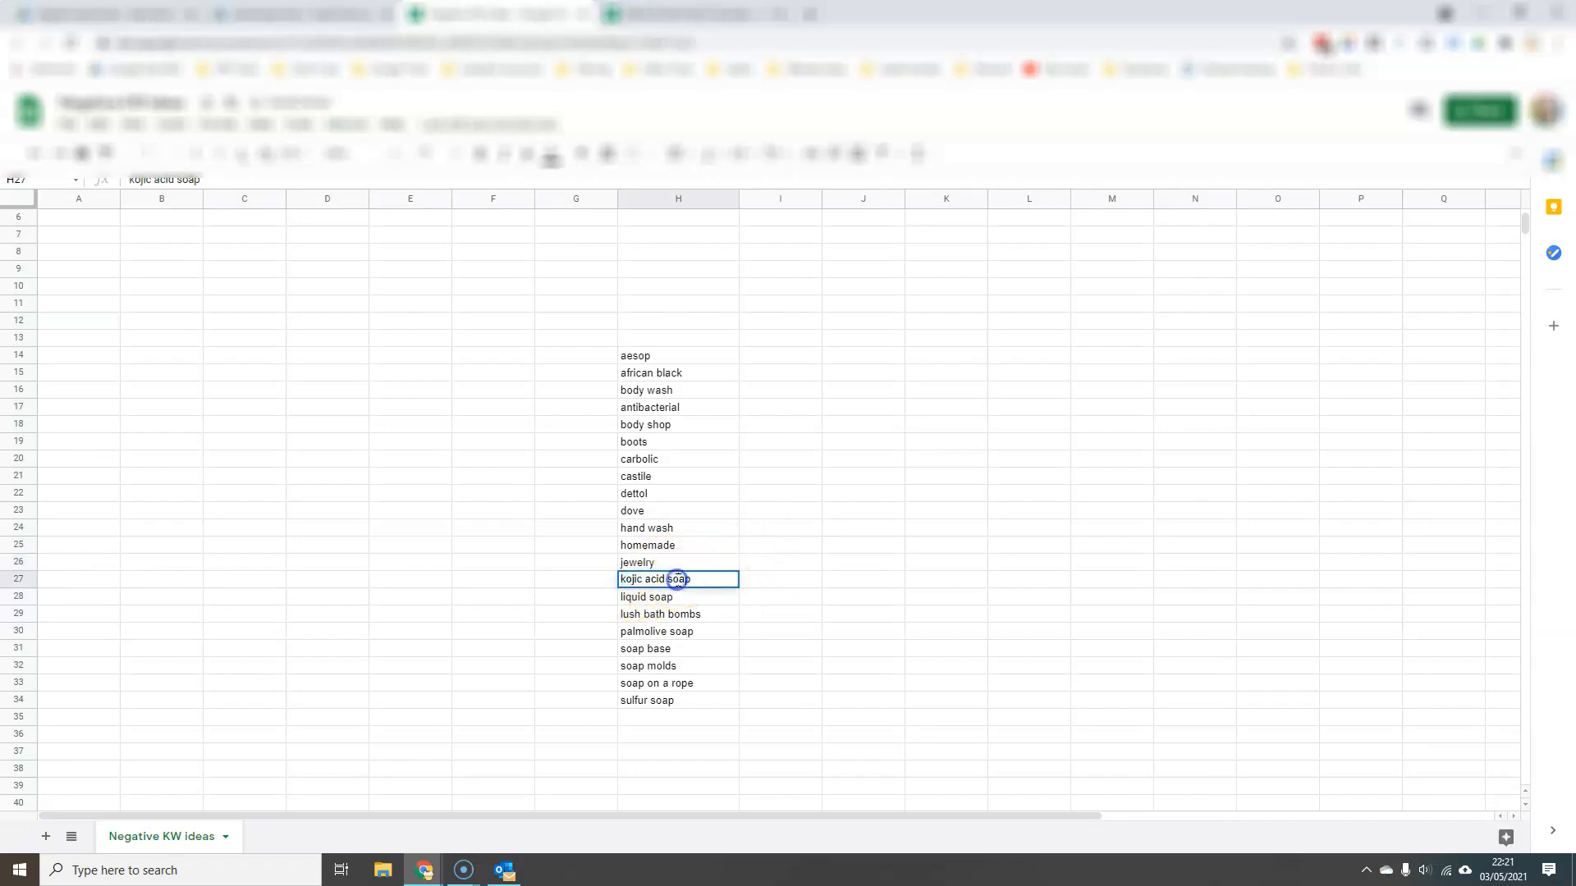
pyautogui.rightClick(677, 581)
pyautogui.press('Escape')
pyautogui.press('BackSpace')
pyautogui.press('BackSpace')
pyautogui.press('BackSpace')
pyautogui.press('BackSpace')
pyautogui.press('BackSpace')
pyautogui.press('BackSpace')
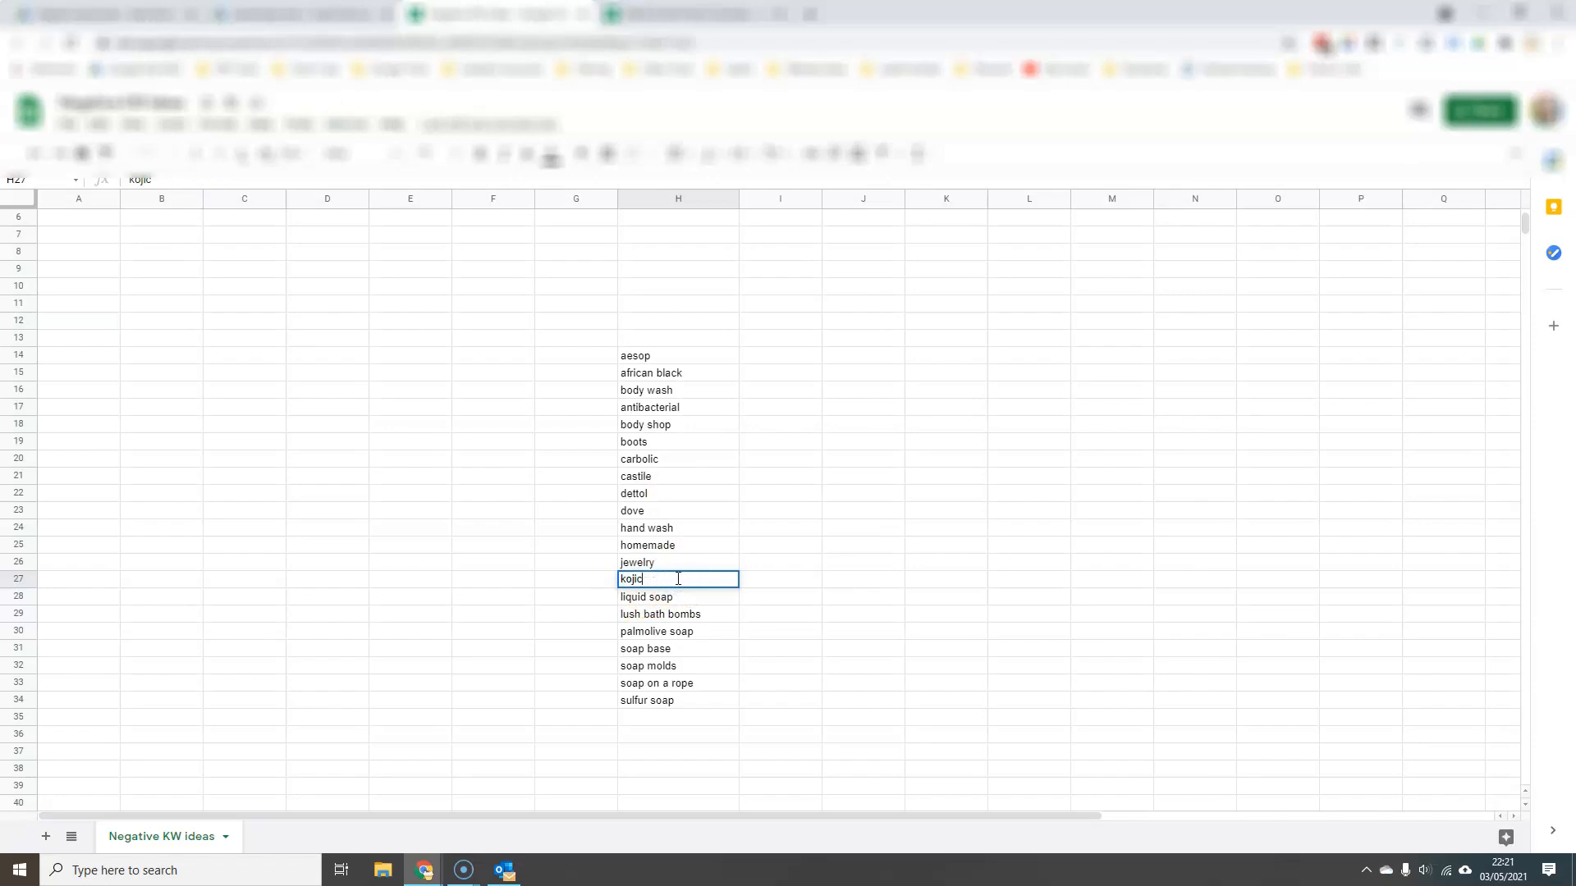
pyautogui.press('Return')
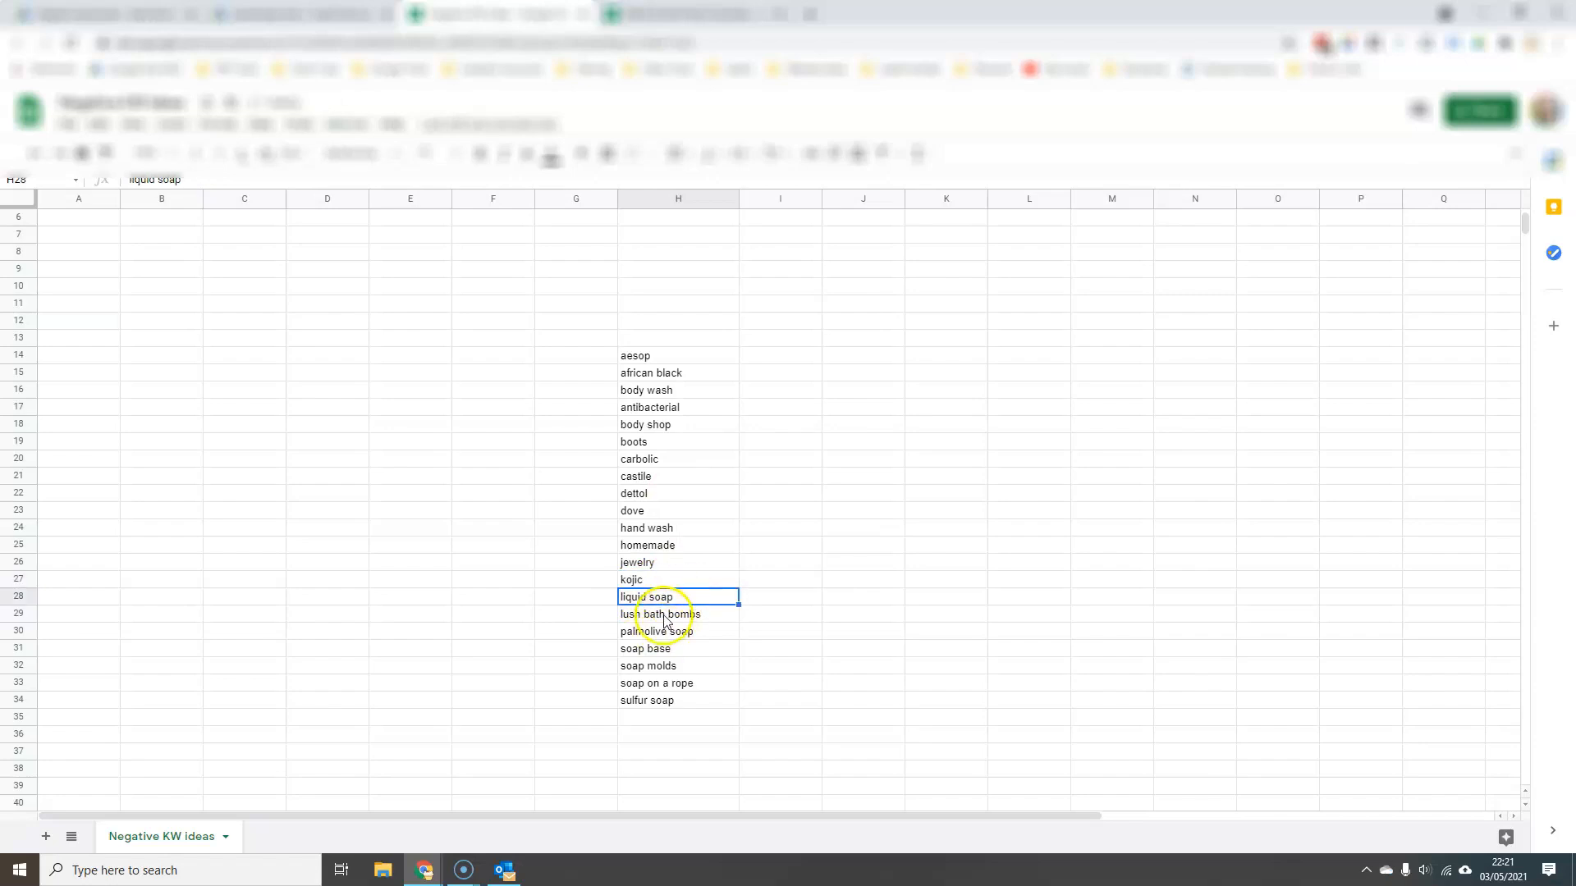
# Step: Shorten "lush bath bombs" to "lush" and "palmolive soap" to "palmolive"
pyautogui.click(648, 614)
pyautogui.moveTo(640, 615); pyautogui.dragTo(771, 627)
pyautogui.press('BackSpace')
pyautogui.doubleClick(672, 630)
pyautogui.press('BackSpace')
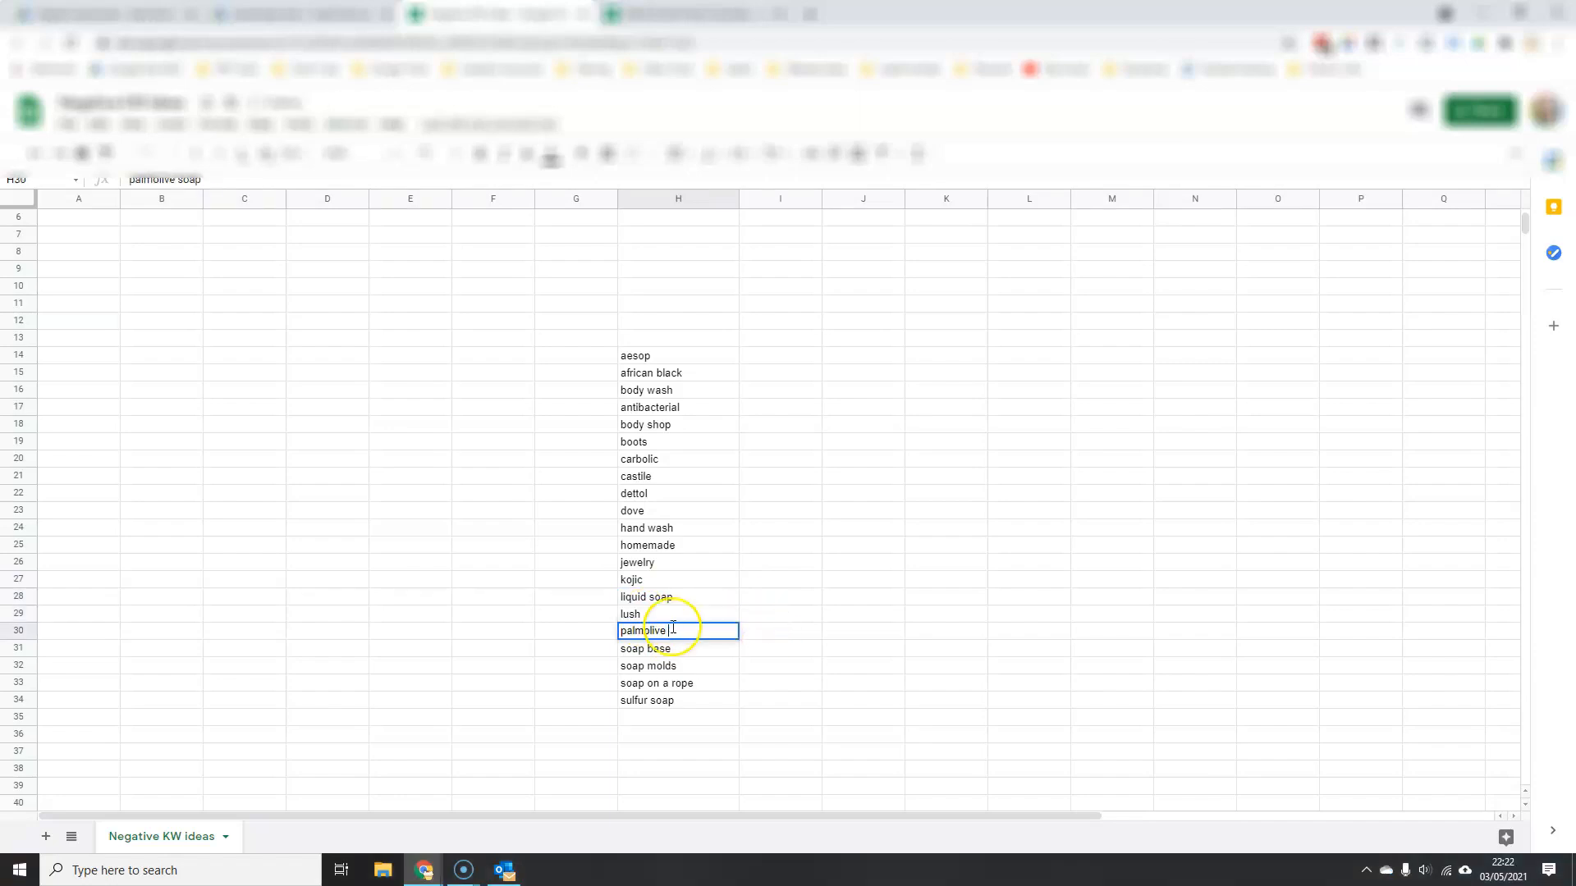
pyautogui.press('Return')
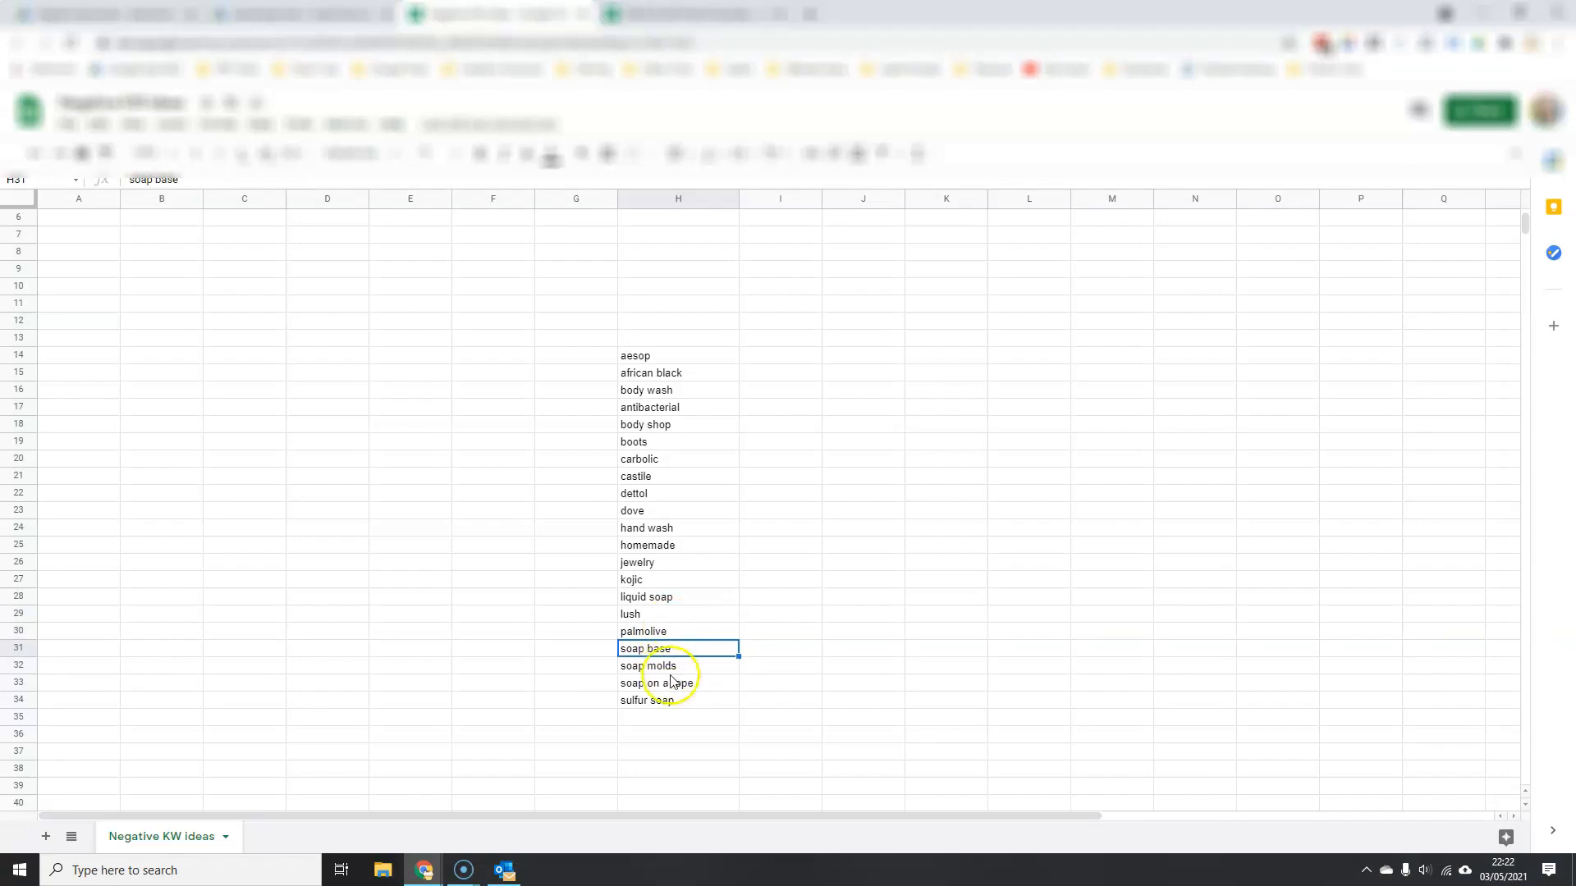
# Step: Replace "soap molds" with "molds" and add the spelling variant "moulds" below the list in H35
pyautogui.doubleClick(673, 667)
pyautogui.moveTo(673, 667); pyautogui.dragTo(602, 666)
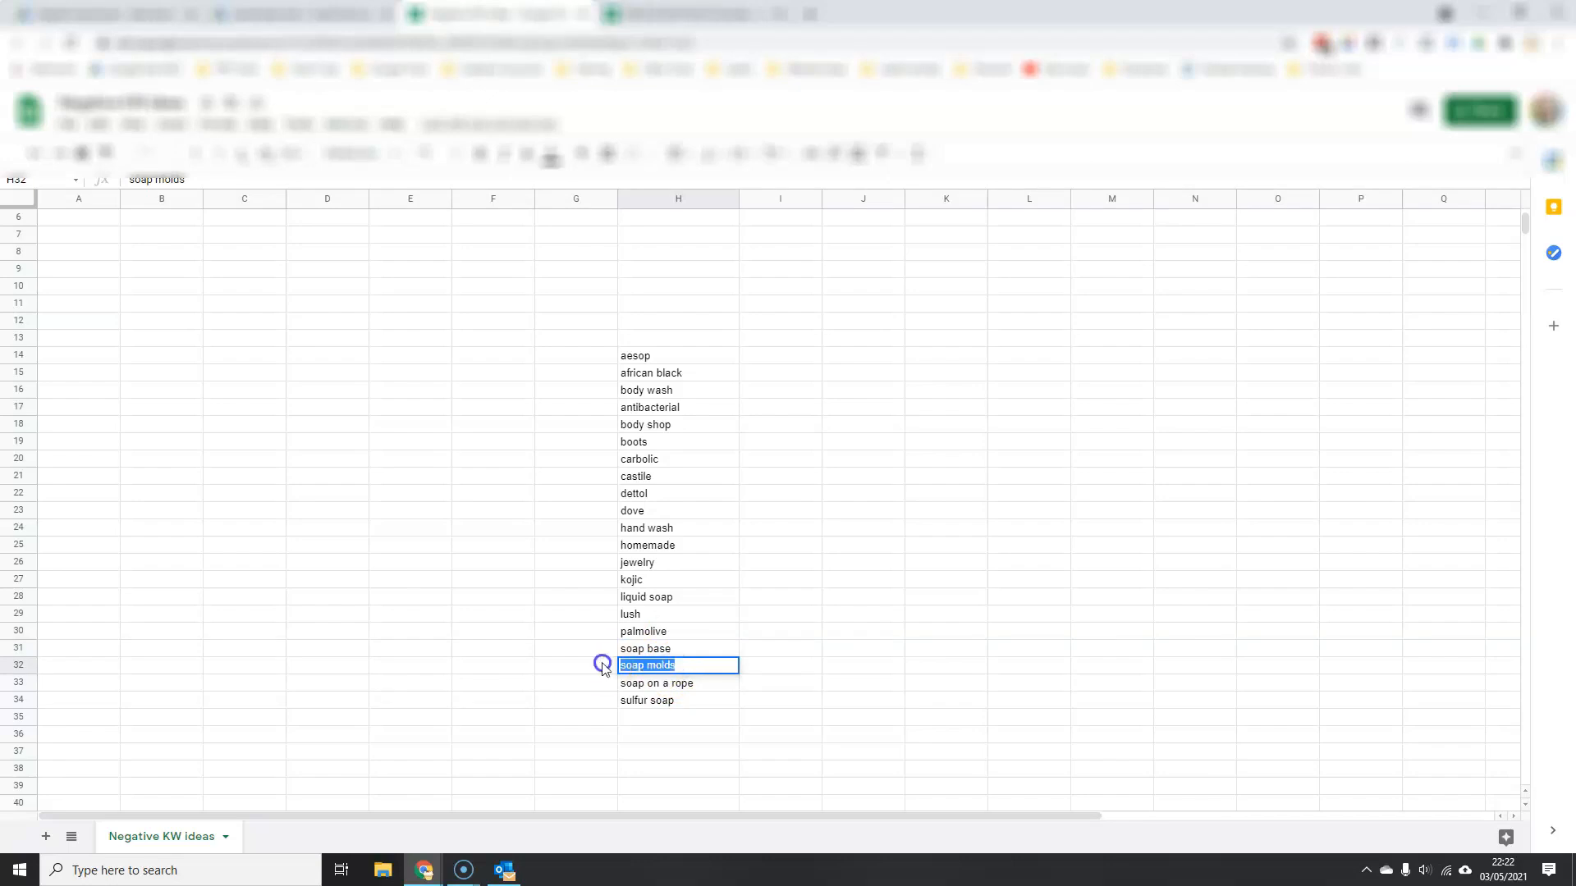
pyautogui.write('mo')
pyautogui.press('Return')
pyautogui.click(644, 718)
pyautogui.write('moul')
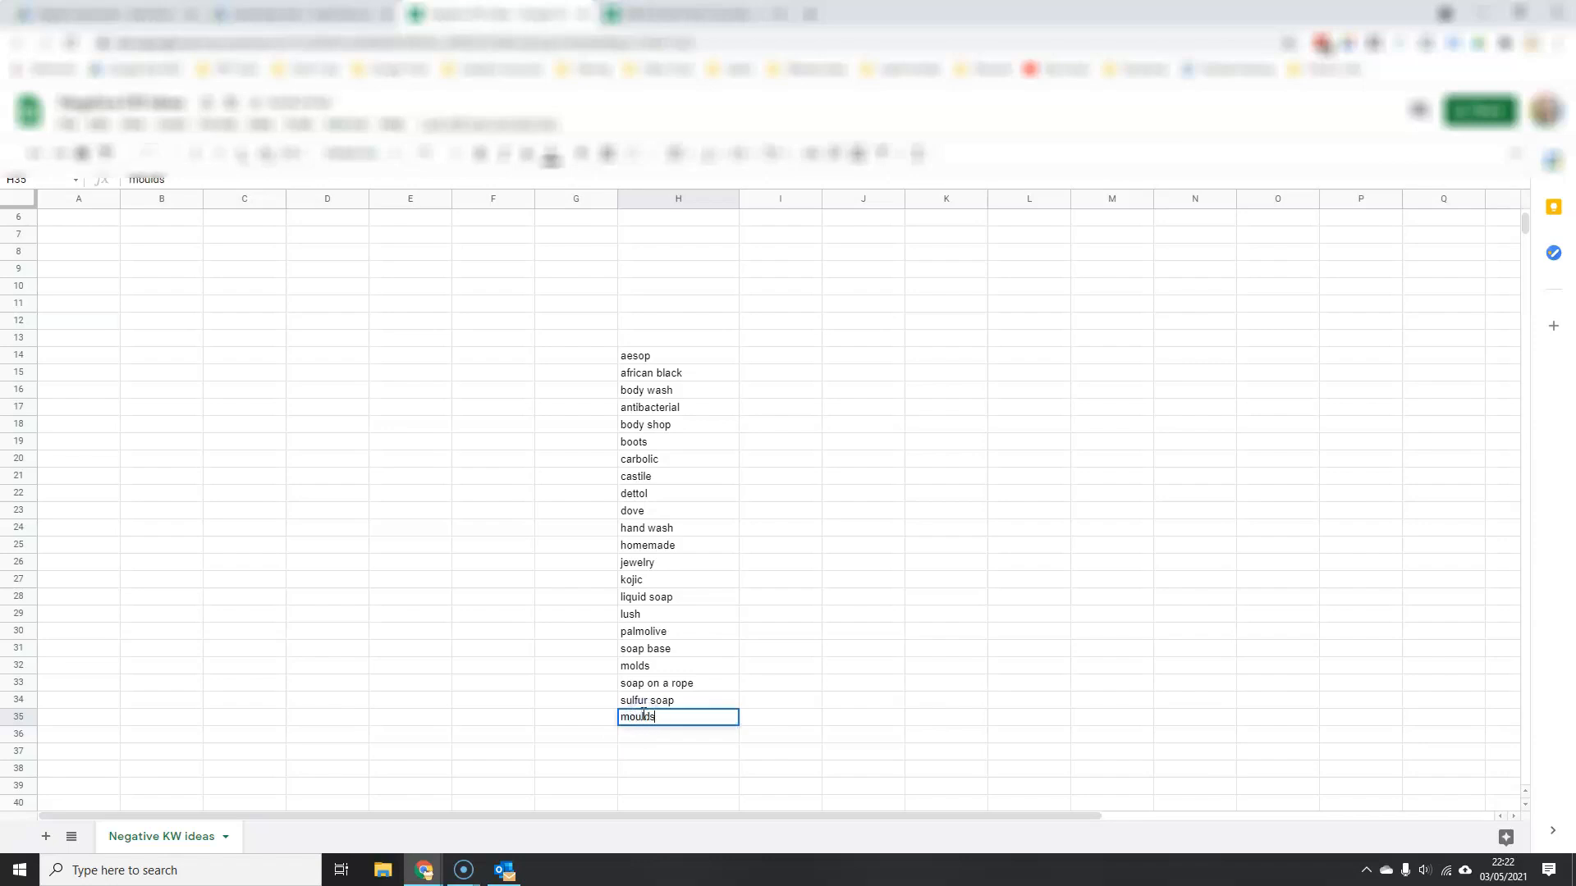
pyautogui.write('ds')
pyautogui.press('Return')
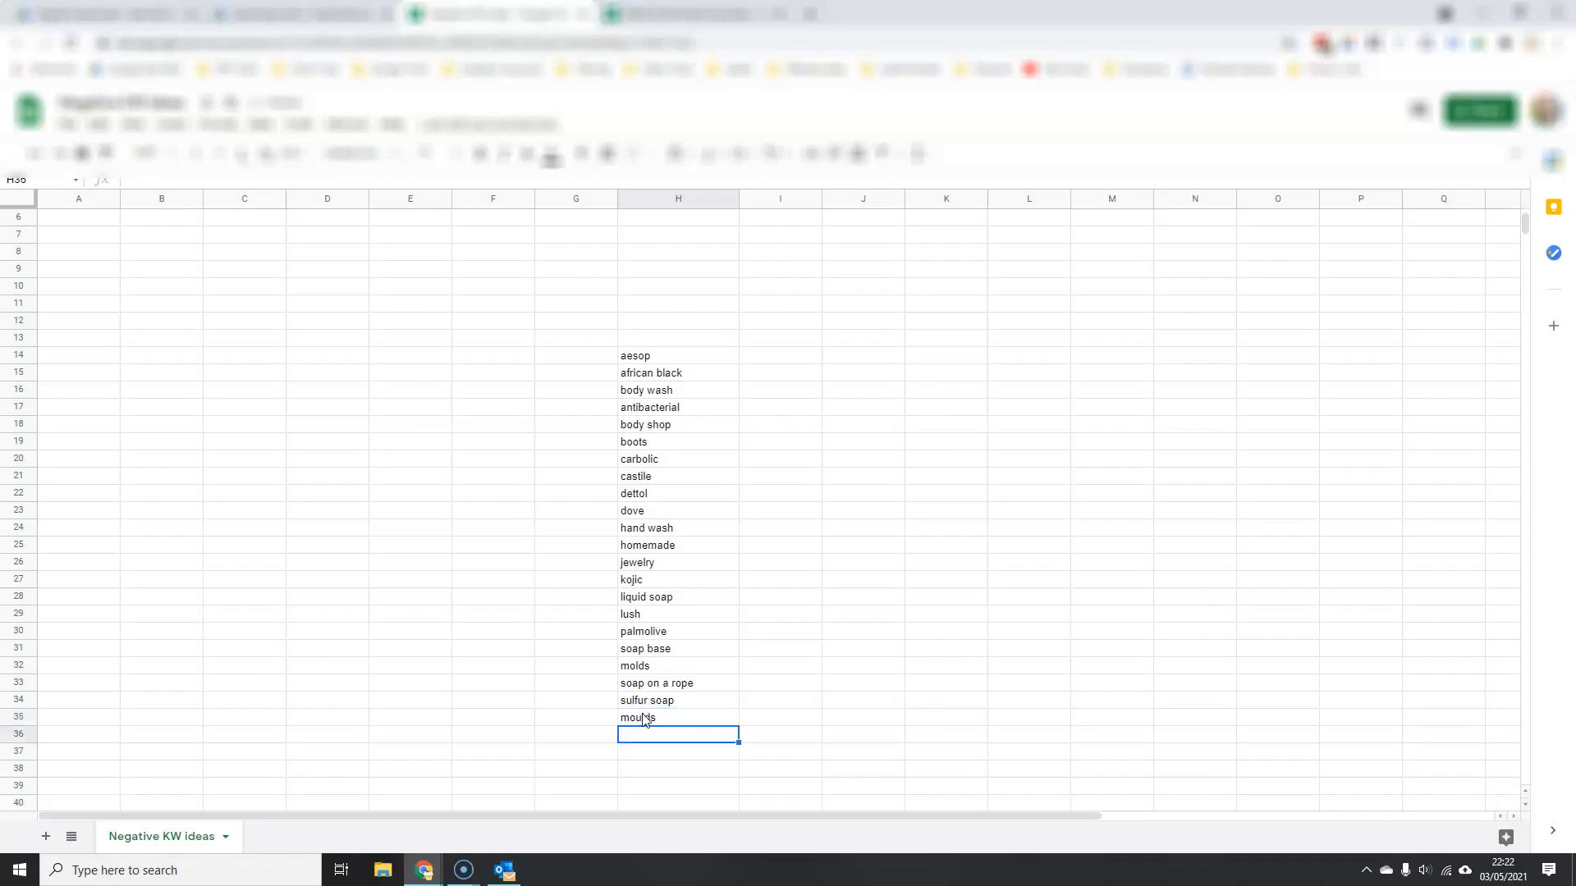
# Step: Add the singular spelling variants "mold" in H36 and "mould" in H37 below the keyword list
pyautogui.write('mold')
pyautogui.press('Return')
pyautogui.press('Up')
pyautogui.press('Return')
pyautogui.press('BackSpace')
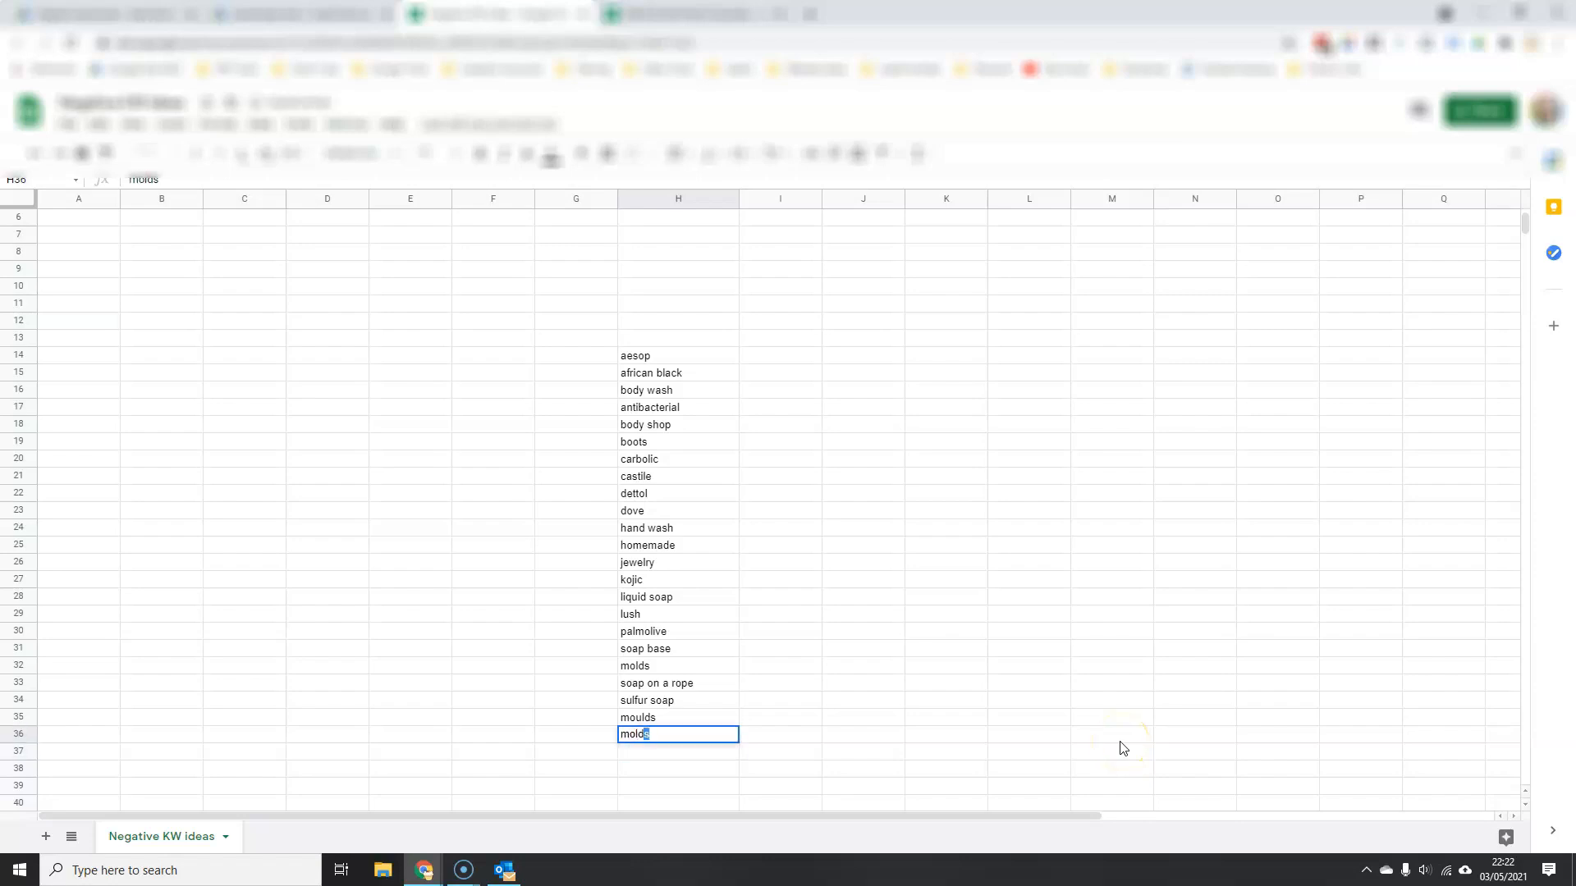
pyautogui.press('Return')
pyautogui.write('mould')
pyautogui.press('BackSpace')
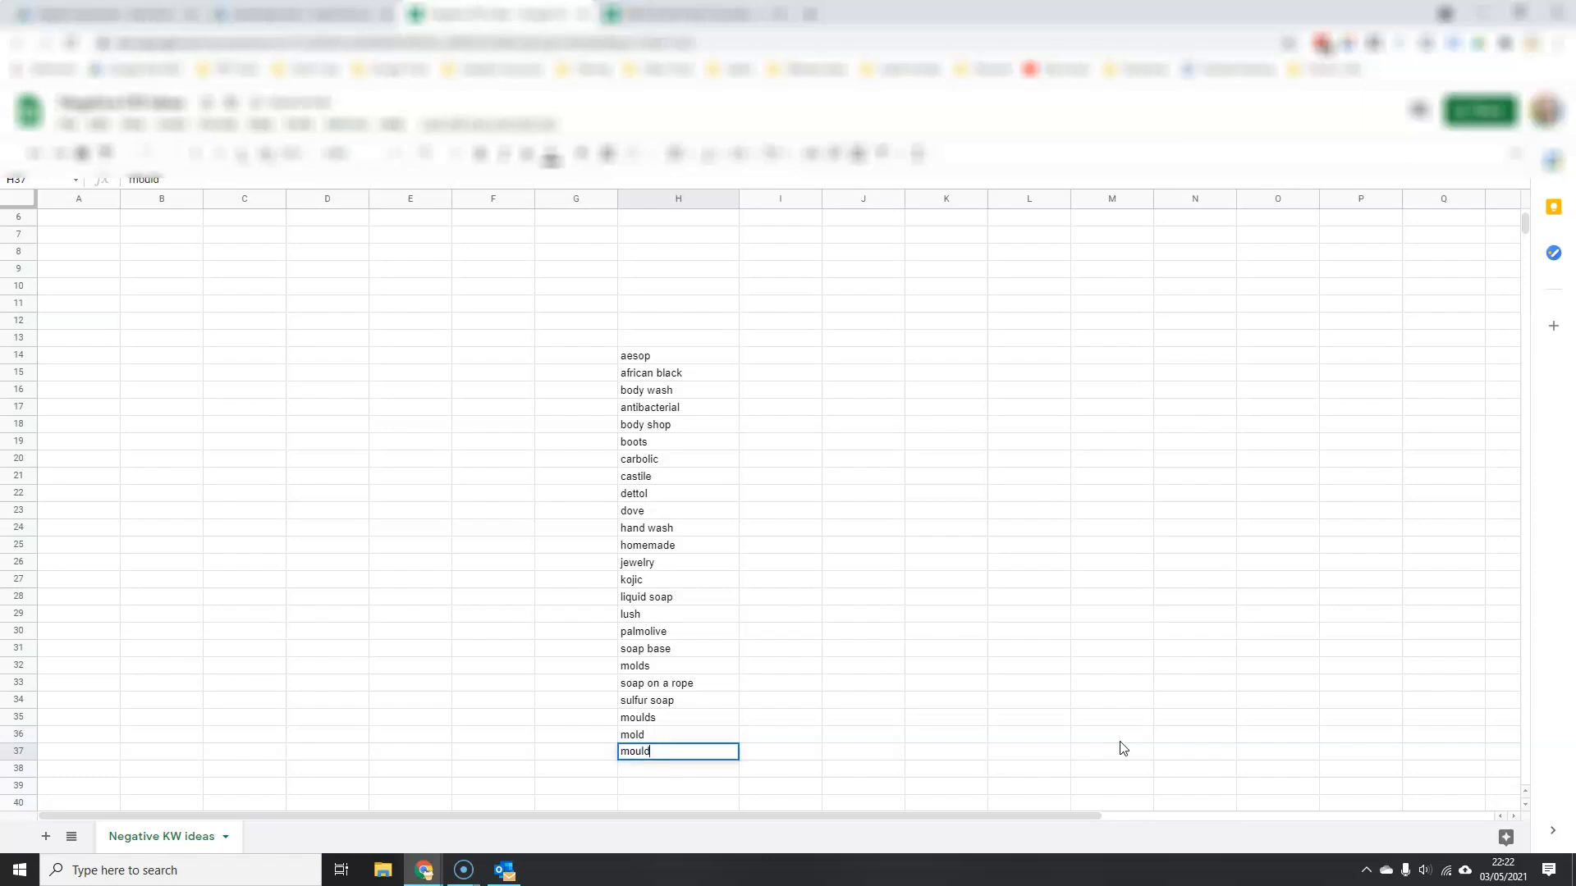
pyautogui.press('Return')
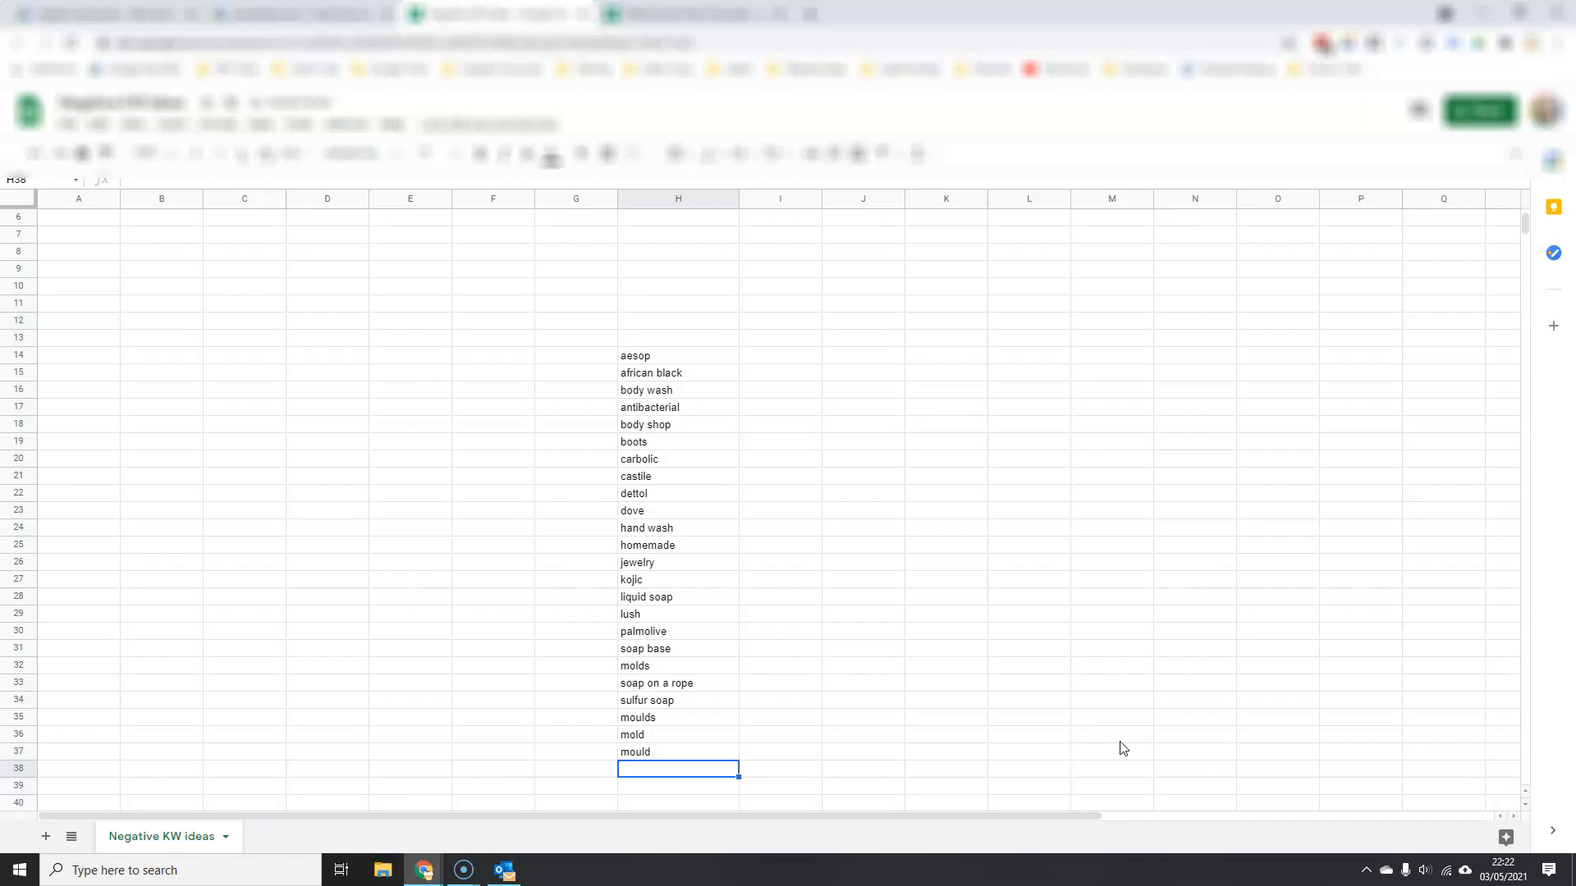
# Step: Shorten the keyword "sulfur soap" in H34 to "sulfur"
pyautogui.doubleClick(721, 697)
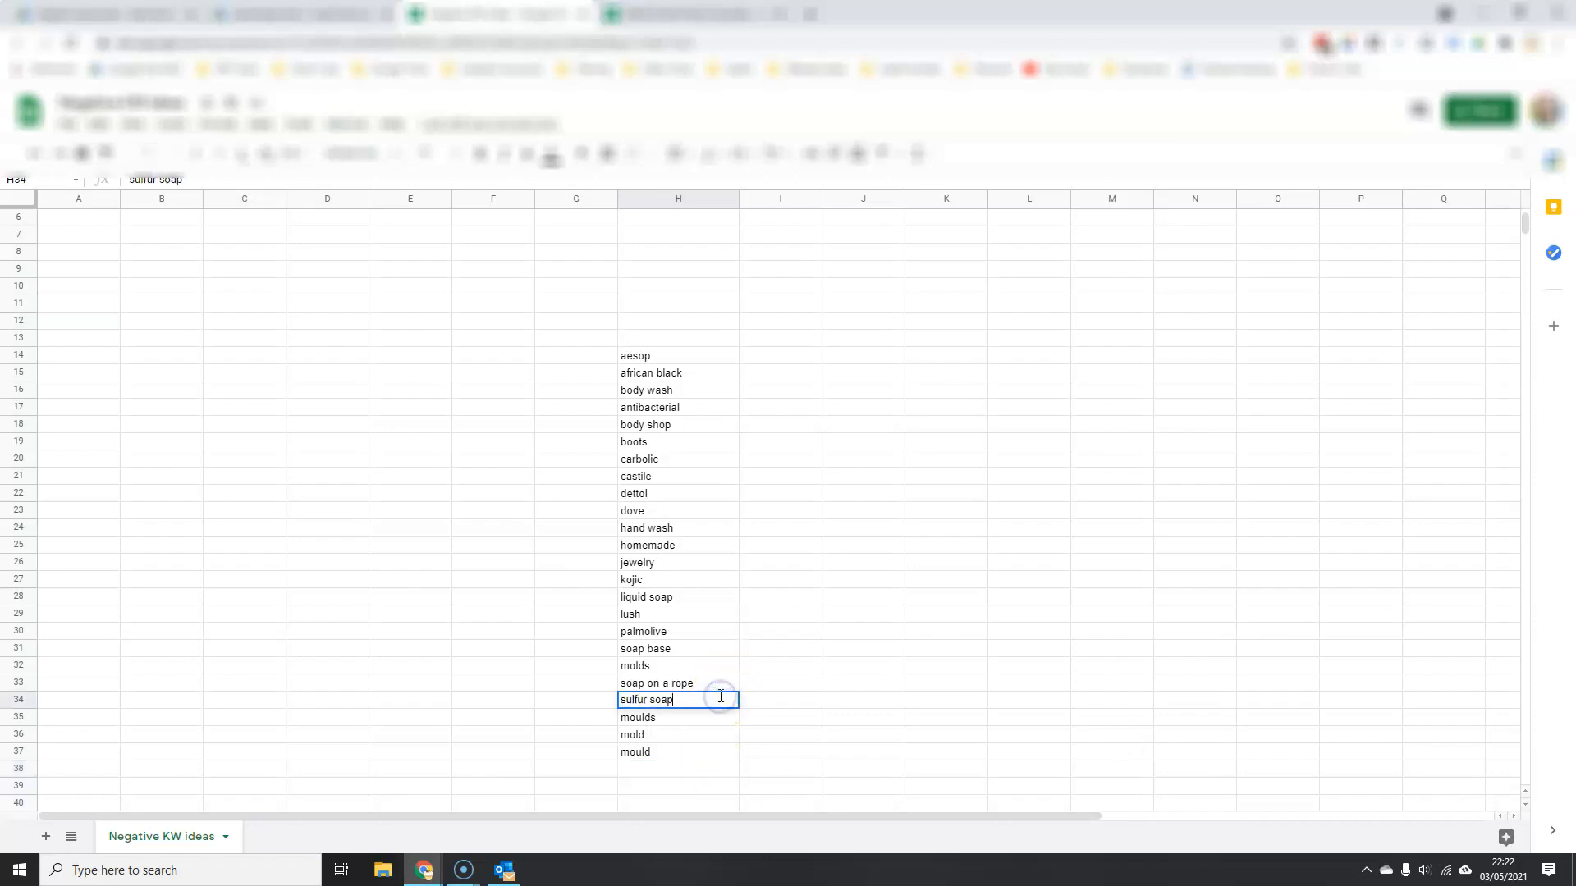
pyautogui.press('Return')
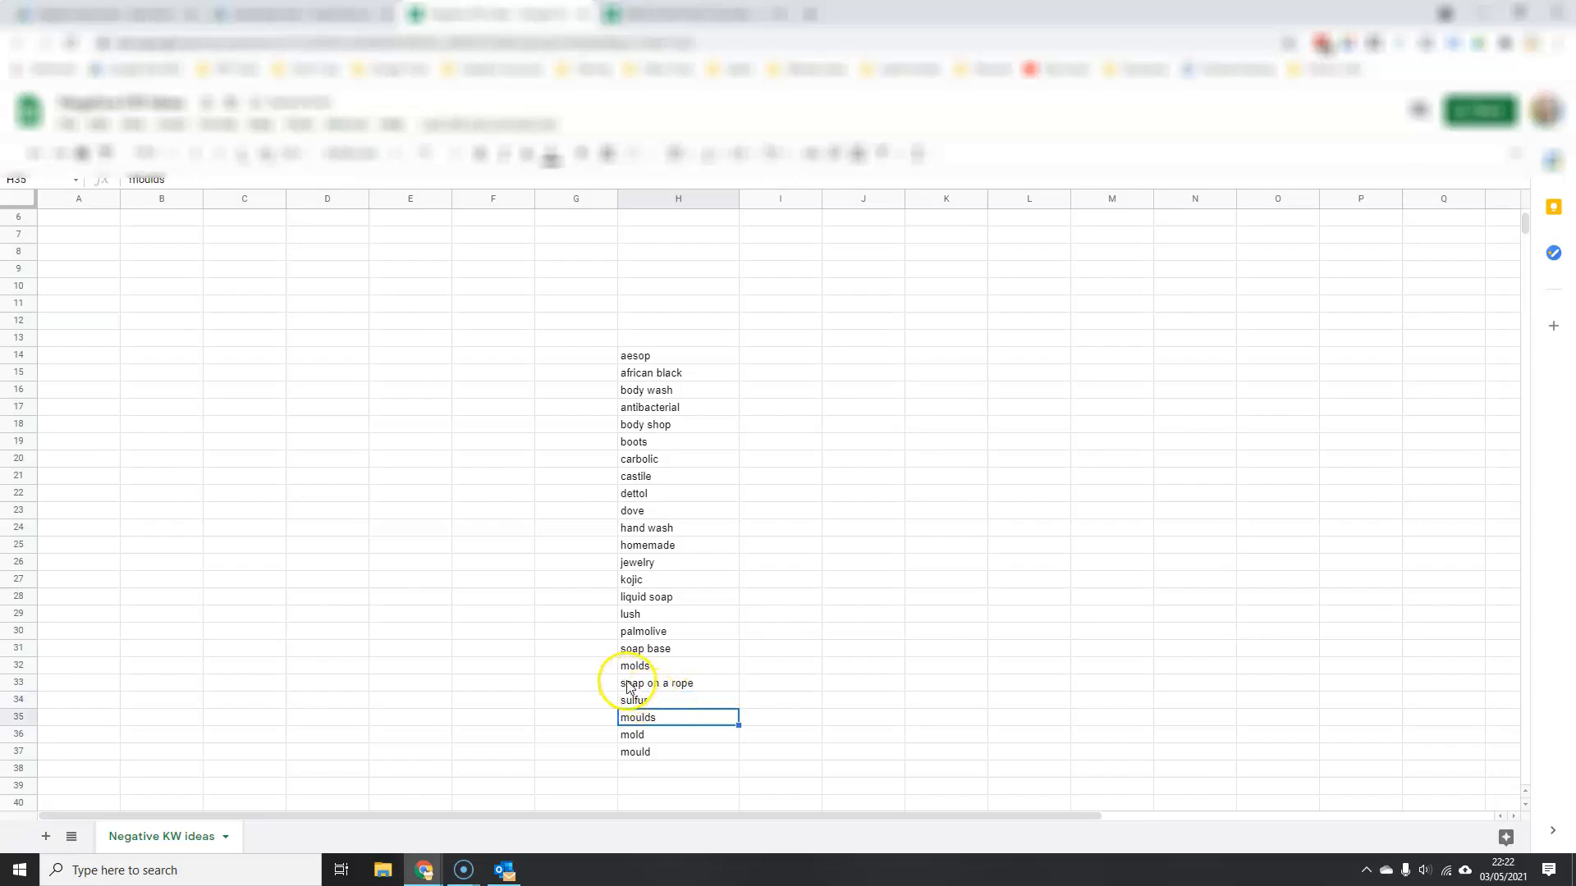
pyautogui.click(681, 684)
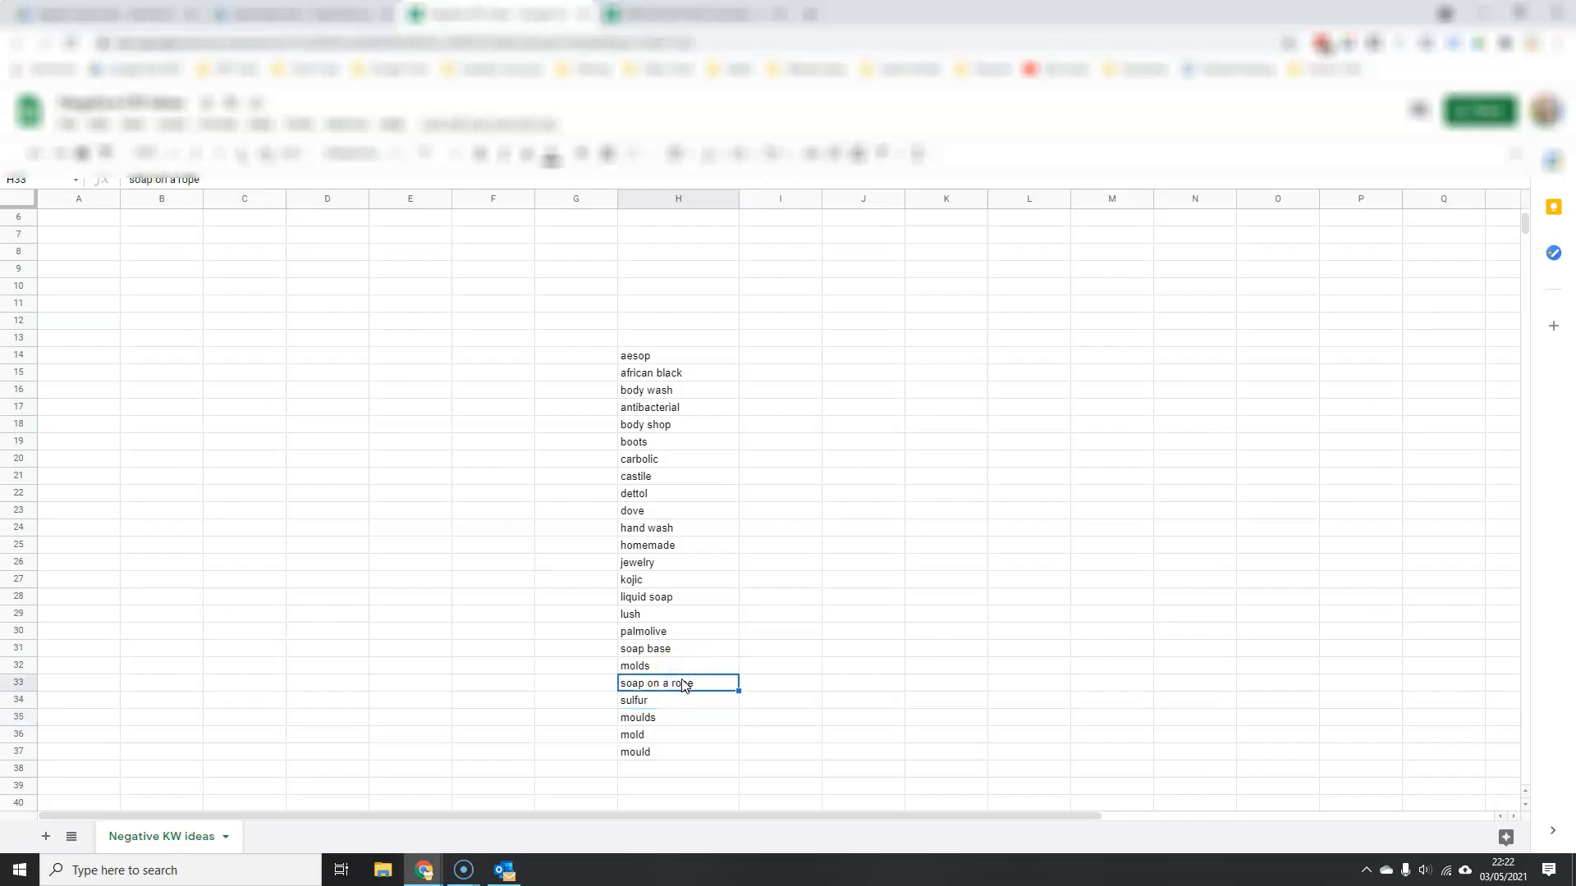
# Step: Enter a single double-quote character in I14, beside the first keyword "aesop"
pyautogui.moveTo(638, 356); pyautogui.dragTo(671, 754)
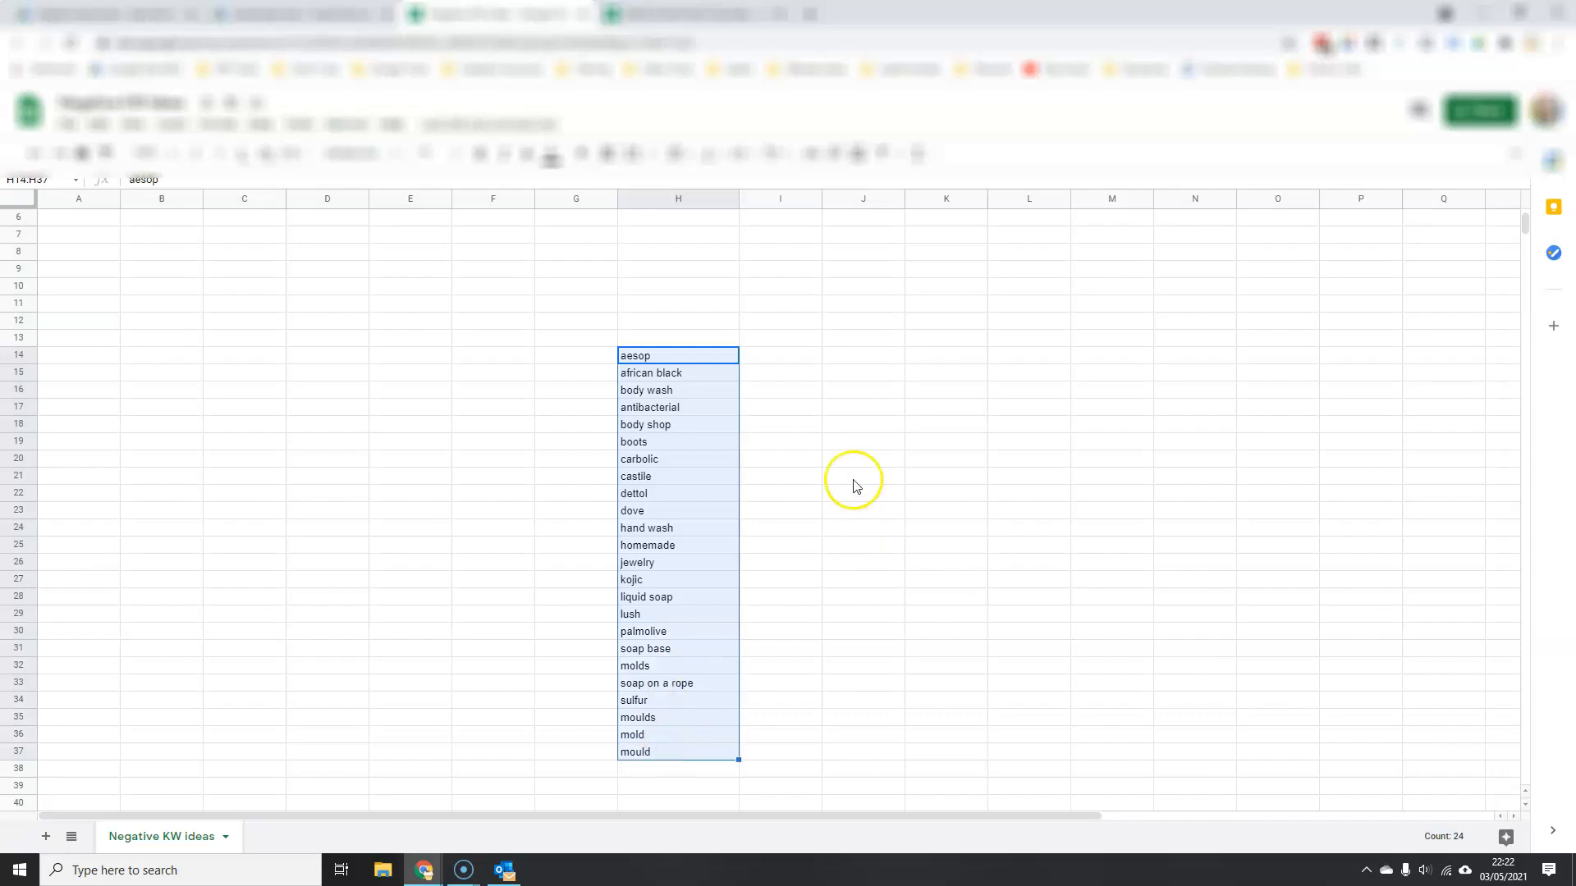
pyautogui.click(634, 362)
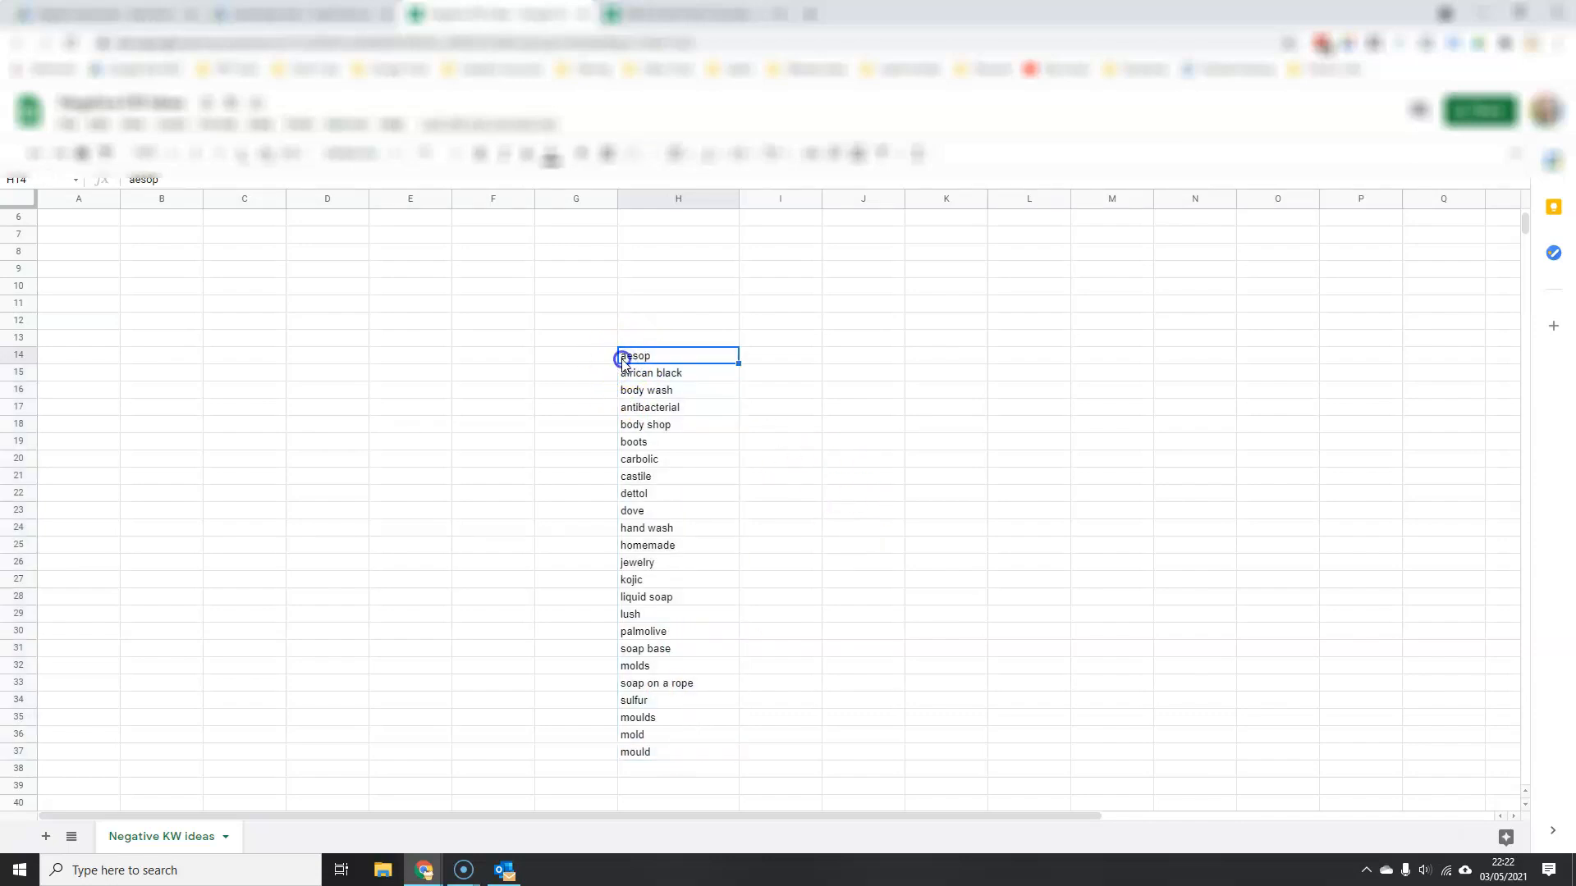
pyautogui.click(763, 359)
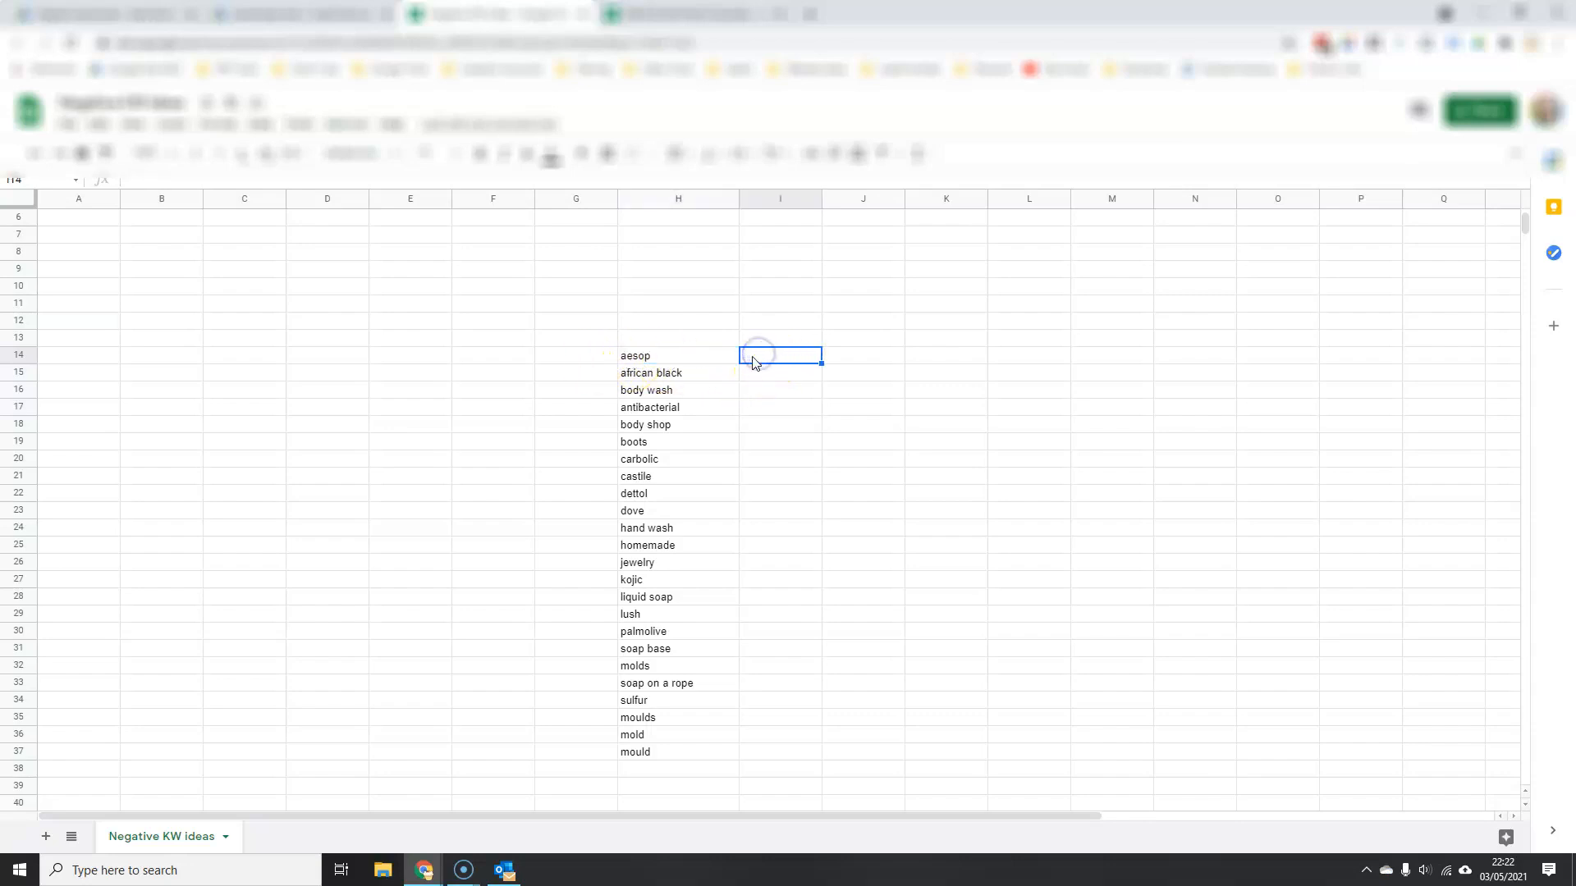
pyautogui.write('"')
pyautogui.press('Tab')
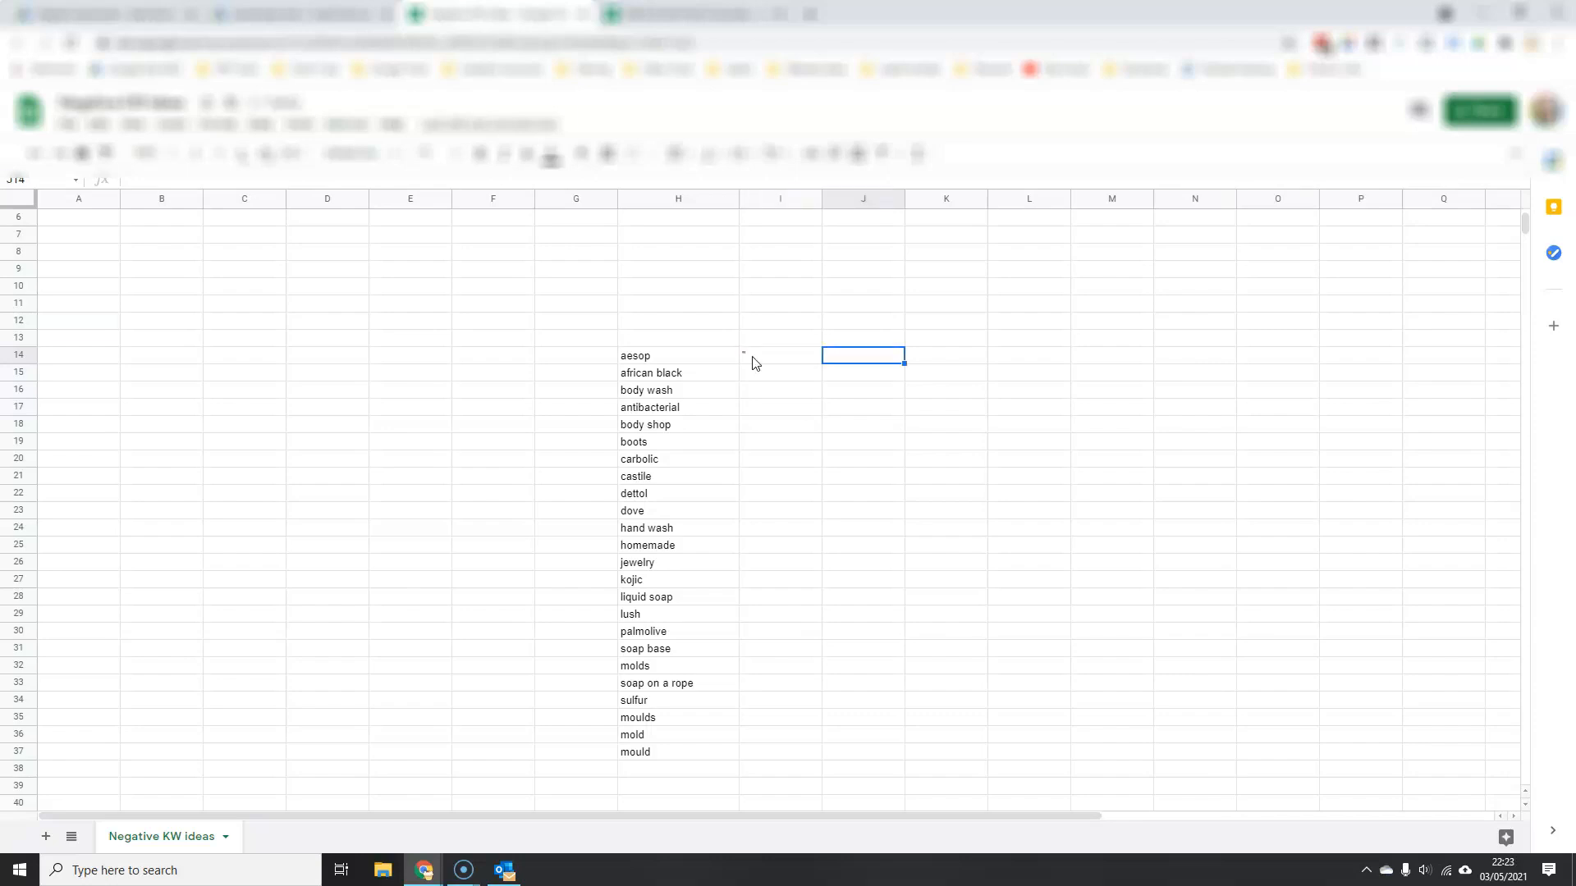
# Step: Enter the formula =I14&H14&I14 in J14 to wrap the keyword in quotation marks
pyautogui.write('=')
pyautogui.click(756, 362)
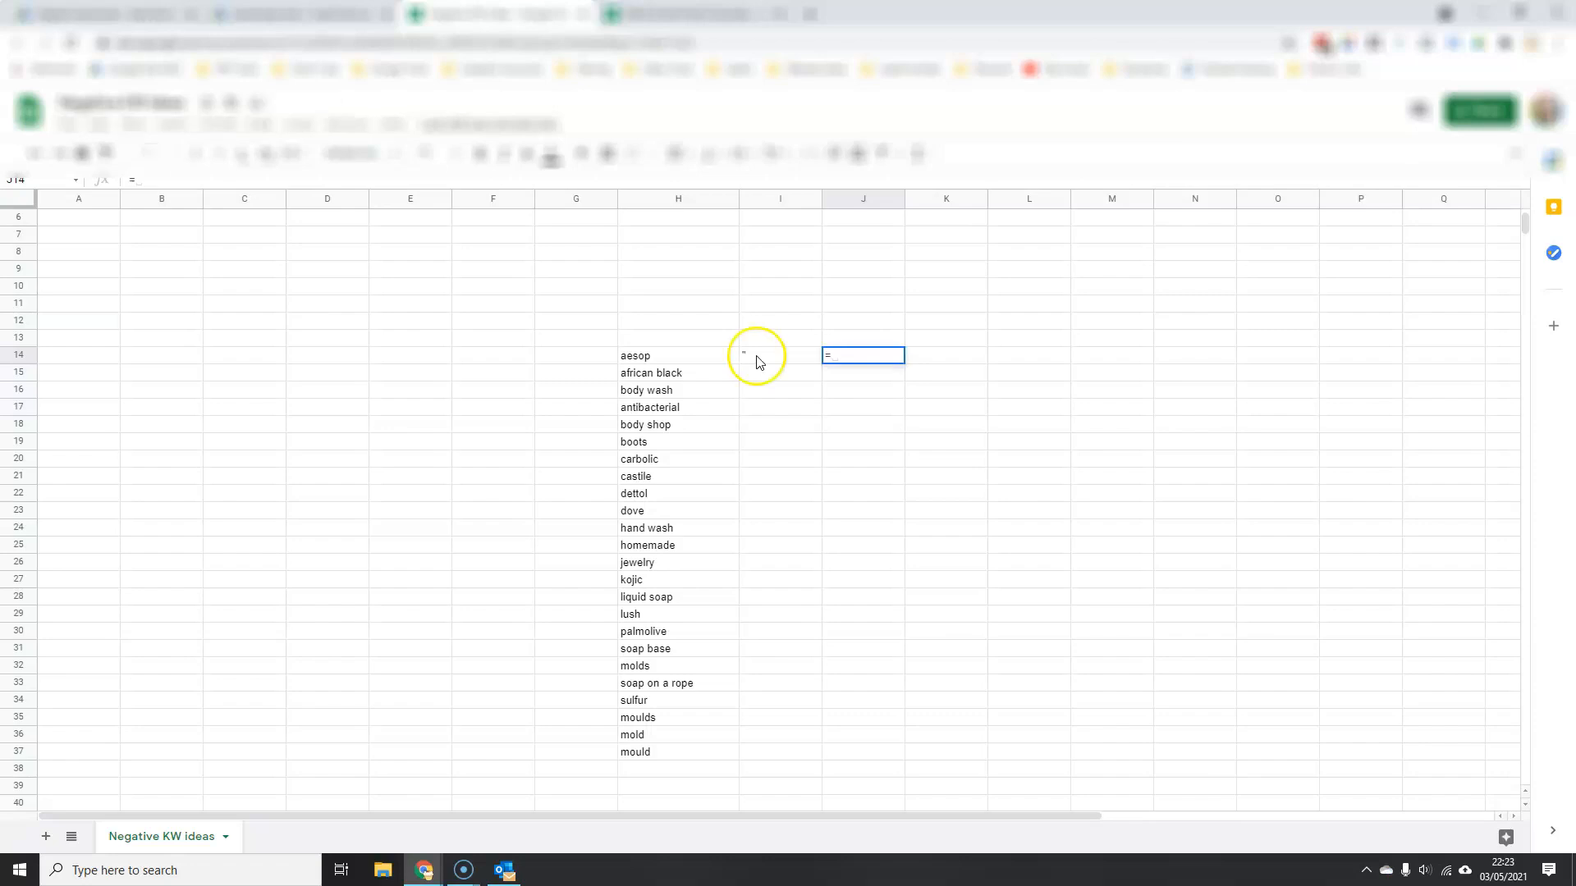
pyautogui.click(756, 361)
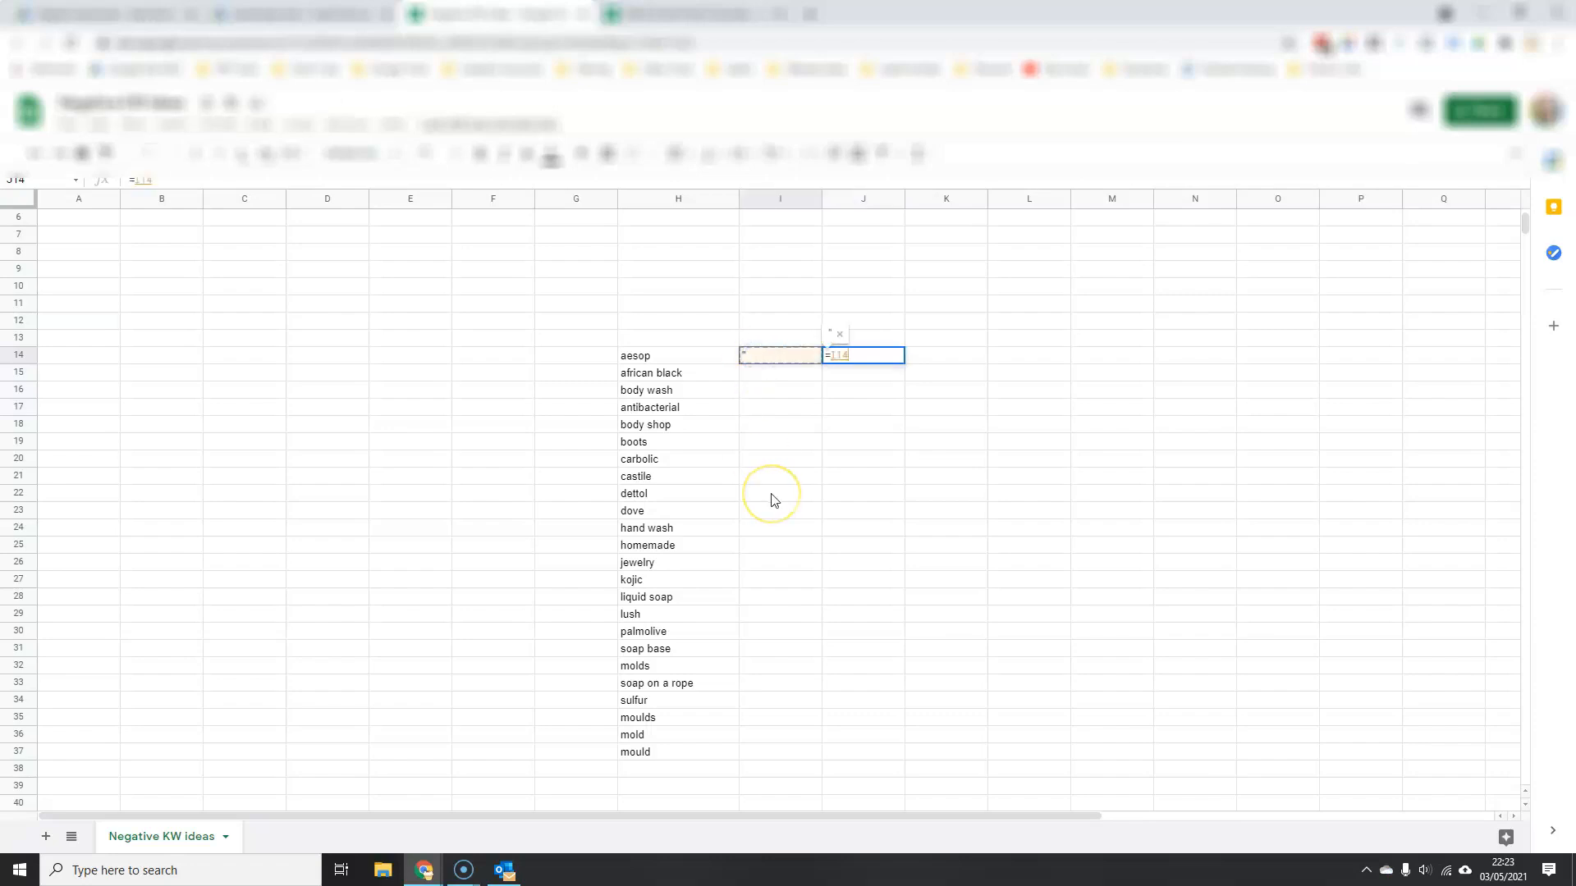
pyautogui.write('&')
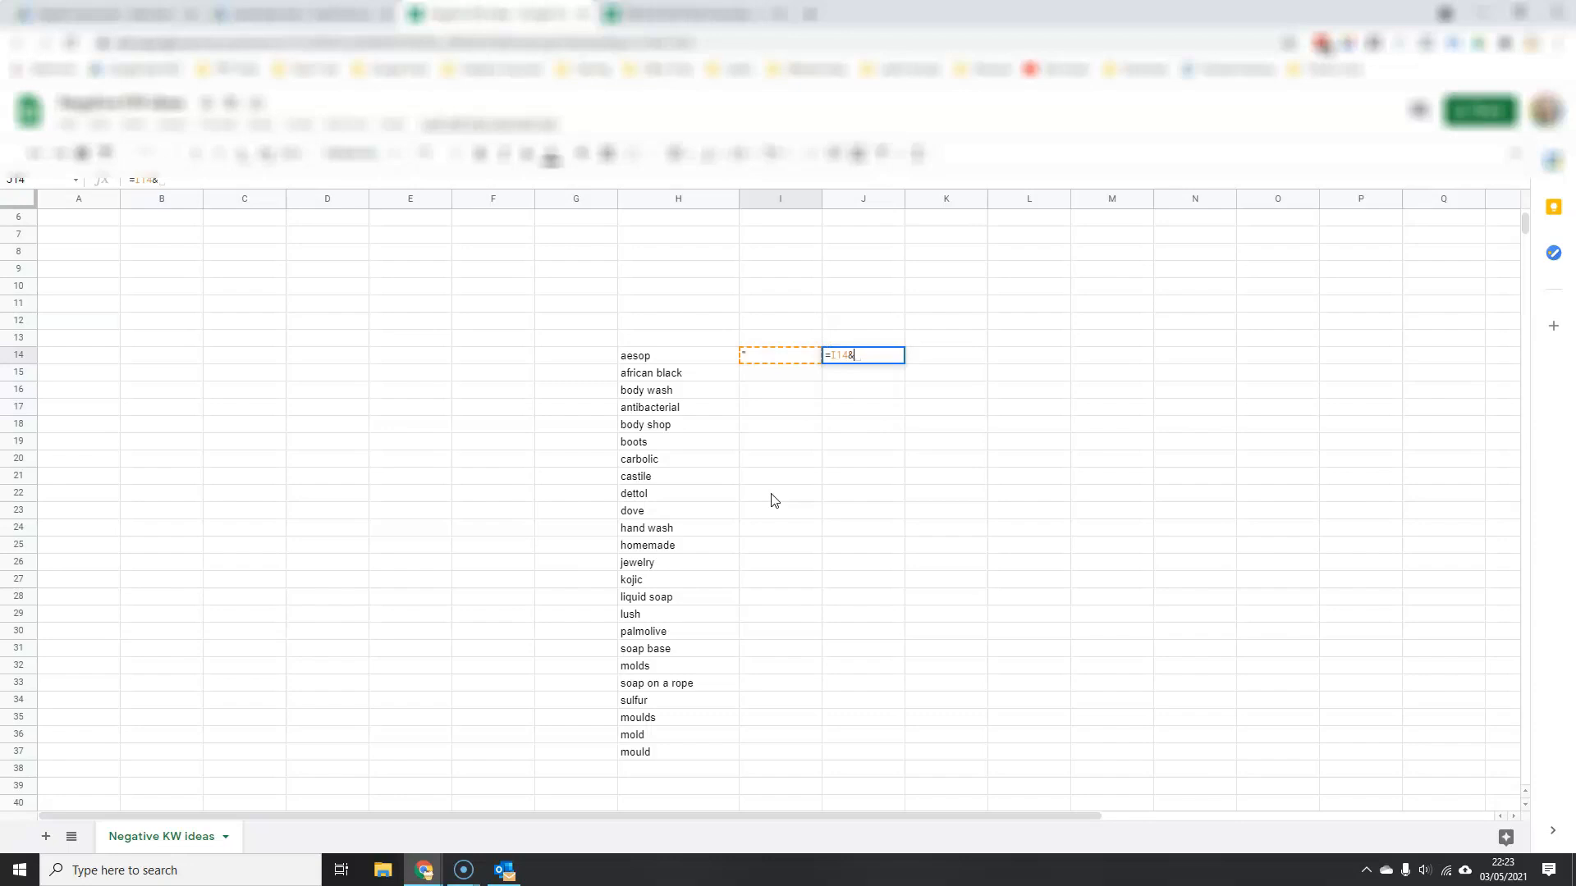
pyautogui.click(659, 355)
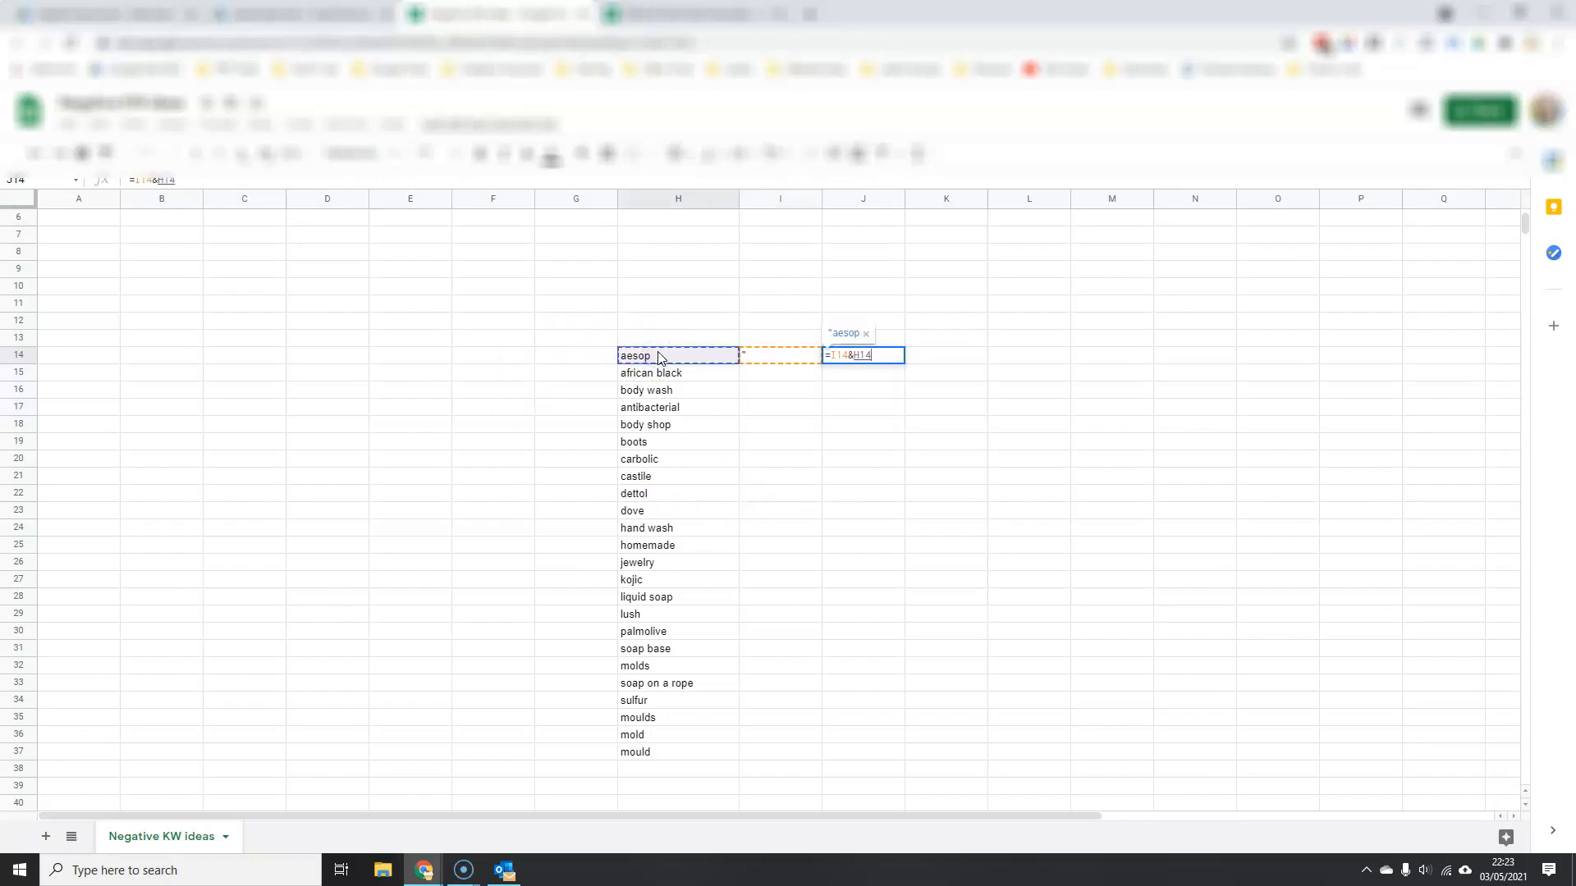
pyautogui.write('&')
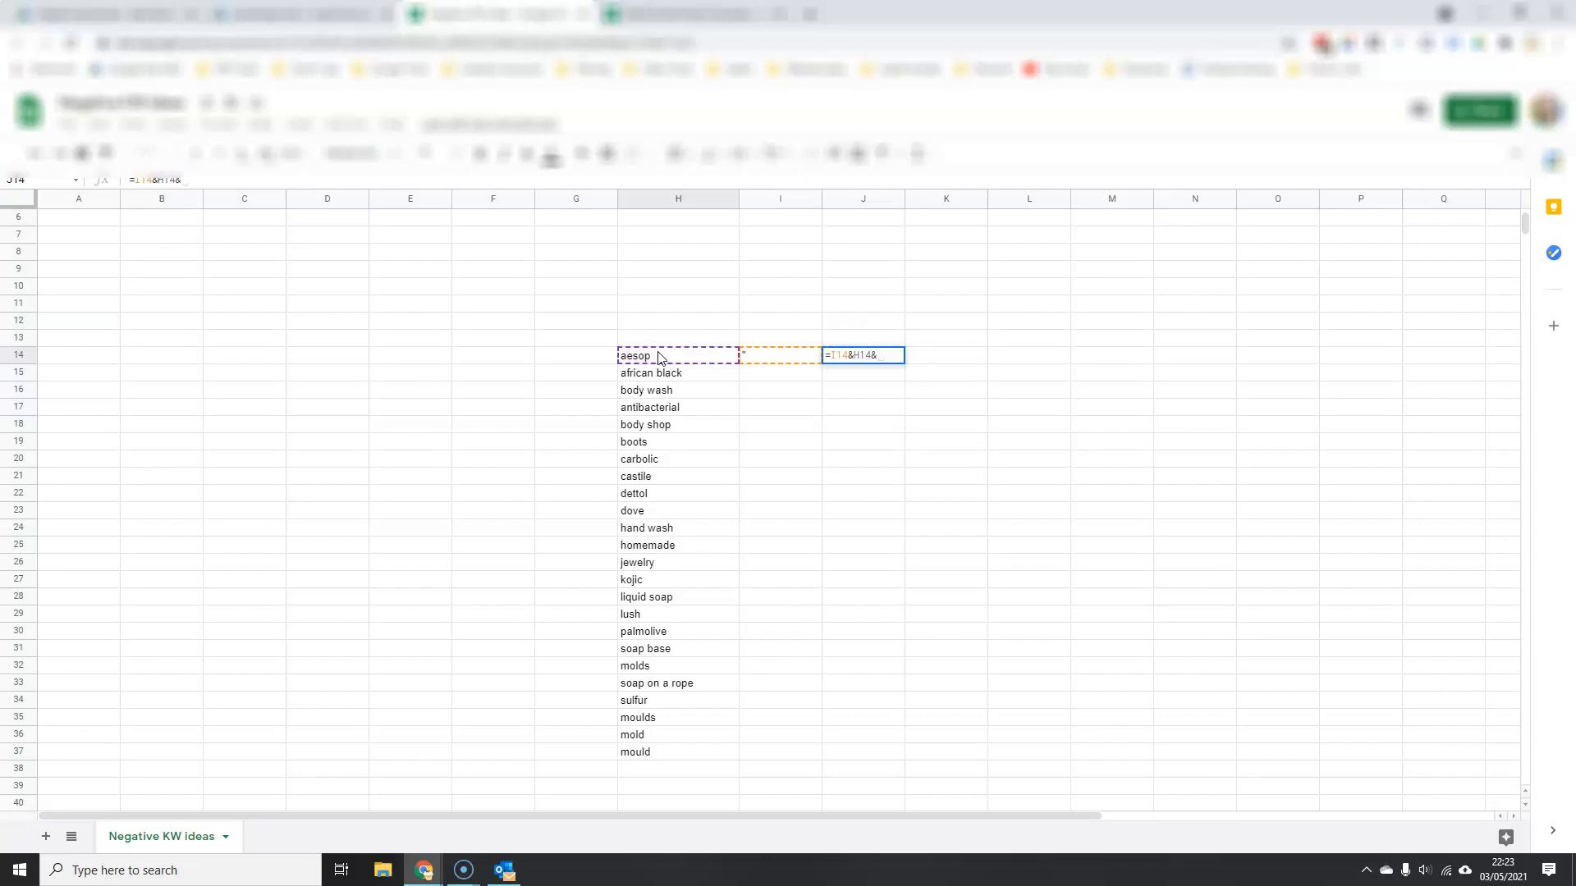
pyautogui.click(770, 361)
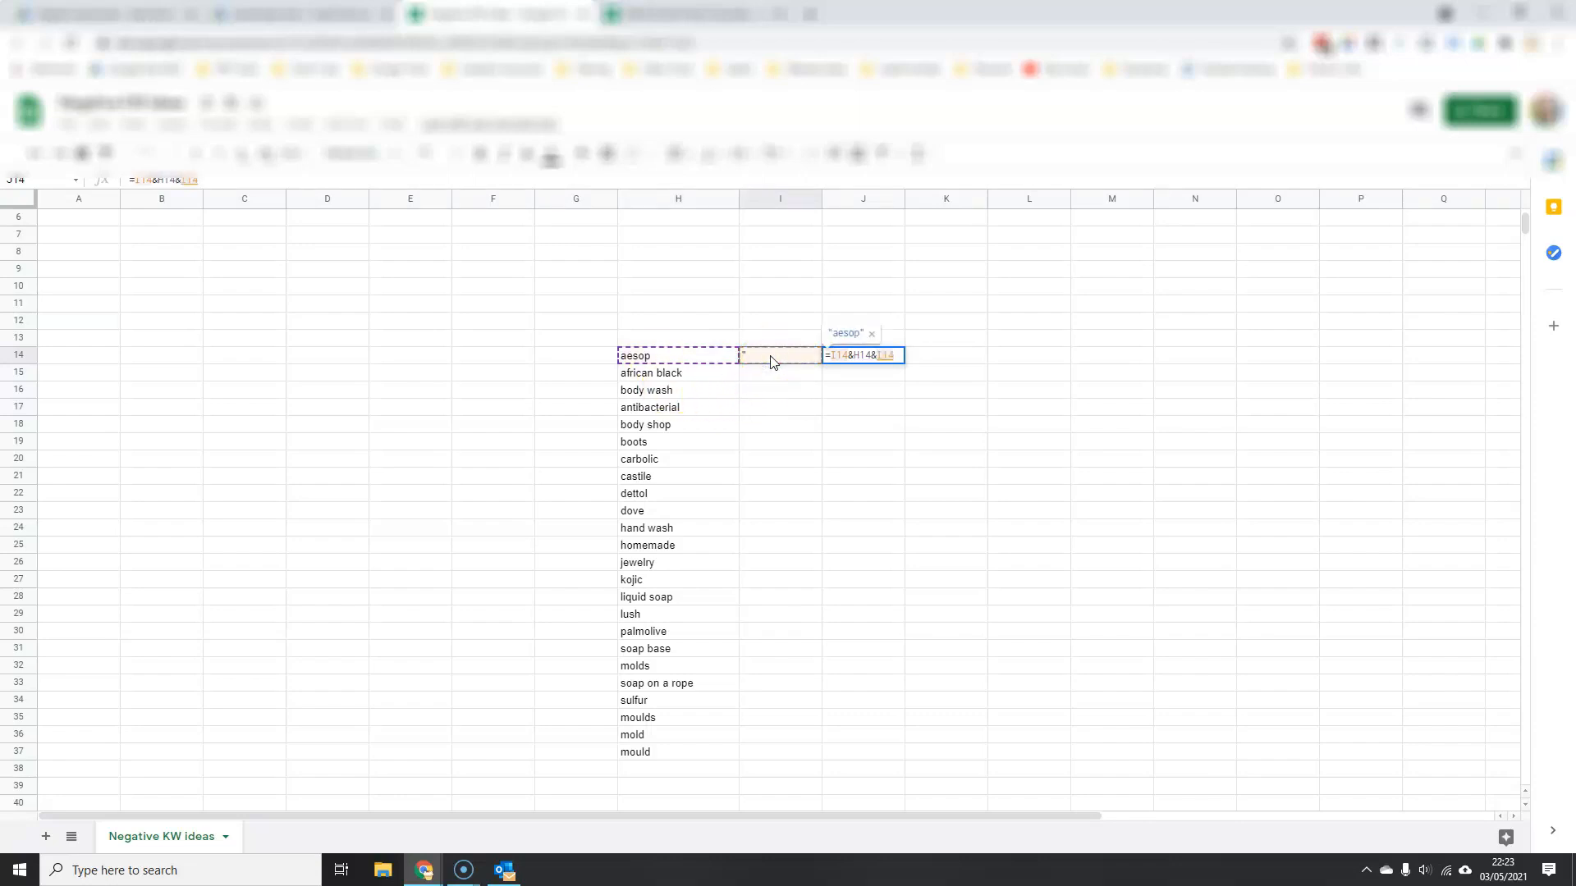
pyautogui.press('Return')
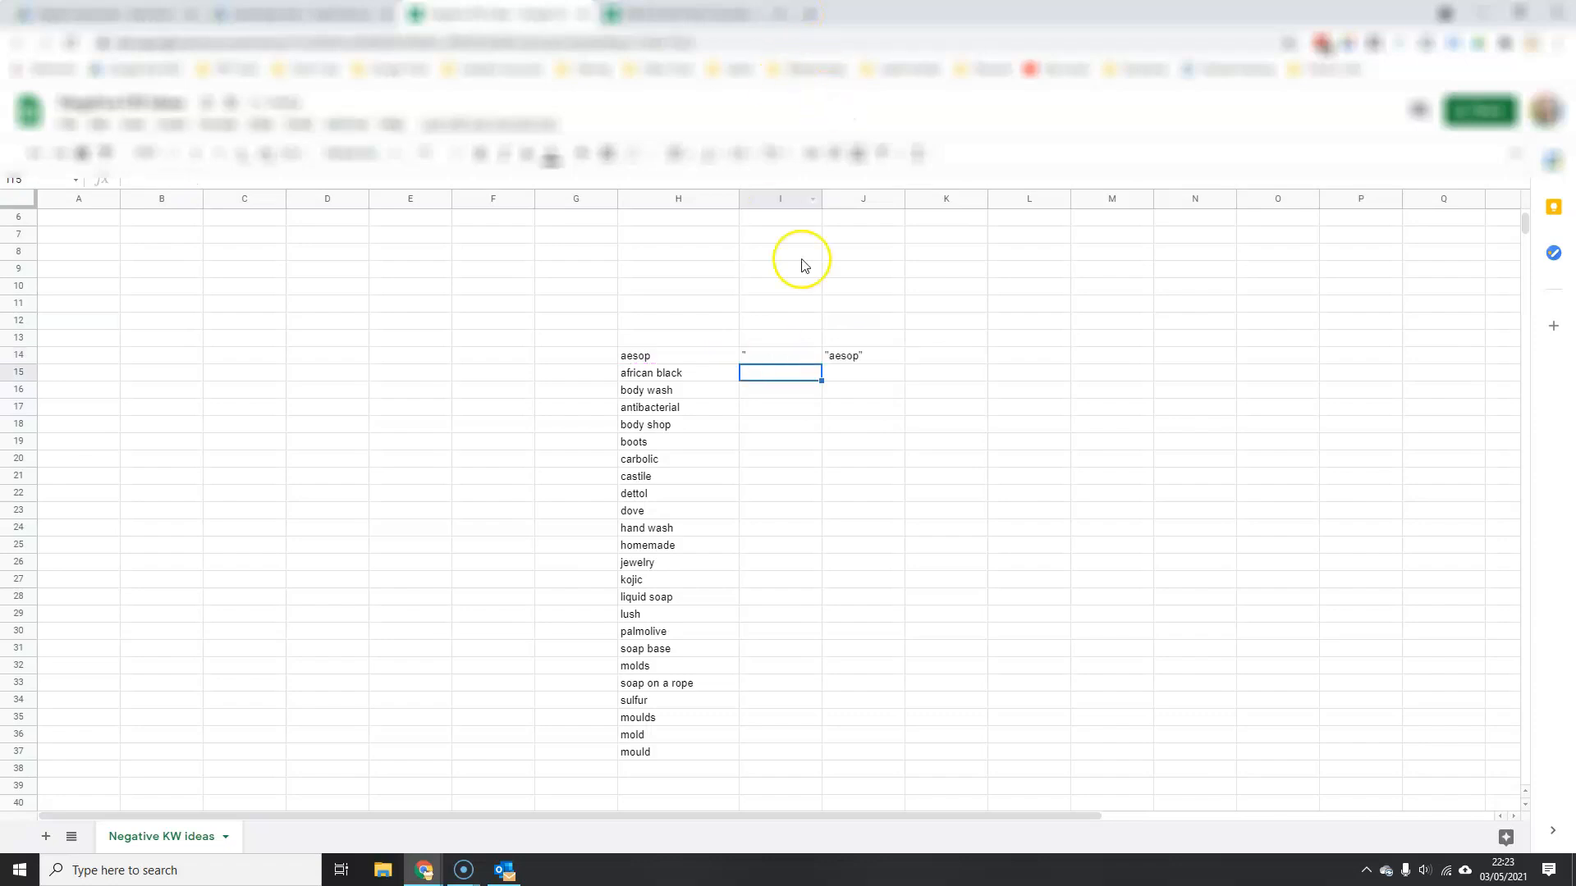
# Step: Fill the quotation mark and the formula down to row 37, and copy the quoted keywords in J14:J37
pyautogui.moveTo(776, 356); pyautogui.dragTo(861, 751)
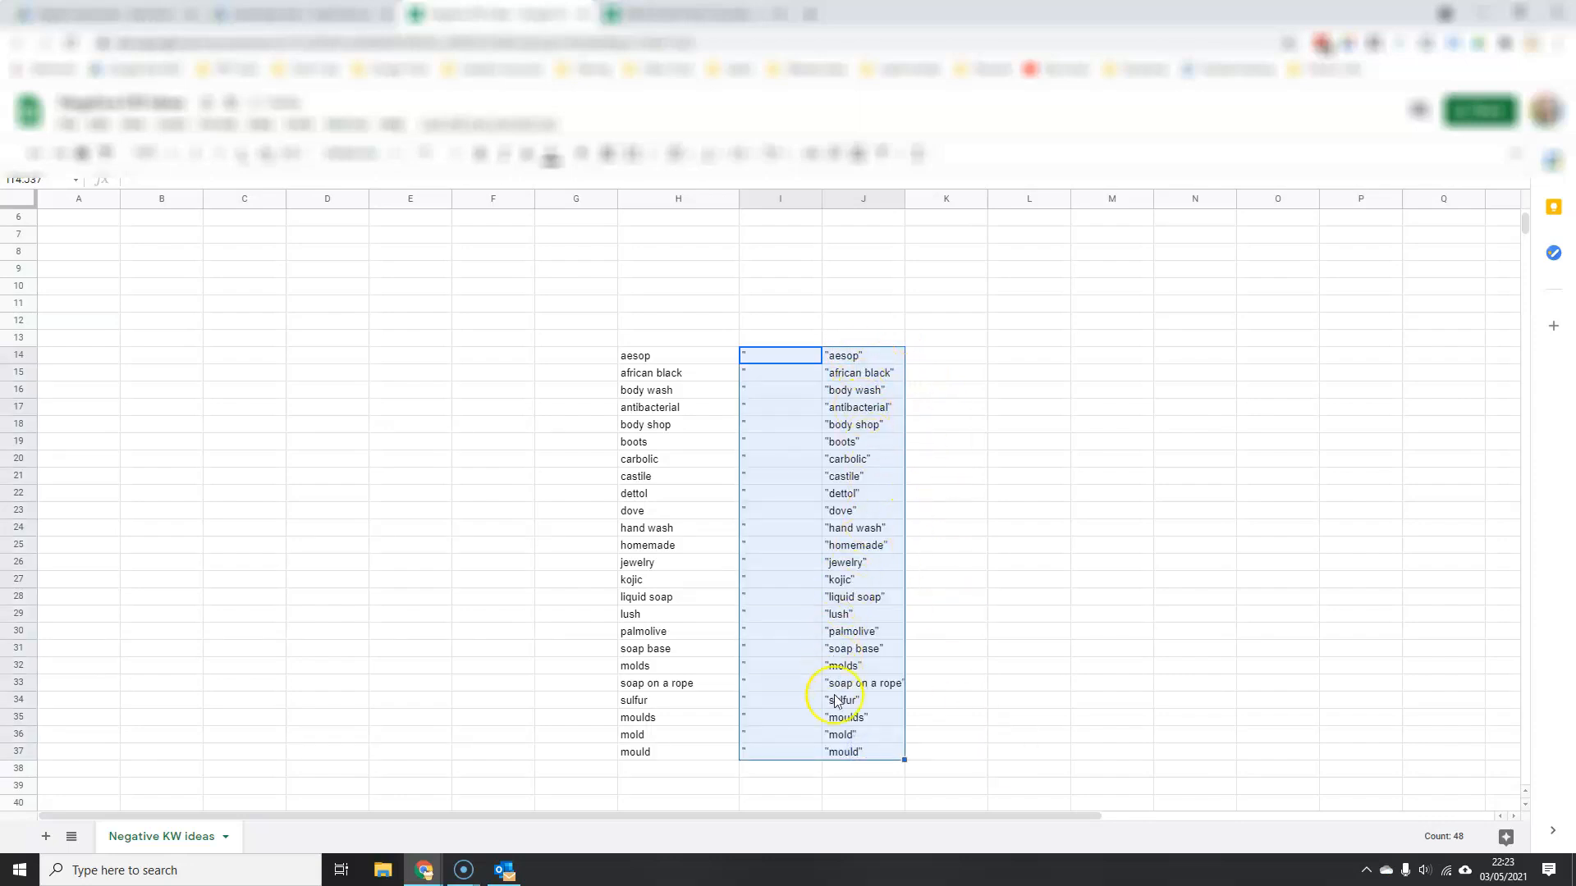
pyautogui.click(933, 729)
pyautogui.moveTo(880, 357); pyautogui.dragTo(856, 749)
pyautogui.hotkey('ctrl', 'c')
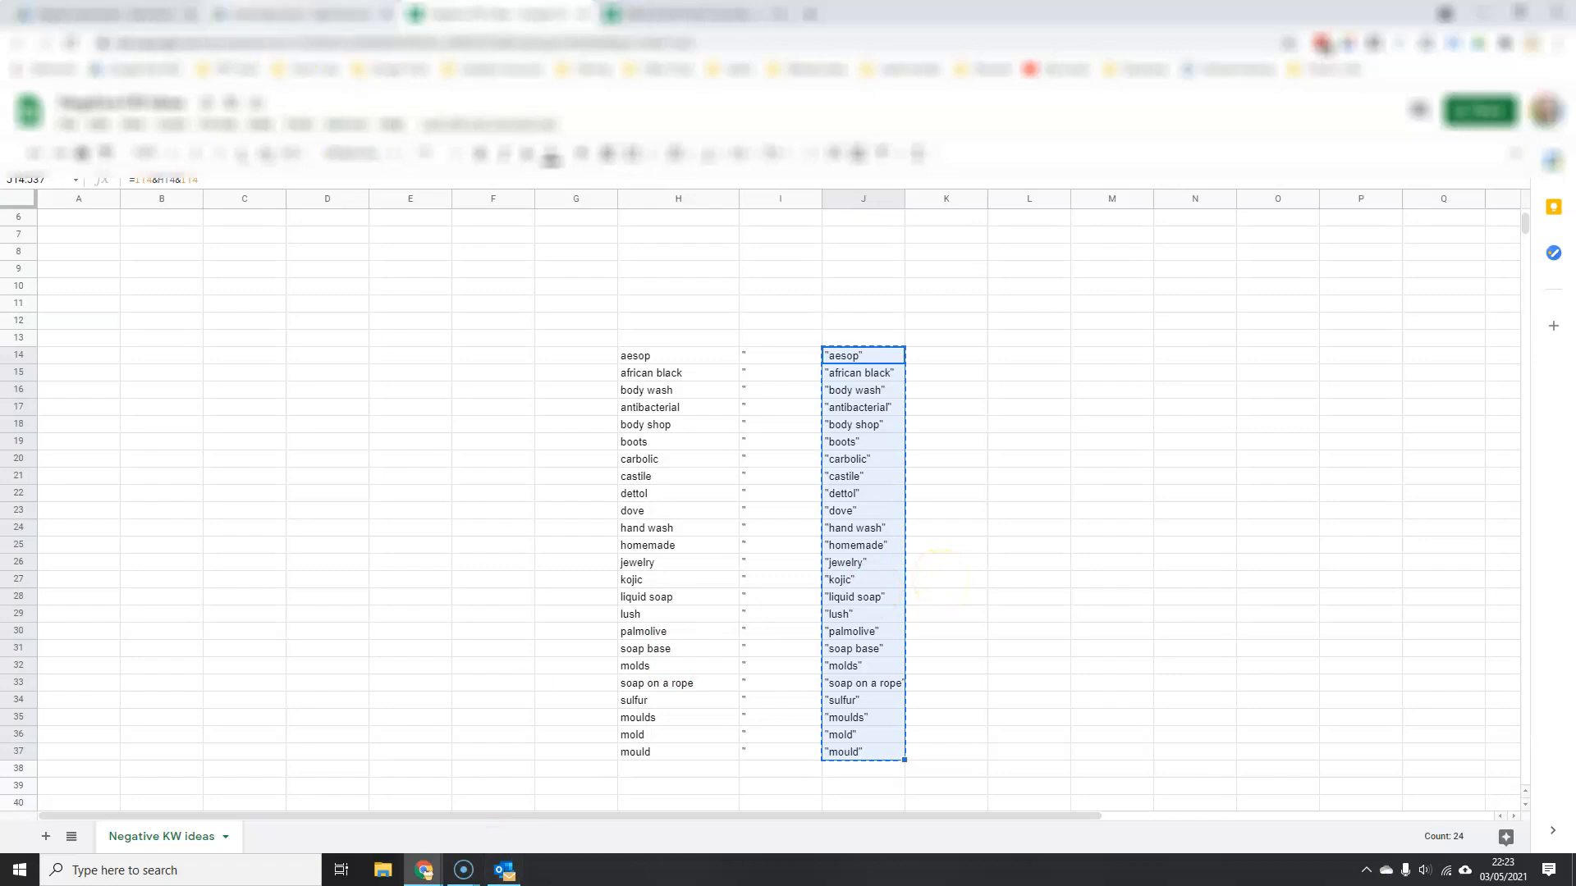
# Step: Switch to Google Ads, leave the keyword plan and open the Negative Keywords of the Shopping UK (All) campaign
pyautogui.click(112, 10)
pyautogui.click(21, 113)
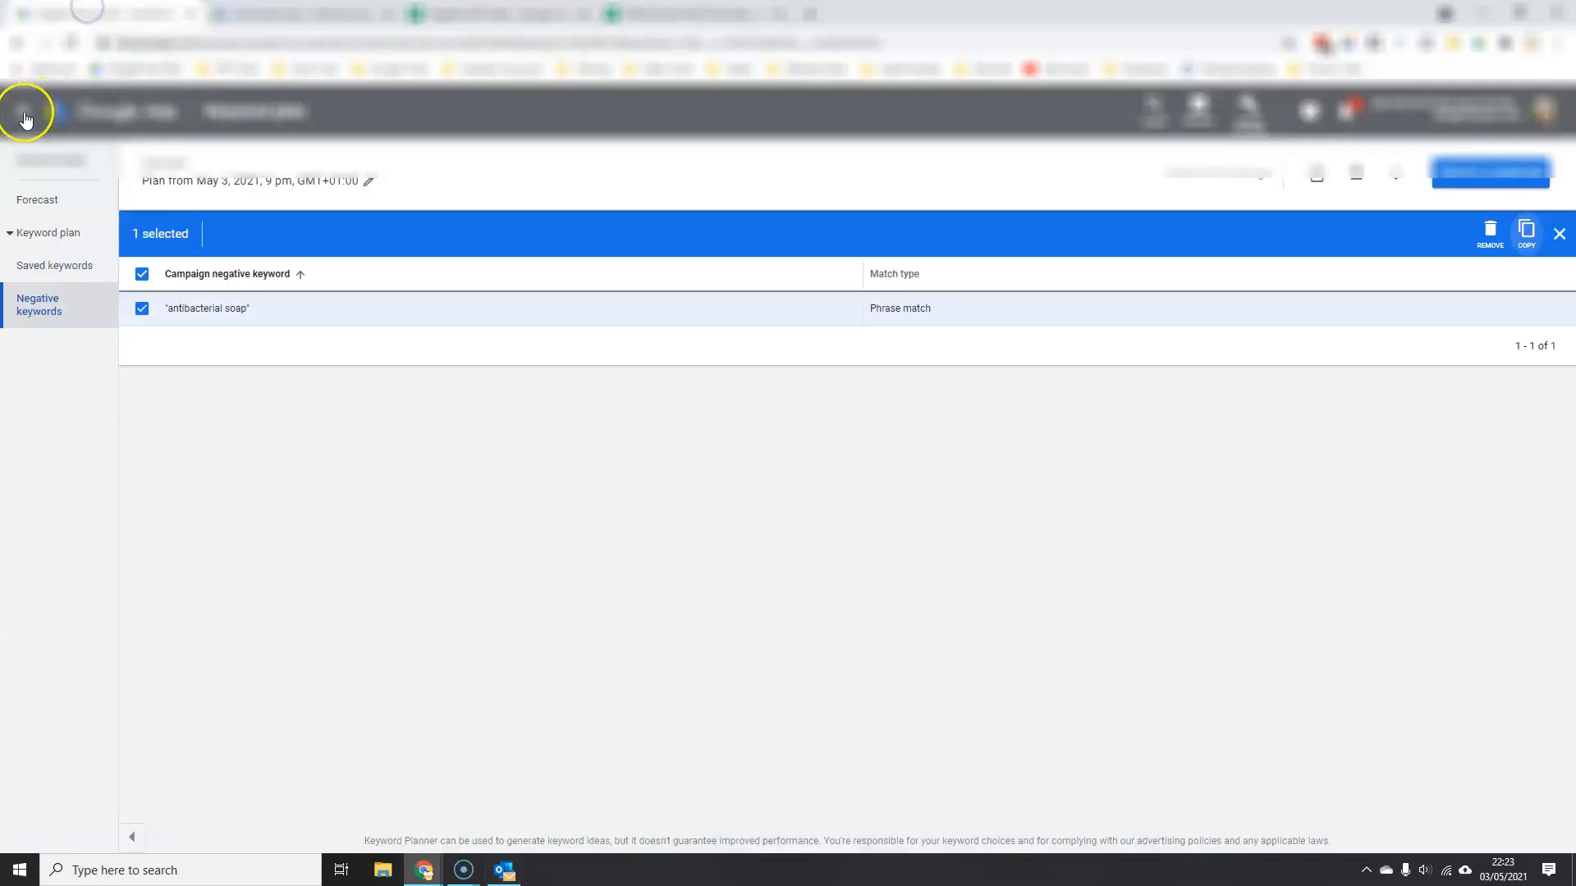
pyautogui.click(20, 109)
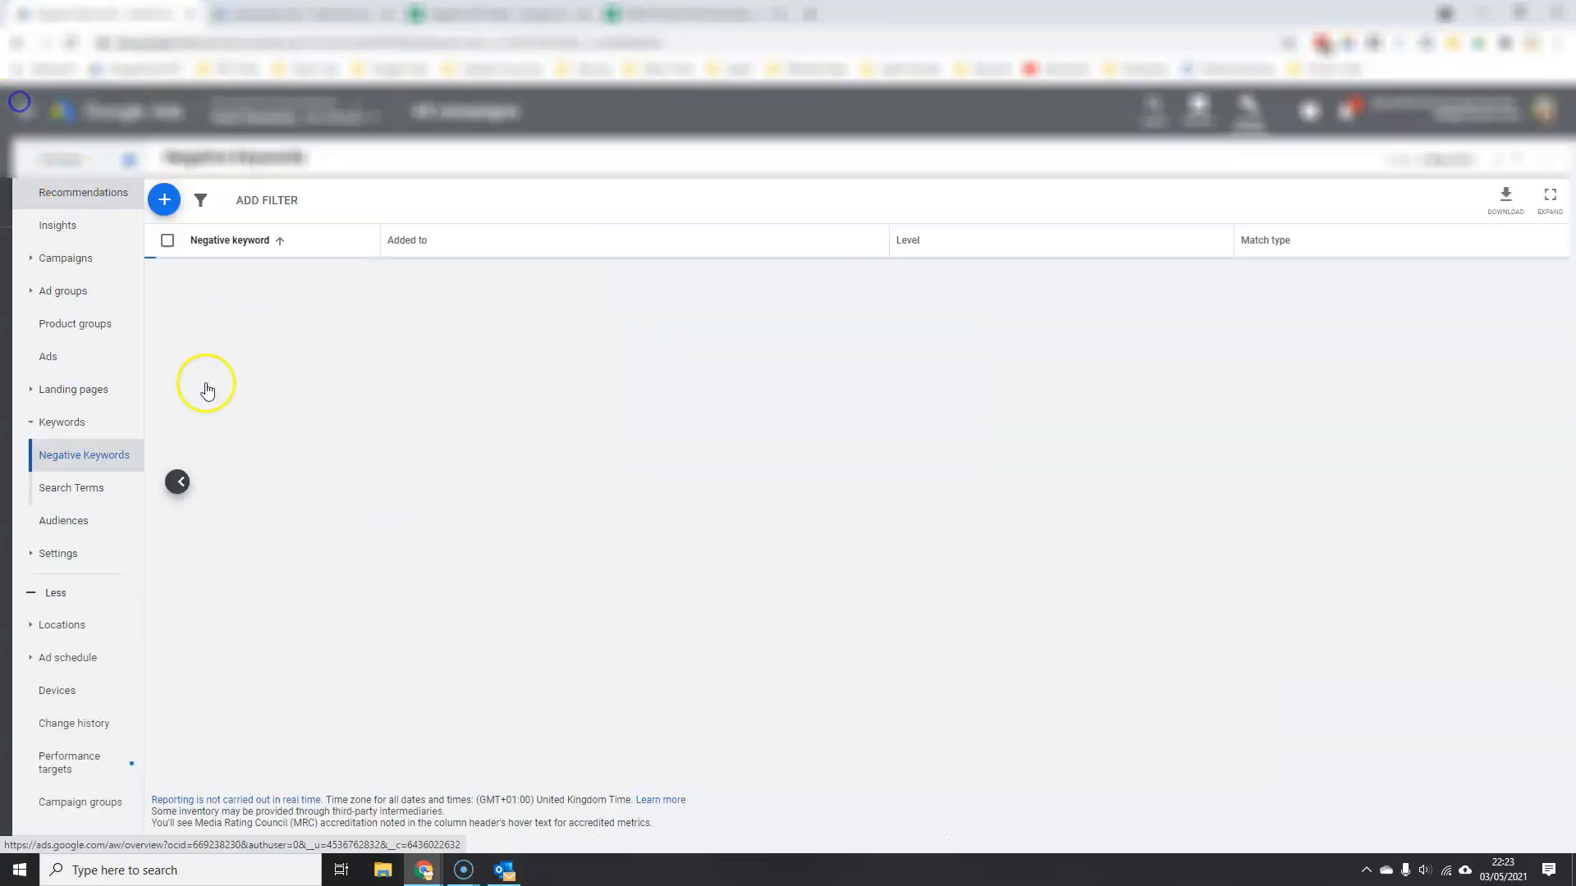
pyautogui.click(210, 487)
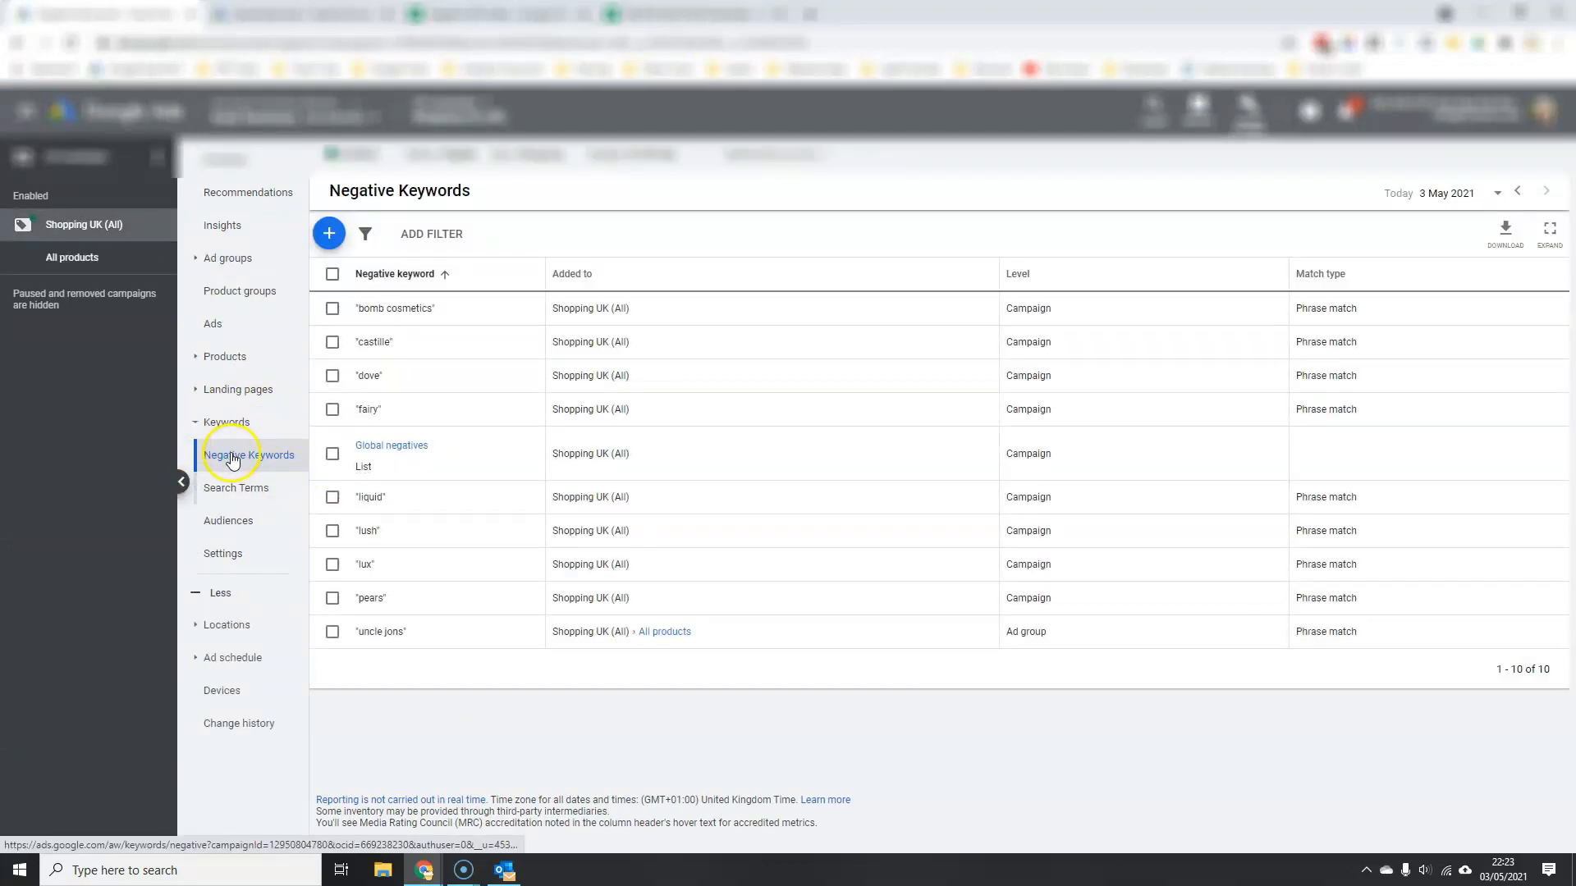
# Step: Add the copied phrase-match keywords as campaign-level negatives to Shopping UK (All), save them and review the updated list
pyautogui.click(328, 233)
pyautogui.click(343, 436)
pyautogui.hotkey('ctrl', 'v')
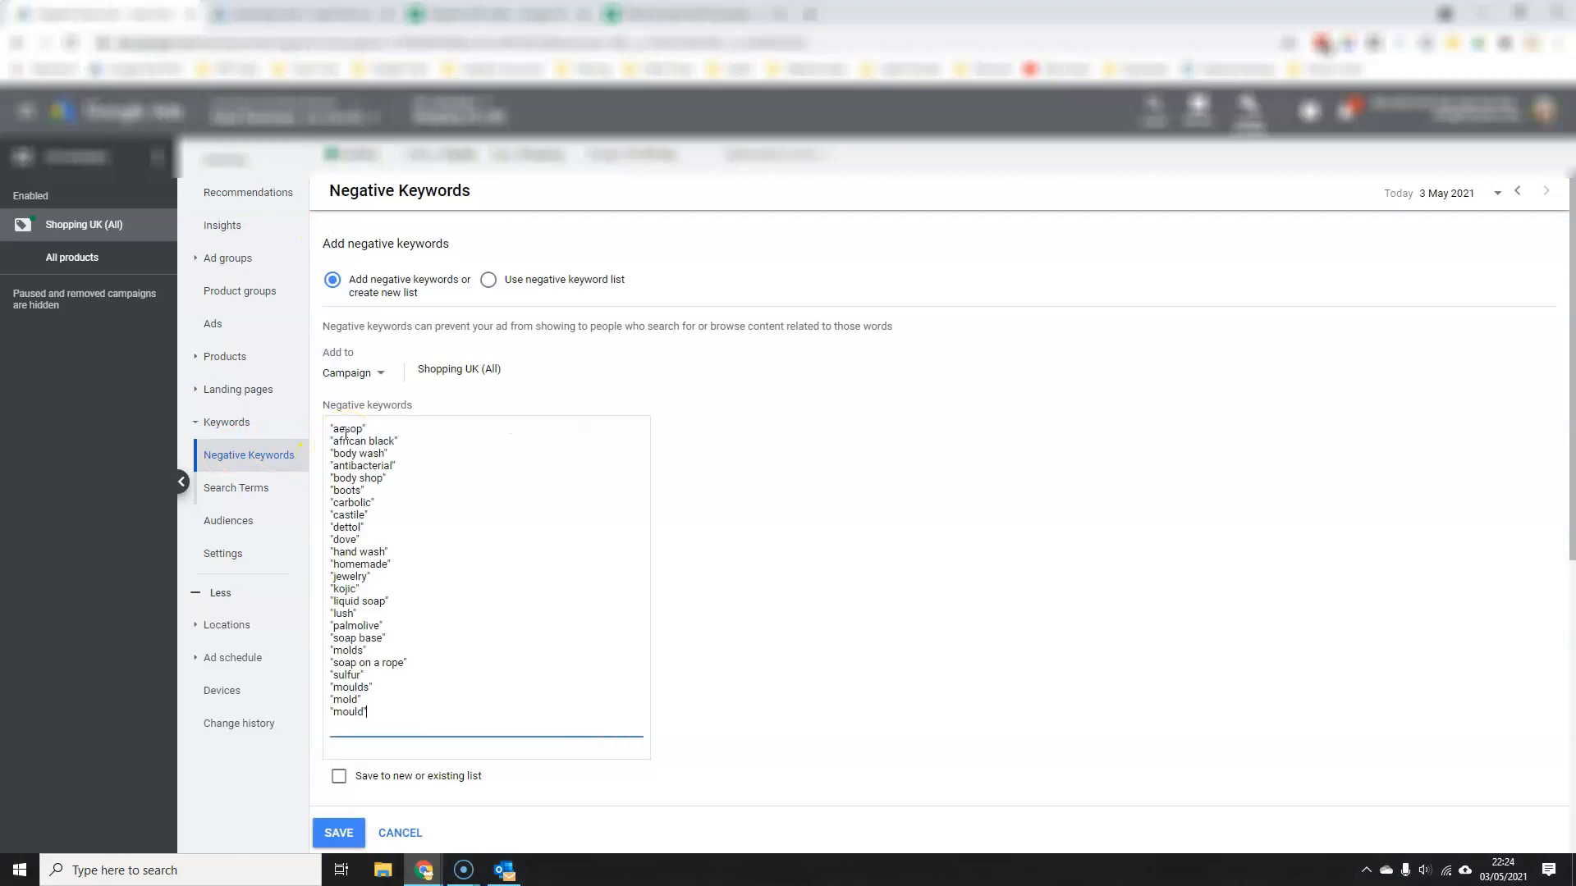
pyautogui.click(339, 833)
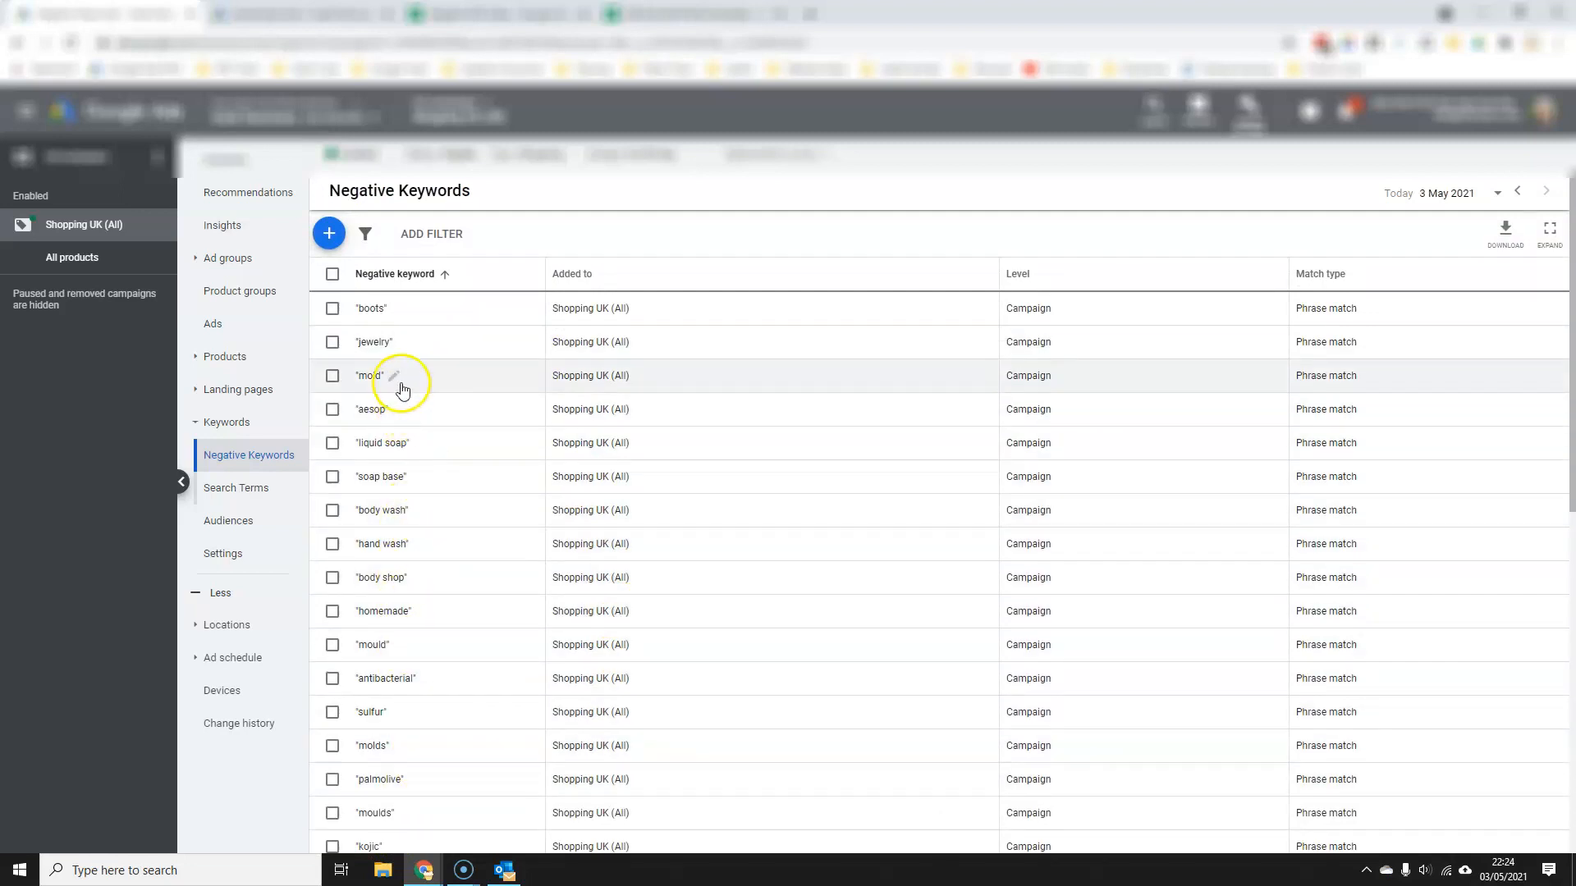
pyautogui.scroll(-7, 421, 714)
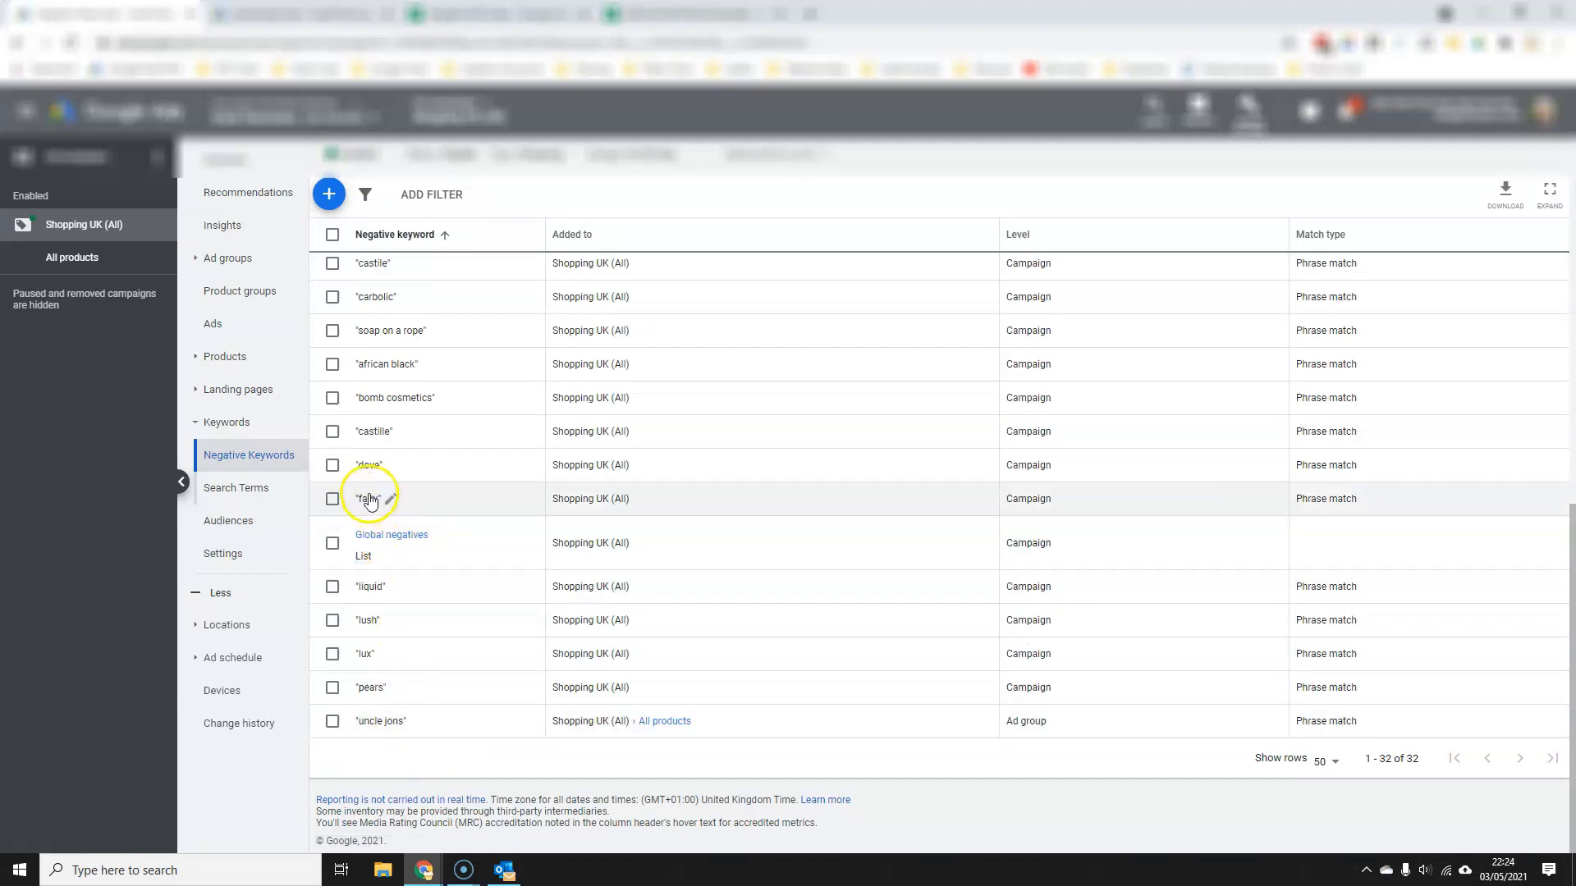
pyautogui.scroll(7, 370, 502)
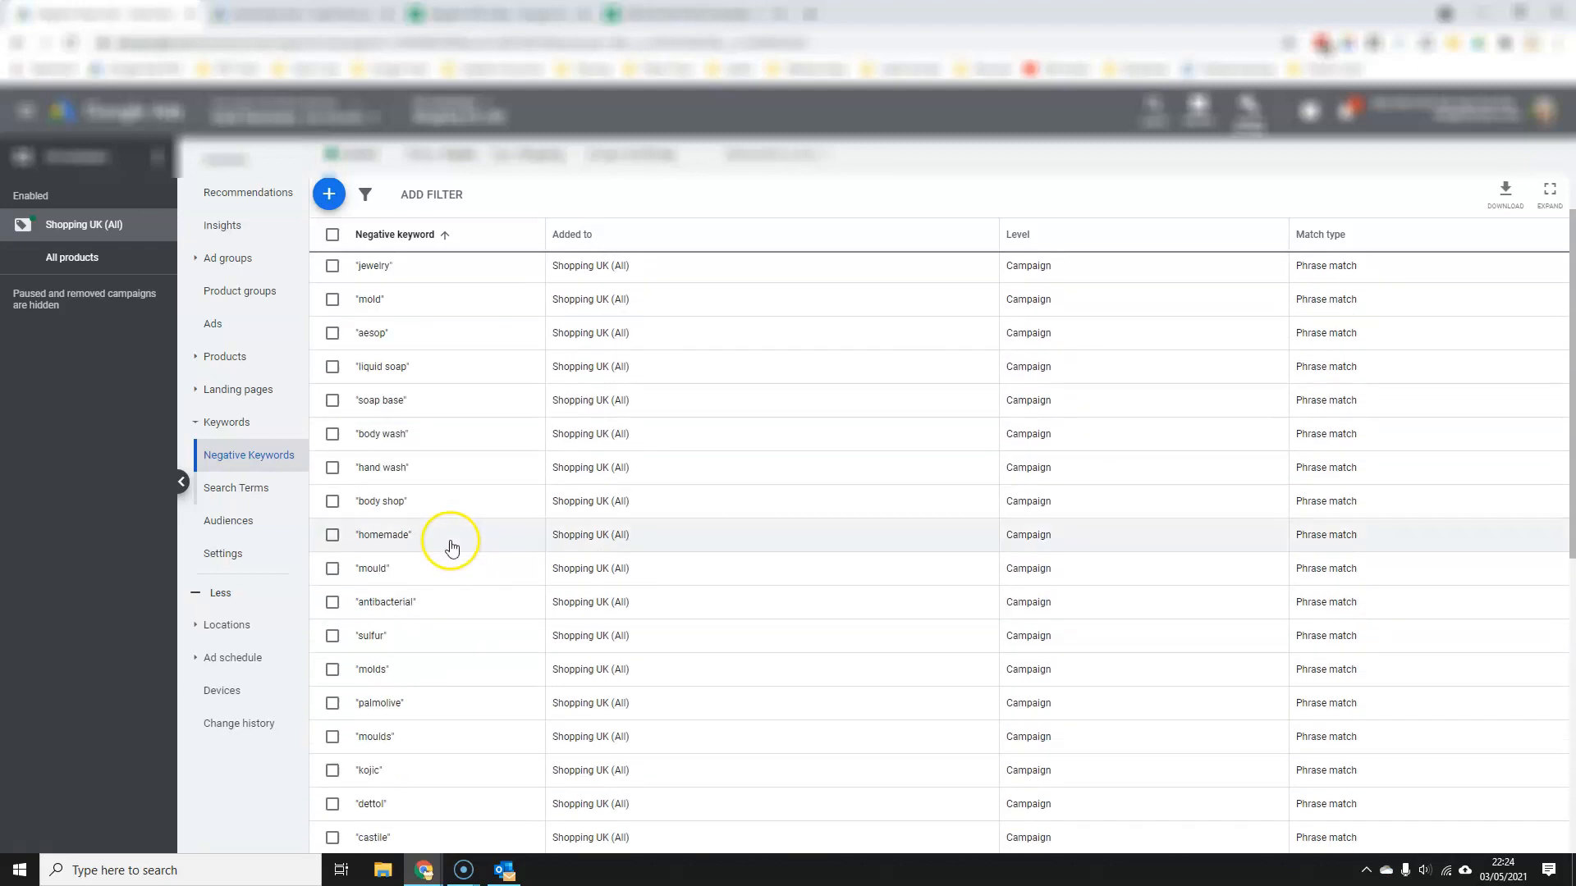
pyautogui.scroll(2, 448, 550)
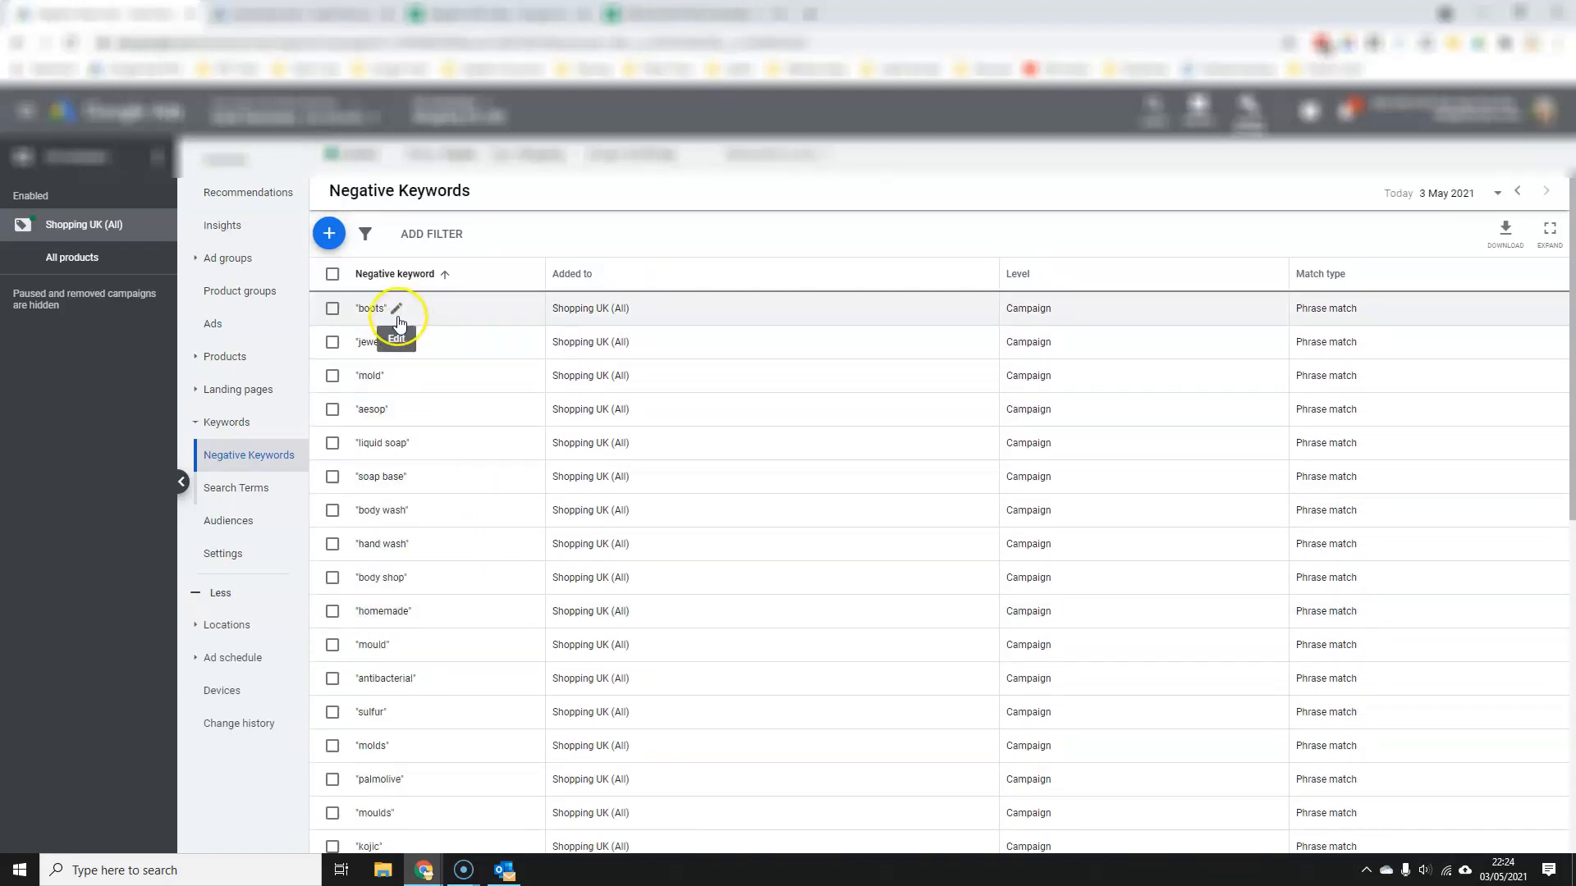
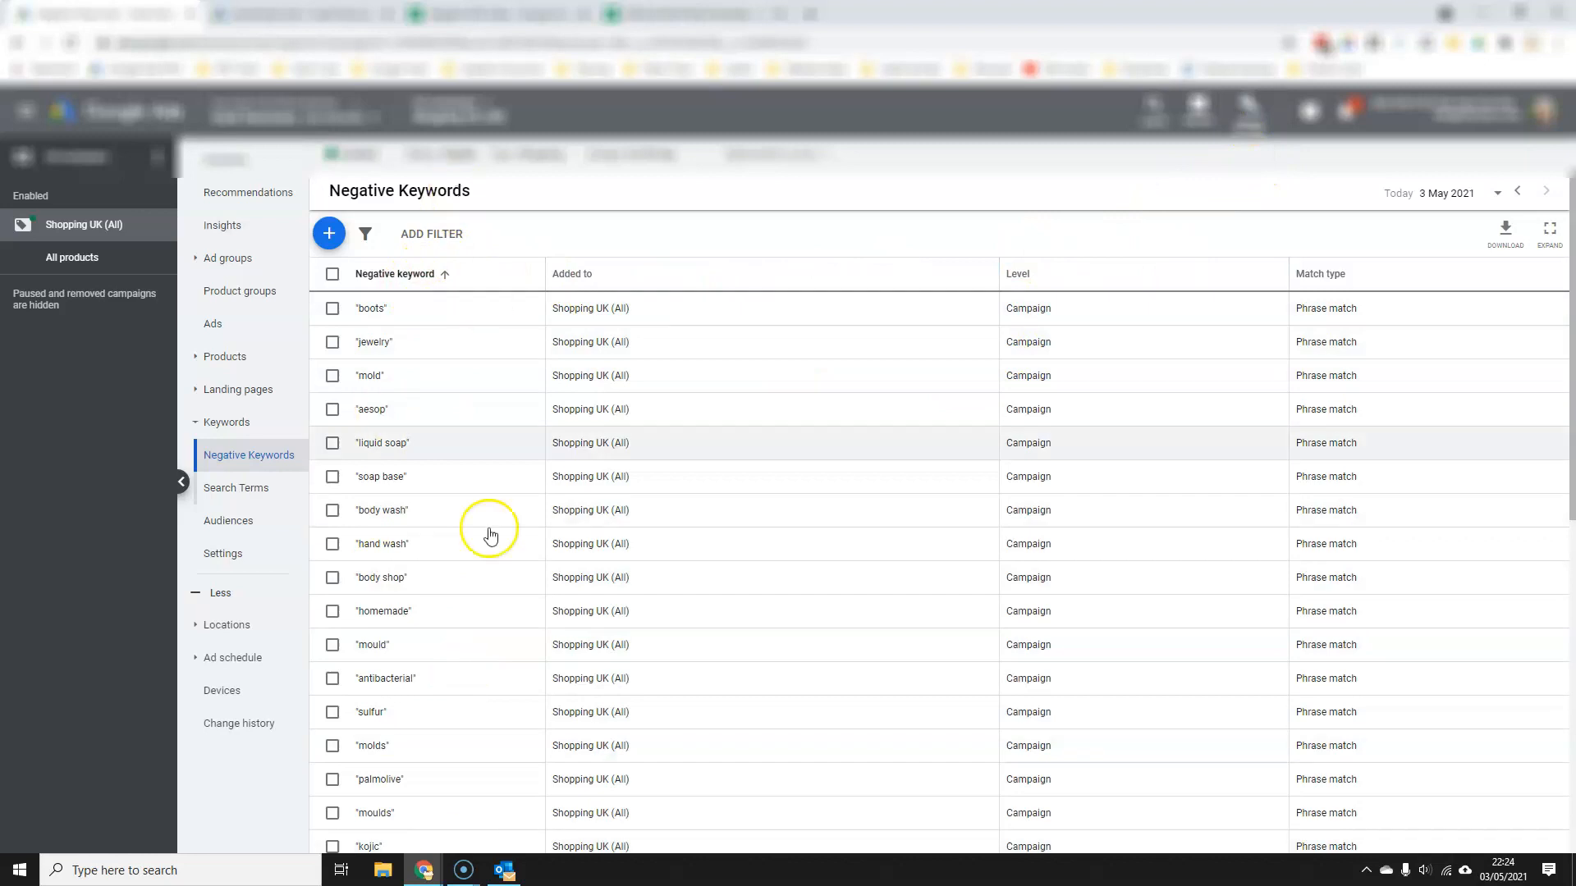
pyautogui.scroll(-5, 451, 759)
pyautogui.scroll(5, 450, 759)
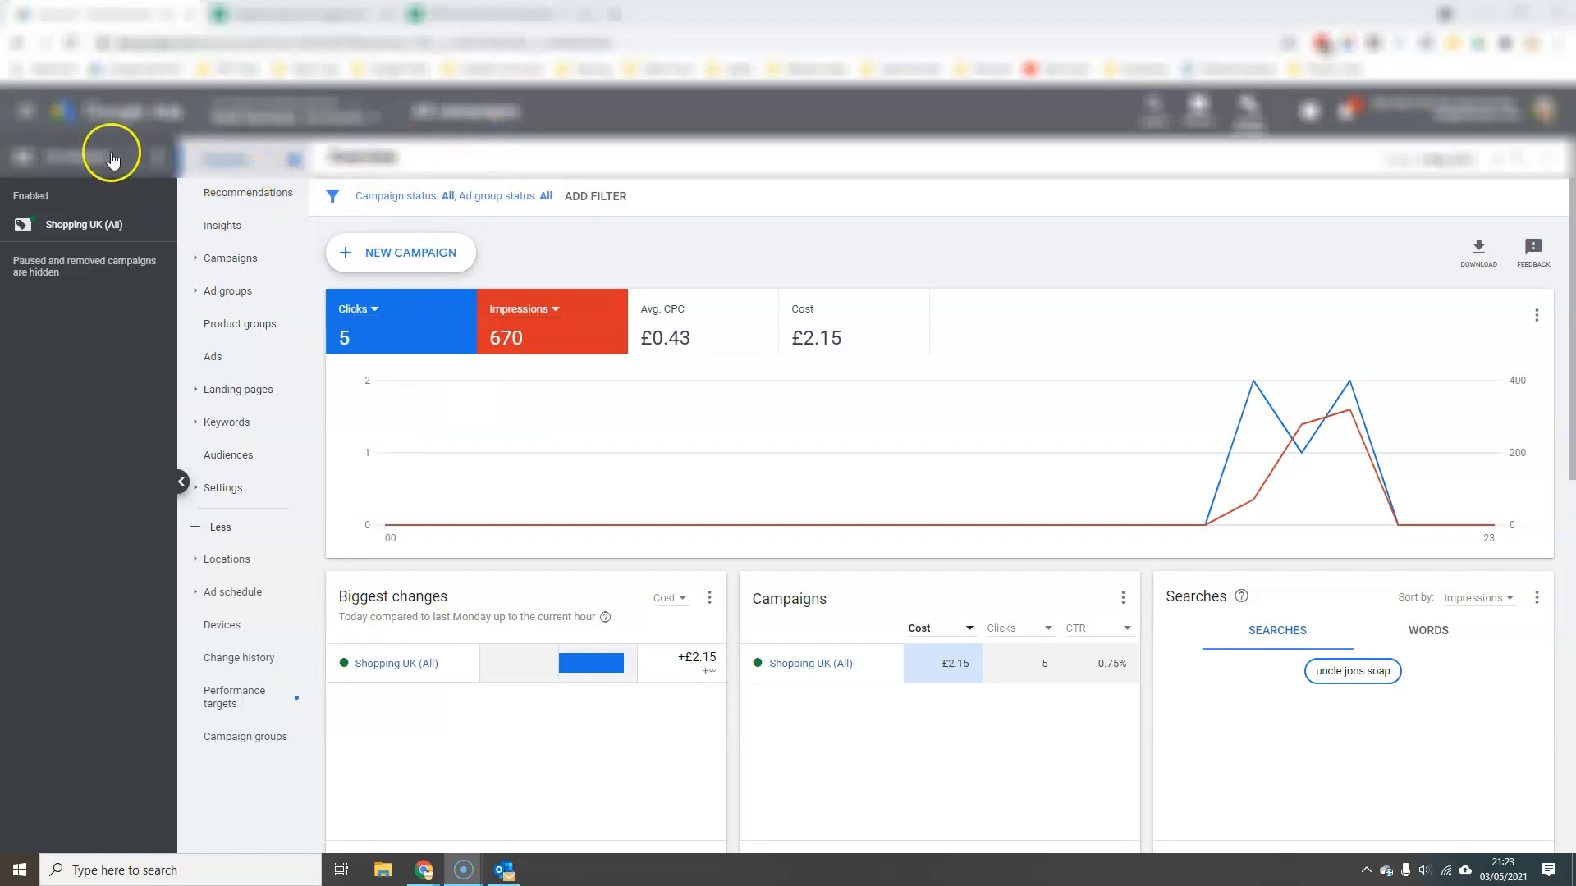
# Step: Open the account-level settings and examine the auto-tagging and message reporting options
pyautogui.click(225, 168)
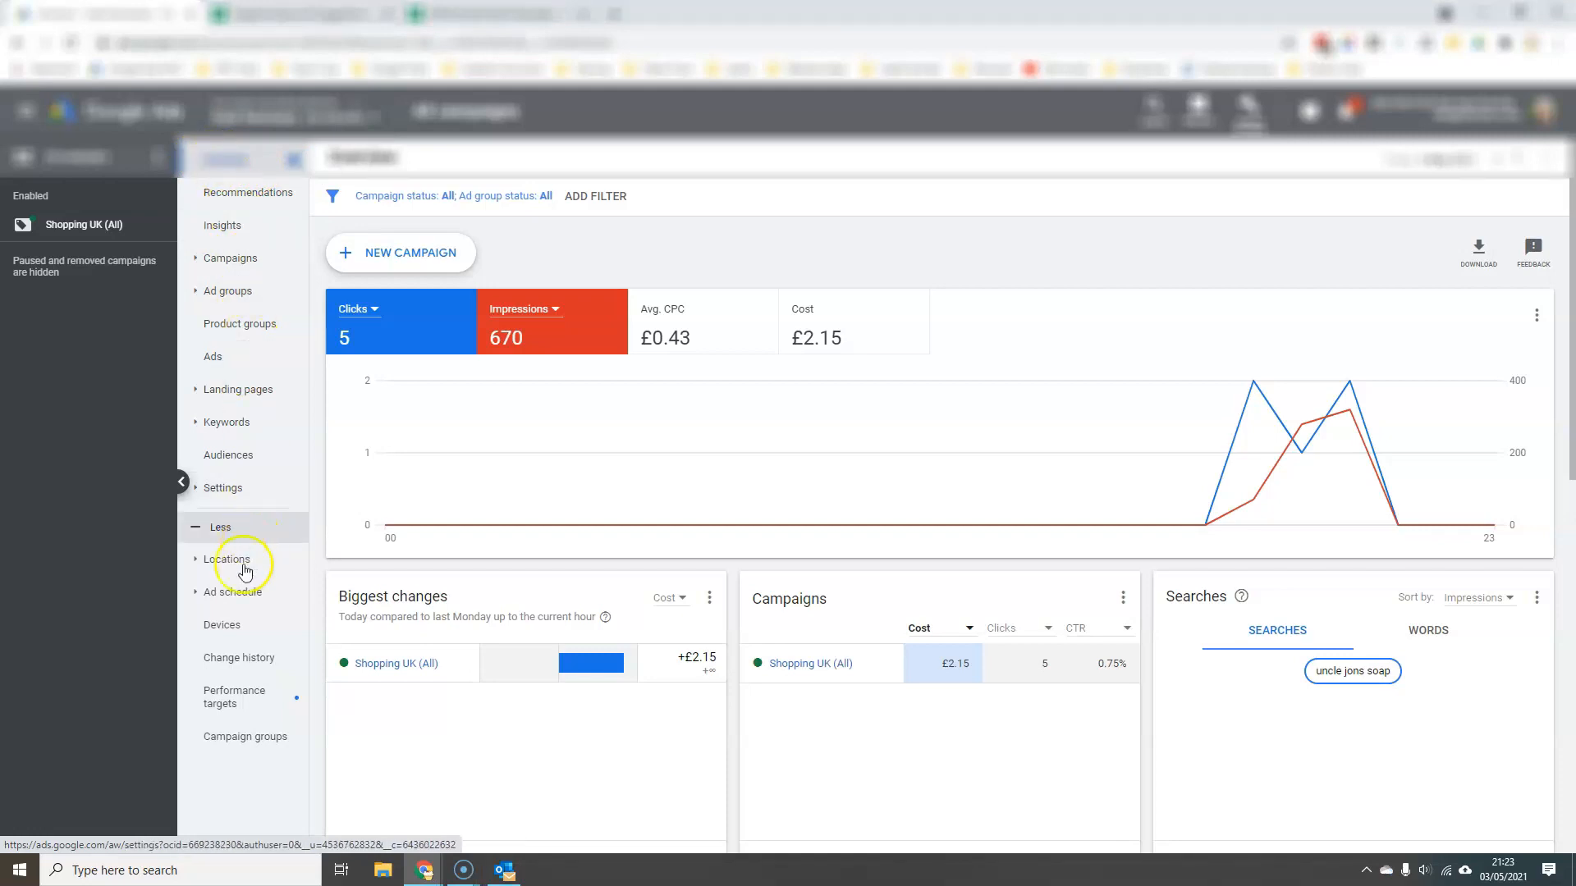
pyautogui.click(221, 491)
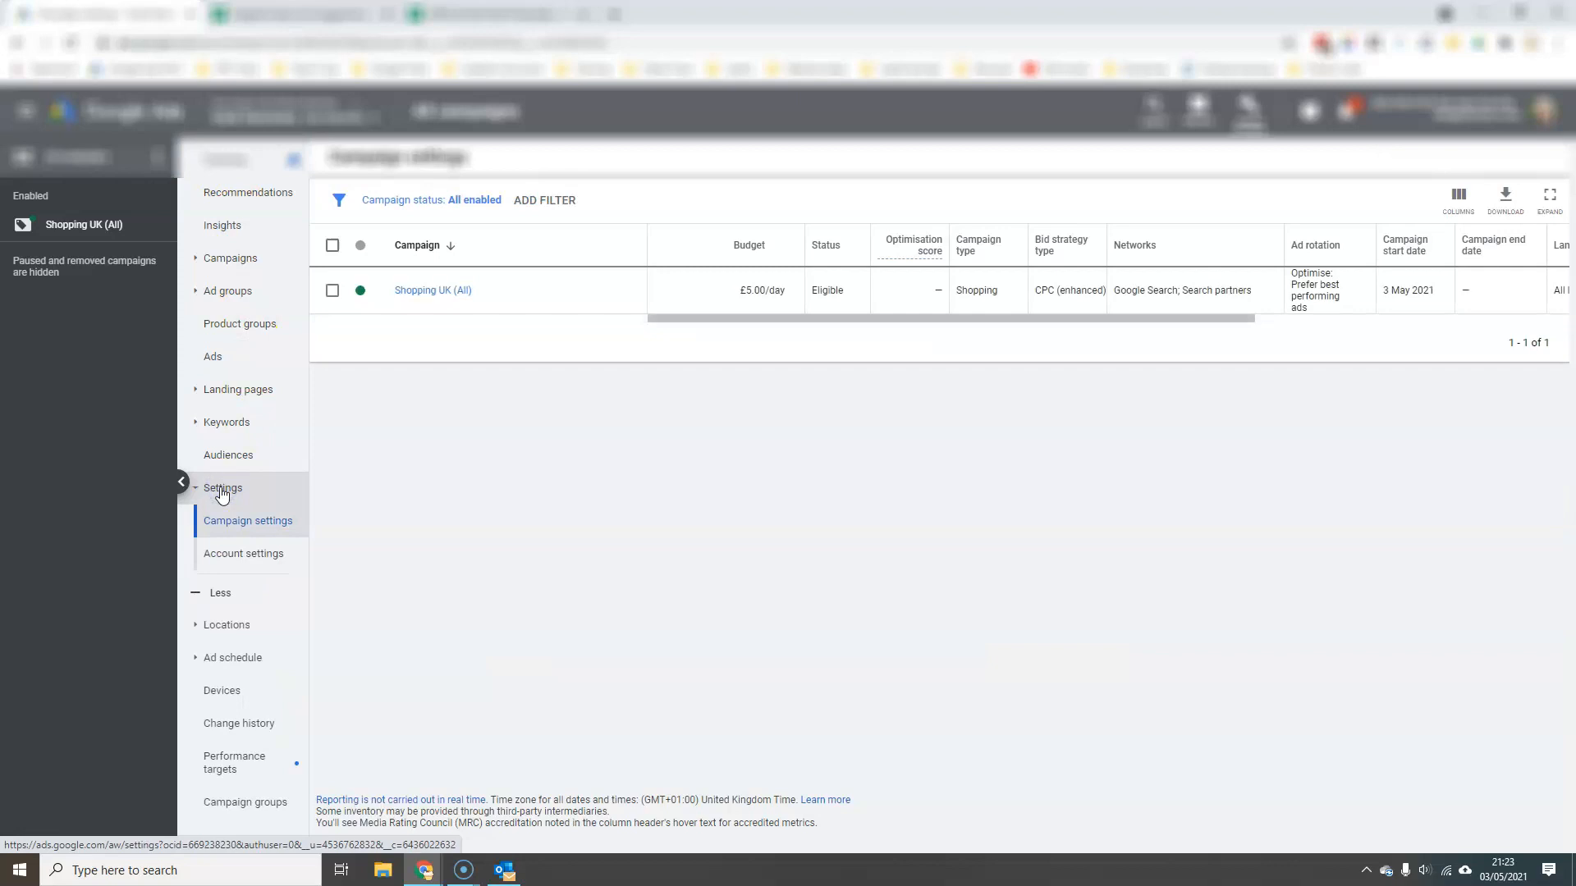
pyautogui.click(235, 561)
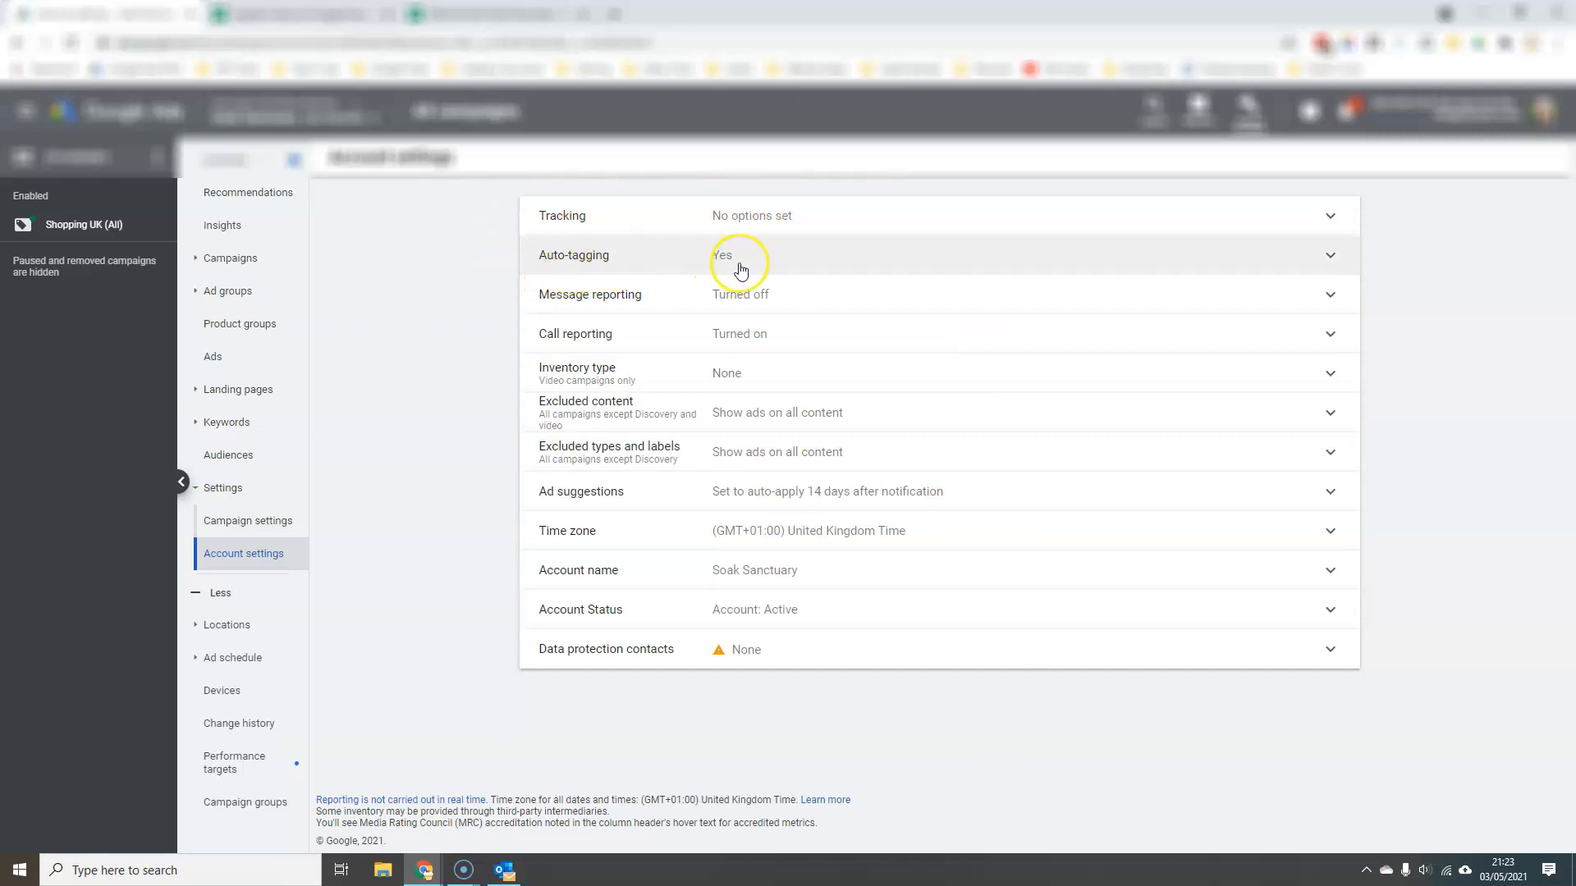
pyautogui.click(1339, 268)
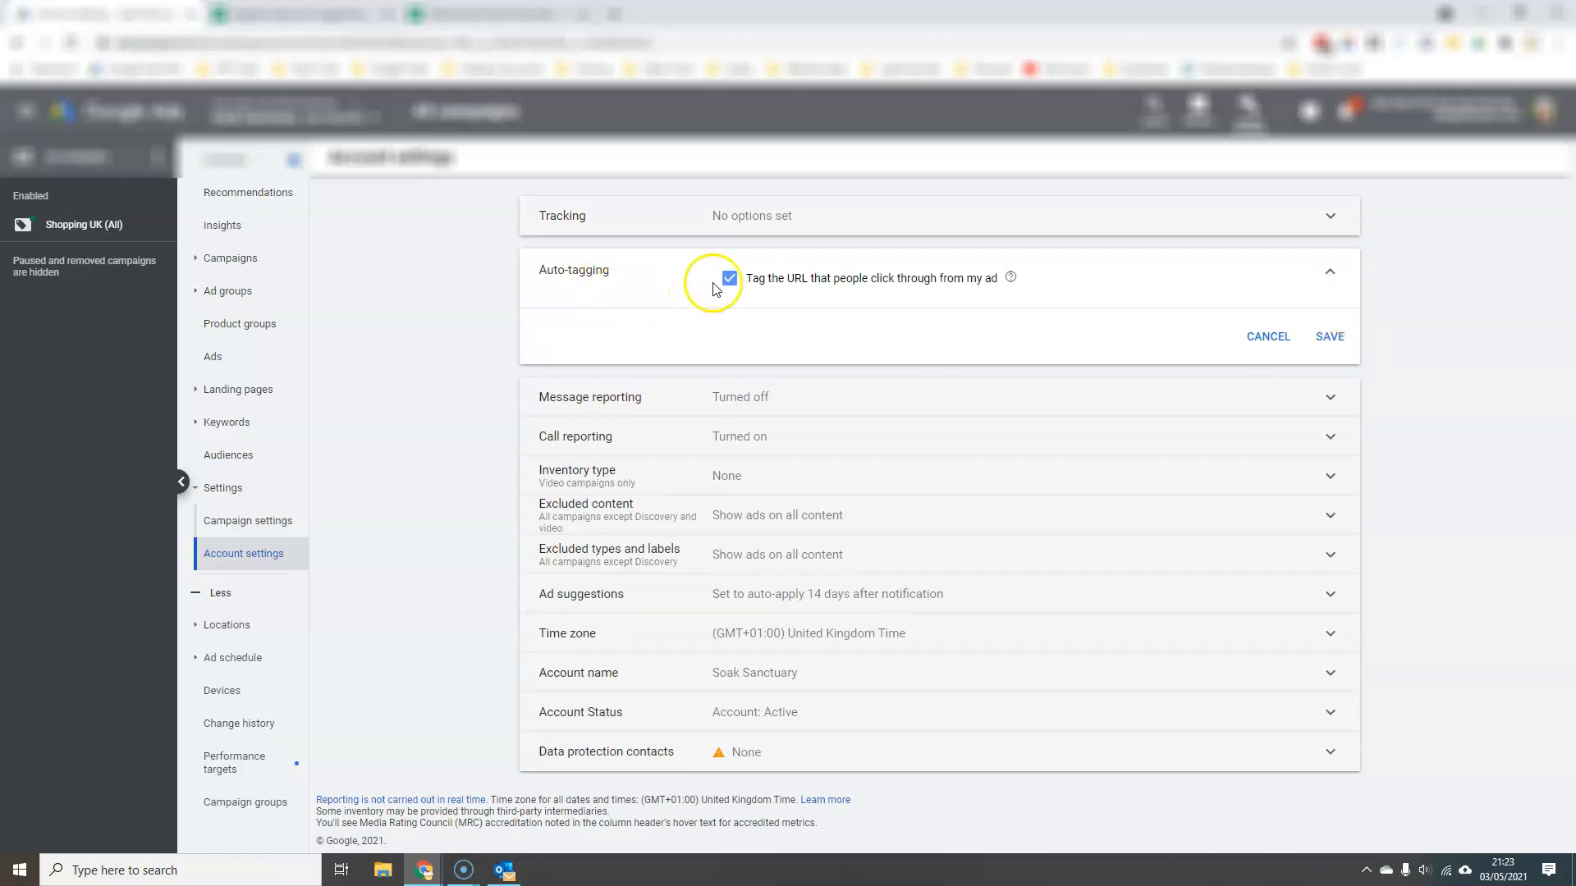
pyautogui.click(1334, 277)
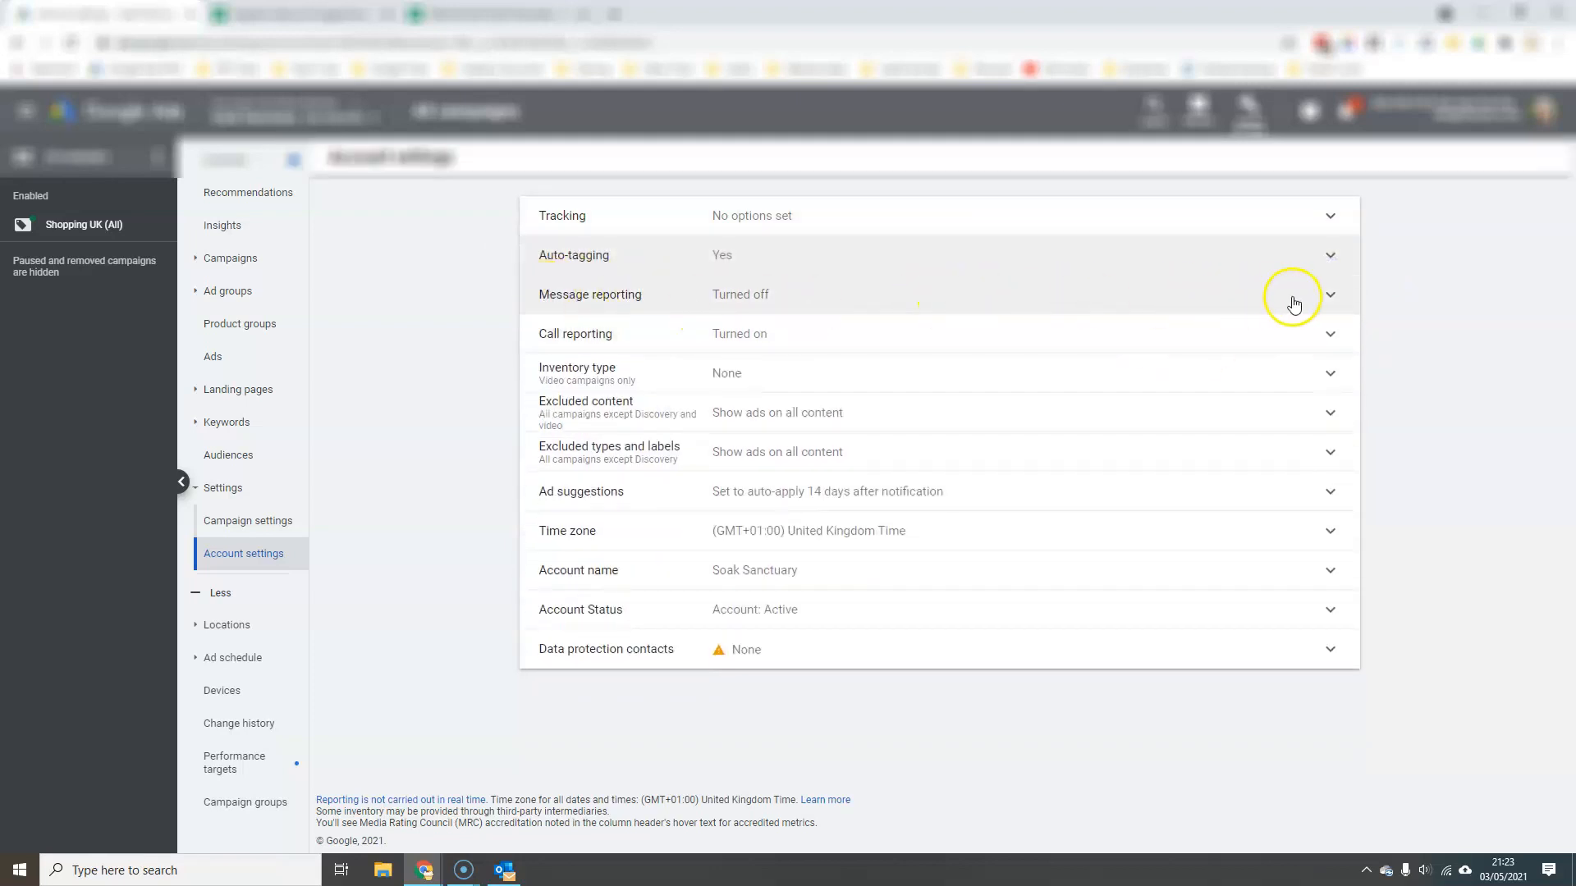
pyautogui.click(1329, 297)
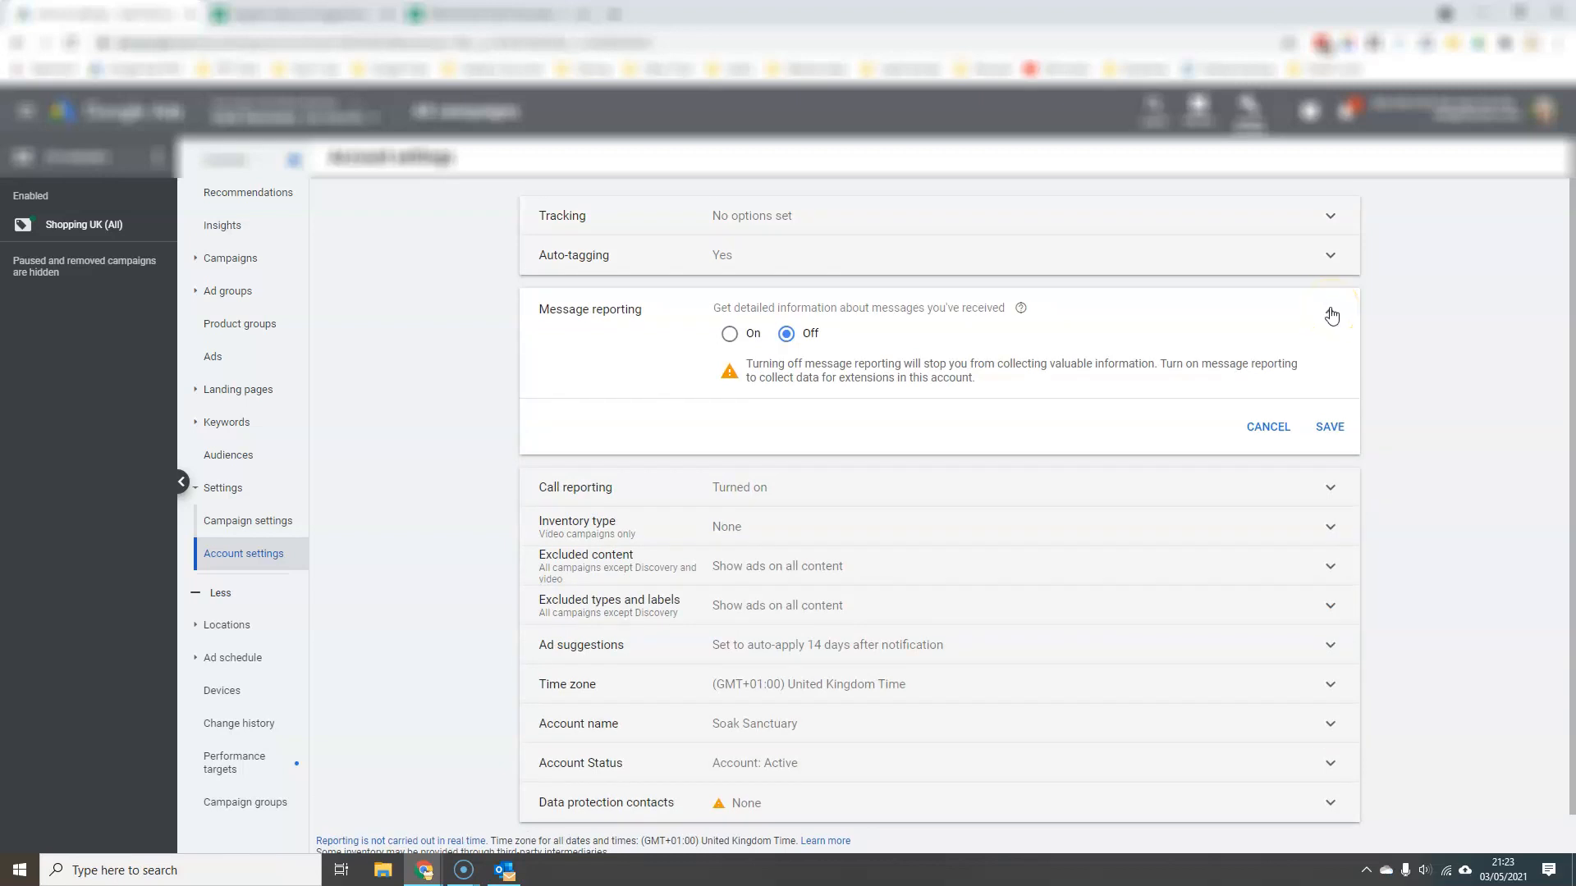
# Step: Exclude all five sensitive content categories, from Tragedy and conflict to Sensational and shocking, in the account's excluded content and save
pyautogui.click(1331, 316)
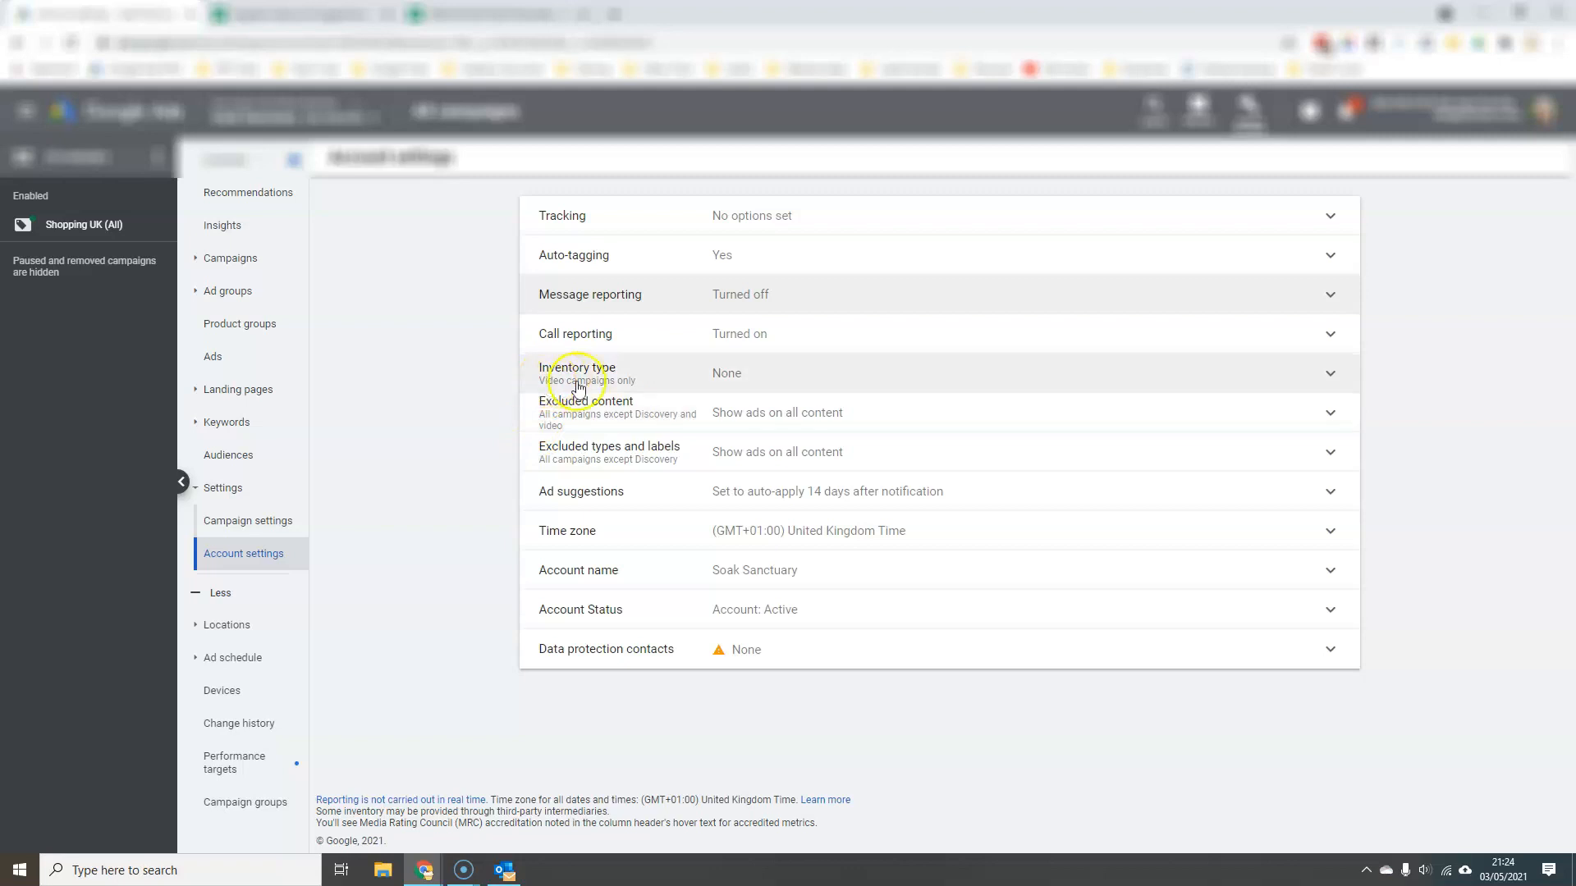
pyautogui.click(1331, 417)
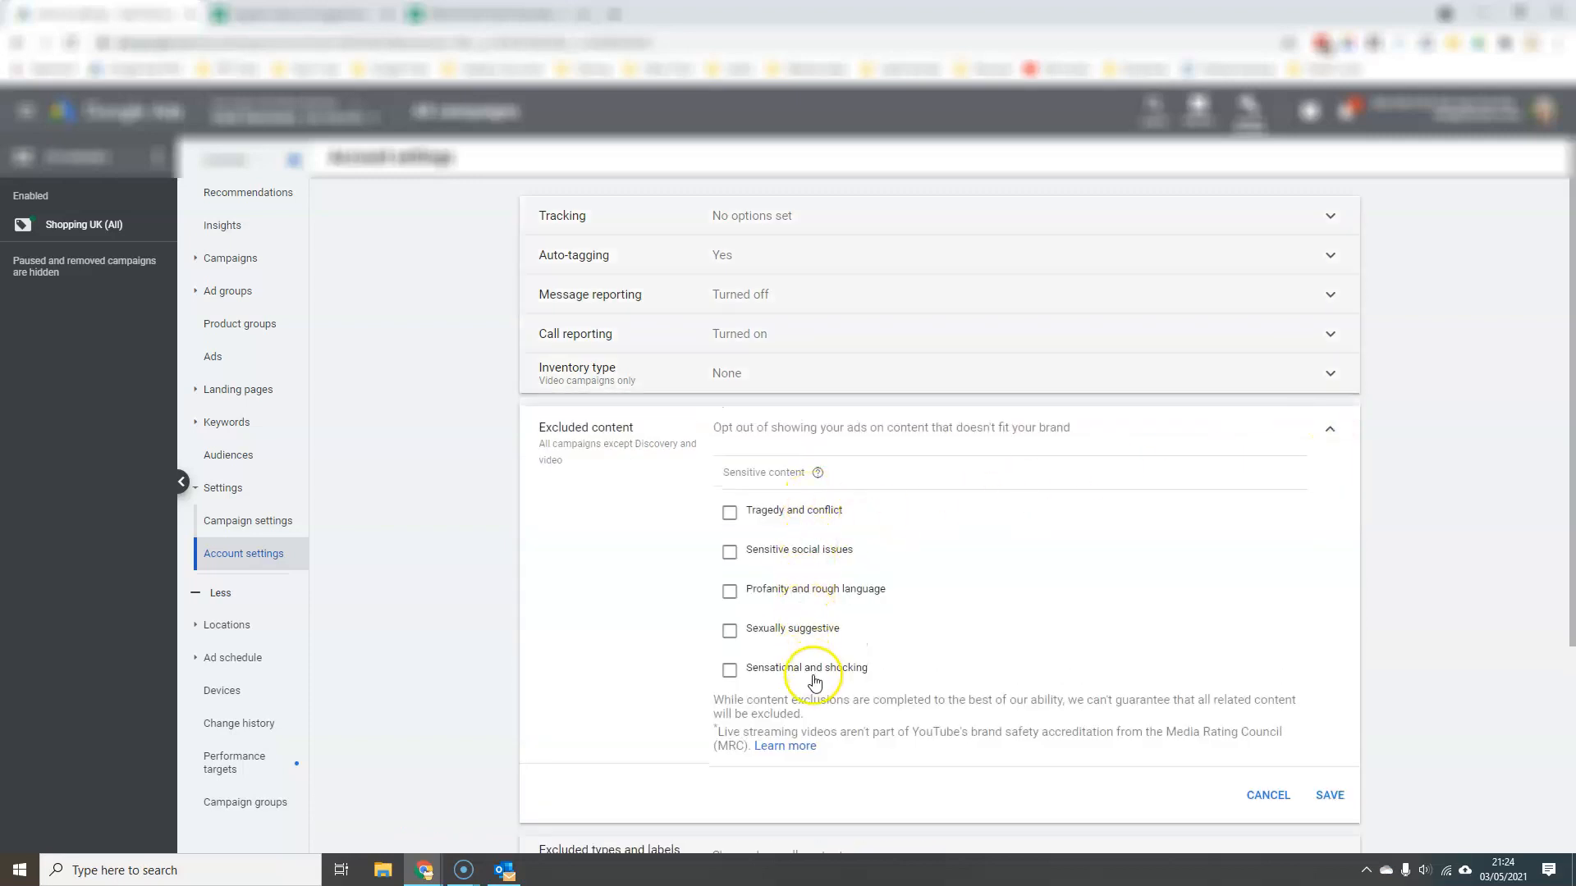
pyautogui.click(728, 513)
pyautogui.click(728, 591)
pyautogui.click(729, 630)
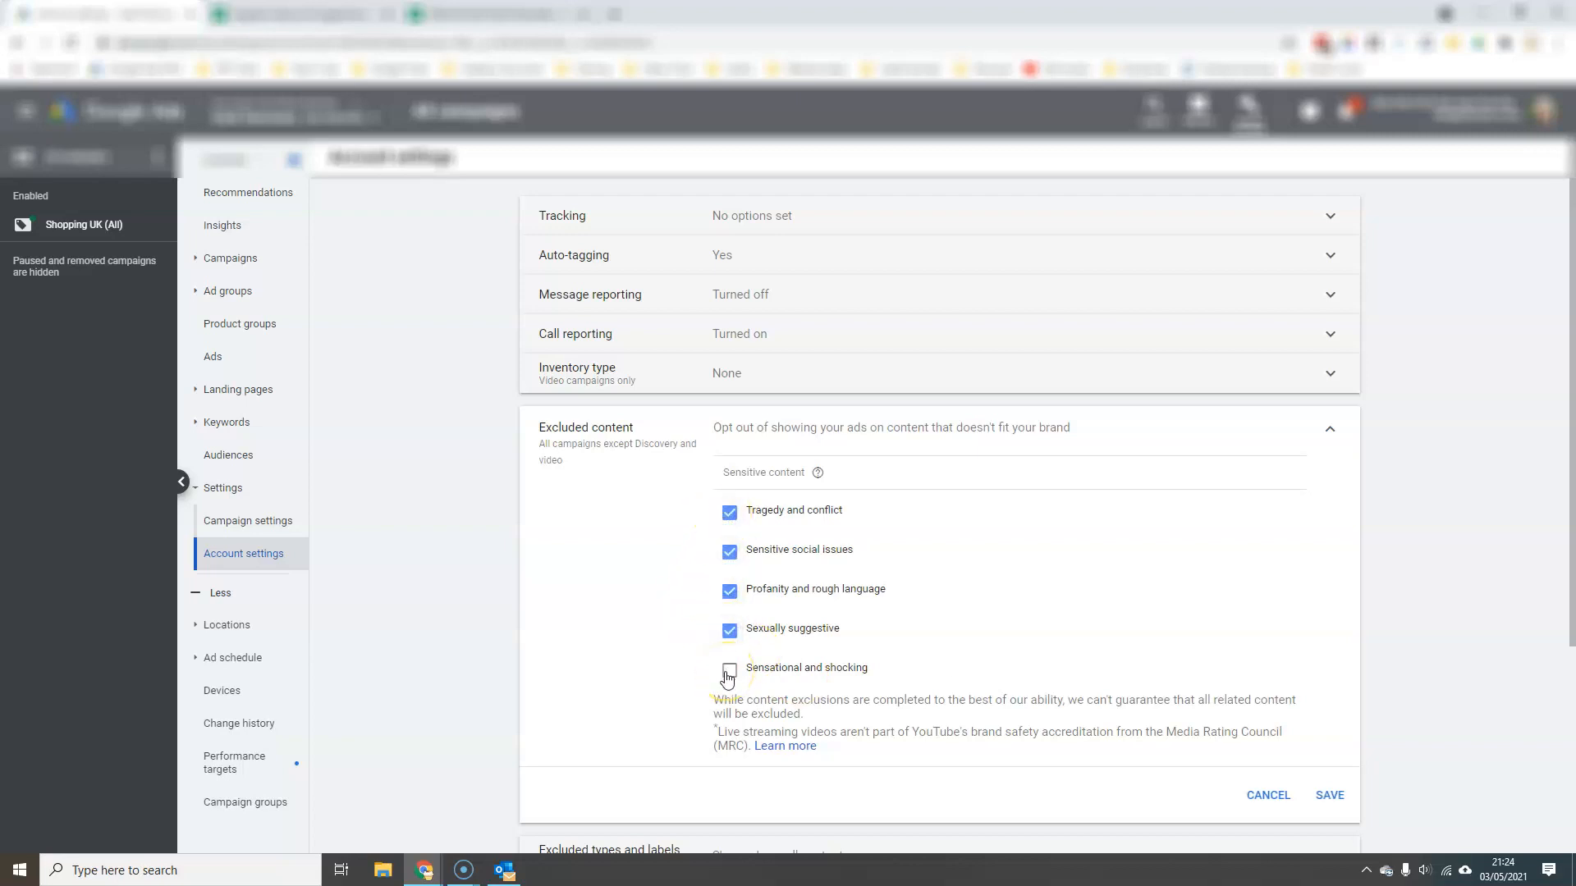
pyautogui.click(728, 671)
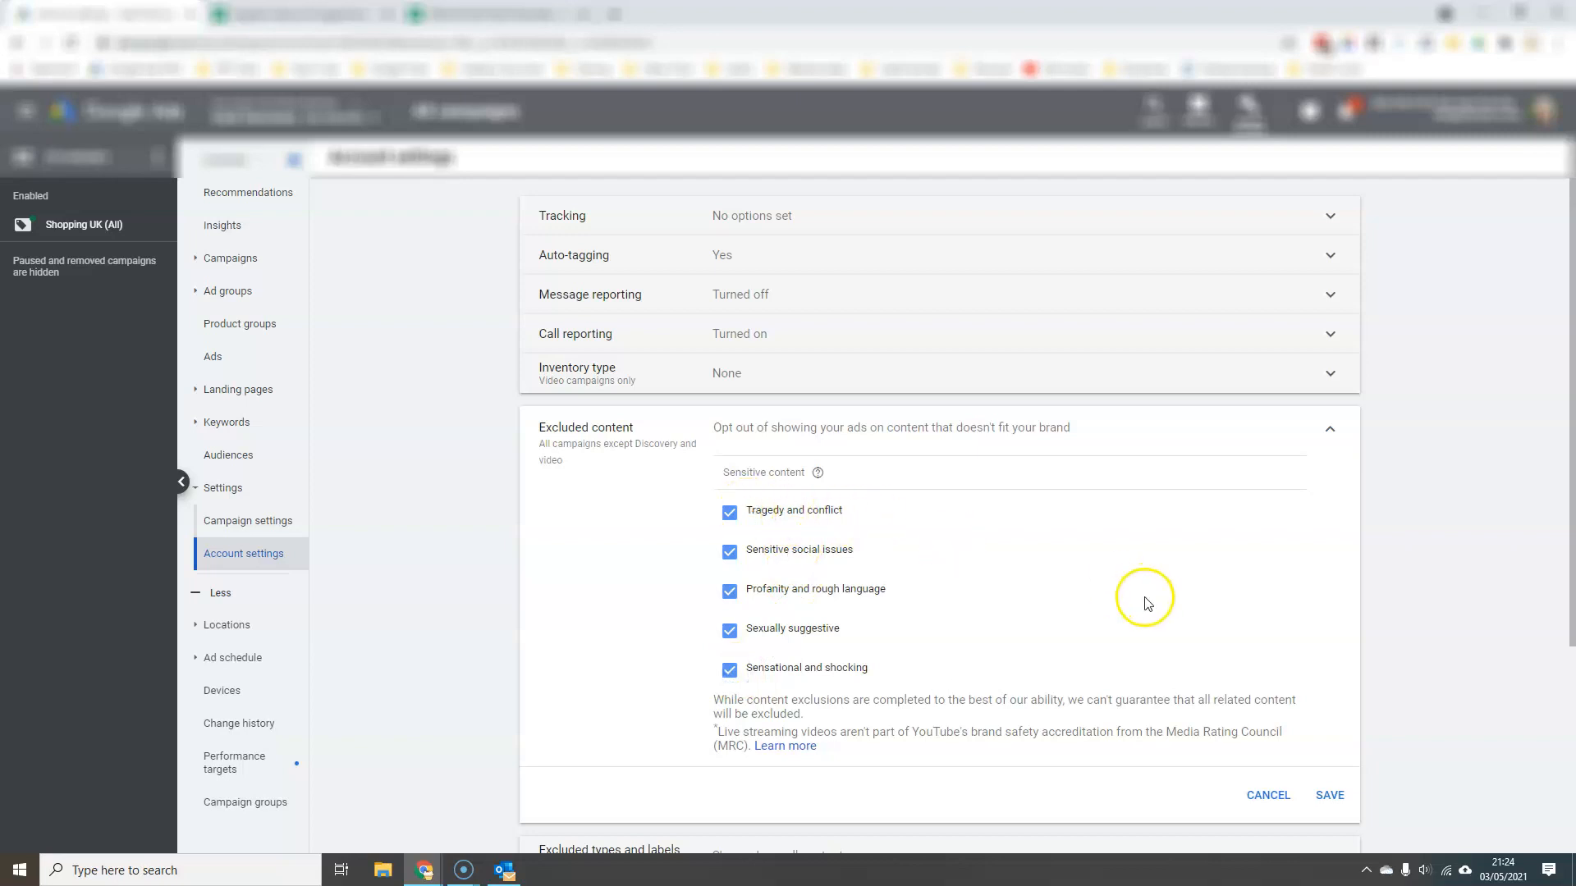
pyautogui.scroll(-2, 1146, 603)
pyautogui.click(1323, 629)
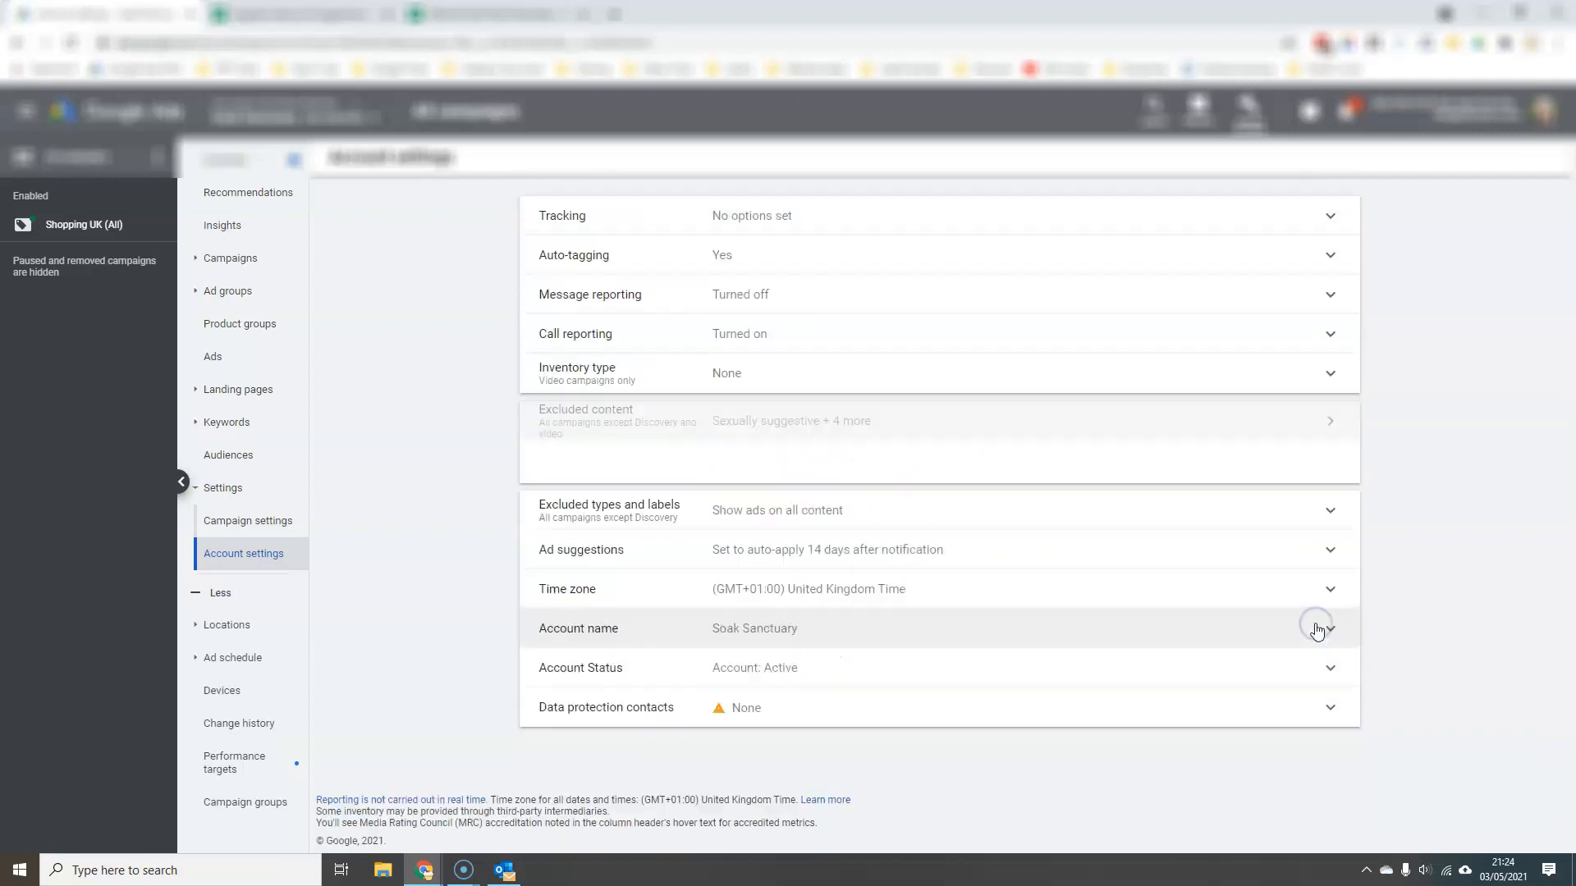
# Step: Exclude the Below-the-fold and Parked domains content types in the account's excluded types and labels, and save
pyautogui.click(1330, 459)
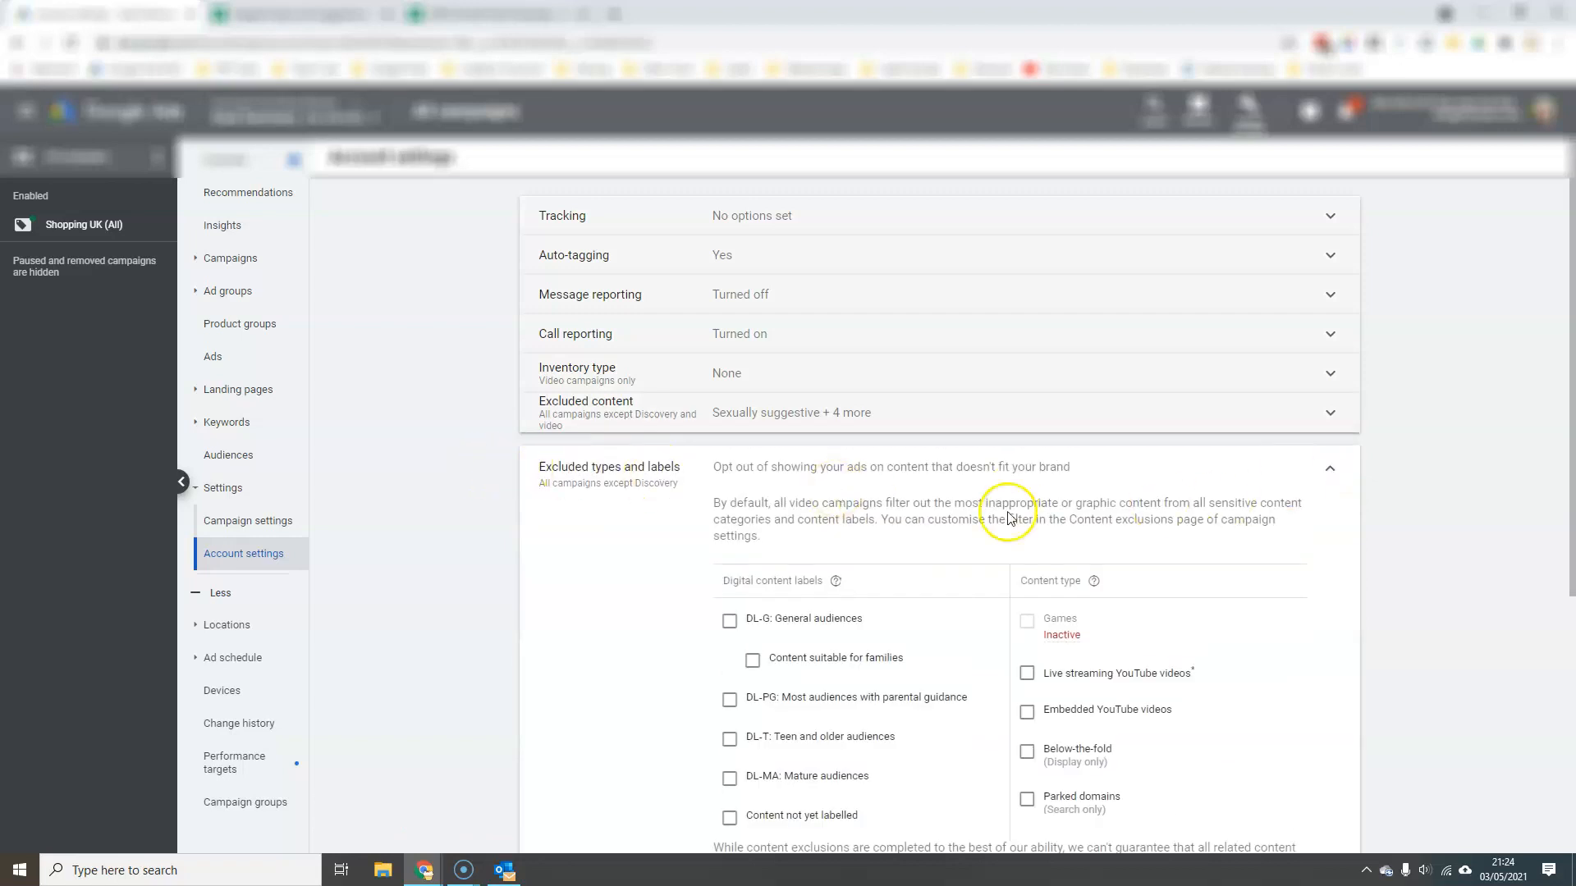
pyautogui.scroll(-2, 1306, 601)
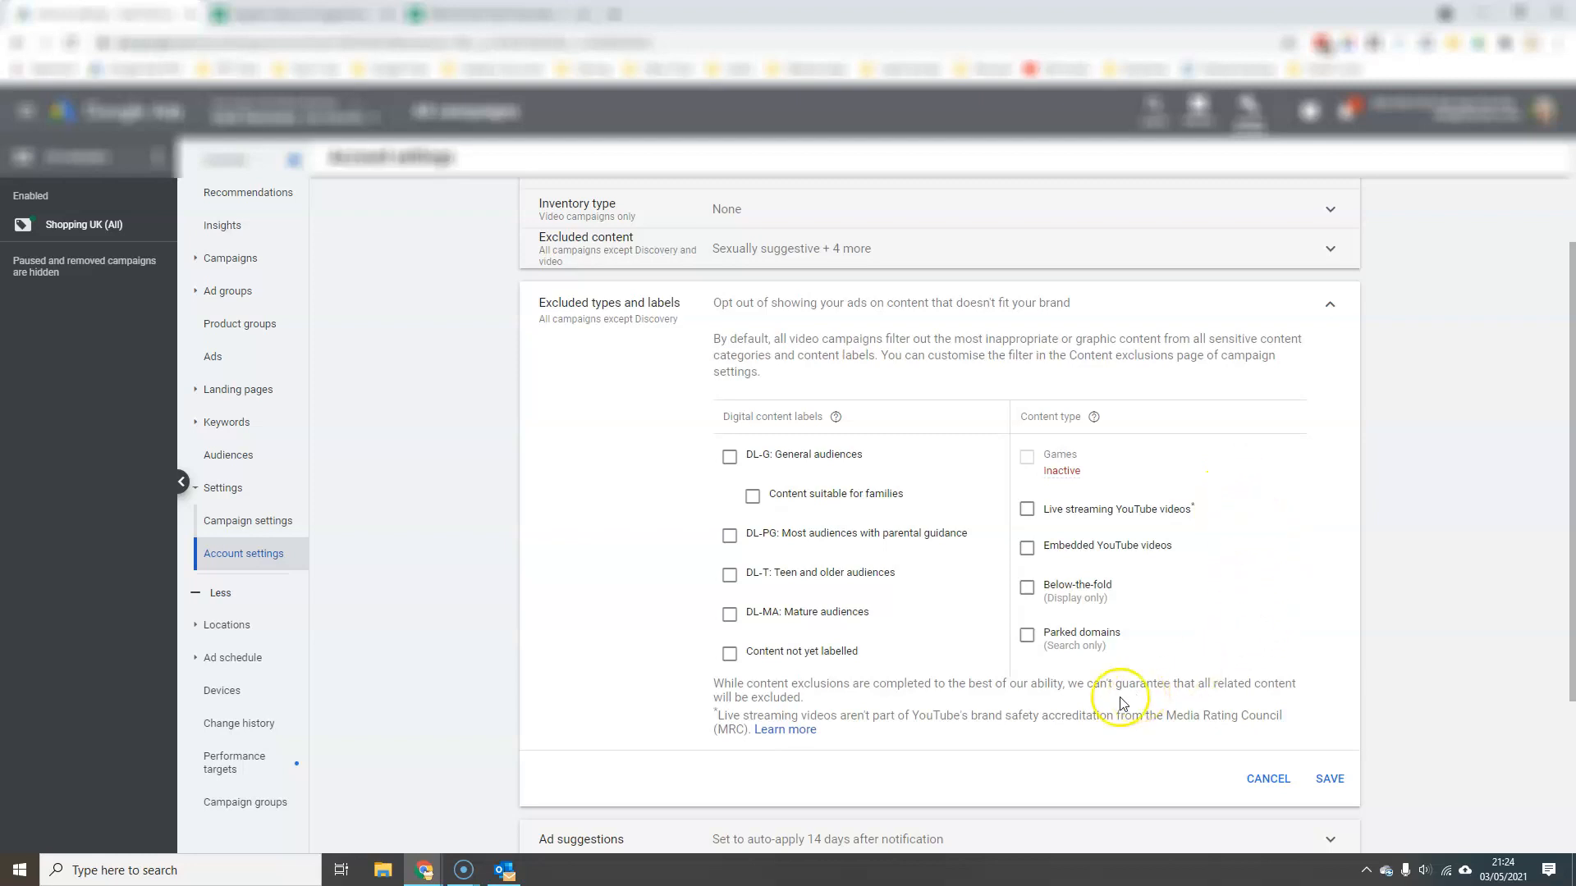
pyautogui.click(1027, 588)
pyautogui.click(1027, 636)
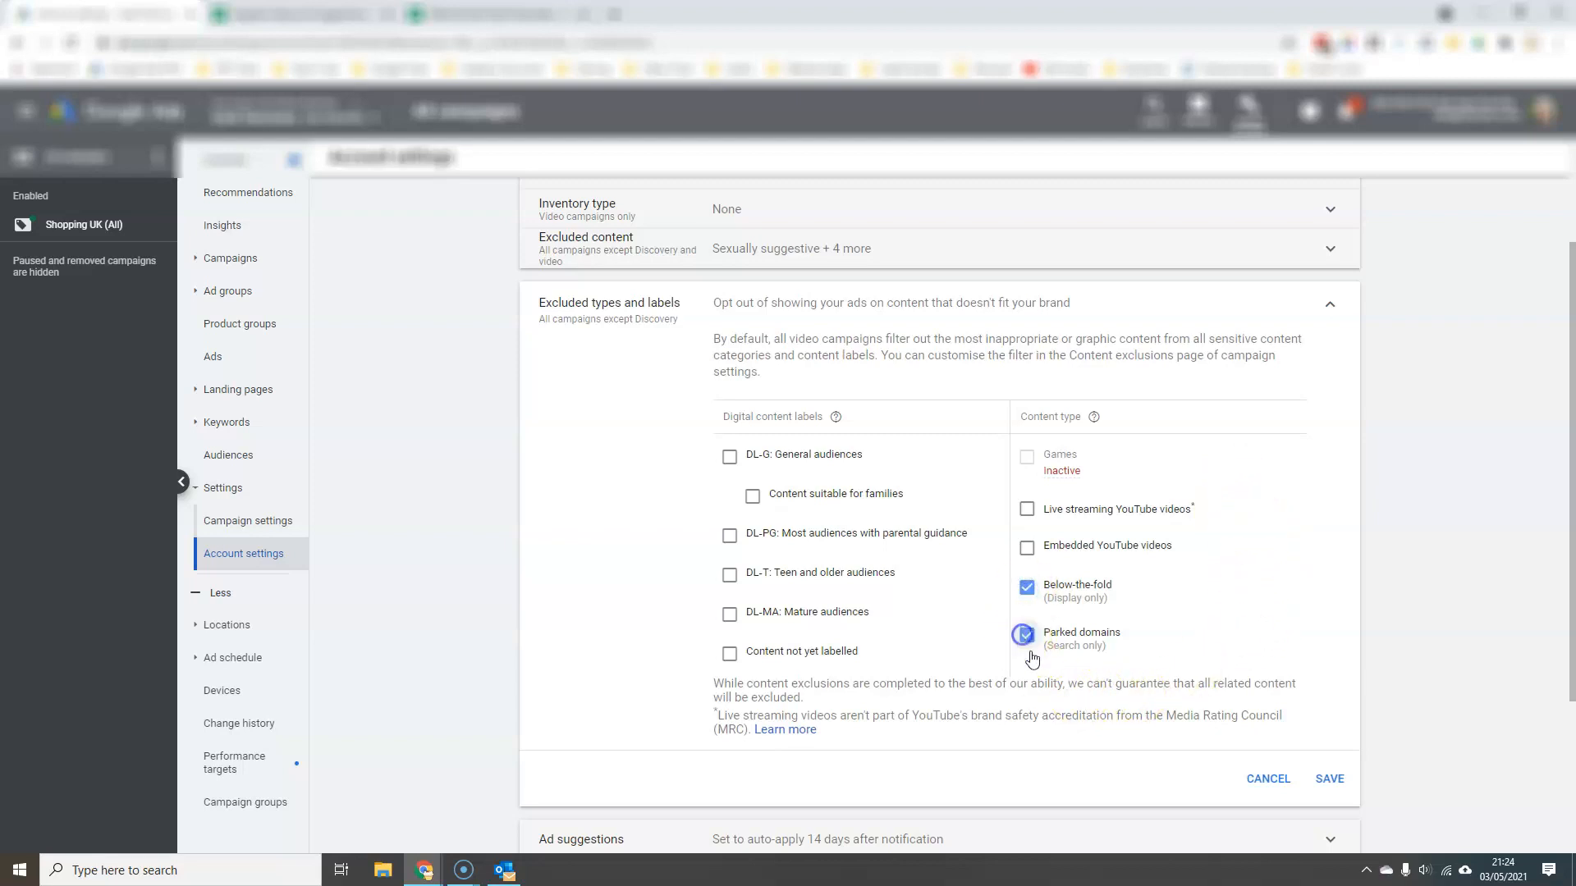
pyautogui.click(1354, 785)
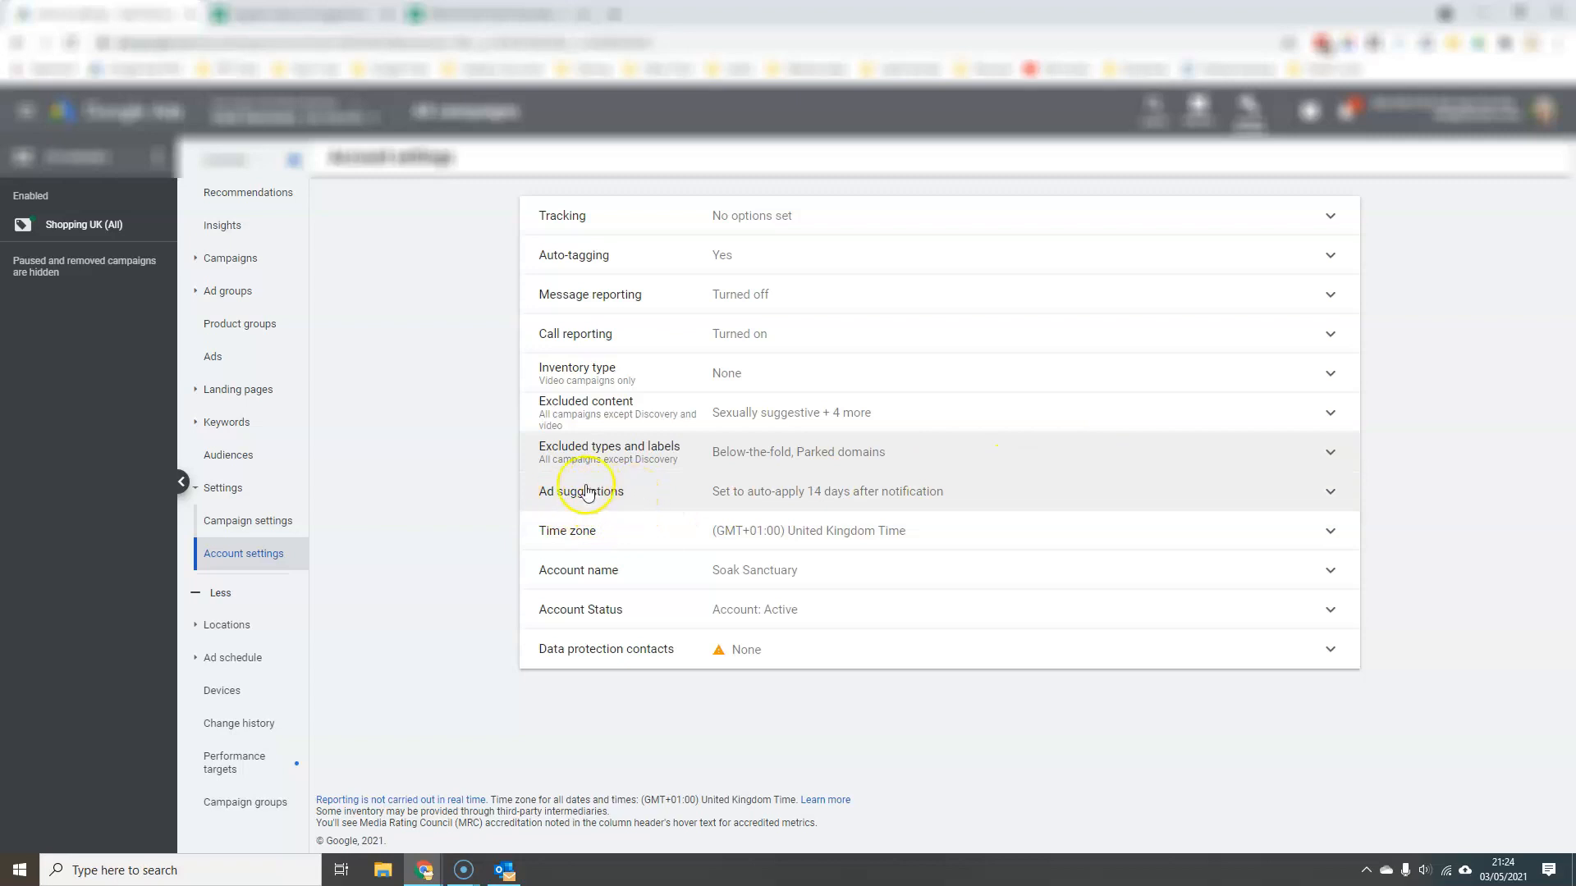
# Step: Set the account's ad suggestions to "Don't automatically apply ad suggestions" and save
pyautogui.click(1329, 494)
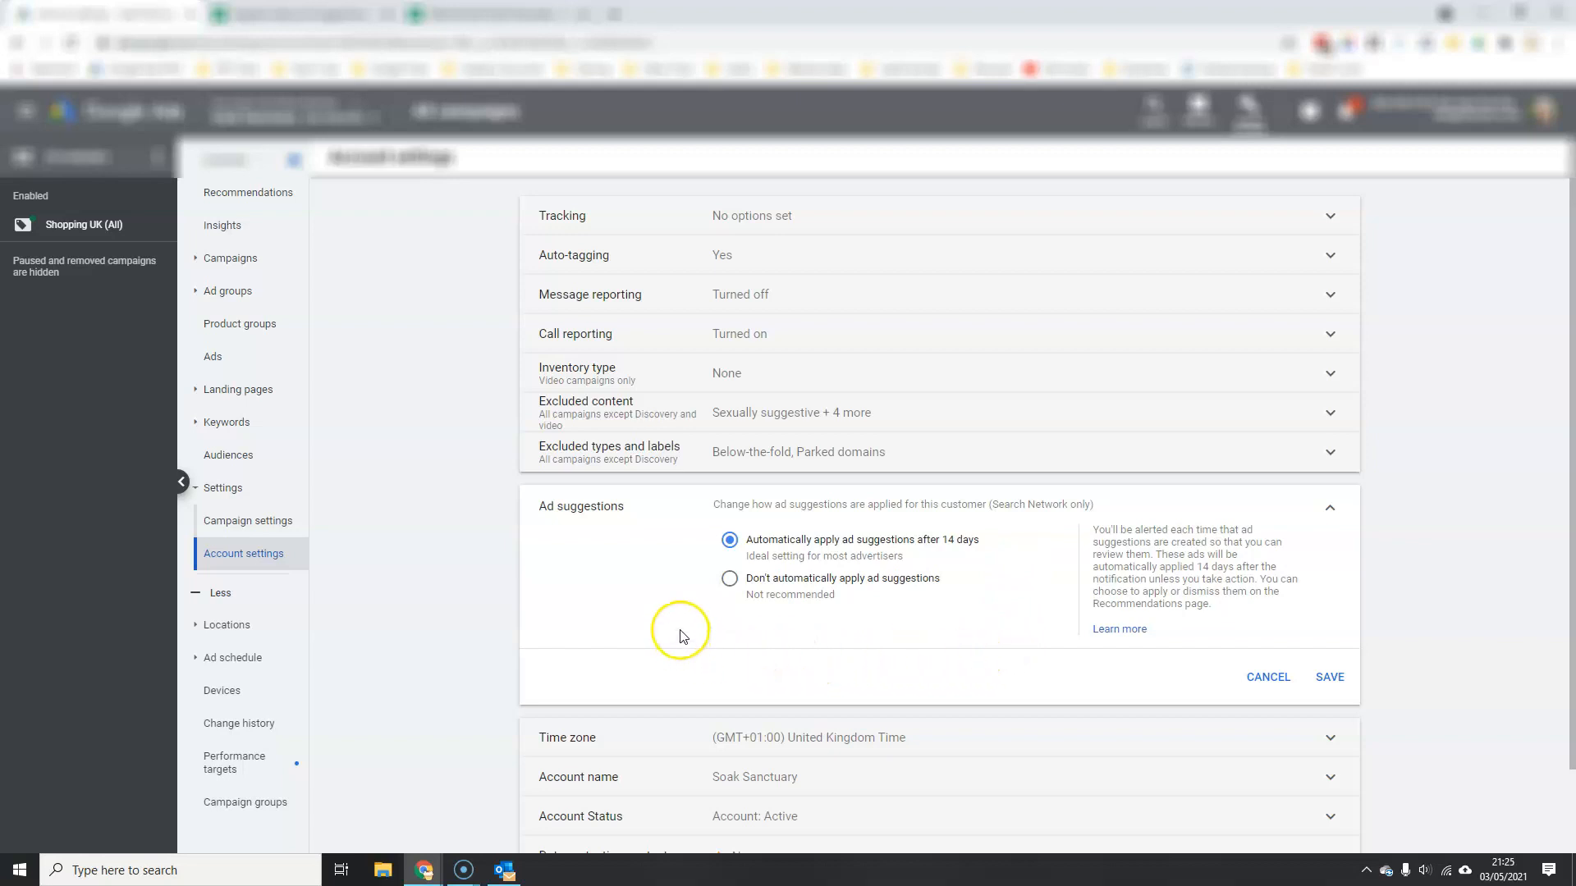
pyautogui.click(725, 583)
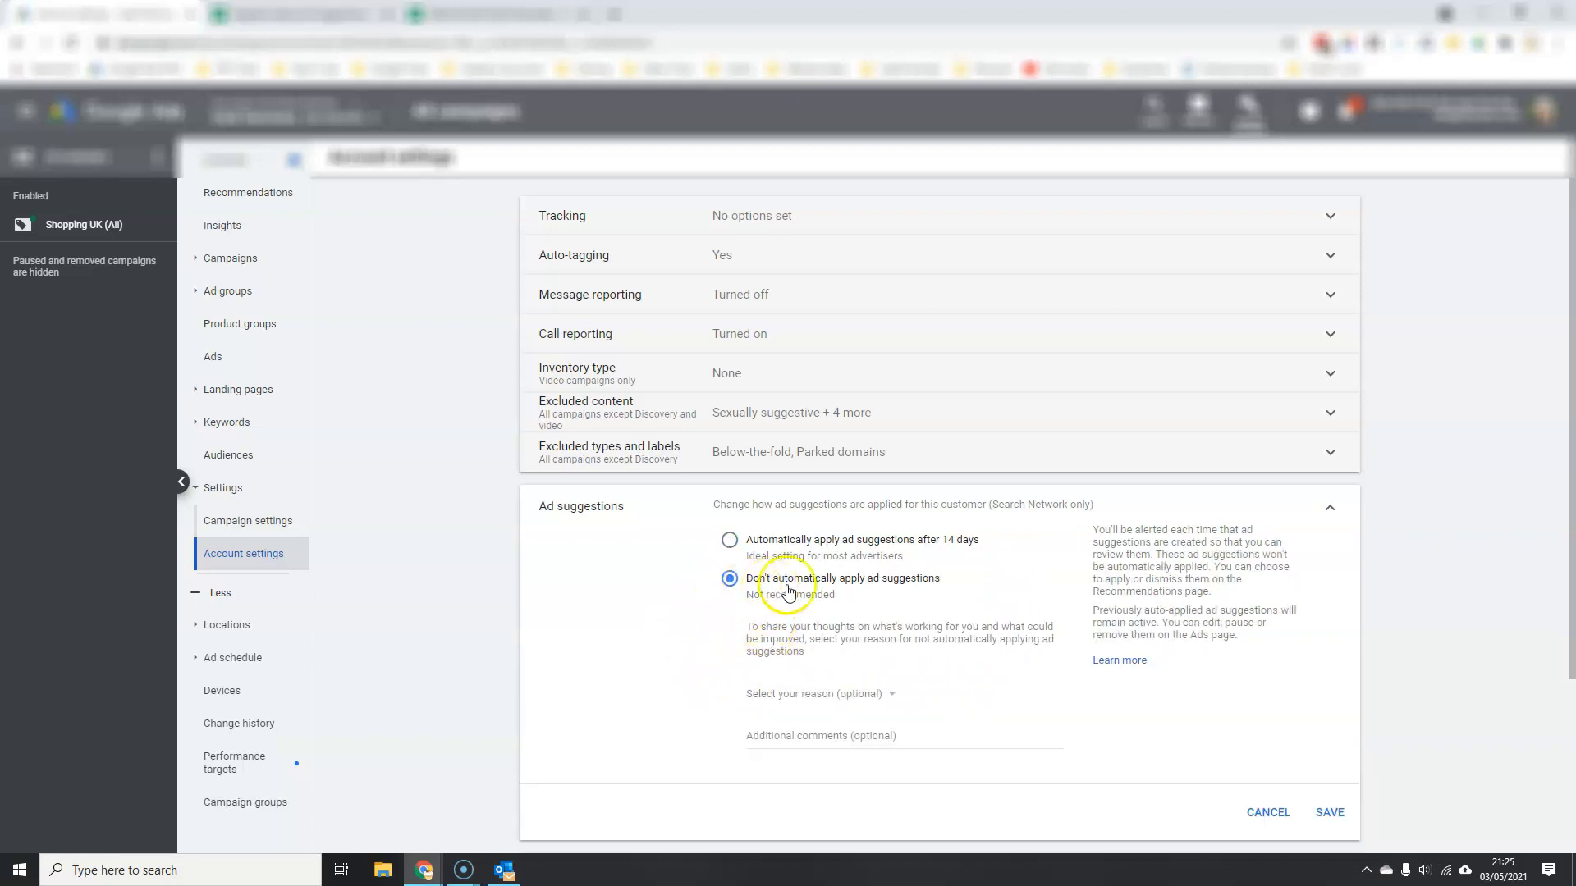
pyautogui.scroll(-3, 977, 605)
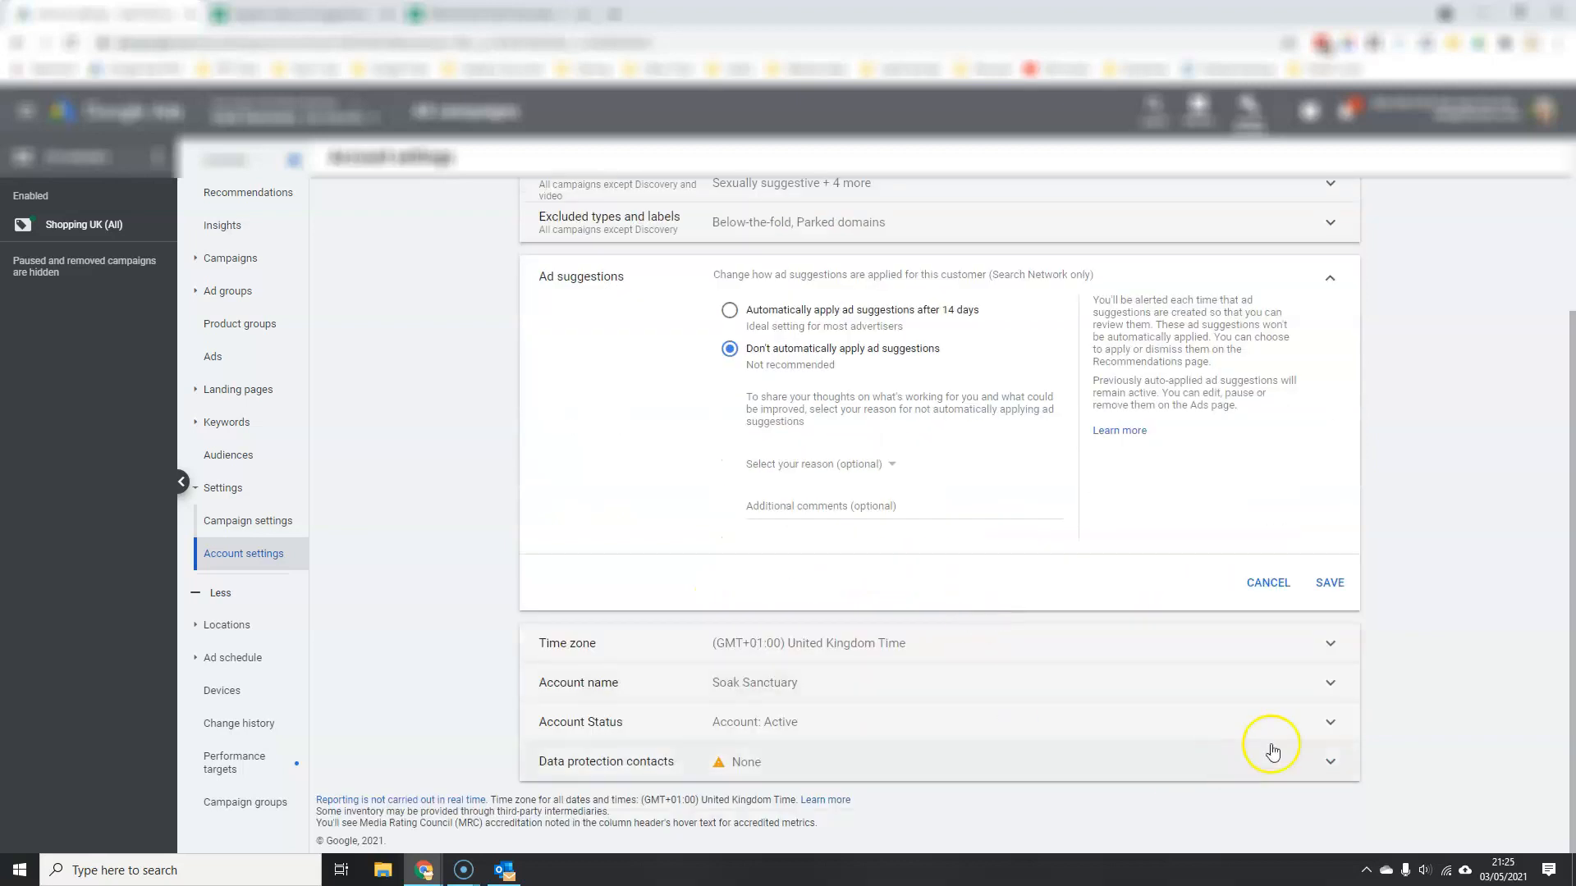
pyautogui.click(1327, 582)
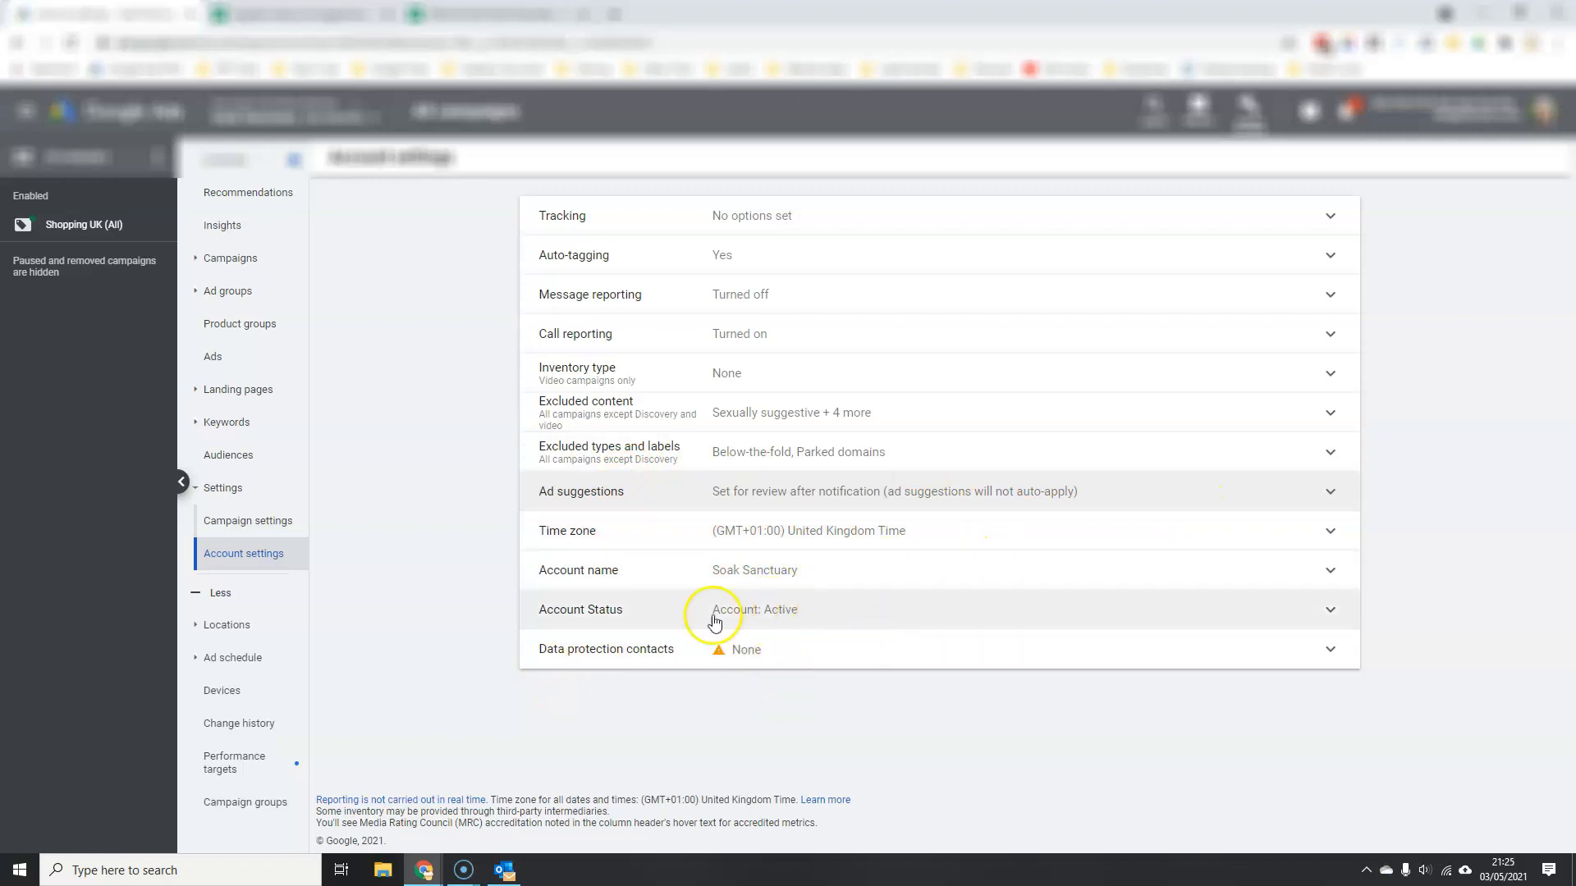
# Step: Examine the account's data protection contacts form, covering the primary contact and data protection officer fields, and close it
pyautogui.click(1329, 605)
pyautogui.click(1327, 629)
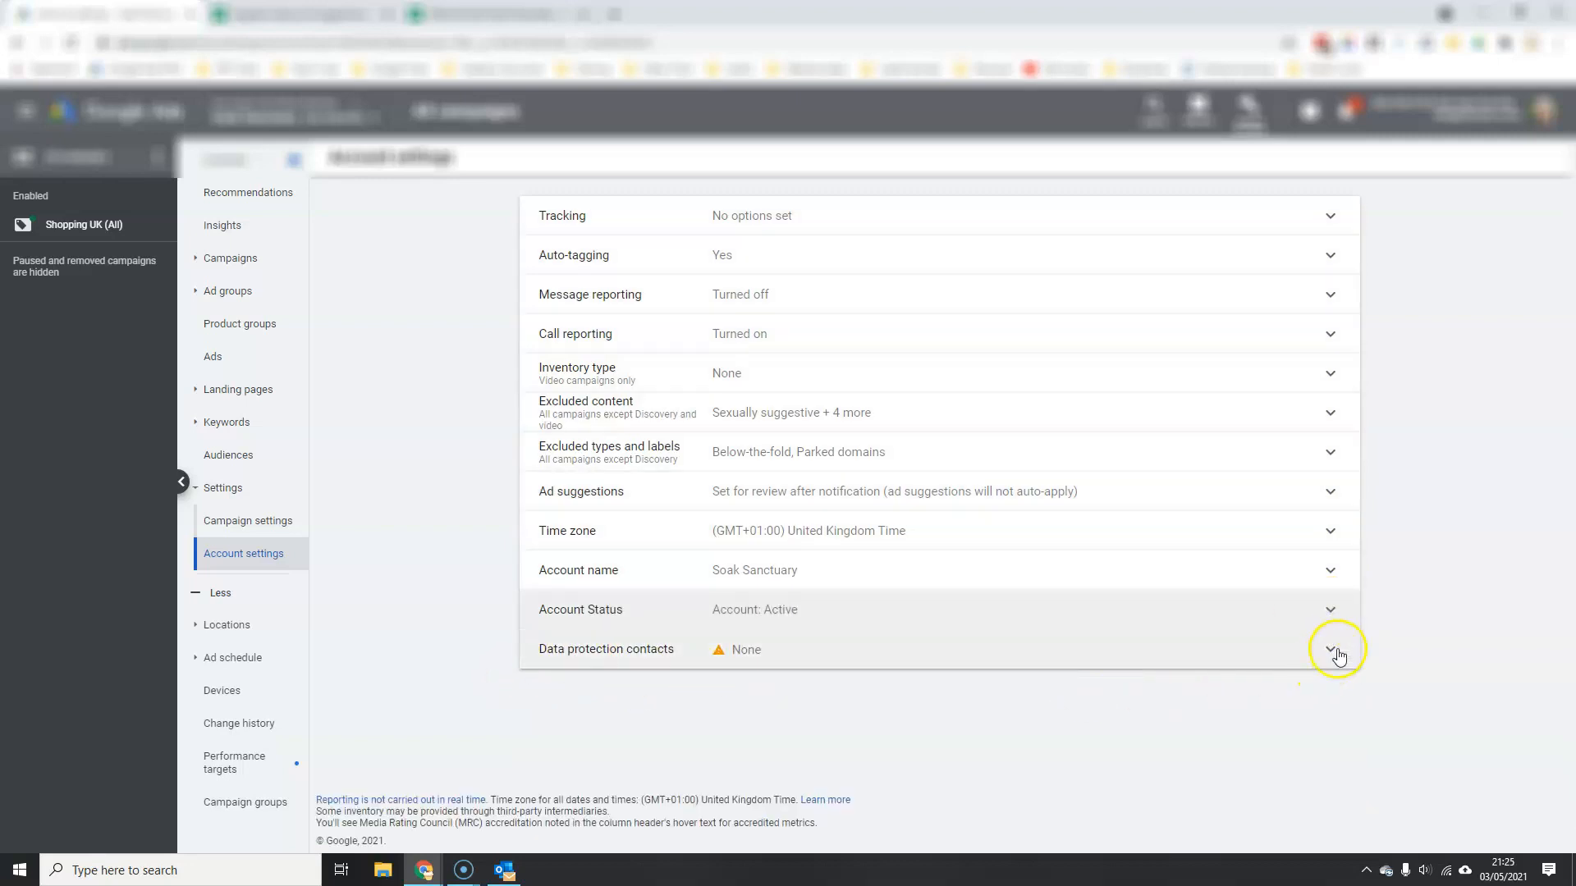
pyautogui.click(1336, 653)
pyautogui.scroll(-1, 820, 657)
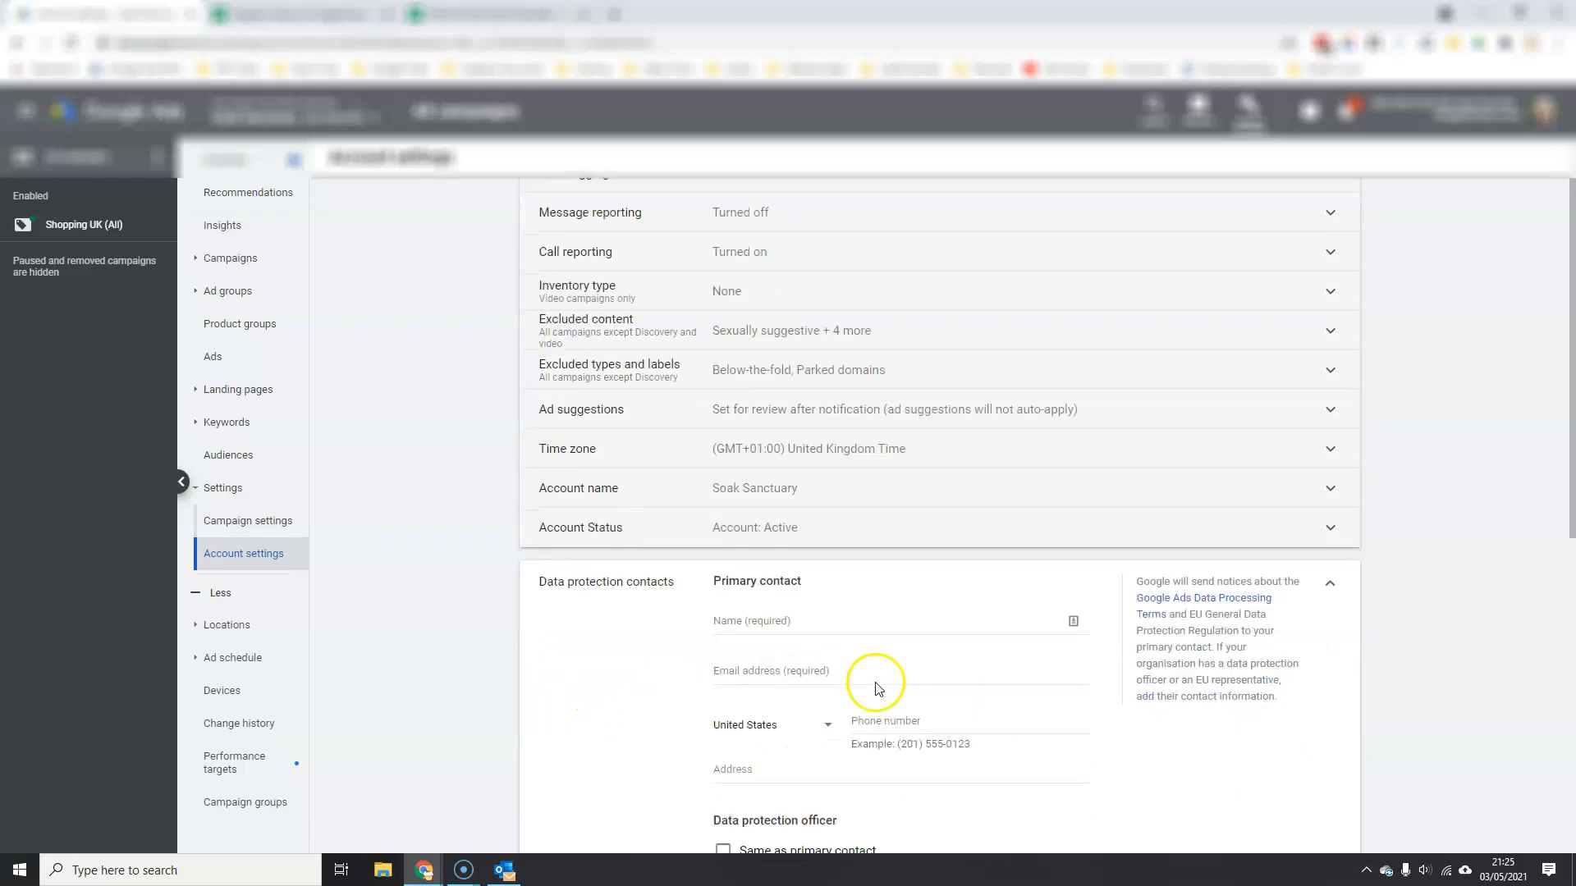
pyautogui.scroll(-1, 877, 688)
pyautogui.click(1327, 503)
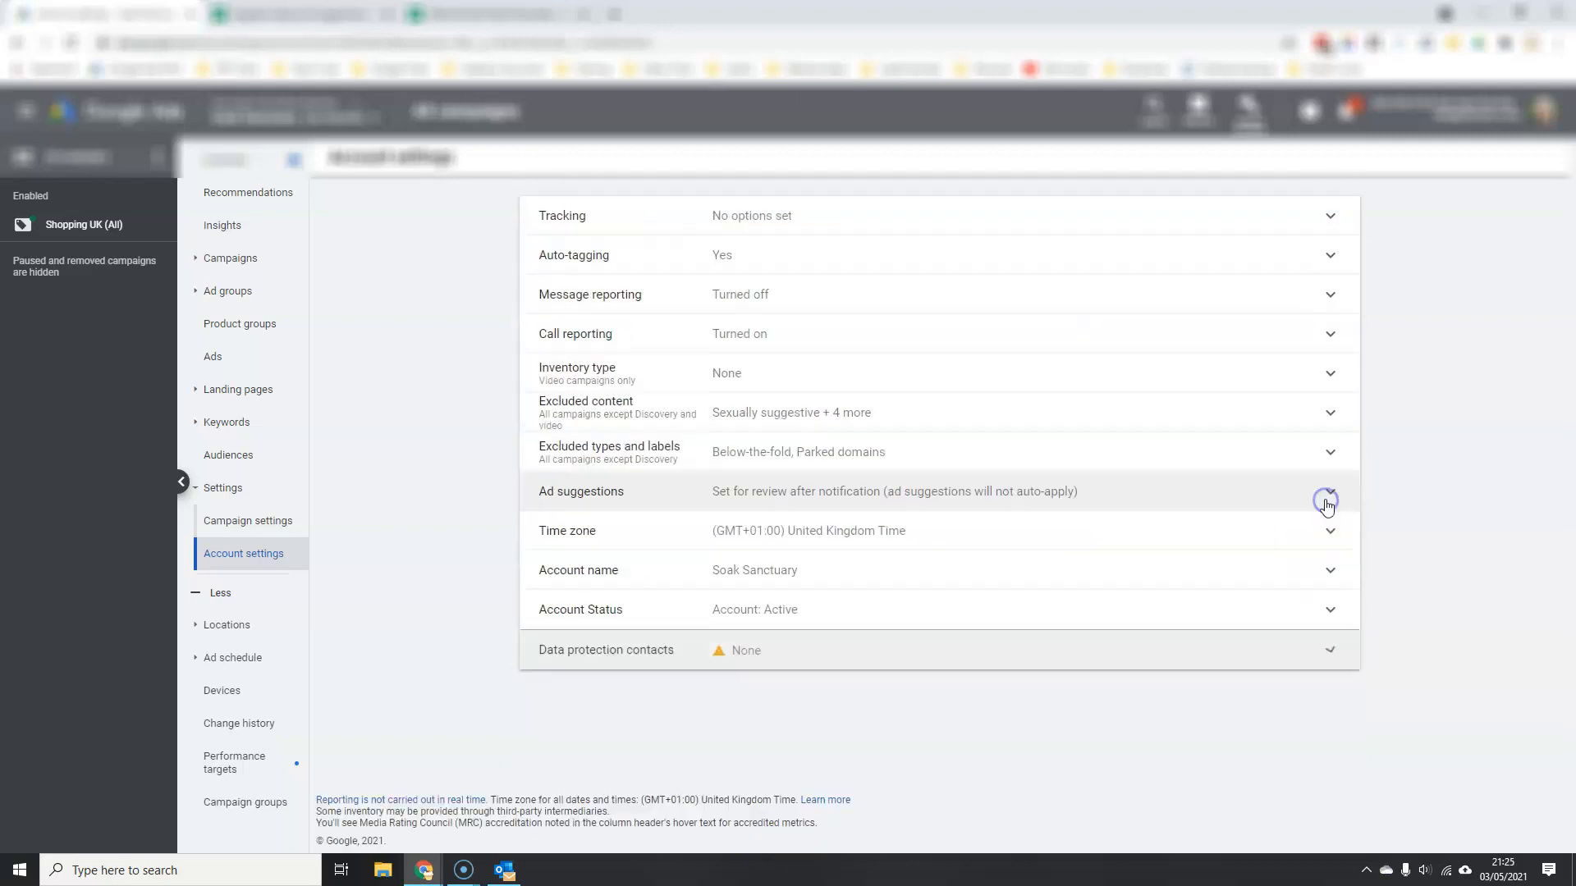
pyautogui.click(1328, 653)
pyautogui.scroll(-4, 1241, 668)
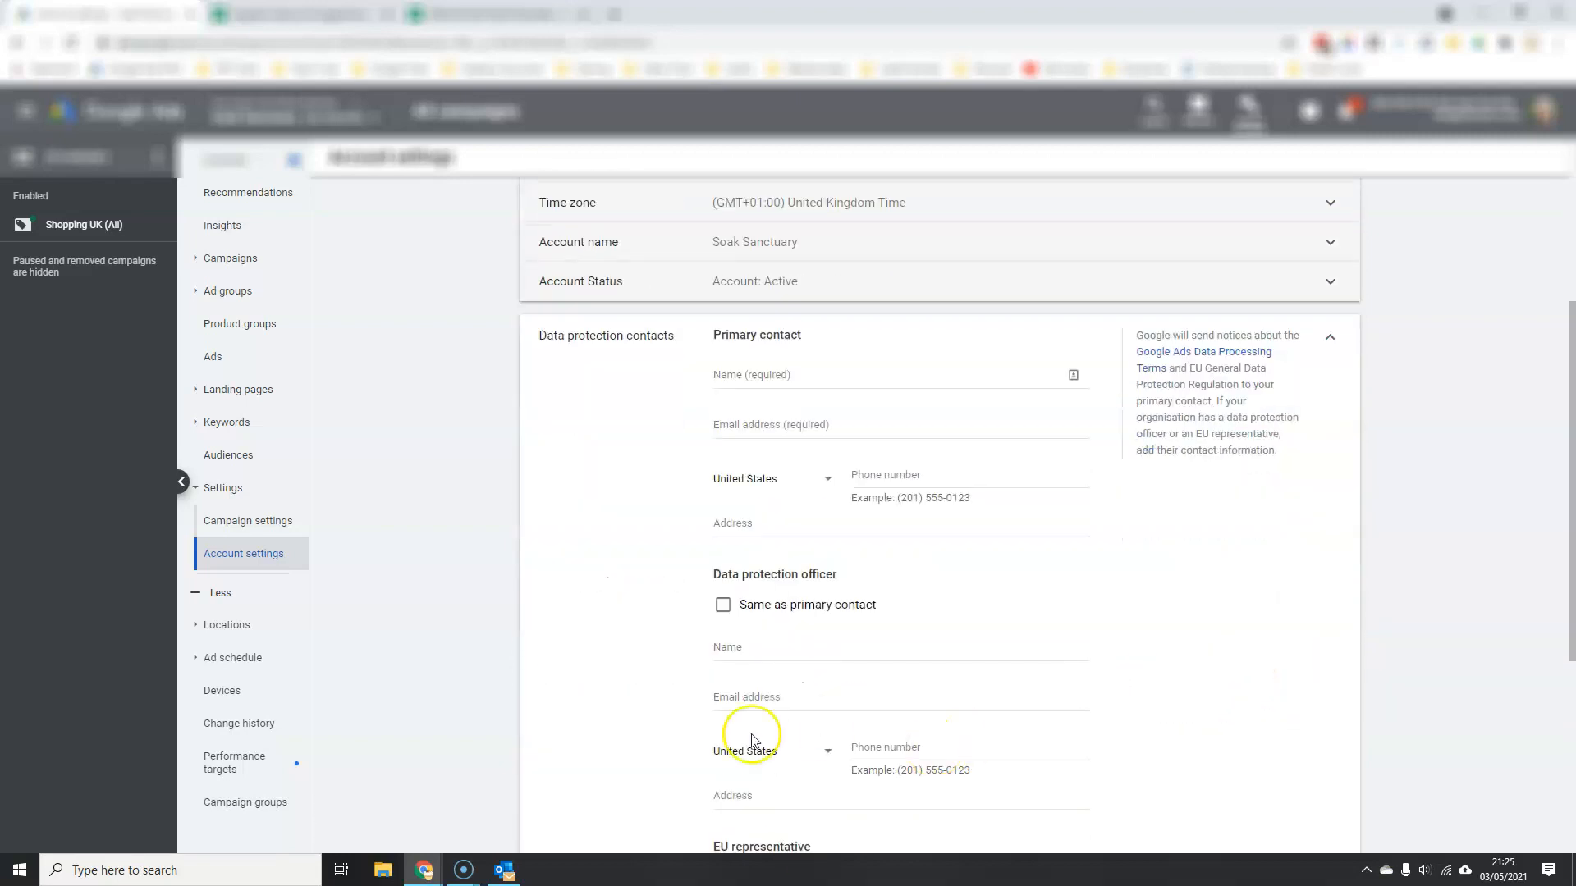
pyautogui.click(1329, 337)
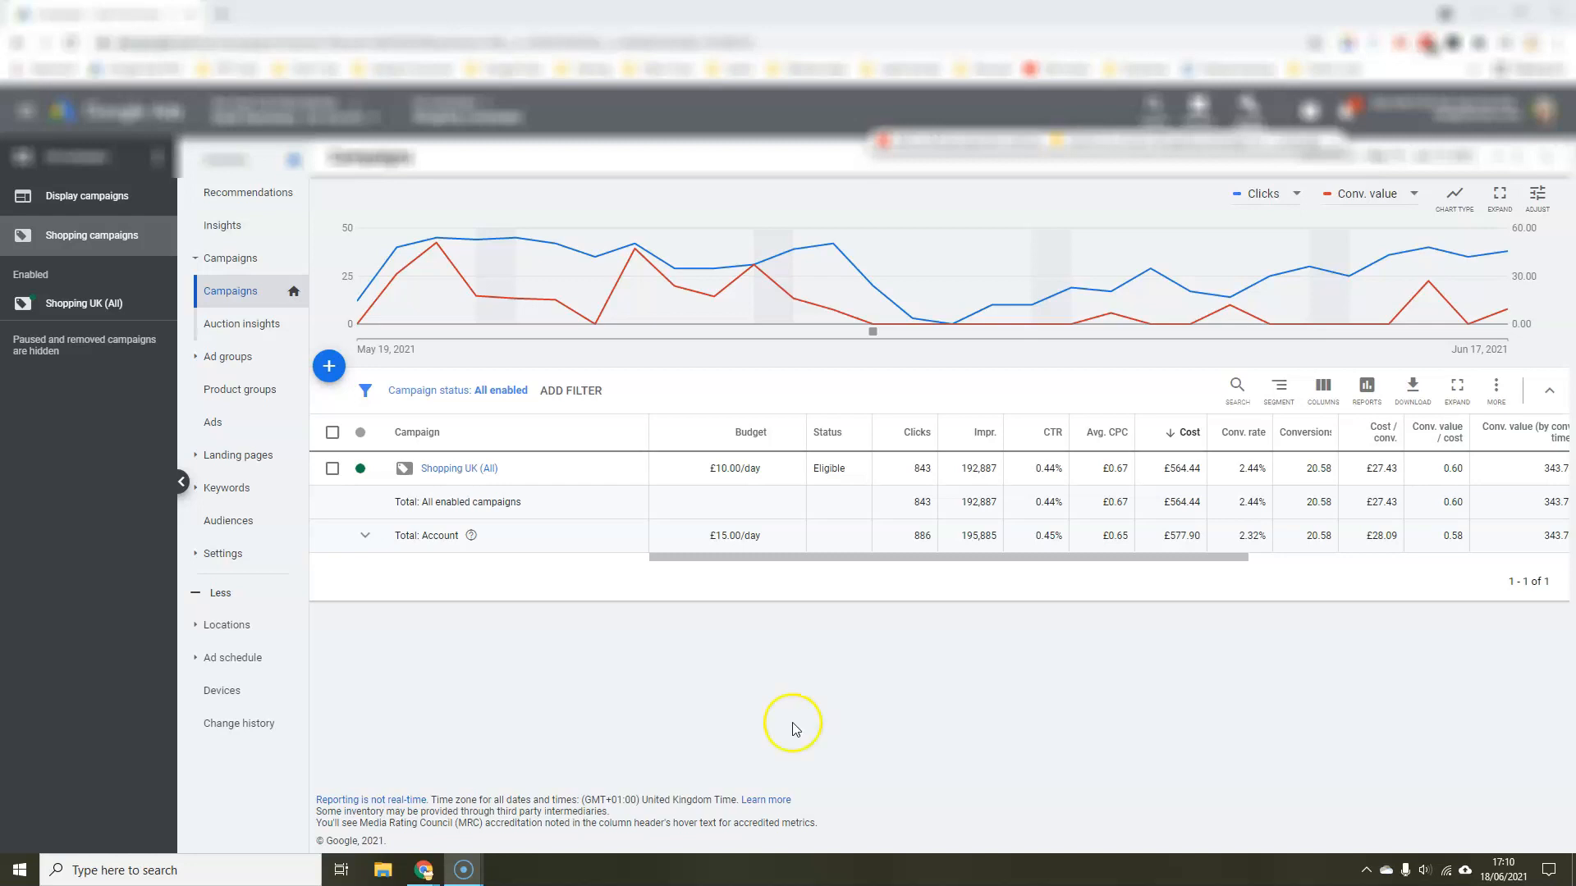
# Step: Open the Shopping UK (All) campaign's ad schedule for editing and set the first entry to Mondays, 00:00 to 00:00
pyautogui.click(461, 470)
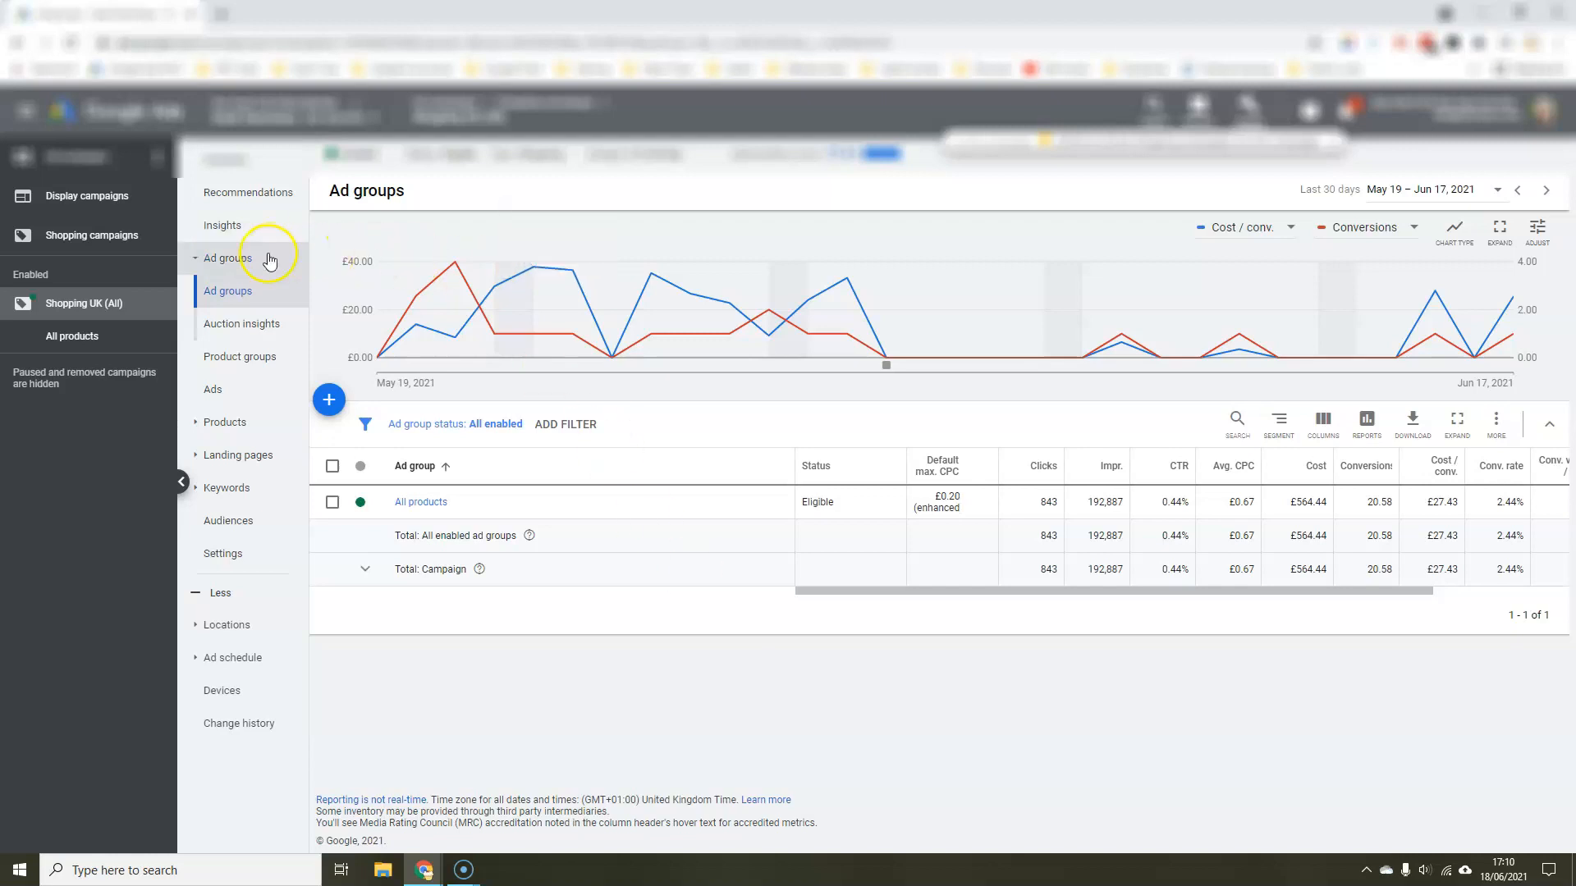
pyautogui.click(213, 658)
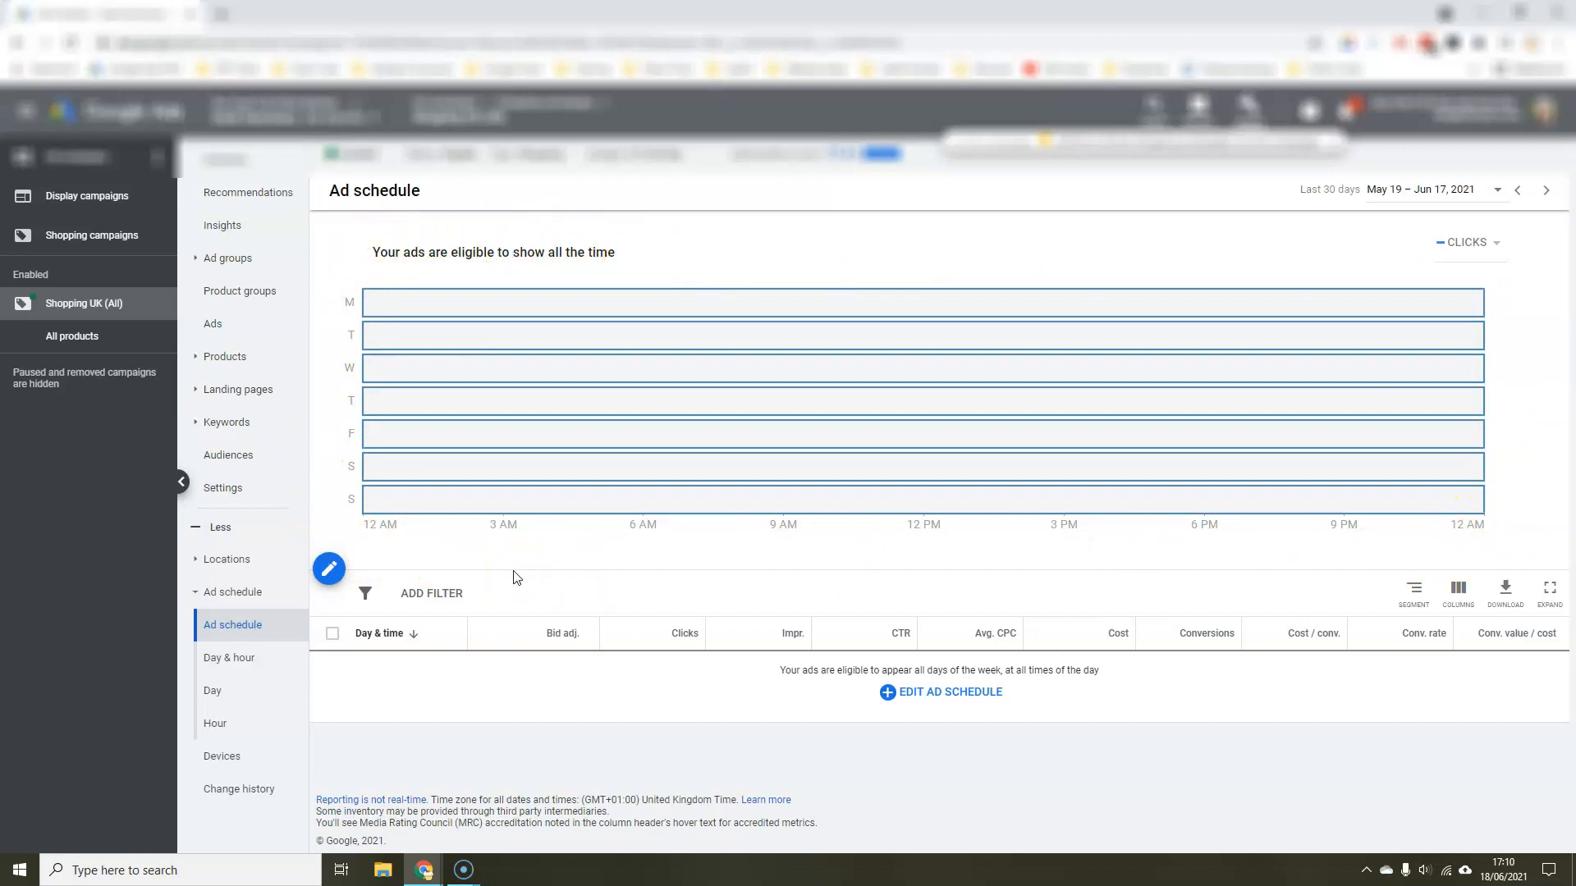
pyautogui.click(329, 568)
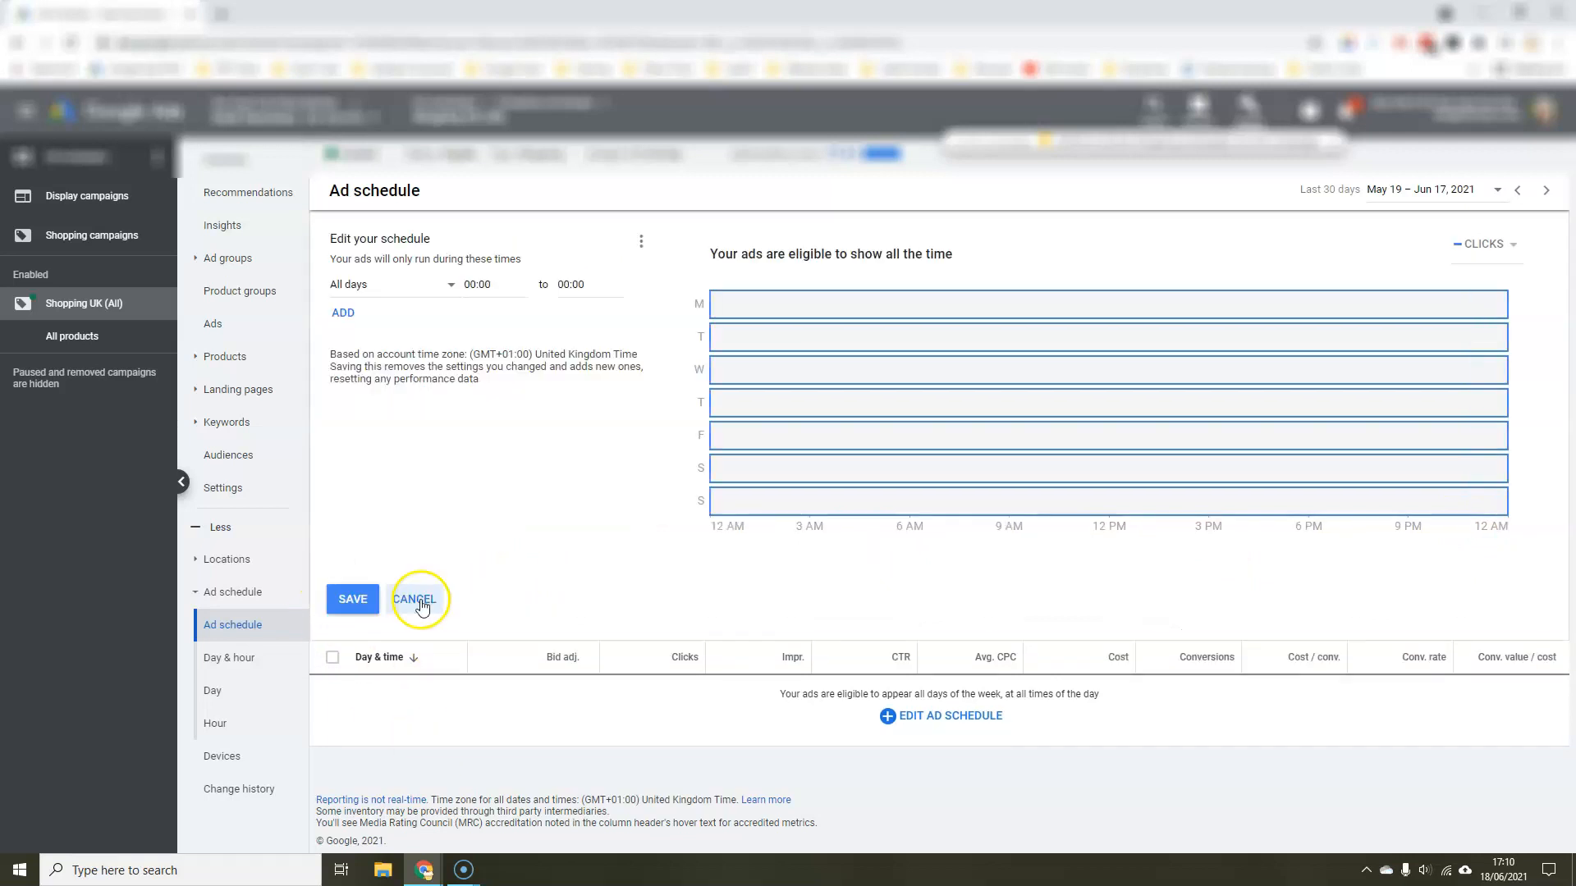
pyautogui.click(451, 285)
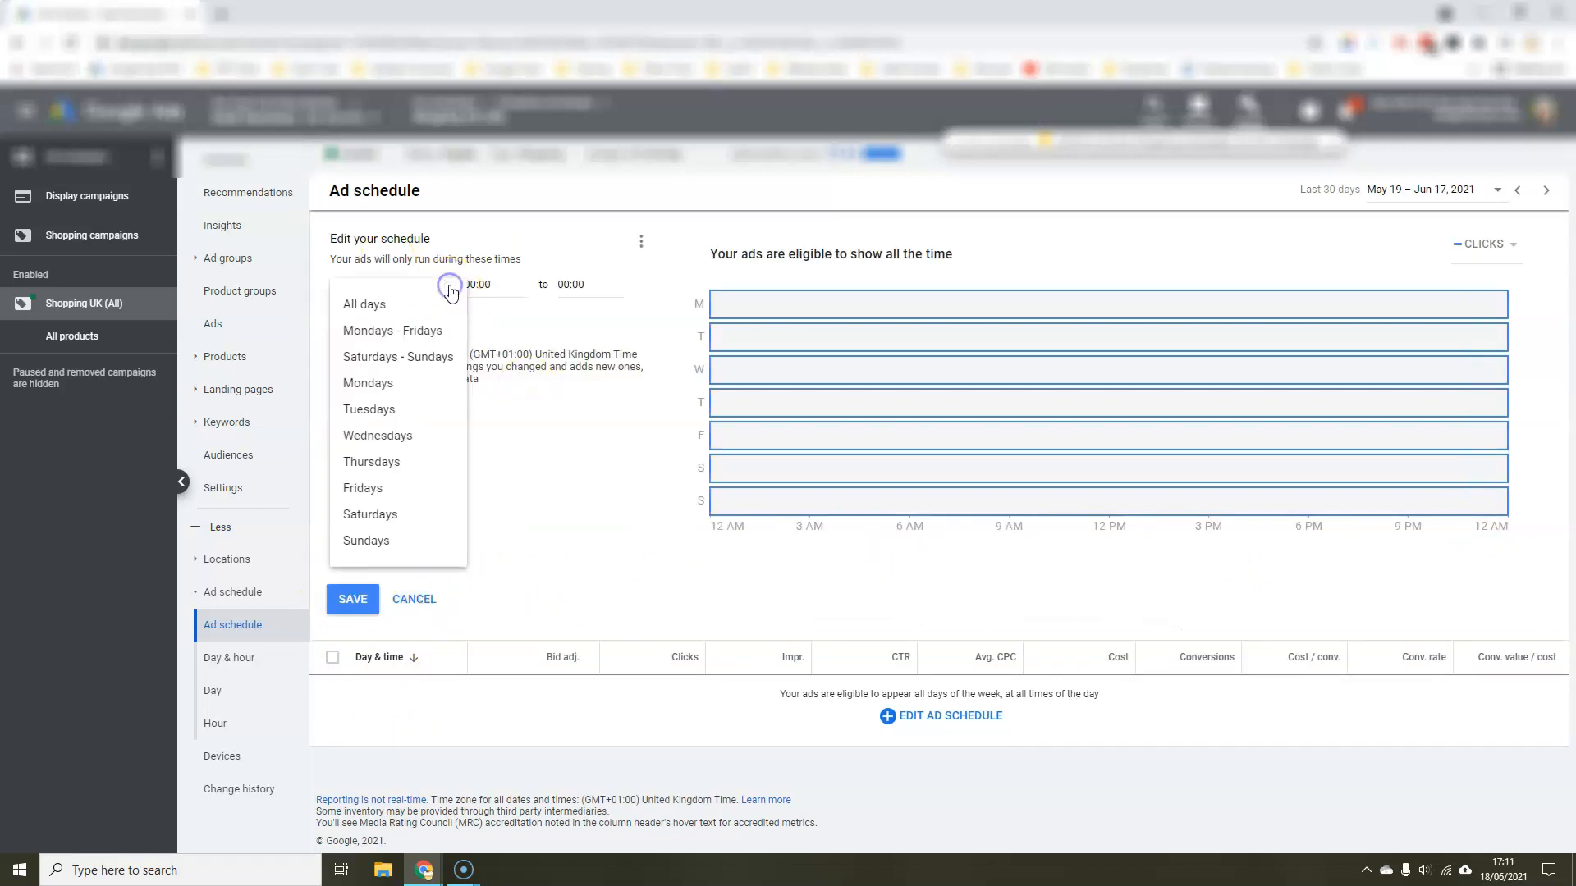
pyautogui.click(365, 385)
# Step: Add separate Tuesdays, Wednesdays and Thursdays entries to the ad schedule, each running 00:00 to 00:00
pyautogui.click(343, 312)
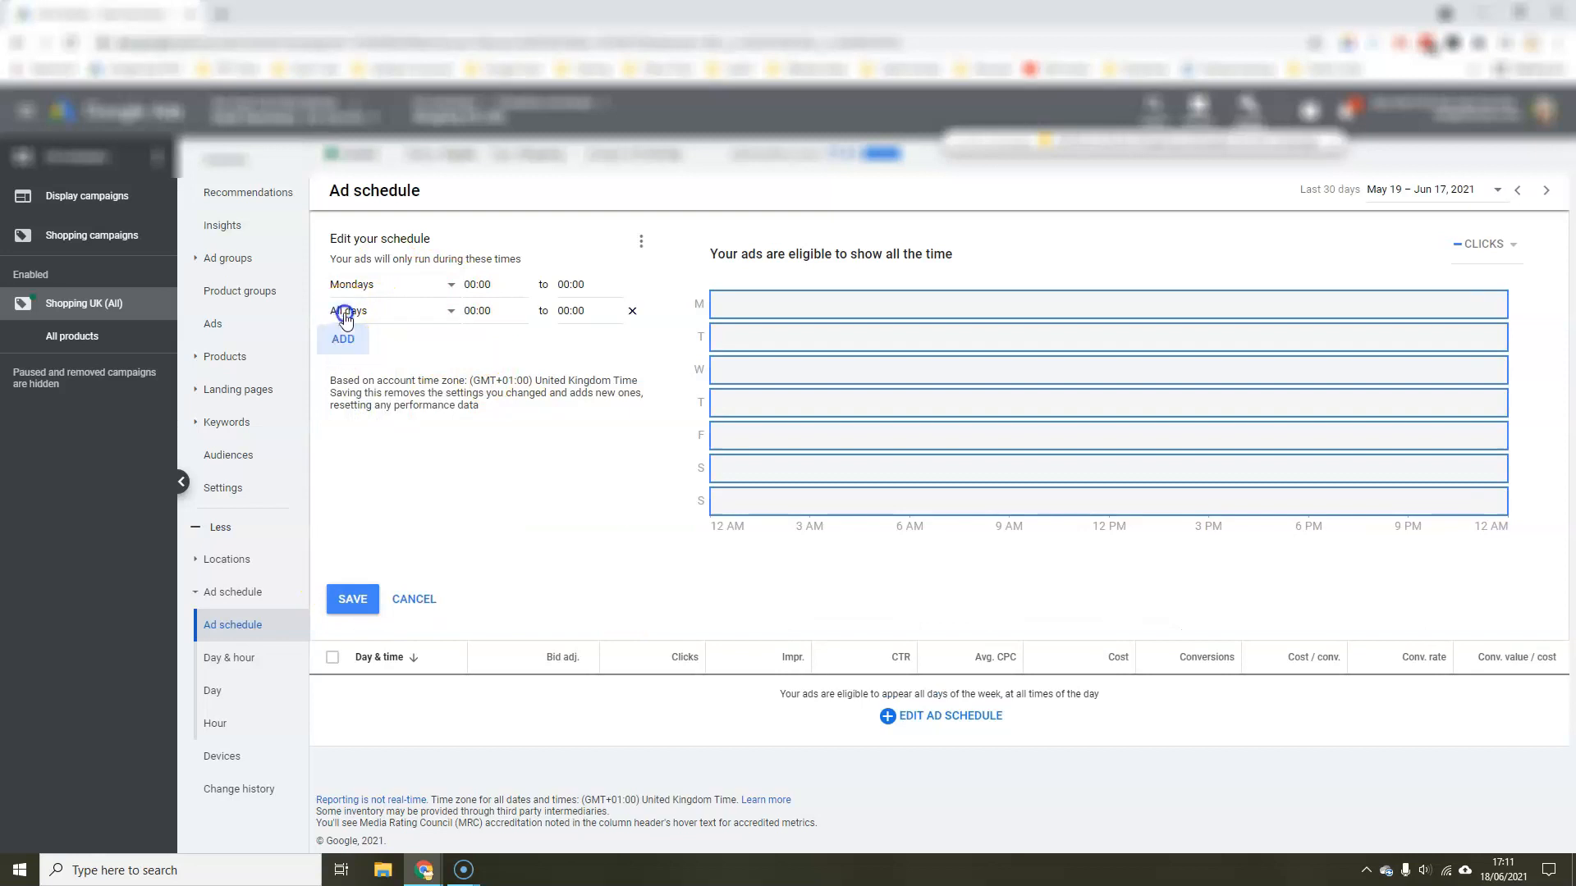
pyautogui.click(453, 314)
pyautogui.click(392, 437)
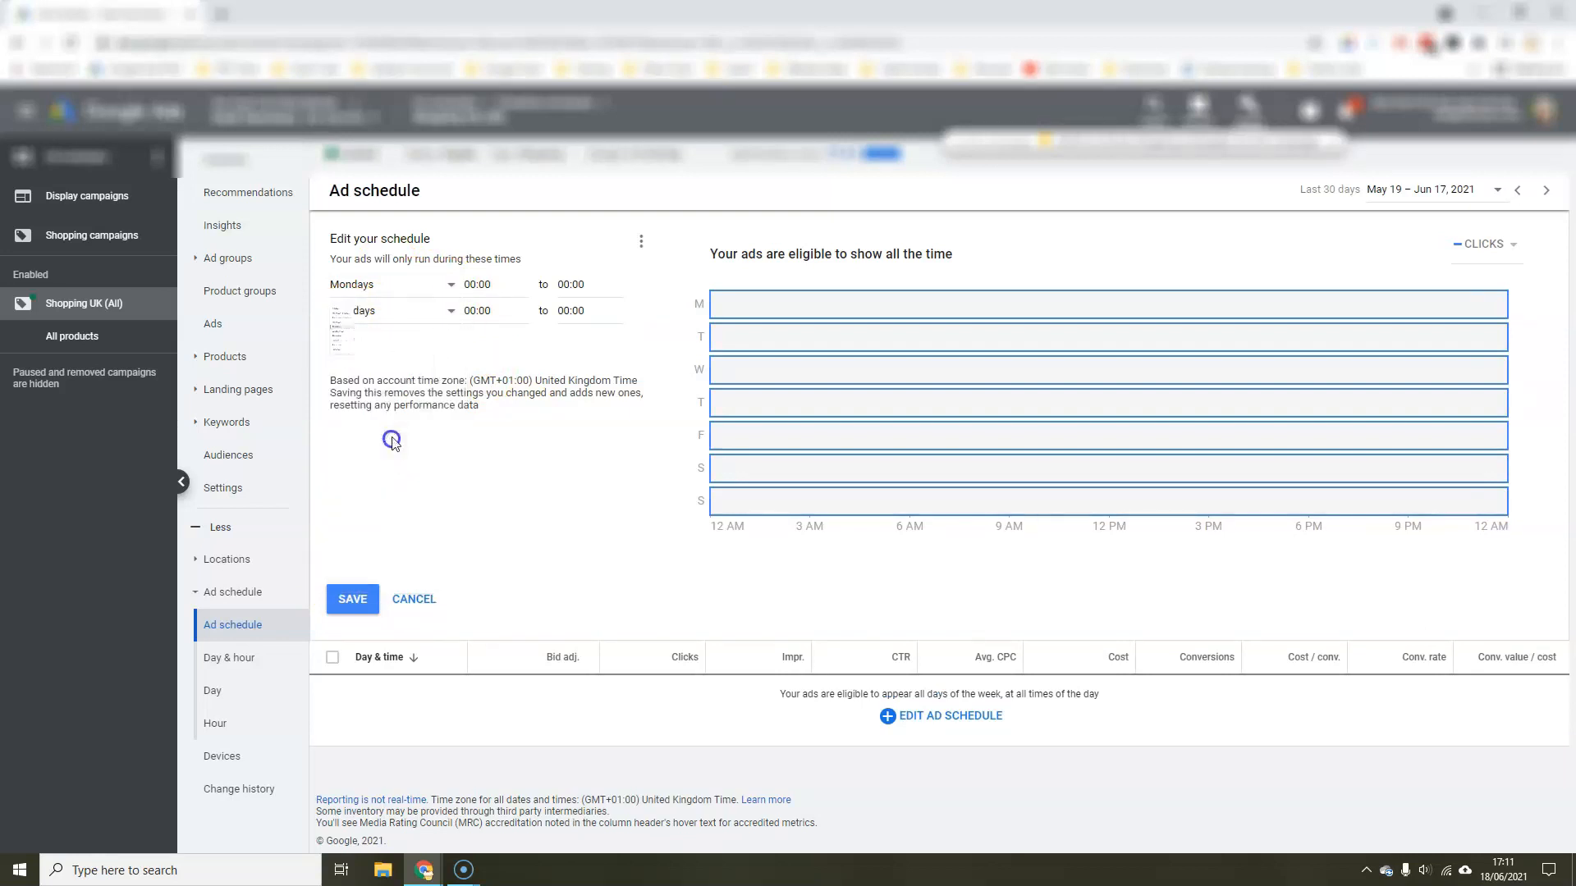
pyautogui.click(349, 339)
pyautogui.click(342, 337)
pyautogui.click(415, 461)
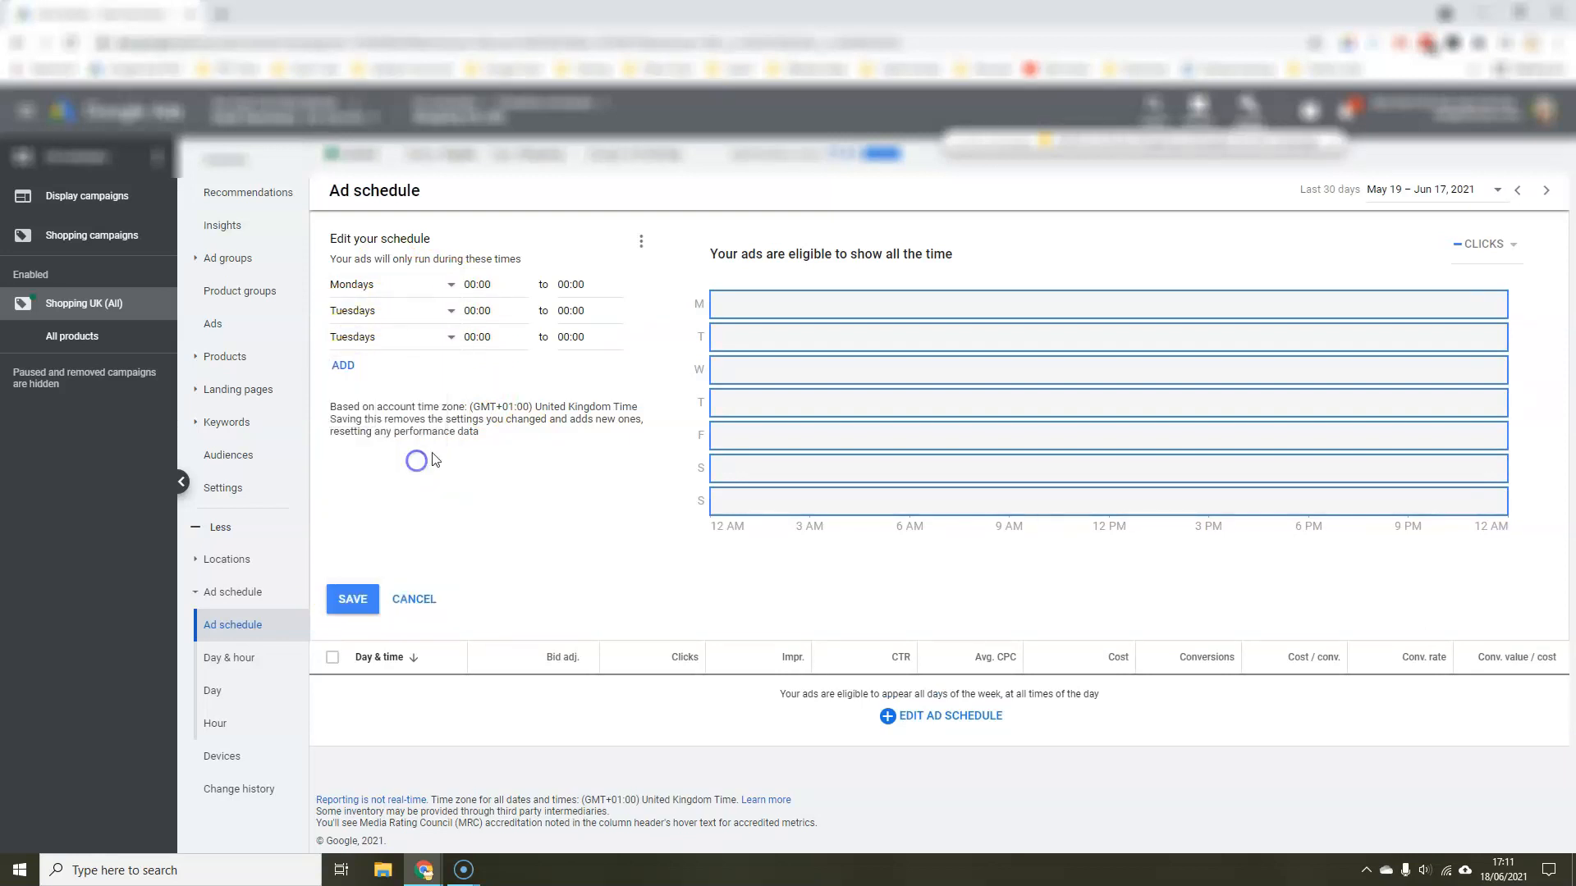
pyautogui.click(344, 364)
pyautogui.click(344, 362)
pyautogui.click(408, 555)
pyautogui.click(450, 337)
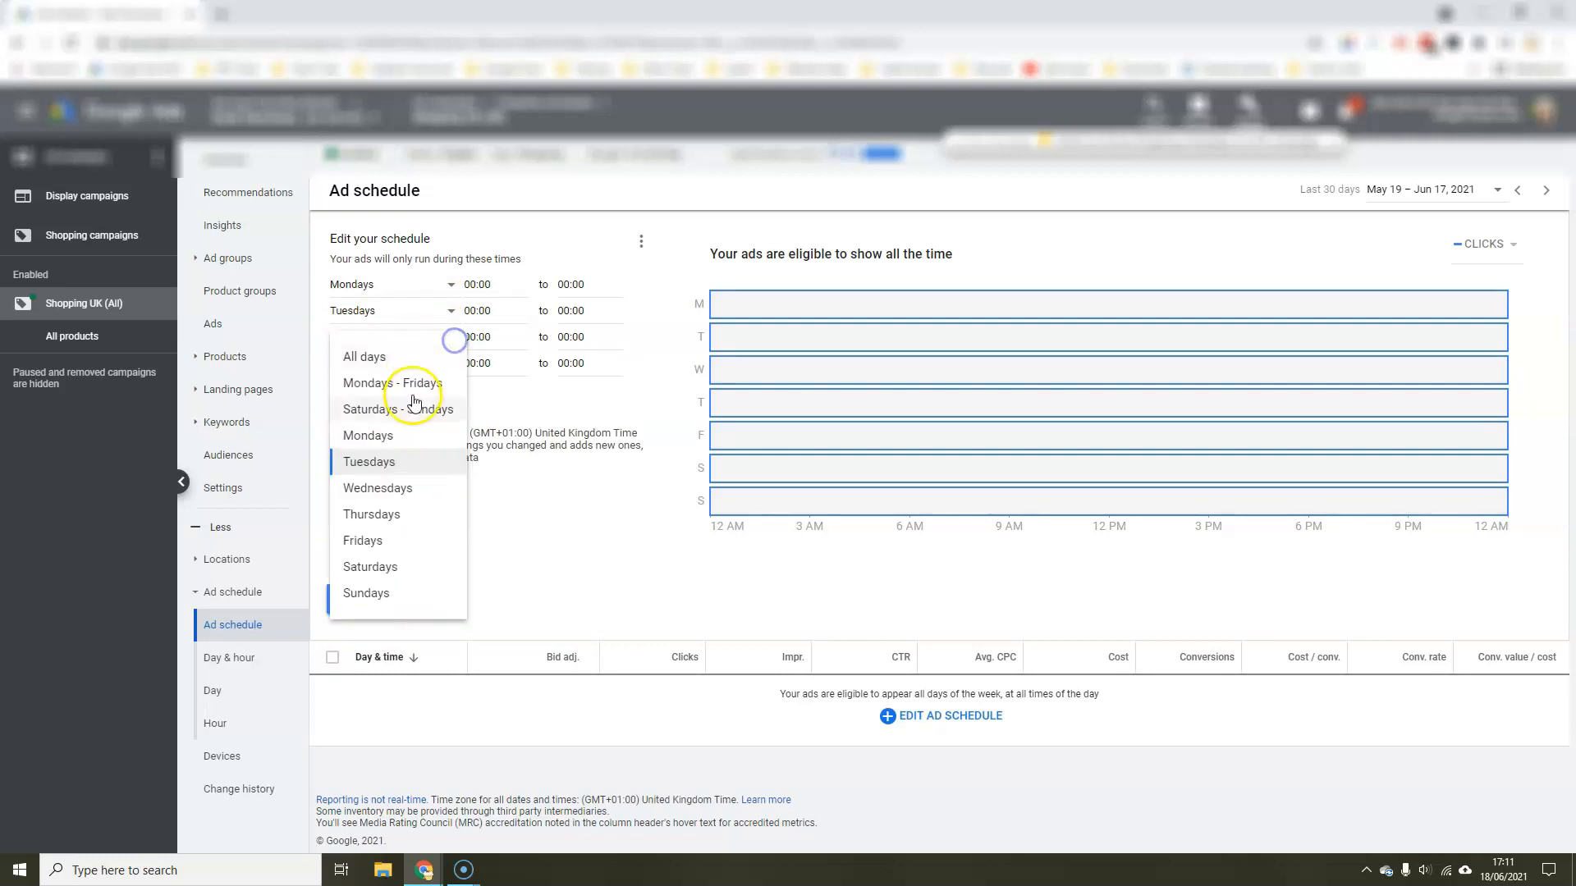
pyautogui.click(414, 490)
# Step: Add Fridays, Saturdays and Sundays entries, each 00:00 to 00:00, and save the ad schedule
pyautogui.click(344, 389)
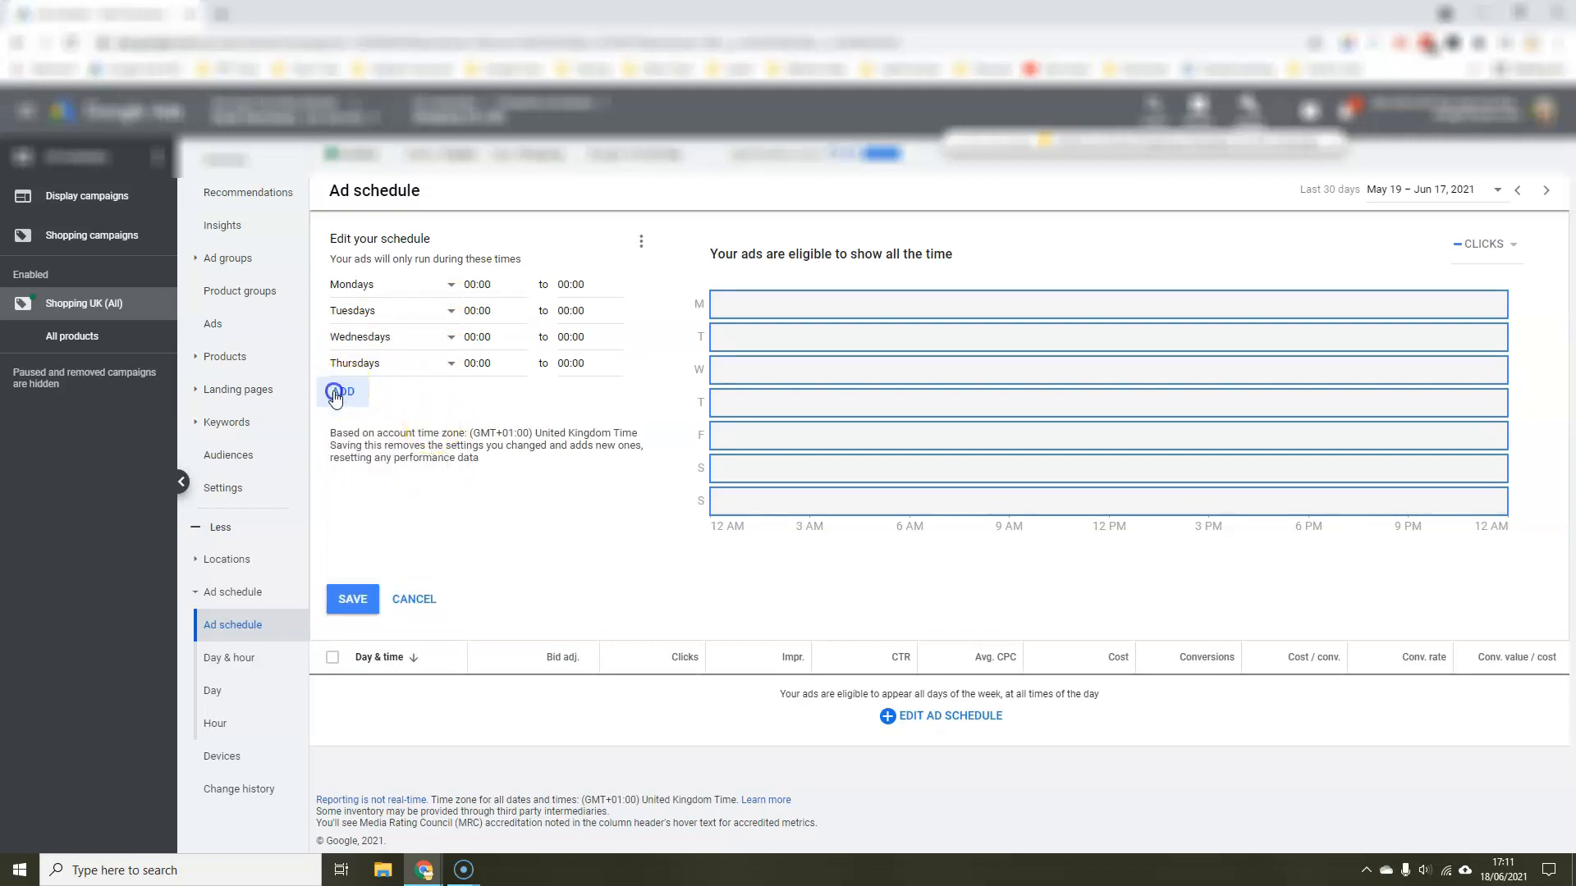
pyautogui.click(449, 390)
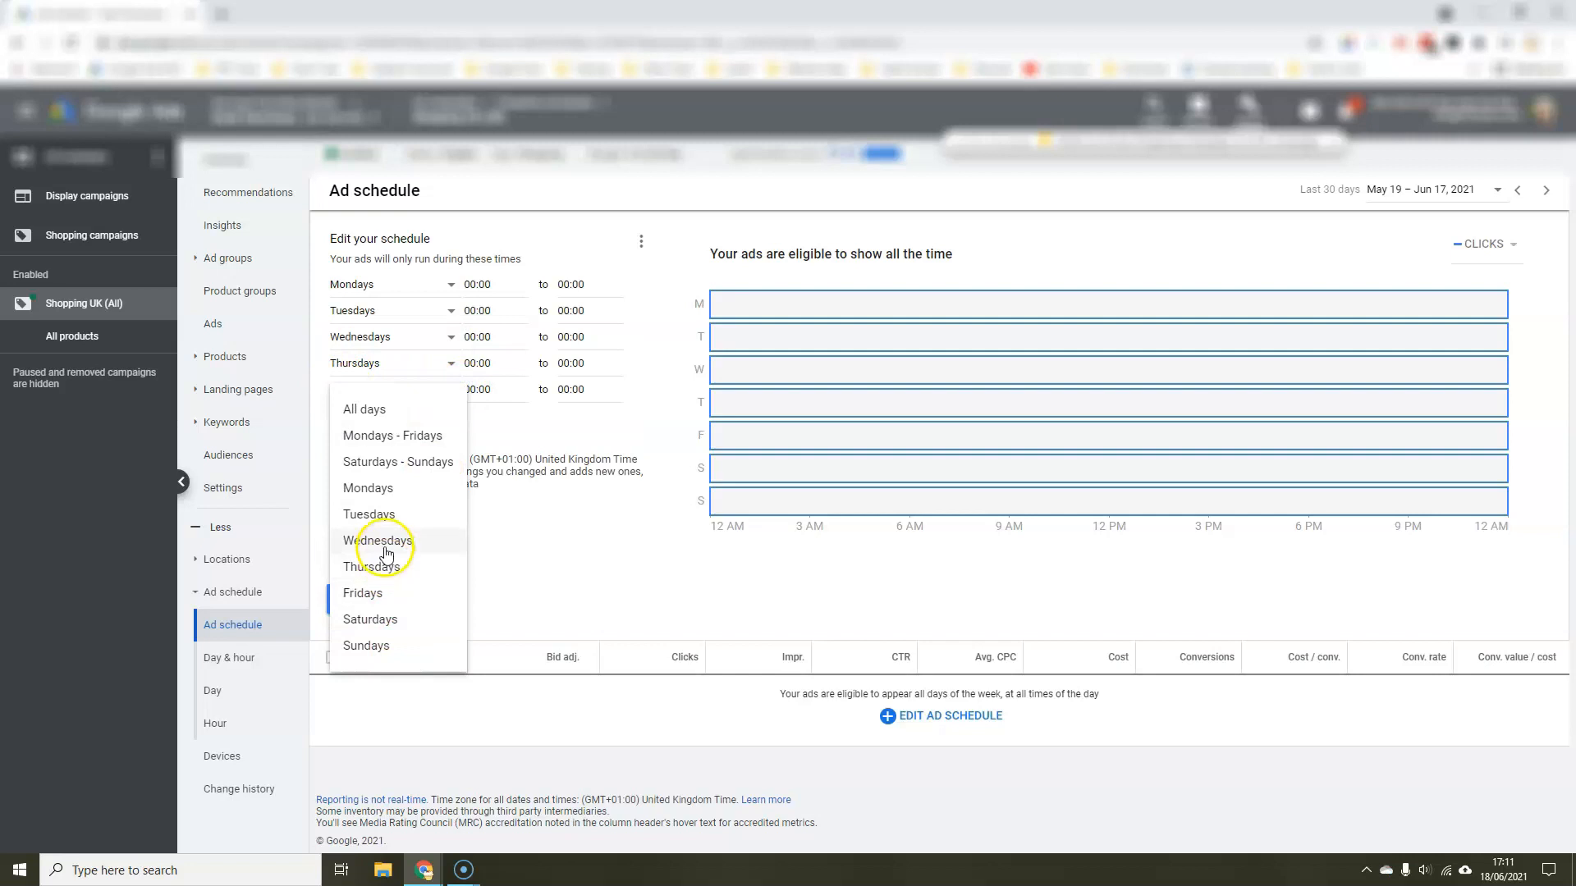
pyautogui.click(374, 588)
pyautogui.click(367, 427)
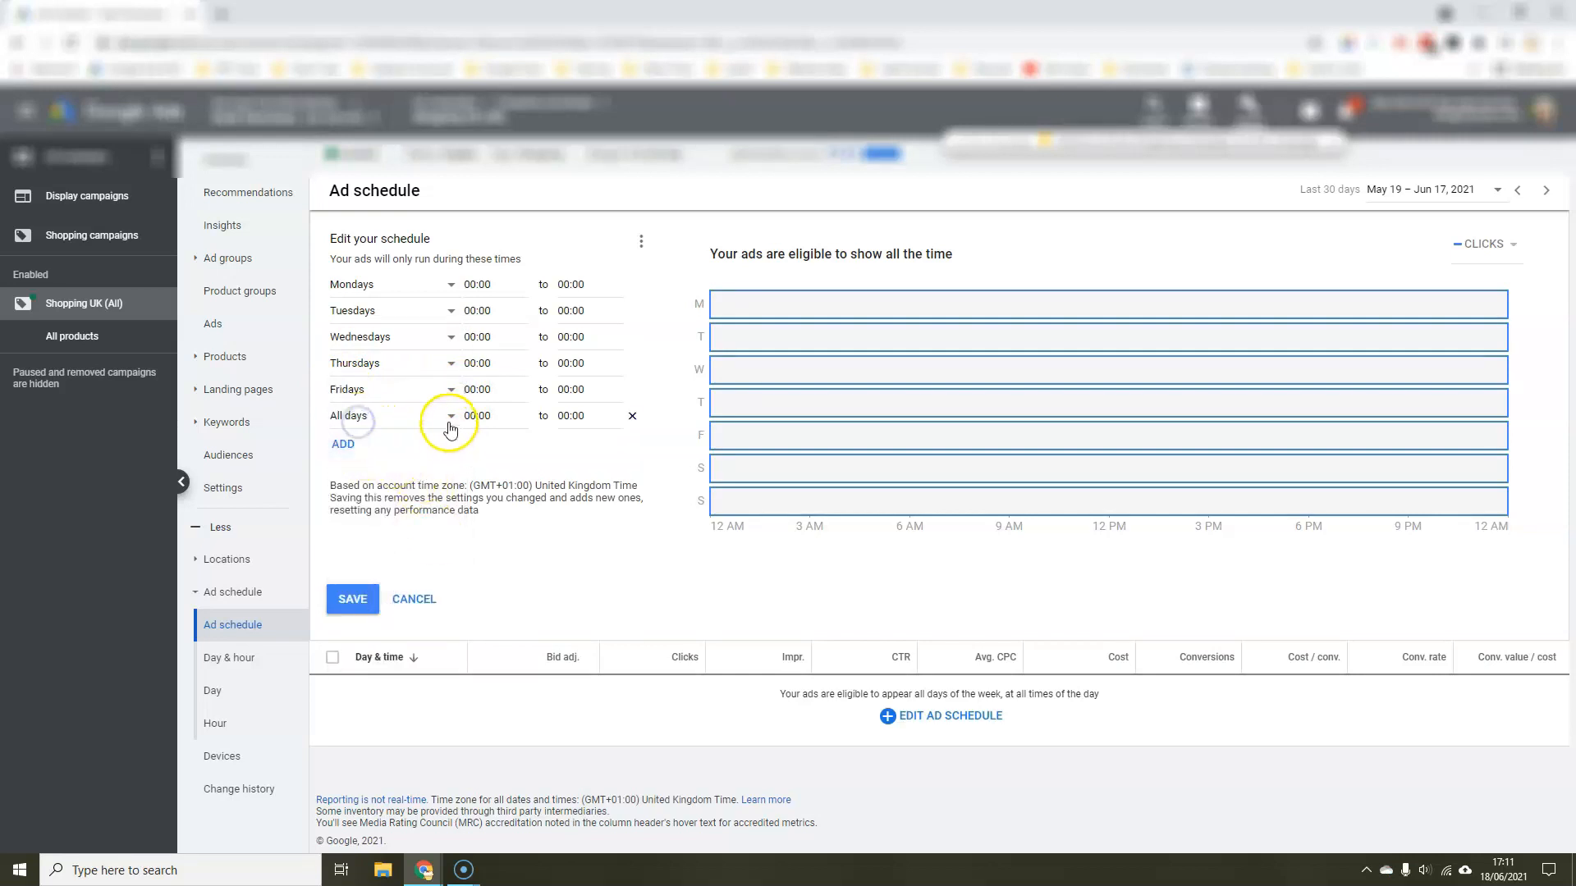
pyautogui.click(449, 416)
pyautogui.click(394, 645)
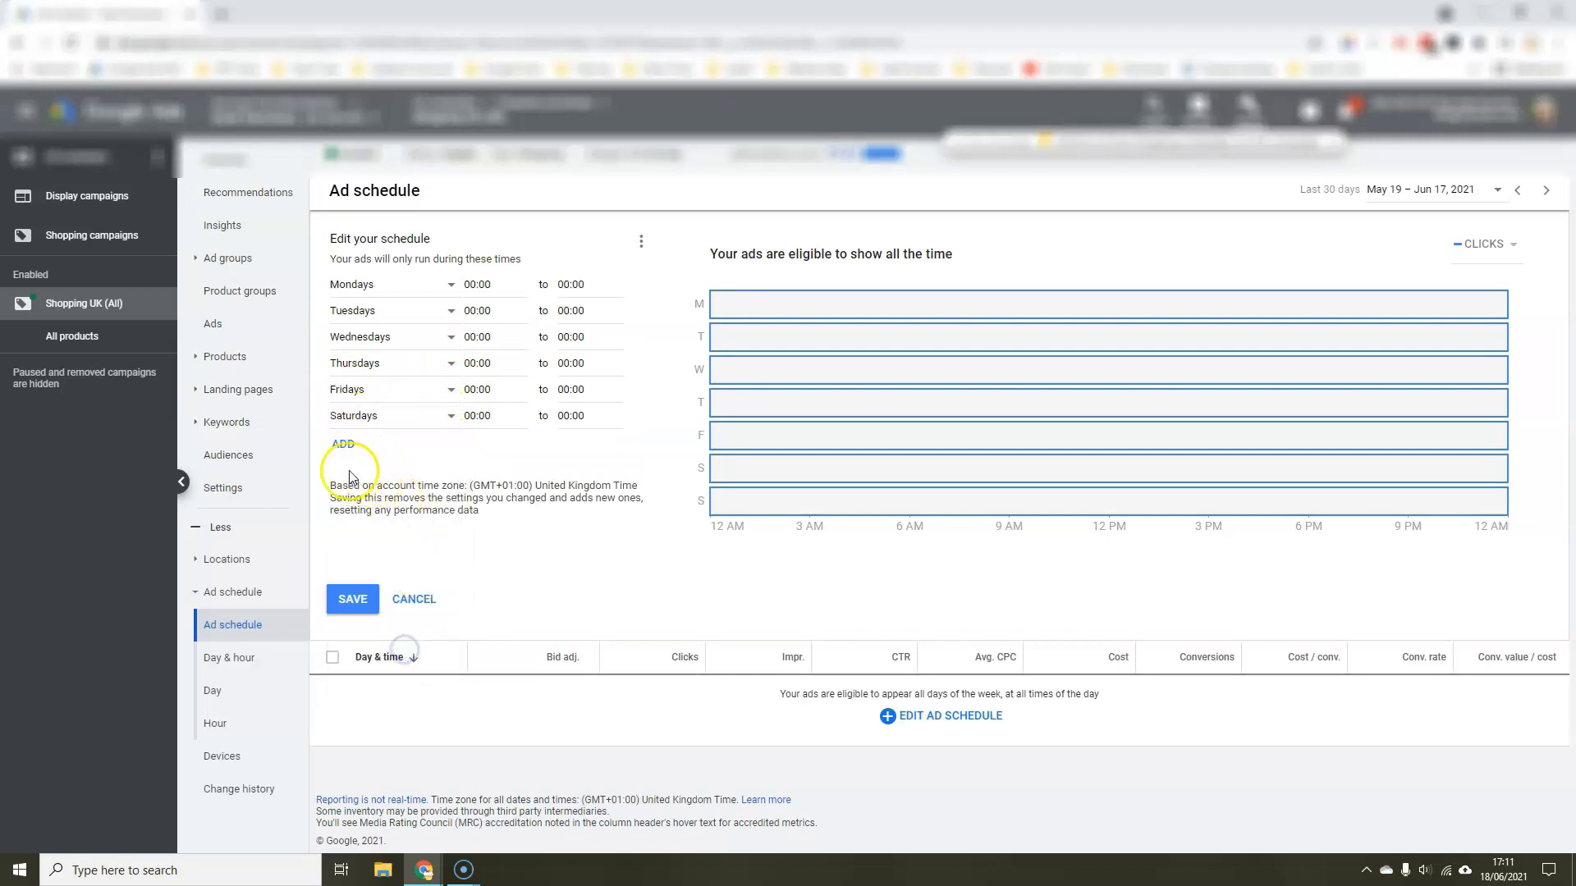
pyautogui.click(344, 443)
pyautogui.click(435, 442)
pyautogui.click(499, 552)
pyautogui.click(450, 437)
pyautogui.click(444, 445)
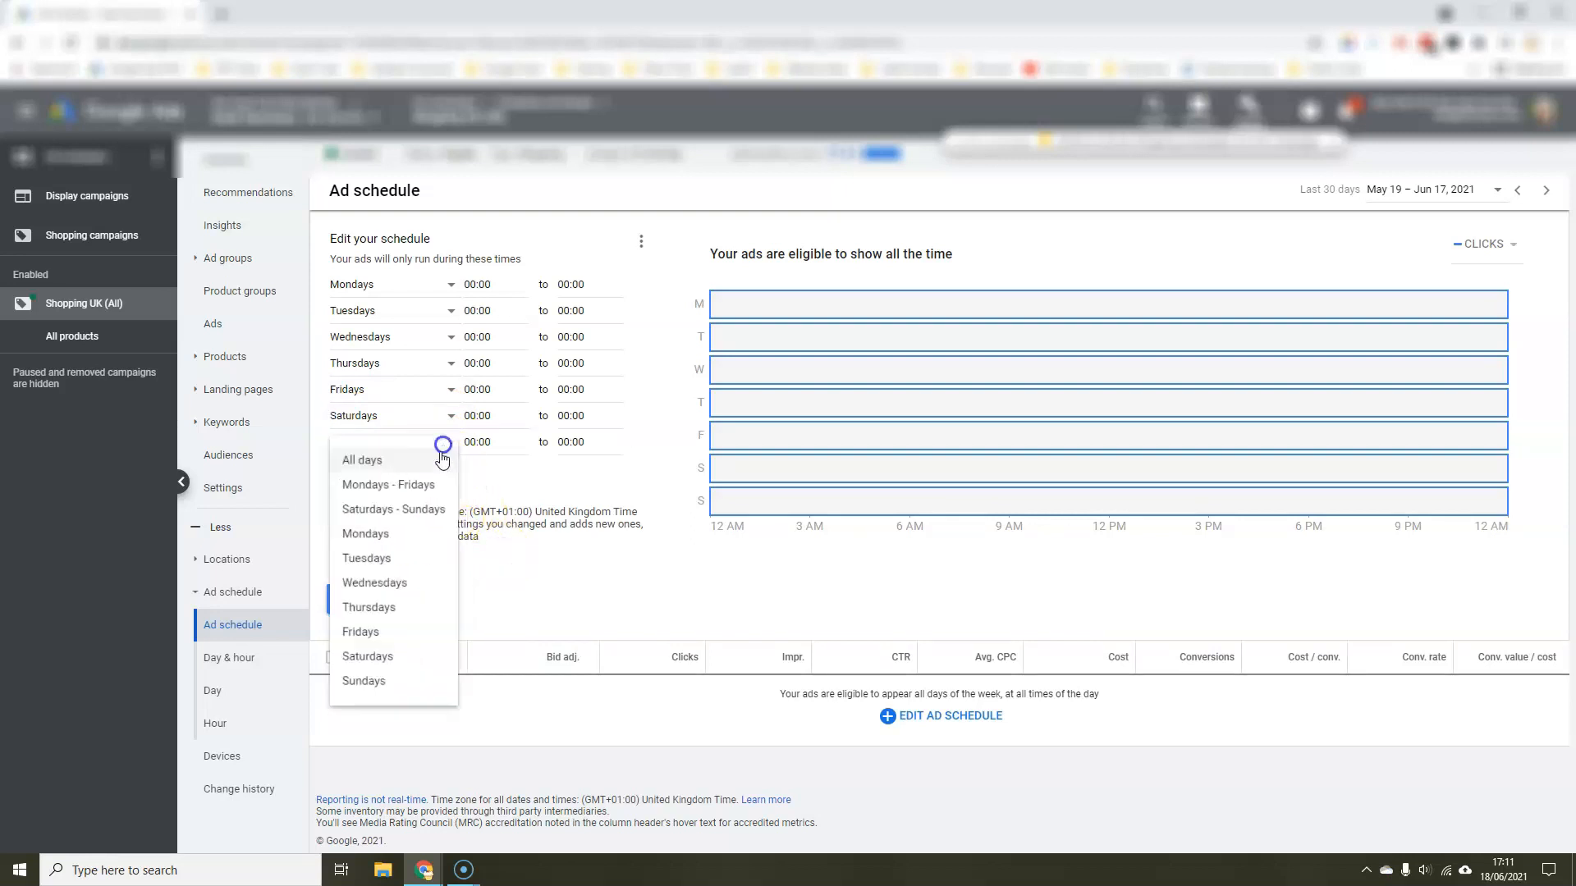
pyautogui.click(383, 692)
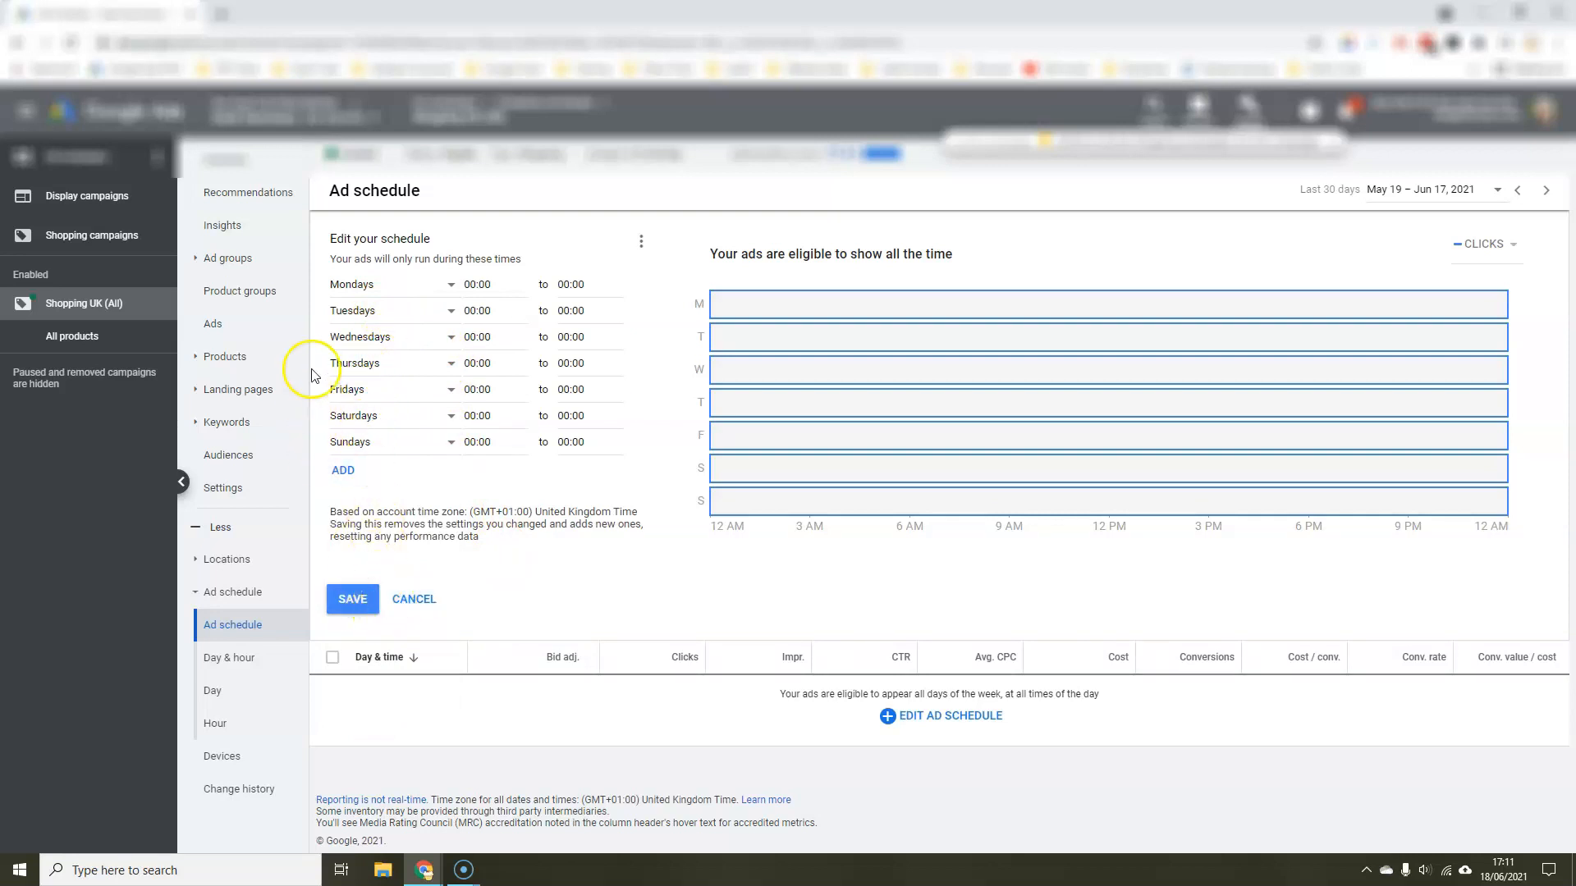
pyautogui.click(371, 599)
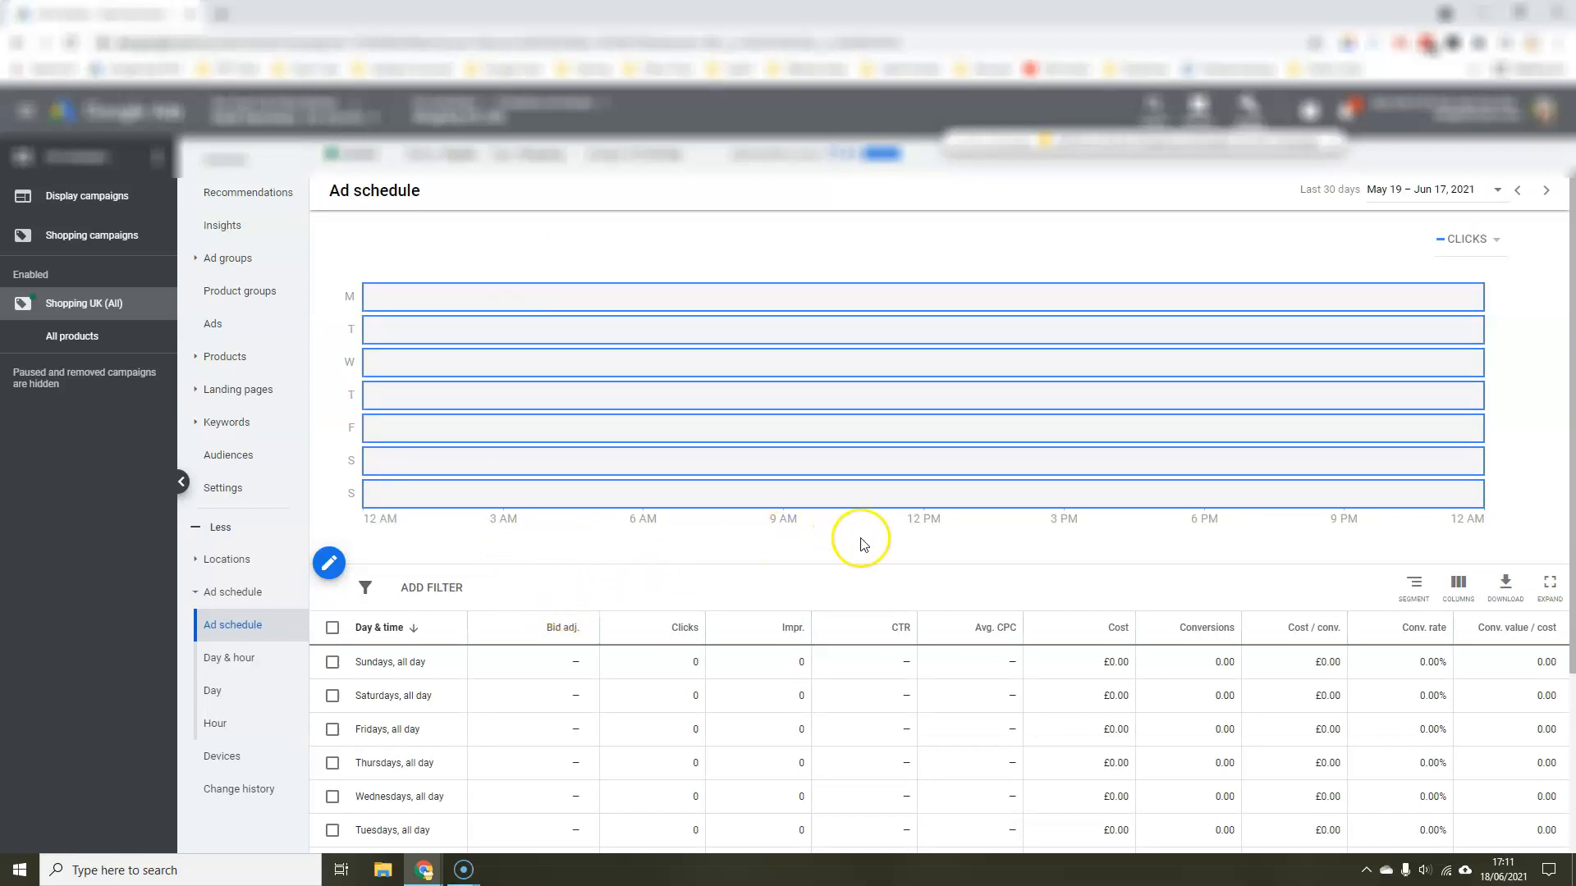
# Step: Open the bid adjustment of the Sundays all-day entry in the ad schedule and close it without entering a value
pyautogui.scroll(-3, 857, 542)
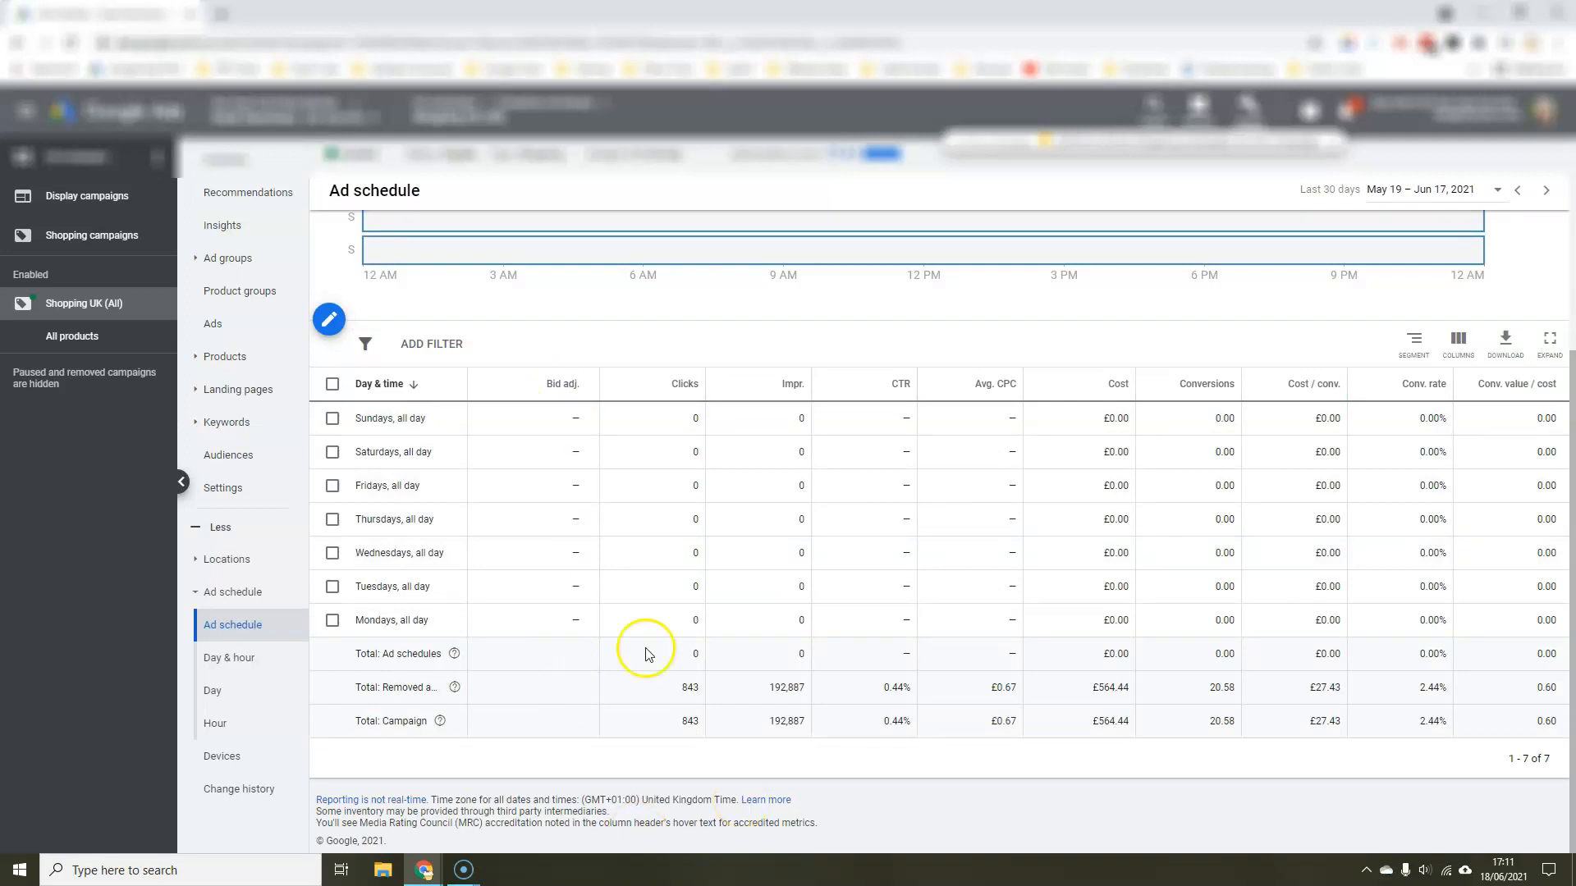
pyautogui.click(588, 417)
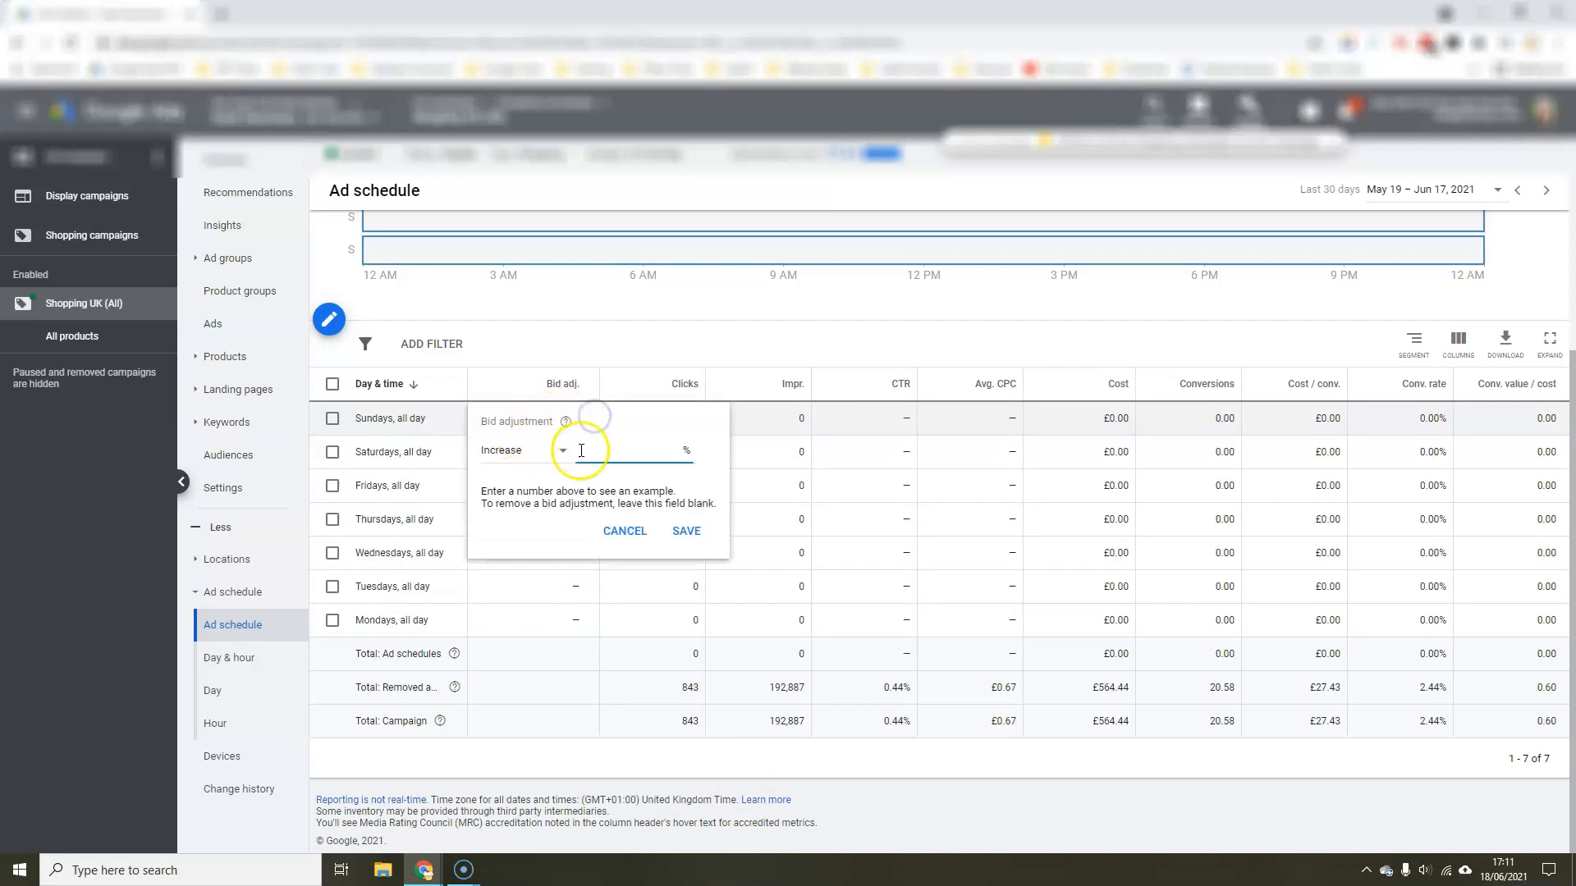
pyautogui.click(622, 532)
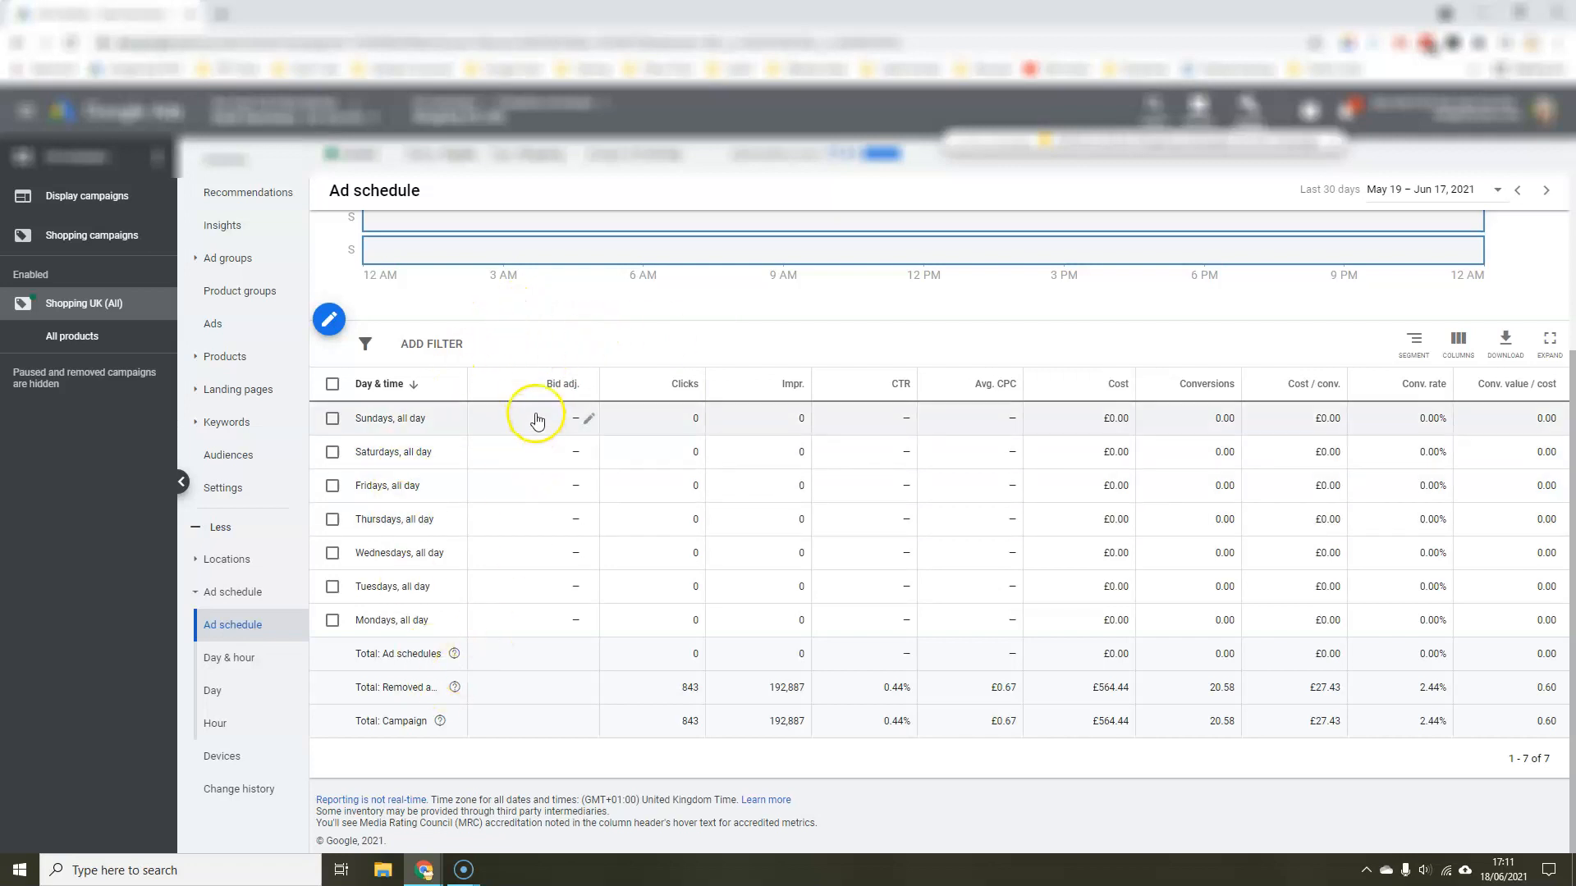
pyautogui.scroll(3, 536, 417)
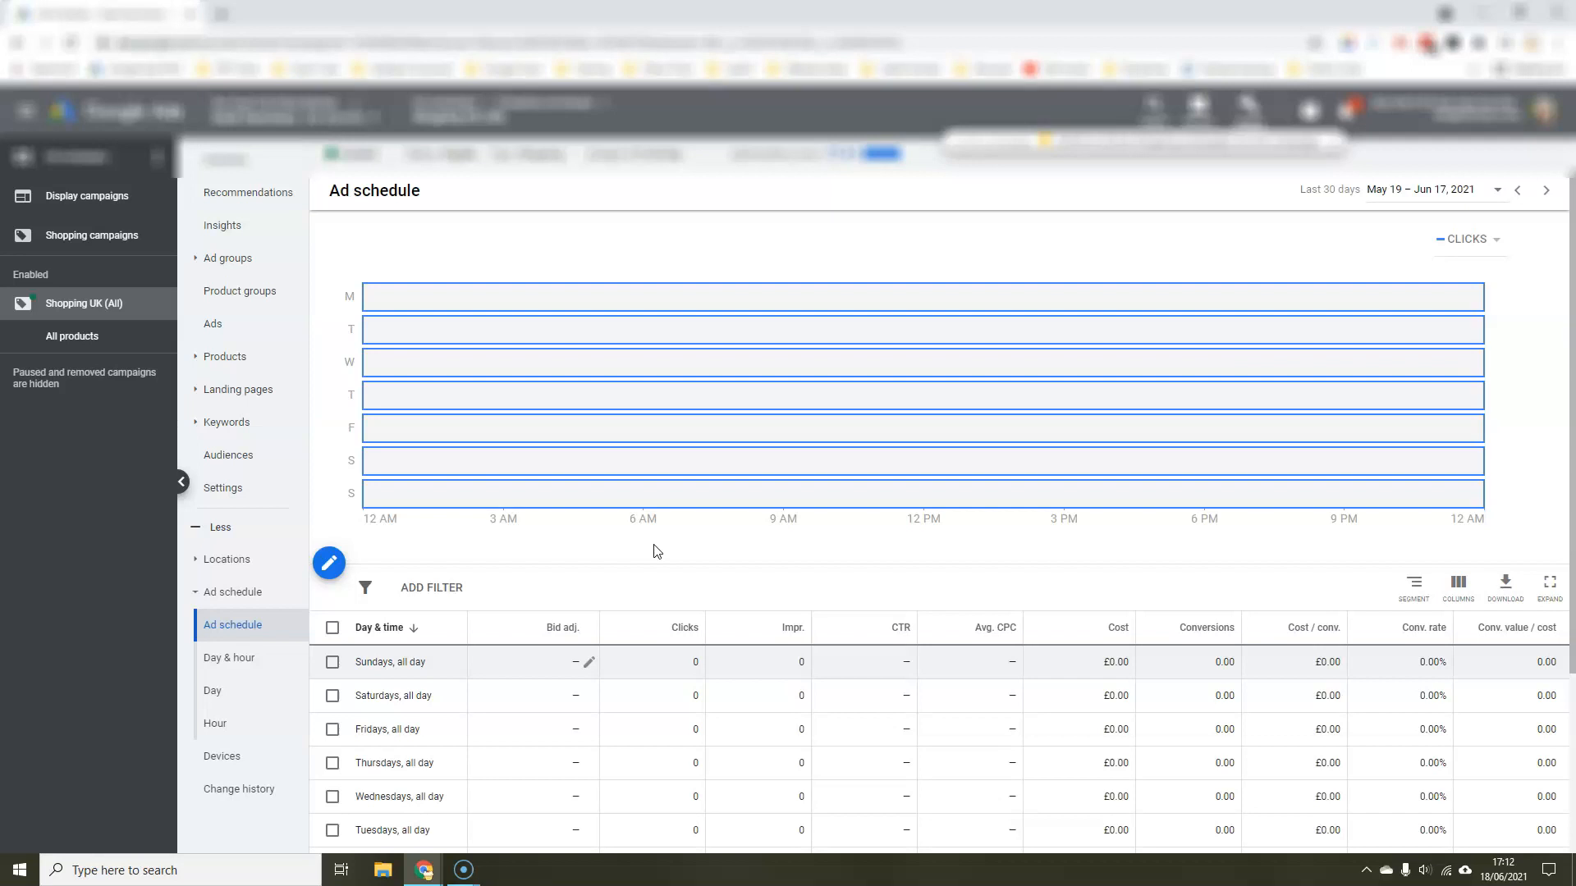
# Step: Replace the per-day ad schedule with one All days entry running 05:00 to 00:00 and save it
pyautogui.moveTo(444, 310)
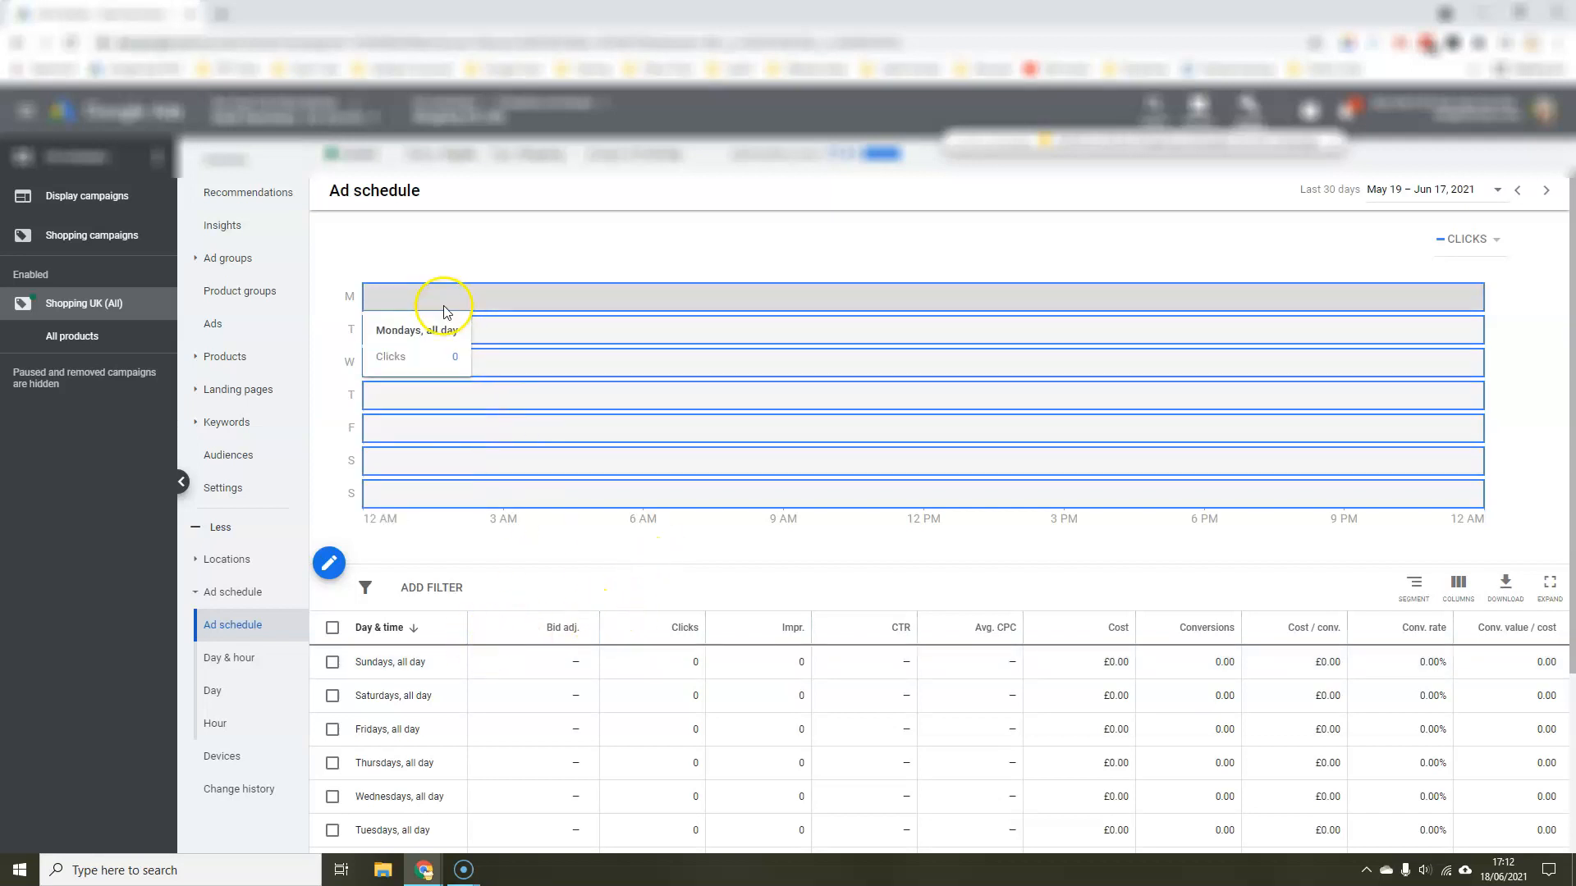
pyautogui.moveTo(1319, 458)
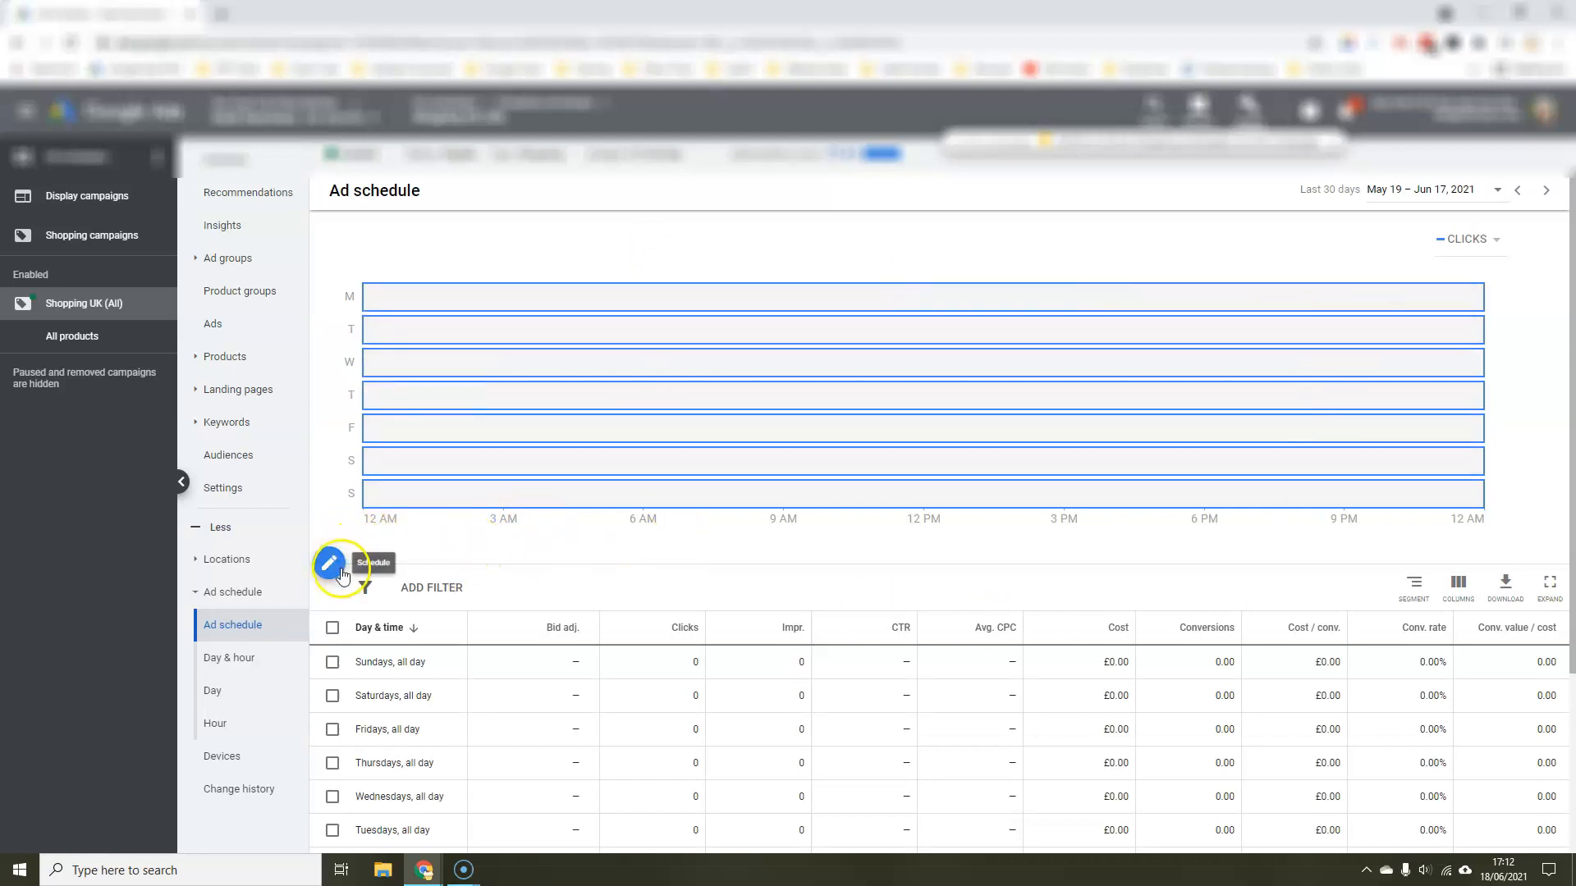
pyautogui.click(327, 565)
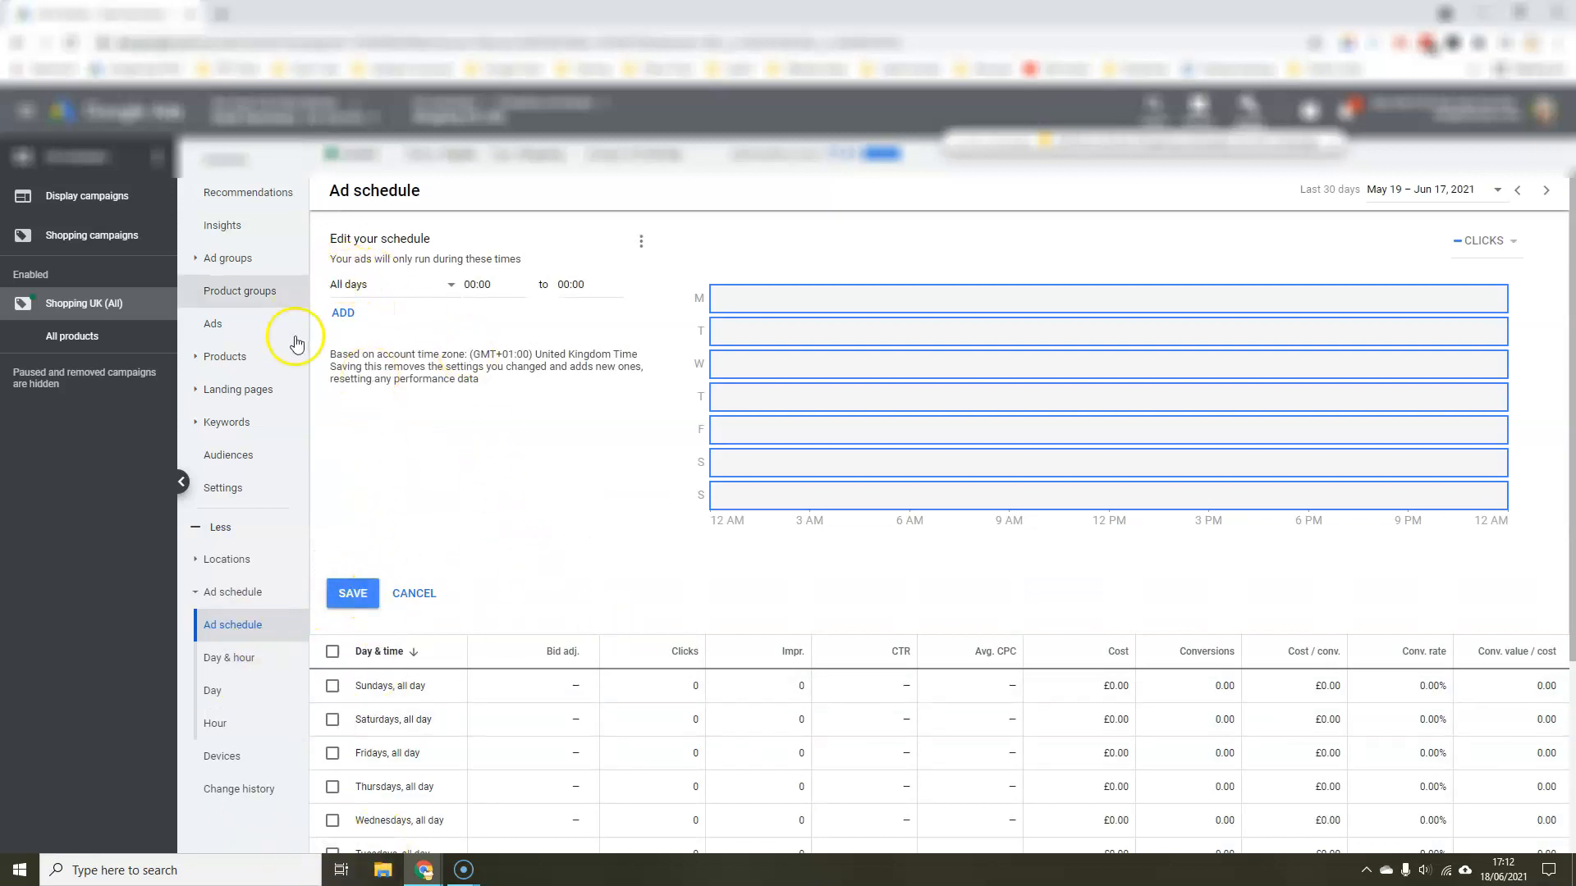
pyautogui.click(450, 289)
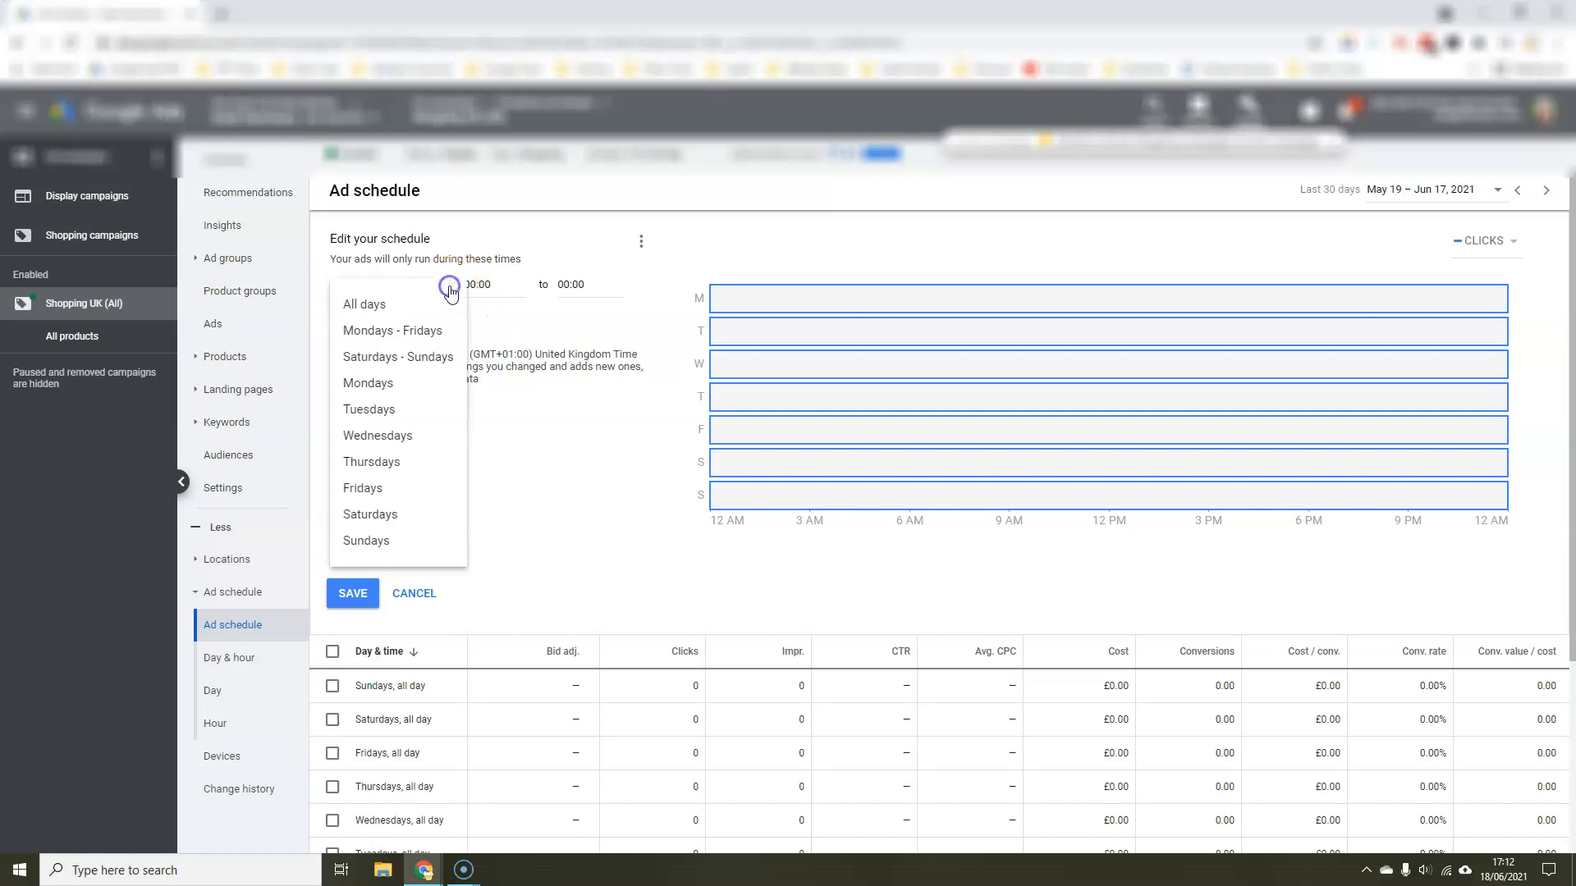
pyautogui.click(415, 306)
pyautogui.click(497, 288)
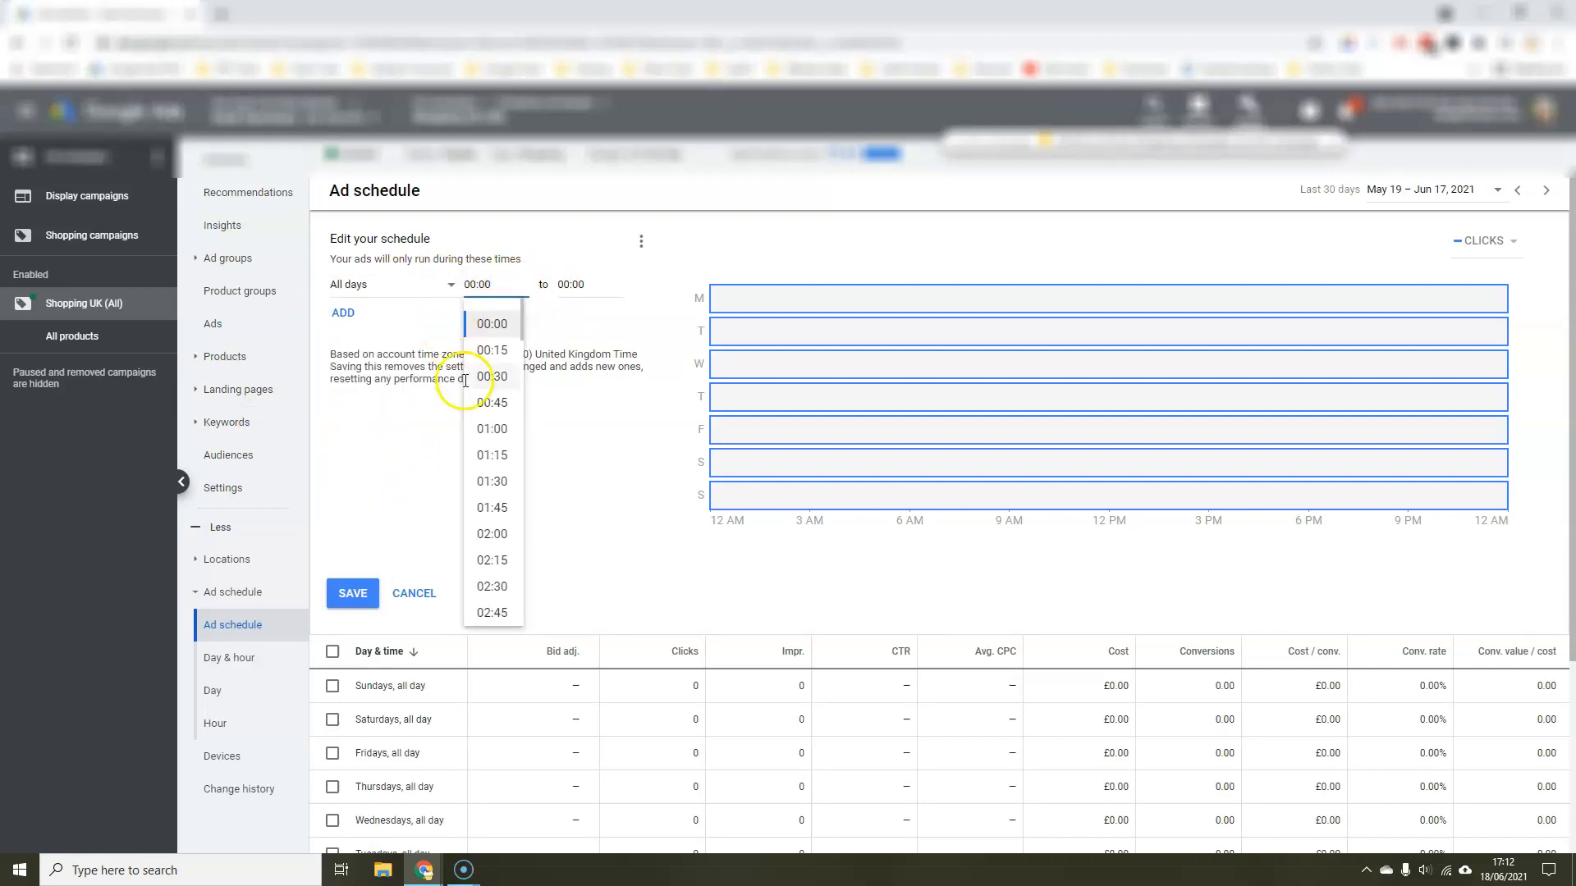
pyautogui.scroll(-5, 496, 492)
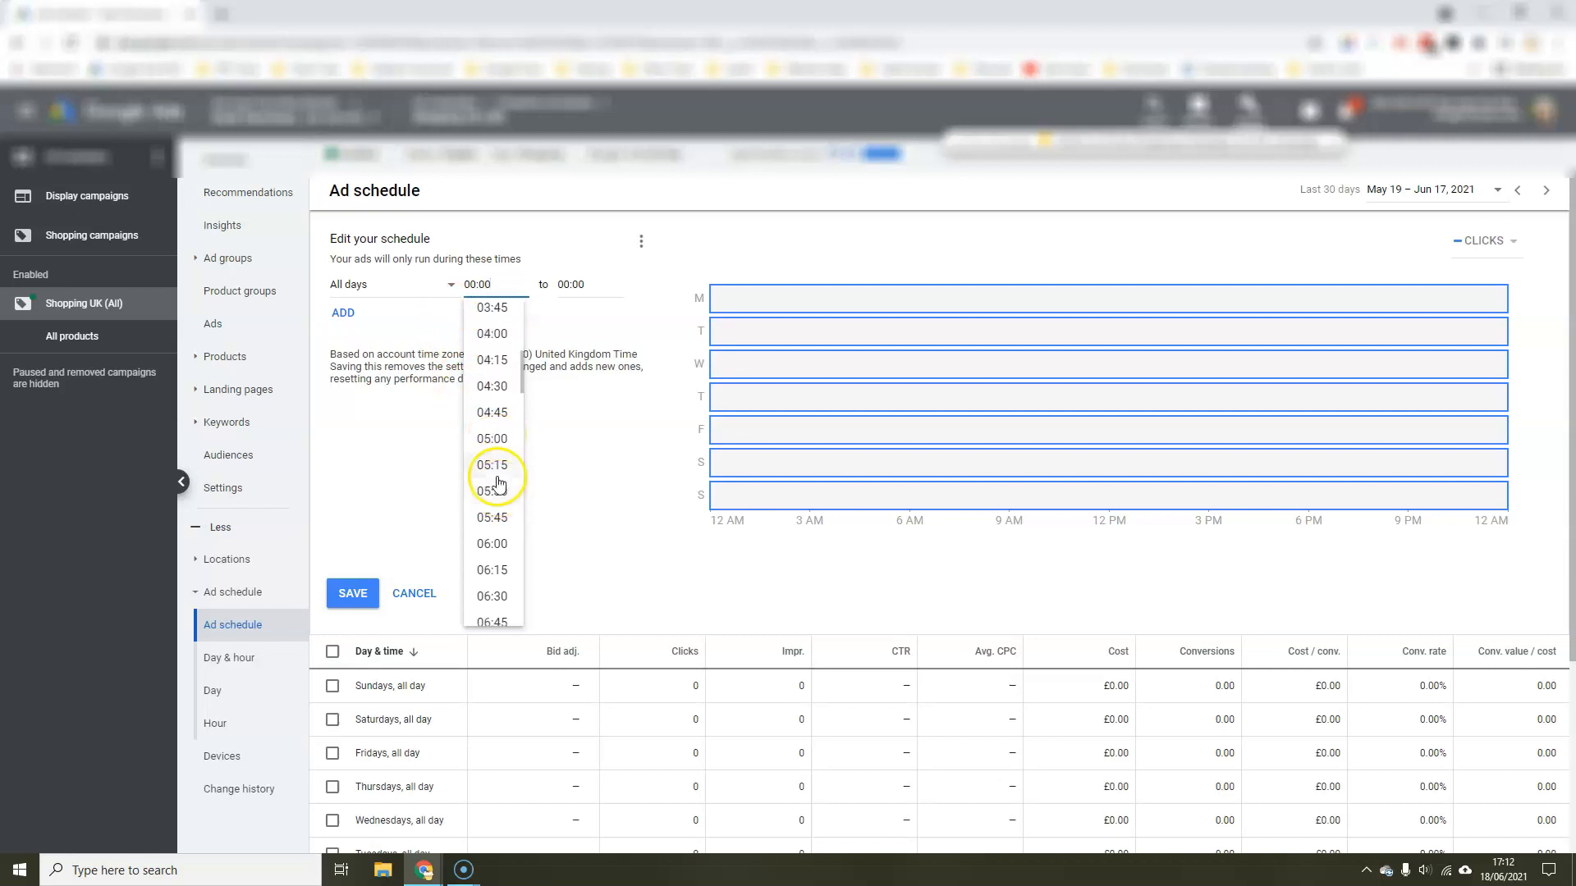
pyautogui.click(494, 415)
pyautogui.click(601, 285)
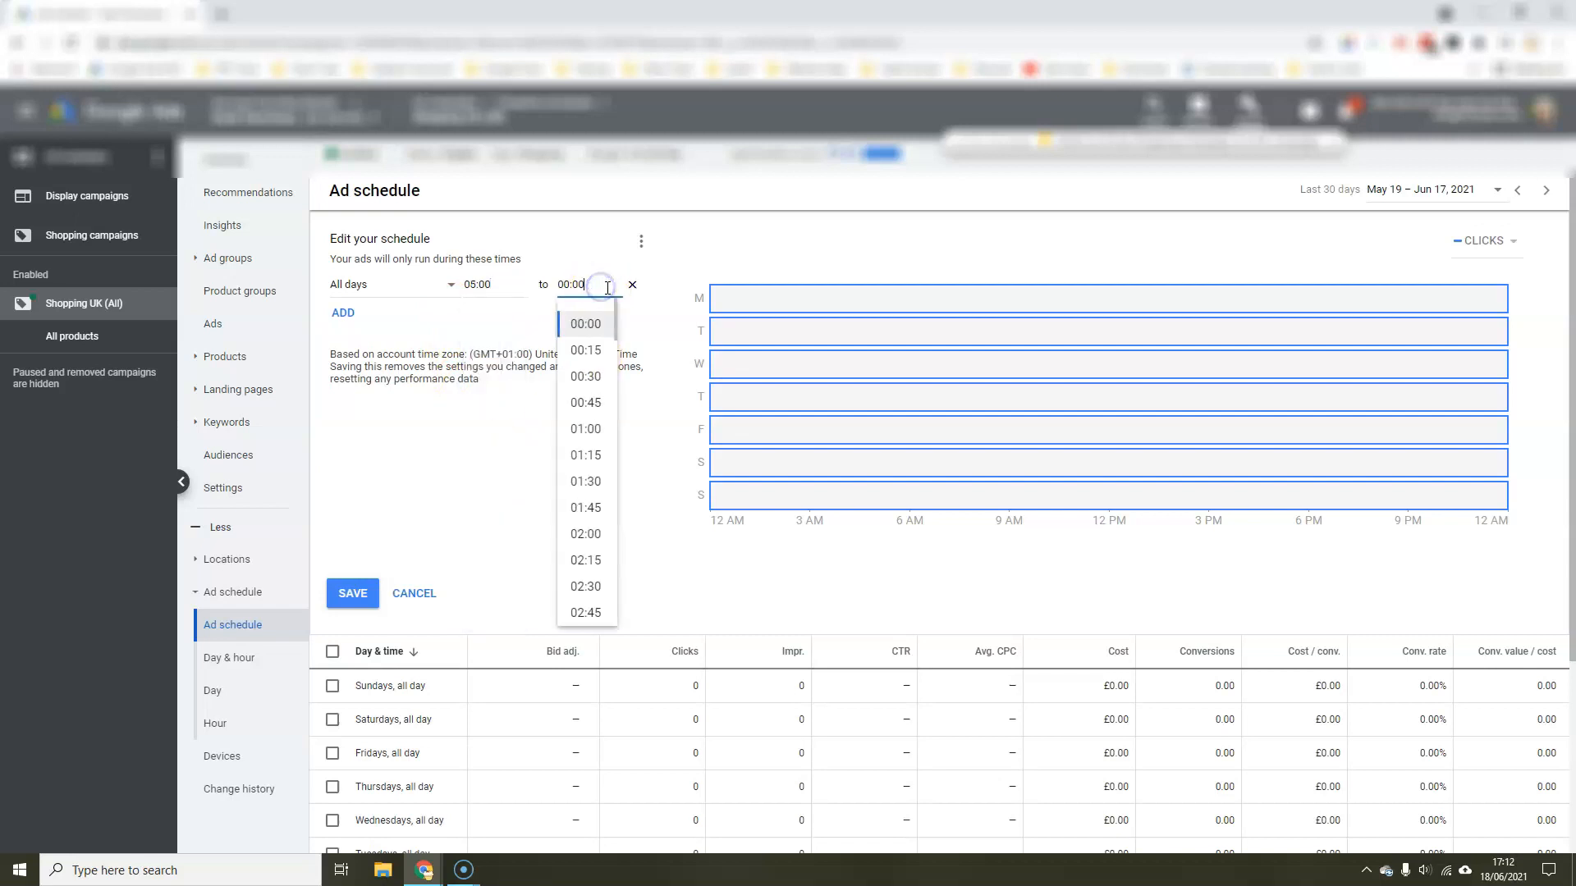
pyautogui.click(640, 313)
pyautogui.click(351, 597)
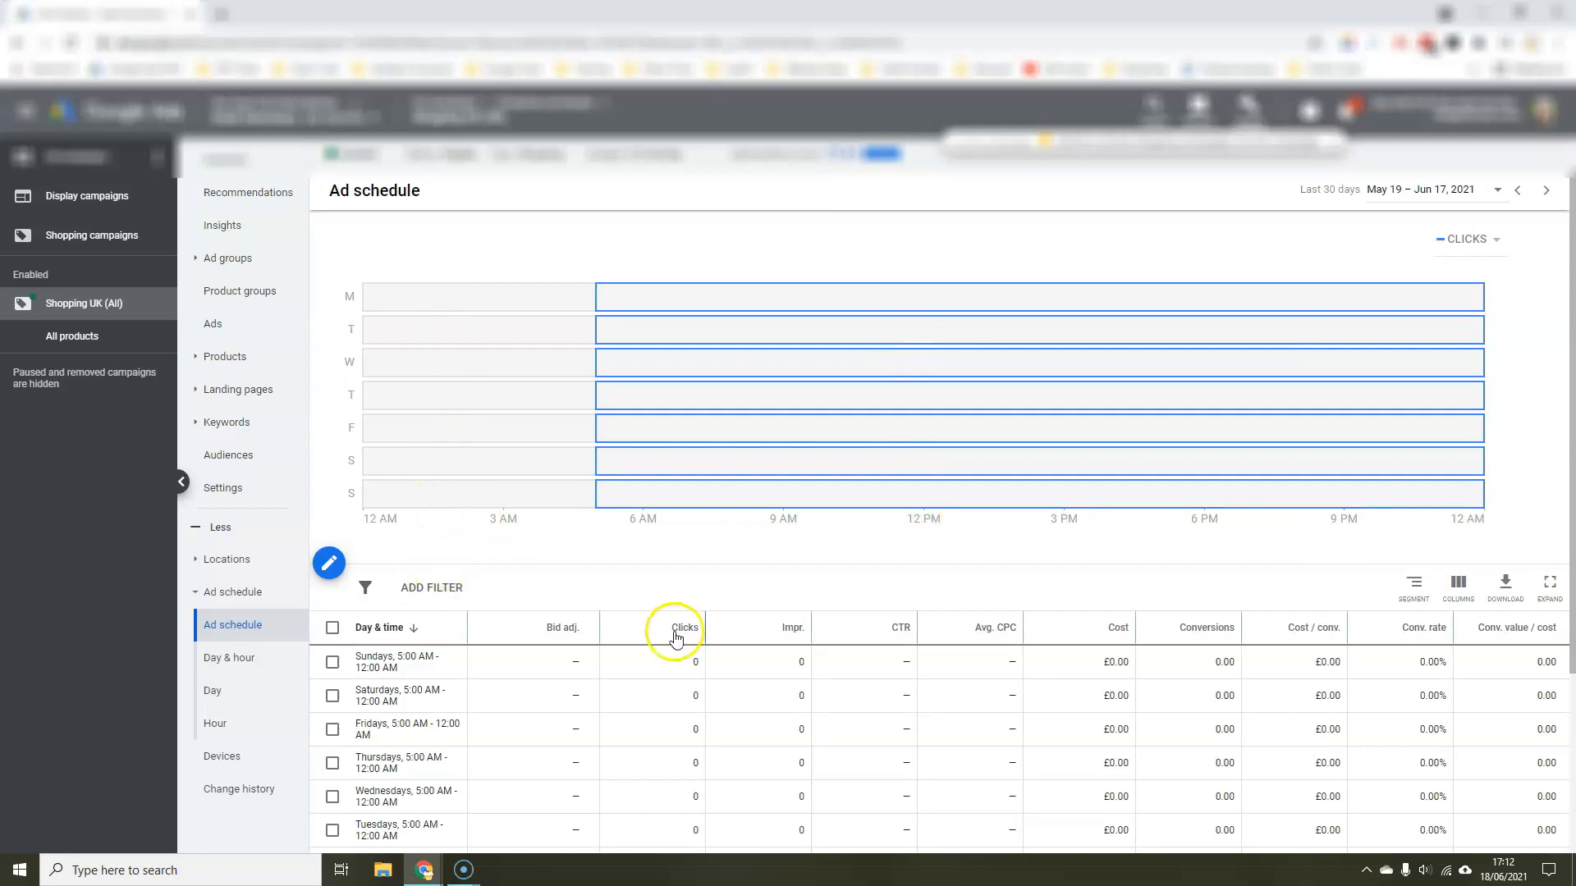
# Step: View the bid adjustment options for the Sundays 5:00 AM to 12:00 AM entry and cancel without a change
pyautogui.scroll(-2, 664, 632)
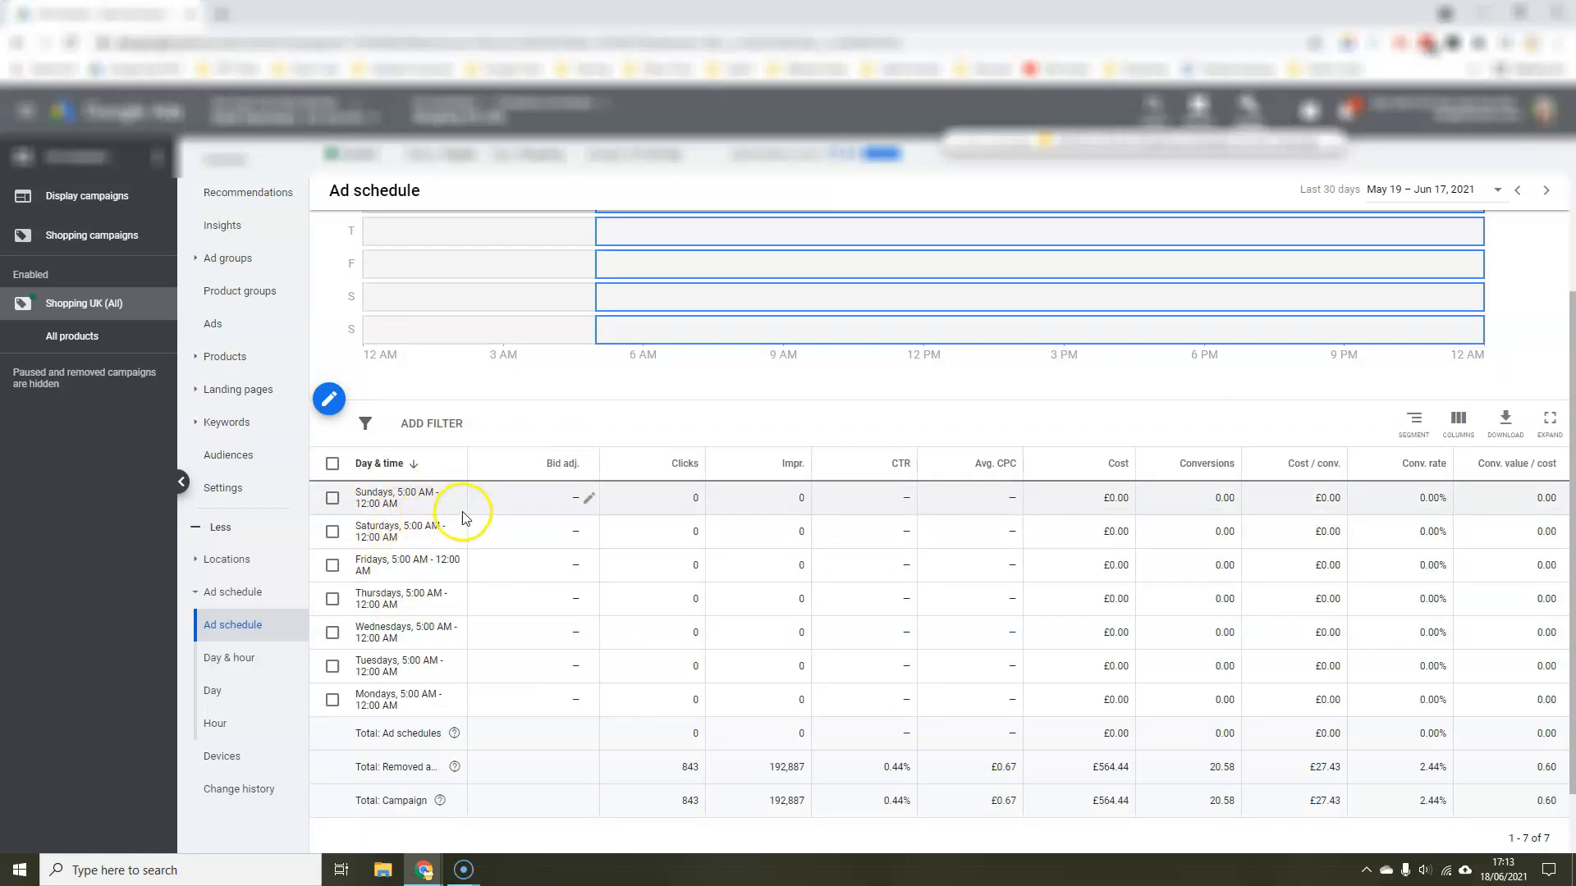
pyautogui.click(587, 498)
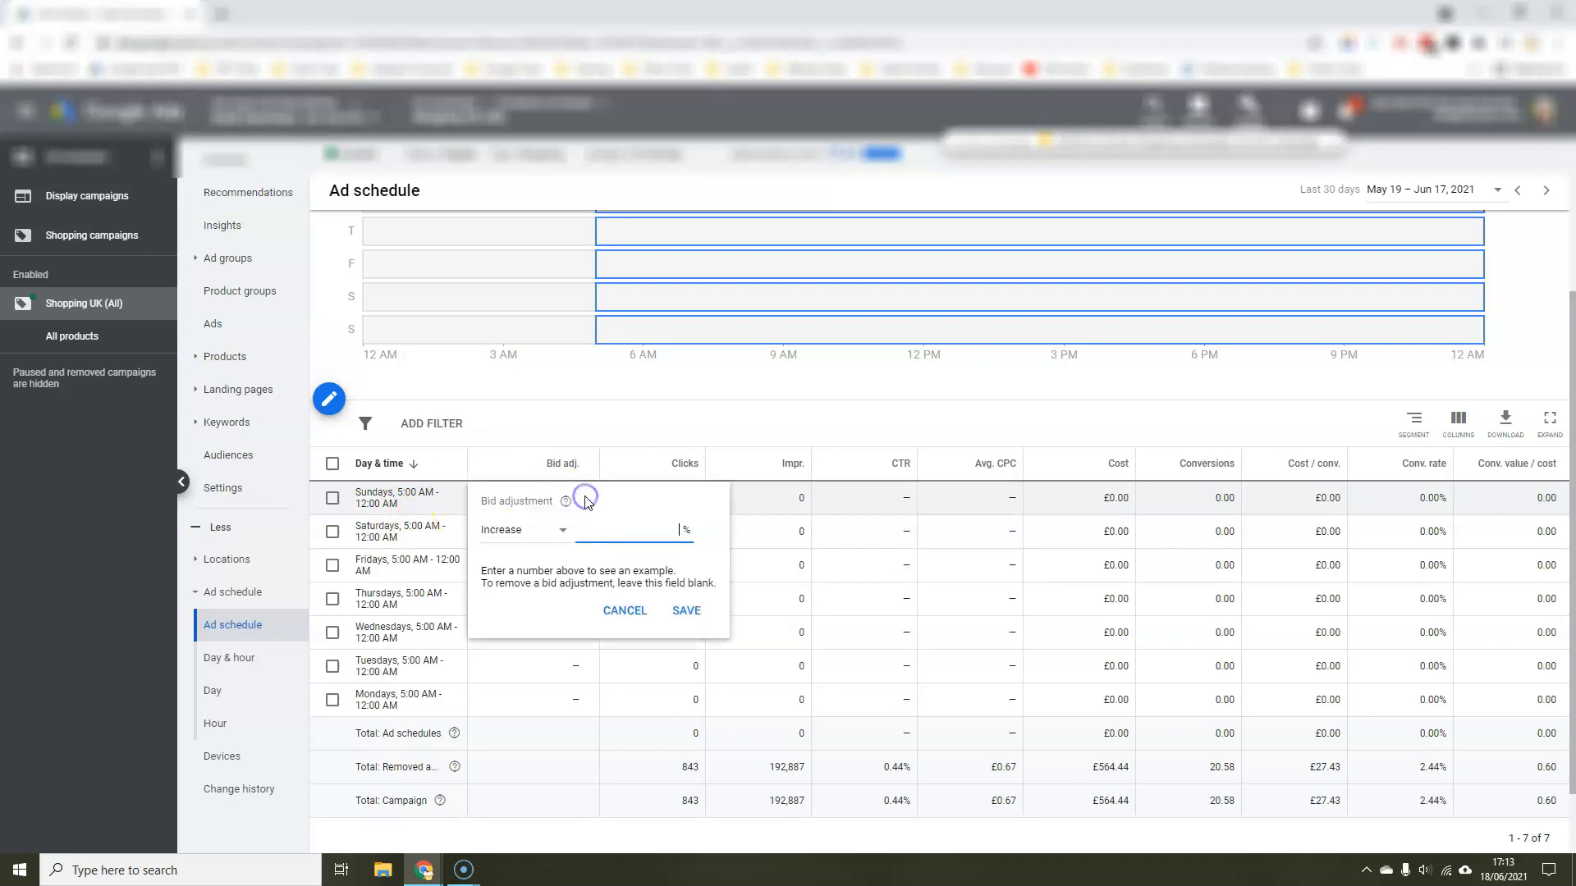
pyautogui.click(625, 610)
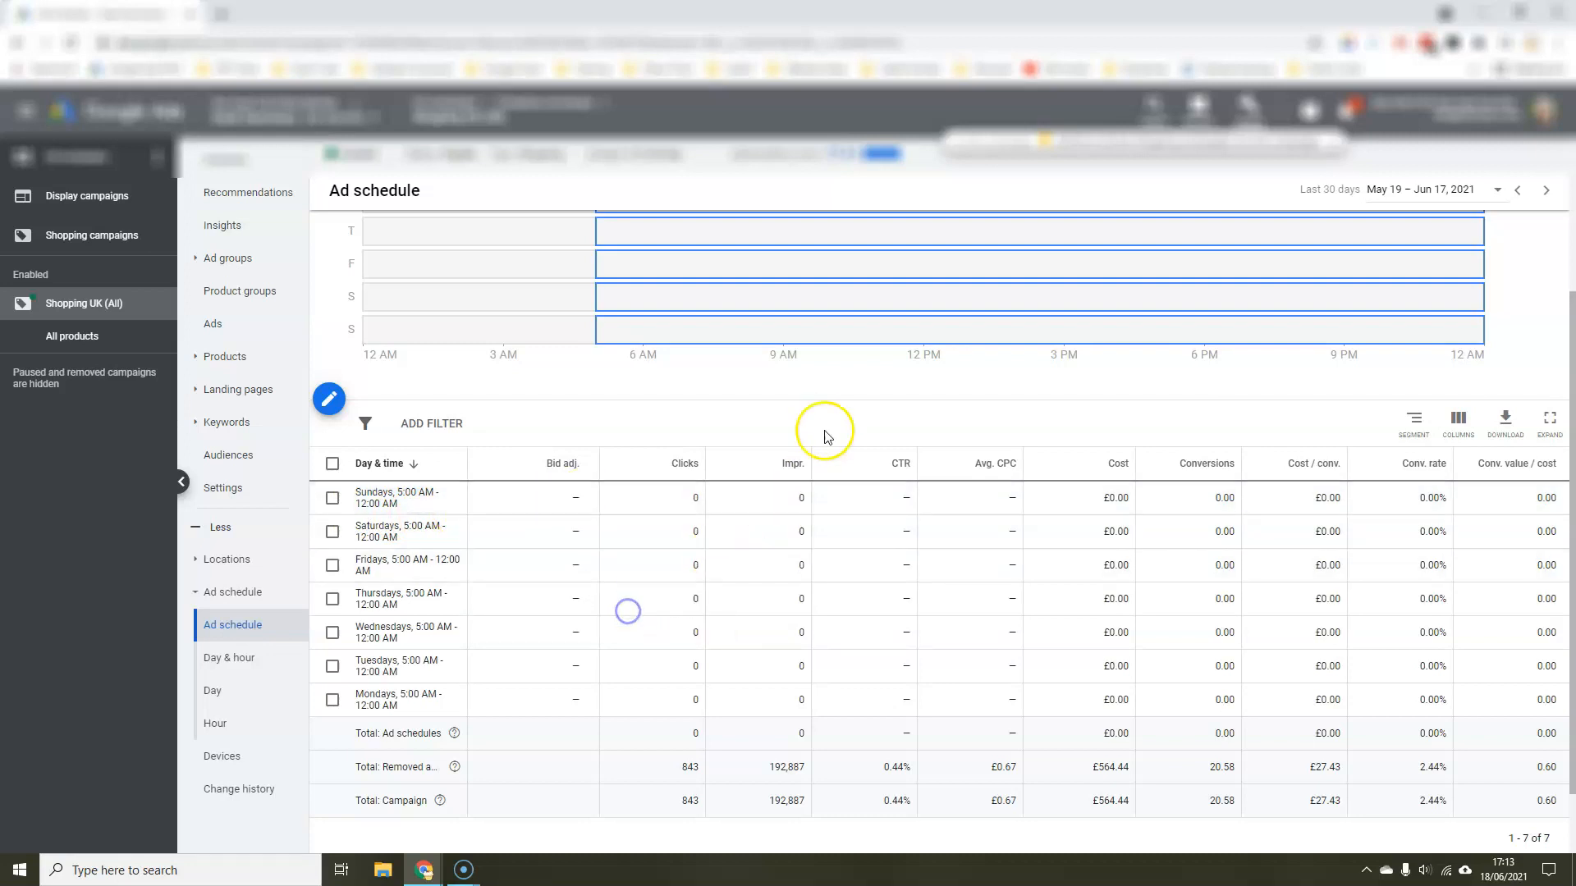
pyautogui.scroll(2, 833, 428)
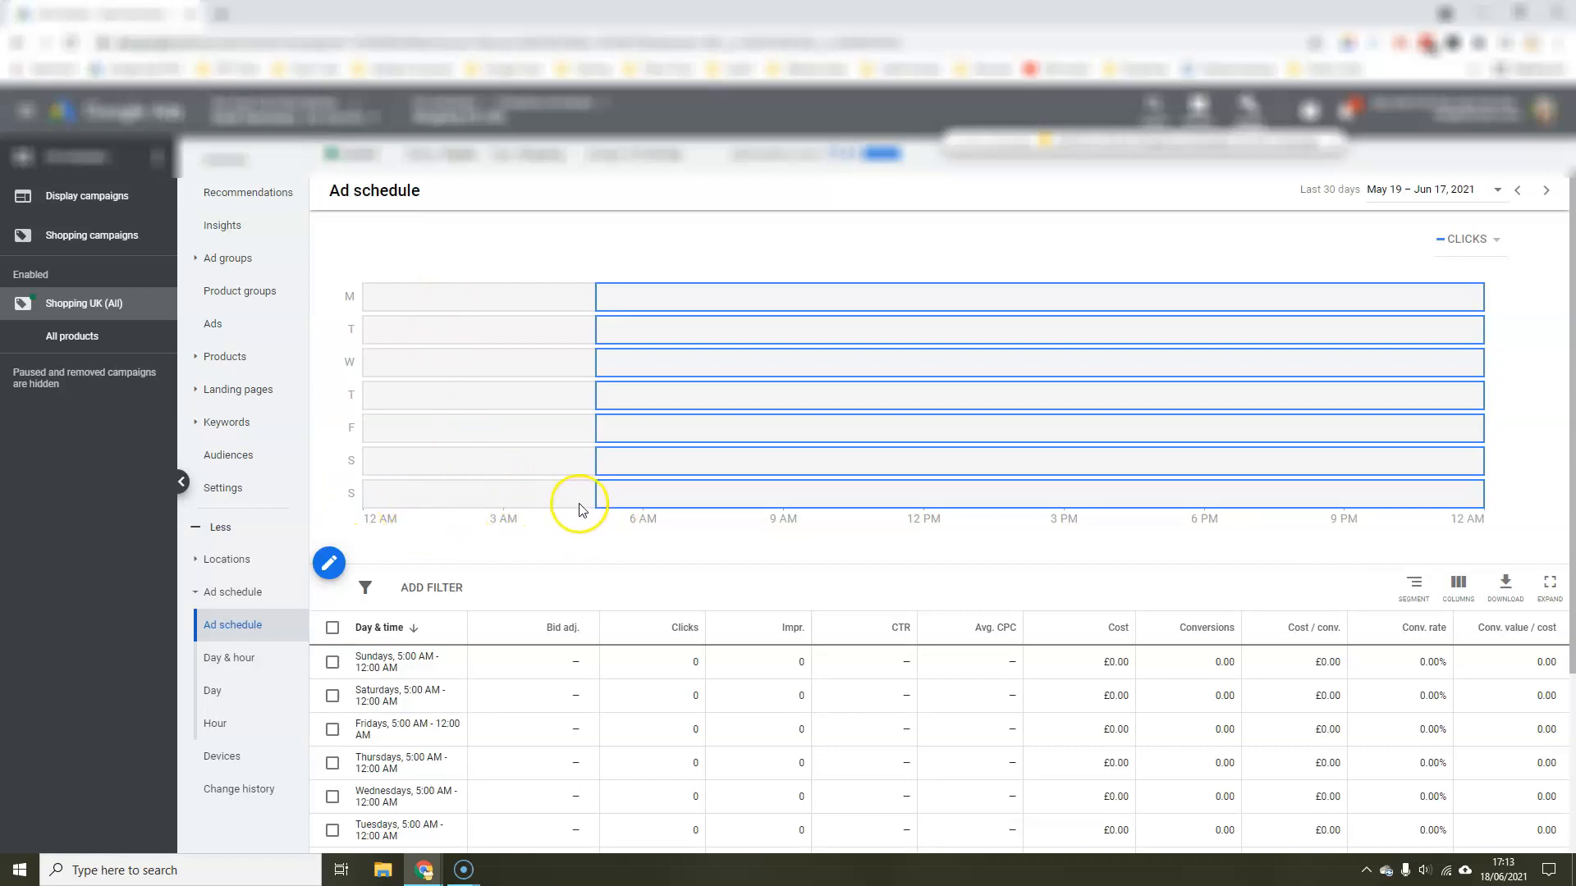
# Step: Add a second All days entry running 00:00 to 05:00 to the ad schedule, save it and review the resulting time blocks
pyautogui.click(329, 566)
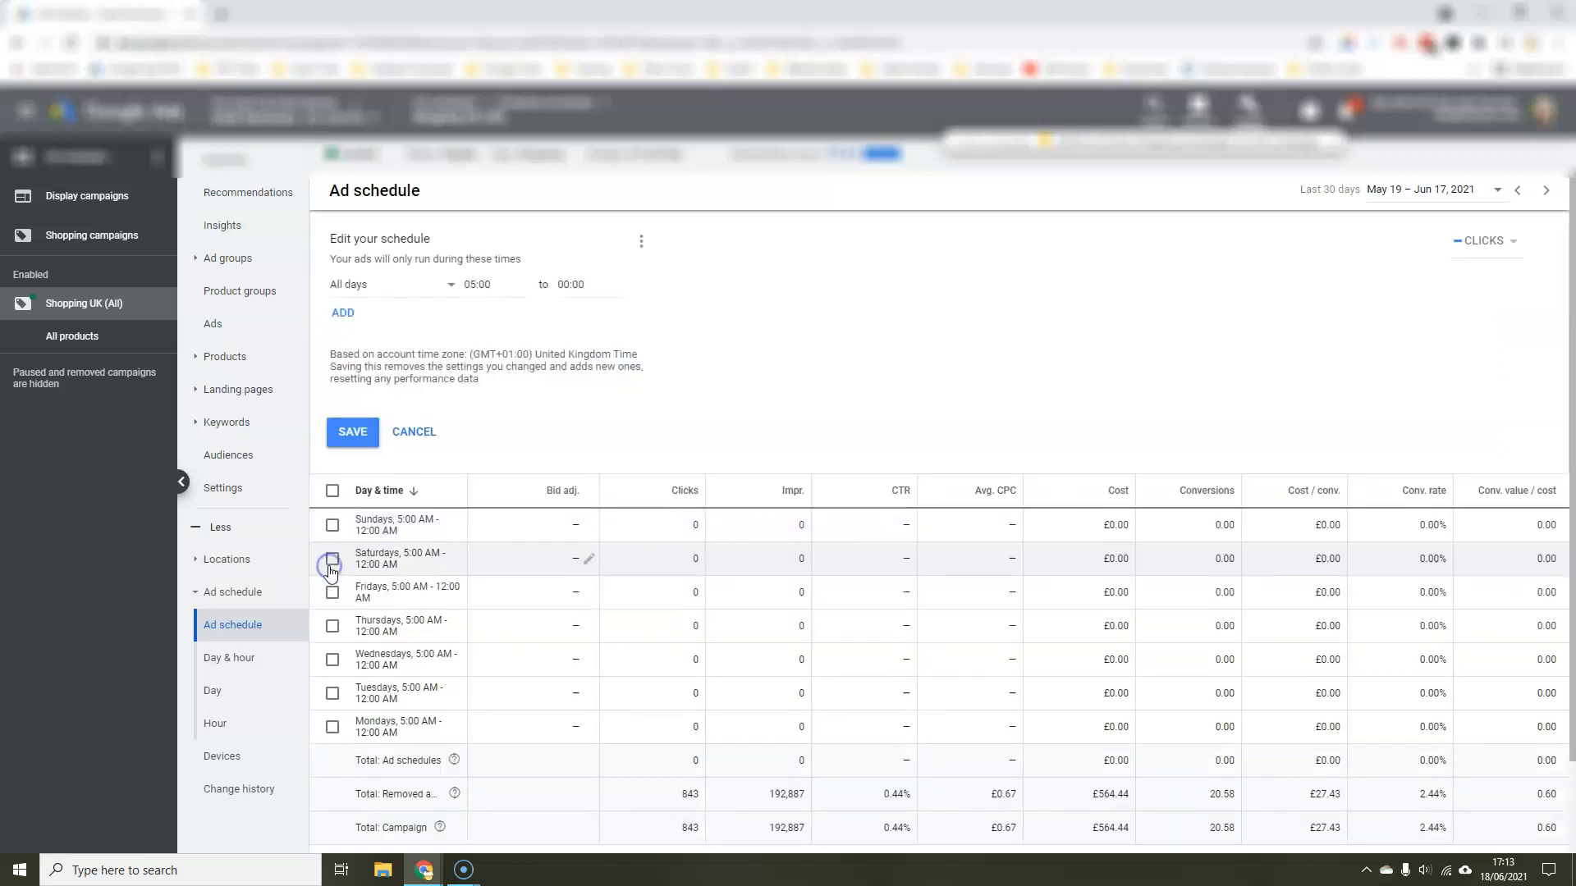
pyautogui.click(355, 320)
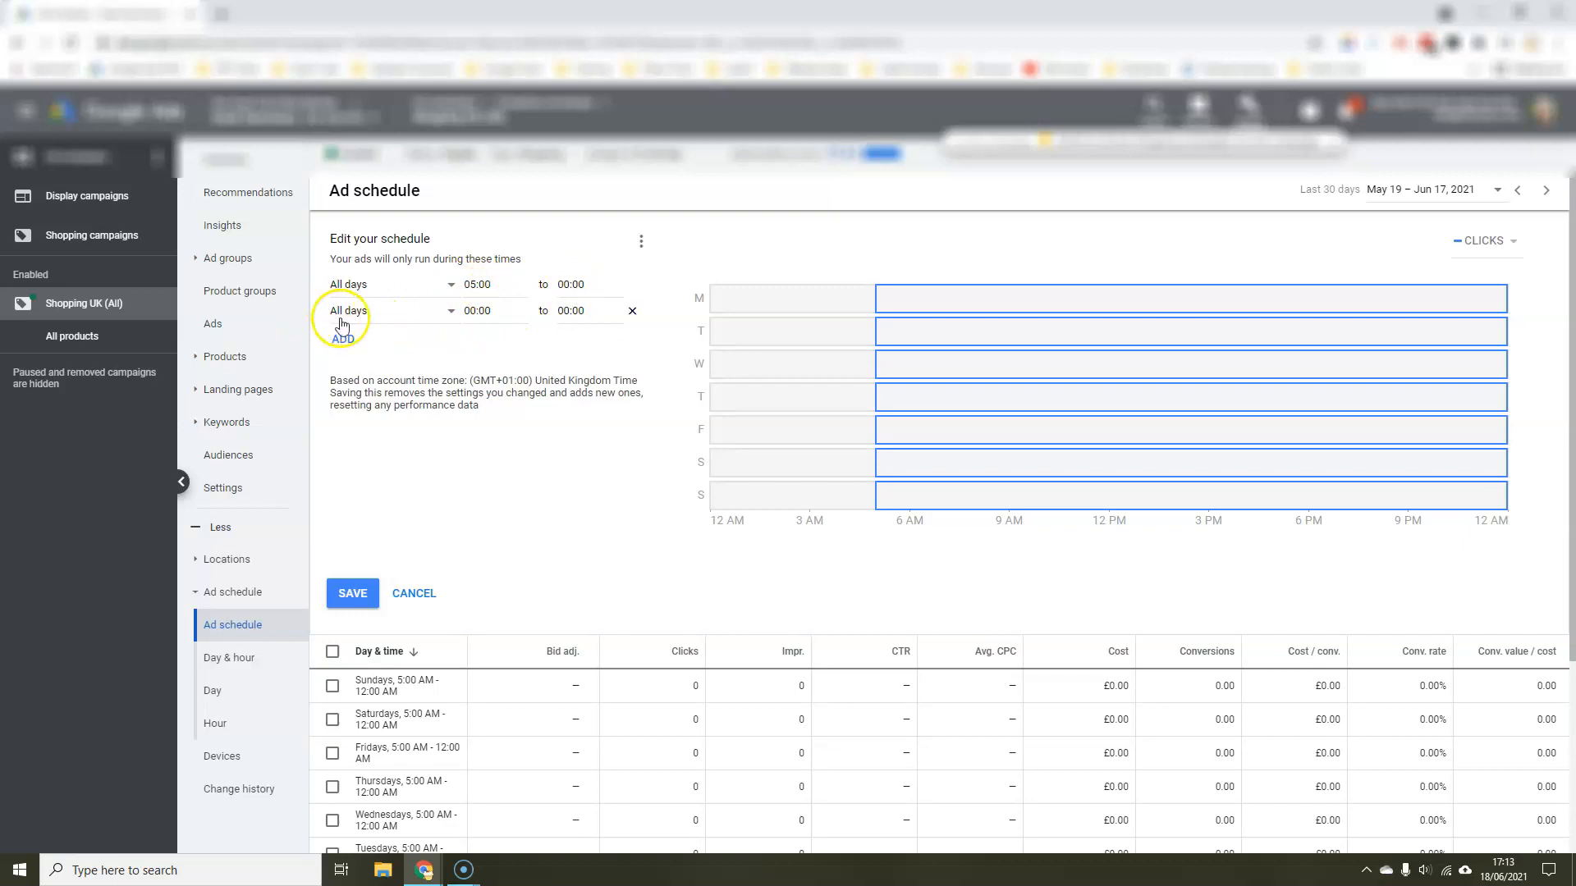
pyautogui.click(602, 315)
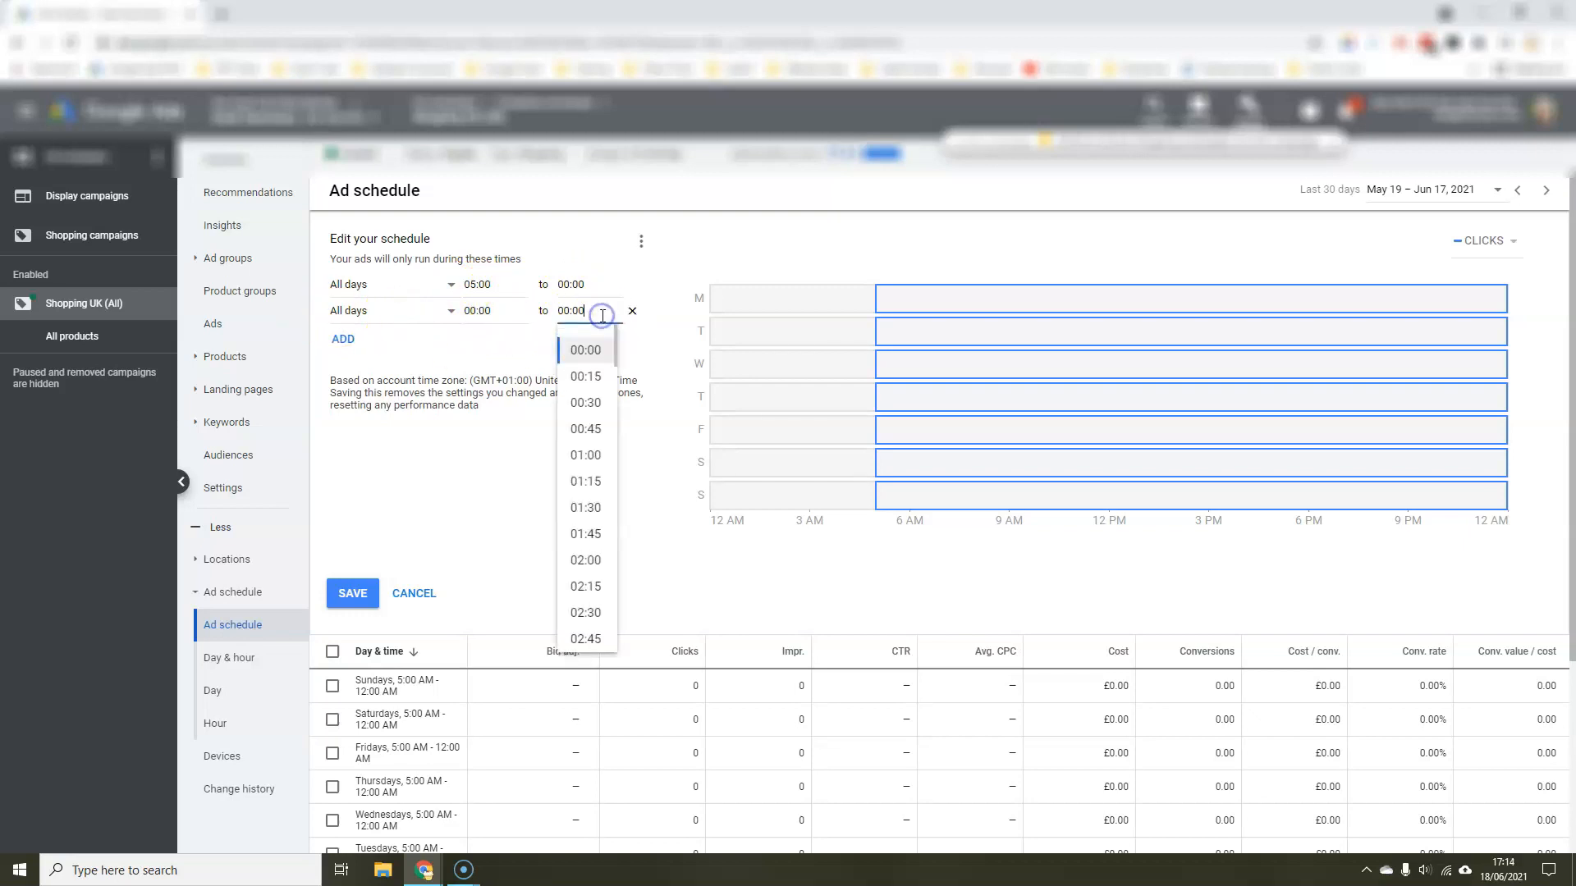
pyautogui.scroll(-3, 604, 509)
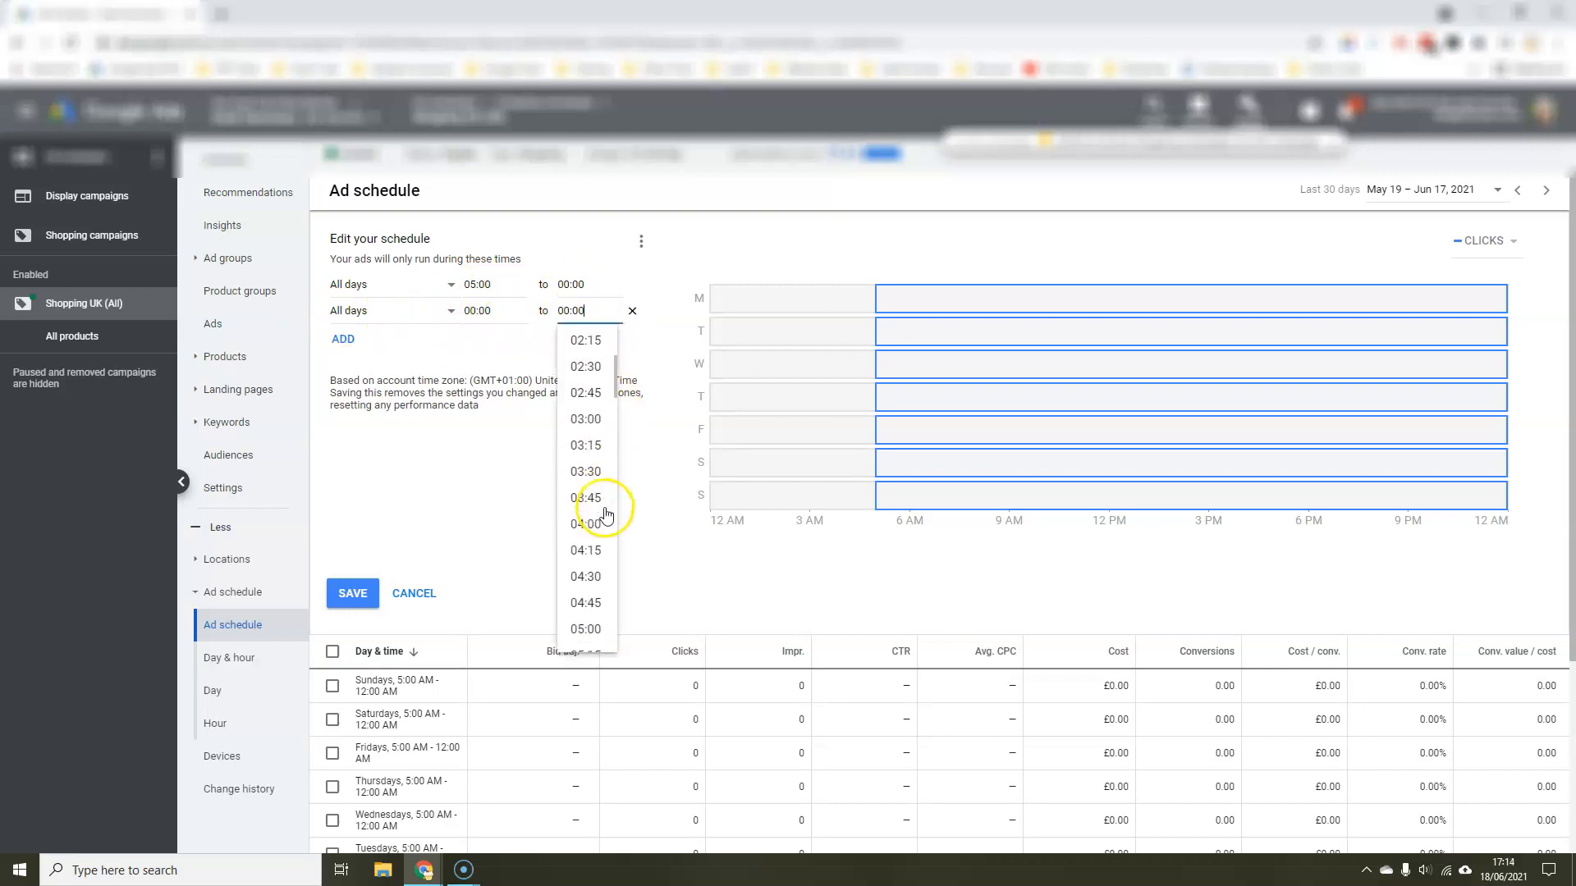
pyautogui.click(588, 628)
pyautogui.click(352, 595)
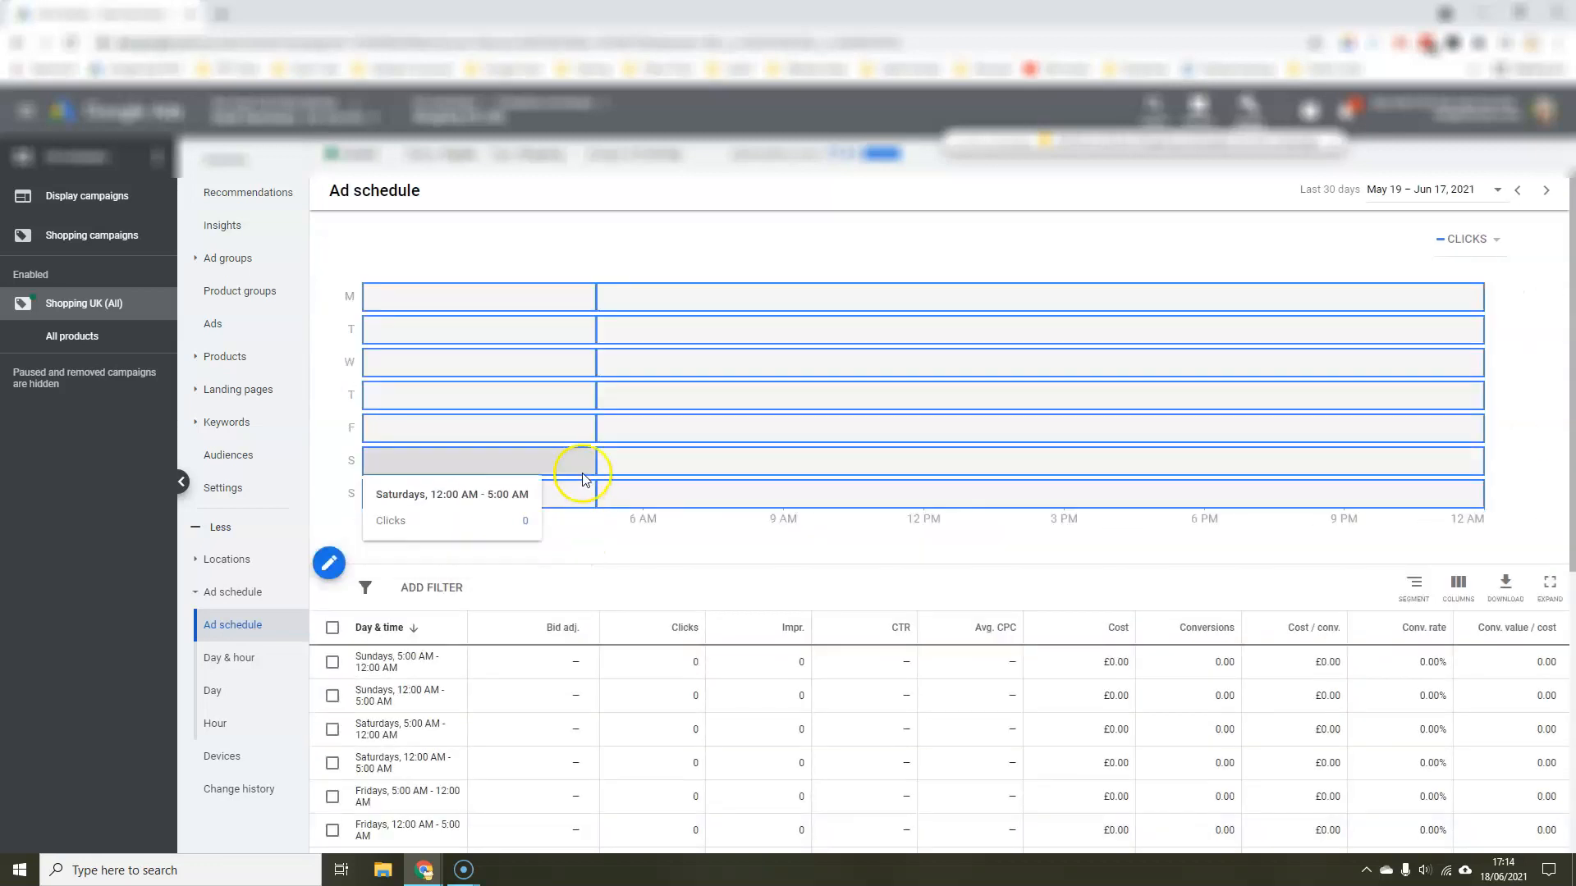
pyautogui.moveTo(554, 289)
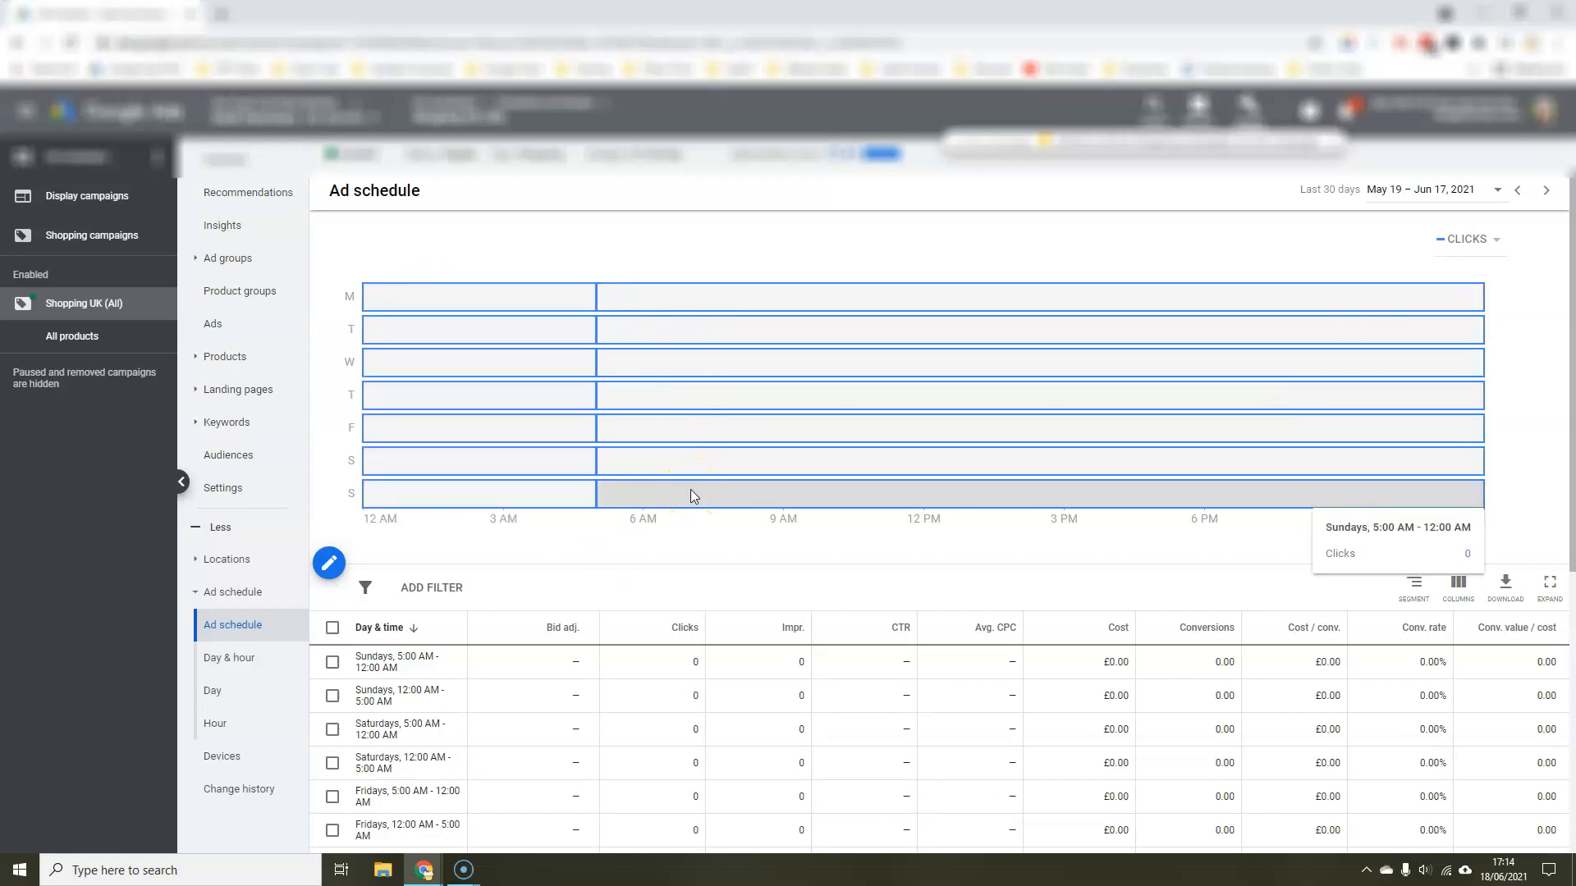
pyautogui.scroll(-2, 691, 492)
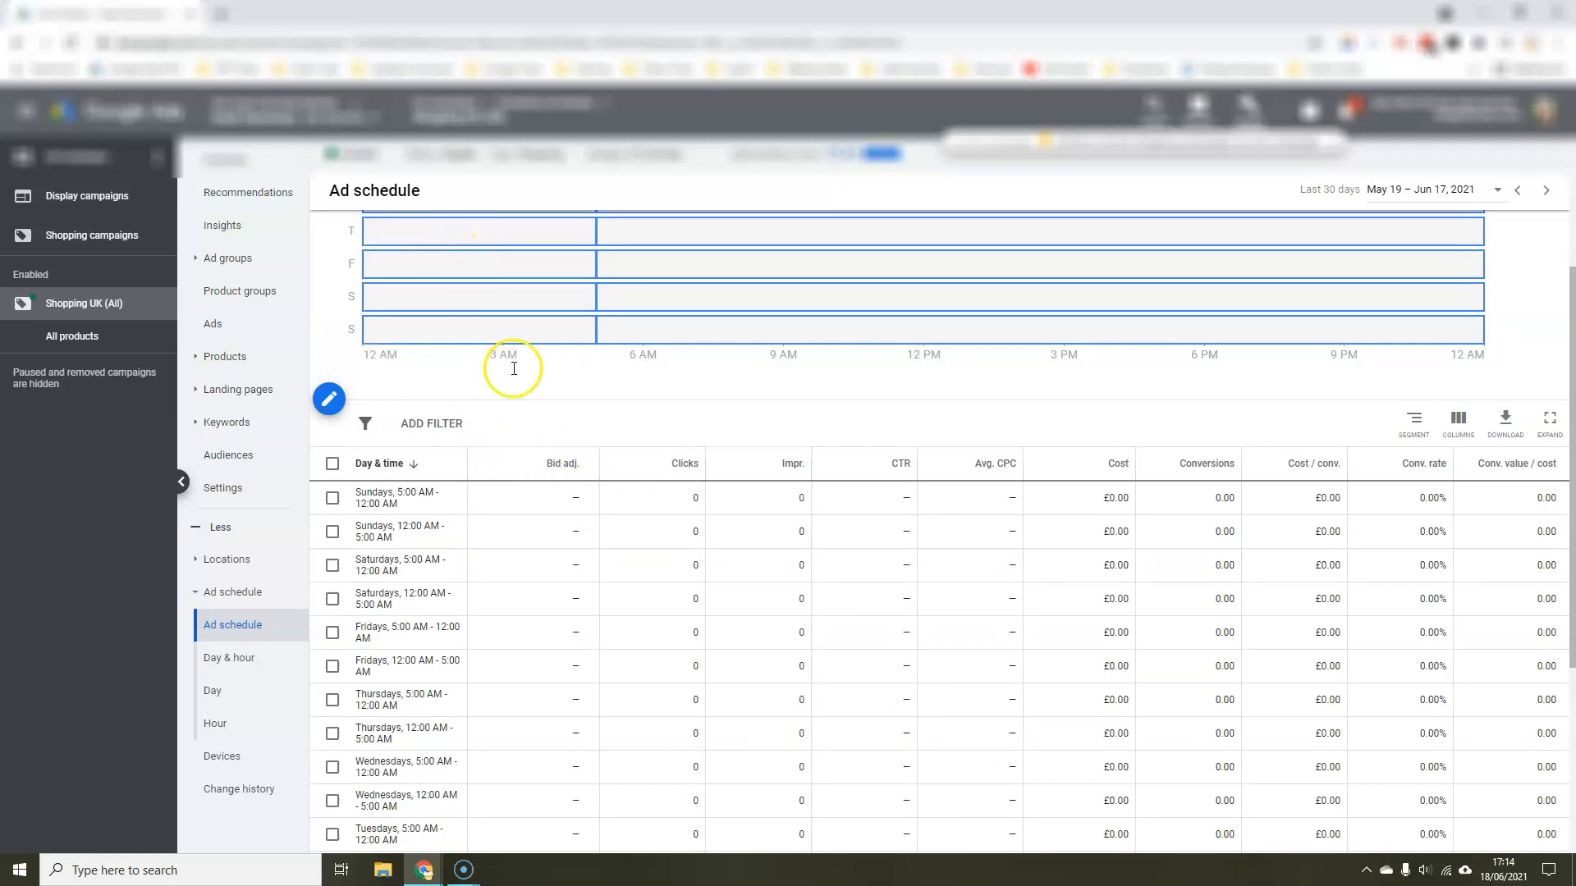
pyautogui.scroll(2, 572, 433)
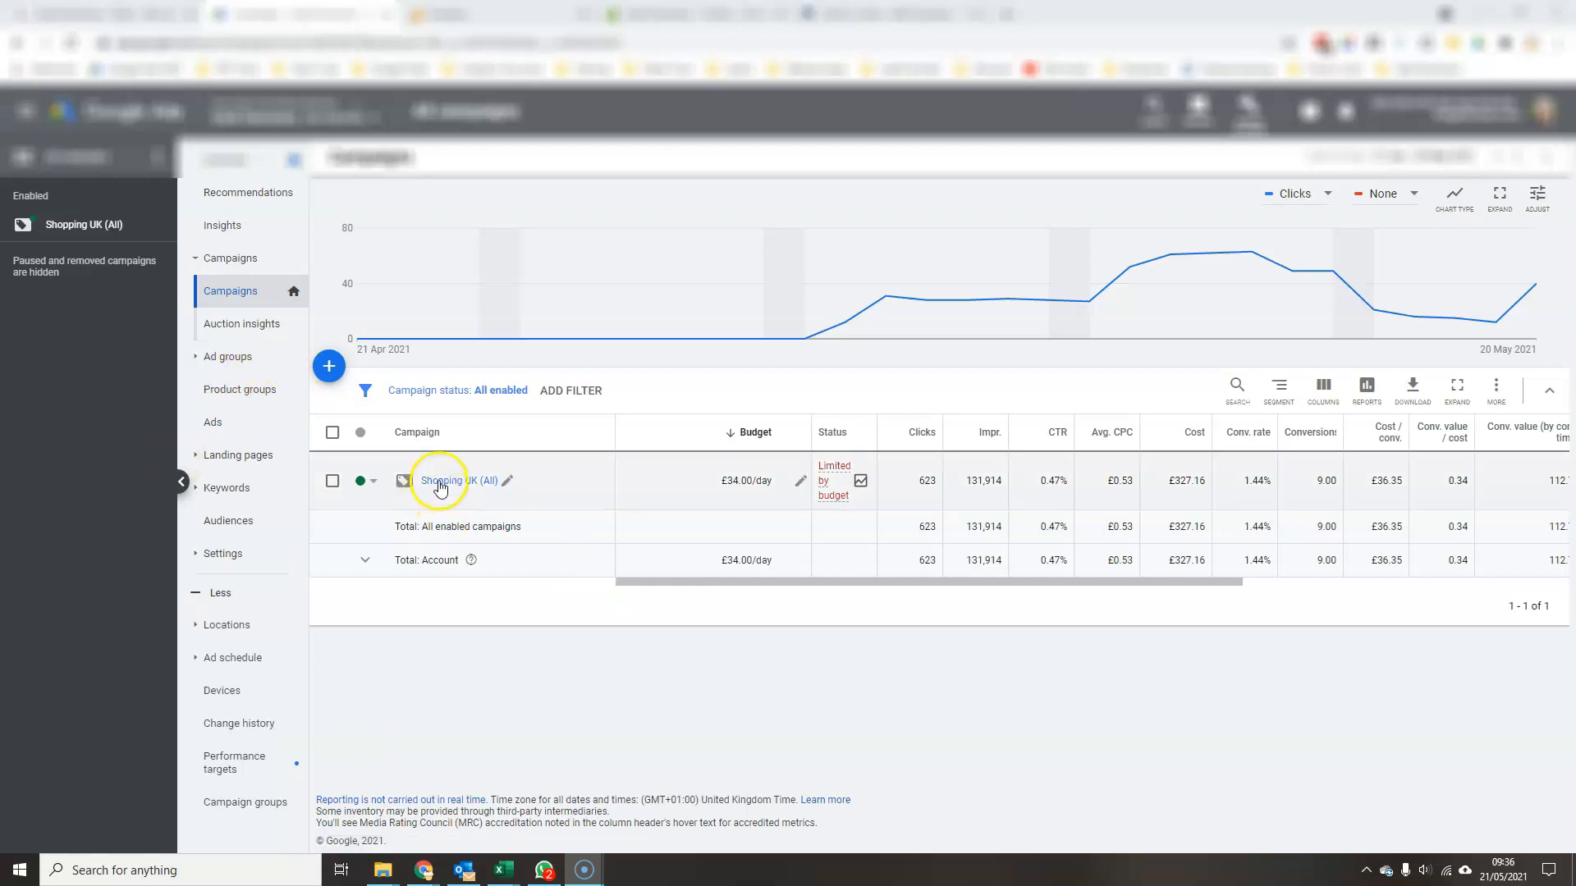
# Step: Open the Shopping UK (All) campaign's audiences, start adding audiences at campaign level and choose Observation
pyautogui.click(439, 484)
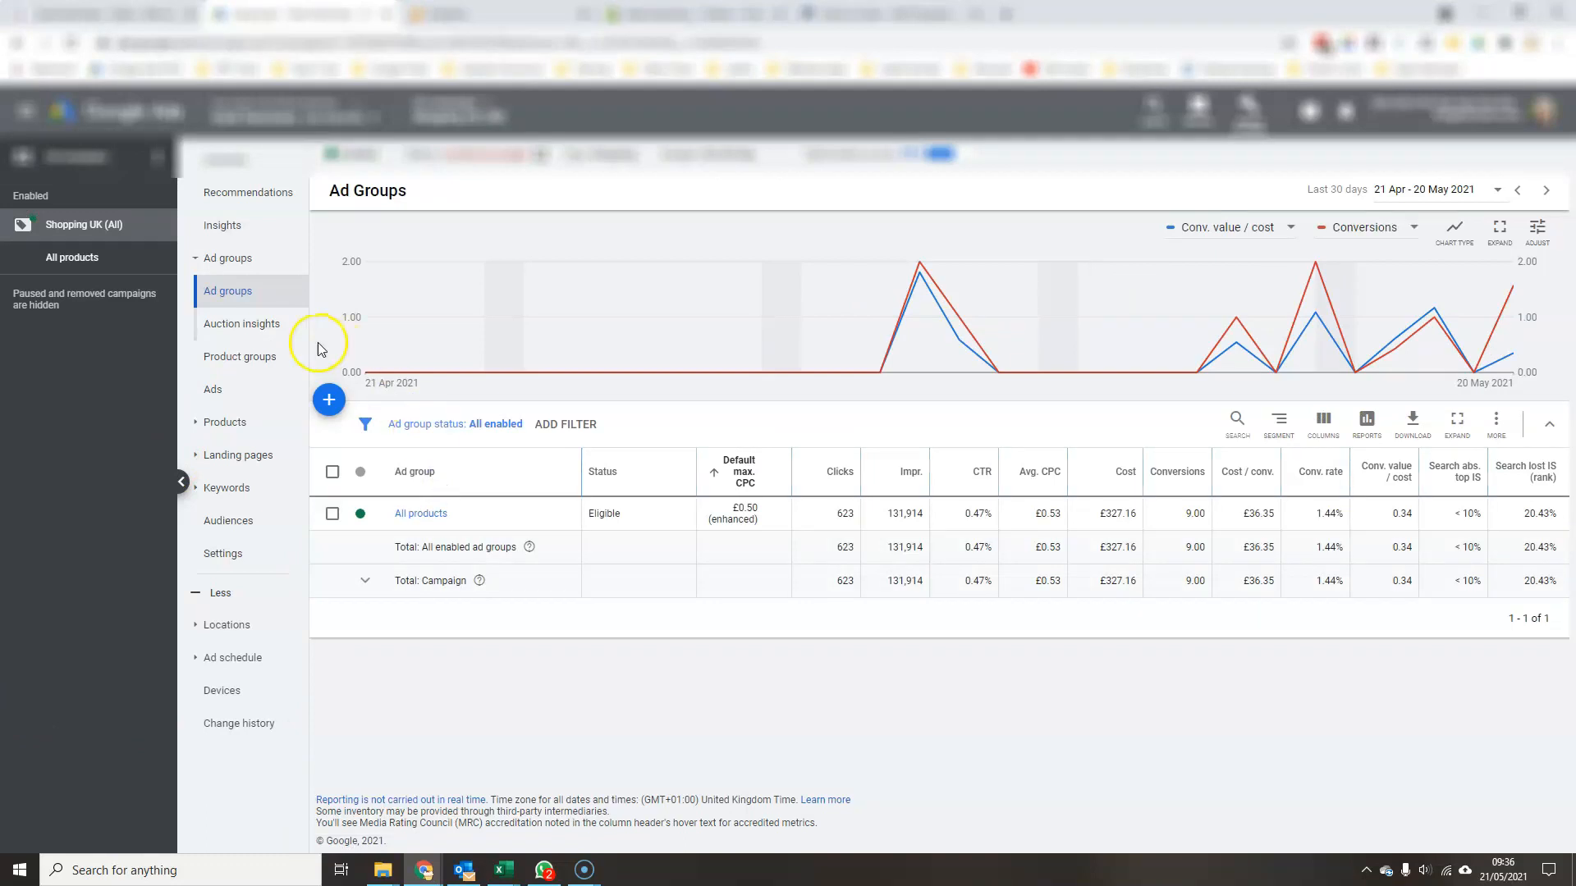
pyautogui.click(245, 525)
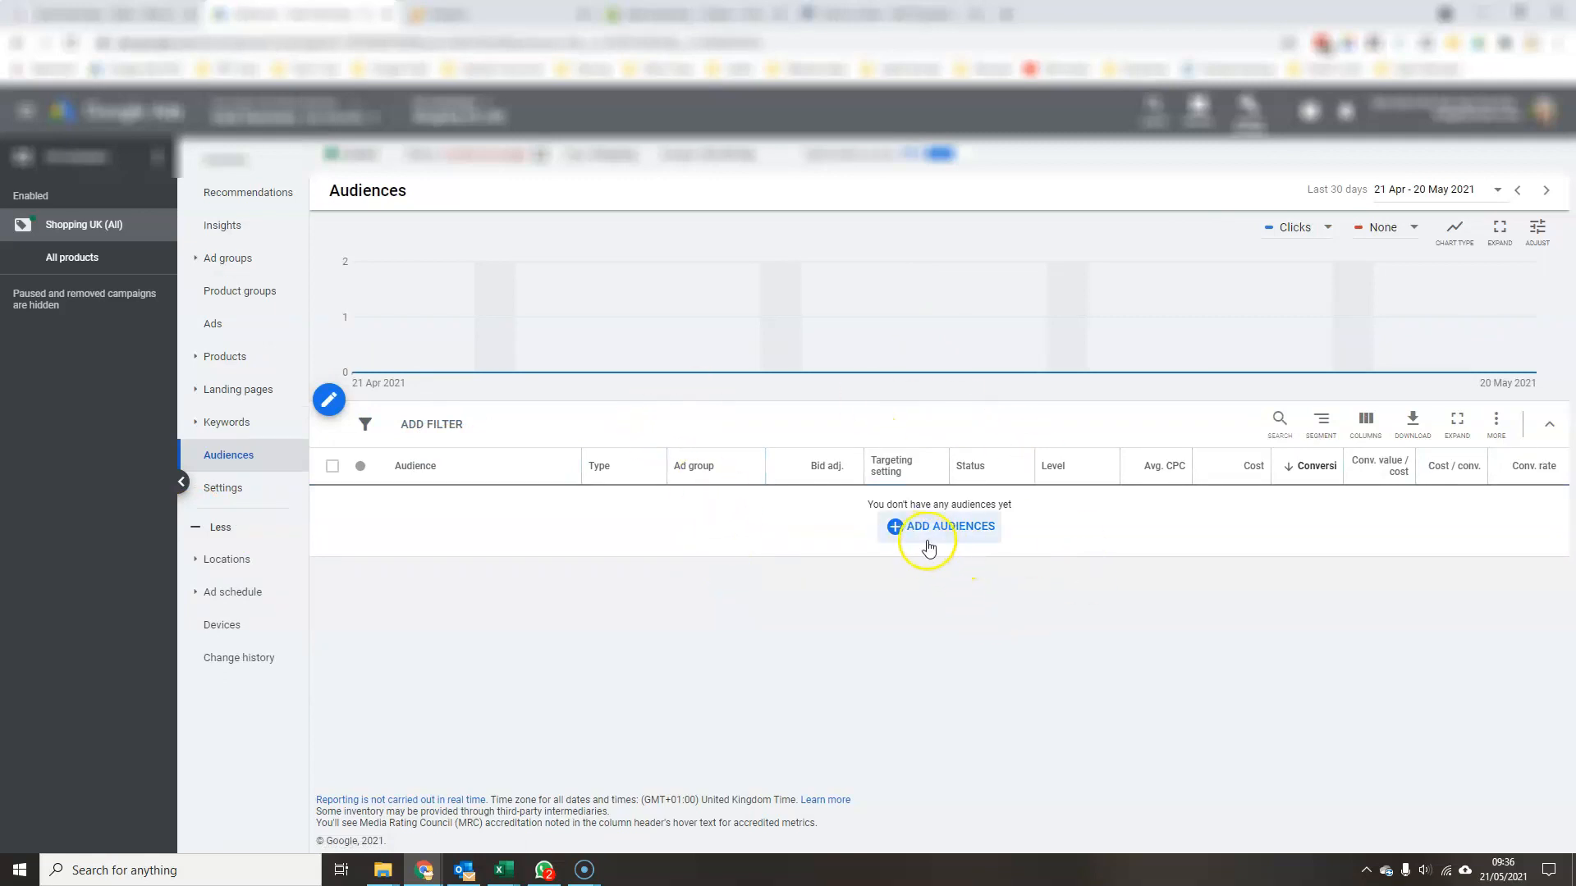
pyautogui.click(963, 545)
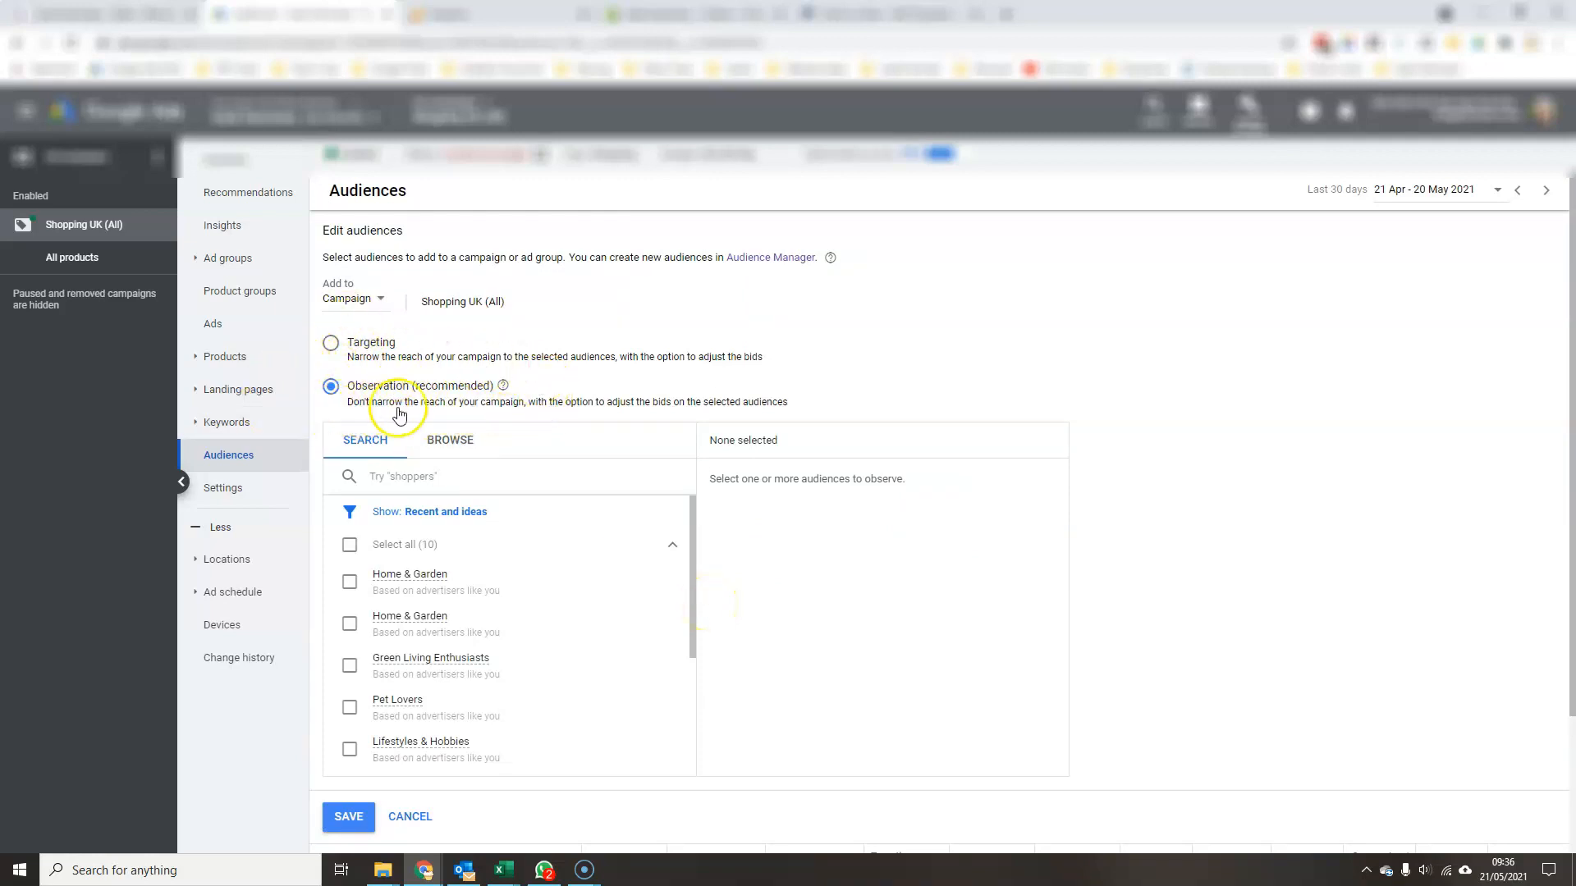
pyautogui.click(332, 392)
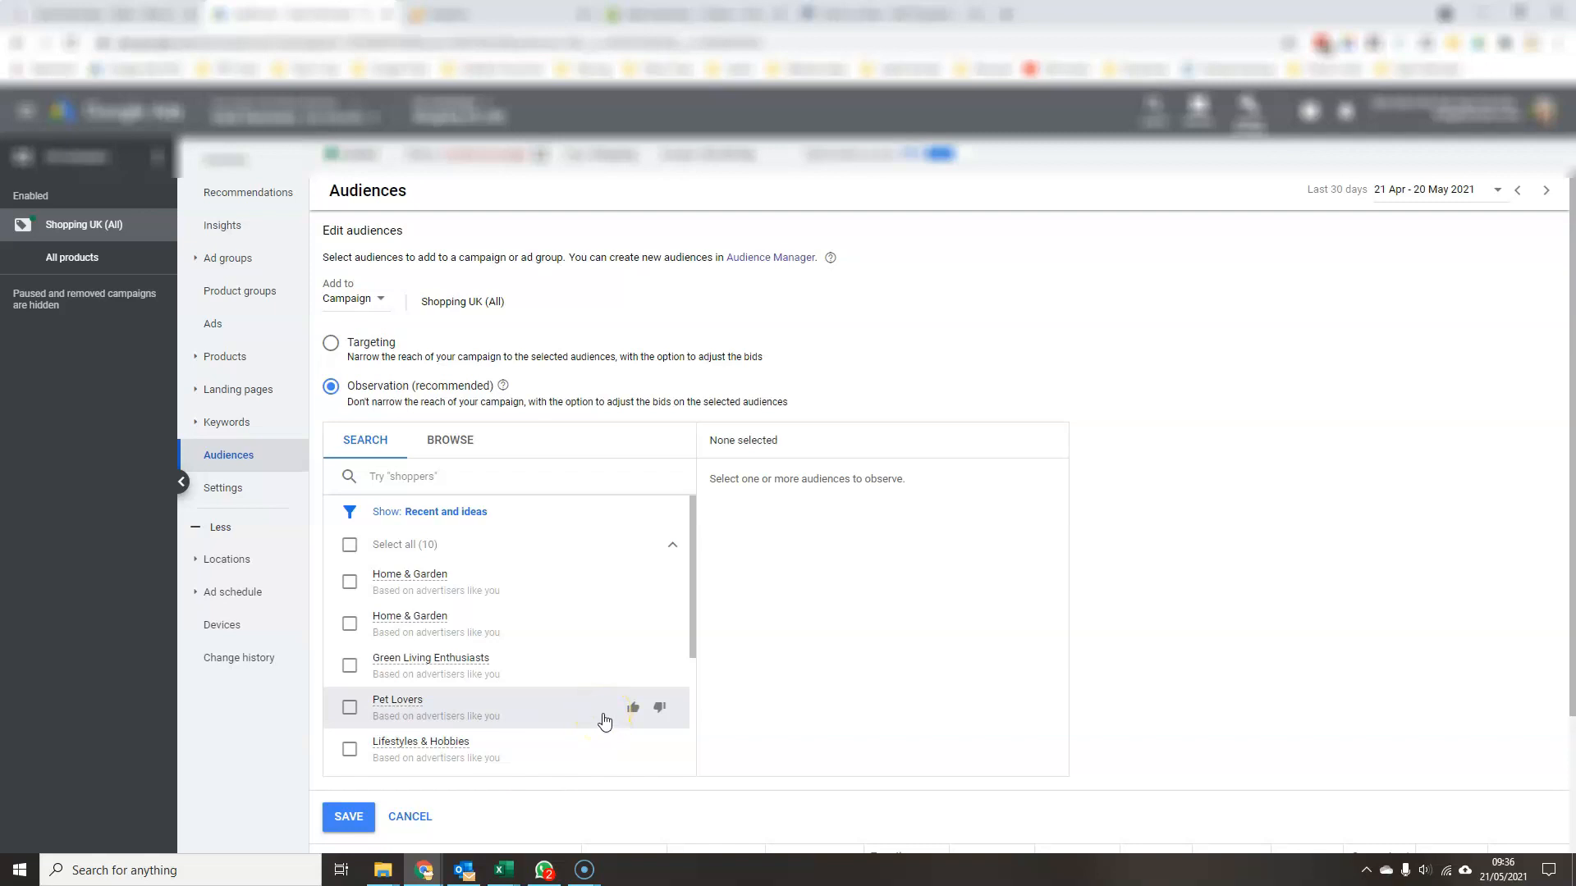
pyautogui.click(697, 632)
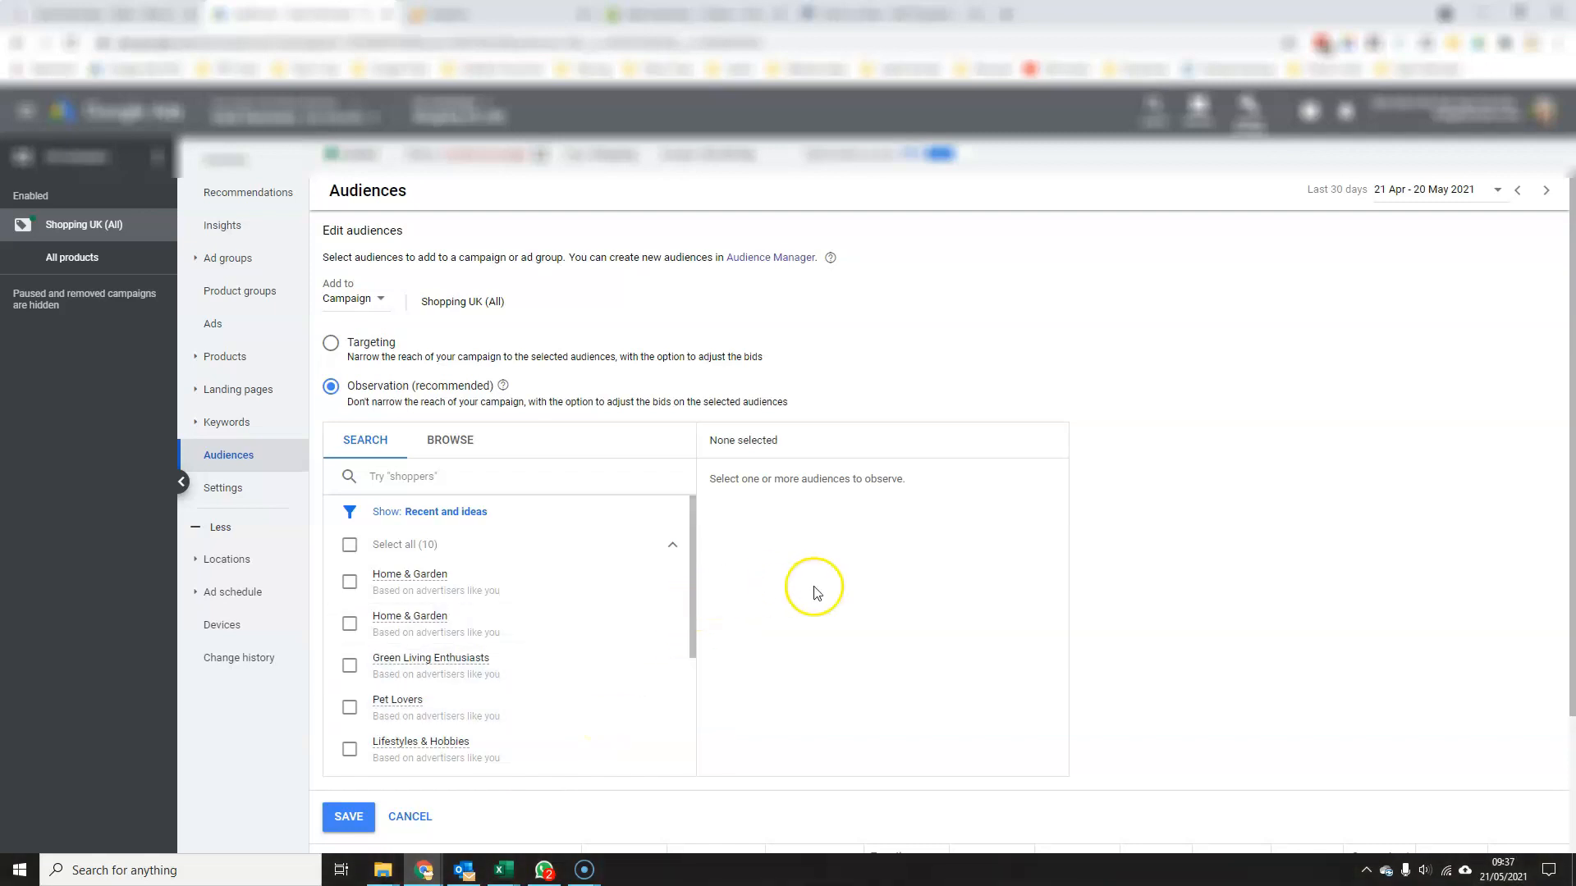
# Step: Select all suggested audiences under Recent and ideas, from Home & Garden to Beauty & Wellness, and review the selection
pyautogui.scroll(-2, 821, 574)
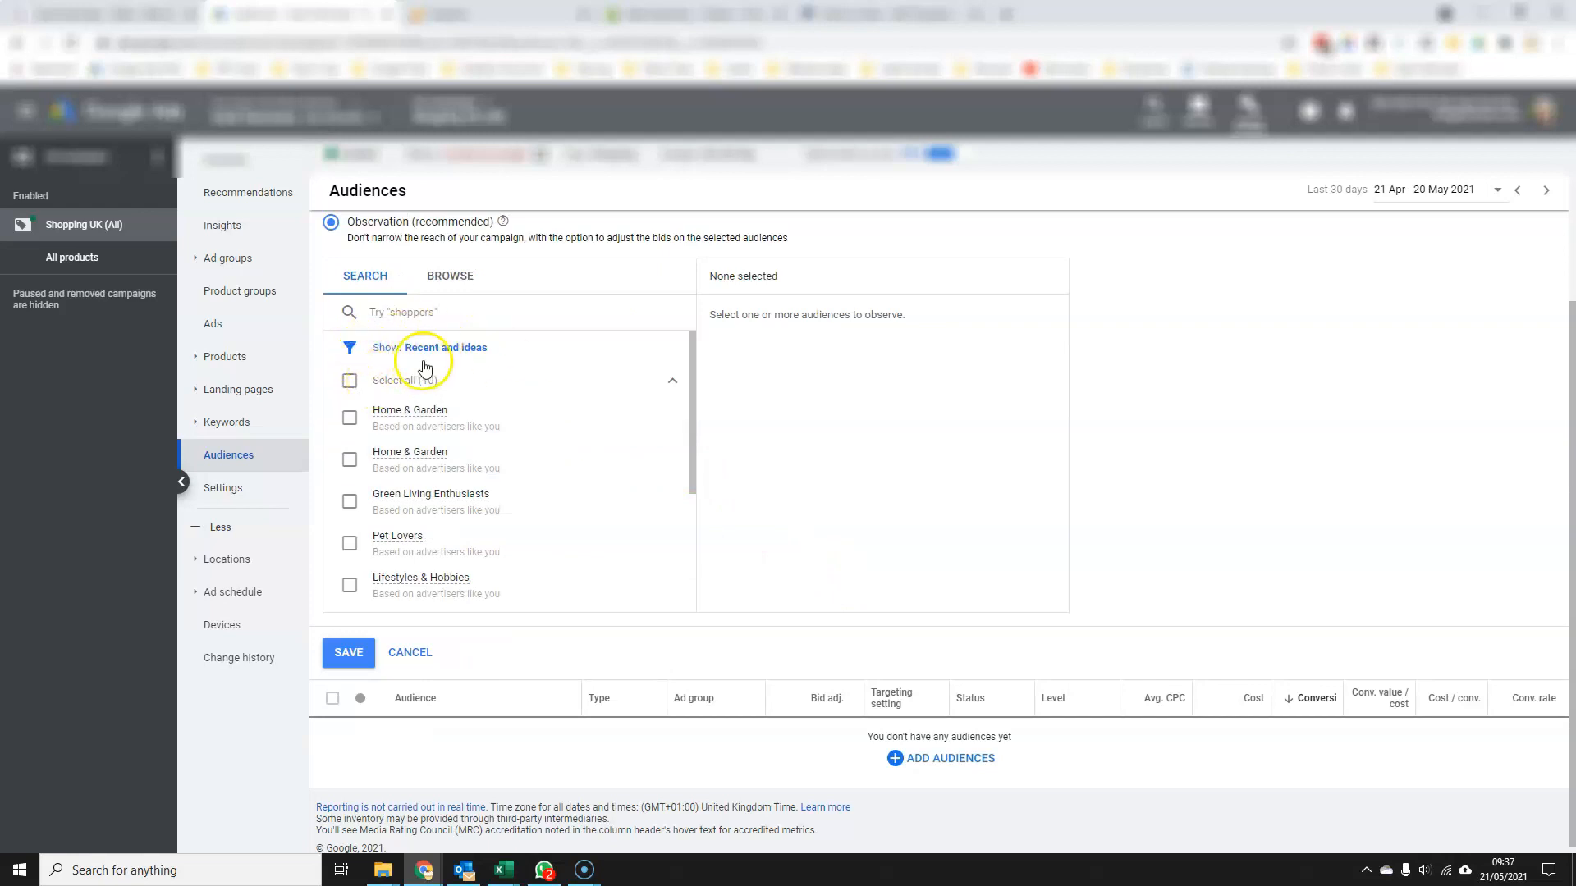
pyautogui.scroll(-3, 439, 501)
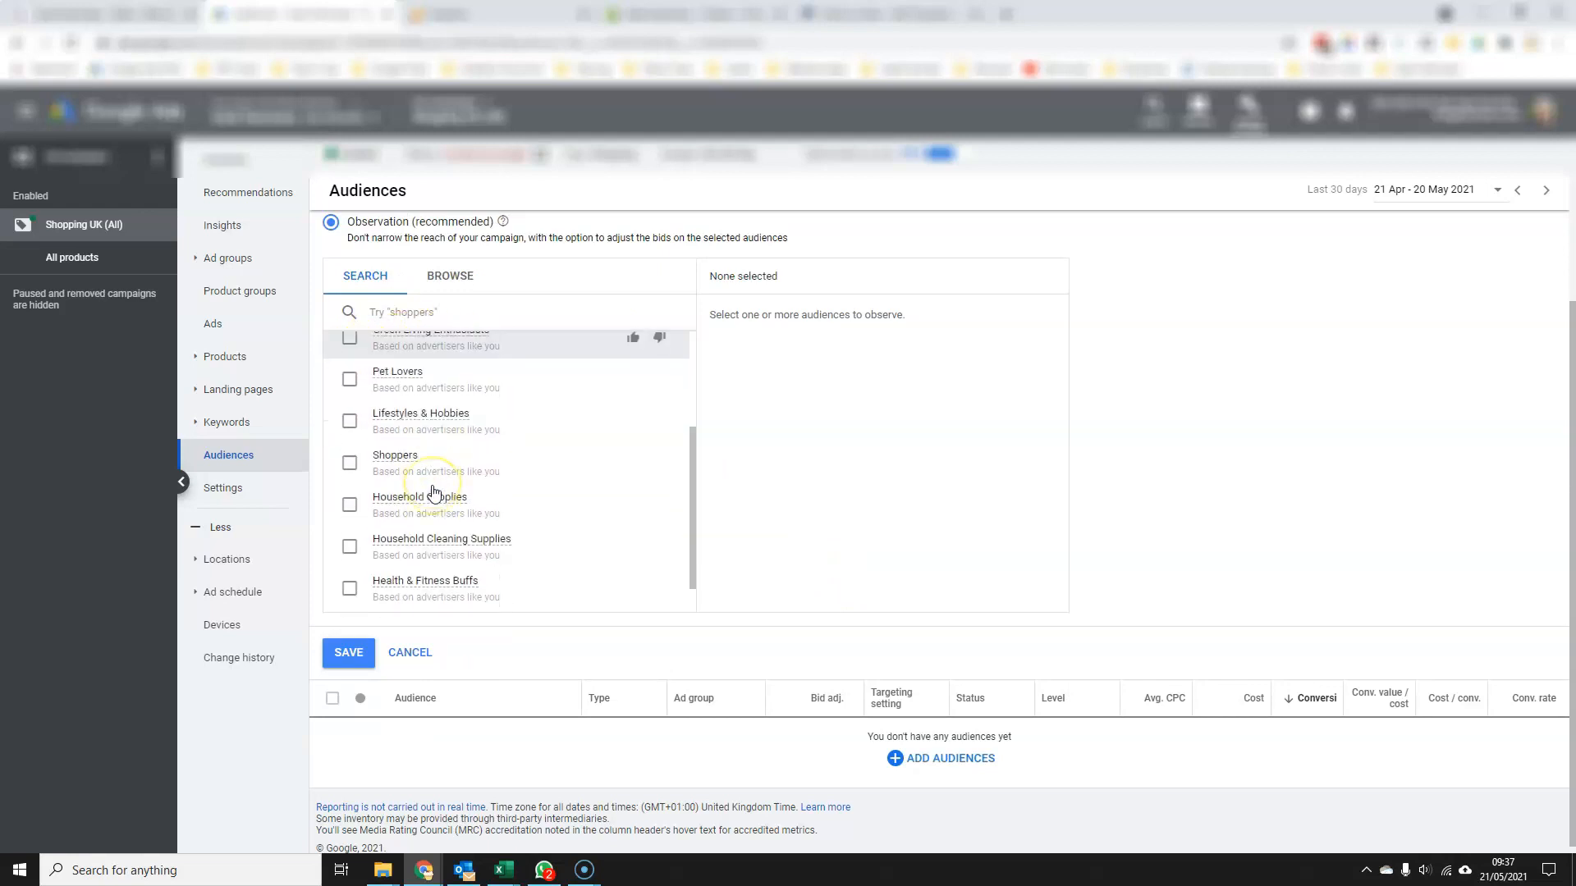
pyautogui.scroll(5, 464, 459)
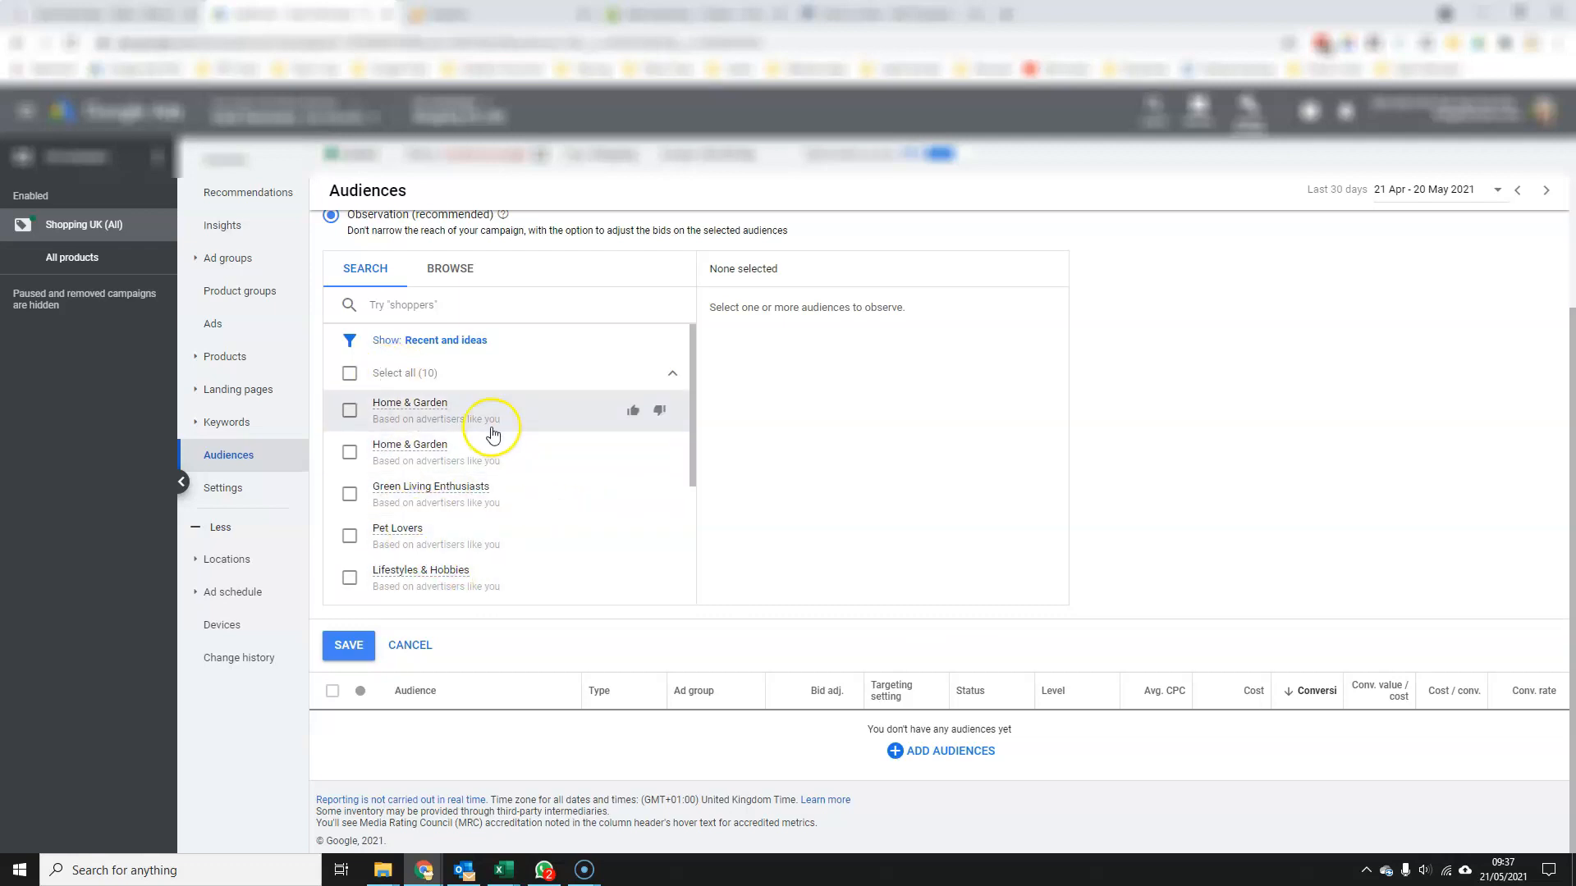
pyautogui.click(348, 374)
pyautogui.scroll(-2, 440, 500)
pyautogui.scroll(-1, 441, 503)
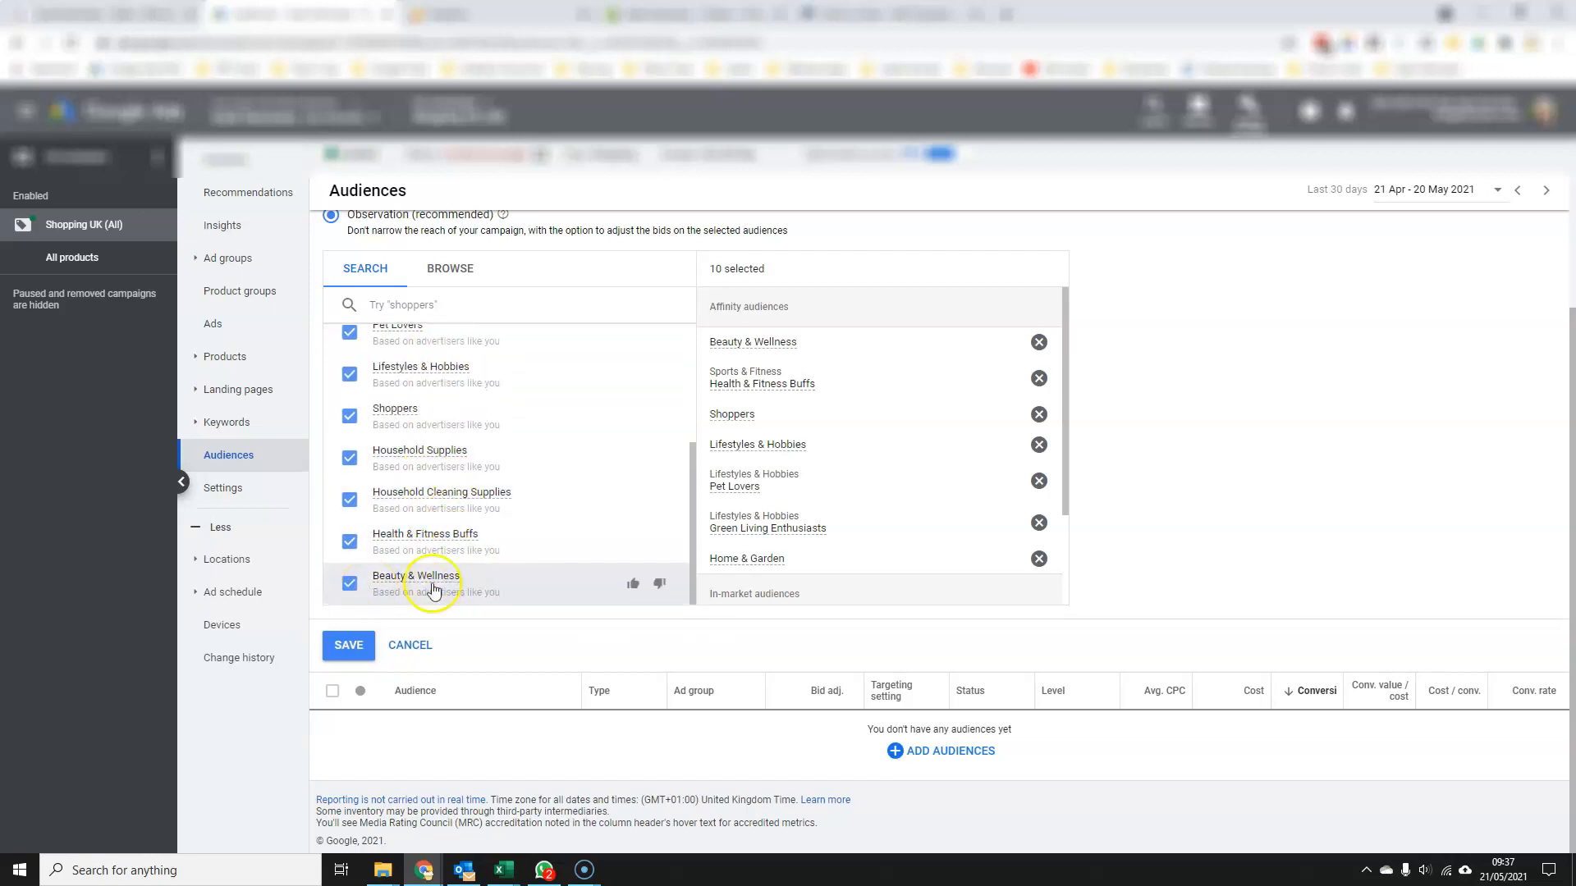
pyautogui.scroll(5, 523, 586)
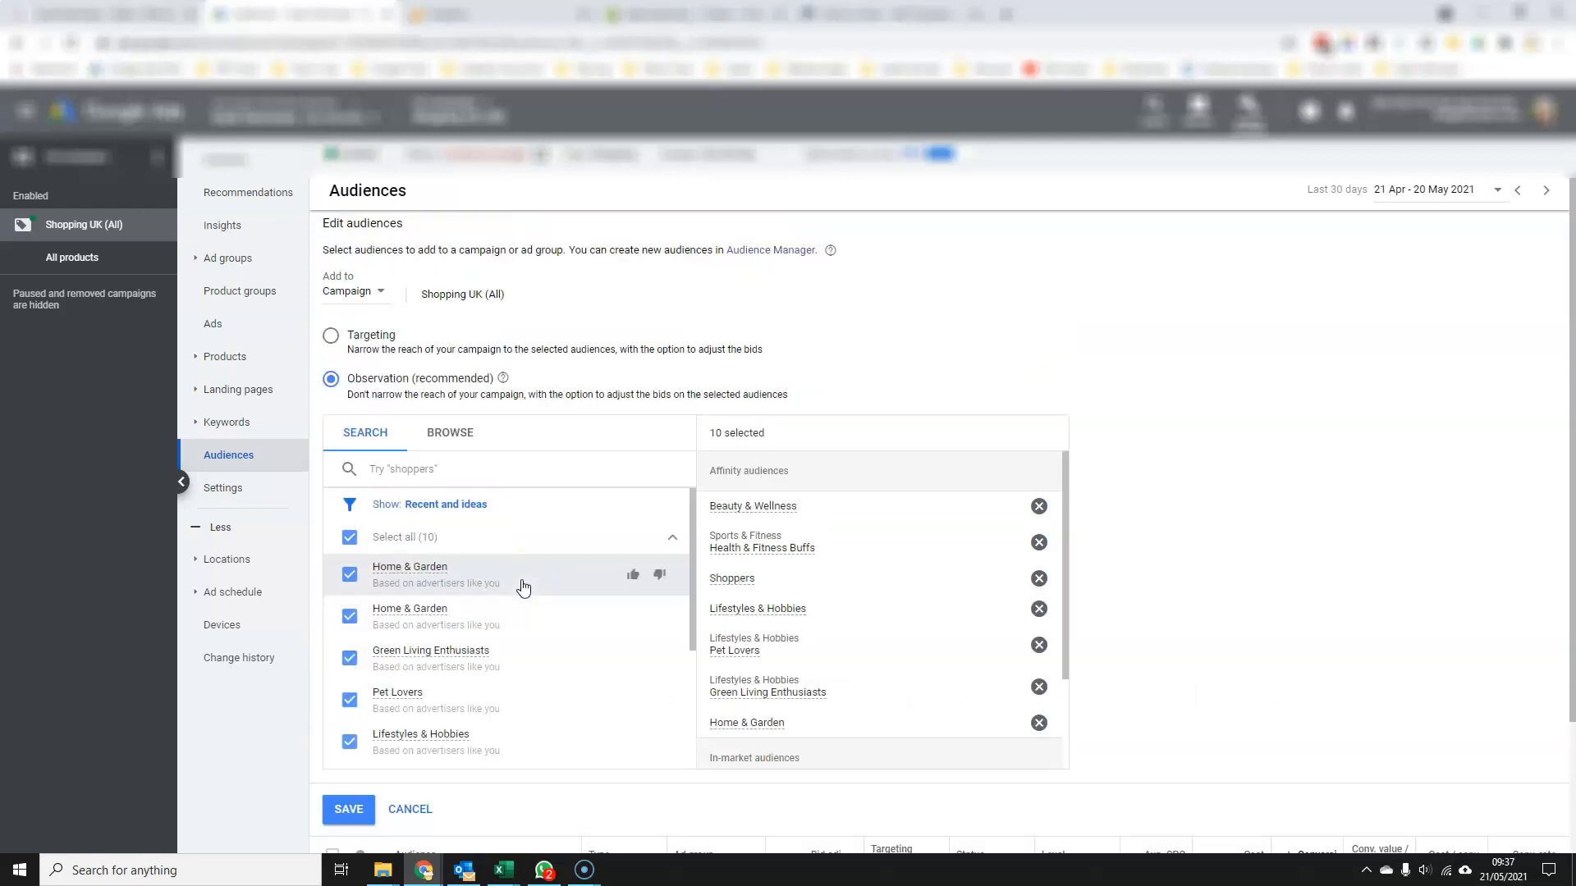
# Step: Browse the website visitors lists and select All Visitors (30 days), All Visitors (365 days), Buyers (180 days), Buyers (30 days) and Cart Visitors (30 days)
pyautogui.click(450, 434)
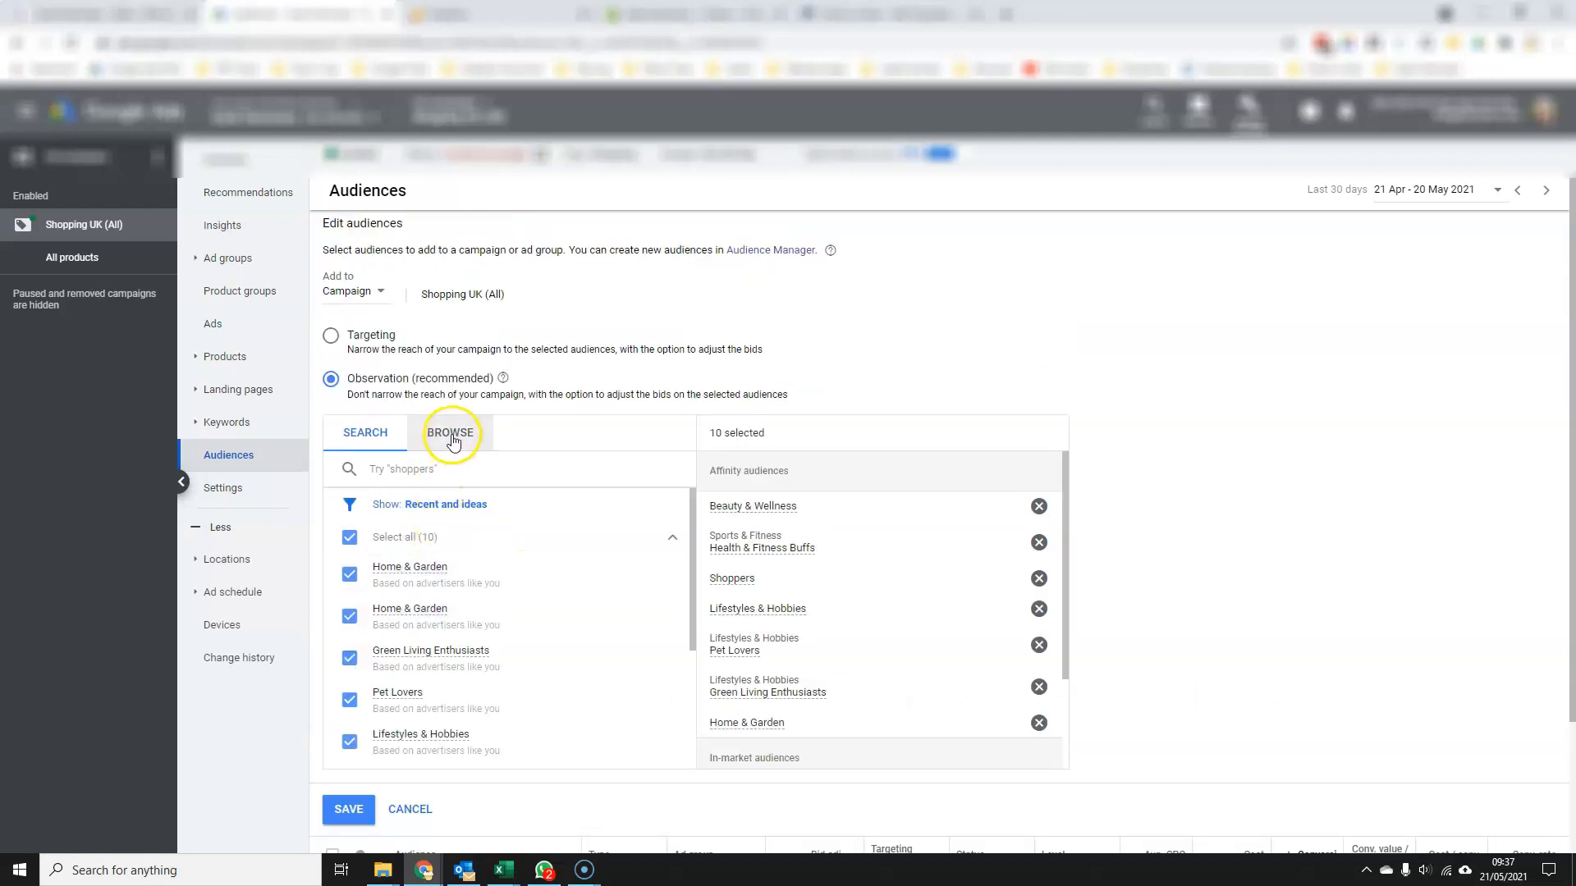
pyautogui.click(470, 446)
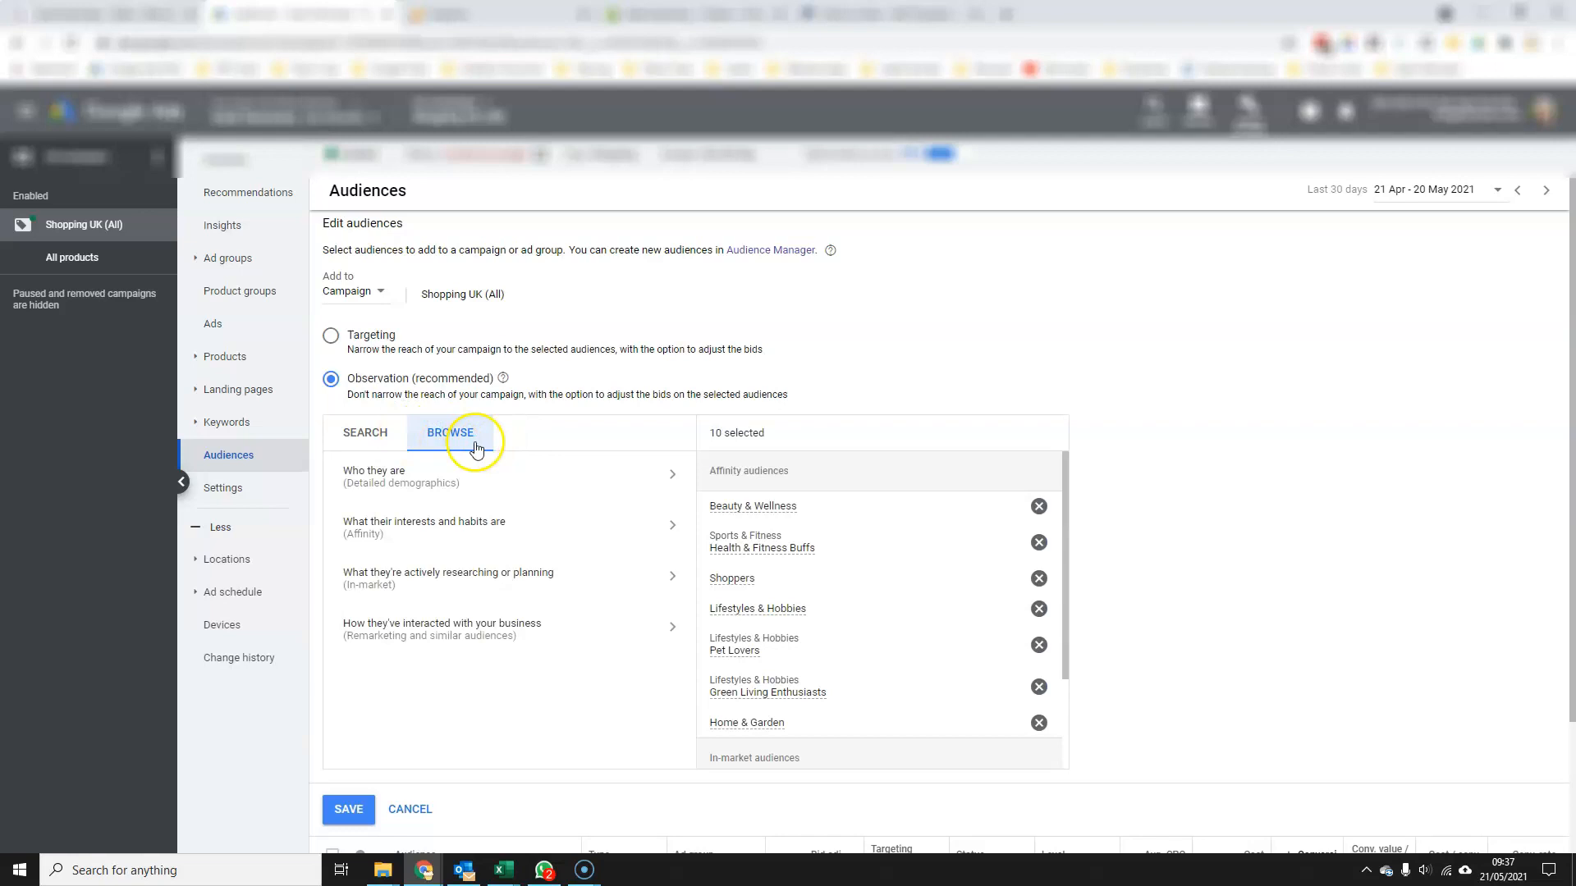
pyautogui.scroll(-1, 689, 673)
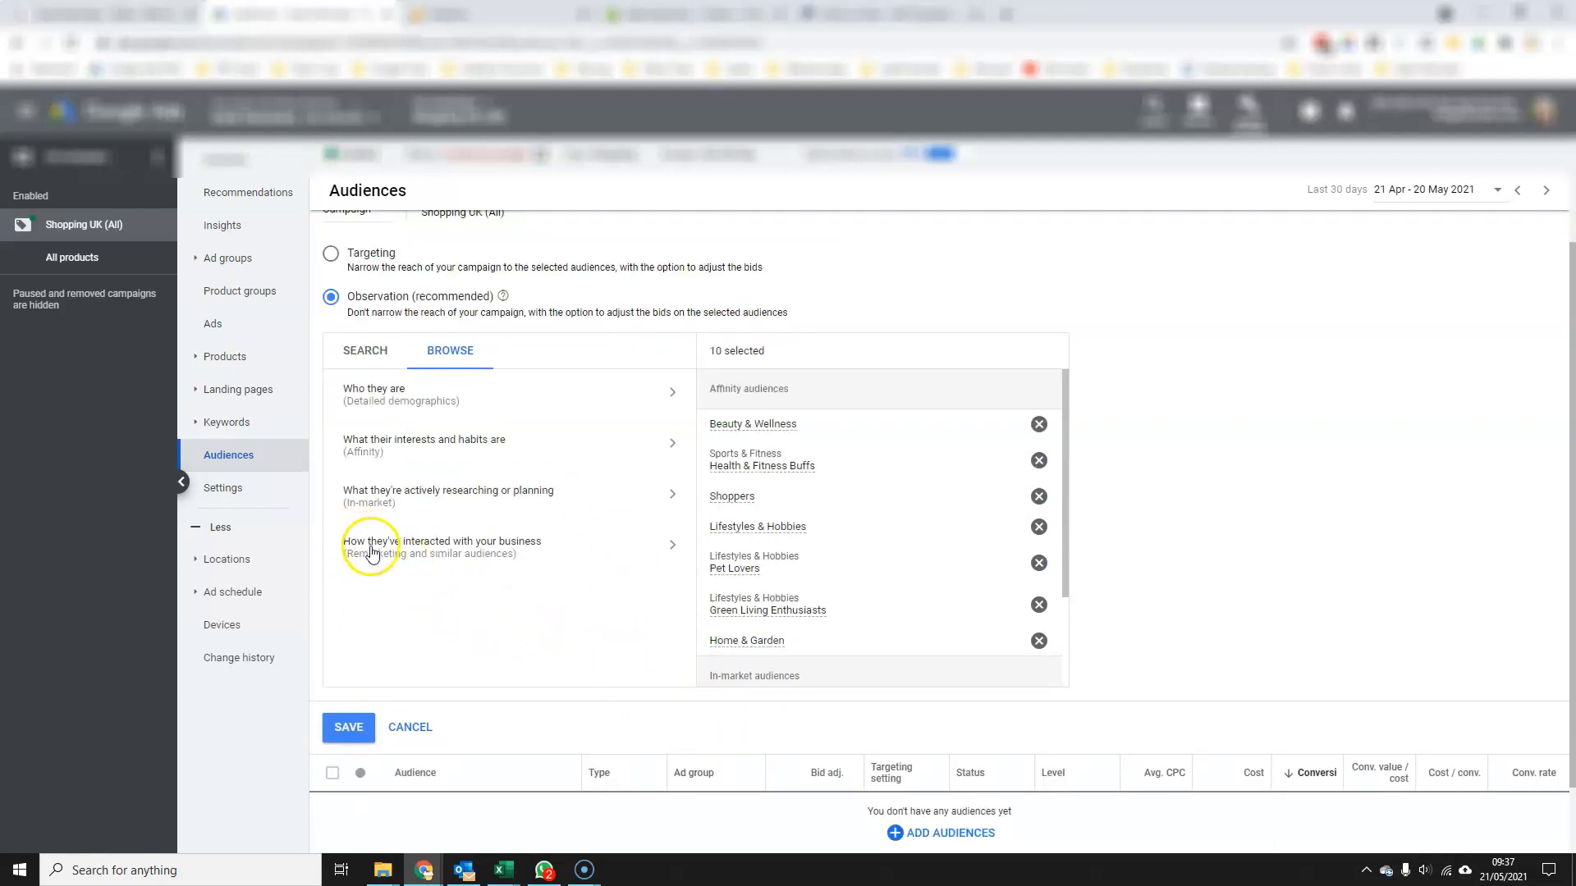
pyautogui.click(666, 543)
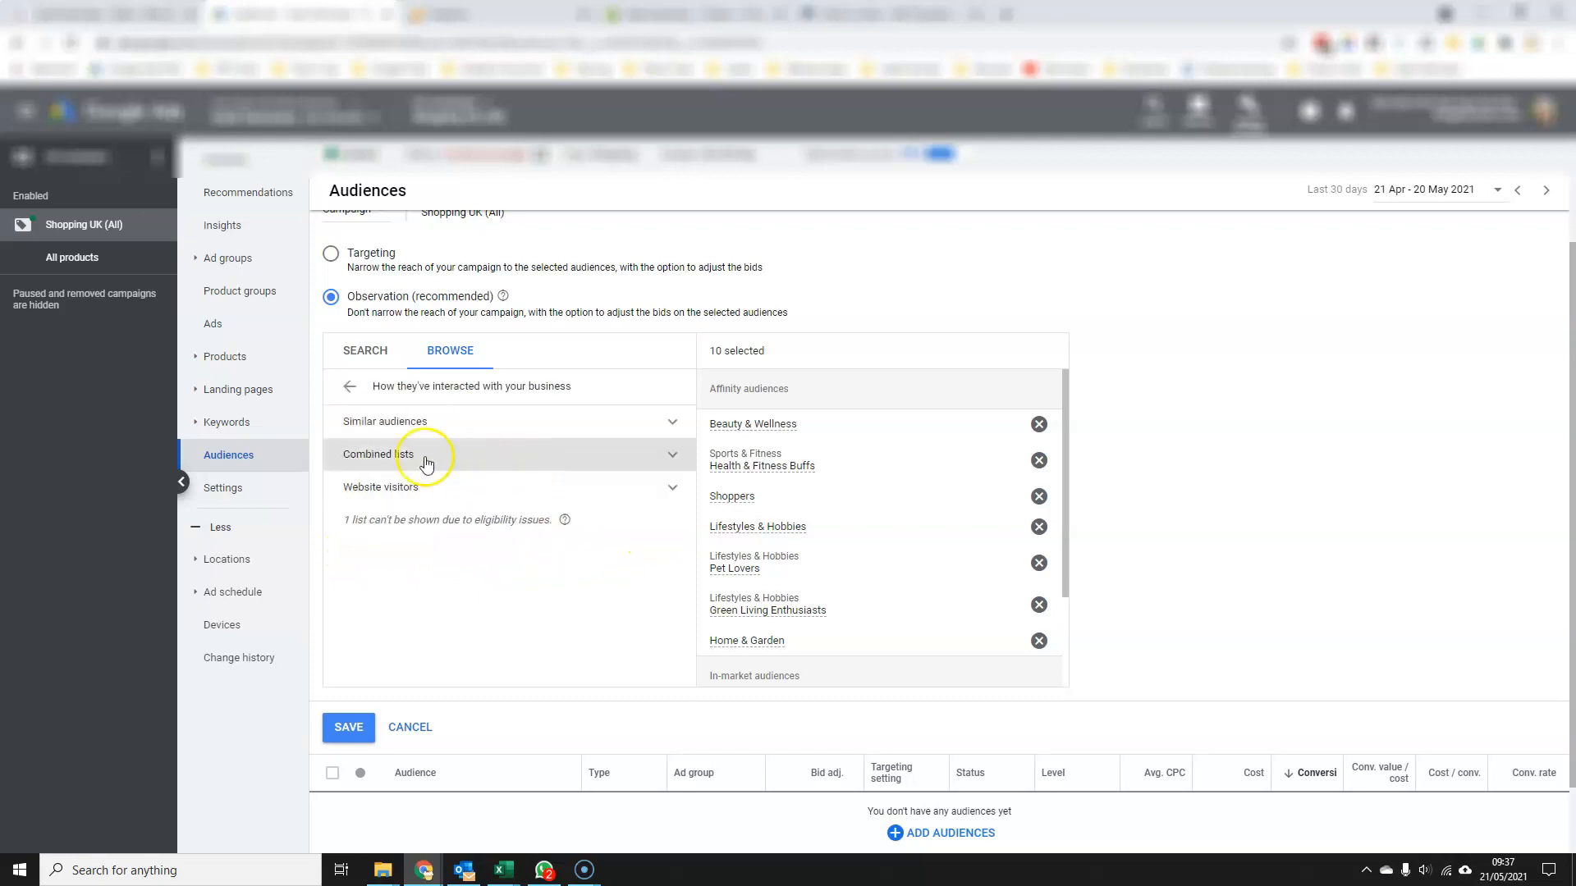
pyautogui.click(673, 489)
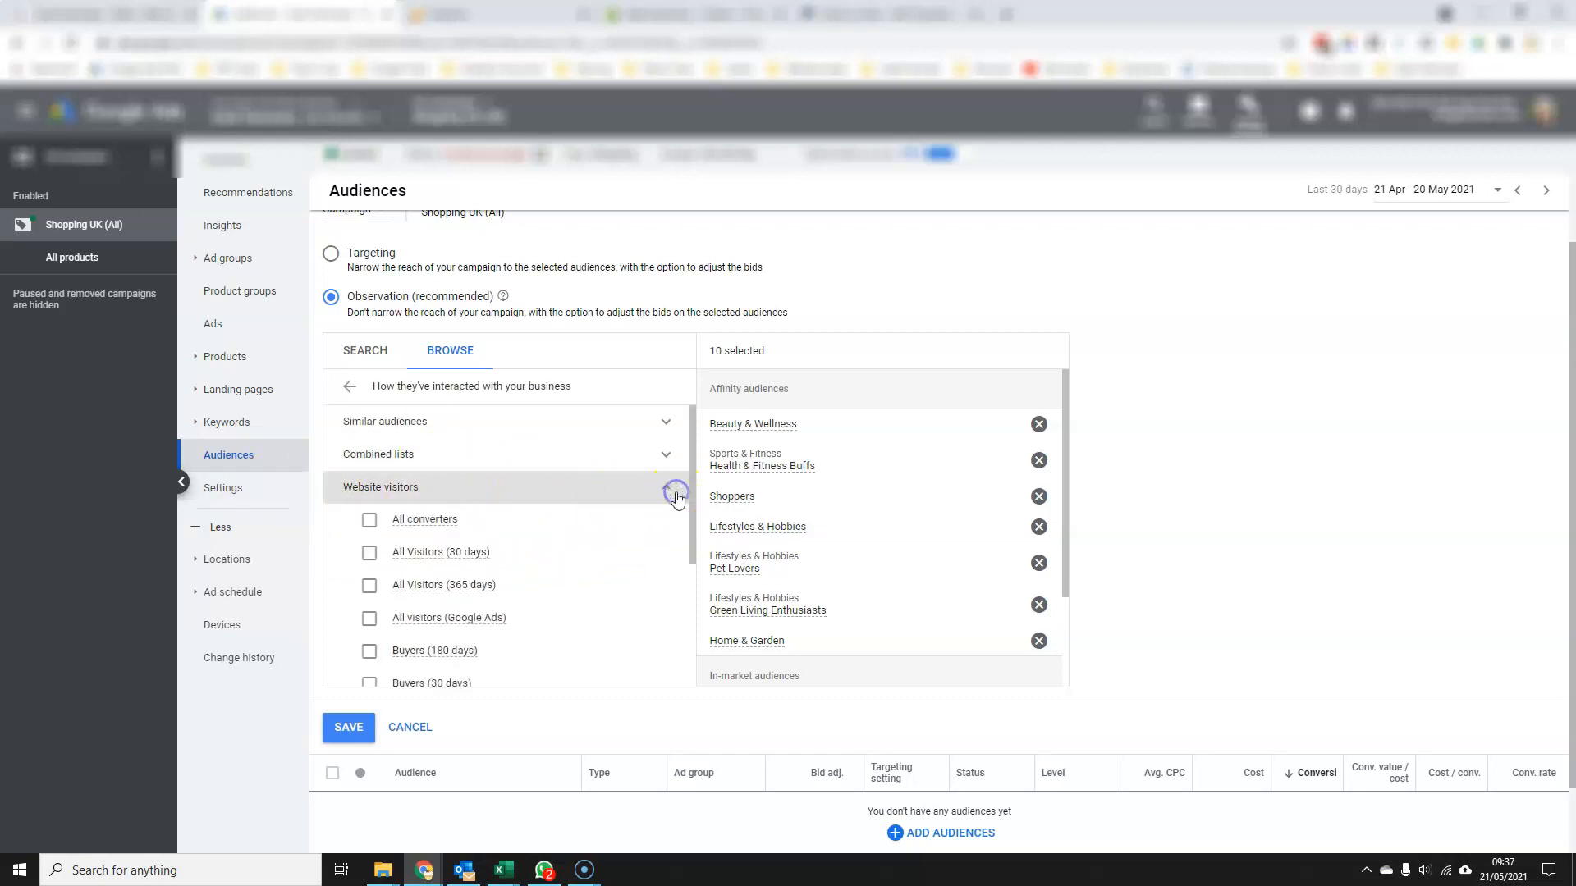
pyautogui.scroll(-1, 668, 546)
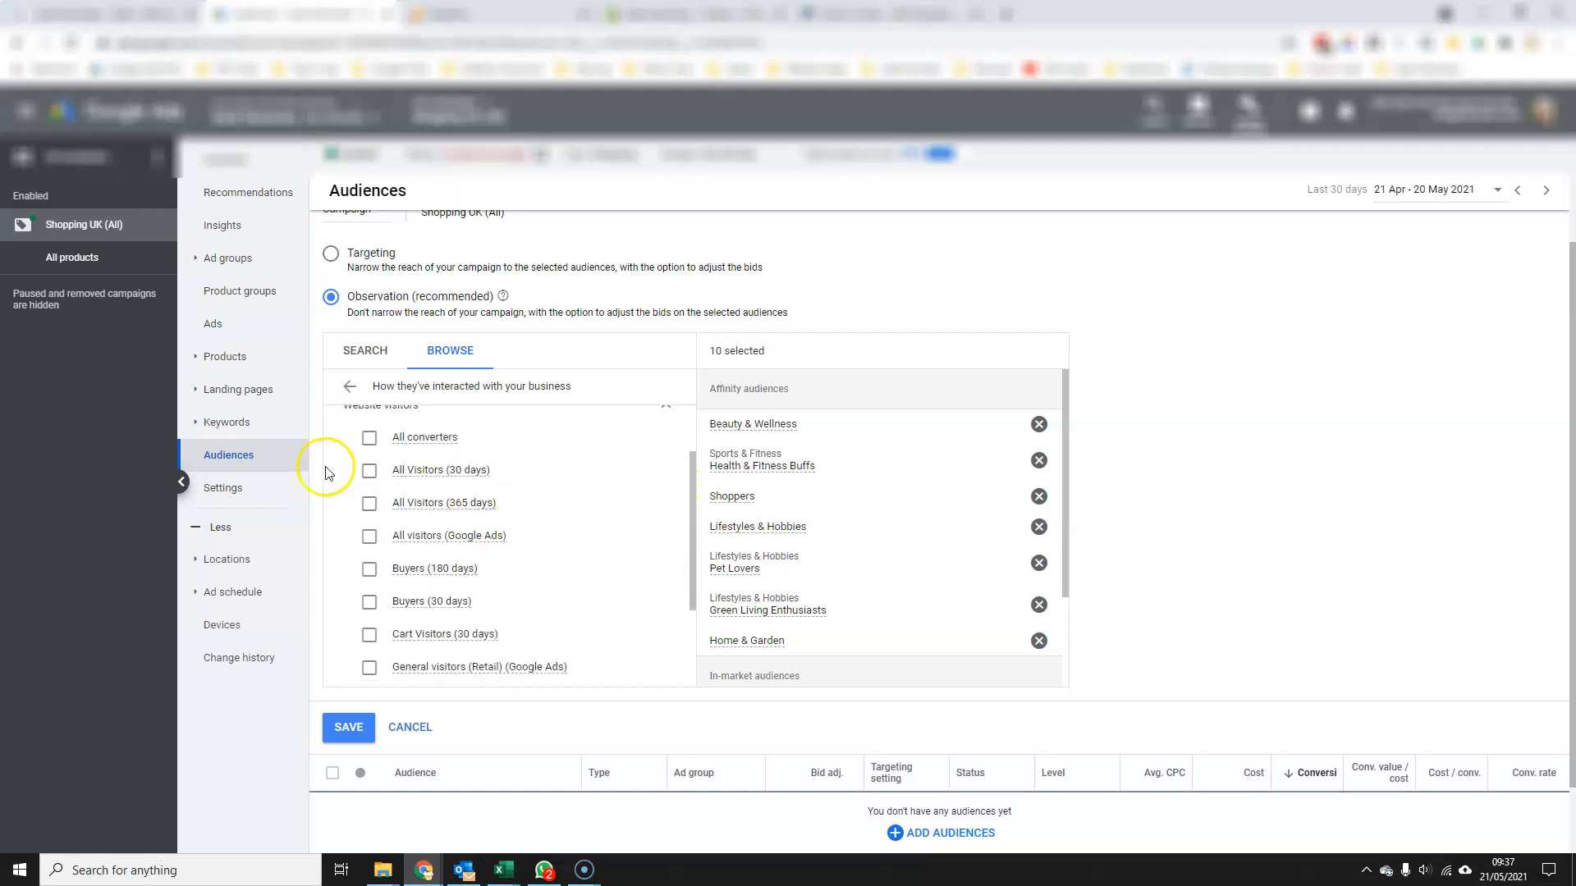
pyautogui.click(370, 475)
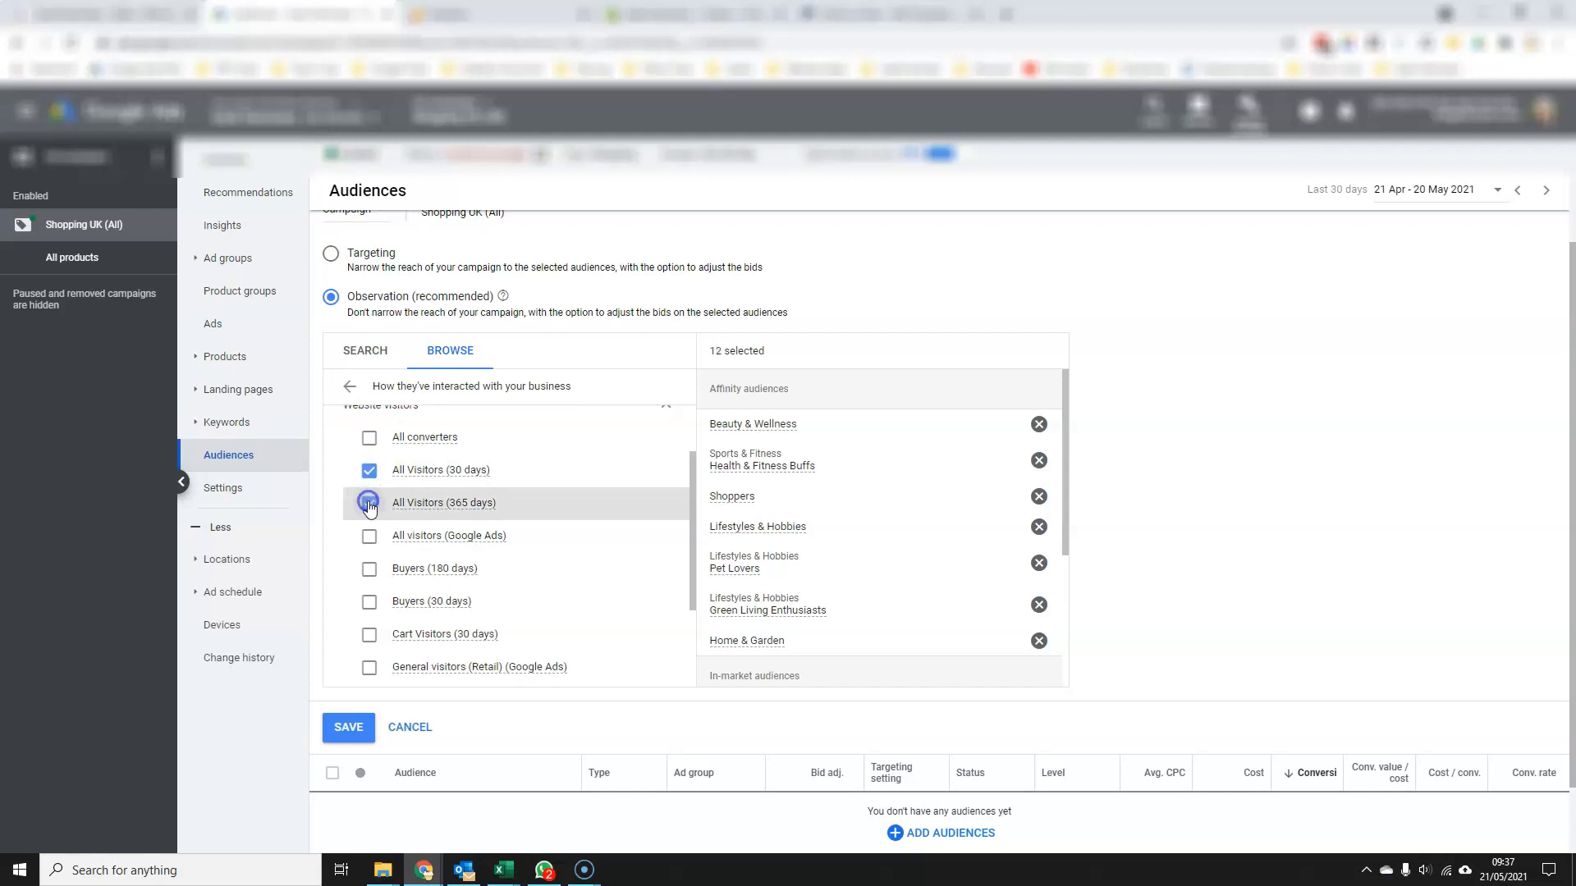
pyautogui.click(369, 611)
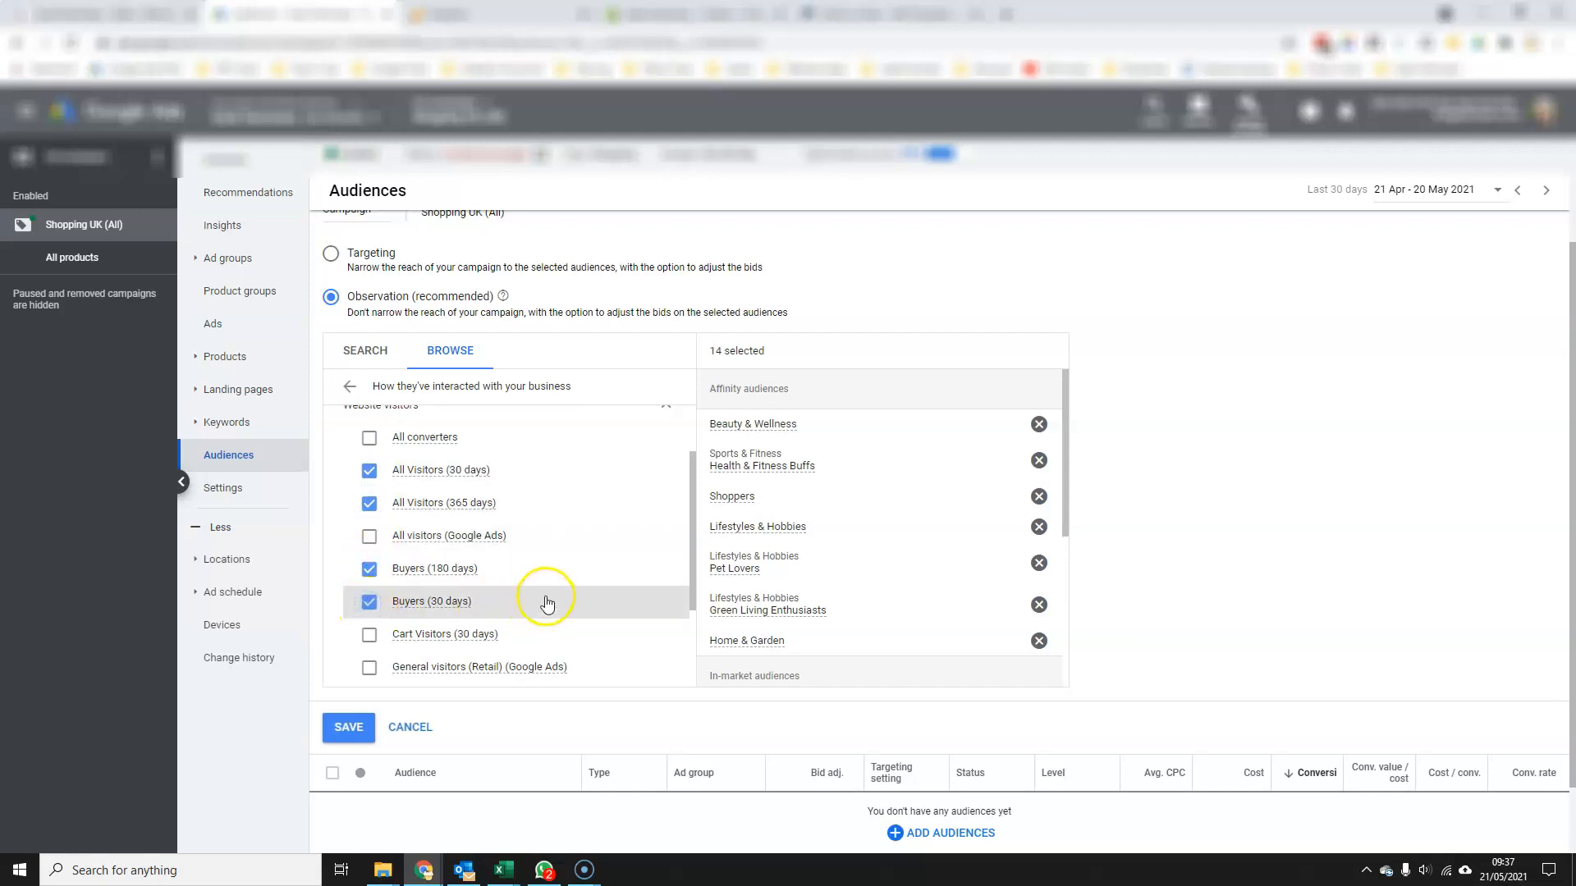
pyautogui.scroll(-2, 542, 599)
pyautogui.click(370, 502)
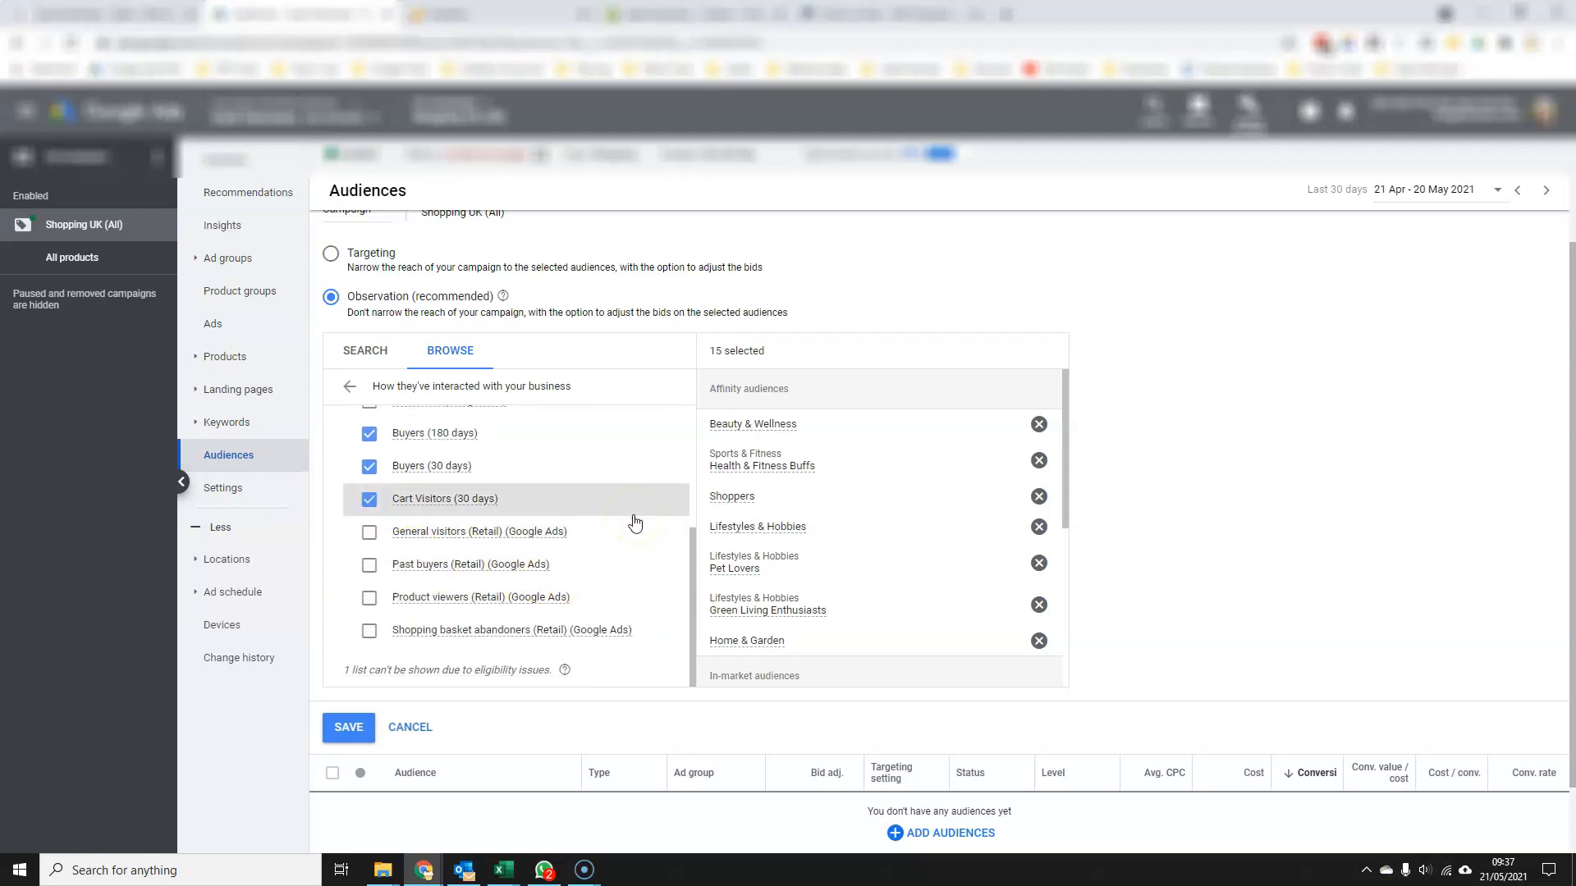
pyautogui.scroll(-1, 633, 521)
pyautogui.scroll(5, 563, 503)
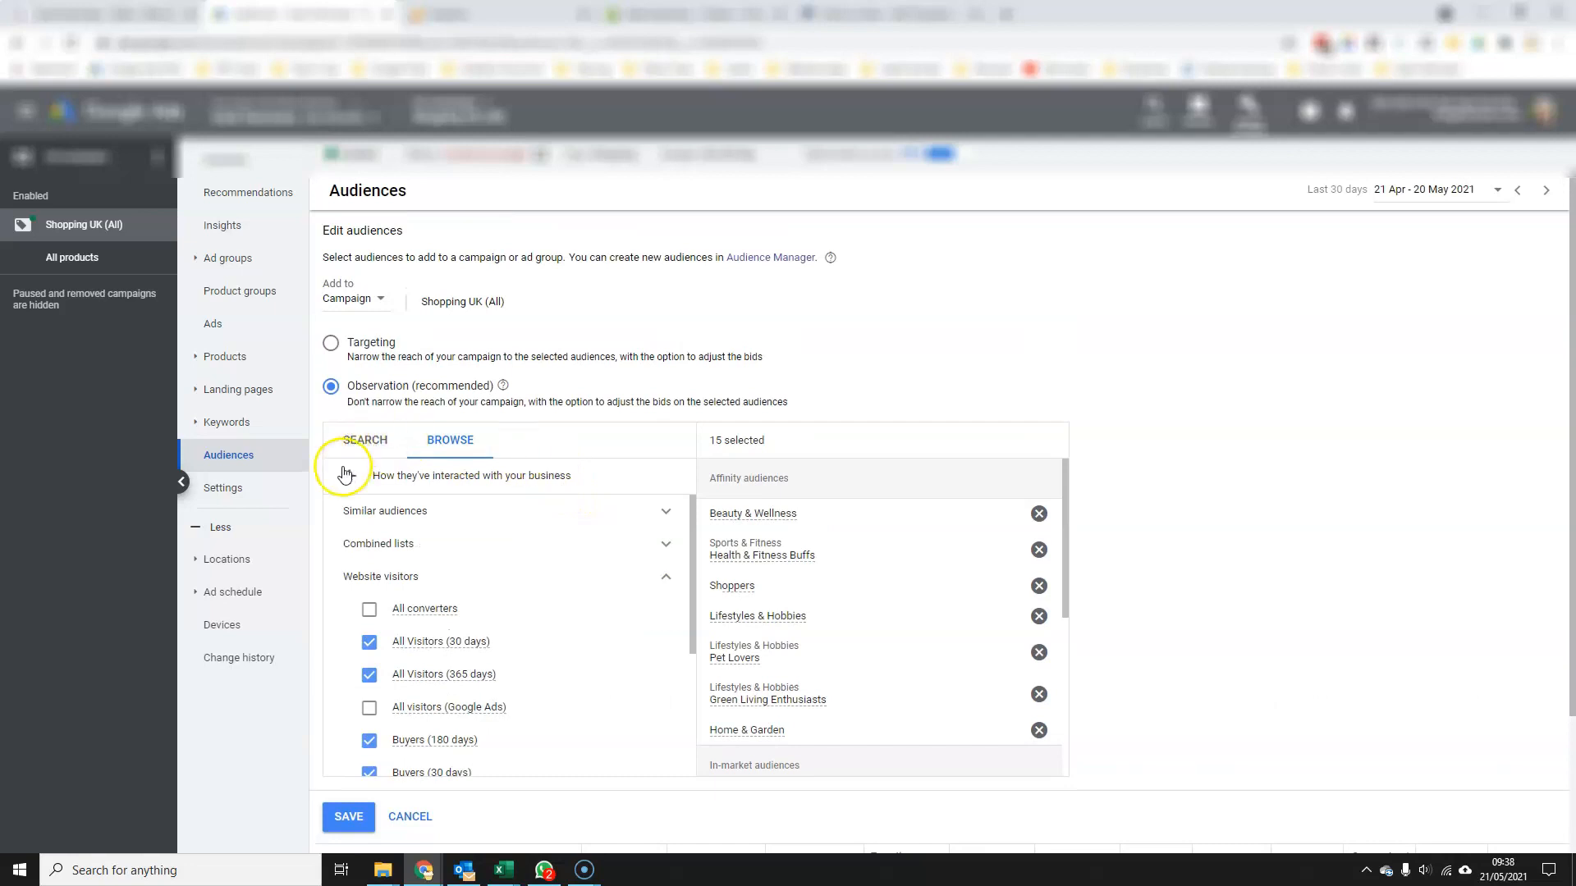
# Step: Add the Bath & Body Products in-market audience from Beauty & Personal Care to the selection
pyautogui.click(346, 475)
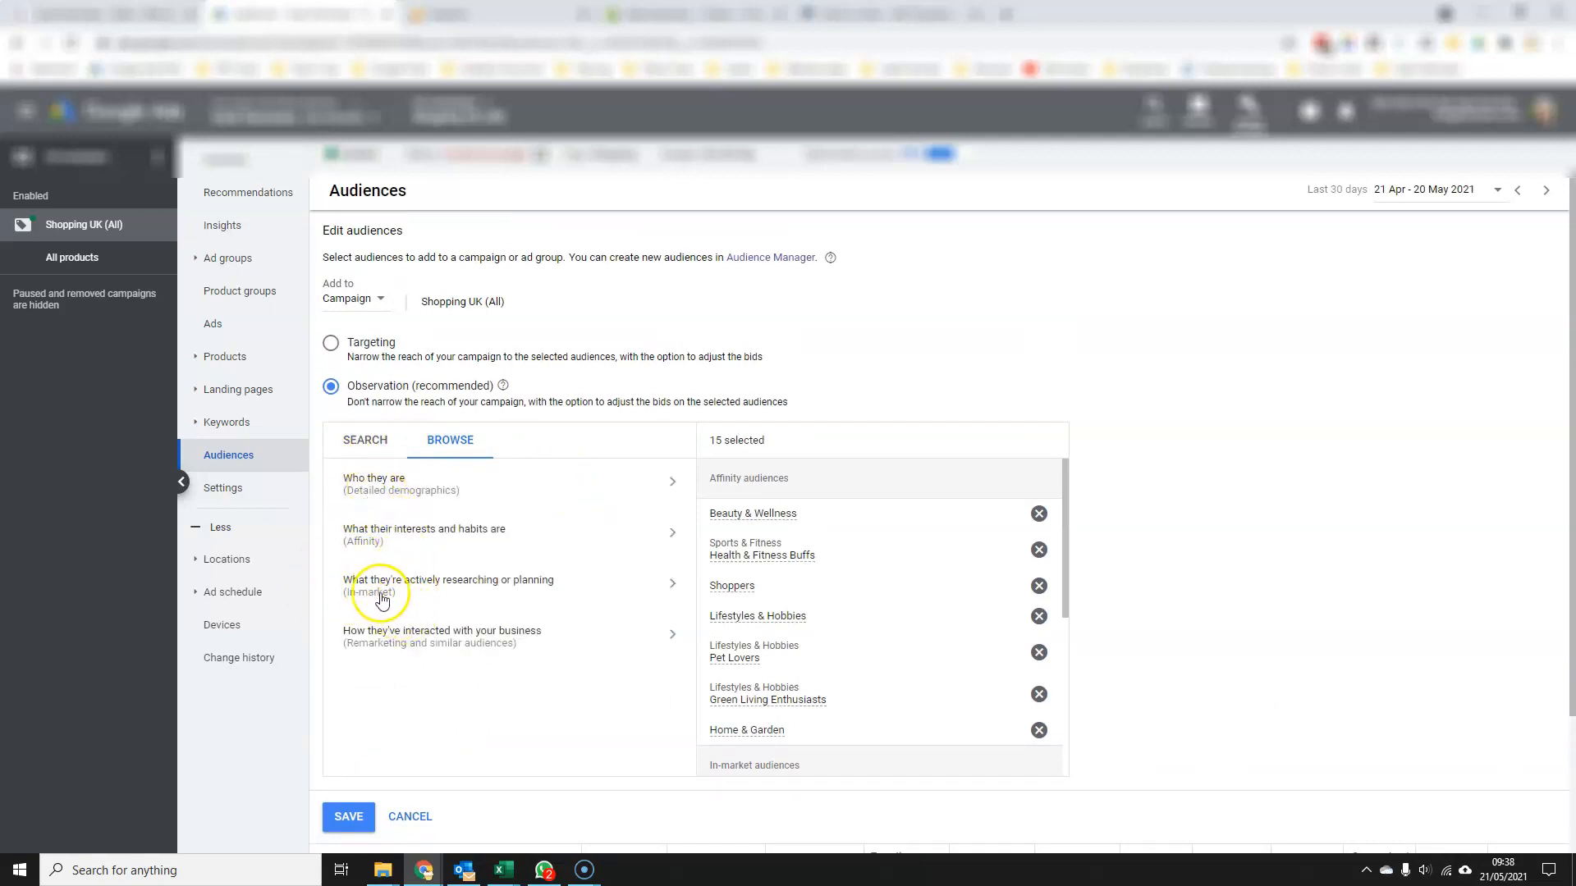
pyautogui.click(672, 586)
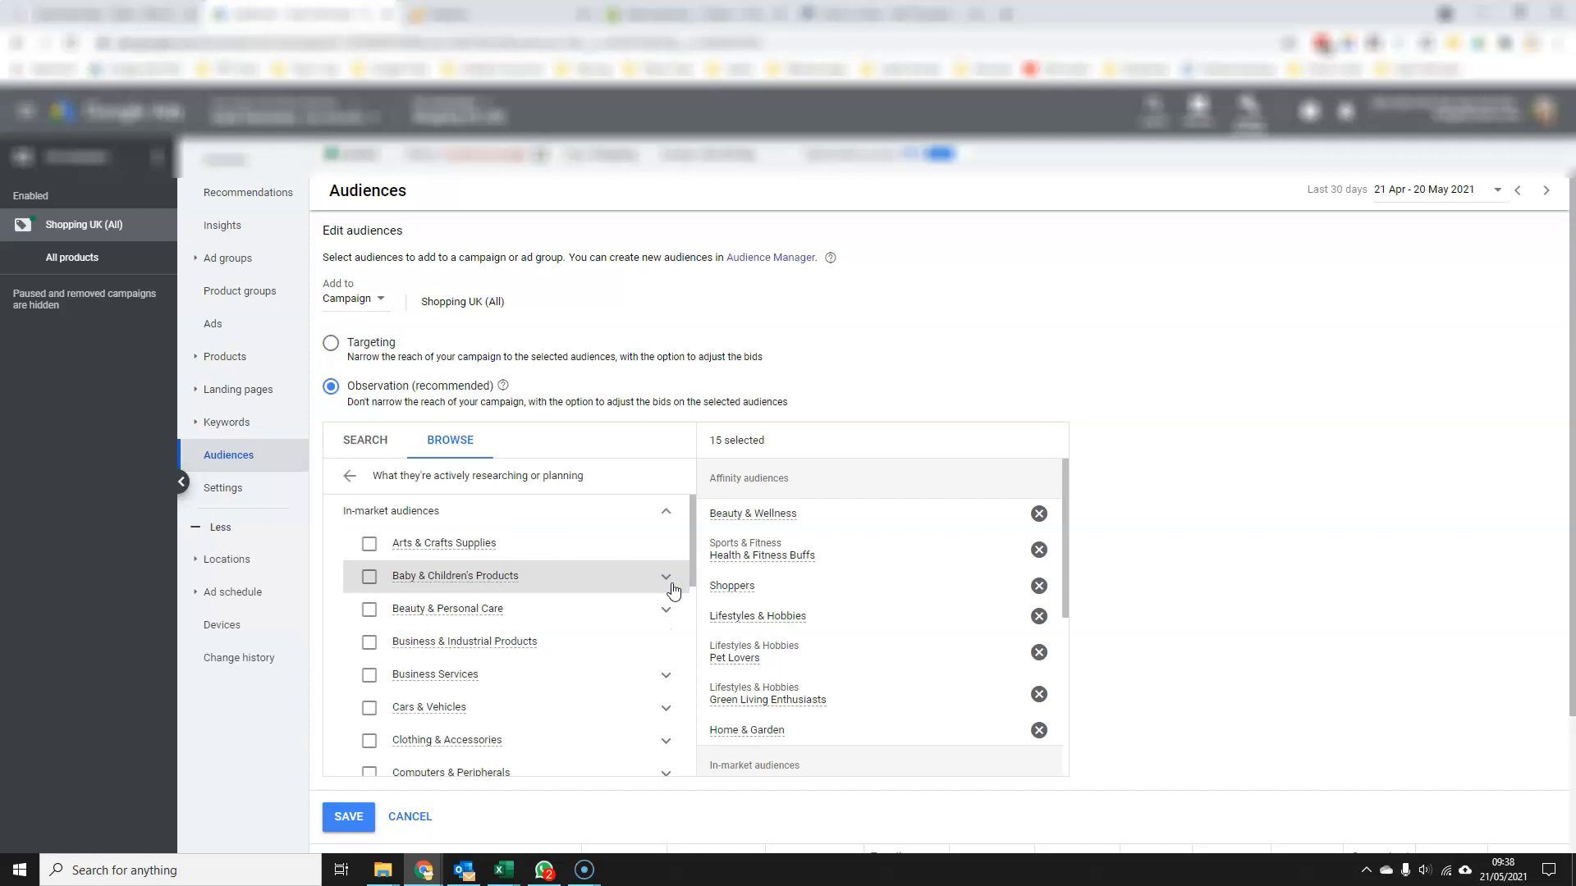
pyautogui.scroll(-2, 632, 588)
pyautogui.scroll(1, 608, 582)
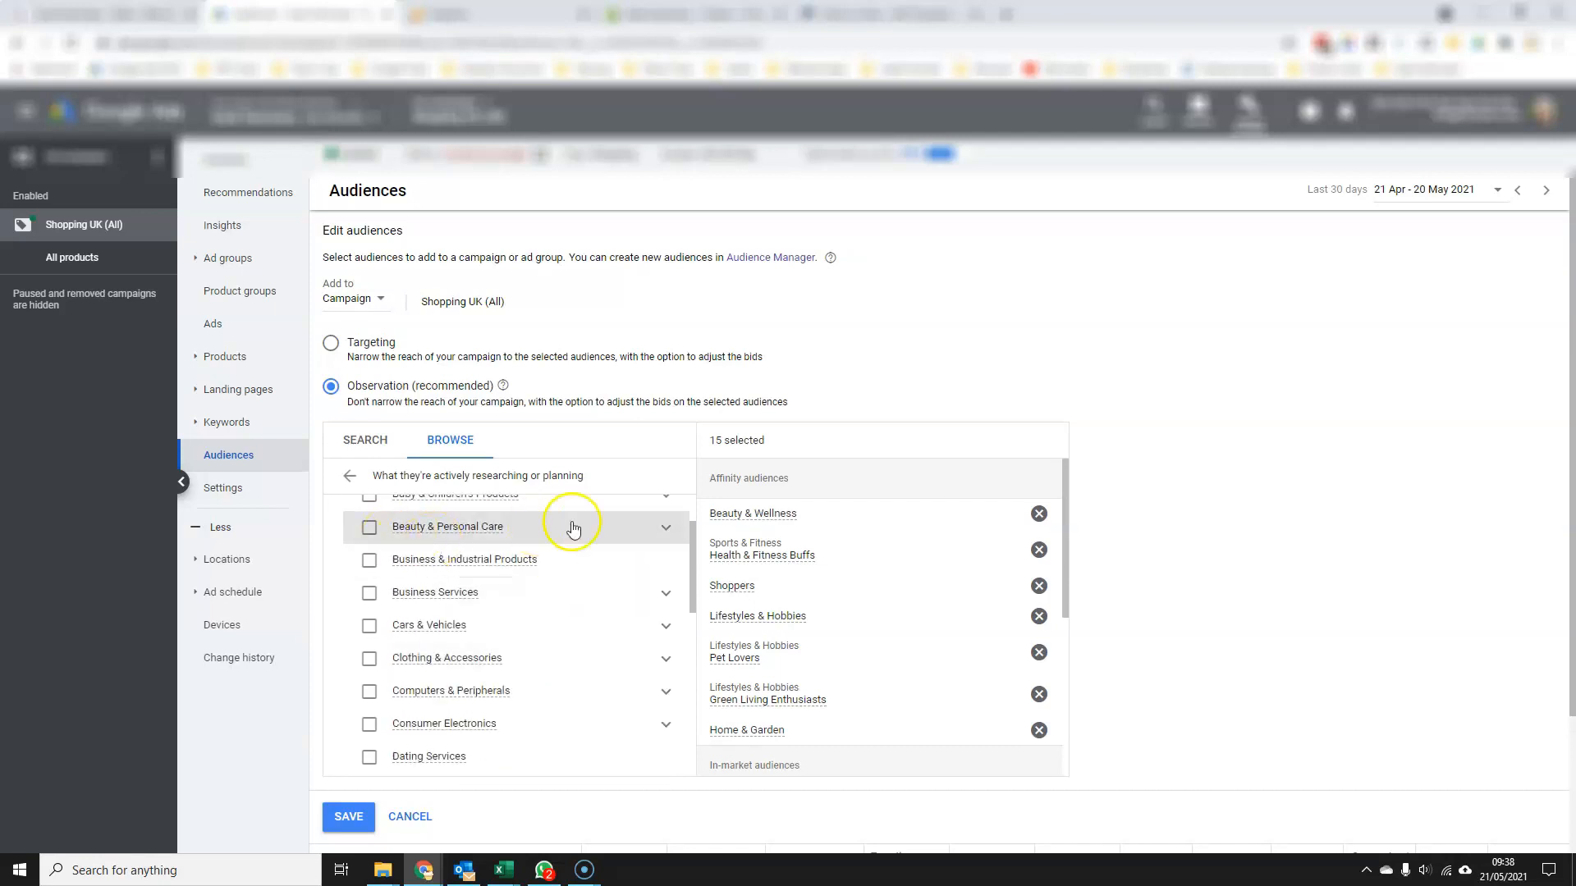
pyautogui.click(663, 530)
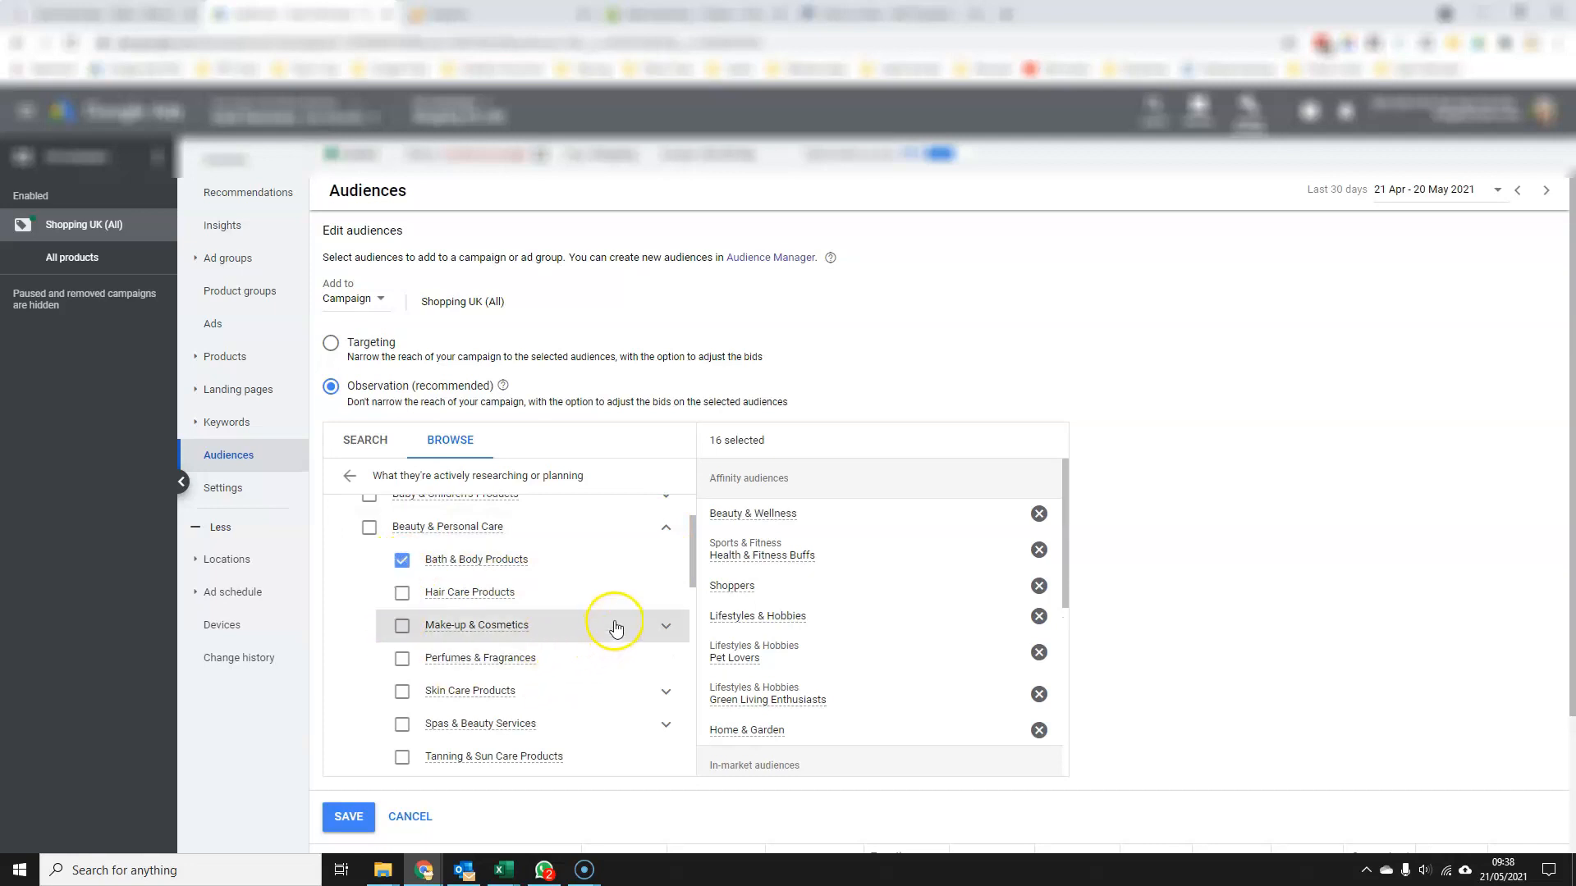
# Step: Examine the remaining Beauty & Personal Care in-market subcategories, including Skin Care Products, and collapse the category
pyautogui.scroll(-1, 625, 590)
pyautogui.click(666, 643)
pyautogui.click(665, 644)
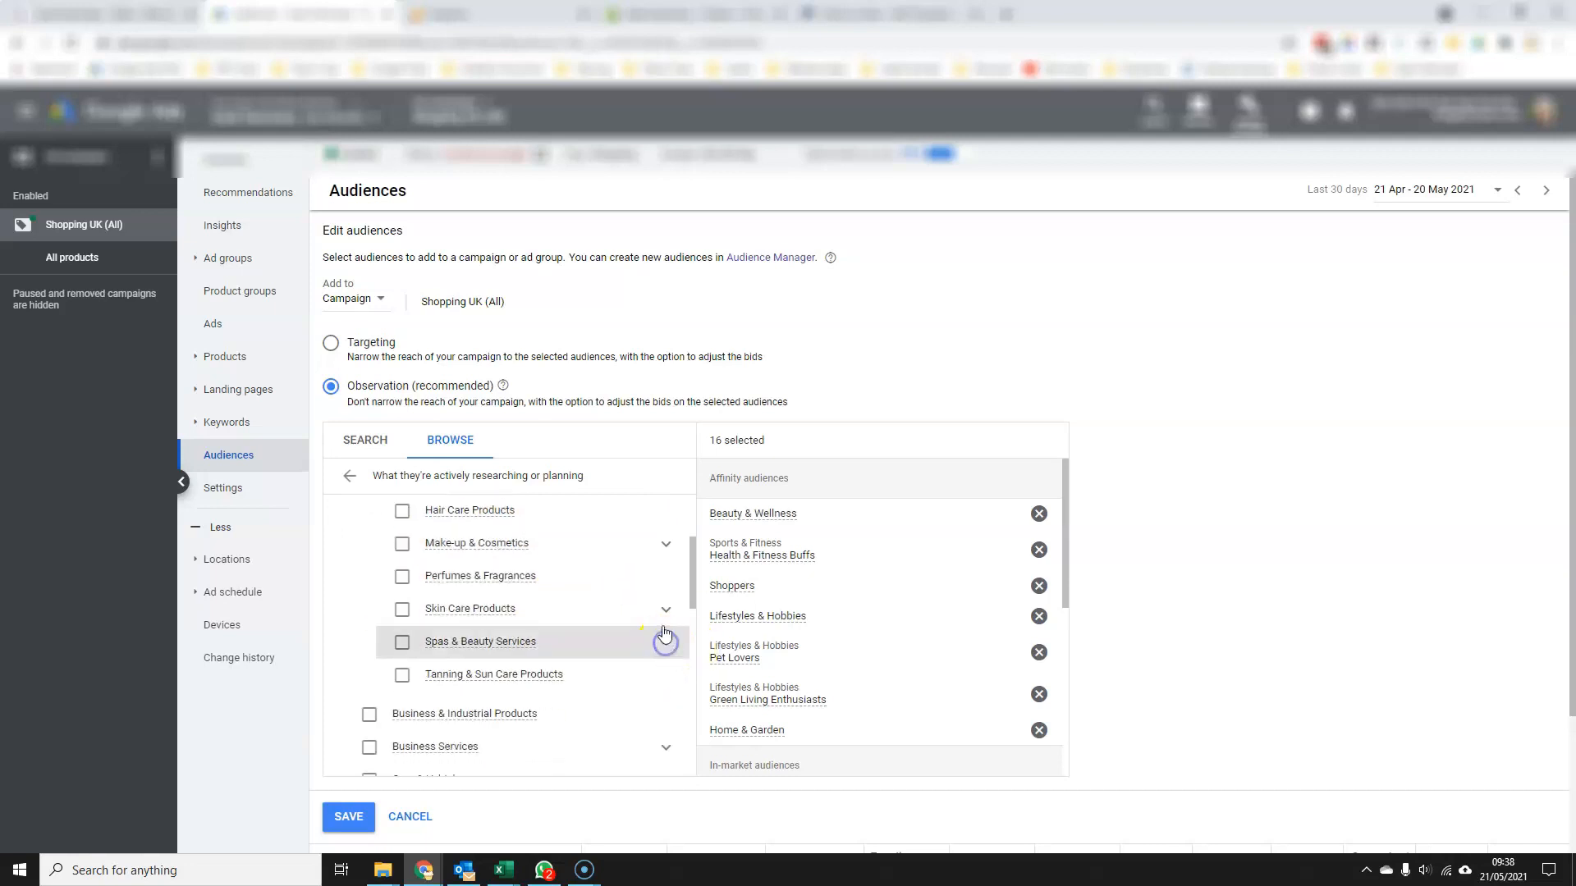
pyautogui.click(659, 612)
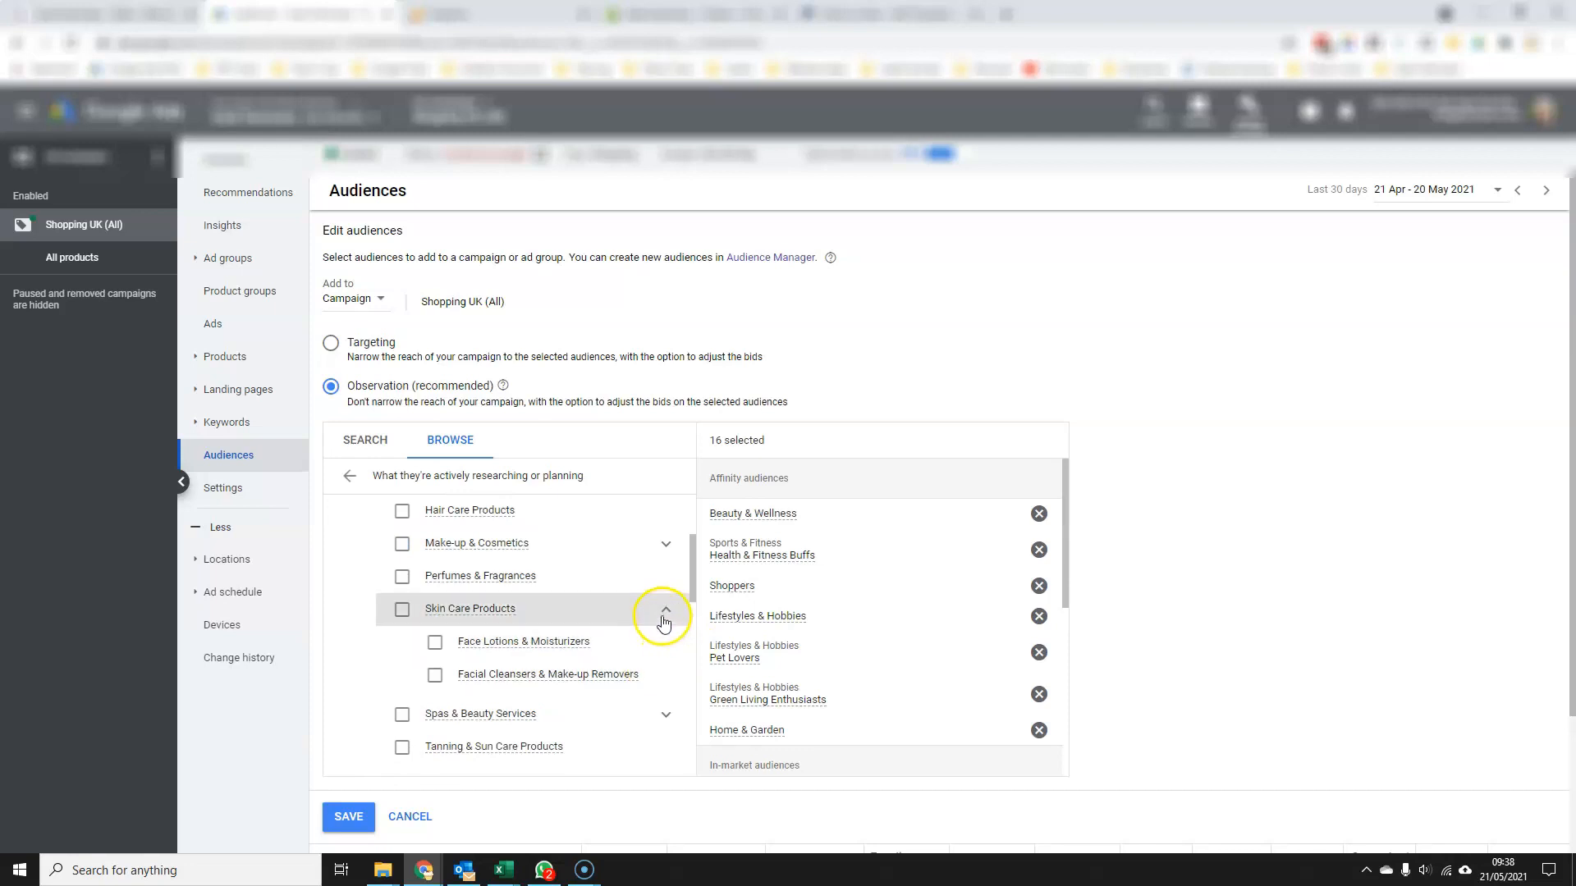
pyautogui.click(659, 615)
pyautogui.scroll(1, 671, 581)
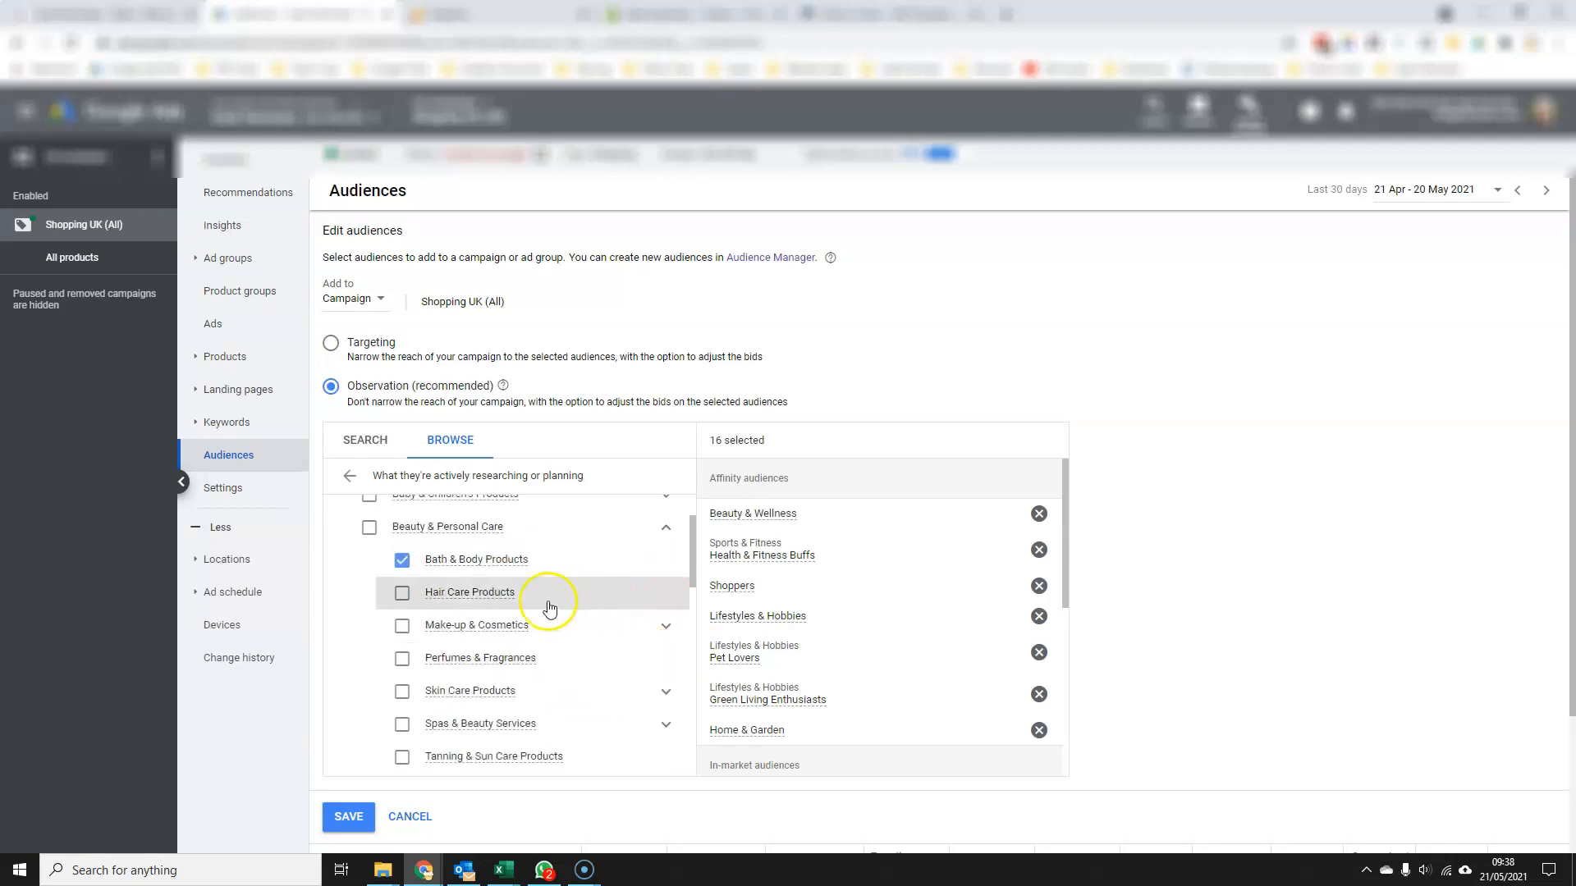
pyautogui.click(665, 528)
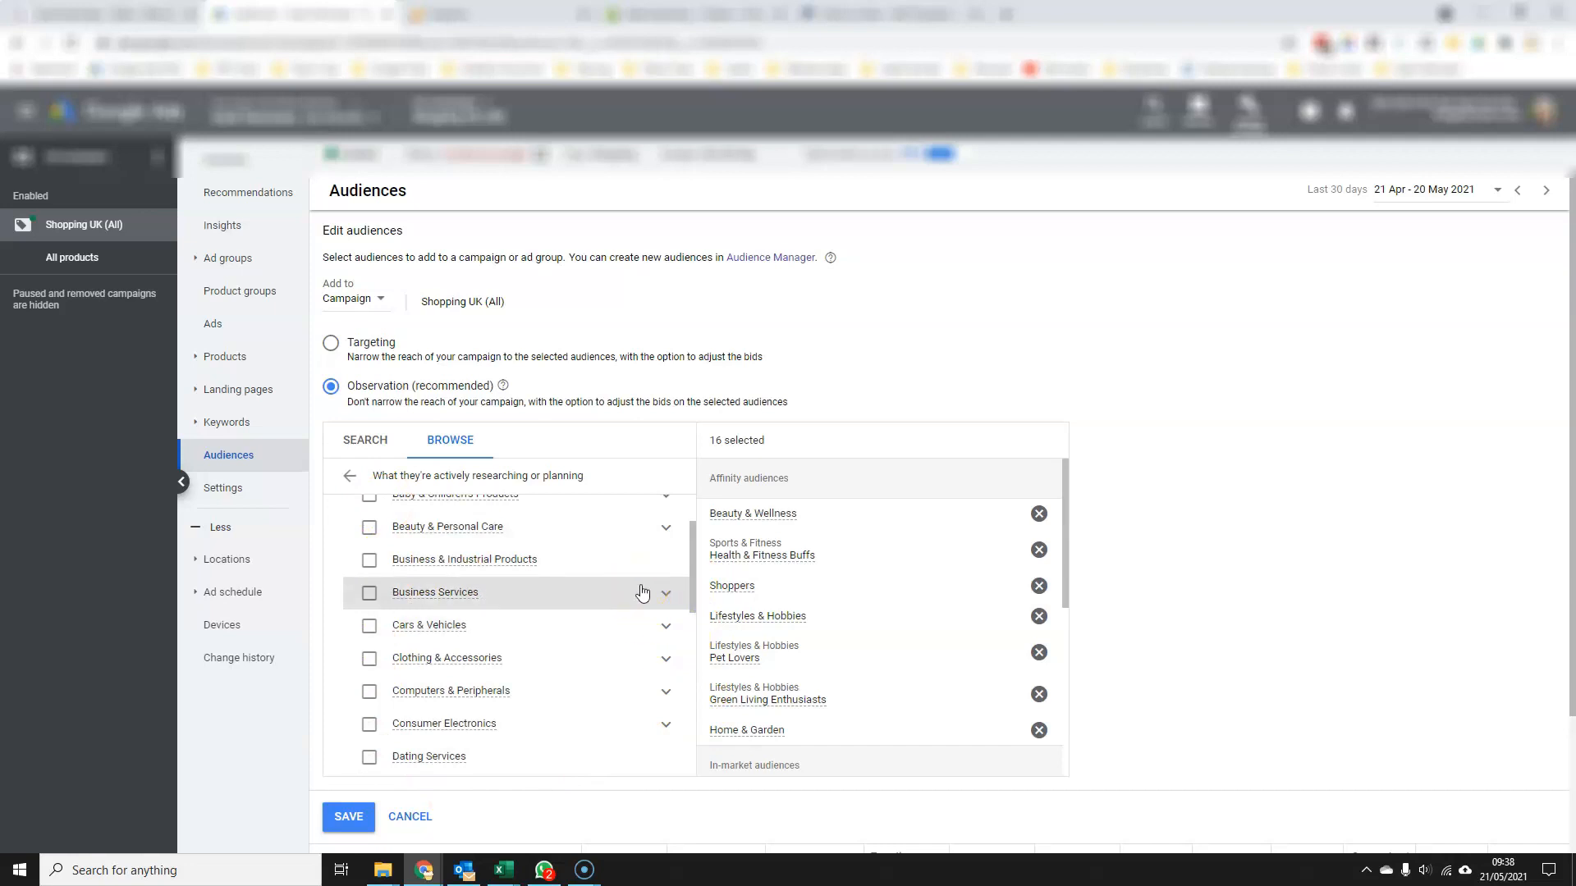
# Step: Look through the other in-market categories, expanding Gifts & Occasions and Baby & Children's Products to view their subcategories
pyautogui.scroll(-3, 643, 592)
pyautogui.click(666, 706)
pyautogui.scroll(-1, 617, 651)
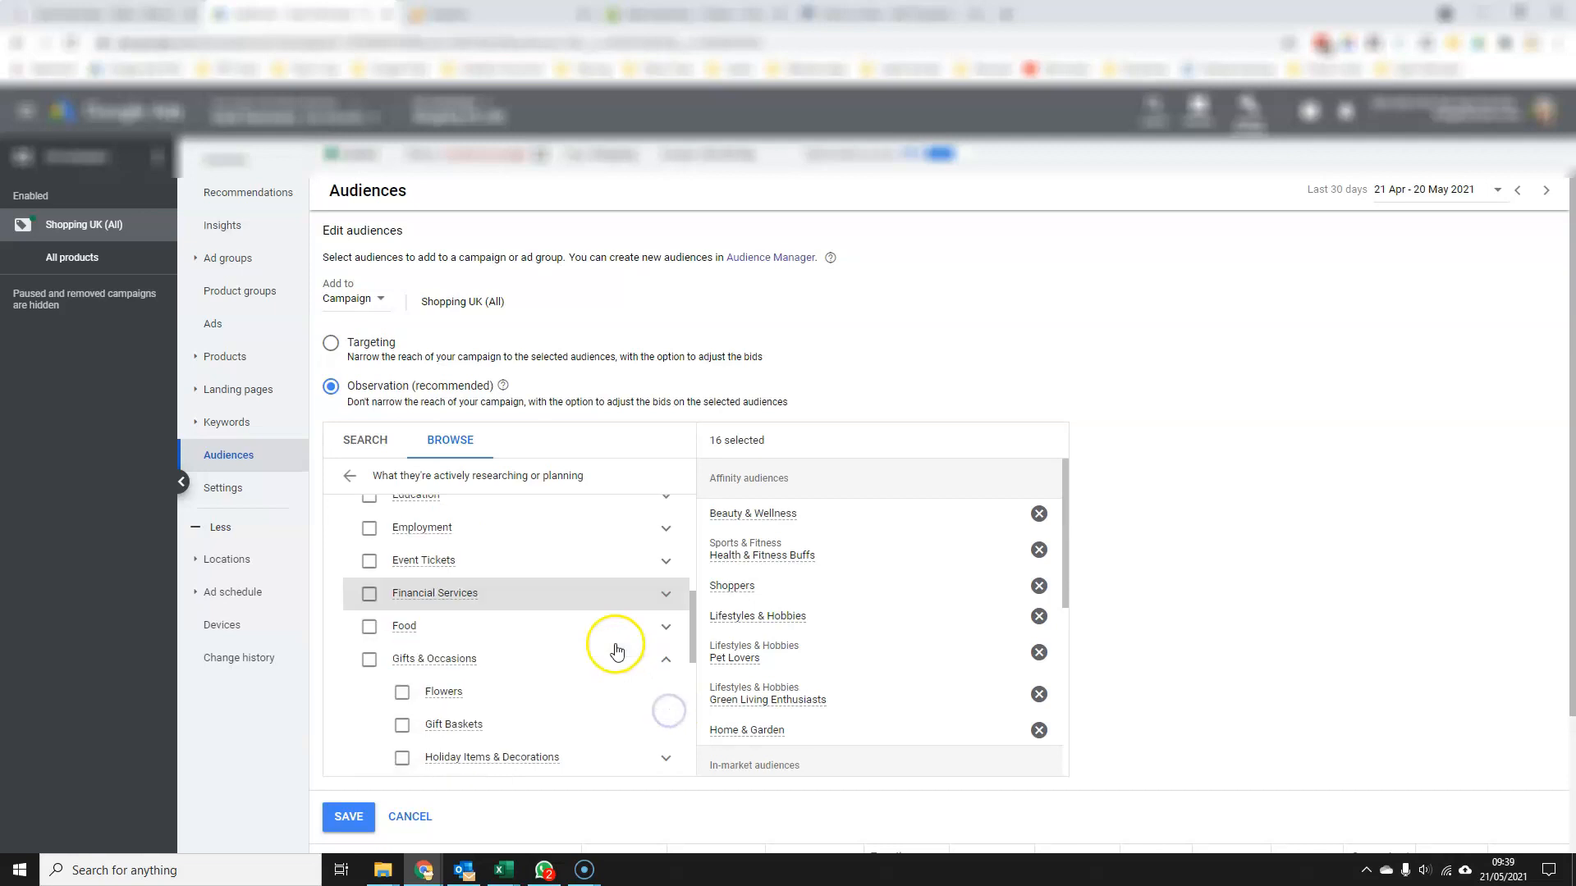
pyautogui.scroll(-8, 617, 650)
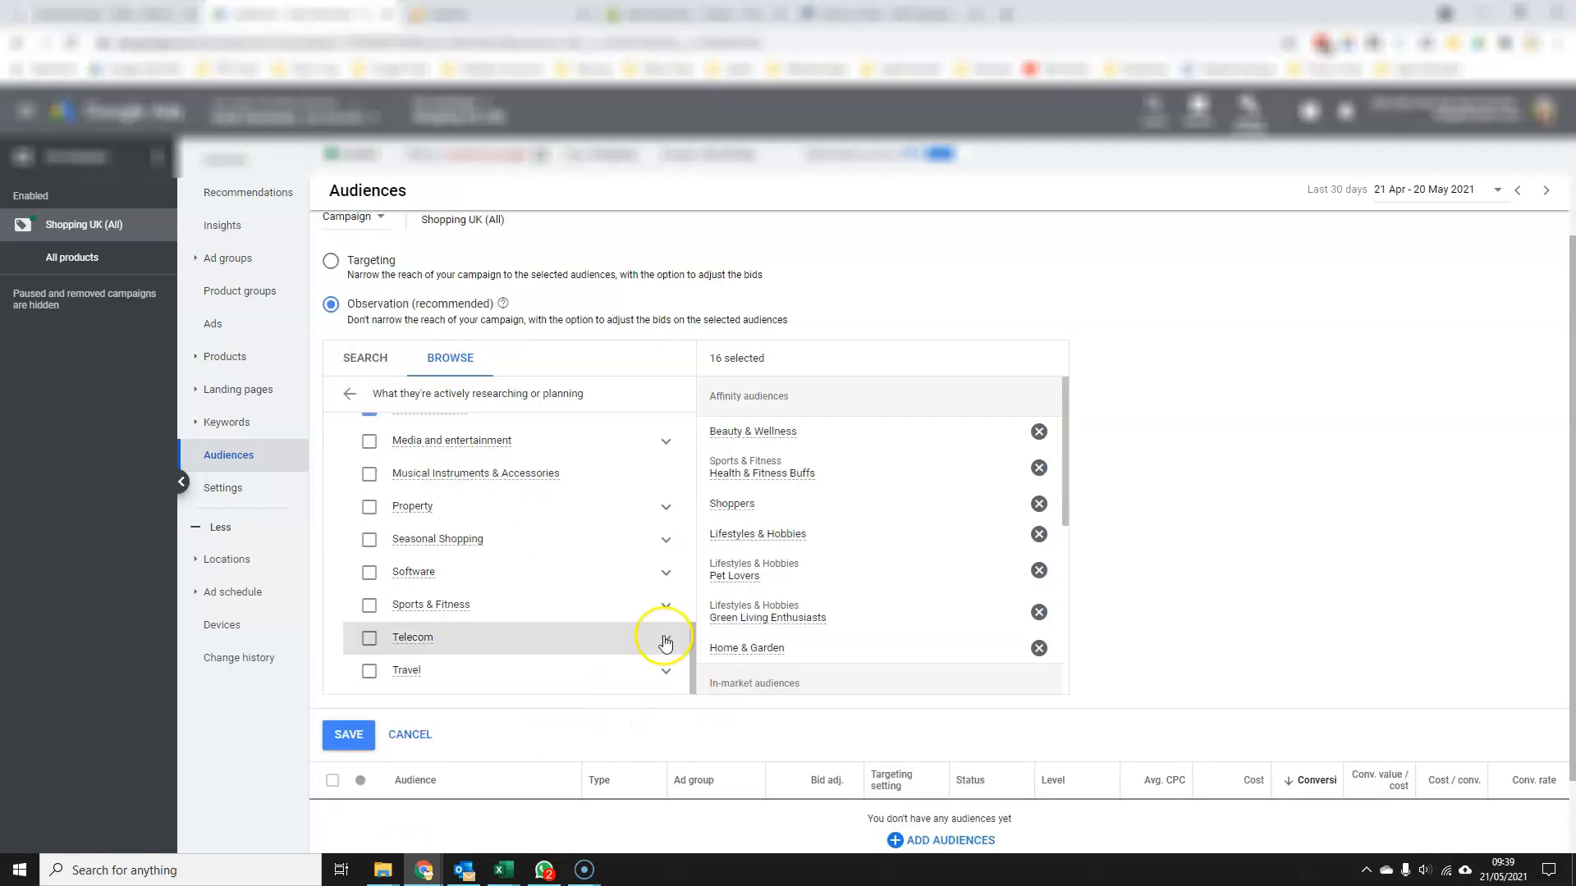
pyautogui.scroll(5, 658, 493)
pyautogui.click(661, 461)
pyautogui.click(663, 433)
pyautogui.scroll(6, 654, 591)
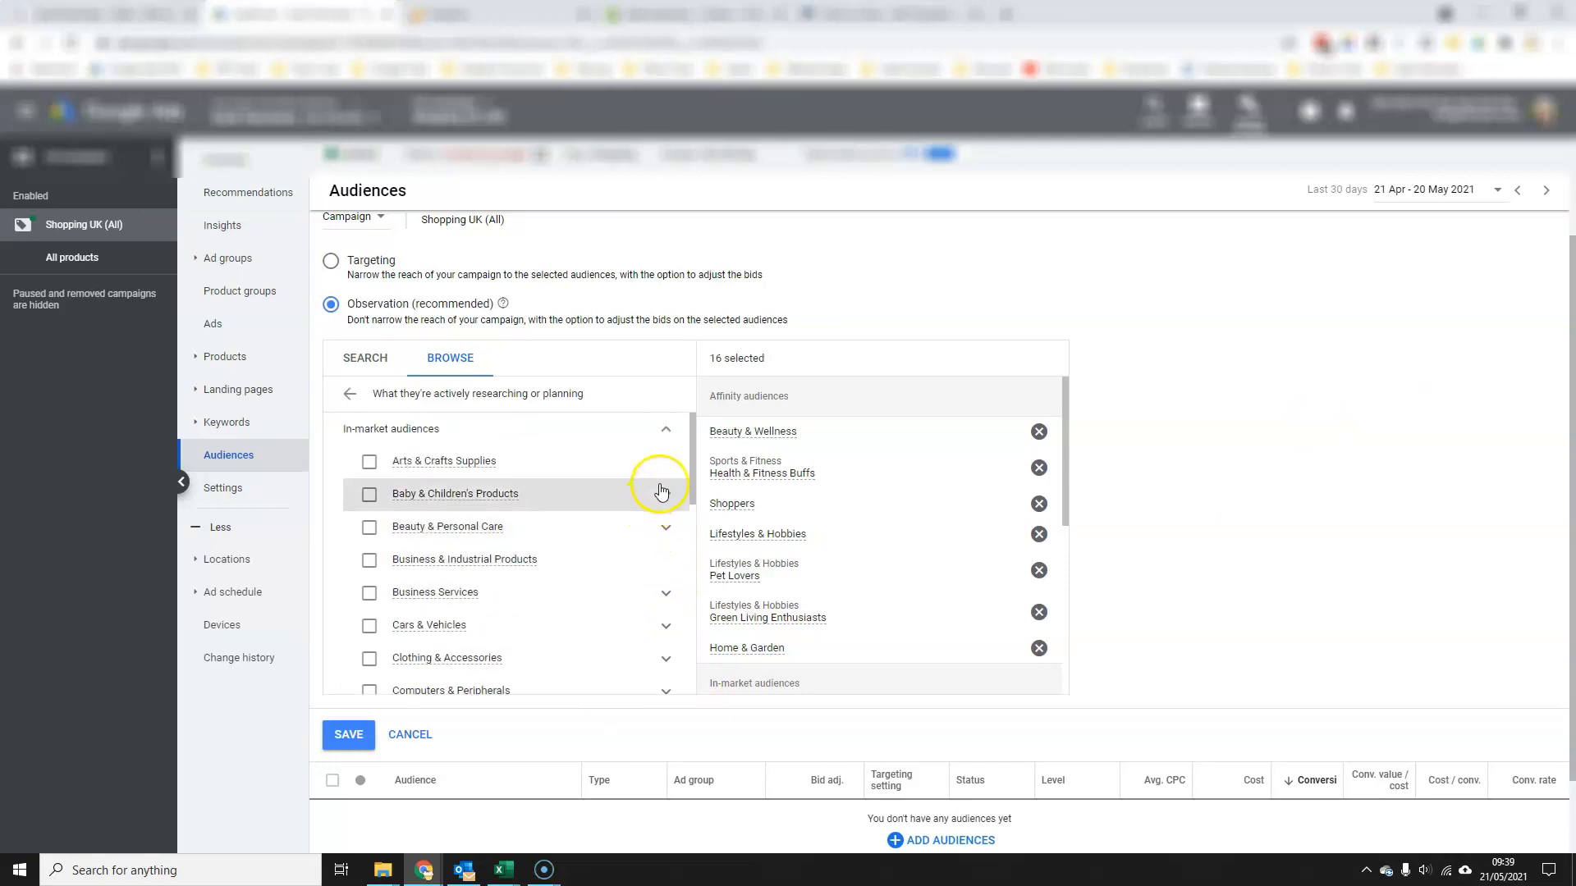
pyautogui.click(667, 495)
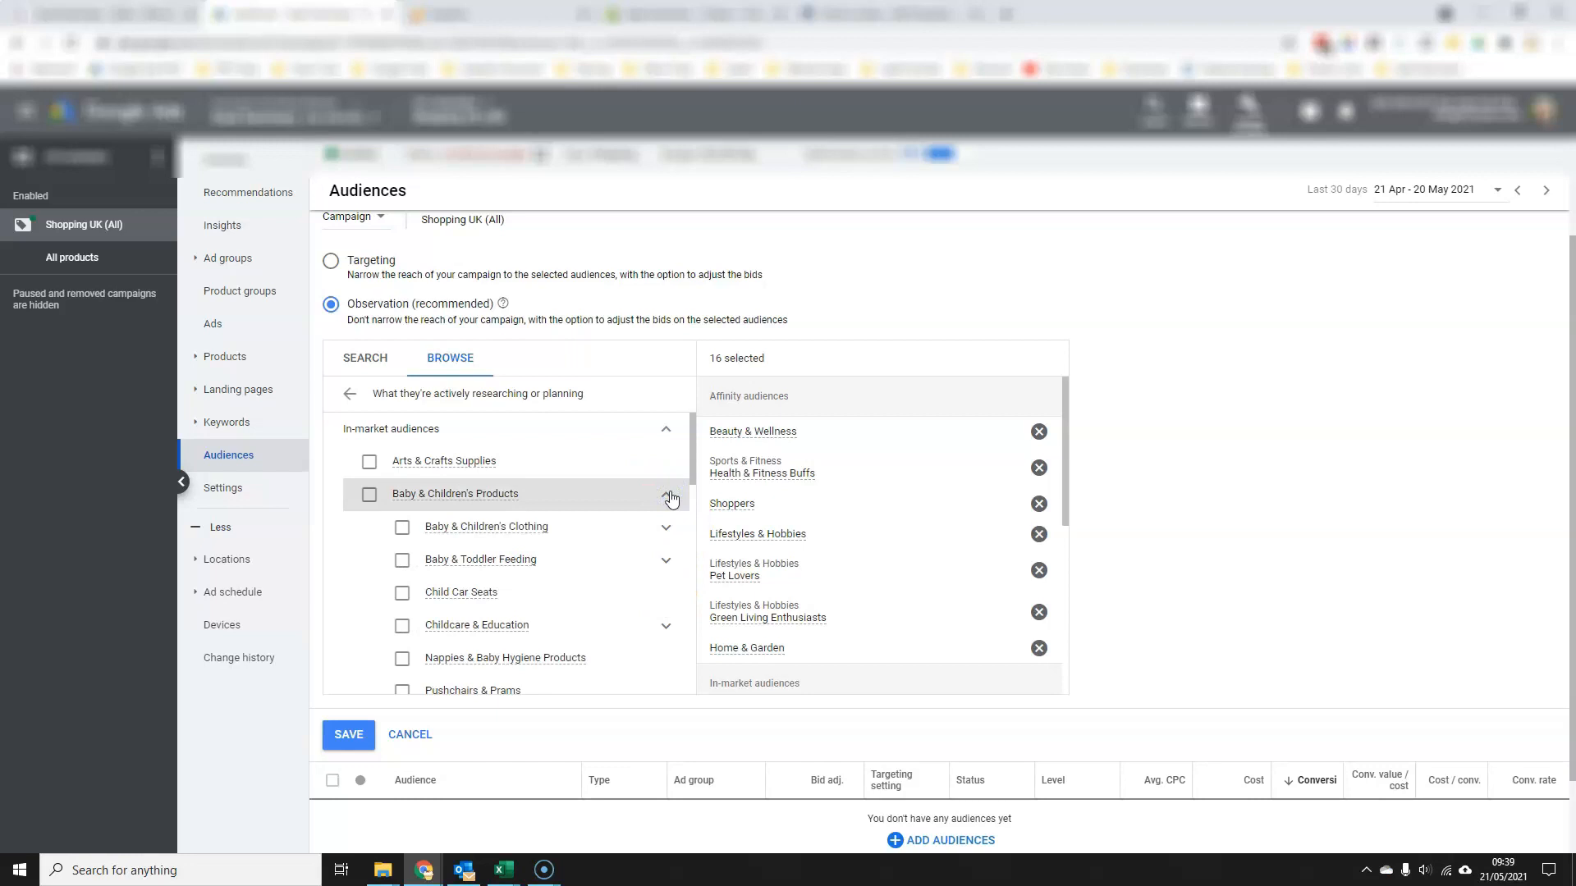
pyautogui.click(670, 498)
# Step: Browse the affinity audiences on interests and habits and examine the Lifestyles & Hobbies subcategories
pyautogui.click(348, 393)
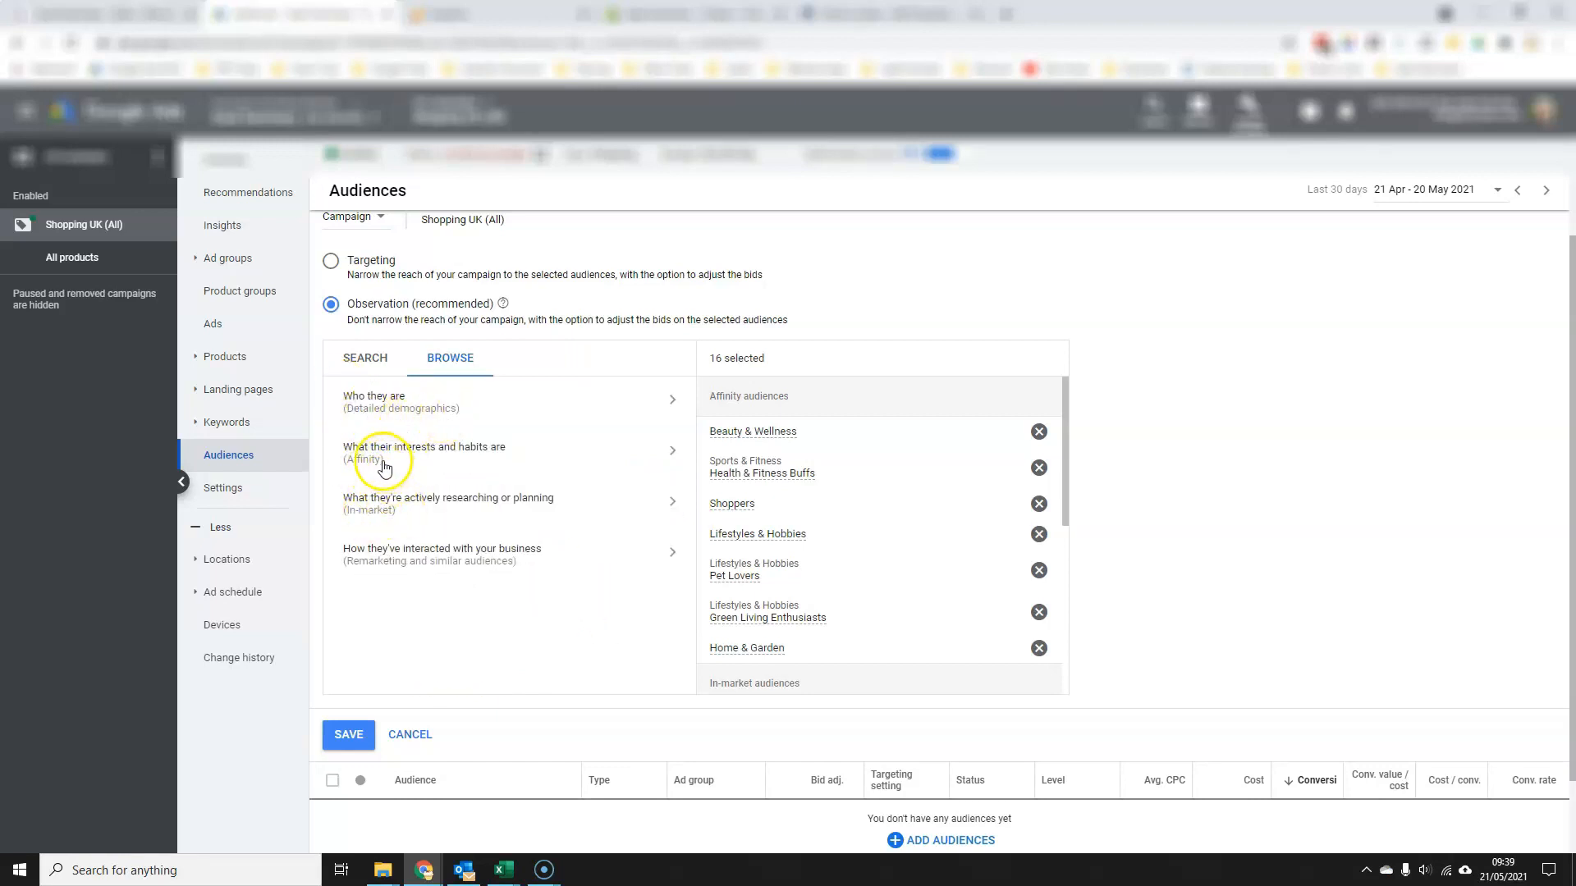
pyautogui.click(671, 454)
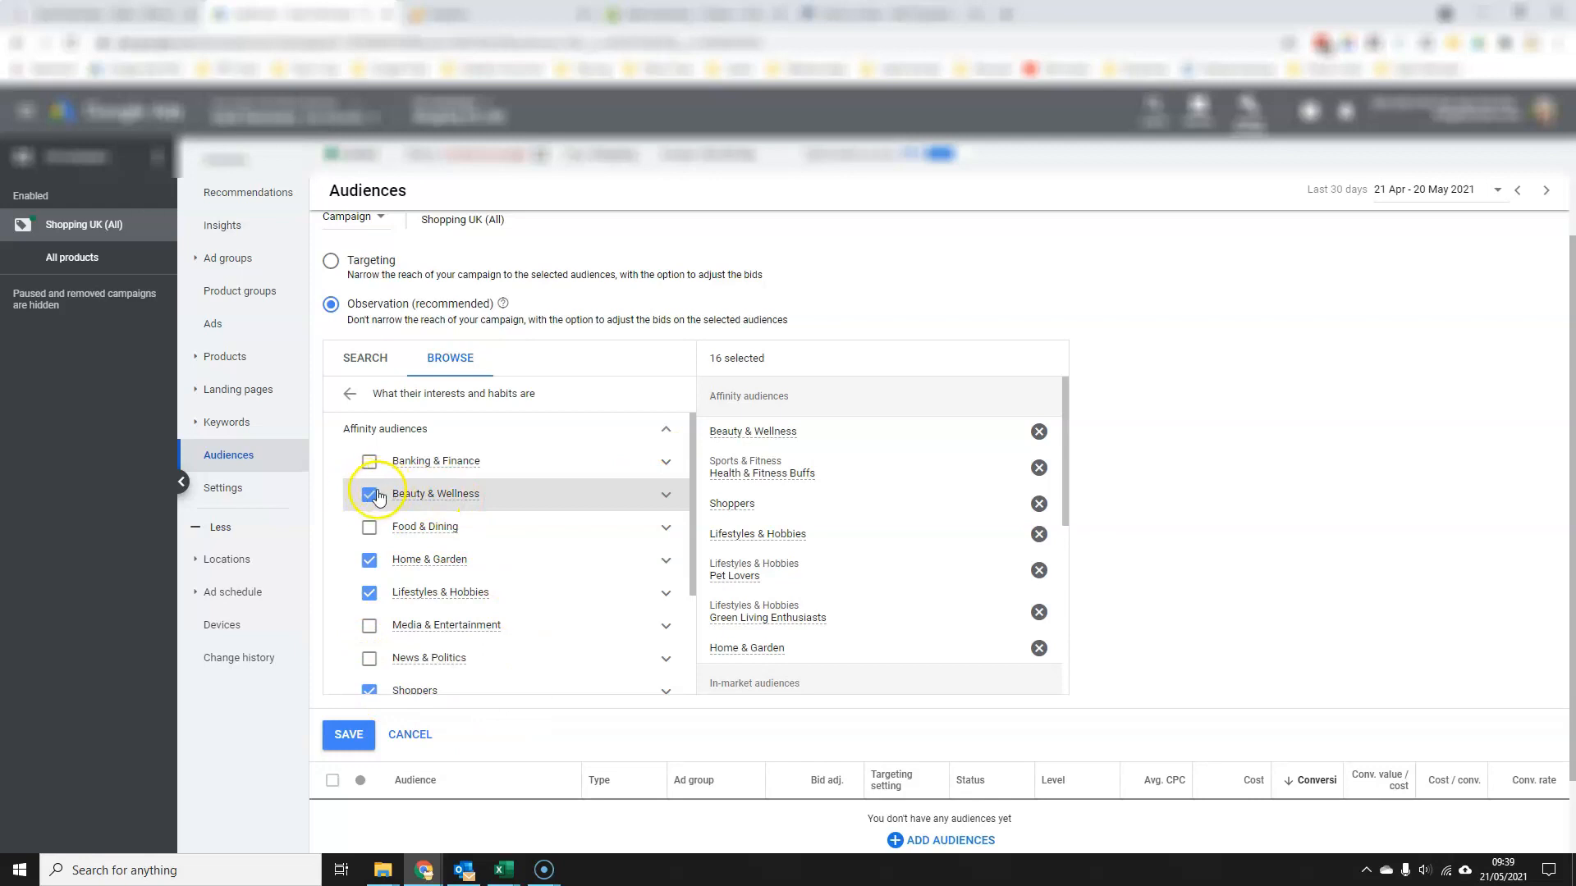
pyautogui.scroll(-1, 663, 533)
pyautogui.scroll(-1, 660, 632)
pyautogui.scroll(2, 659, 563)
pyautogui.click(661, 532)
pyautogui.scroll(-4, 634, 555)
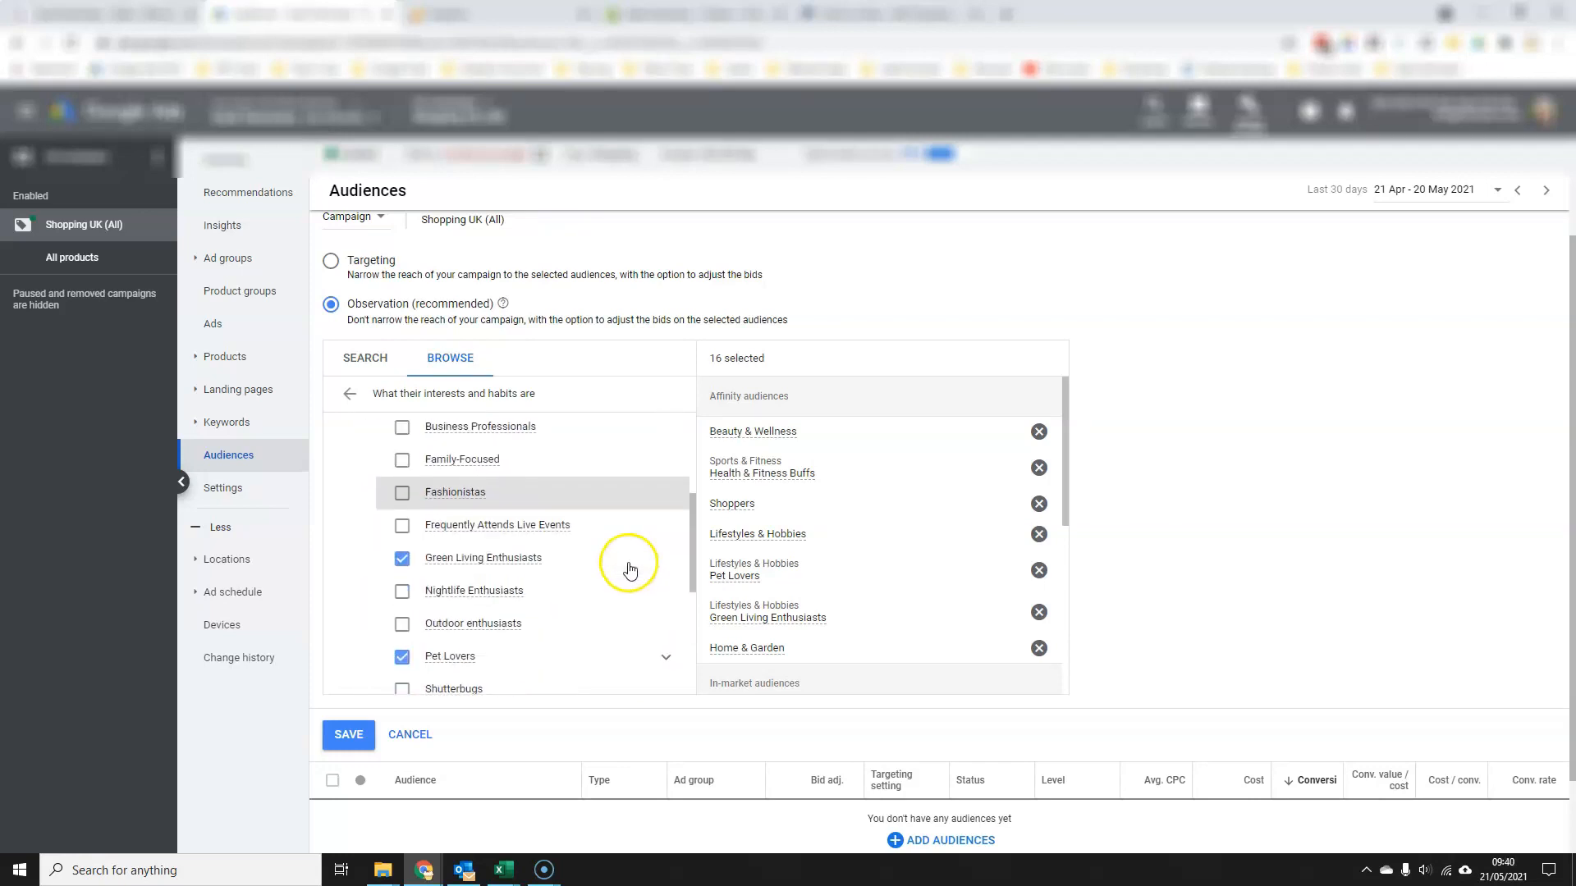
pyautogui.scroll(5, 628, 568)
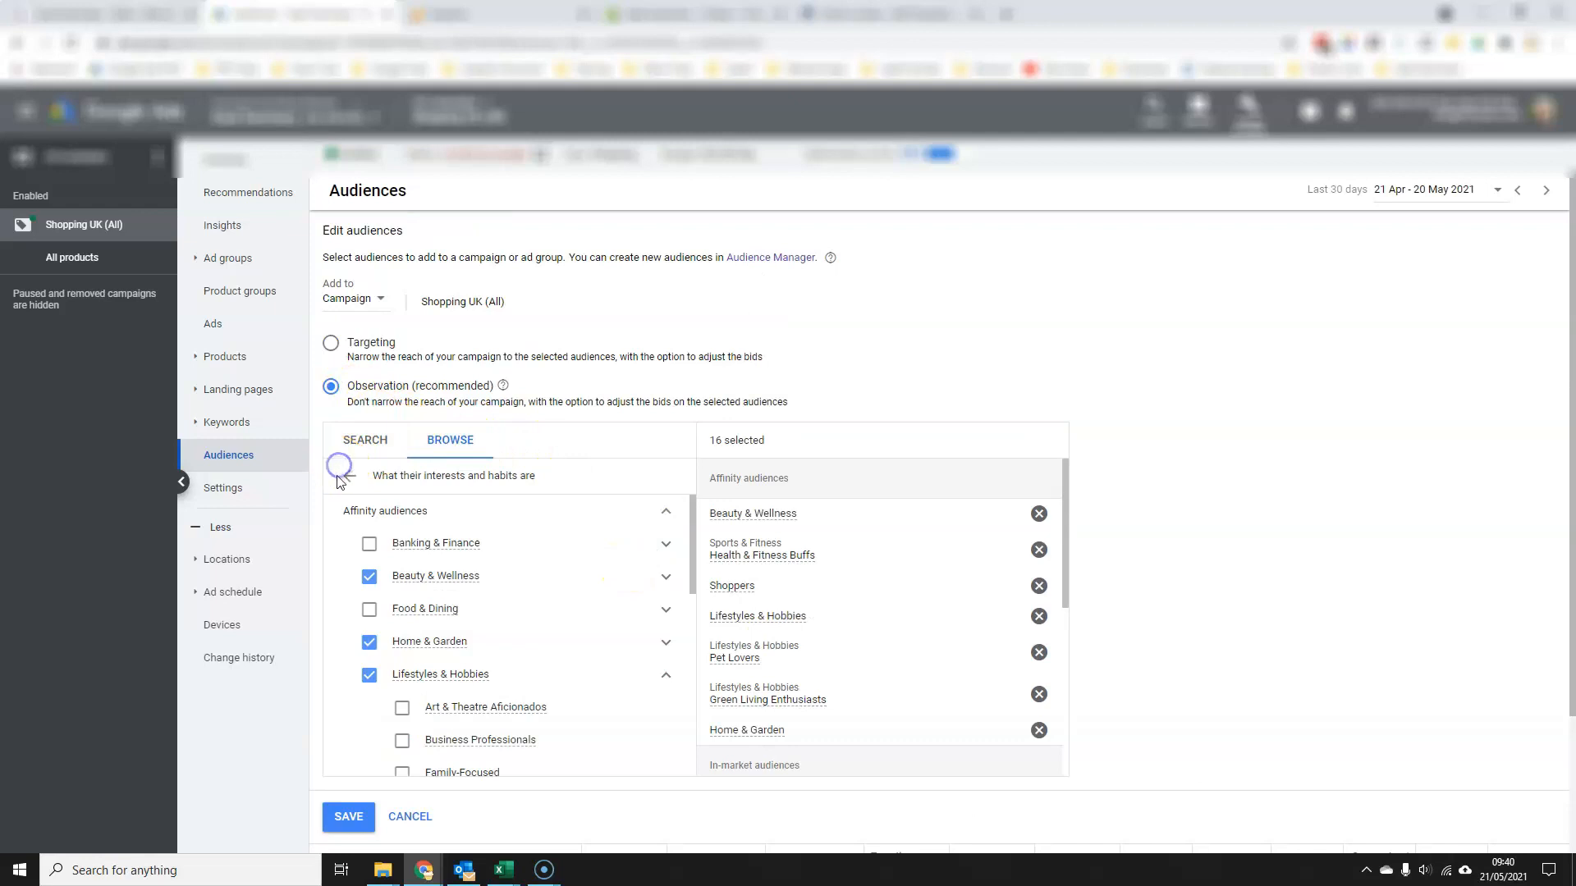
# Step: Examine the detailed demographics options, including Parental Status, Marital Status and Employment, and return to the audience categories
pyautogui.click(349, 477)
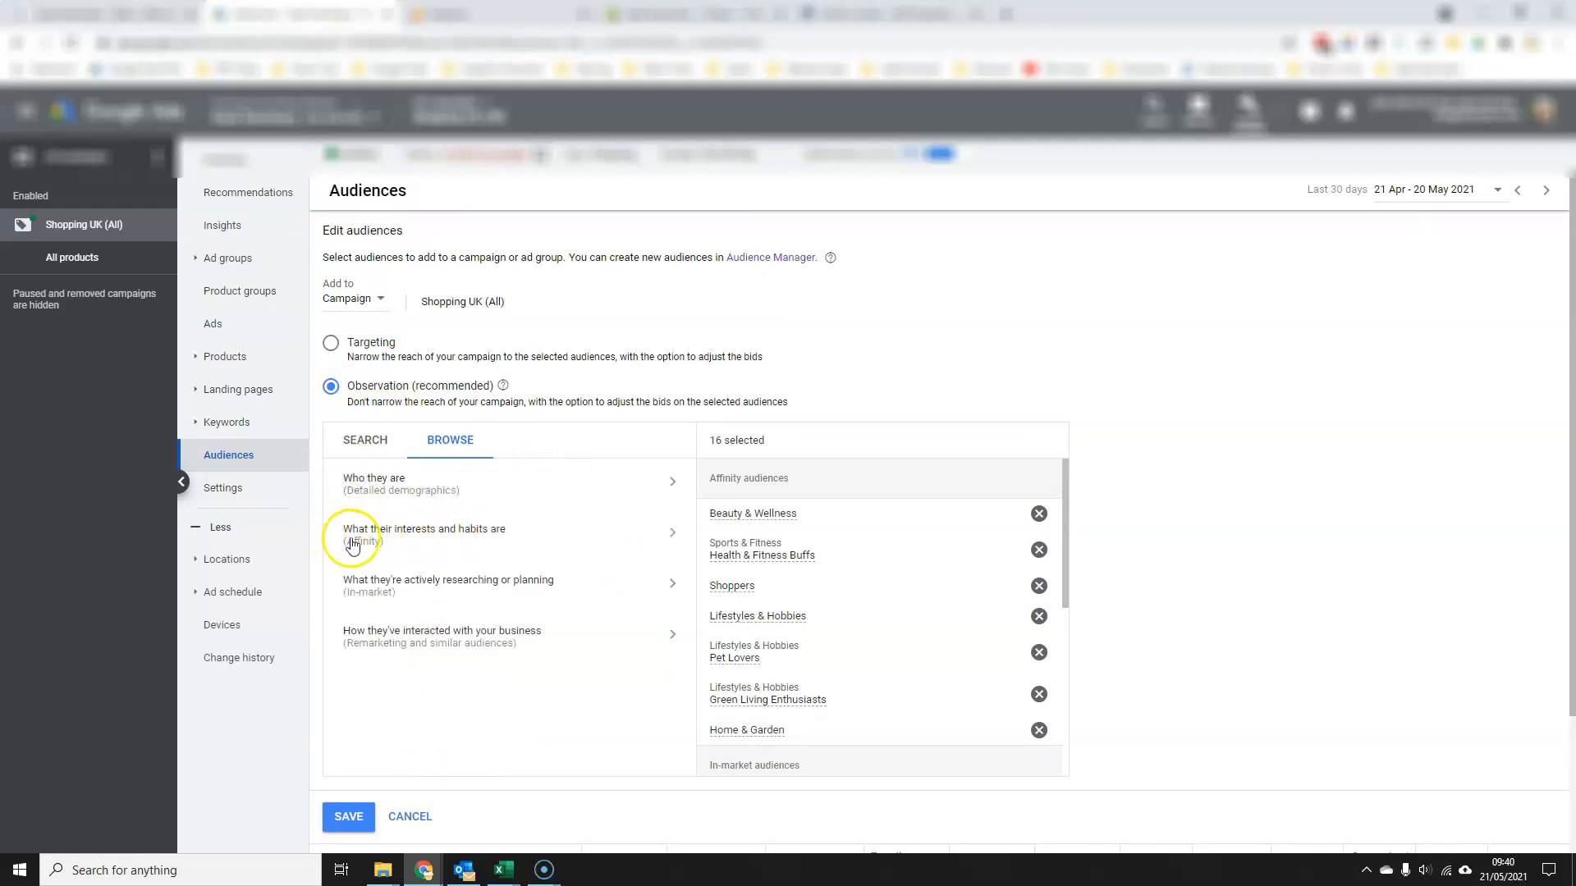
pyautogui.click(669, 481)
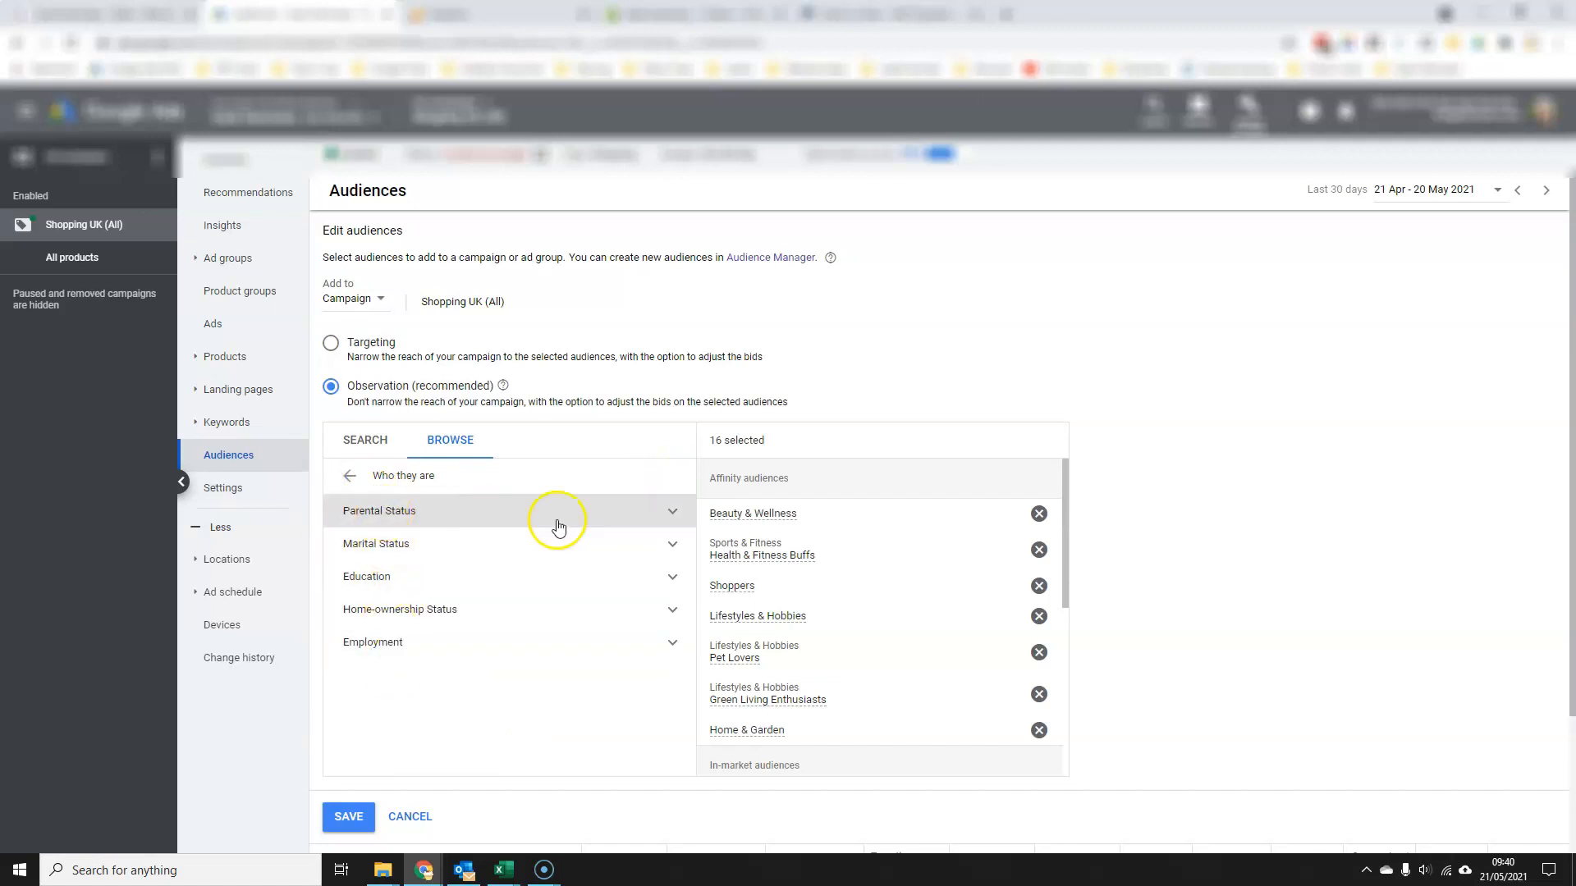
pyautogui.click(673, 514)
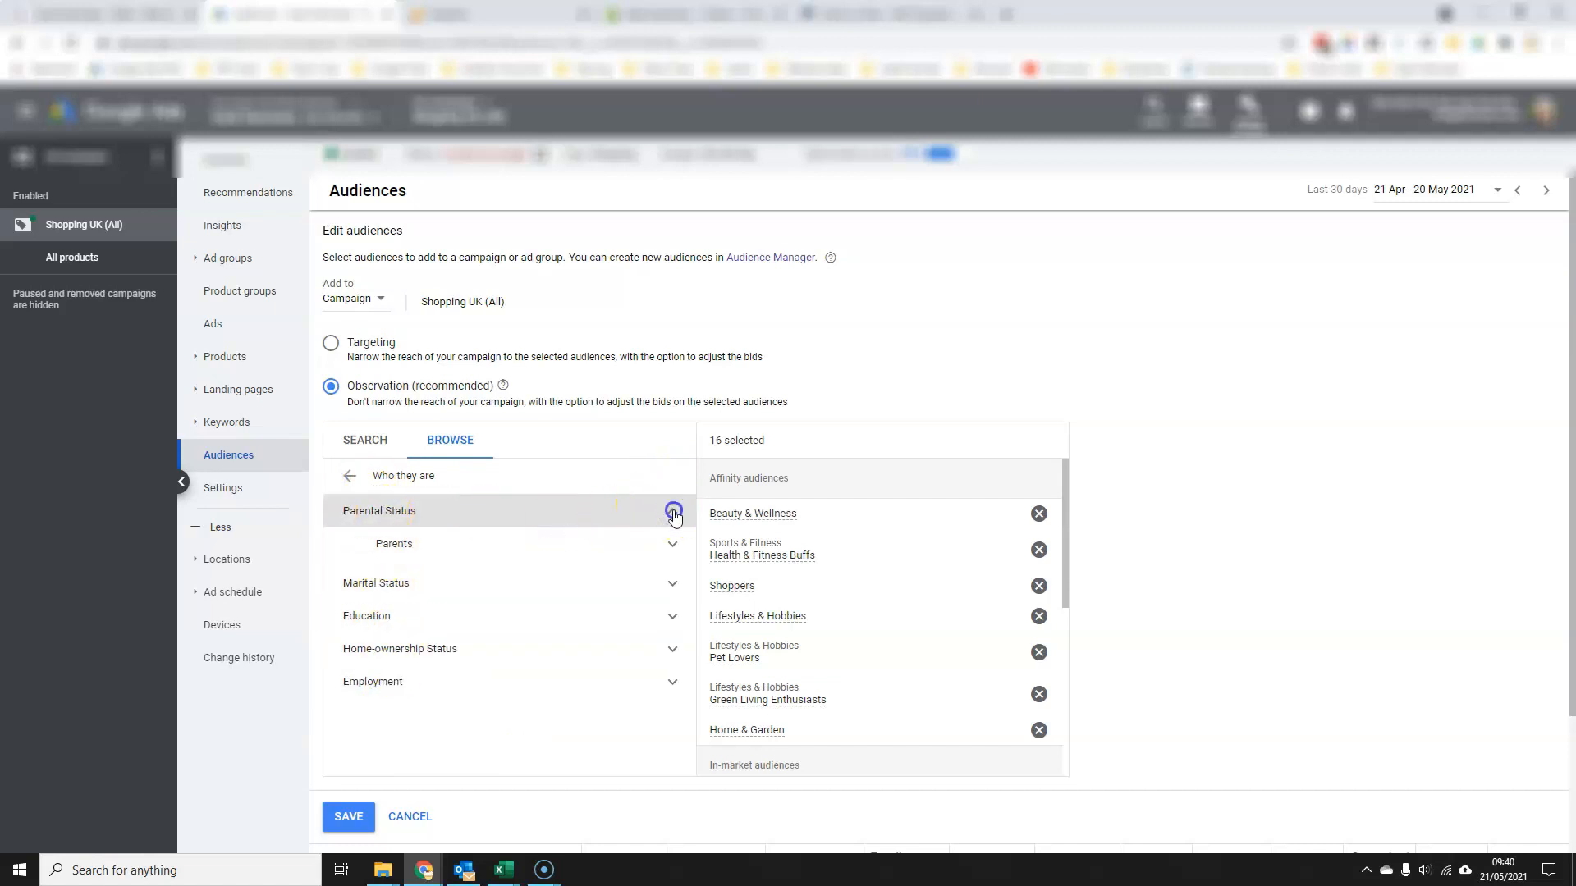
pyautogui.click(673, 514)
pyautogui.click(674, 546)
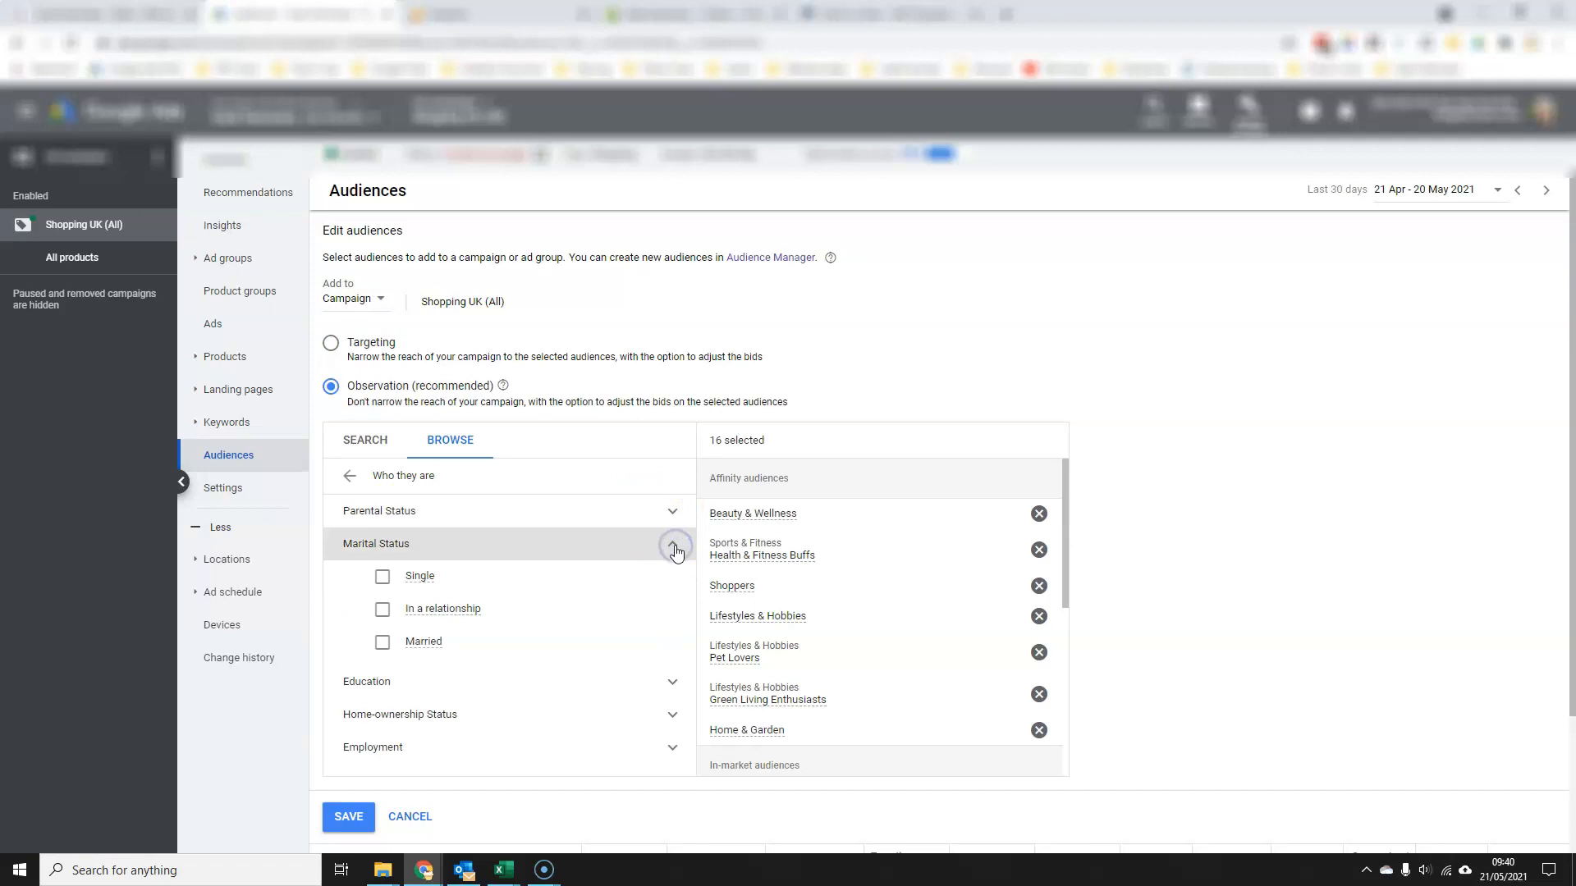
pyautogui.click(674, 547)
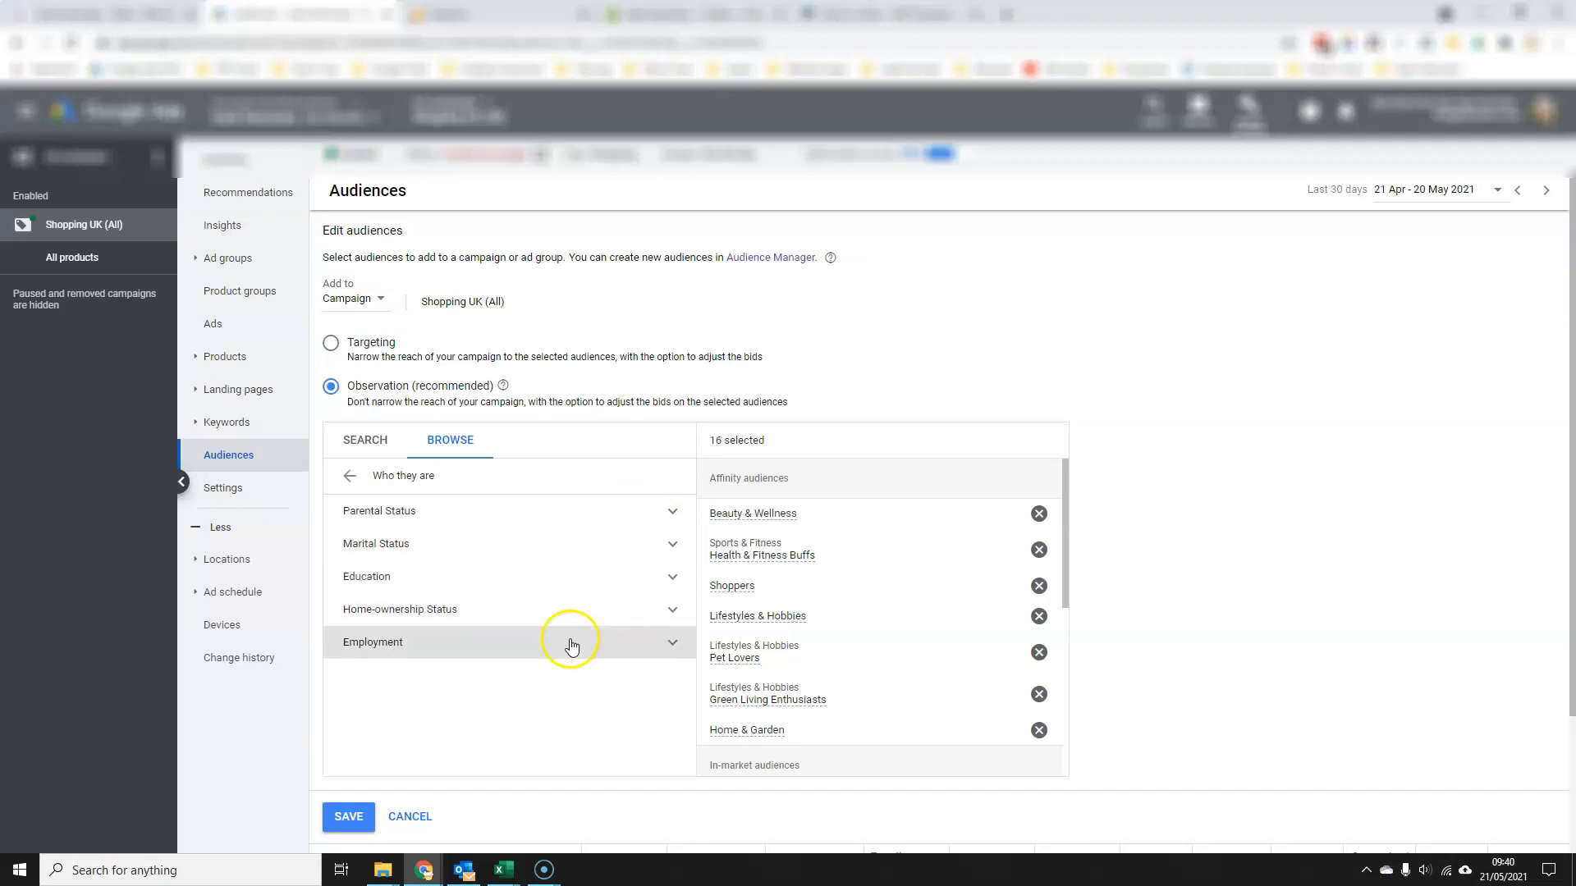
pyautogui.click(670, 646)
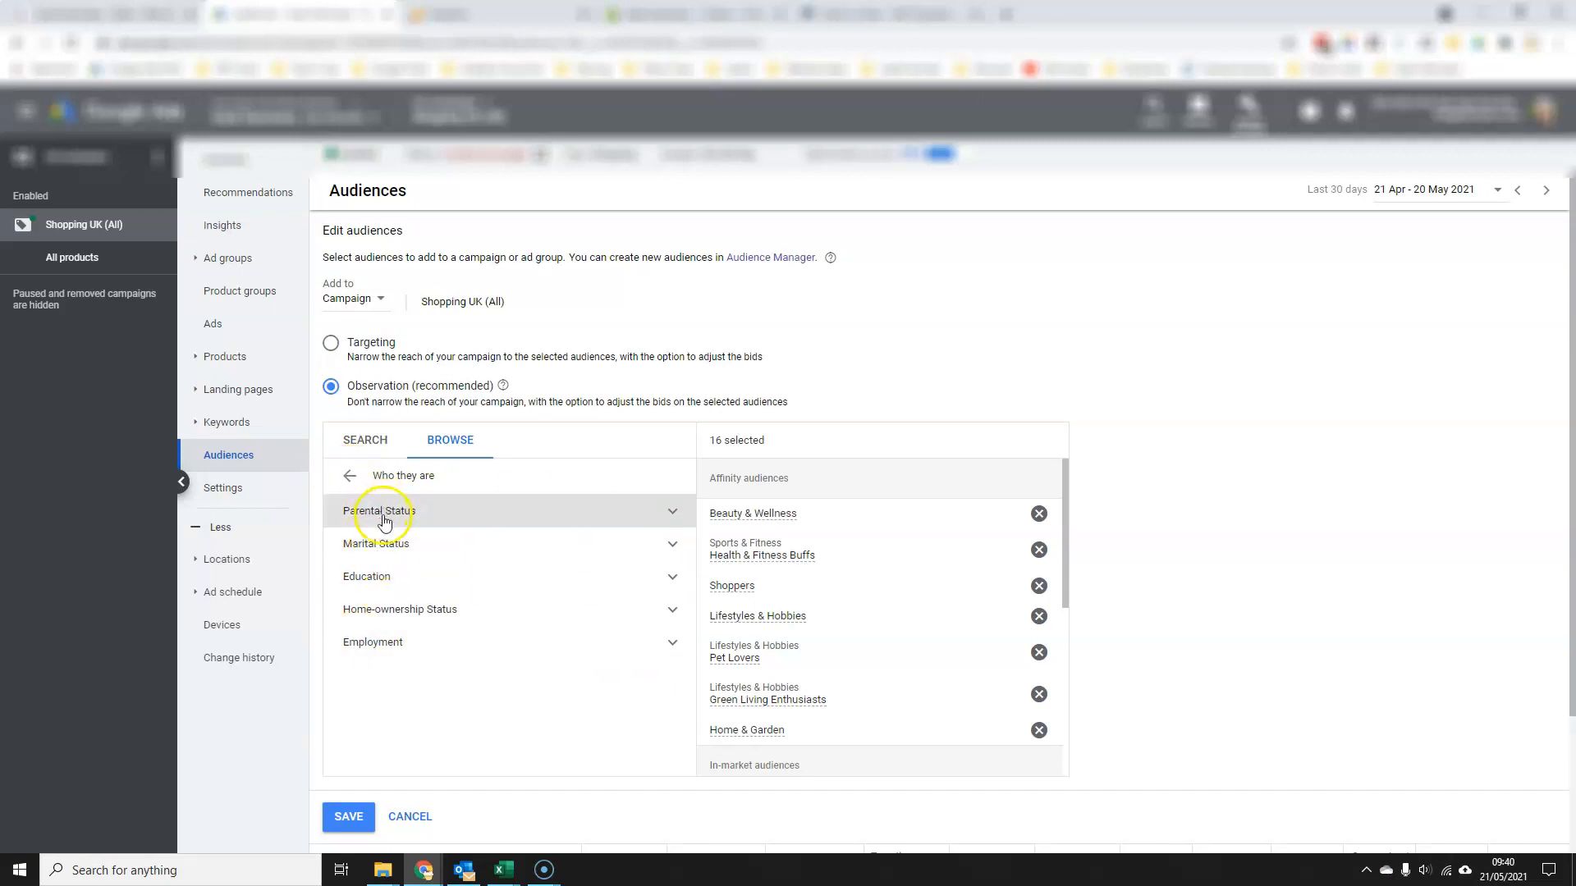
pyautogui.click(348, 476)
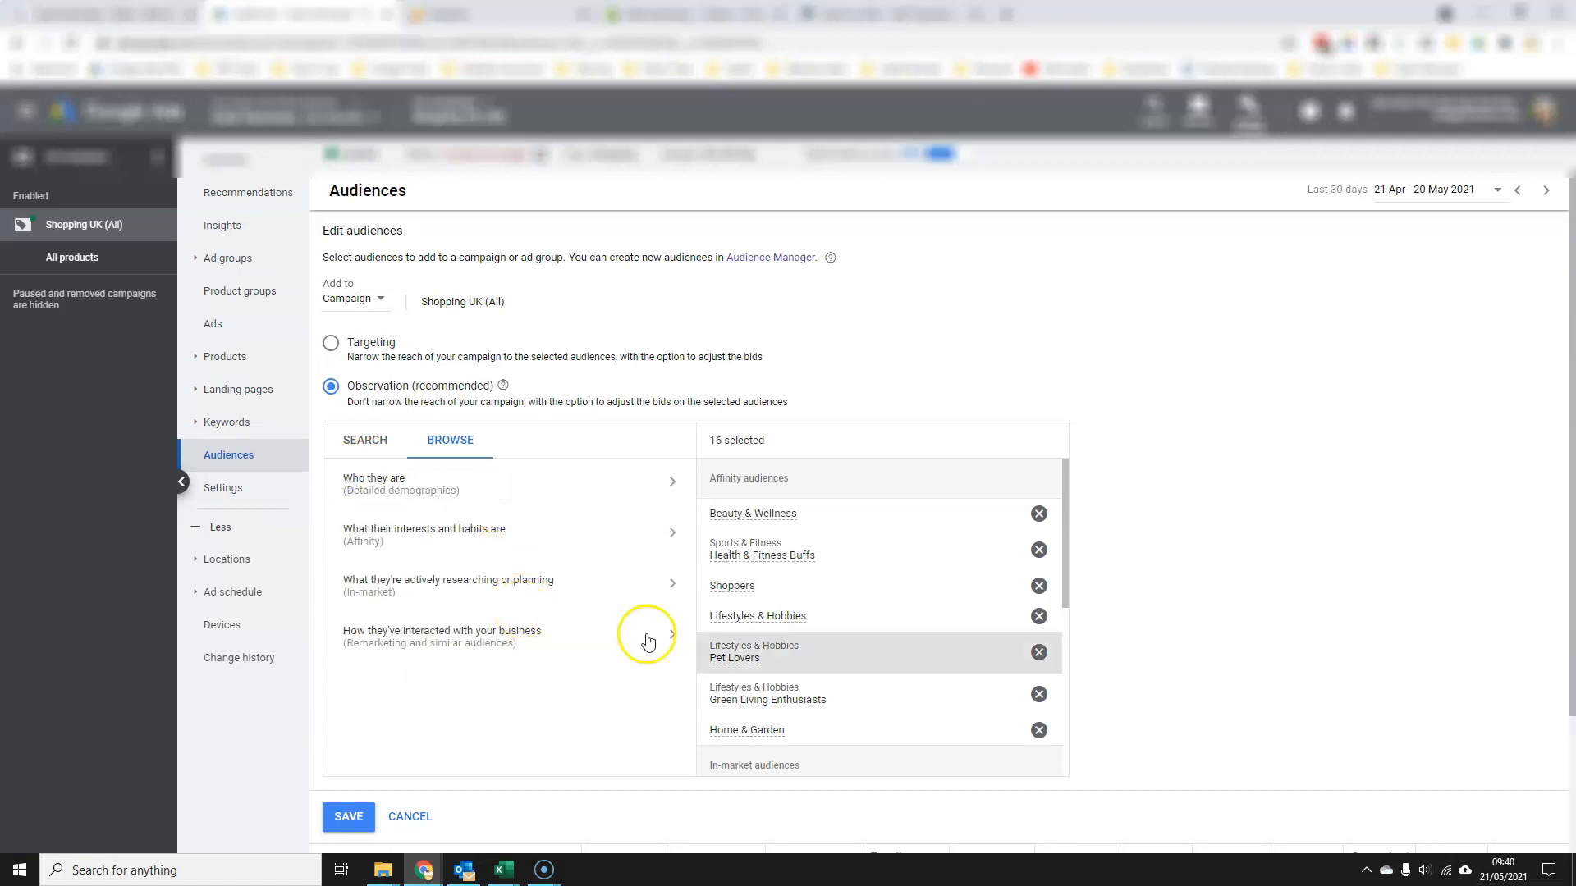
# Step: Save the selected observation audiences to the campaign and review the resulting audience table, including the website visitor lists
pyautogui.click(349, 817)
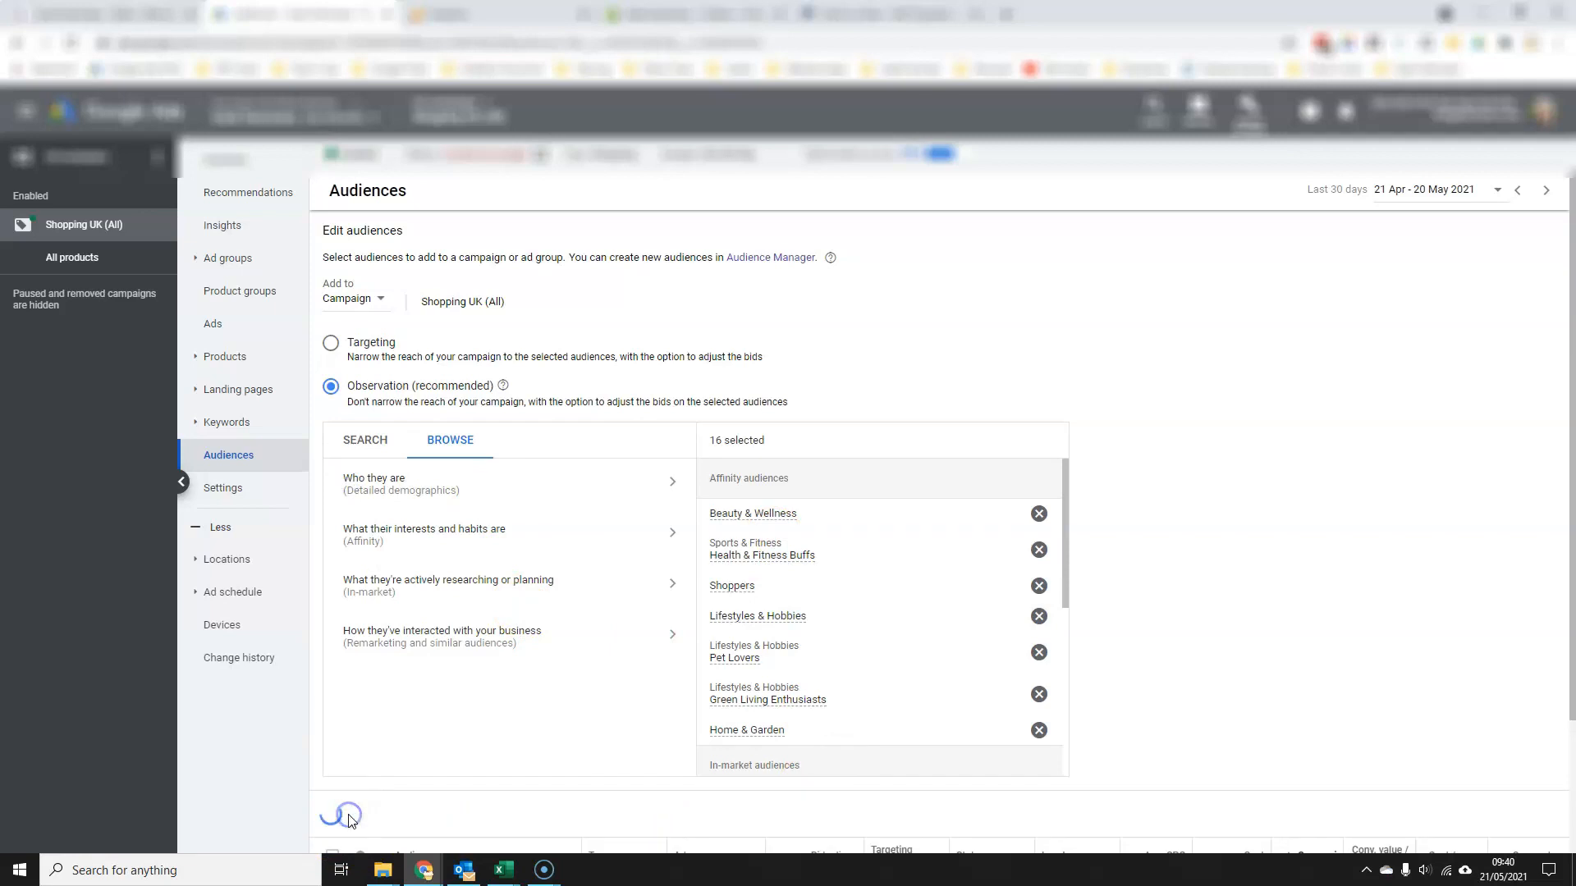
pyautogui.scroll(-10, 447, 556)
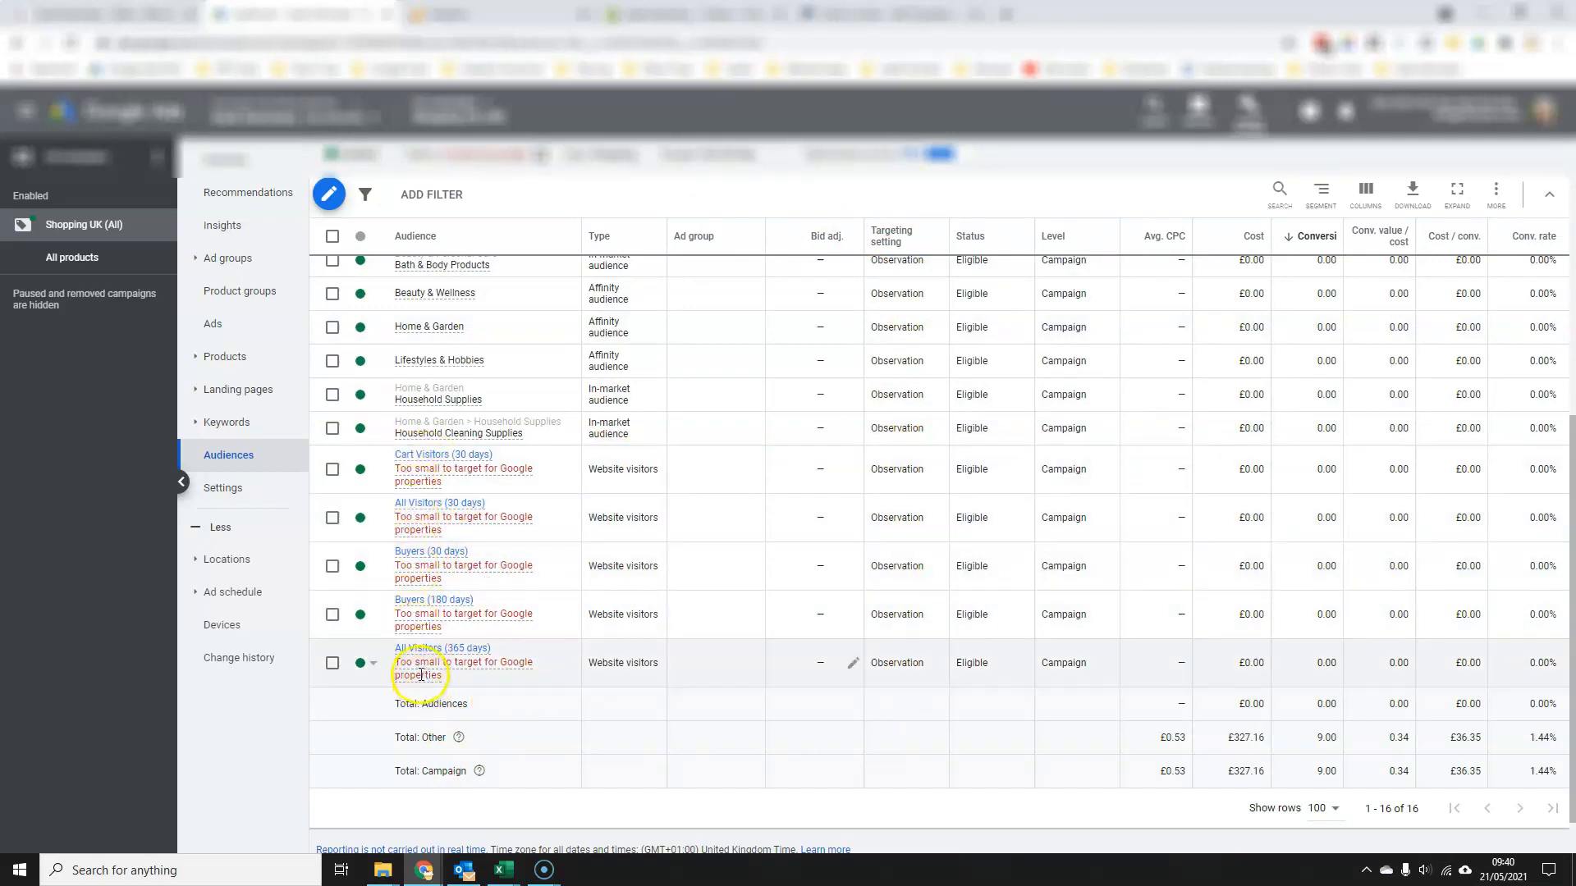
pyautogui.moveTo(427, 677)
pyautogui.moveTo(434, 472)
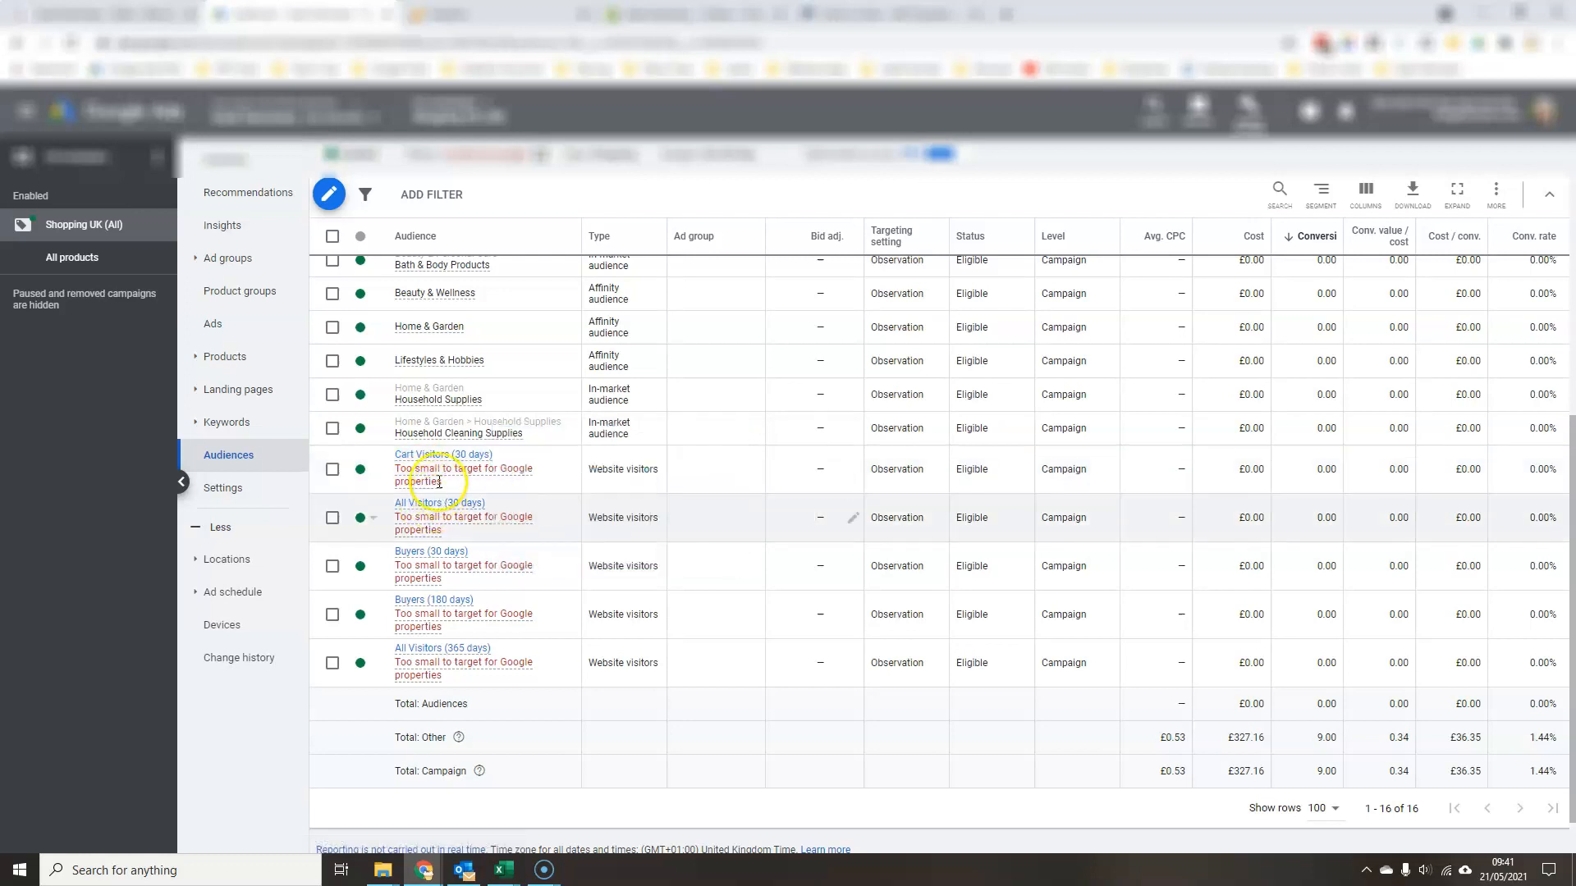
pyautogui.moveTo(439, 482)
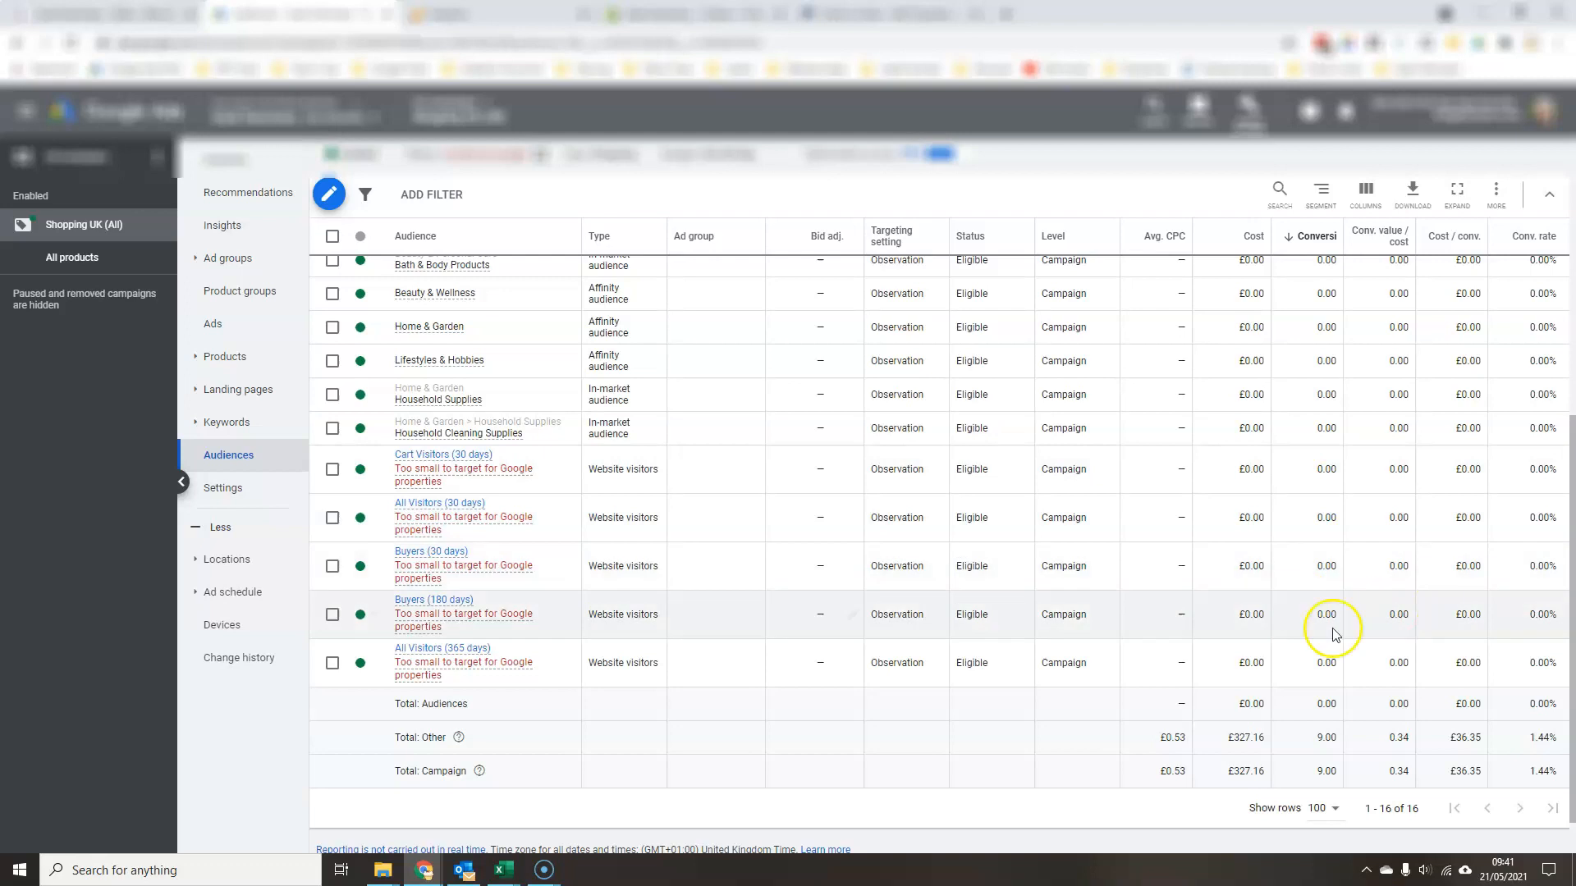
pyautogui.scroll(3, 1391, 689)
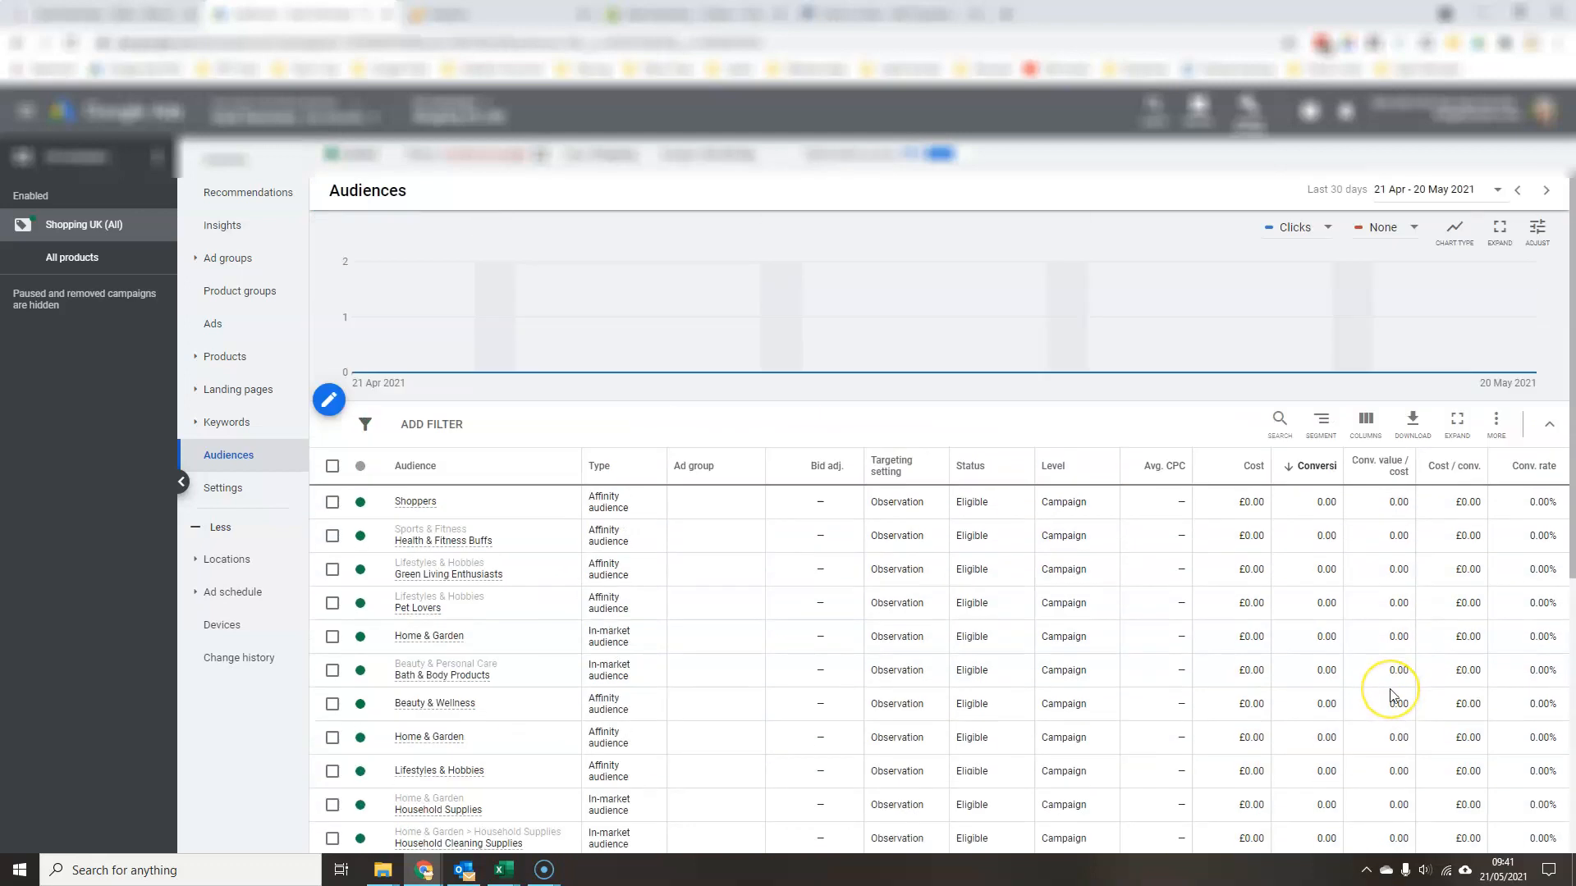
pyautogui.scroll(-5, 1391, 696)
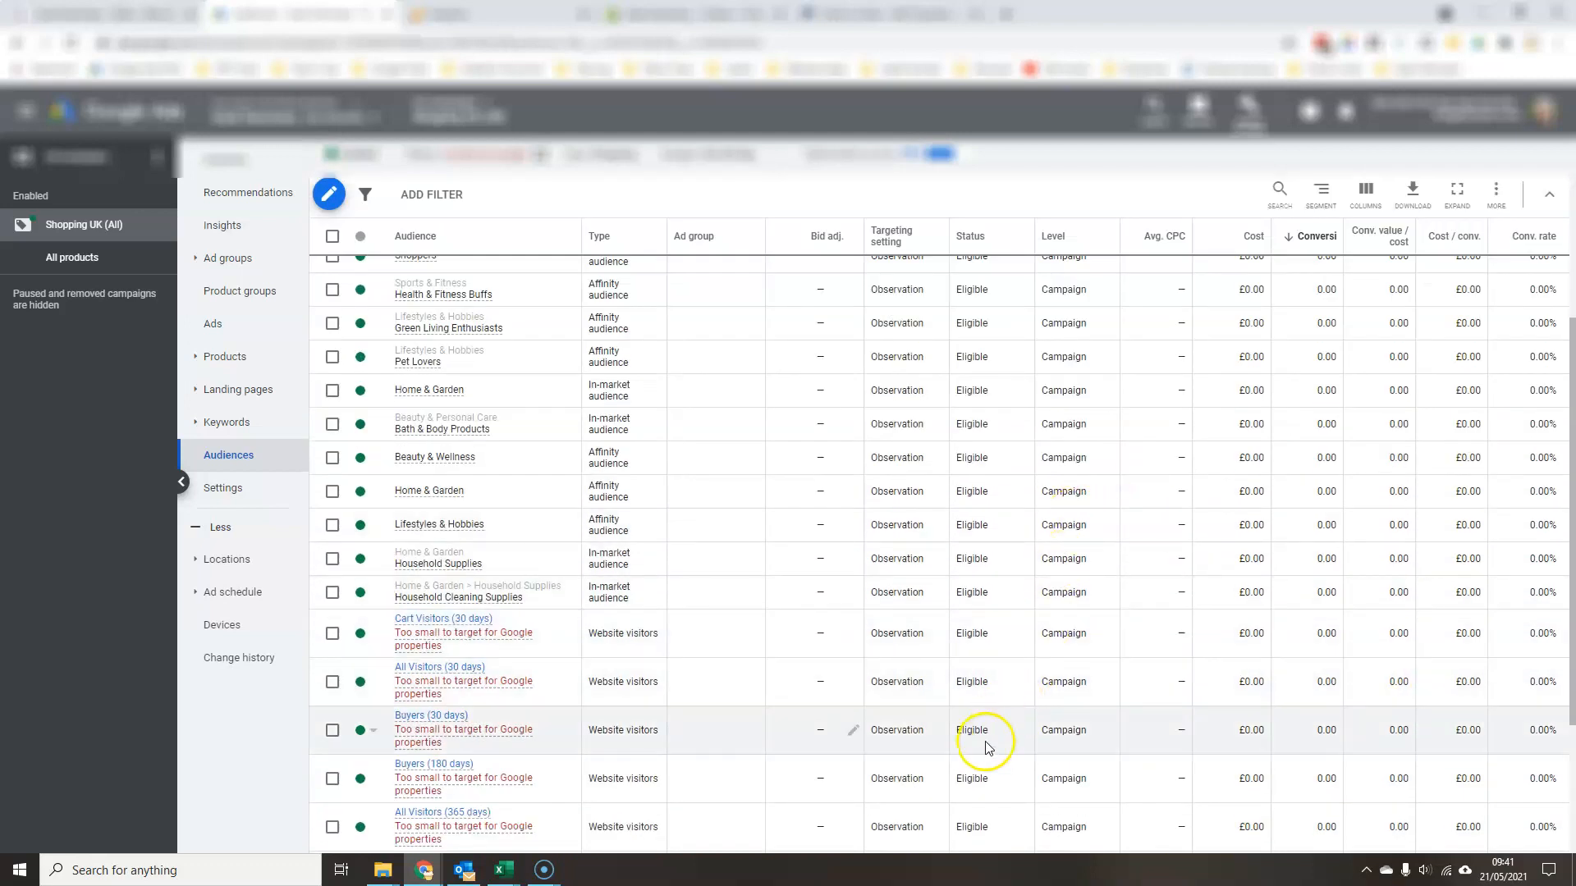